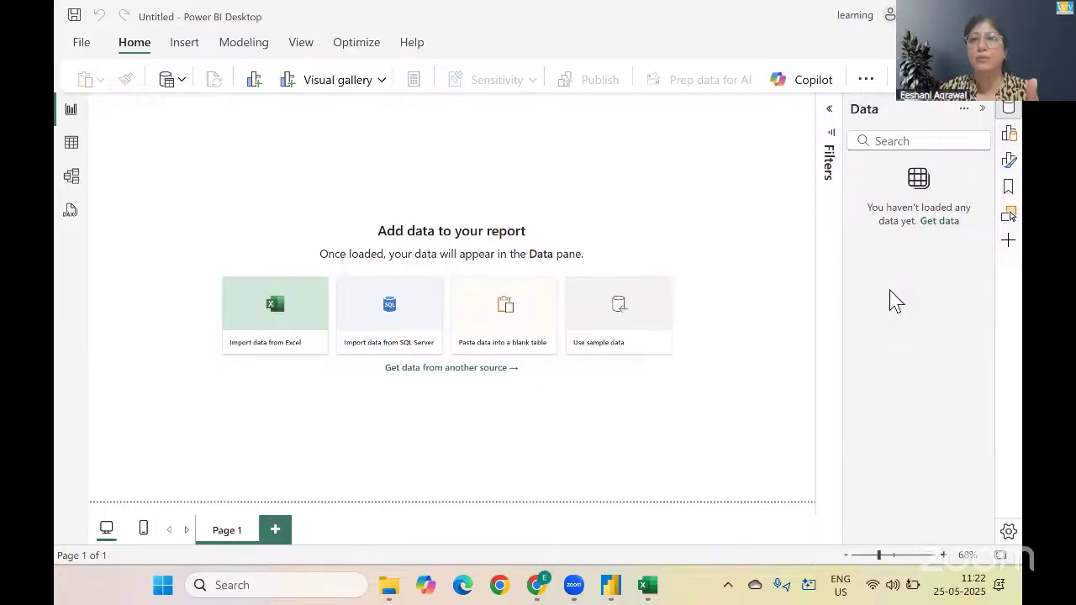
Review the report view's Data, Build, Format and Filters panes, leaving the Format pane open and Filters collapsed
click(1008, 136)
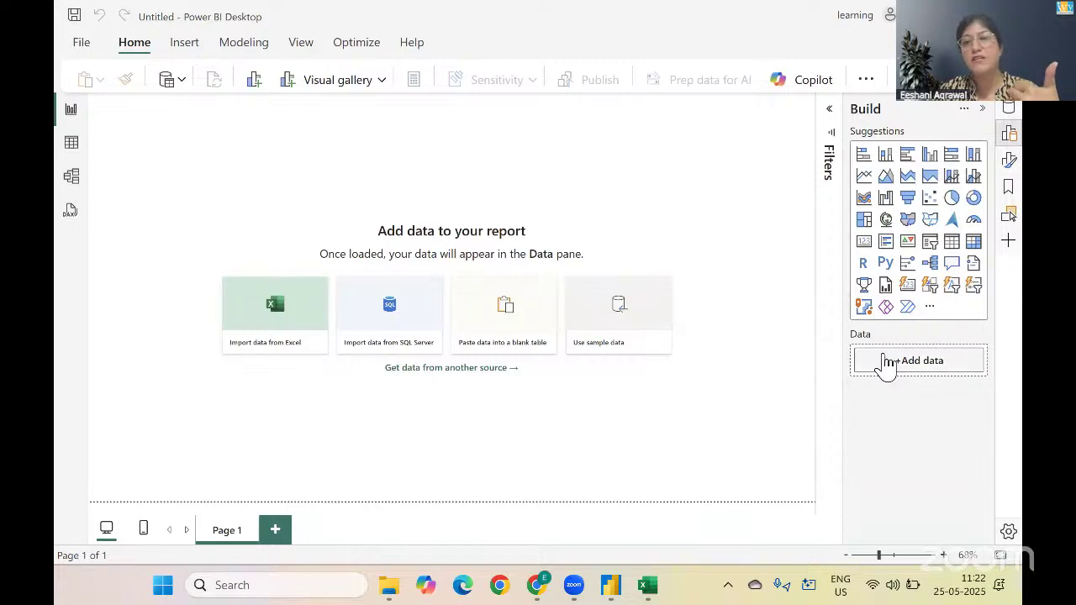
click(1009, 161)
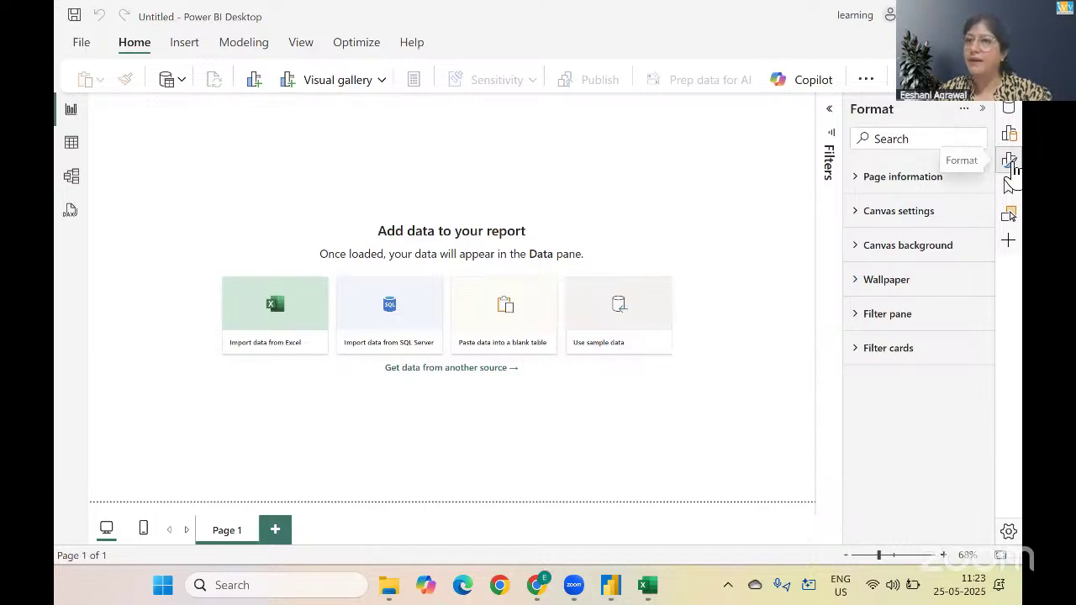
click(1009, 111)
click(1009, 133)
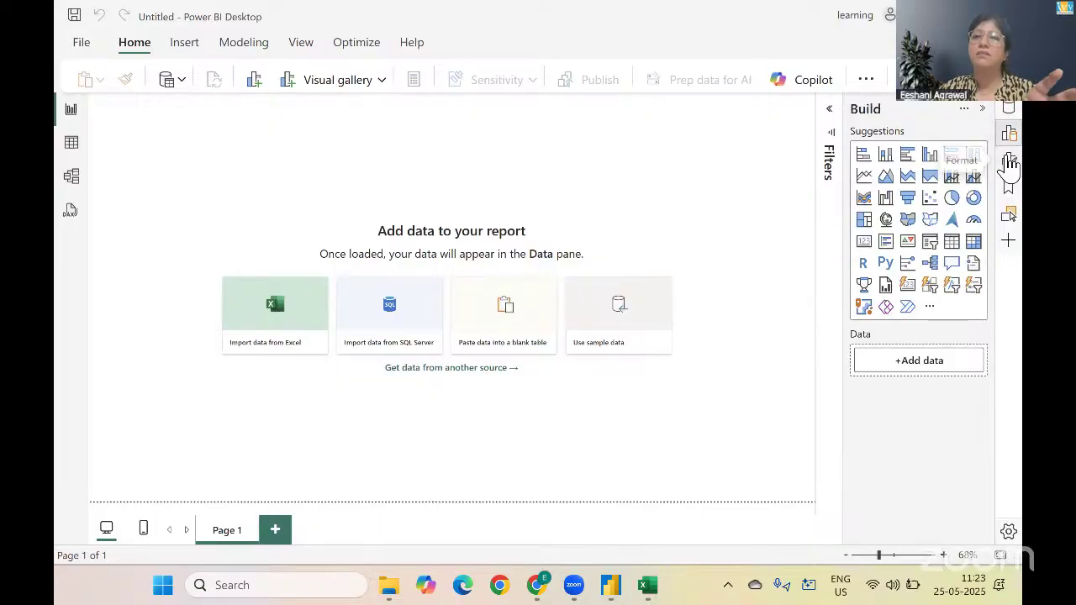
click(1009, 165)
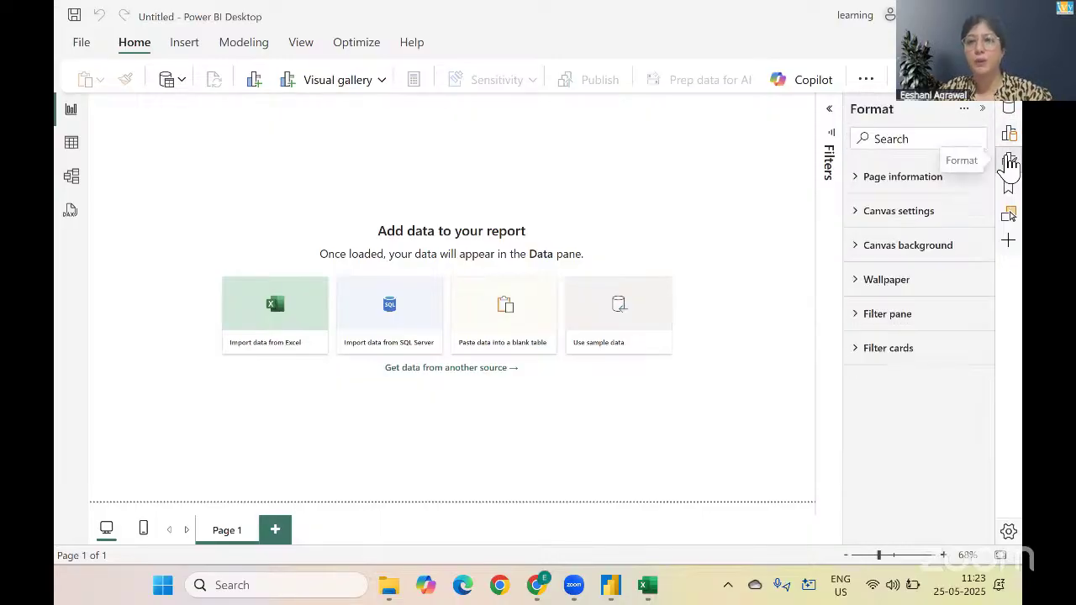
click(830, 112)
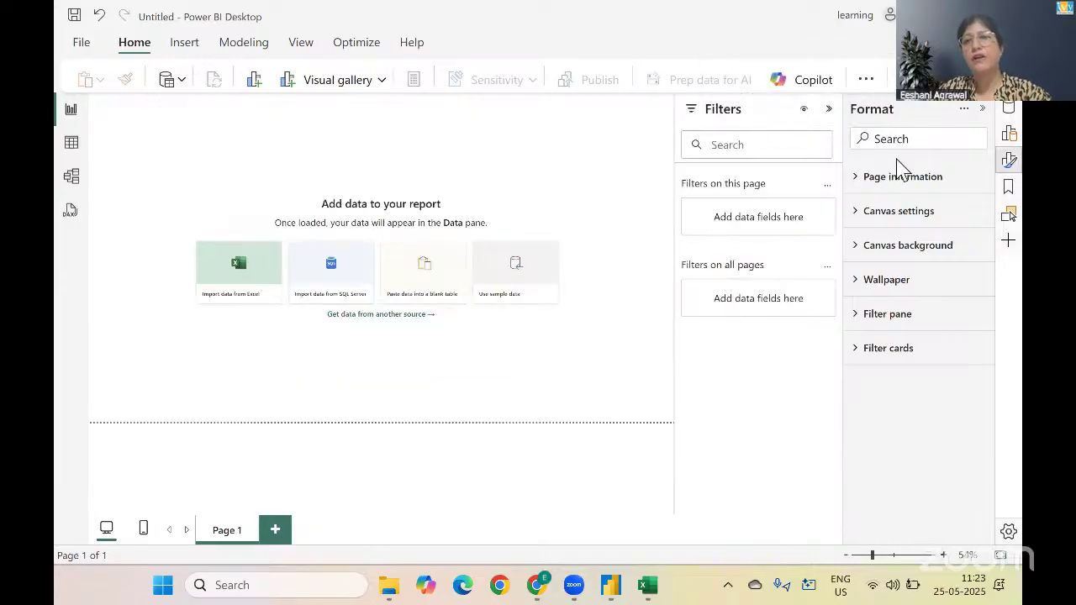
click(1012, 110)
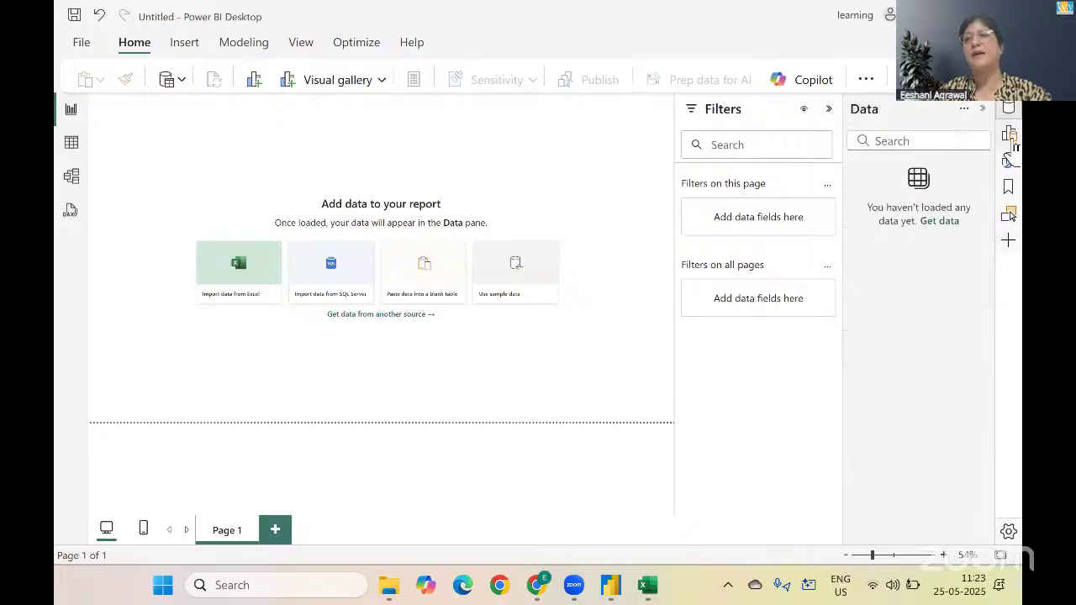
click(1009, 135)
click(1009, 160)
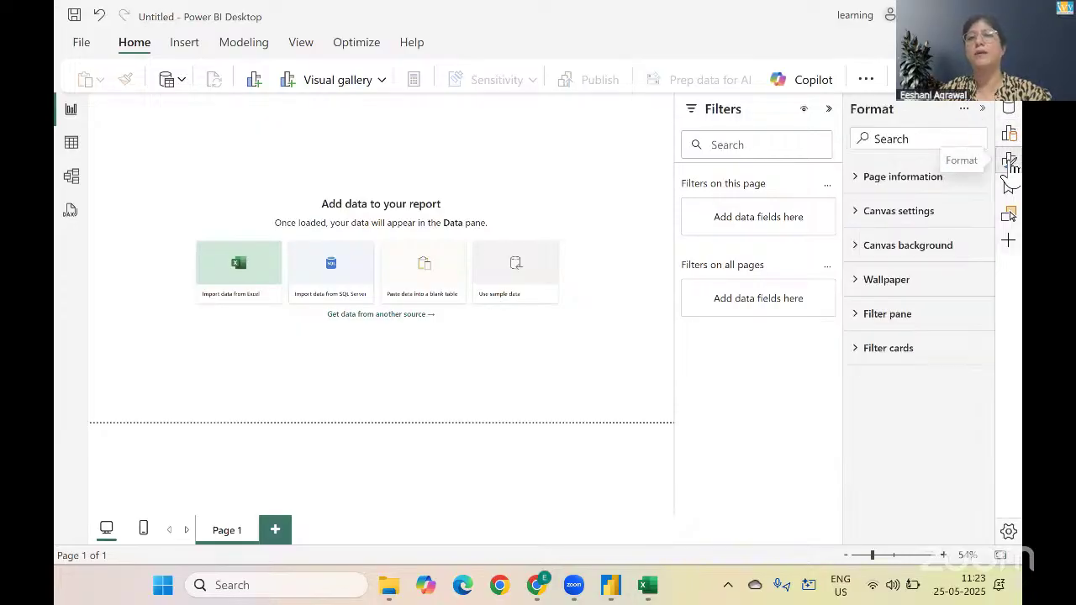
click(829, 109)
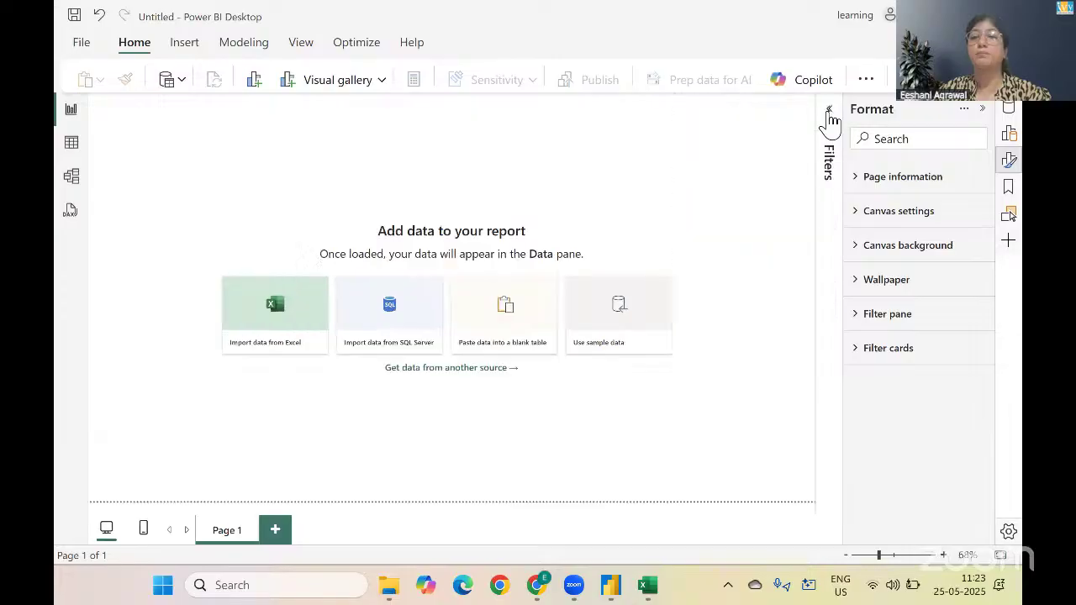
Look through the Table view and Model view, collapsing the Properties and Data panes there, and return to the Report view
click(73, 145)
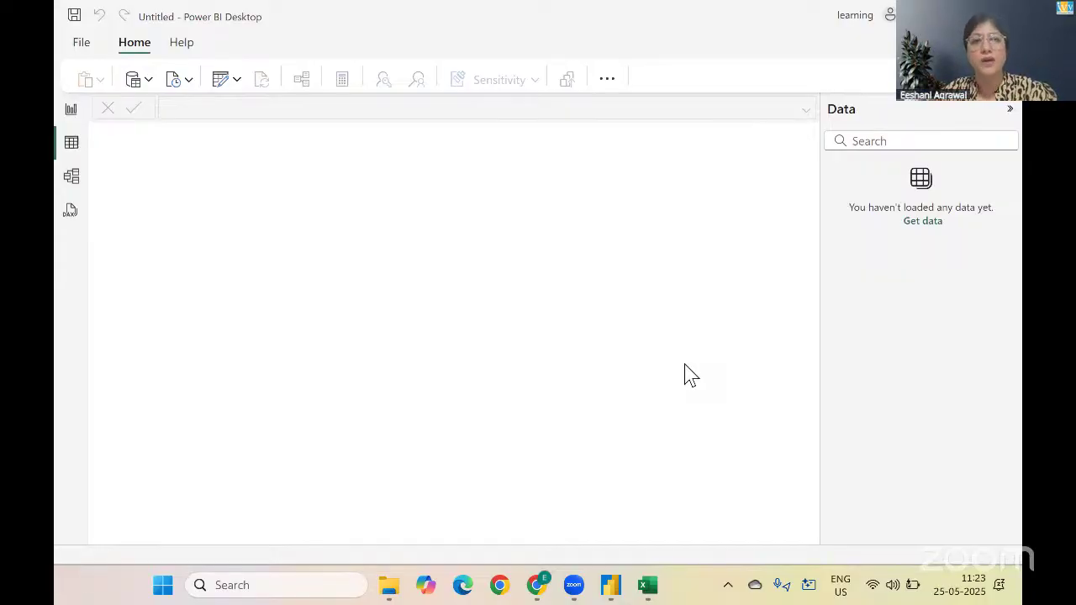
click(72, 177)
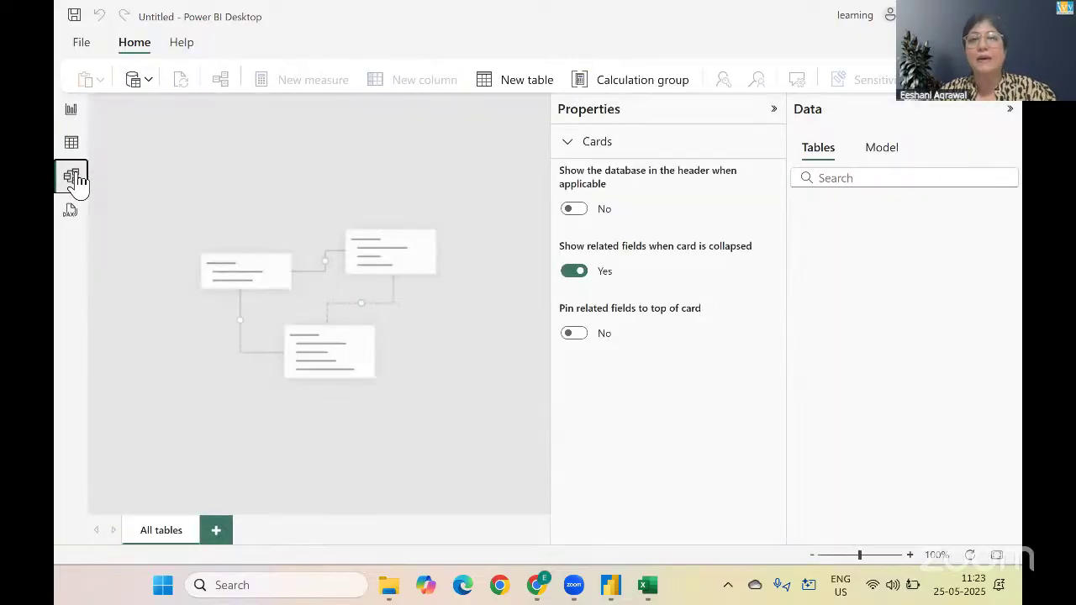
click(774, 109)
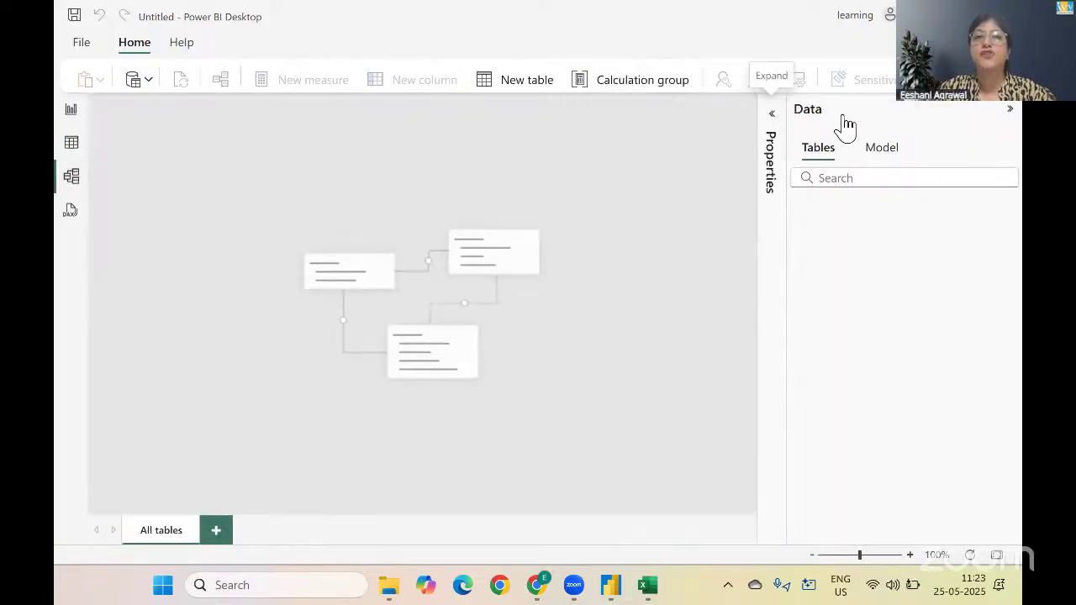
click(1009, 110)
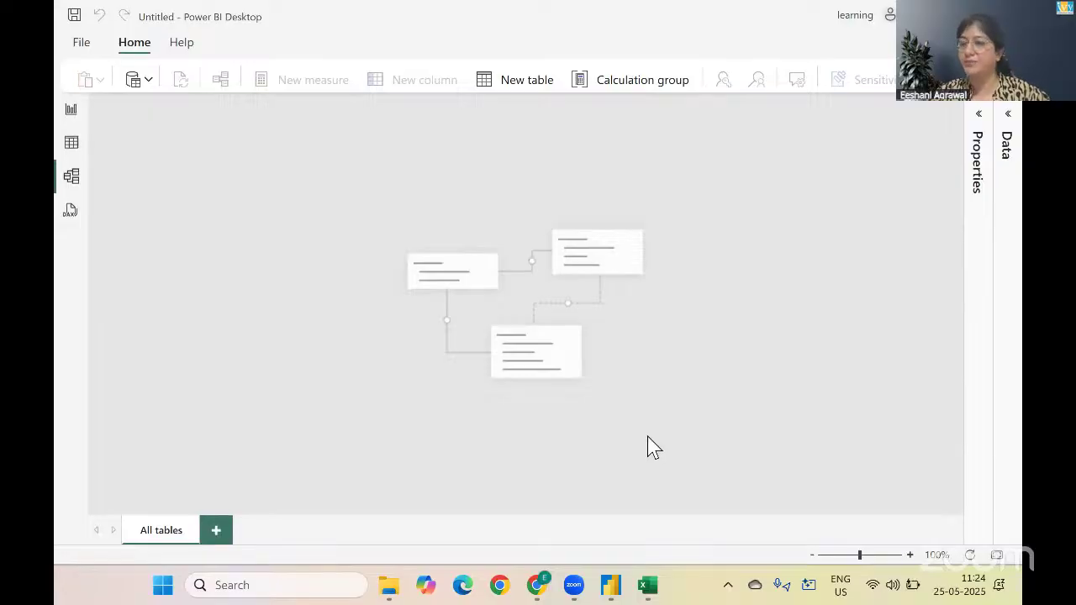
click(71, 113)
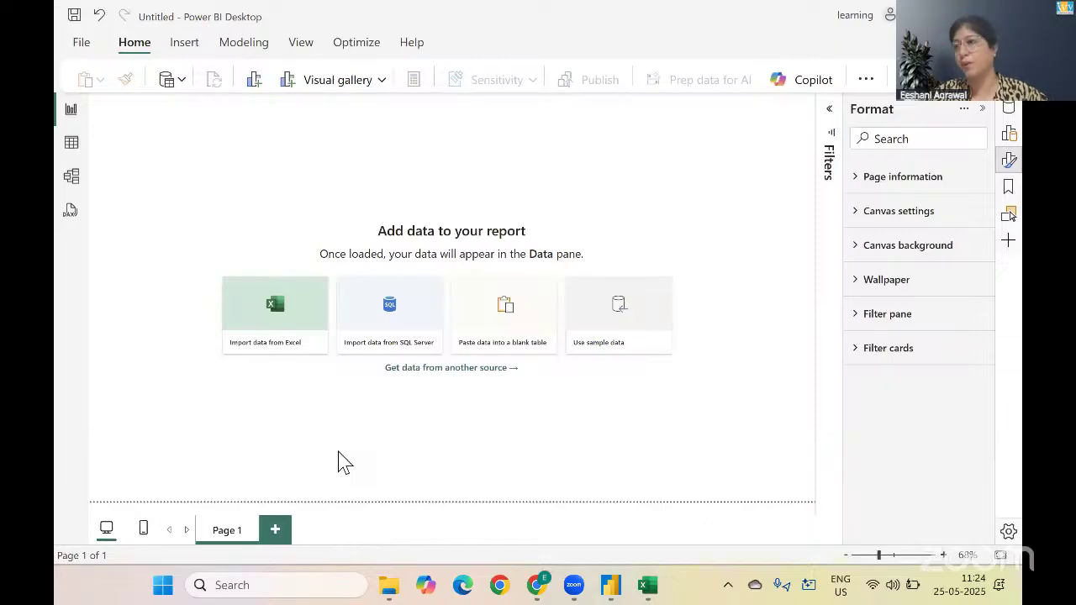
Check the source workbooks in File Explorer's May 2025 Data folder, and return to the Power BI report
click(388, 585)
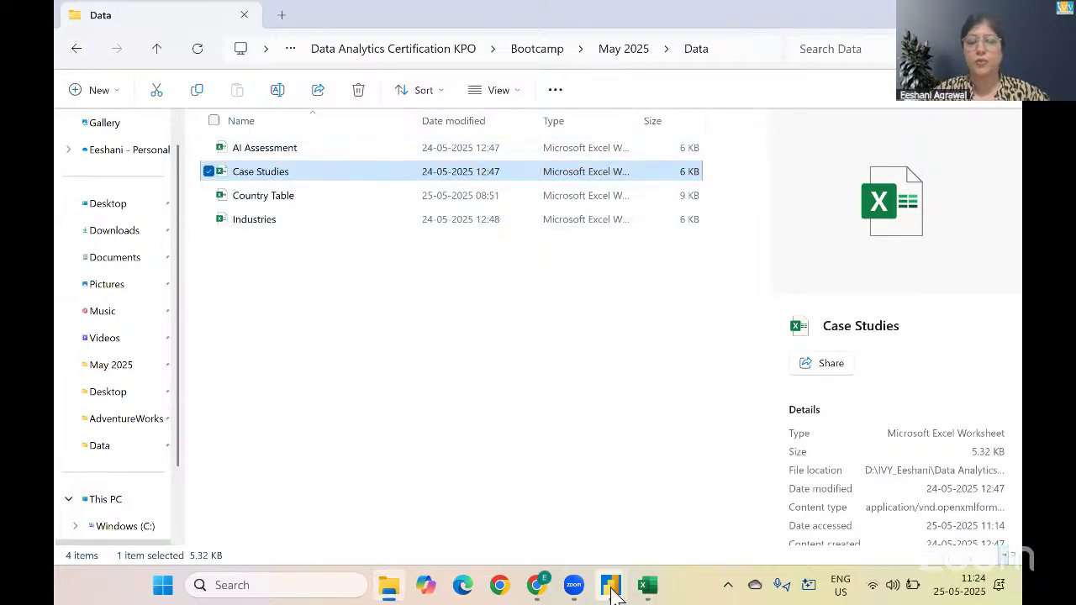
mouse_move(611, 587)
click(660, 532)
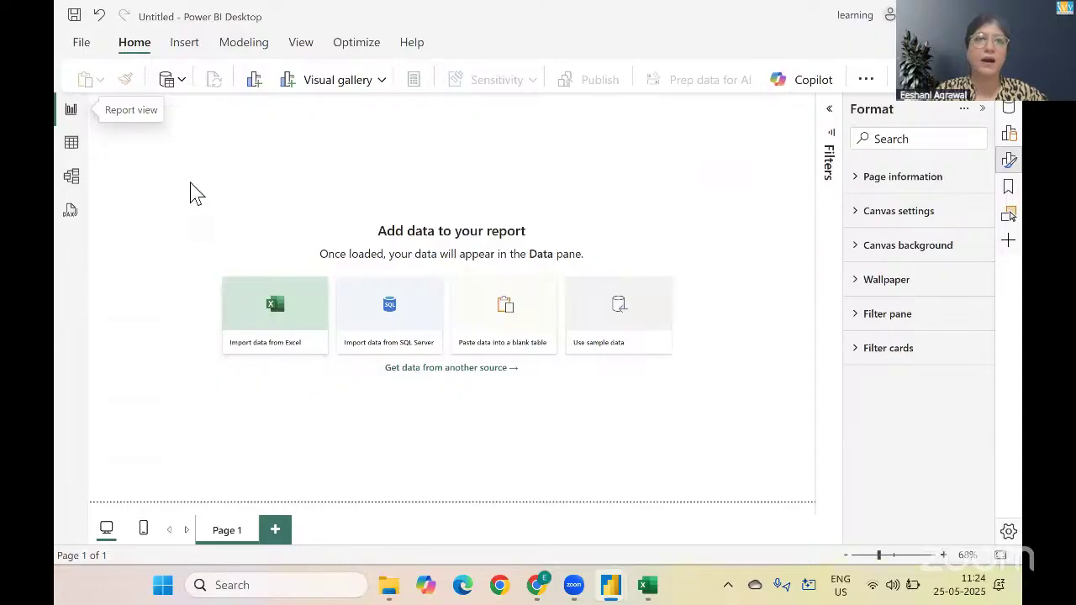
Open the full Get Data source list and review its Database and Online Services connectors
click(181, 81)
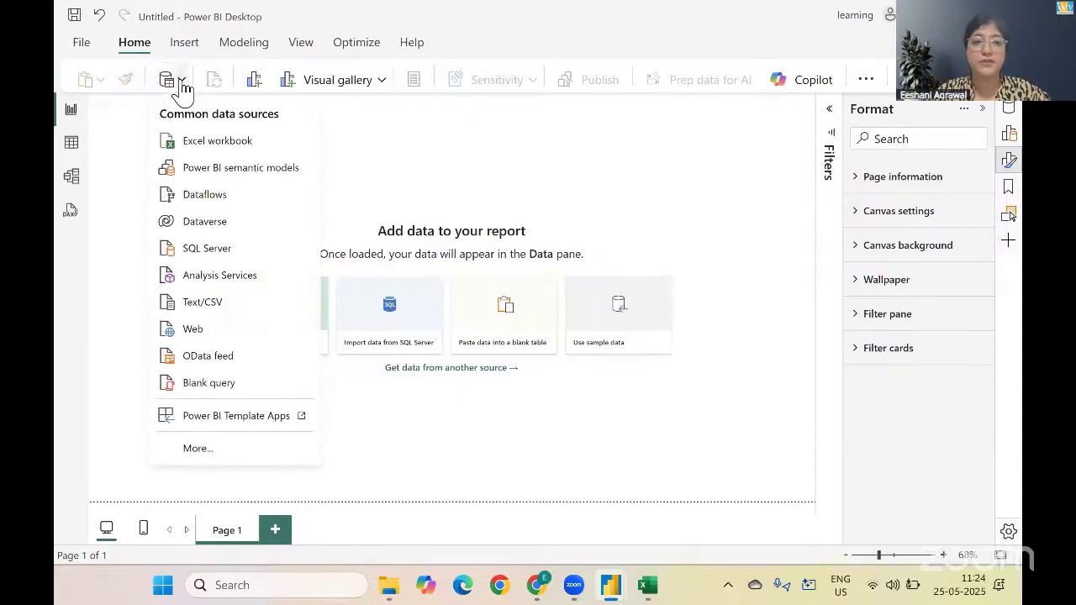
click(195, 449)
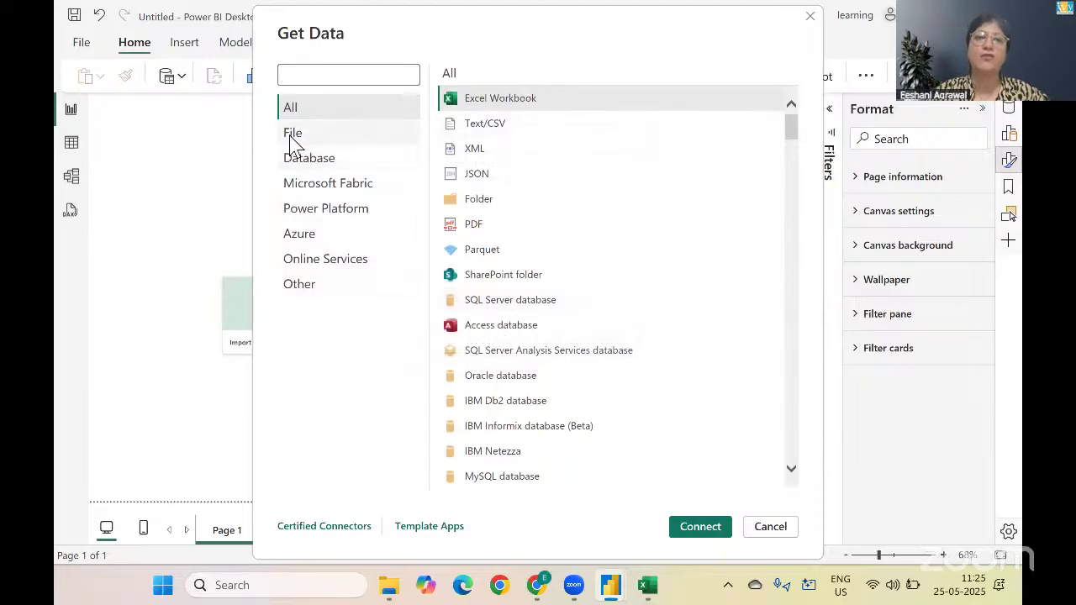
click(319, 160)
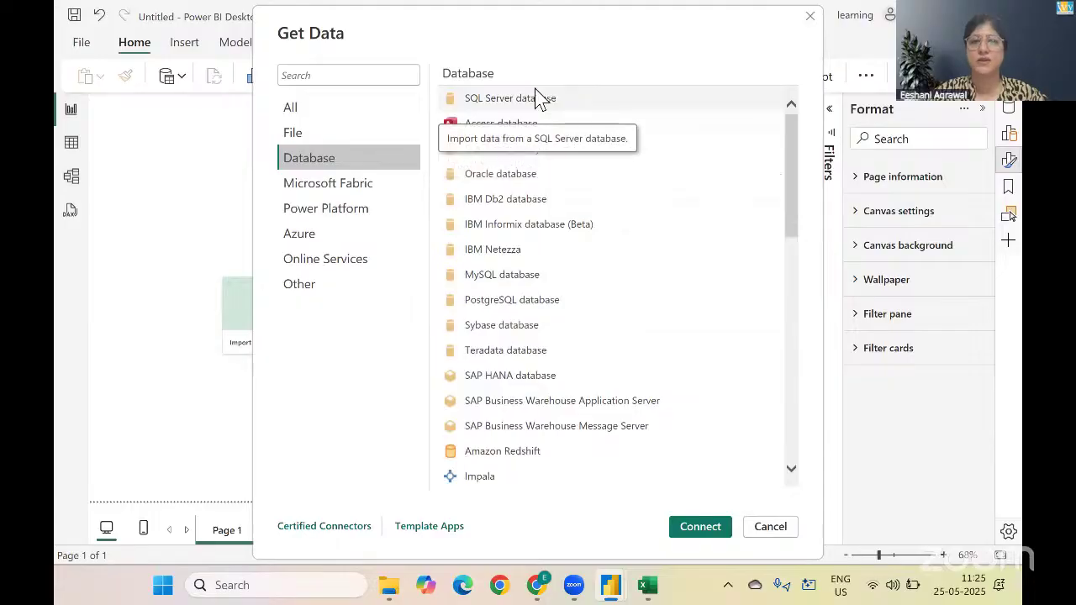
click(313, 268)
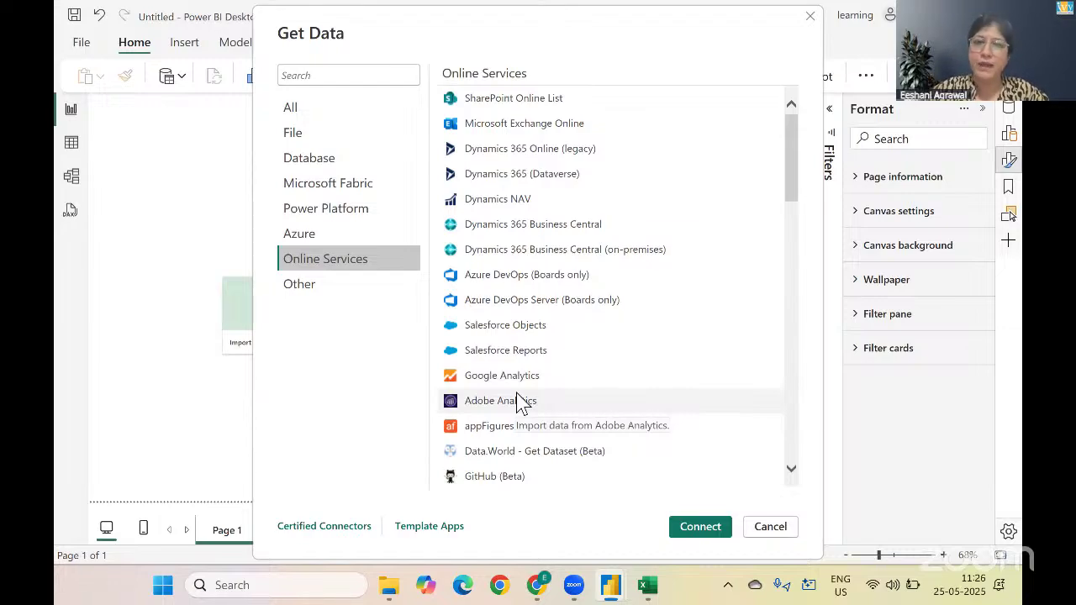
Connect to the AI Assessment Excel workbook in the May 2025 Data folder
click(322, 136)
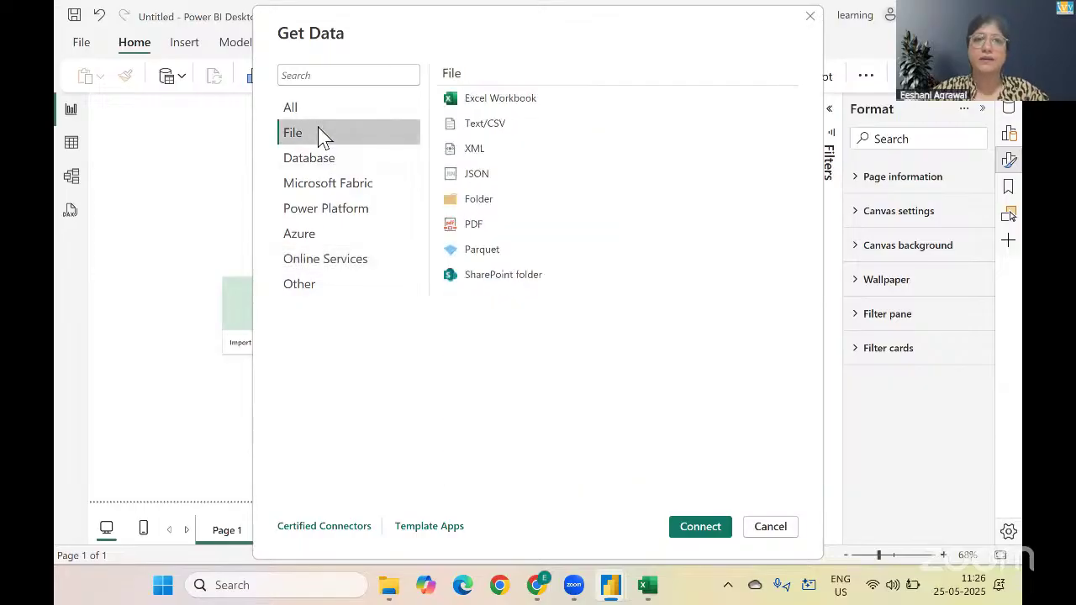
click(529, 105)
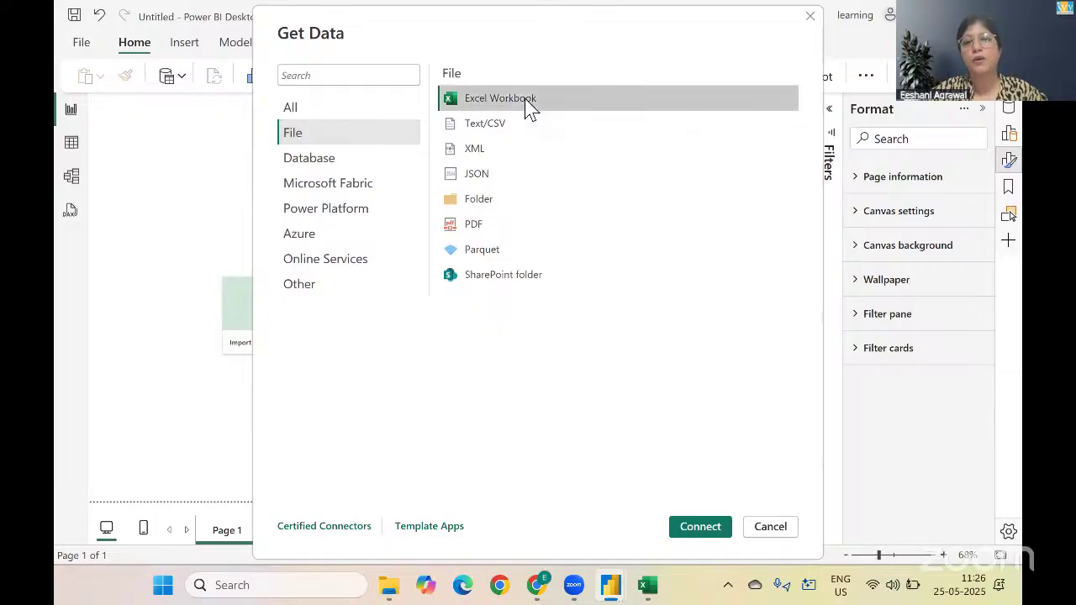
click(688, 526)
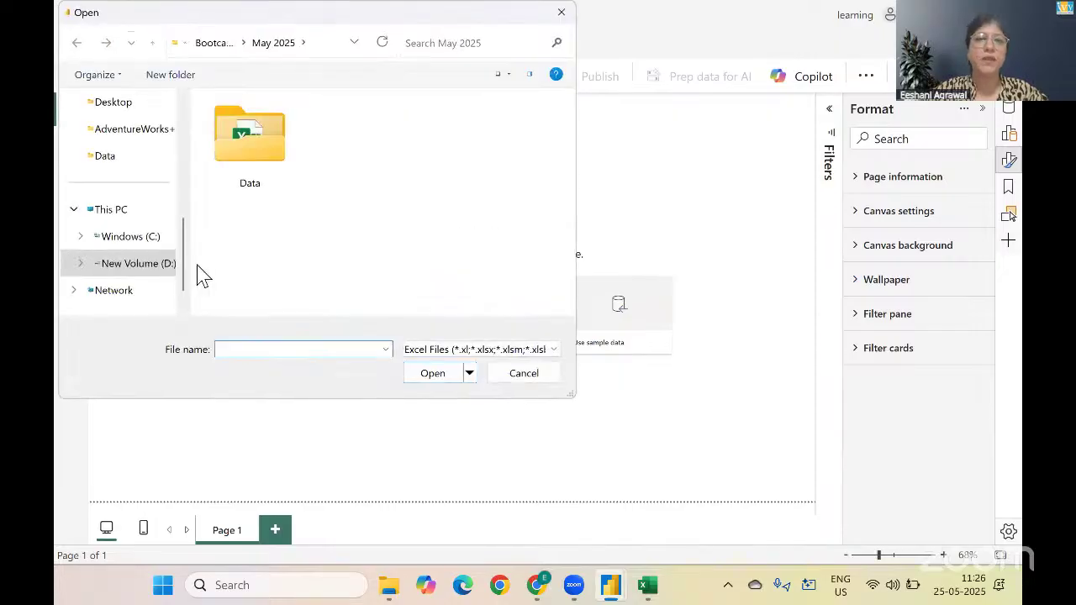
double_click(255, 164)
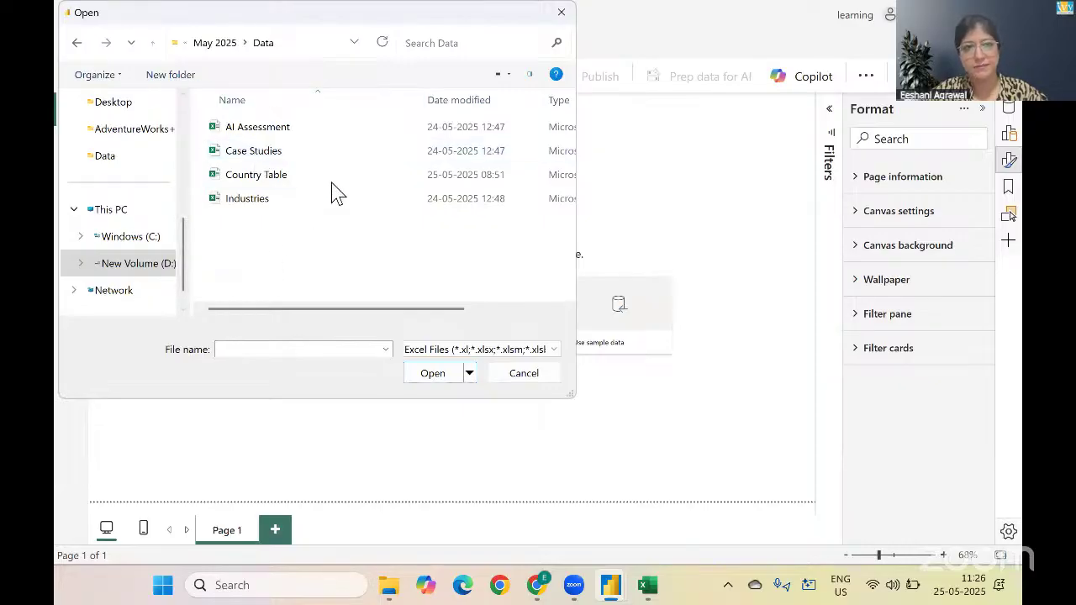
click(256, 181)
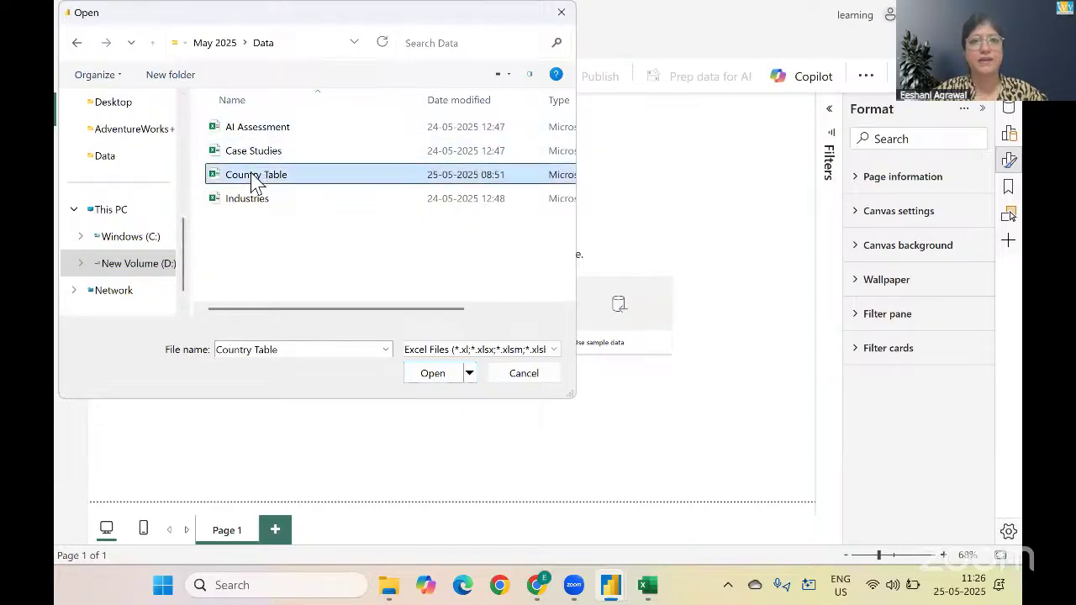
click(254, 131)
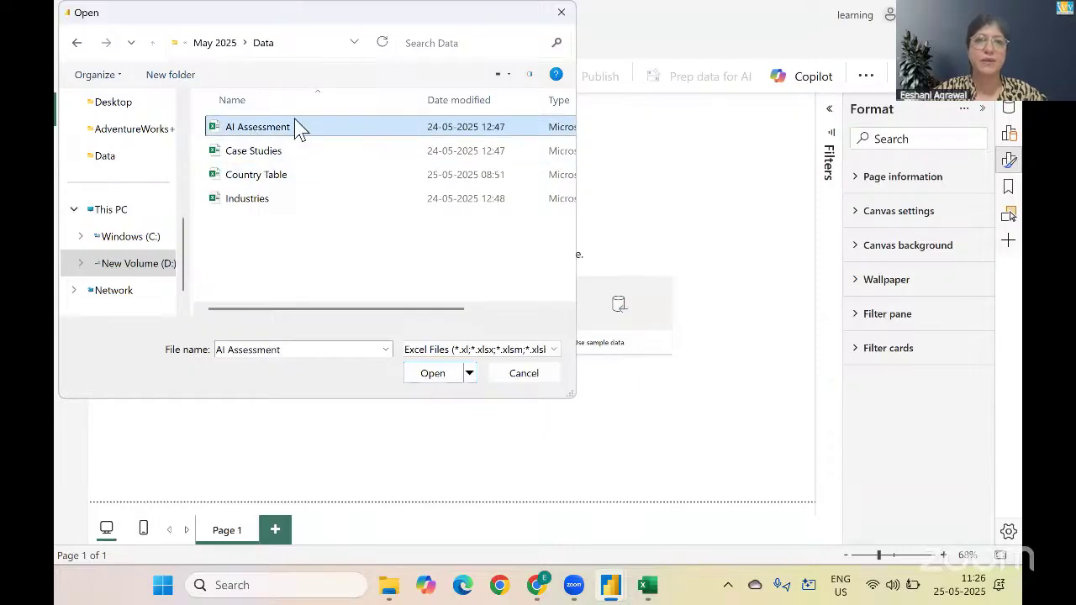
click(424, 377)
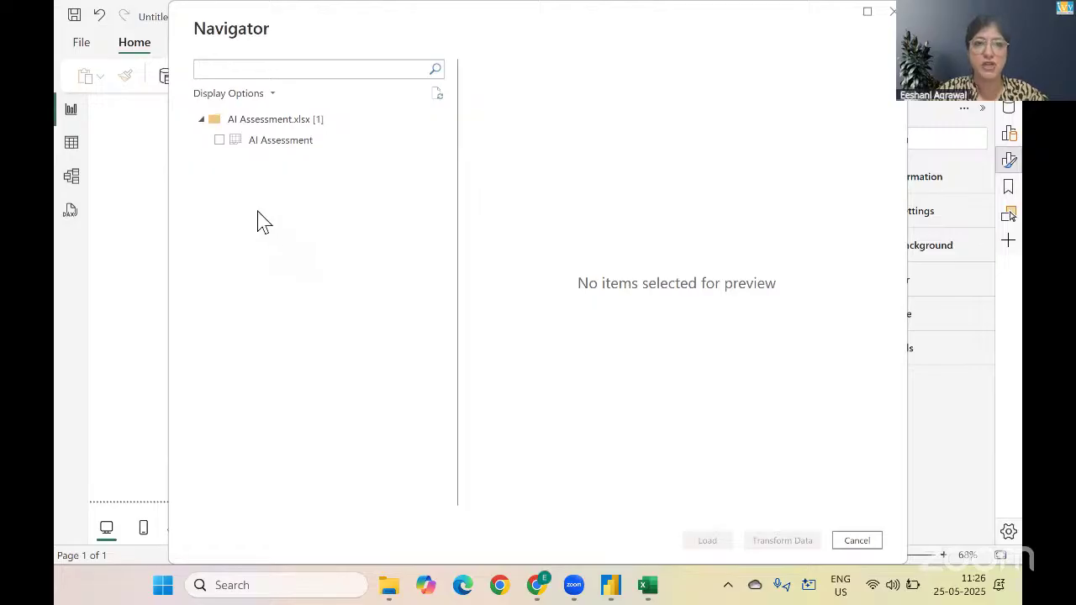
Select the AI Assessment sheet for import and open it in the Power Query Editor to transform the data
click(219, 141)
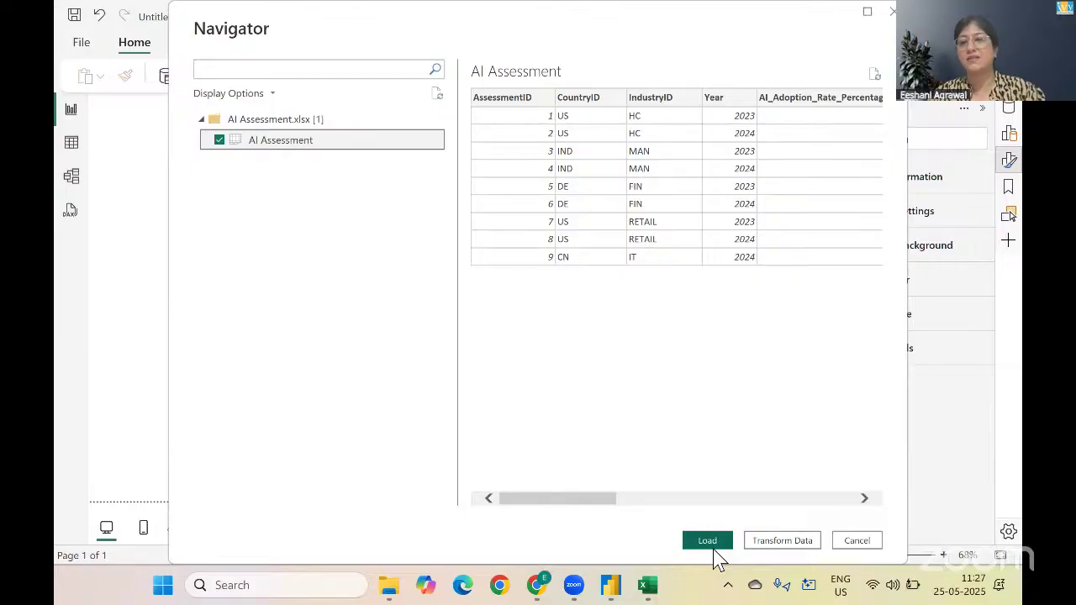
click(780, 541)
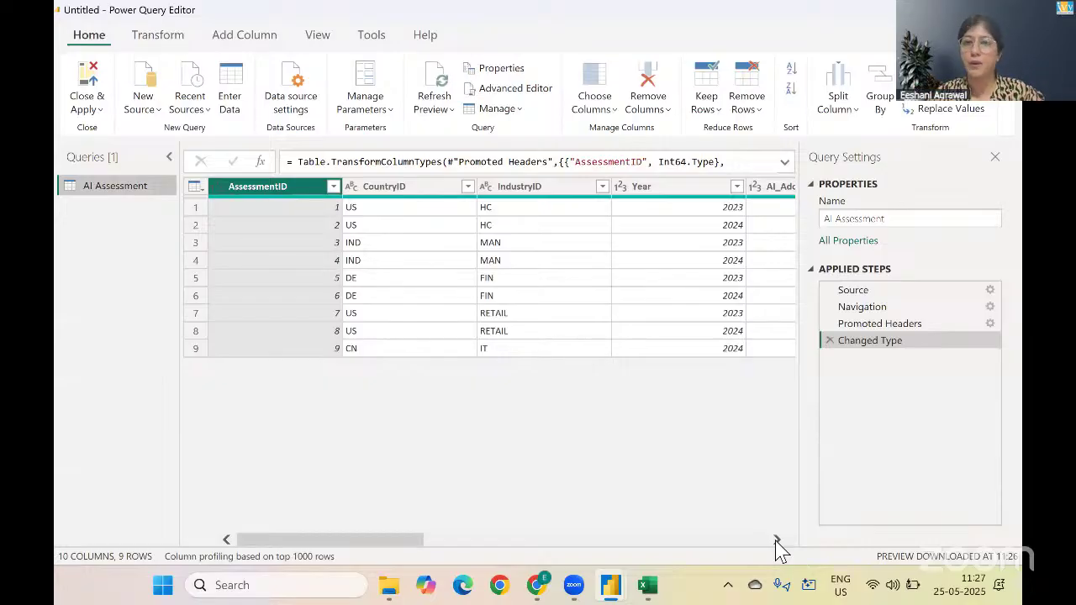
key(alt+Tab)
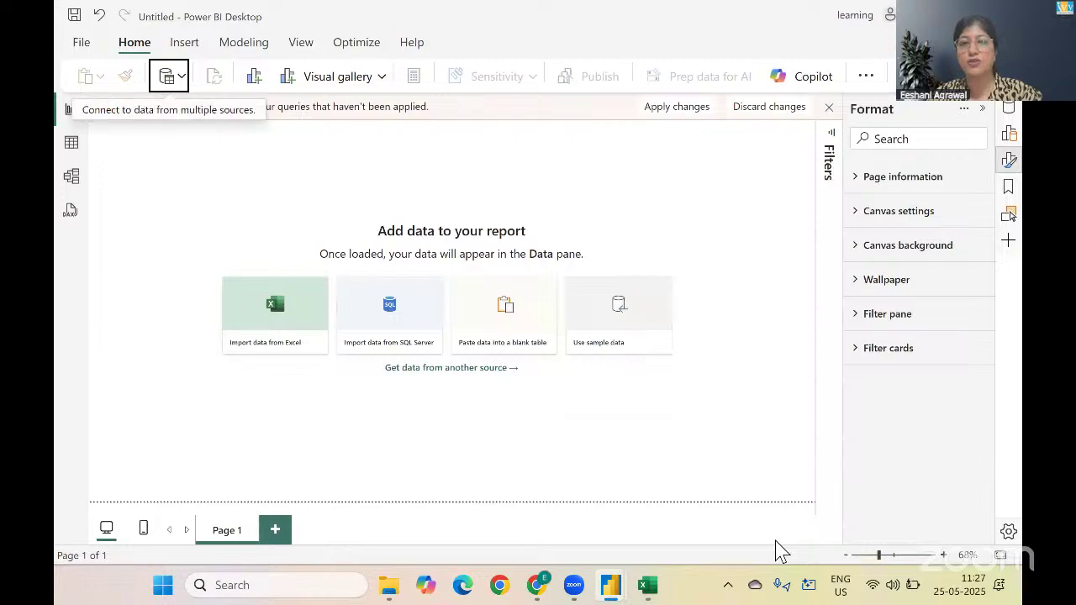
key(alt+Tab)
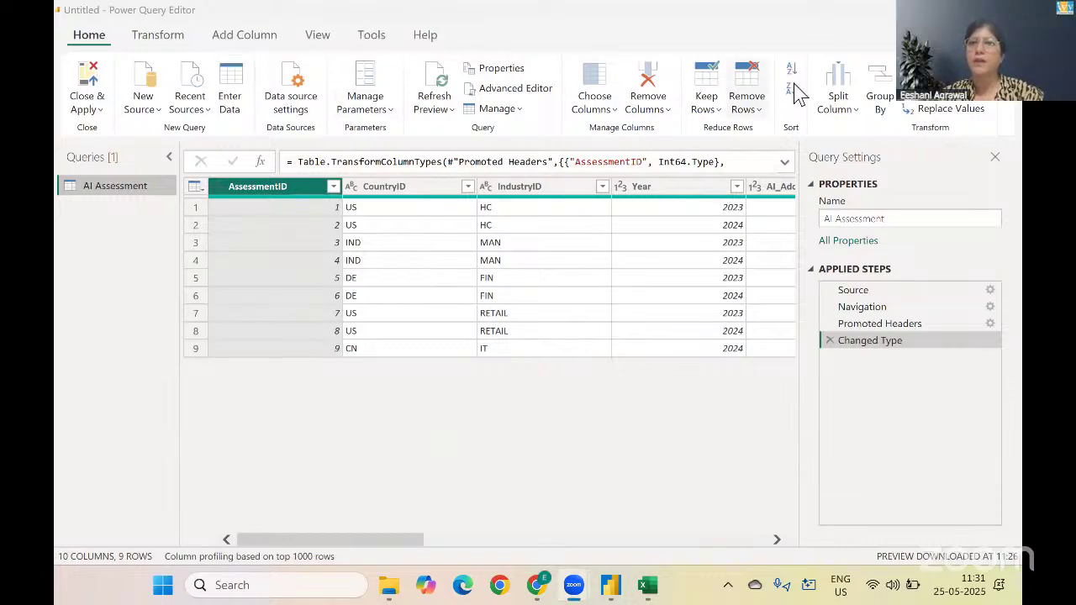
click(813, 164)
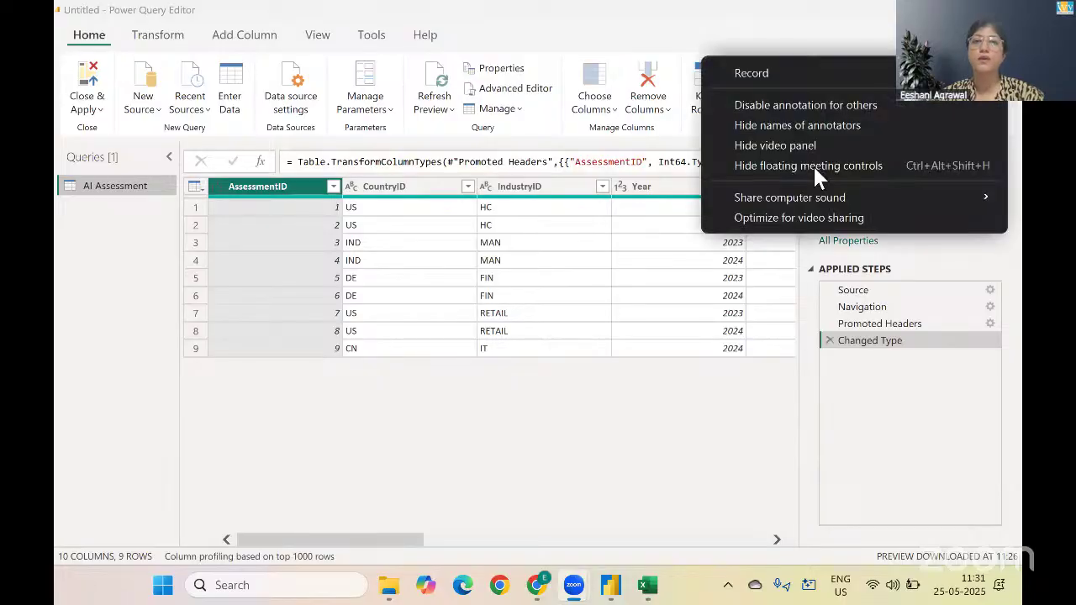
click(452, 459)
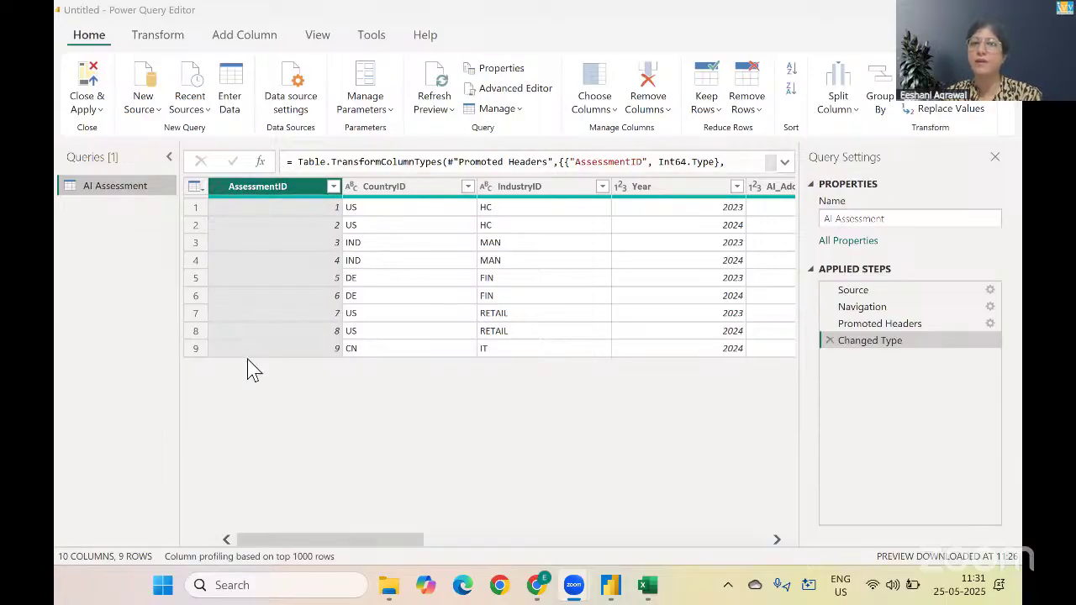
Expand the formula bar to read the Changed Type step's full formula, and view the Source step's formula
click(305, 161)
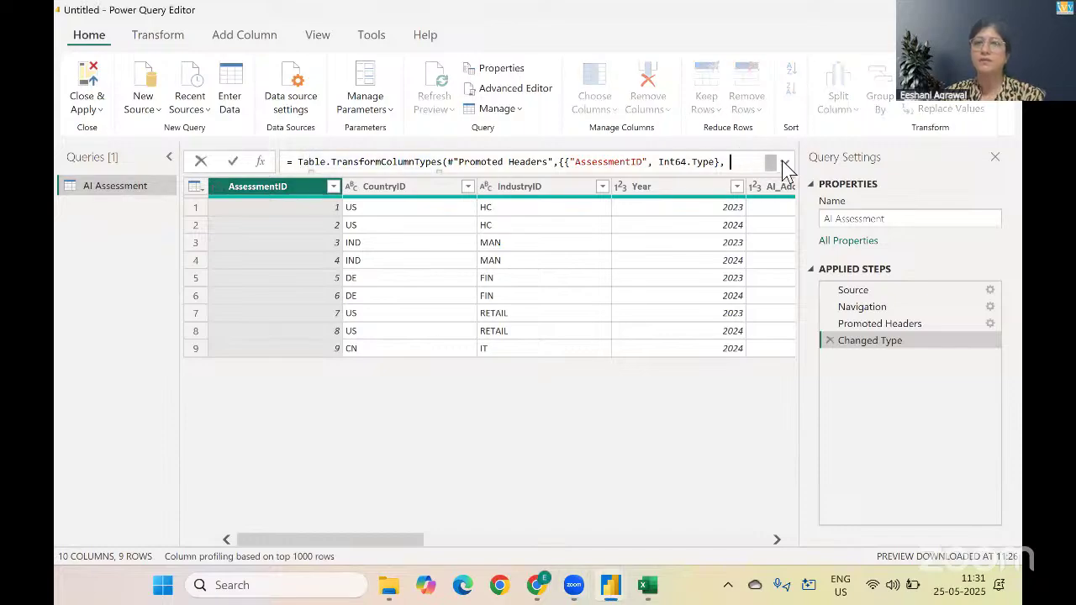
click(784, 162)
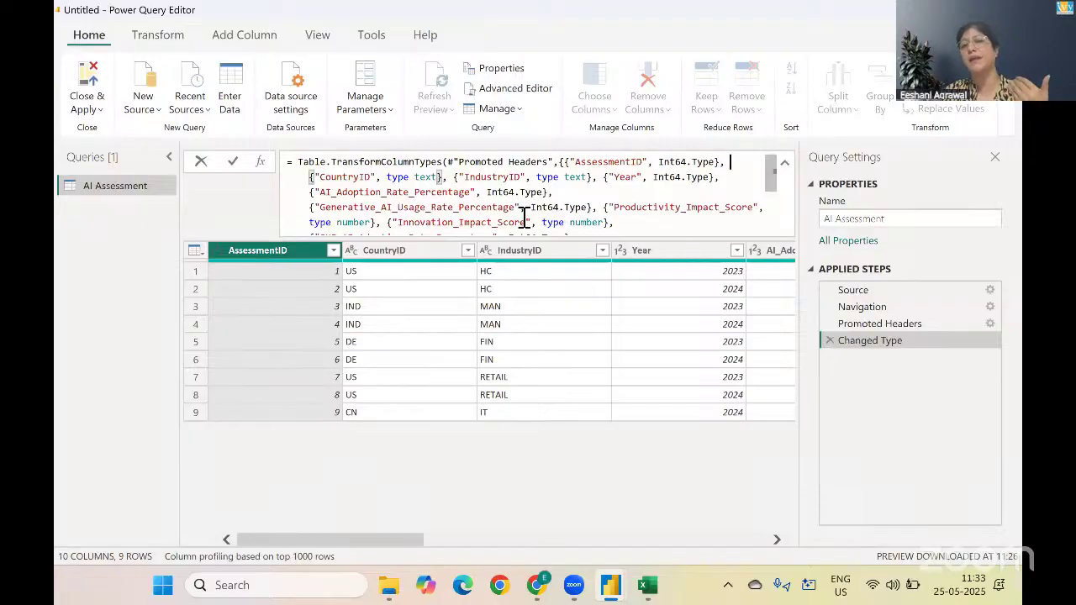
click(860, 294)
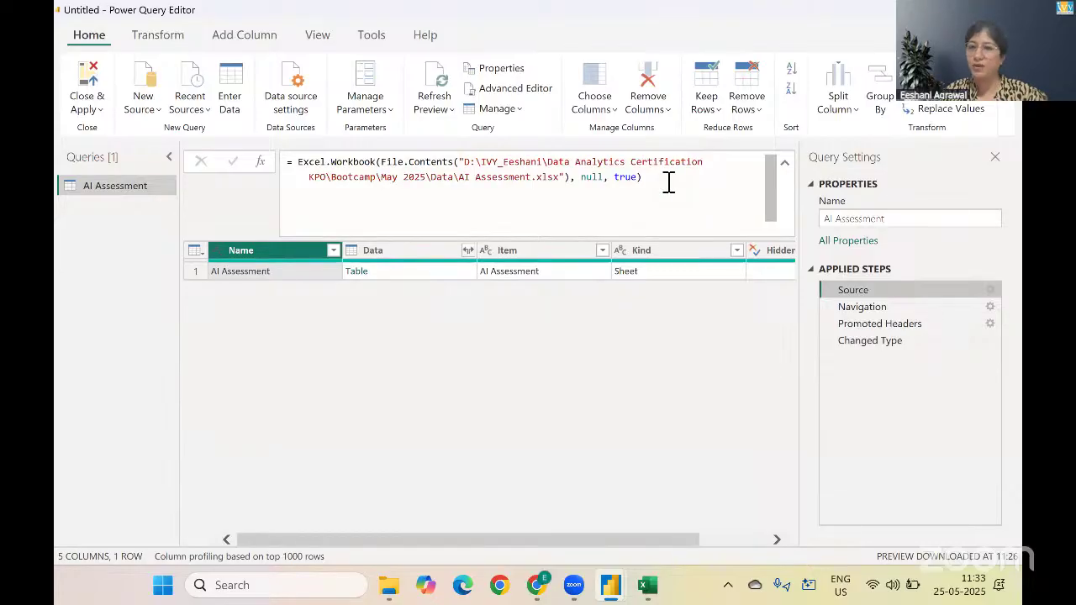
View the results and formulas of the Navigation, Promoted Headers and Changed Type applied steps
click(866, 308)
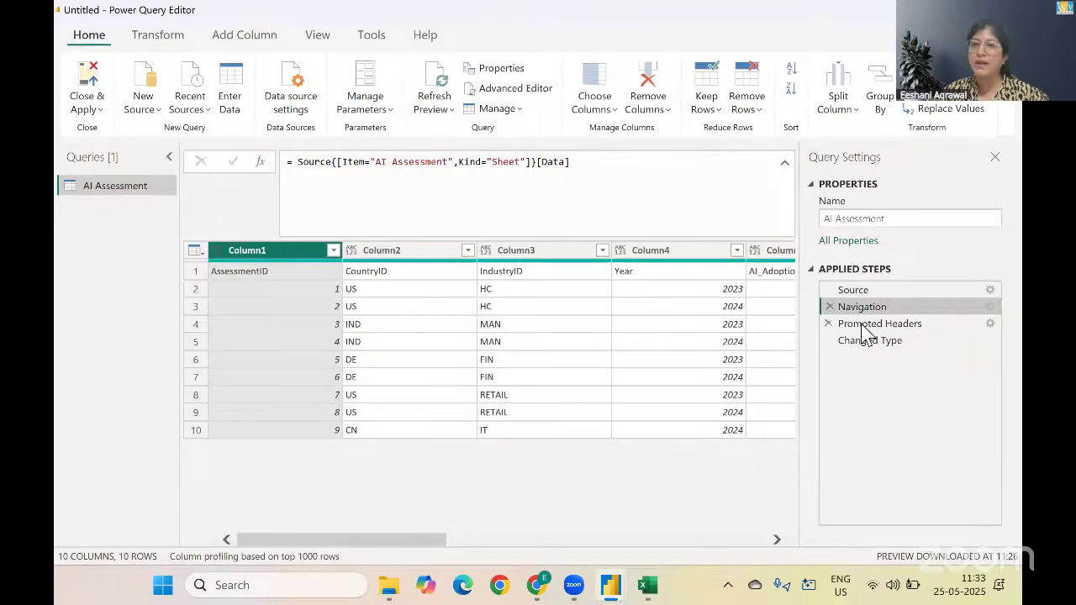
click(866, 328)
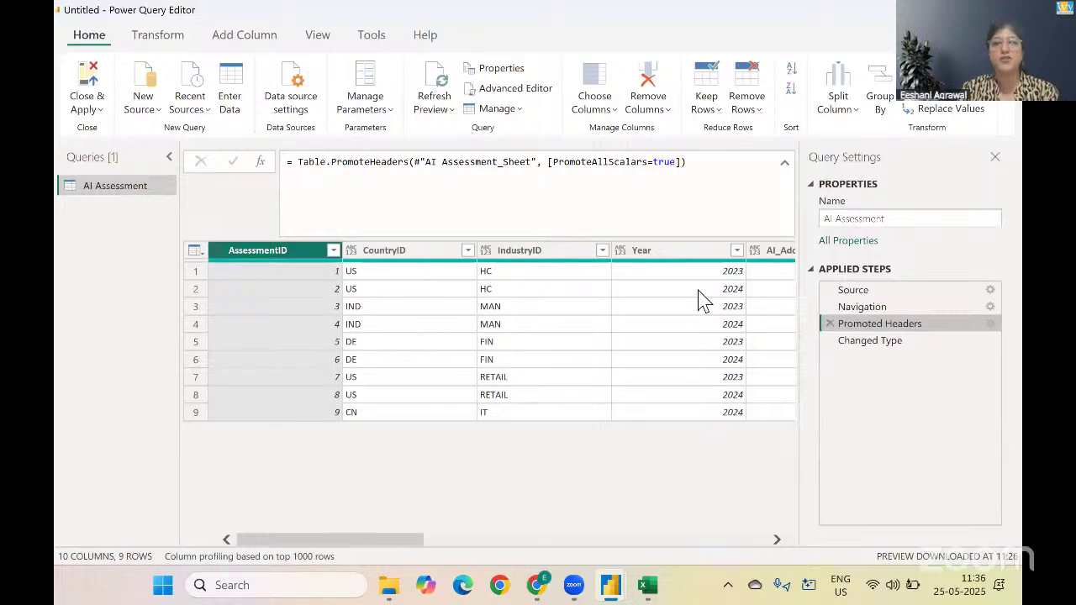
click(882, 347)
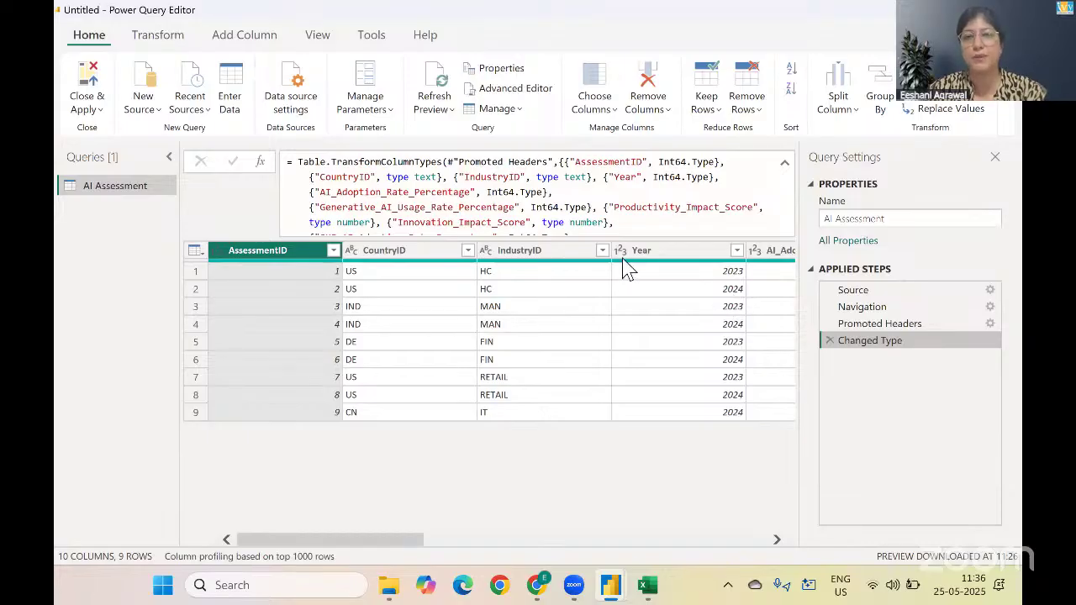
Review the data types of all AI Assessment columns through Large_Corp_AI_Adoption_Rate_Percentage
click(777, 540)
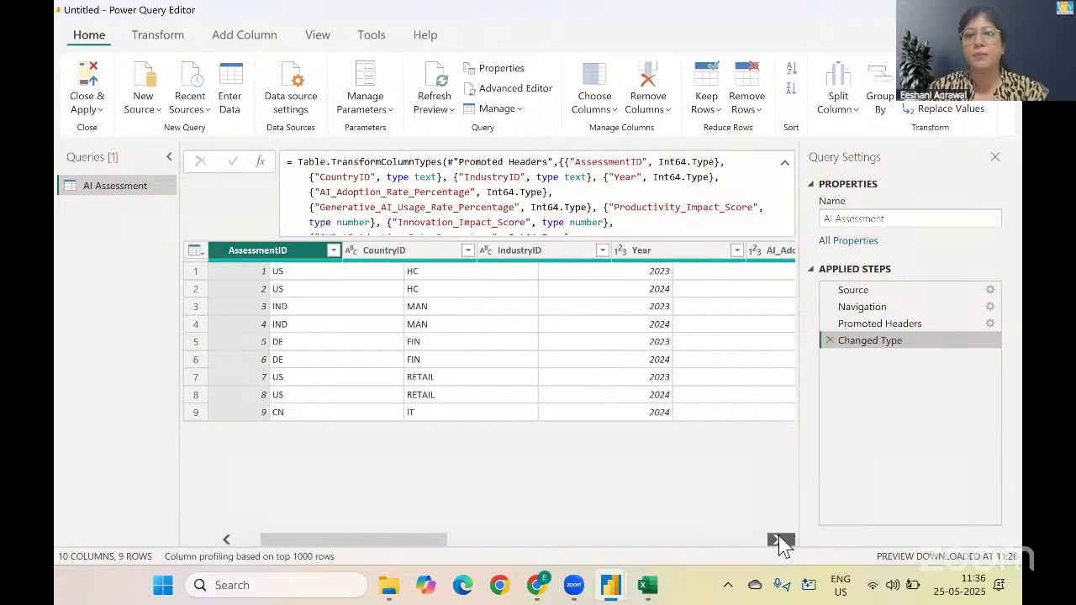
click(777, 539)
click(777, 539)
click(777, 540)
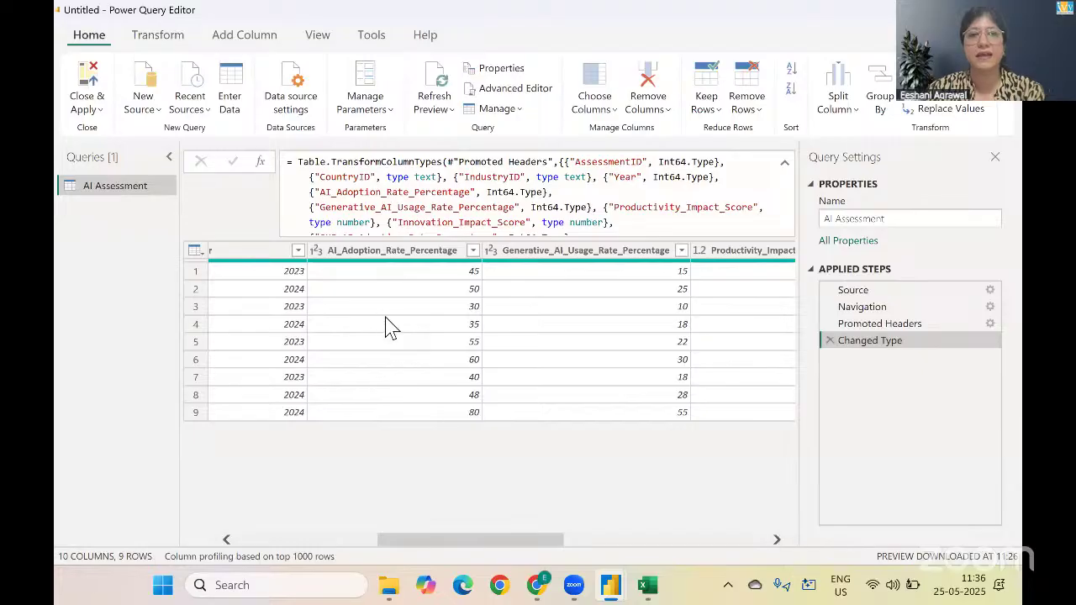
click(777, 539)
click(776, 540)
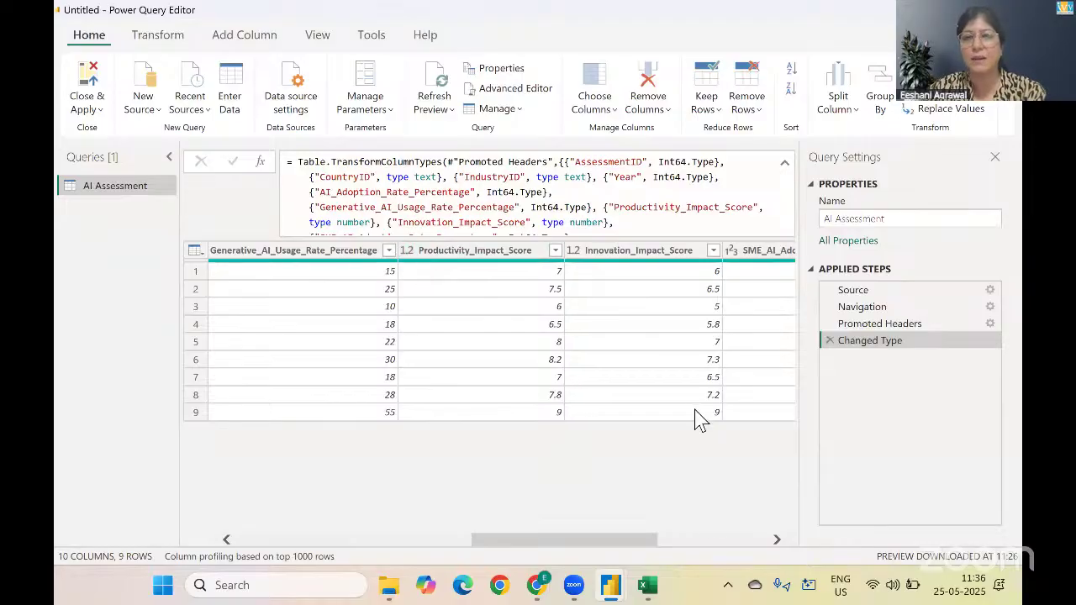
click(777, 540)
click(776, 540)
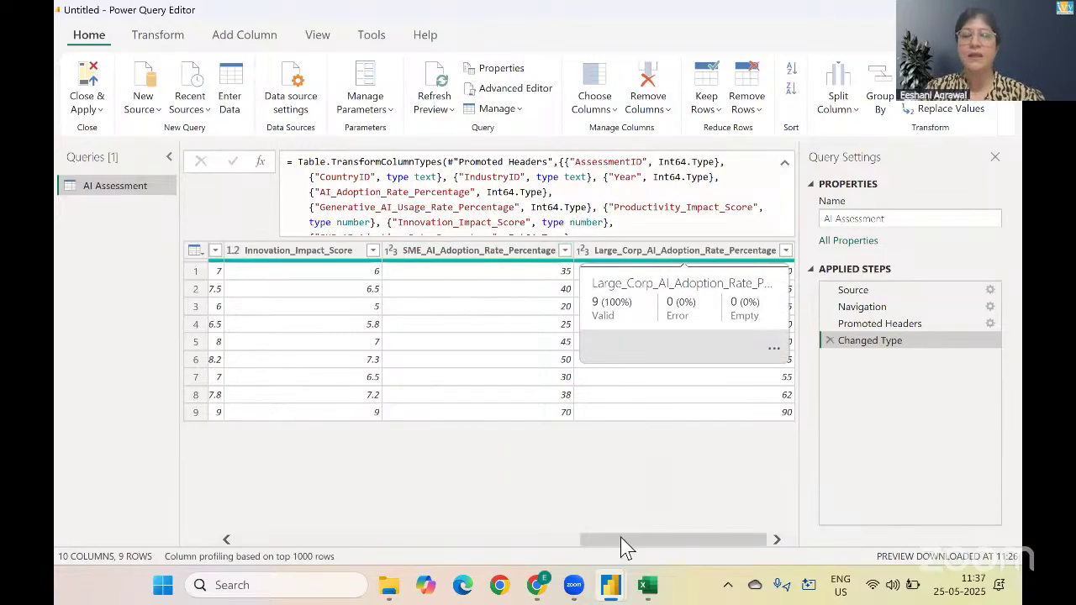
View the data types available for the SME_AI_Adoption_Rate_Percentage column without changing it, and return to the first columns
click(391, 251)
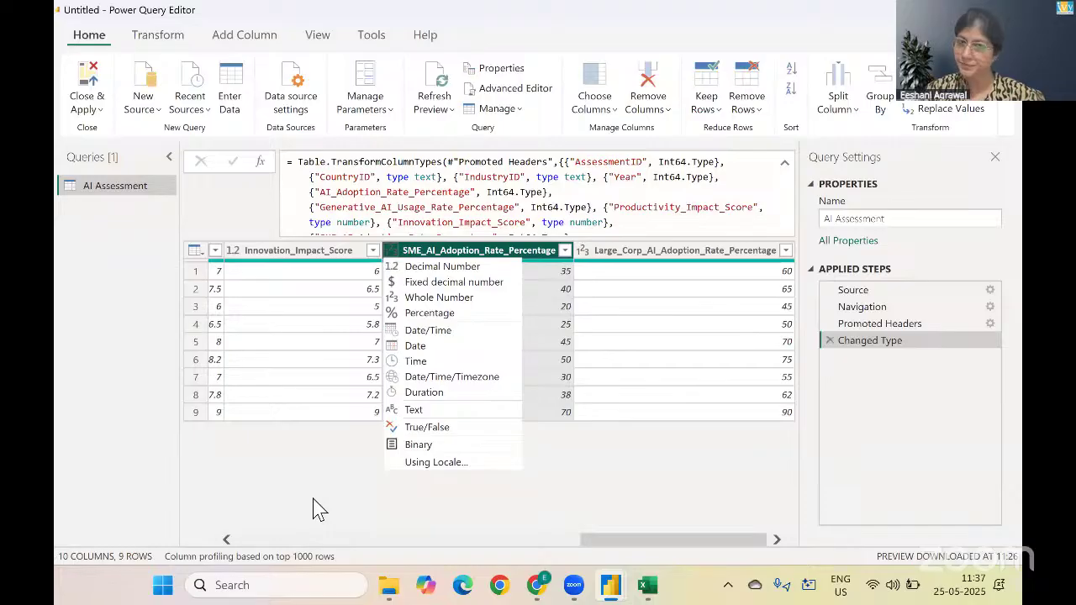
click(644, 485)
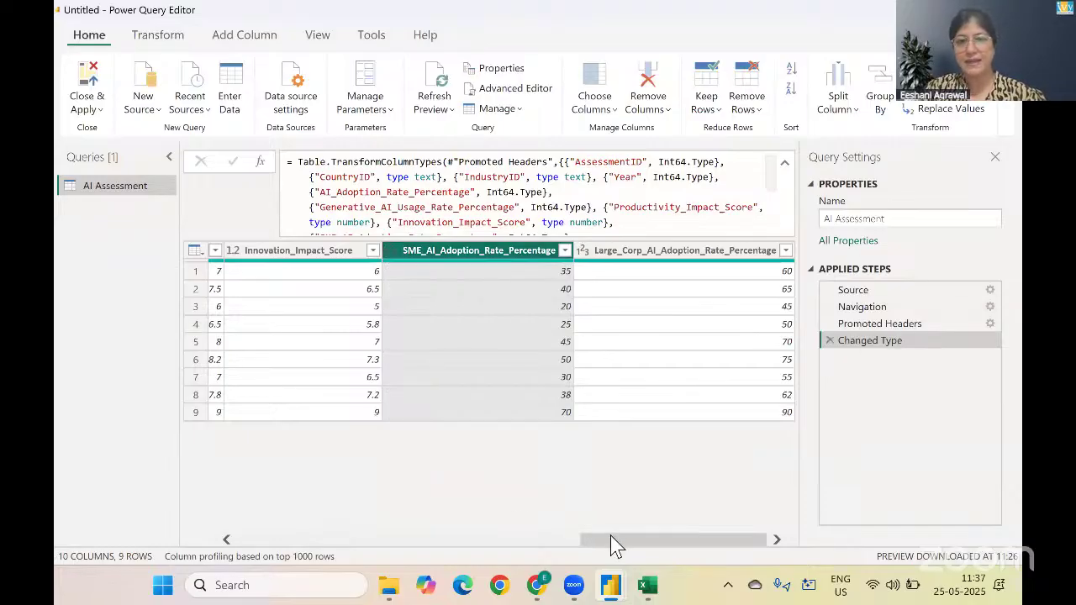
drag(613, 541, 247, 563)
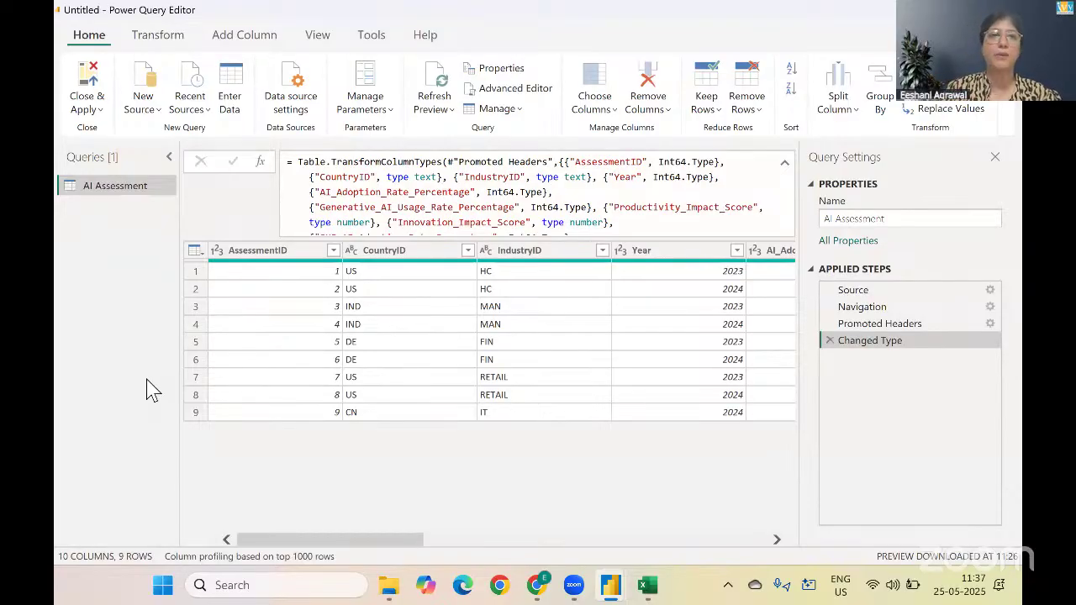
Import the Case Studies sheet from the Case Studies Excel workbook as a new query
click(150, 116)
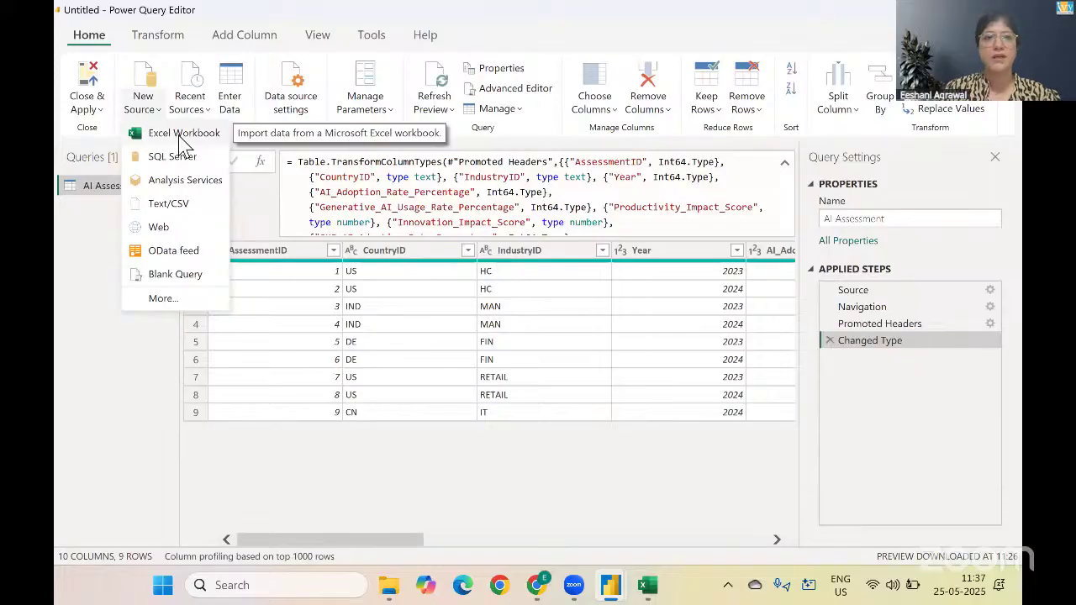
click(183, 134)
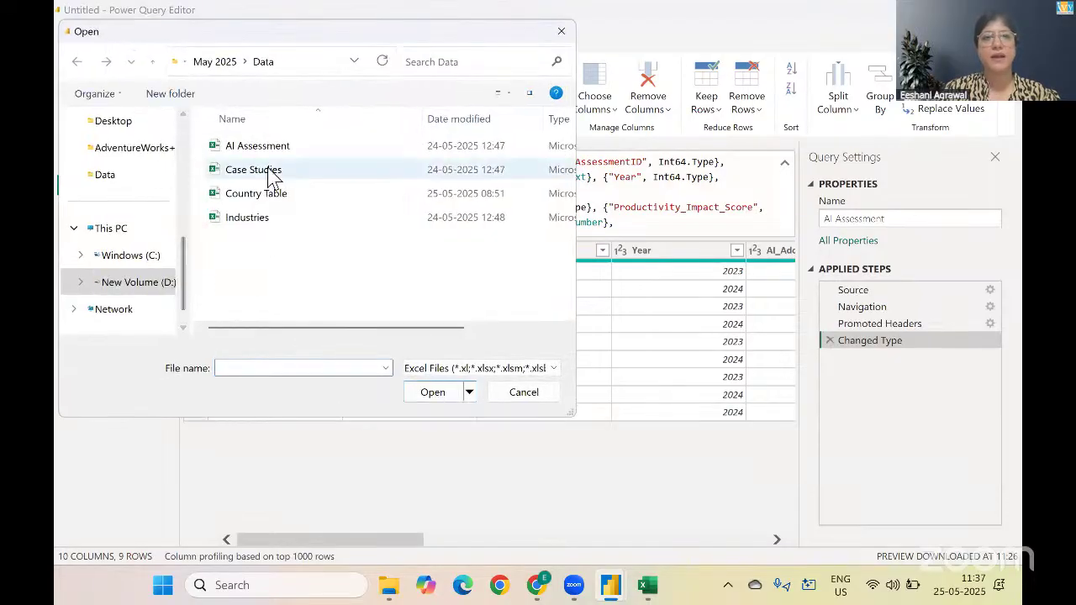
click(271, 172)
click(436, 393)
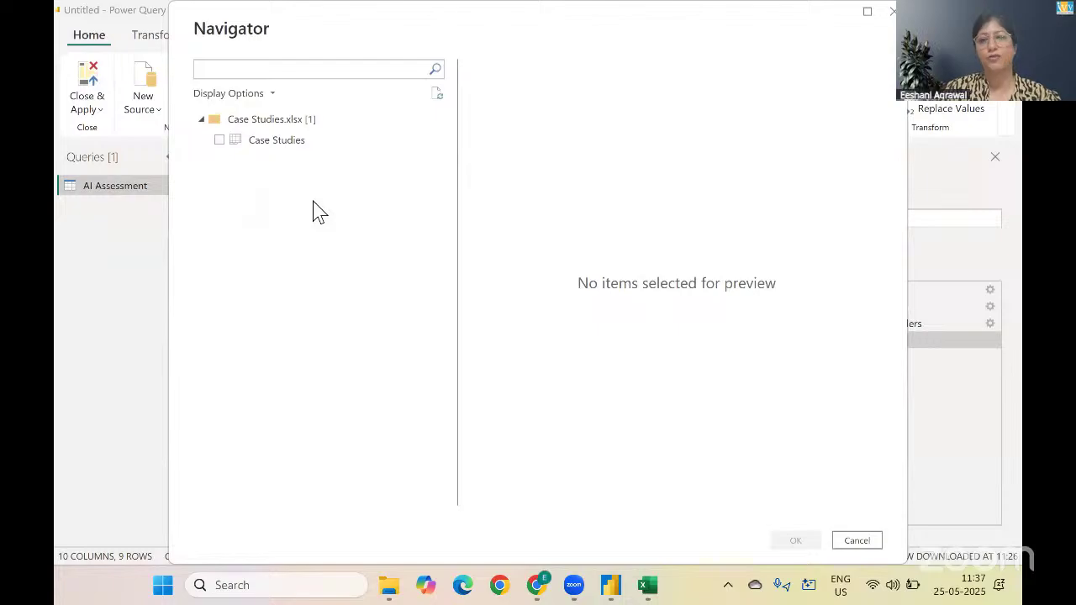
click(220, 140)
click(797, 541)
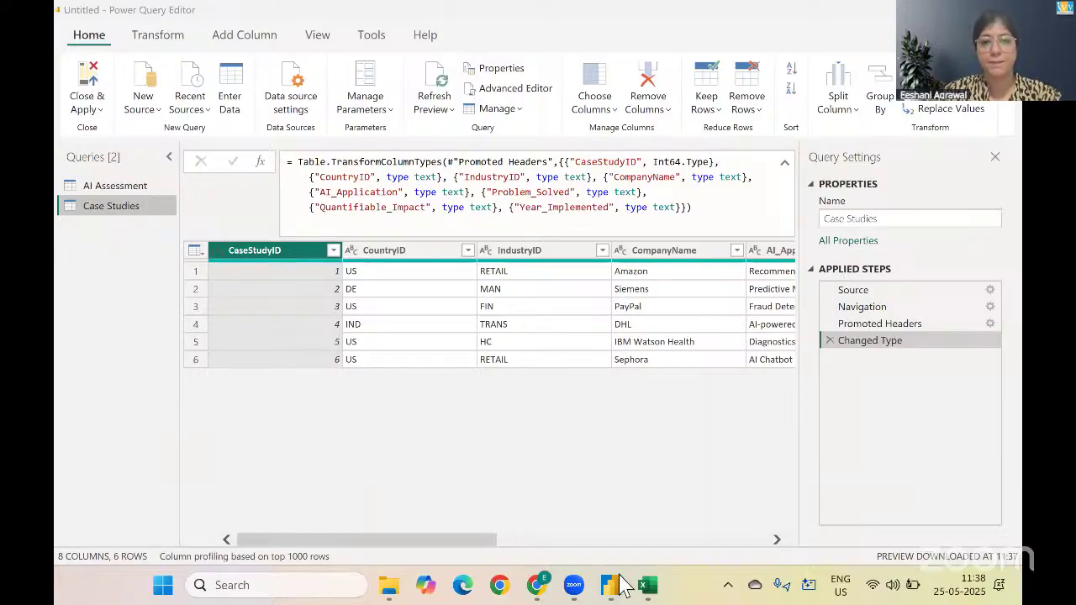
Close the open Country Table, Industries, AI Assessment and Case Studies workbooks in Excel
mouse_move(647, 585)
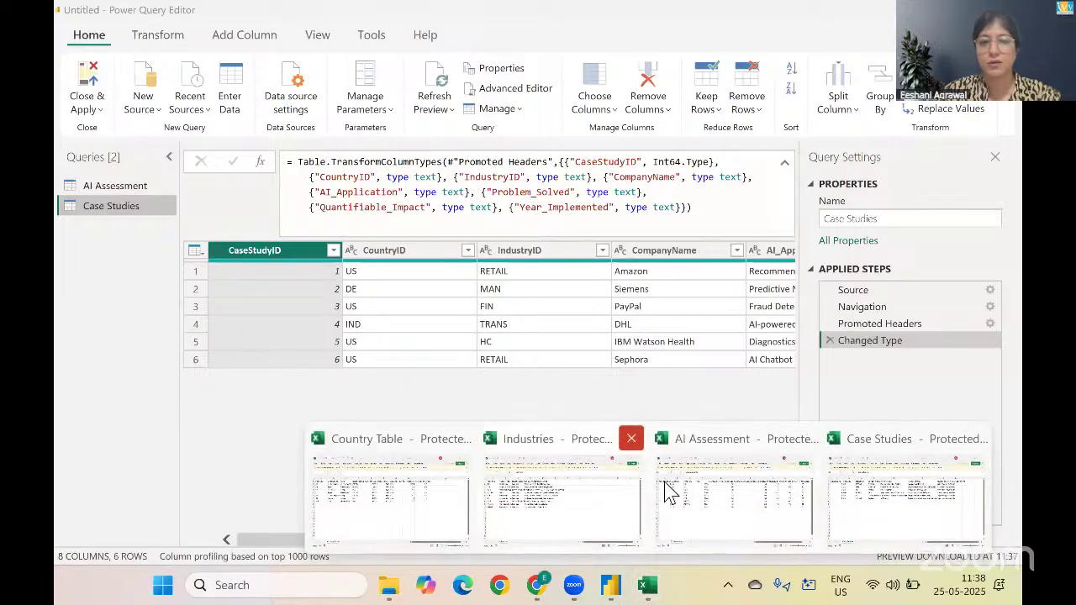
click(630, 438)
click(545, 437)
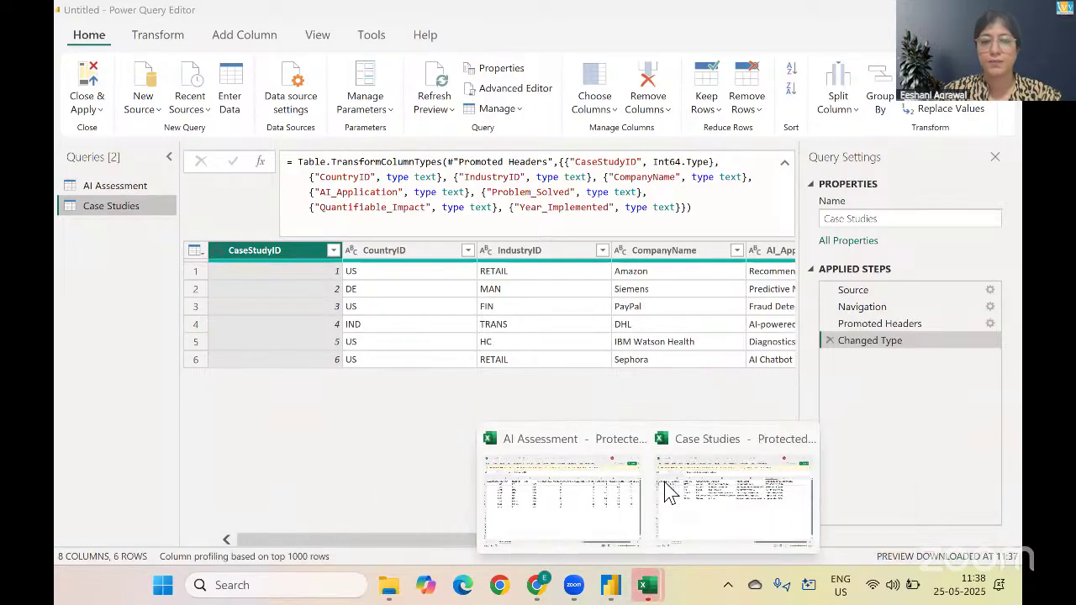
click(631, 438)
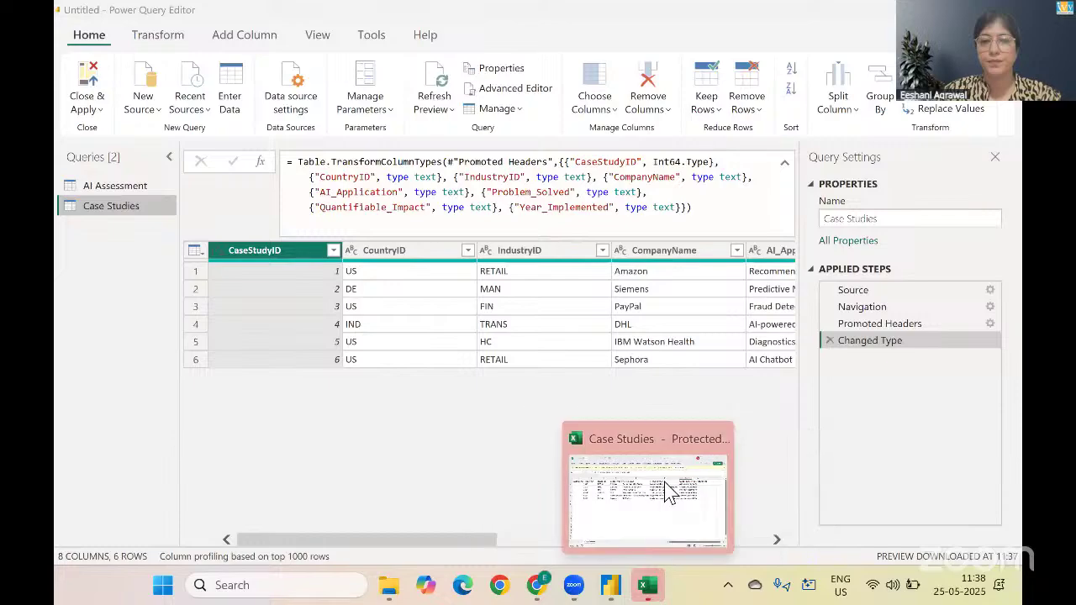
click(716, 438)
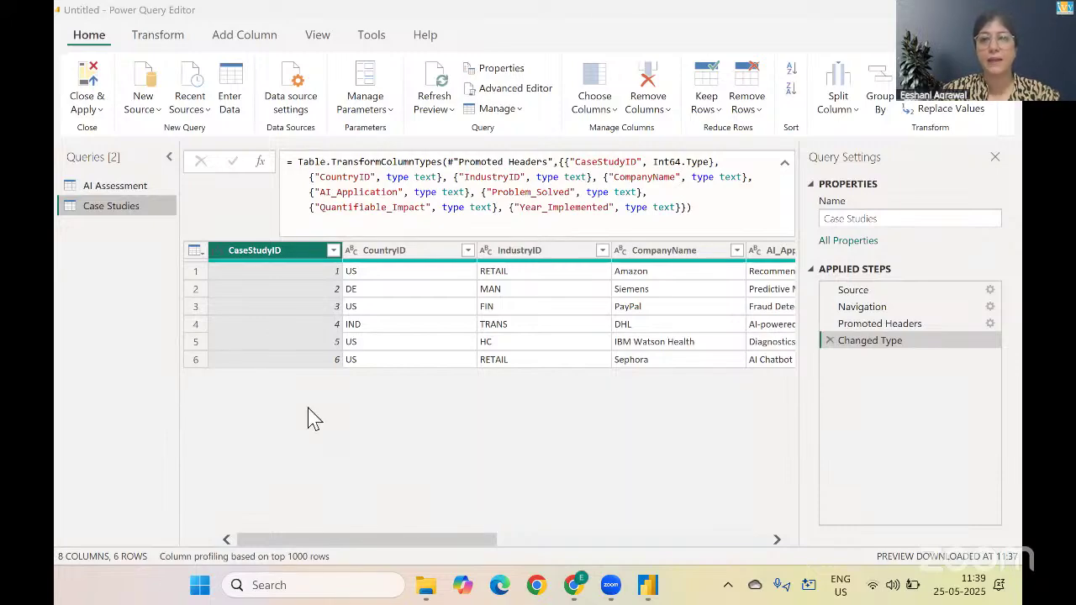
Look through the Case Studies columns up to Year_Implemented and view the column quality summary of Problem_Solved
key(Right)
key(Right)
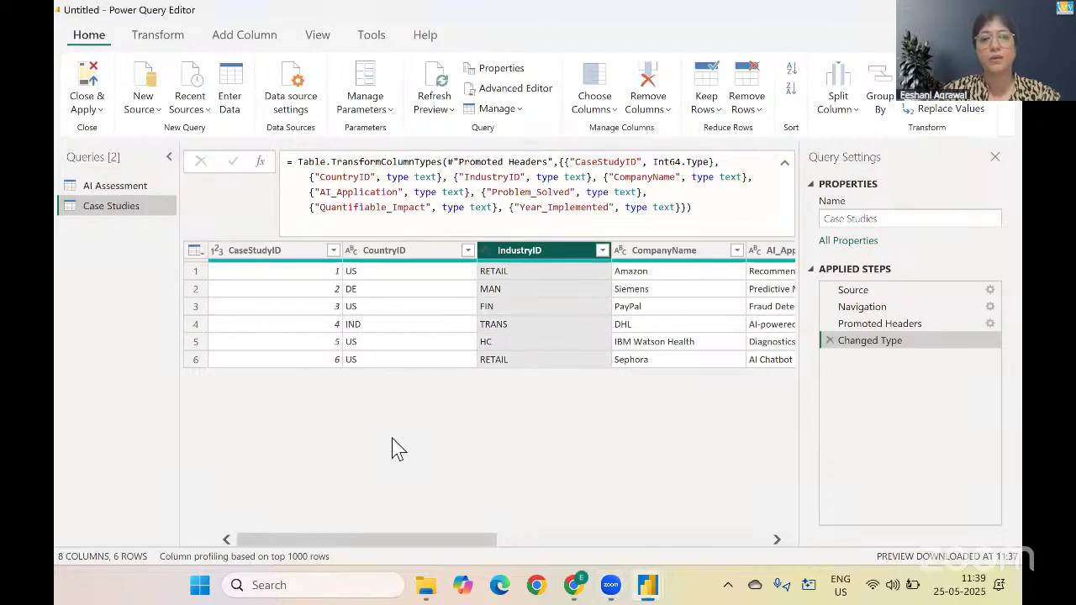
key(Right)
key(Right)
key(Right)
key(Right)
key(Right)
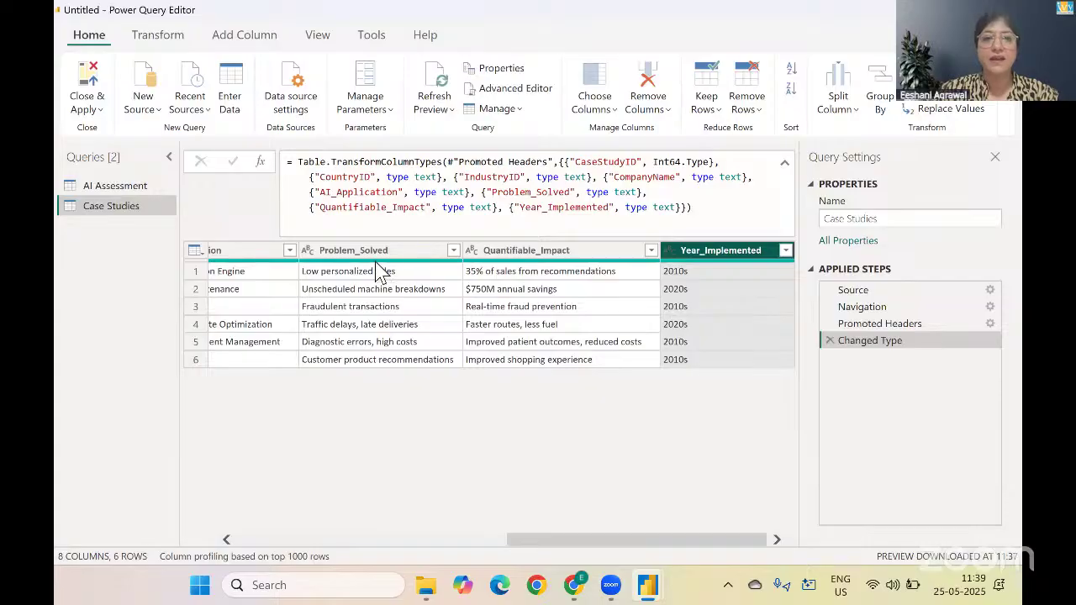
mouse_move(375, 262)
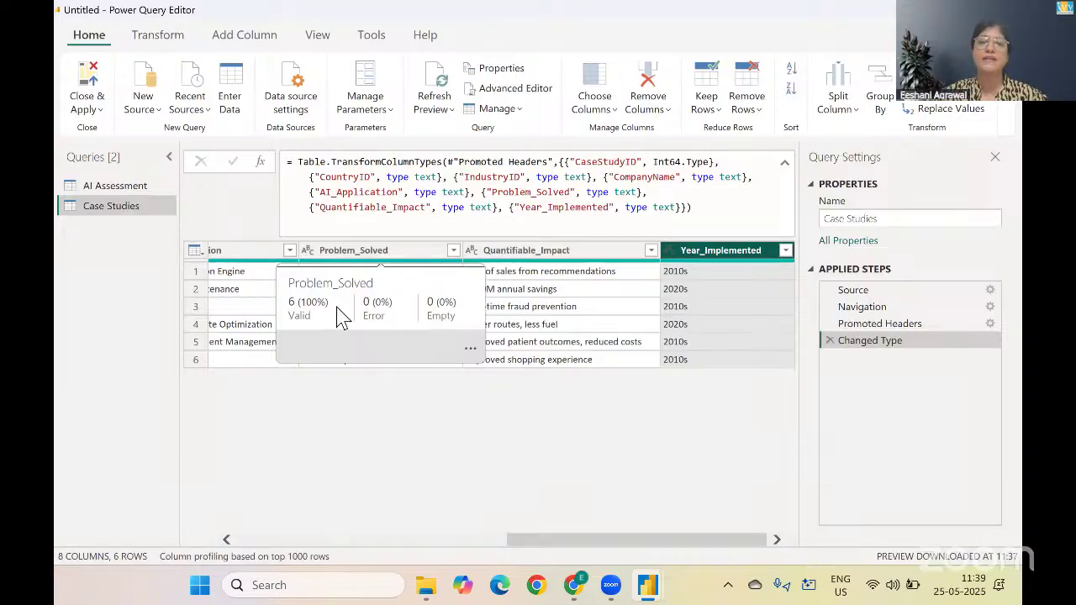
Import the Country Table sheet from the Country Table Excel workbook as a new query
click(151, 114)
key(Escape)
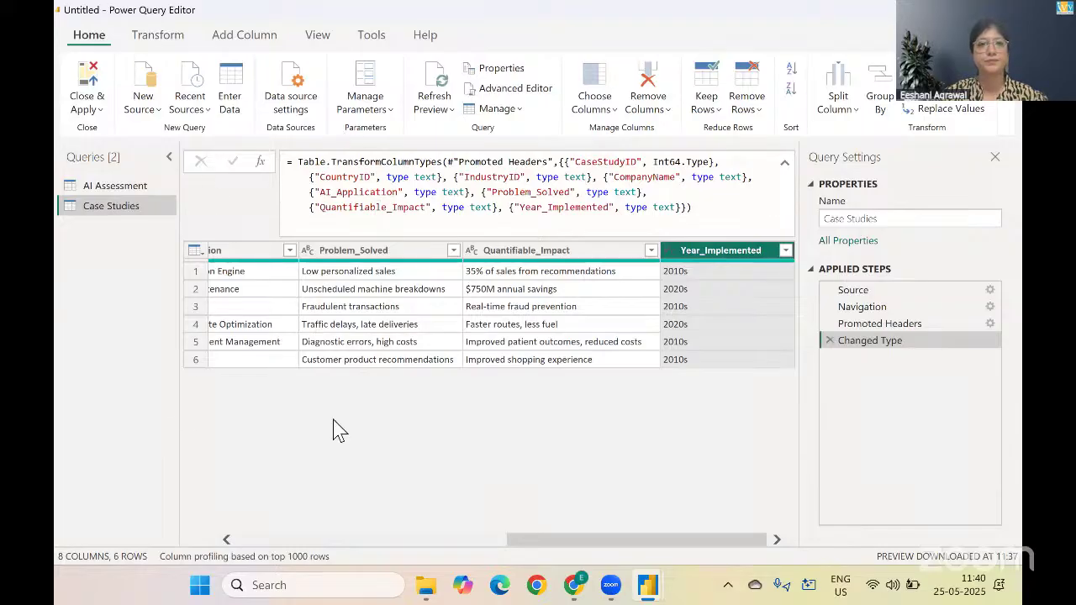
click(144, 108)
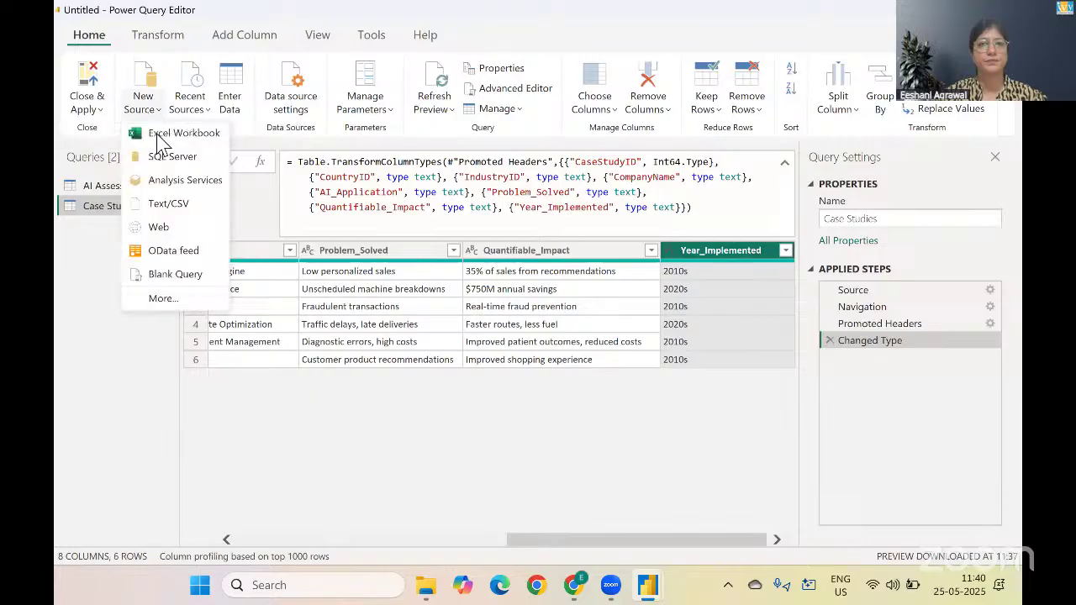
click(161, 141)
double_click(270, 195)
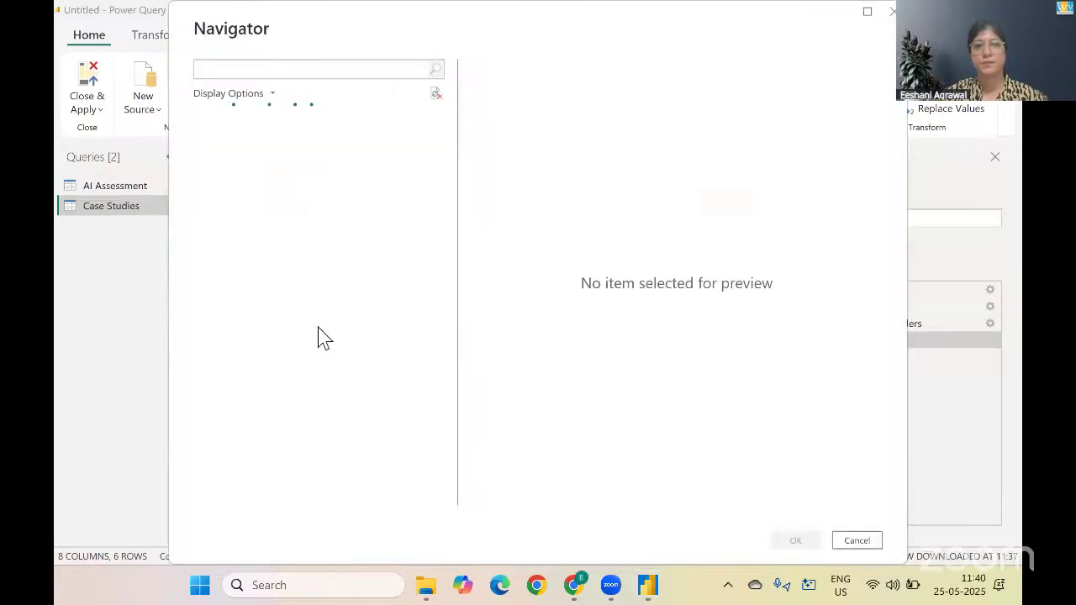
click(231, 141)
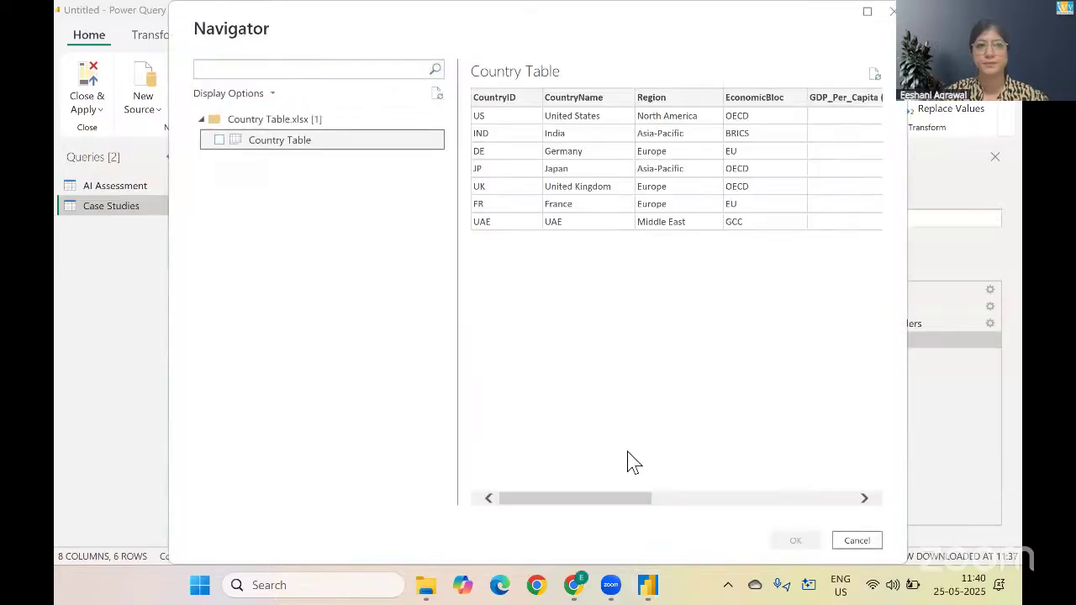
click(221, 141)
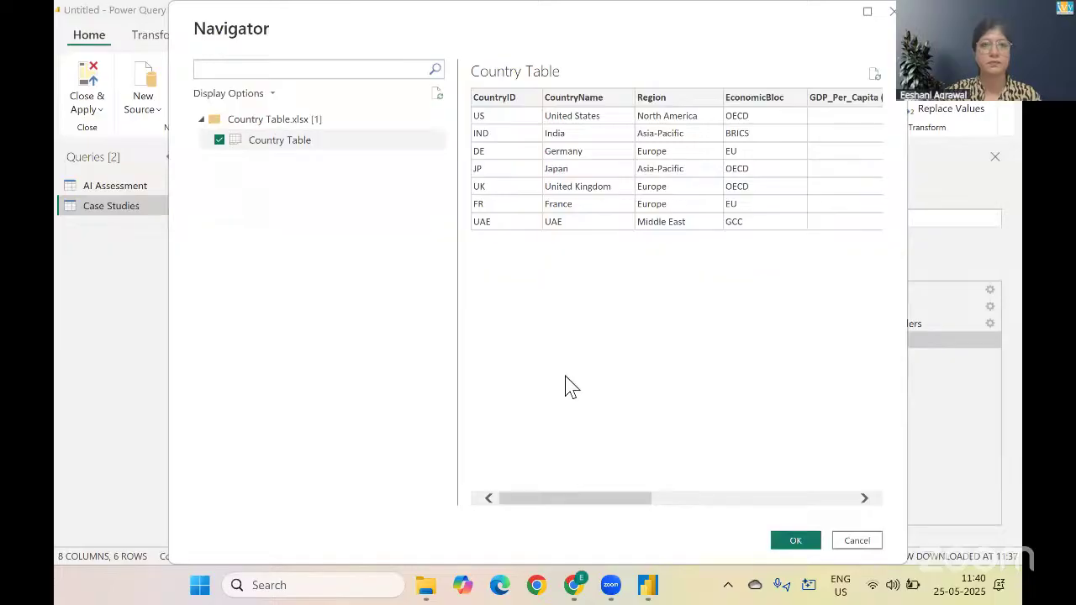
click(772, 541)
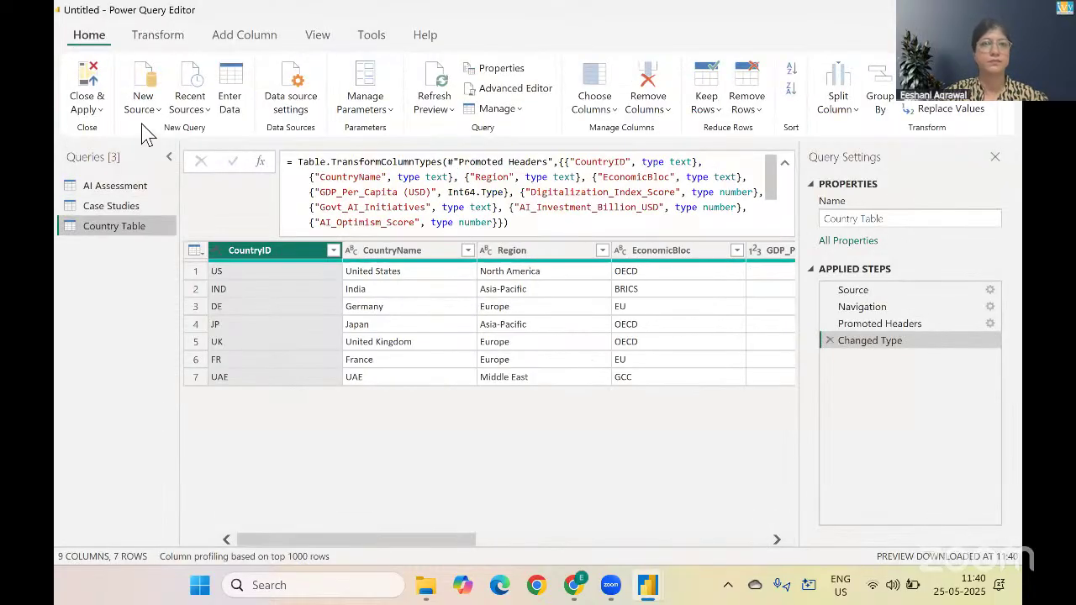
Import the Industries sheet from the Industries Excel workbook as a new query
click(147, 122)
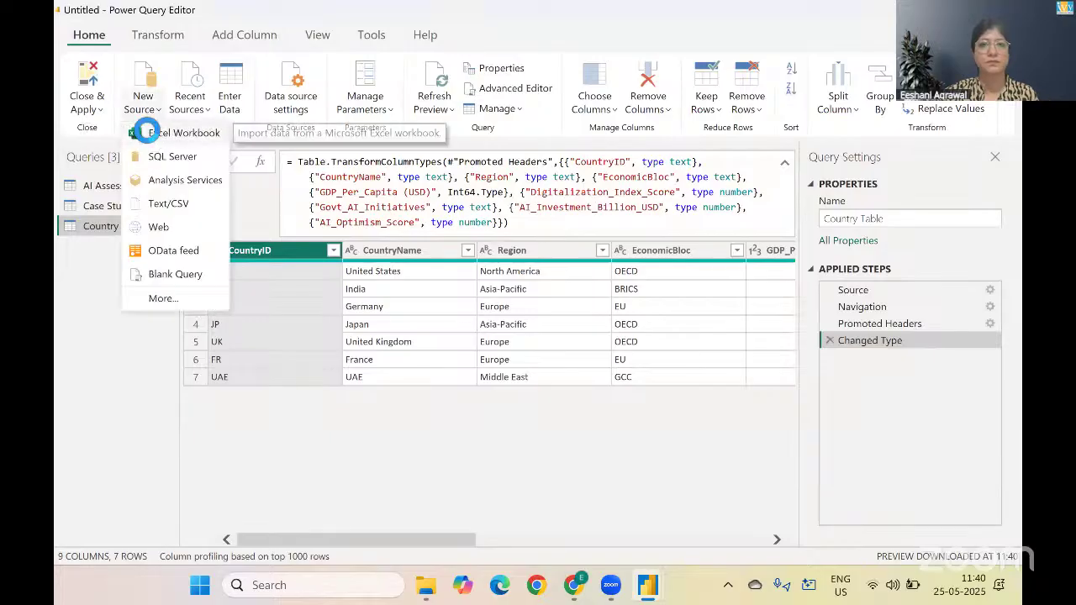
click(139, 132)
double_click(244, 220)
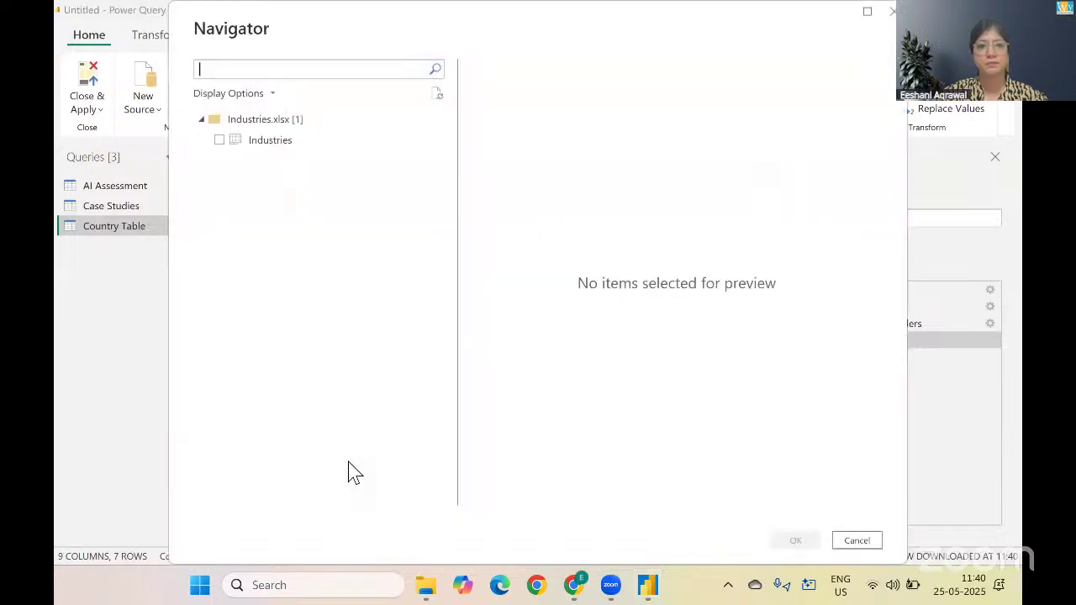
click(219, 140)
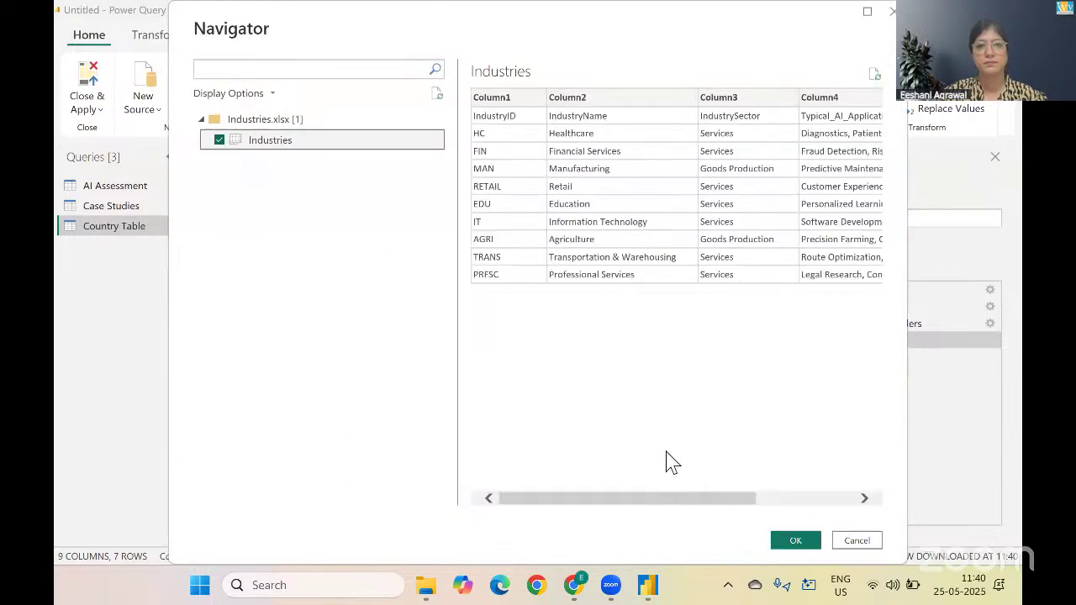
click(795, 540)
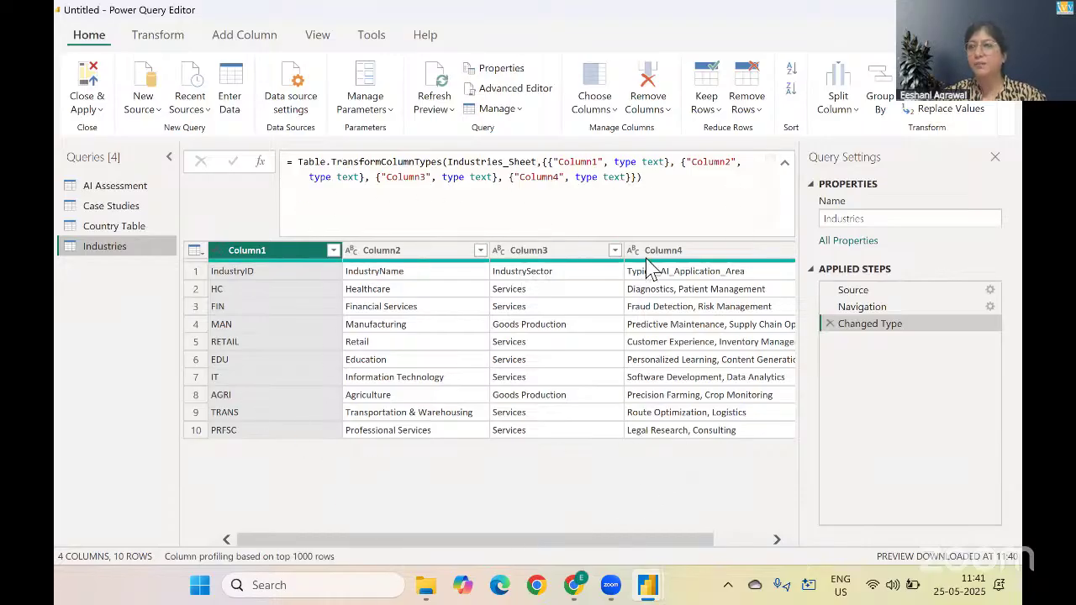
Promote the first row of the Industries table to column headers
click(376, 254)
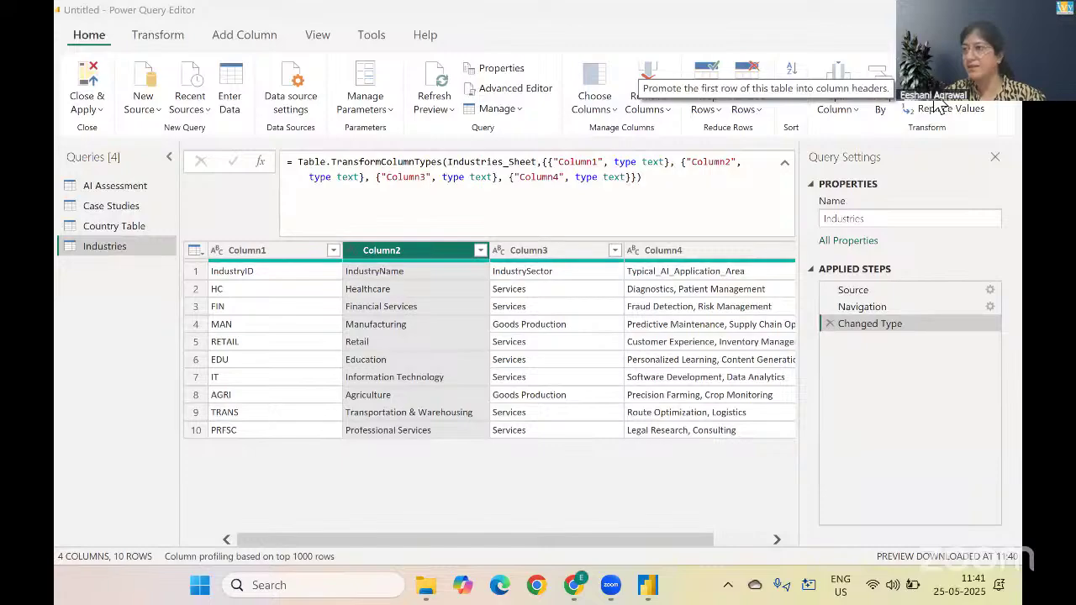
click(201, 274)
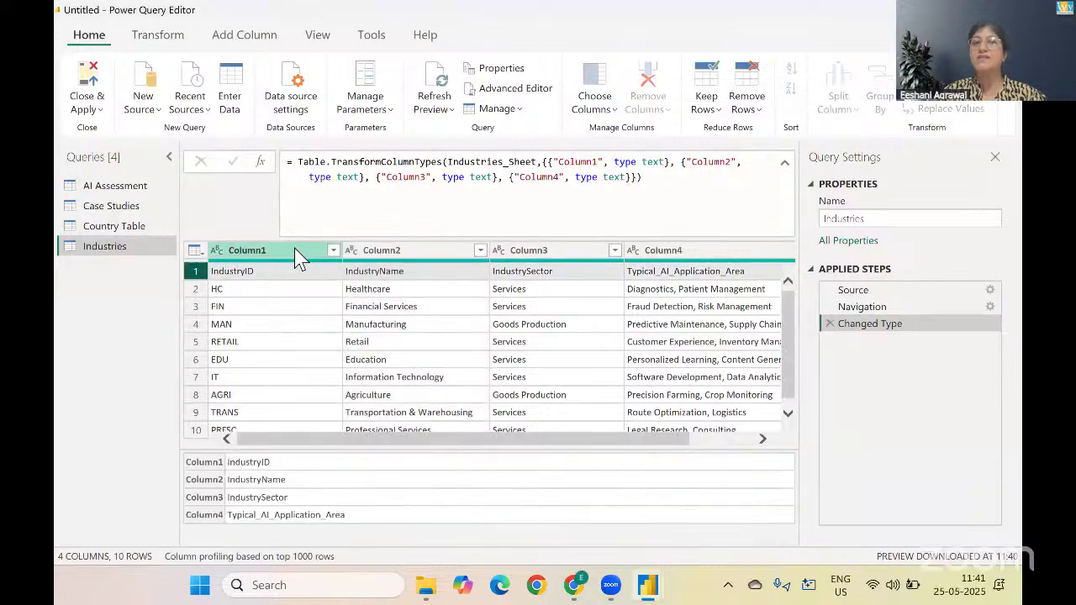
click(929, 97)
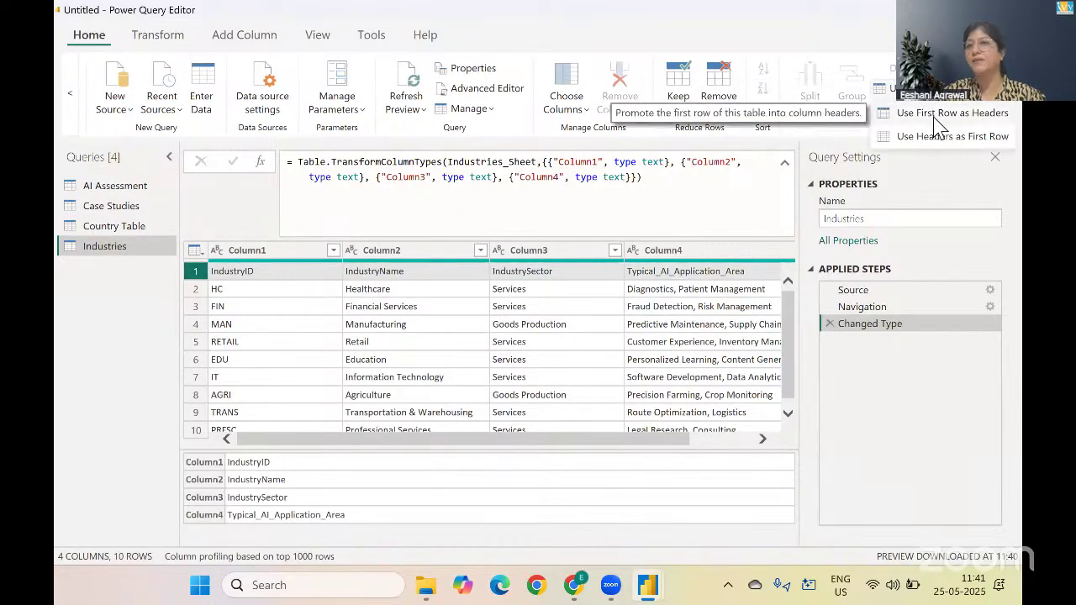
click(948, 114)
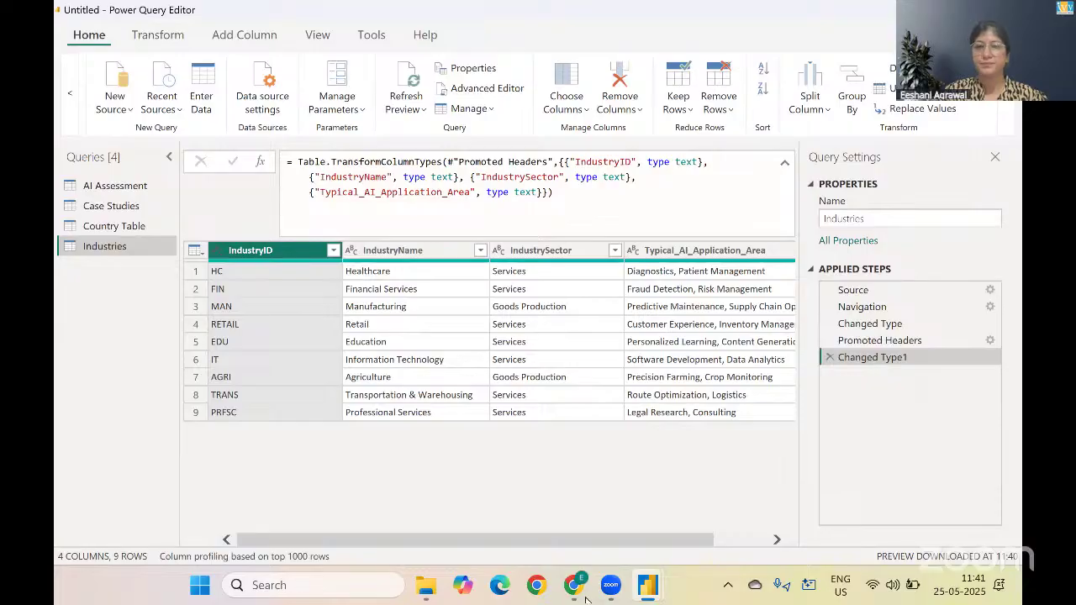
Look through the columns of the Industries, Country Table, AI Assessment and Case Studies queries to compare their ID and attribute fields
drag(580, 543, 697, 543)
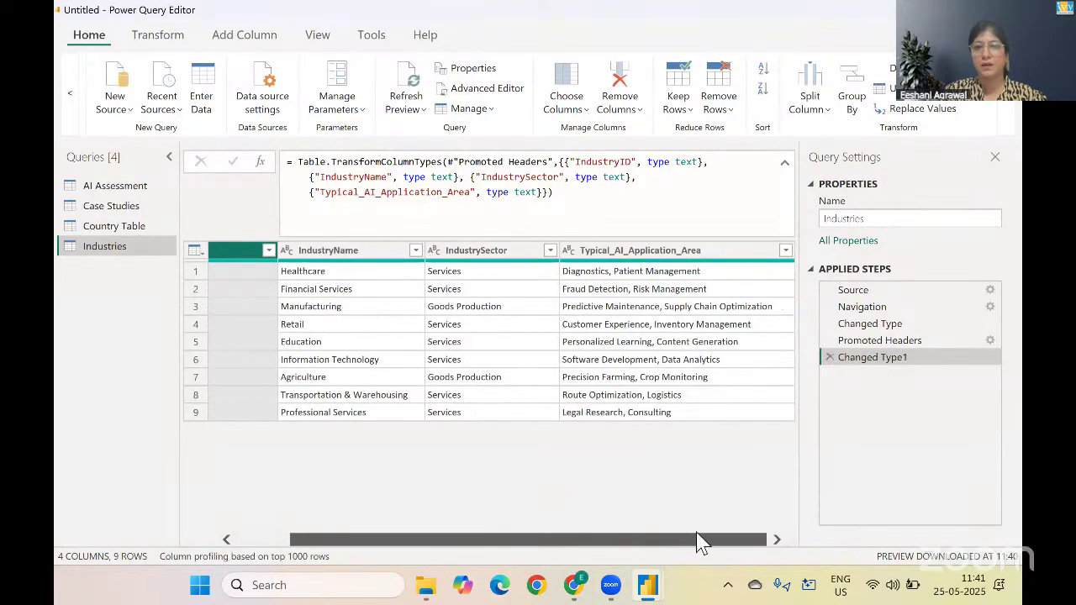
click(112, 227)
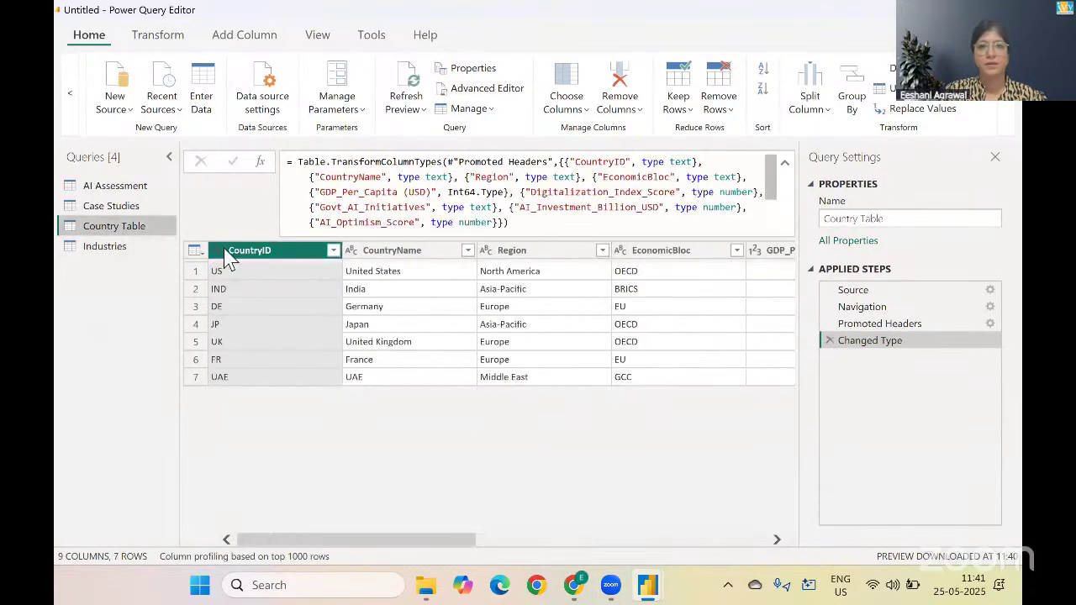
drag(374, 550, 692, 561)
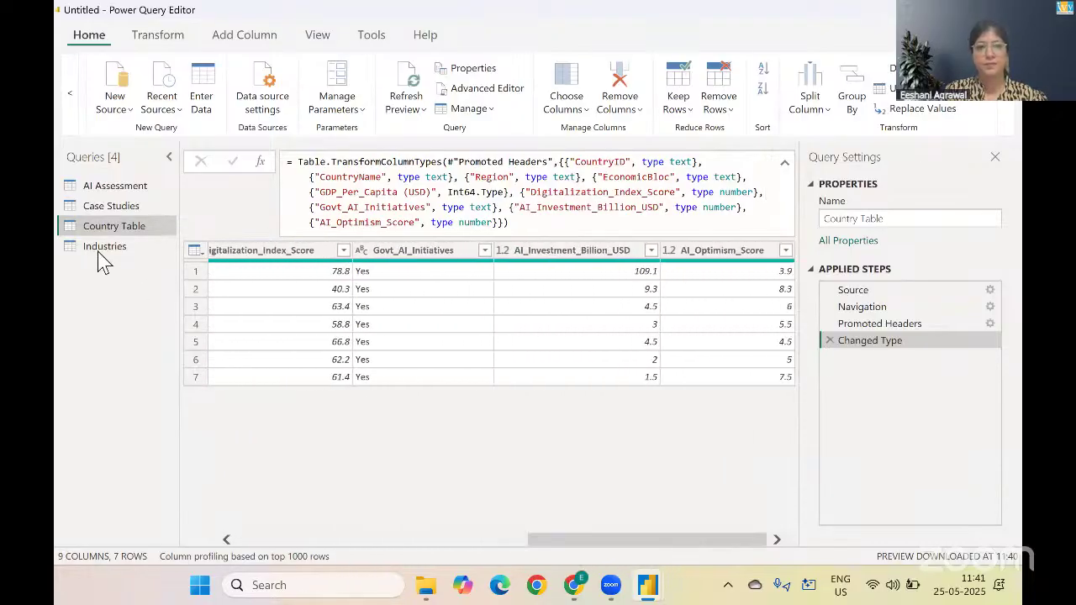
click(109, 206)
click(110, 185)
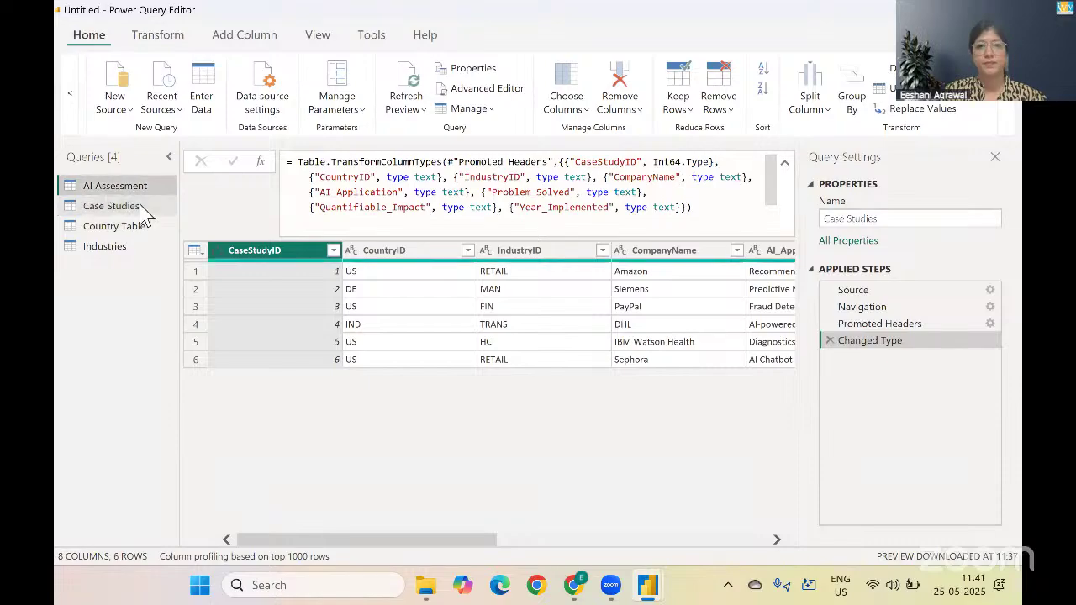
mouse_move(394, 547)
mouse_down()
mouse_move(509, 558)
mouse_move(766, 548)
mouse_move(397, 553)
mouse_up()
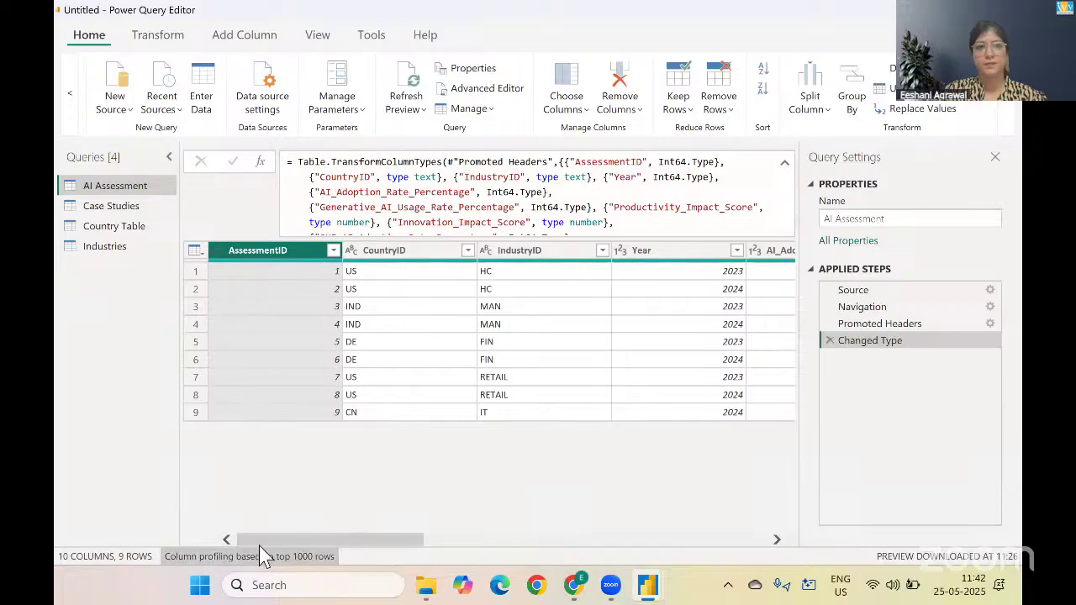
click(130, 211)
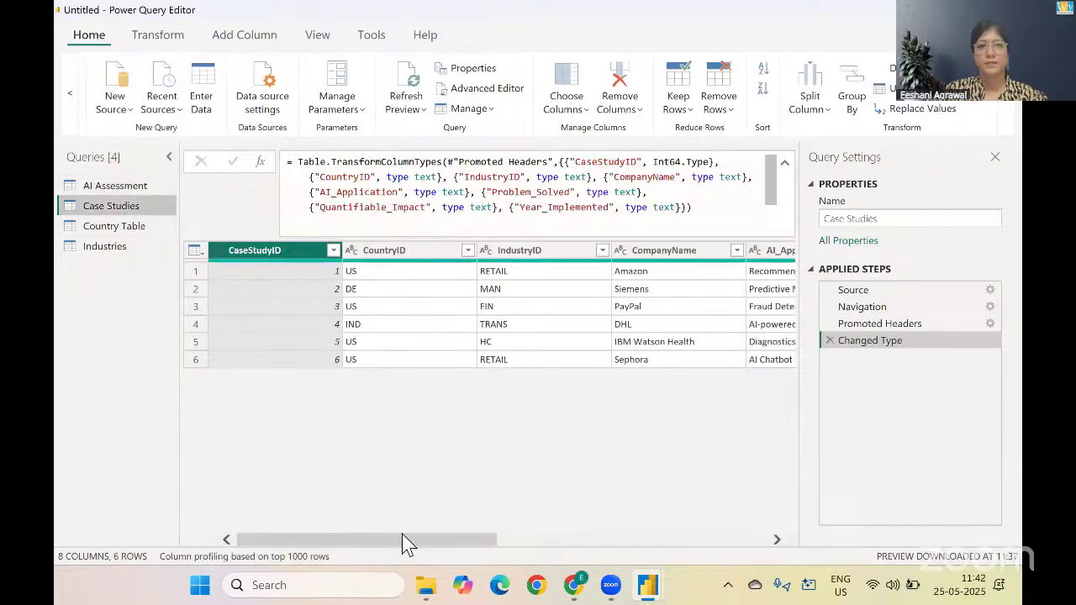
drag(502, 546, 707, 532)
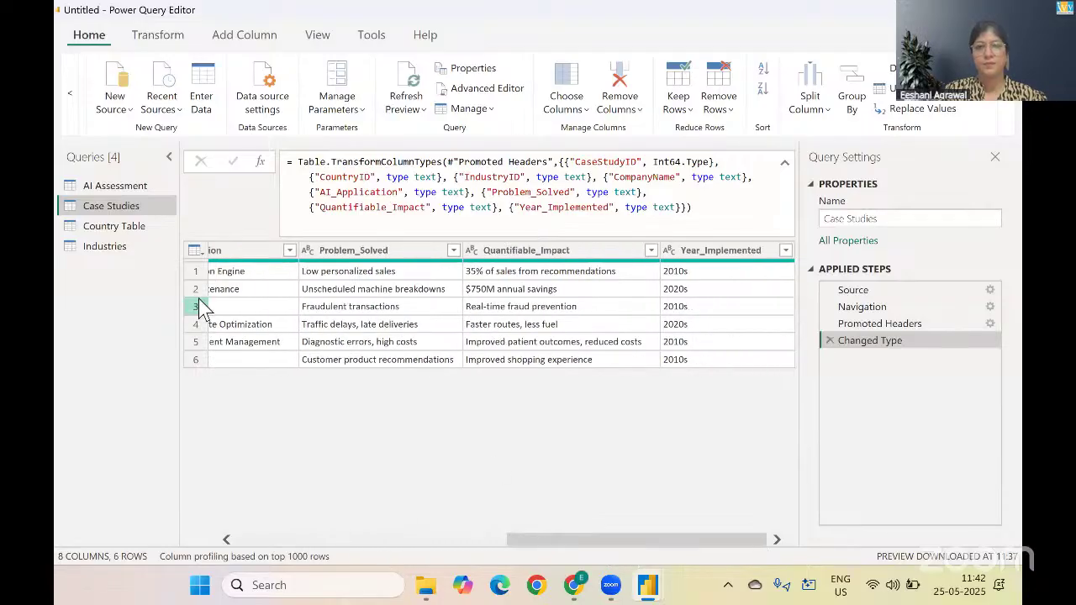
click(126, 226)
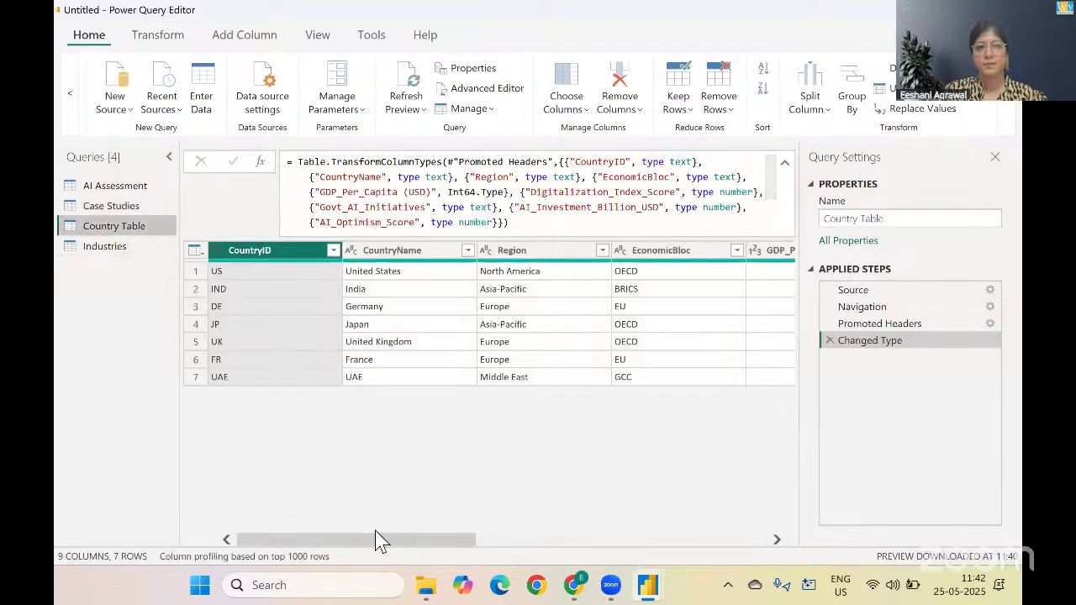
drag(461, 548, 798, 531)
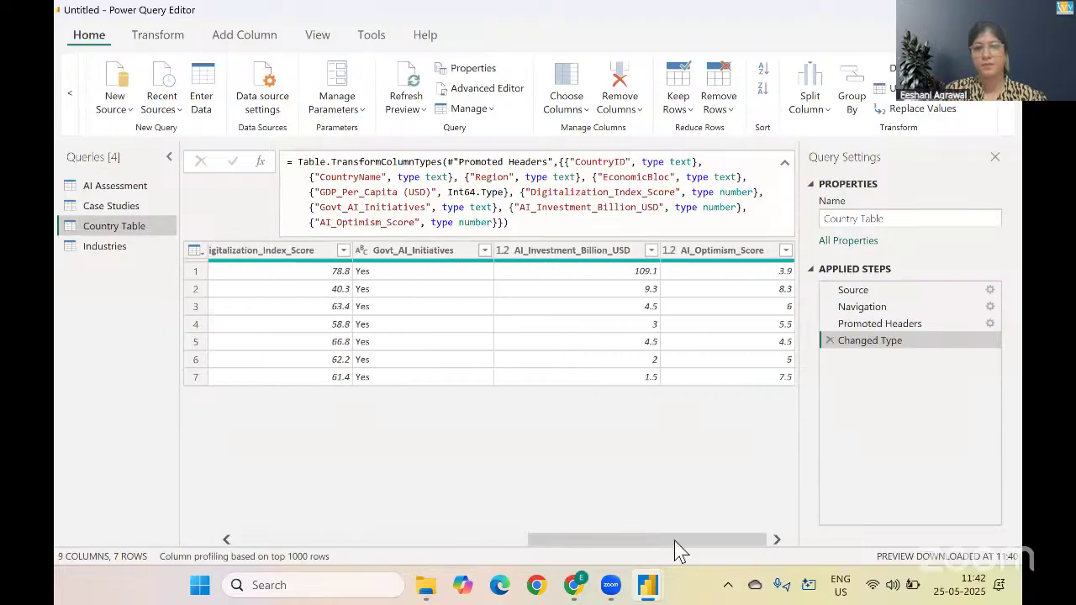
click(128, 248)
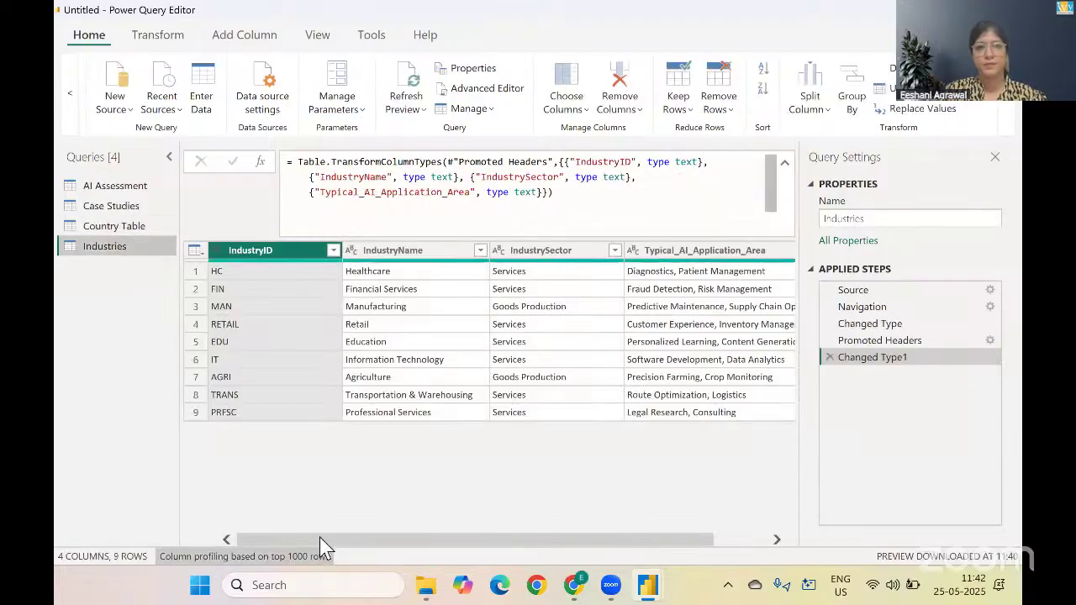
drag(324, 544, 293, 554)
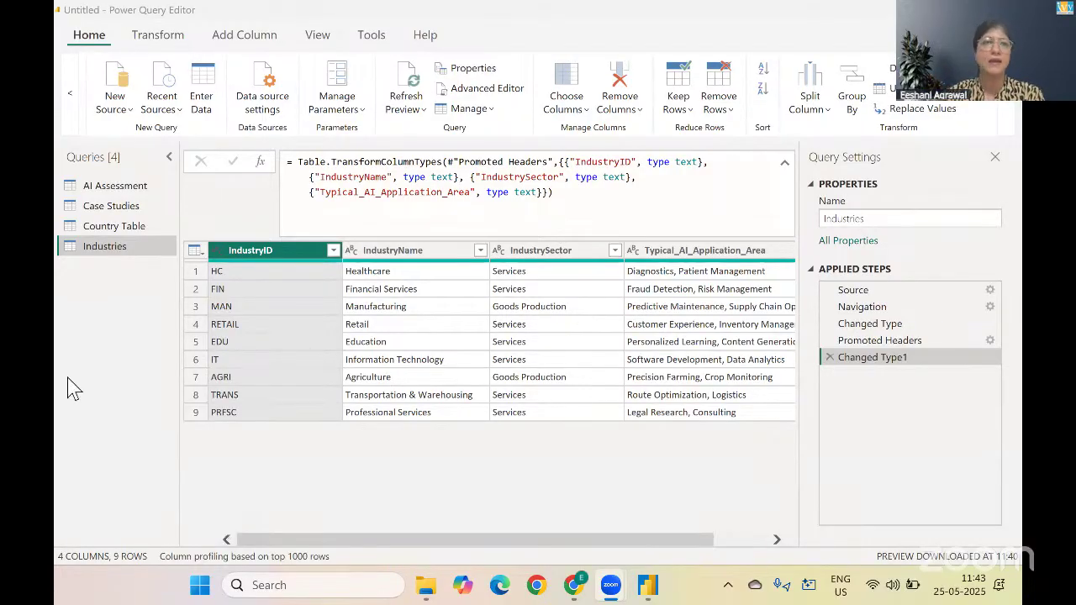
Close Power Query Editor with the pending changes applied, and collapse the Data and Format panes beside the report canvas
click(71, 117)
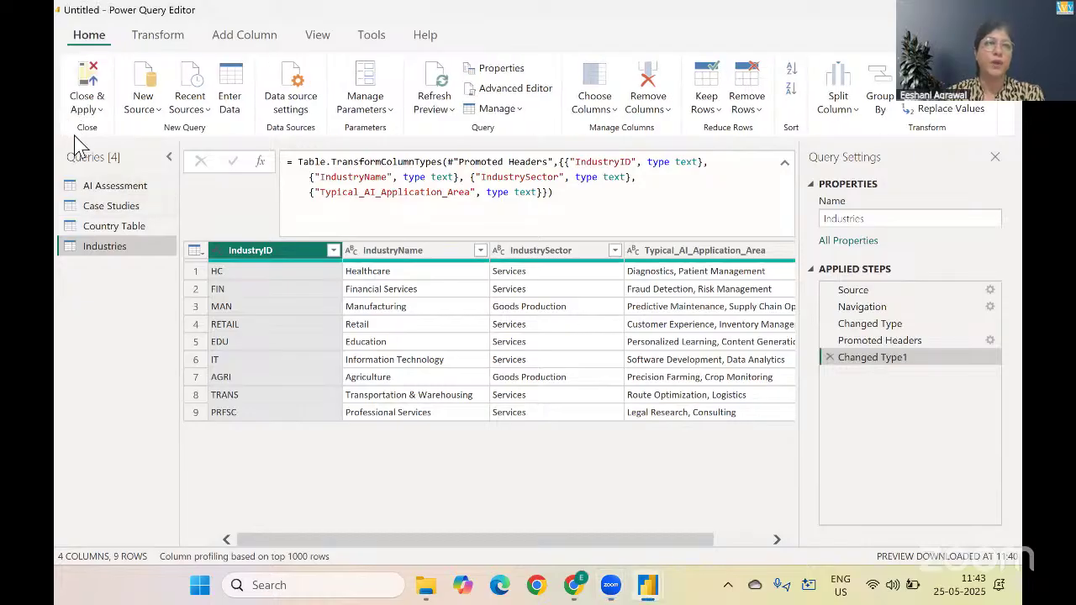
click(87, 108)
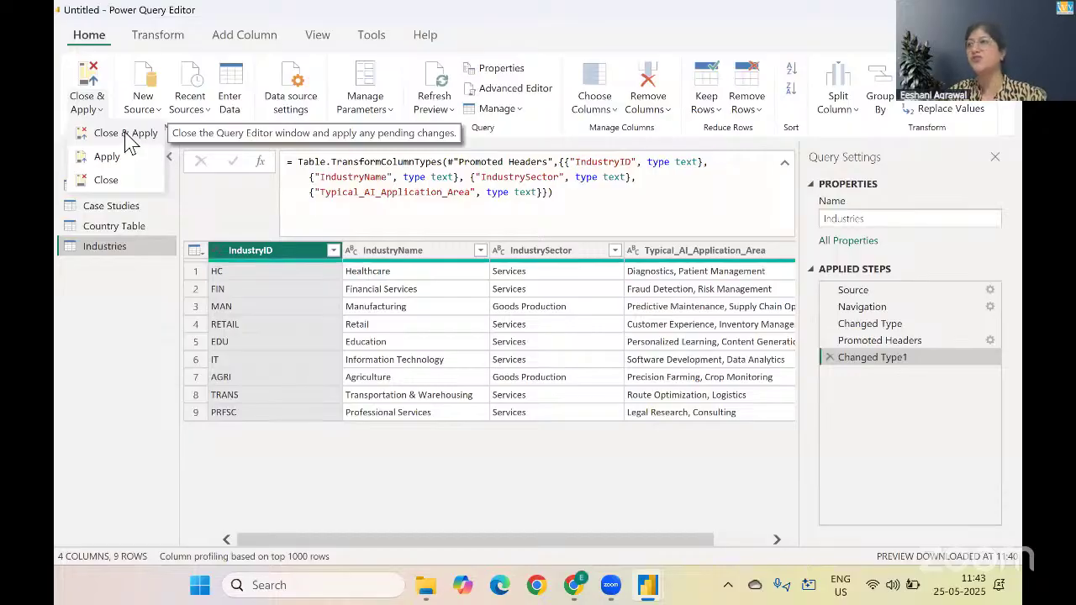
click(126, 135)
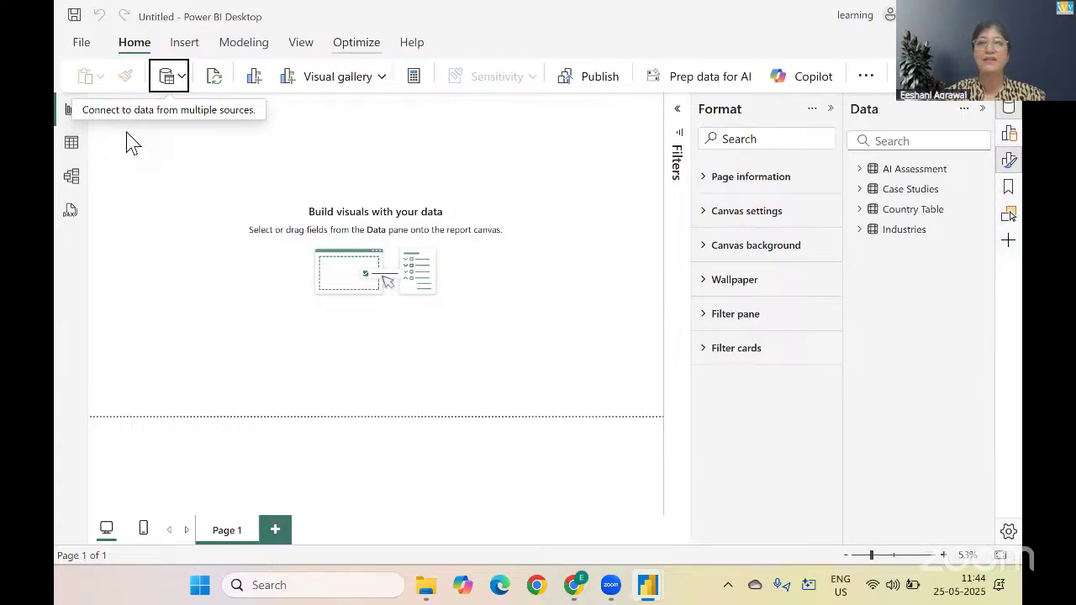
click(983, 110)
click(984, 110)
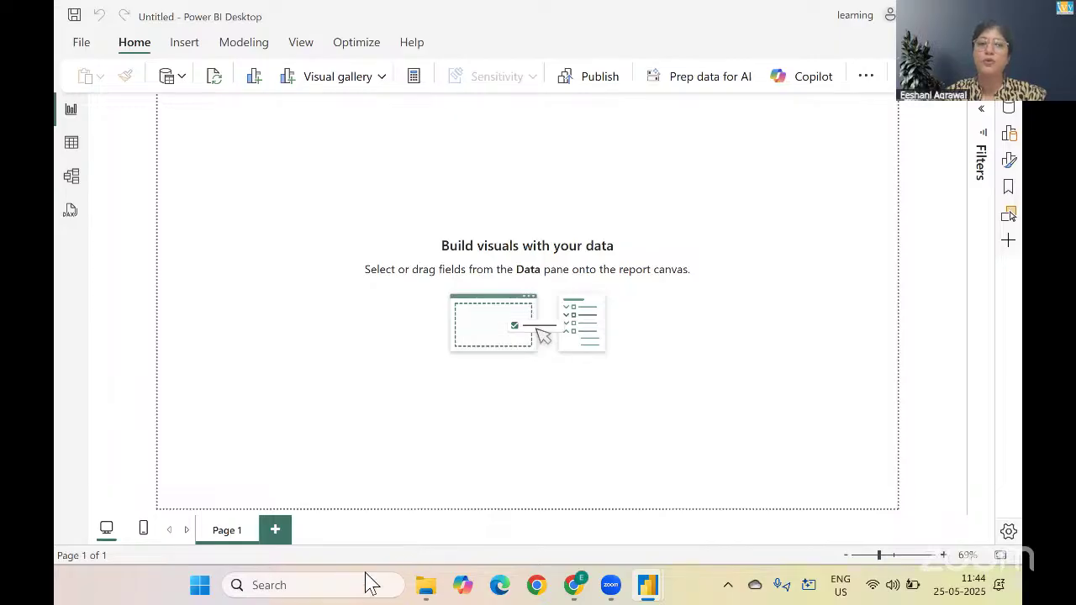
Launch PowerPoint and open the recent presentation Ivy_Power BI - Transformation and Modeling
click(334, 585)
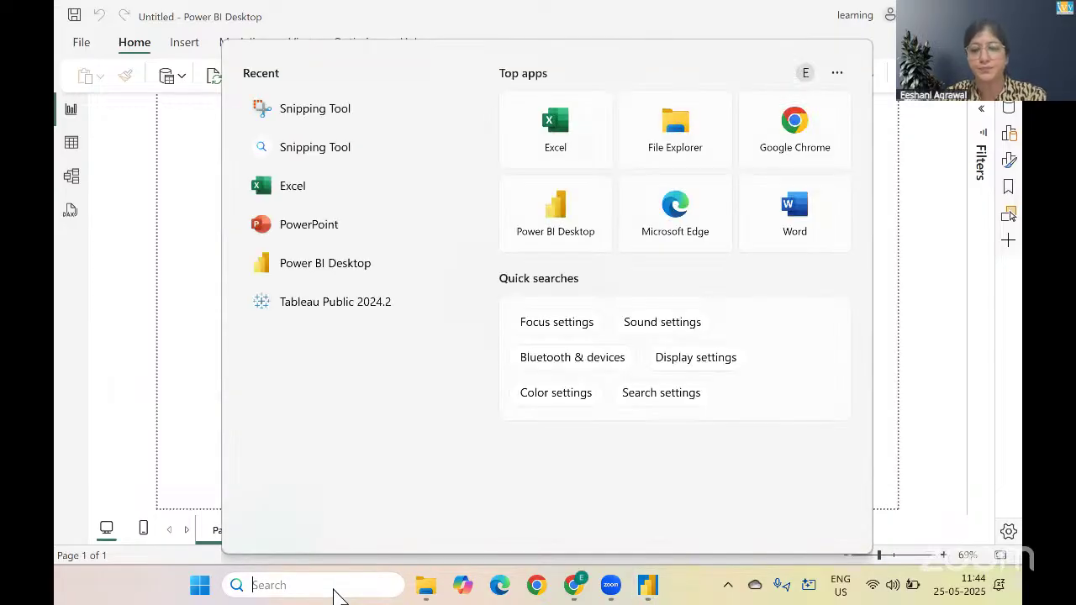
text(power)
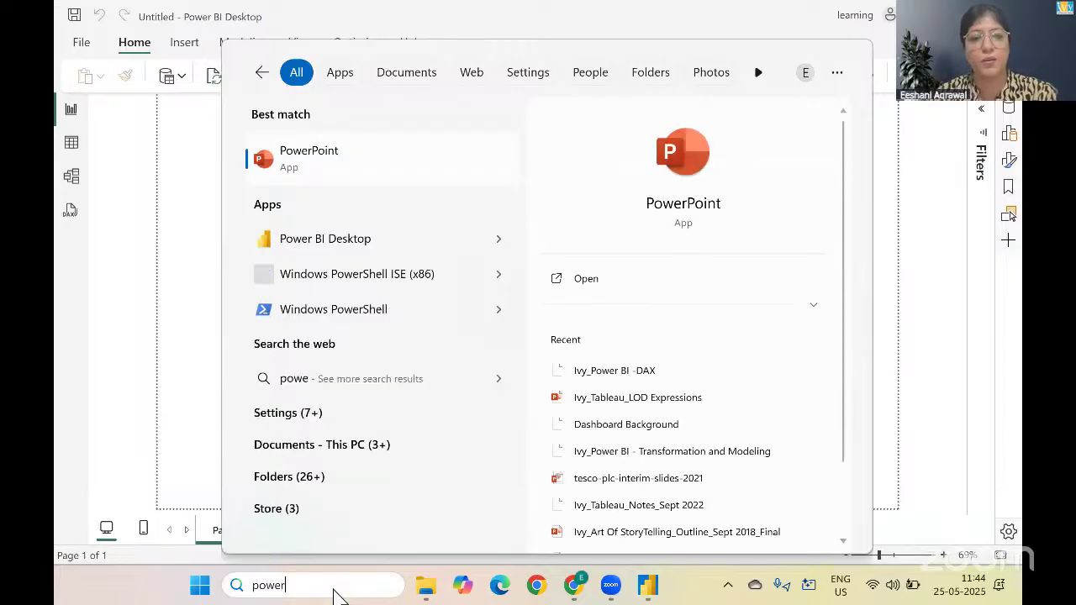
click(356, 177)
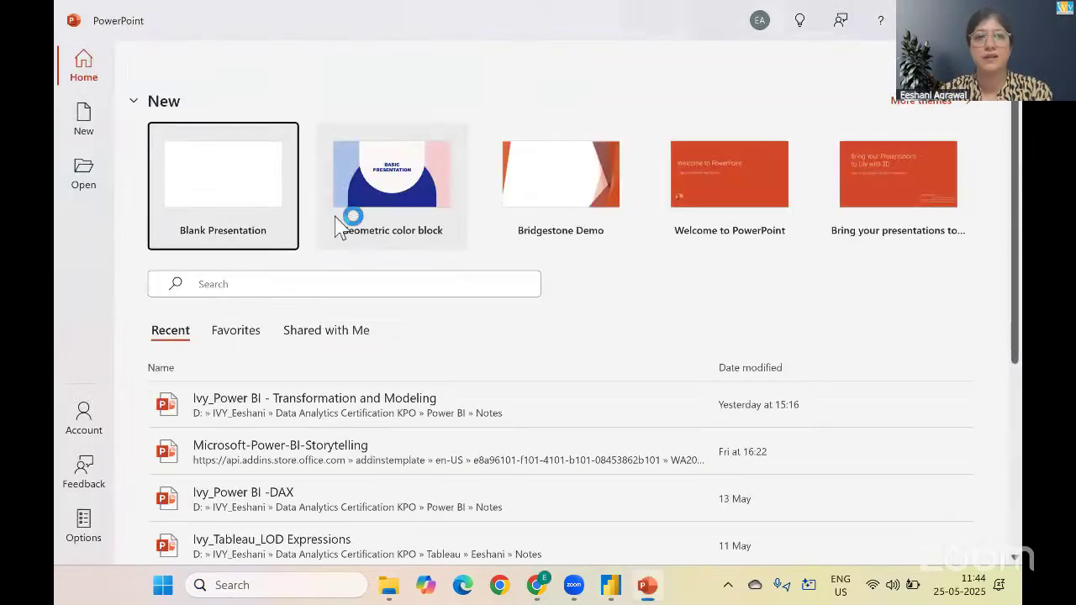
click(307, 402)
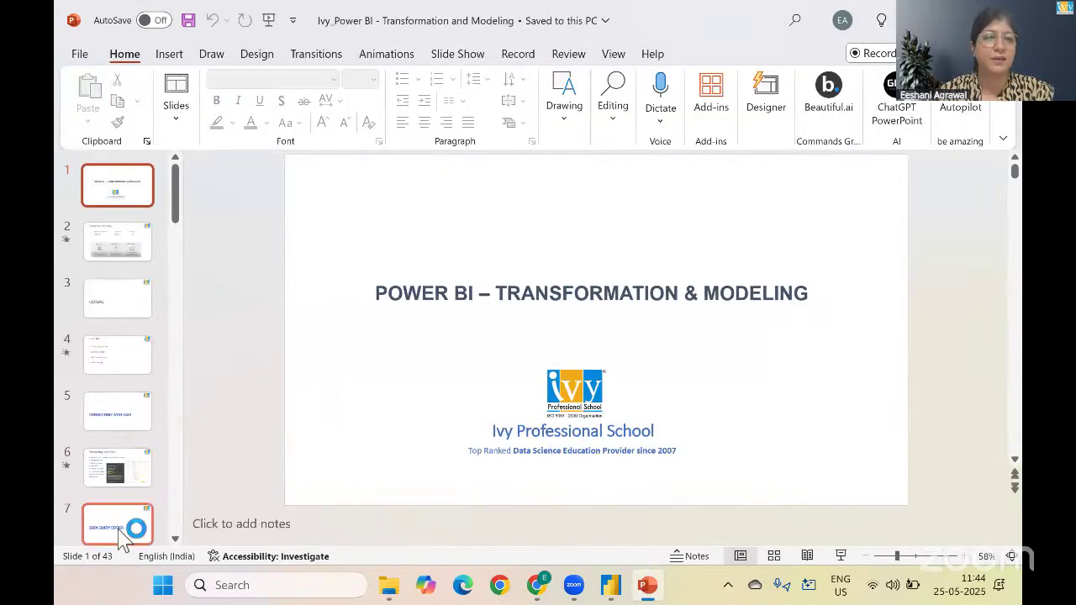
Go through the presentation's slides to the DATA MODELLING section slide, number 31
click(120, 530)
key(Down)
key(Down)
key(Down)
key(Down)
key(Down)
key(Down)
key(Down)
key(Down)
key(Down)
key(Down)
key(Down)
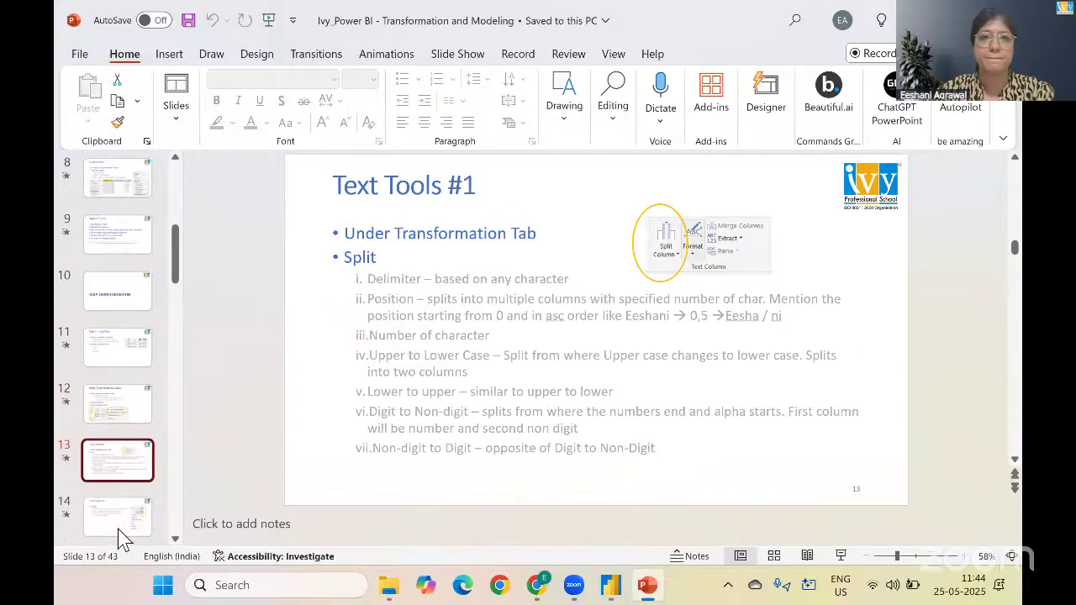
key(Down)
key(Down)
key(Down)
key(Down)
key(Down)
key(Down)
key(Down)
key(Down)
key(Down)
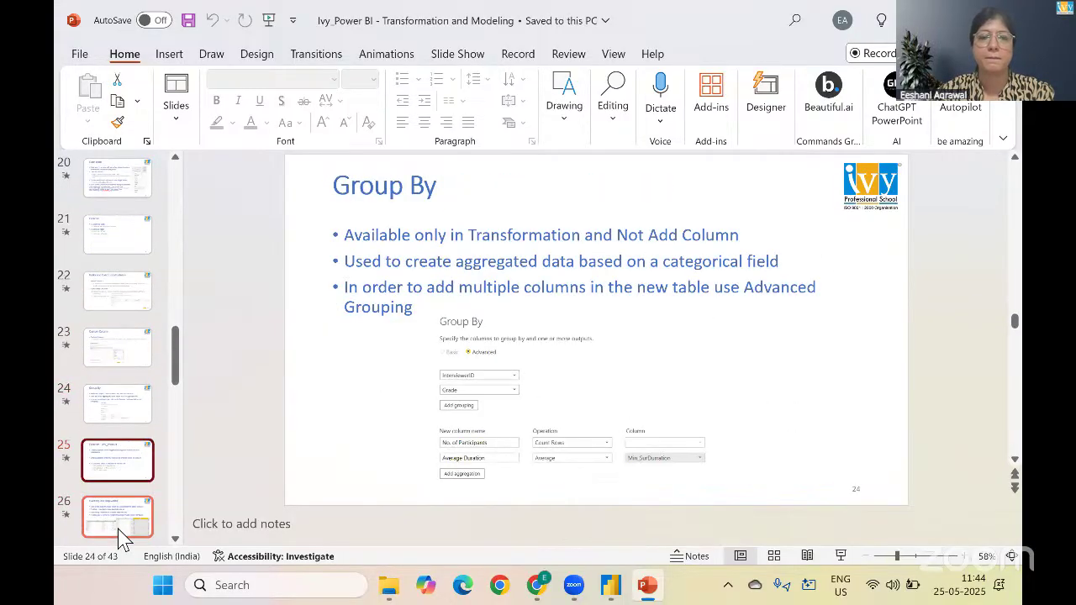
key(Down)
key(Down)
key(Down)
key(Down)
key(Down)
key(Up)
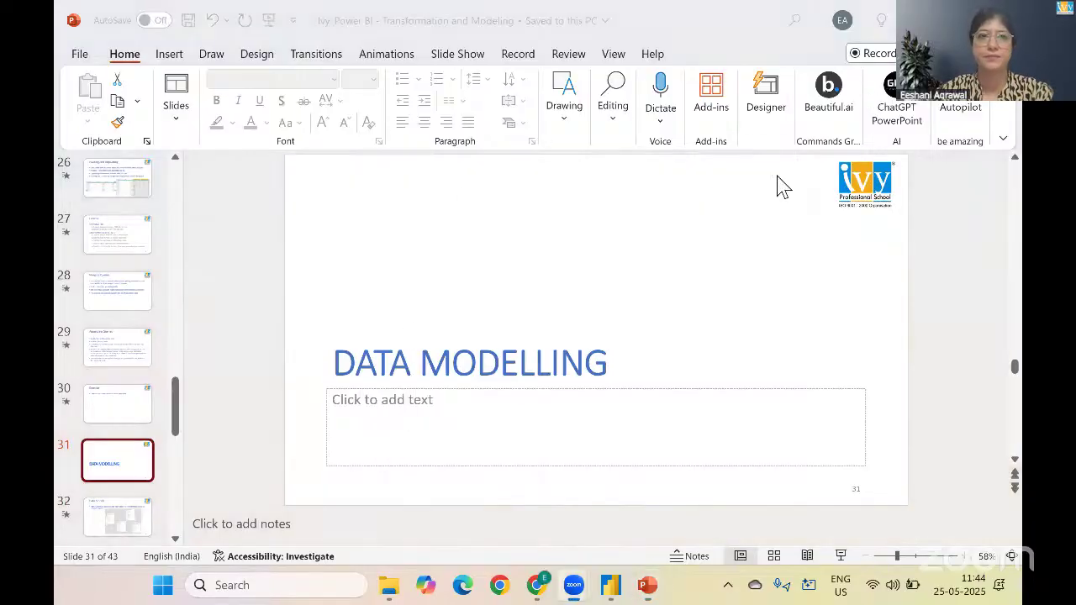
Start the slide show from the DATA MODELLING slide and advance to the Data Models slide
click(469, 54)
click(469, 54)
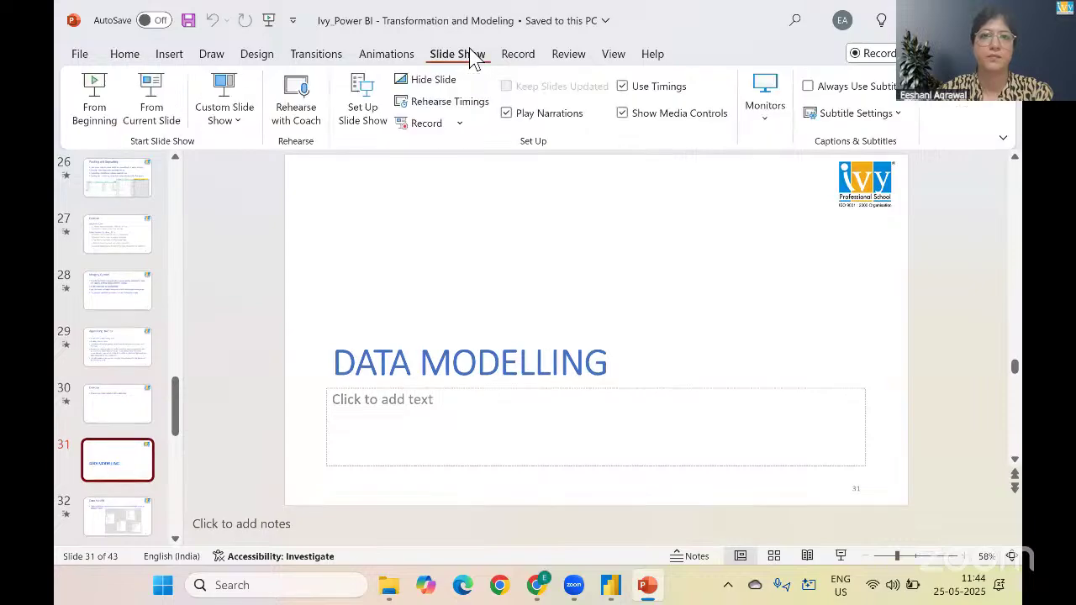
click(153, 126)
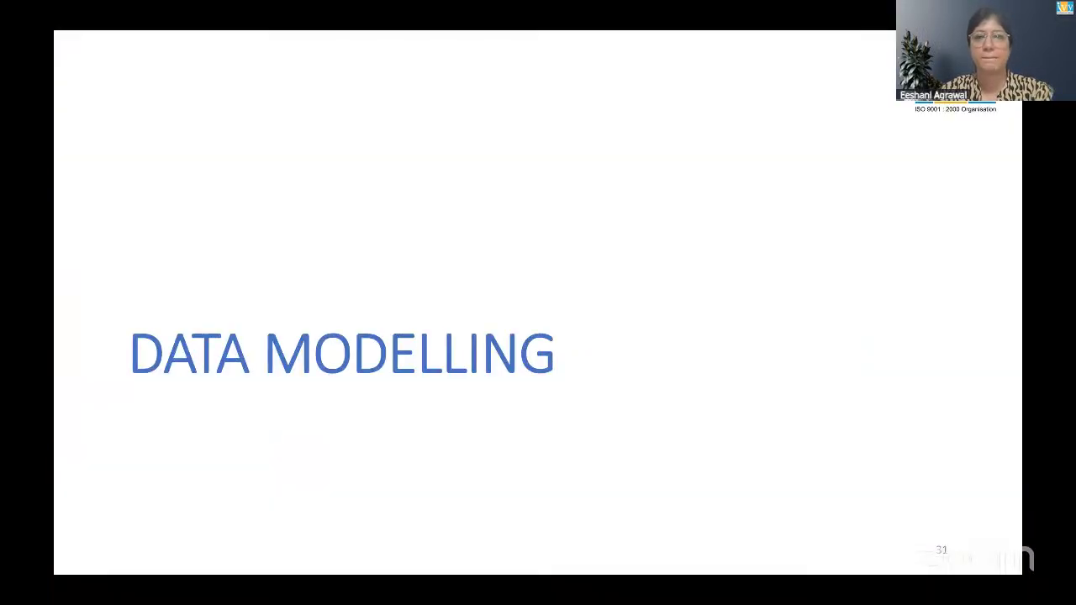
click(494, 243)
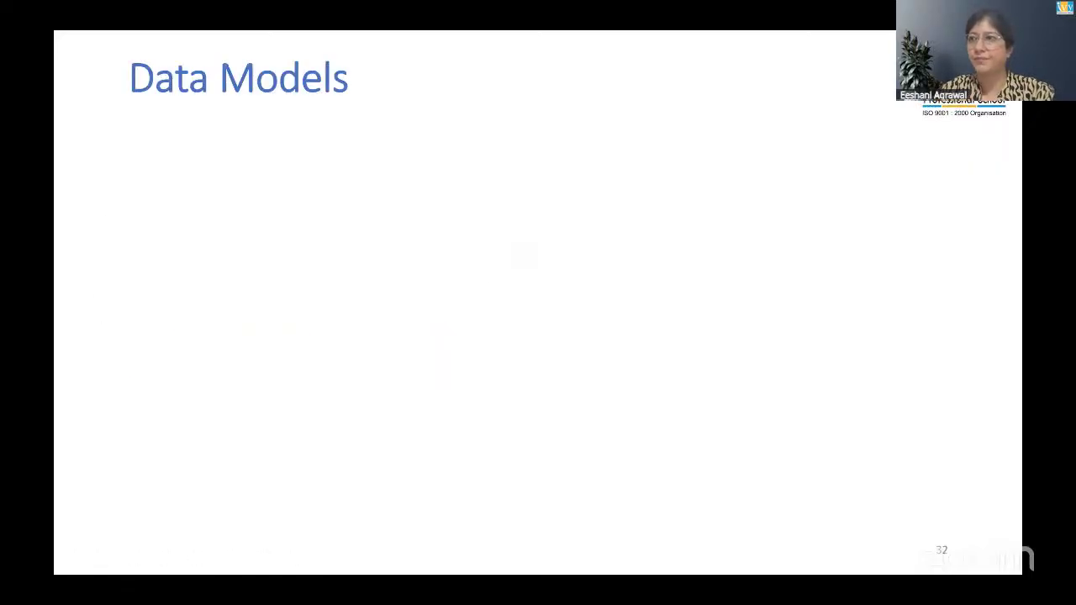
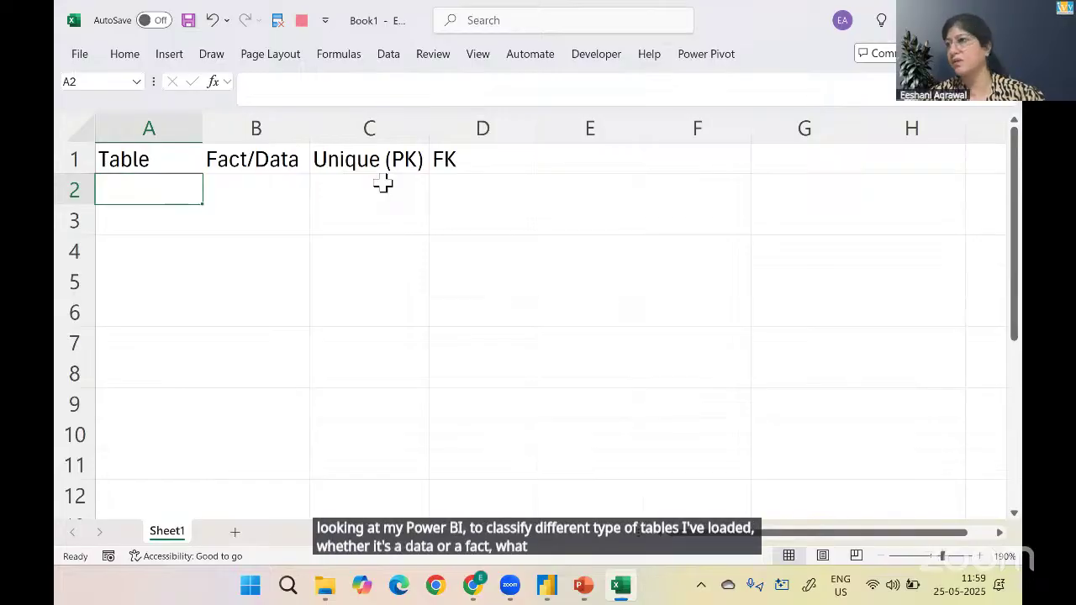
Check the AI Assessment table in Power BI Desktop and enter AI Assess in cell A2 of the Excel classification sheet
key(alt+Tab)
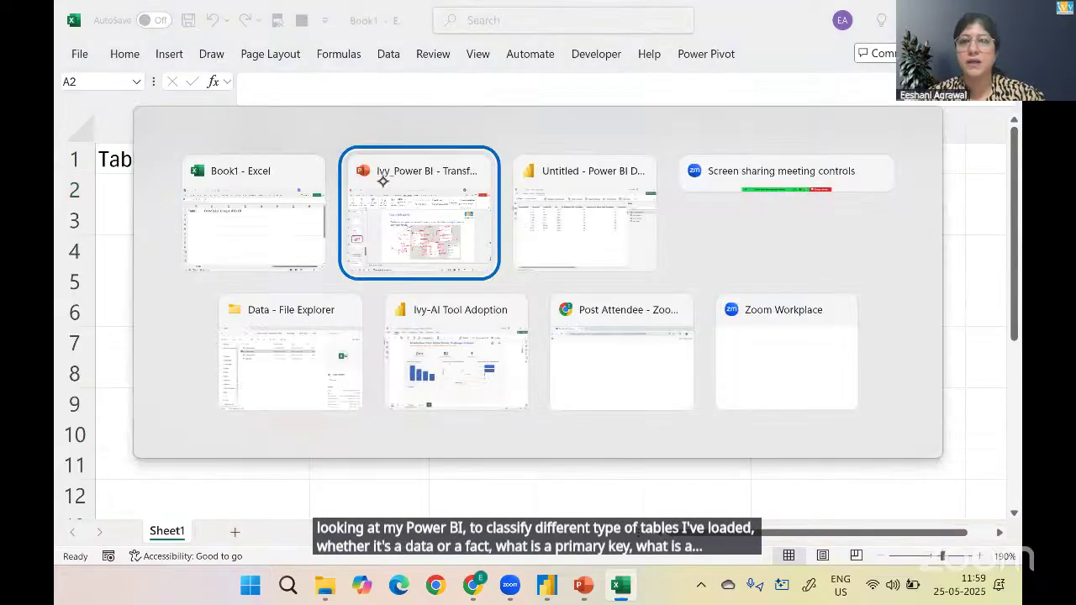
key(alt+Tab)
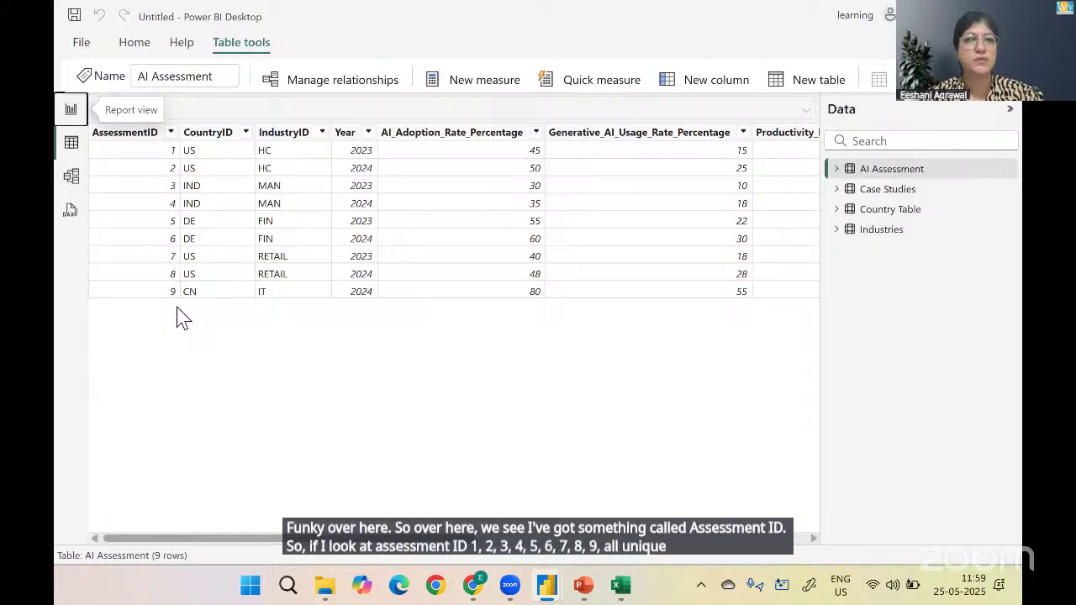
key(alt+Tab)
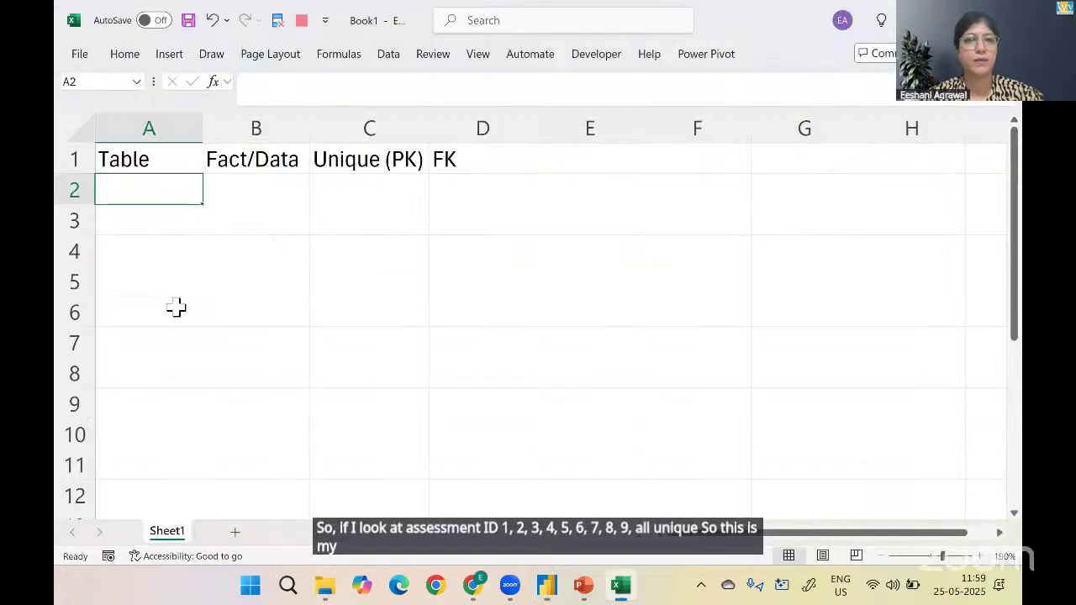
text(AI Assess)
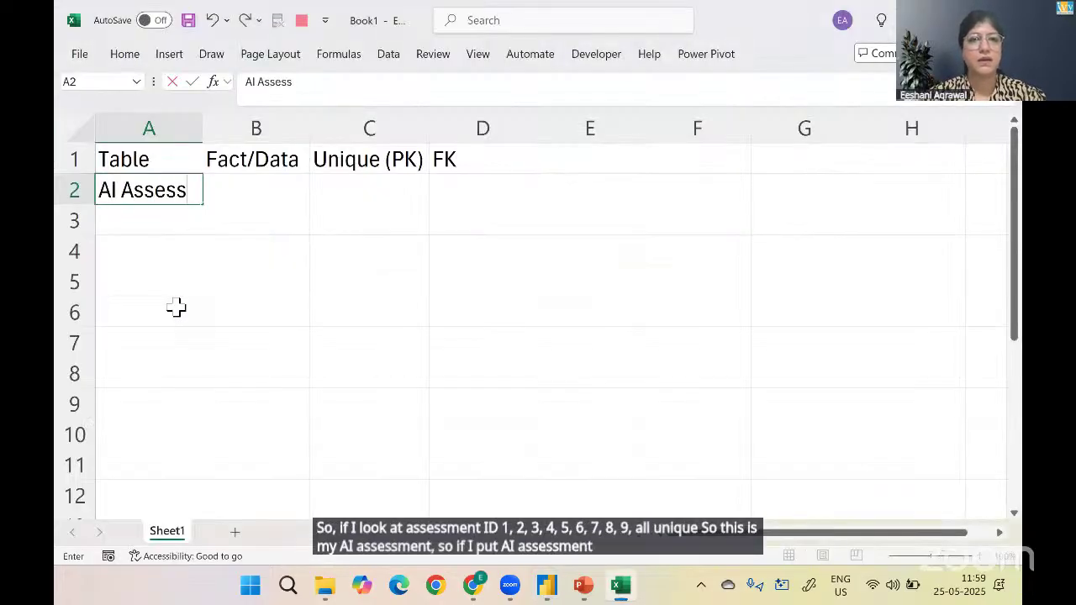
key(Return)
key(Up)
key(Right)
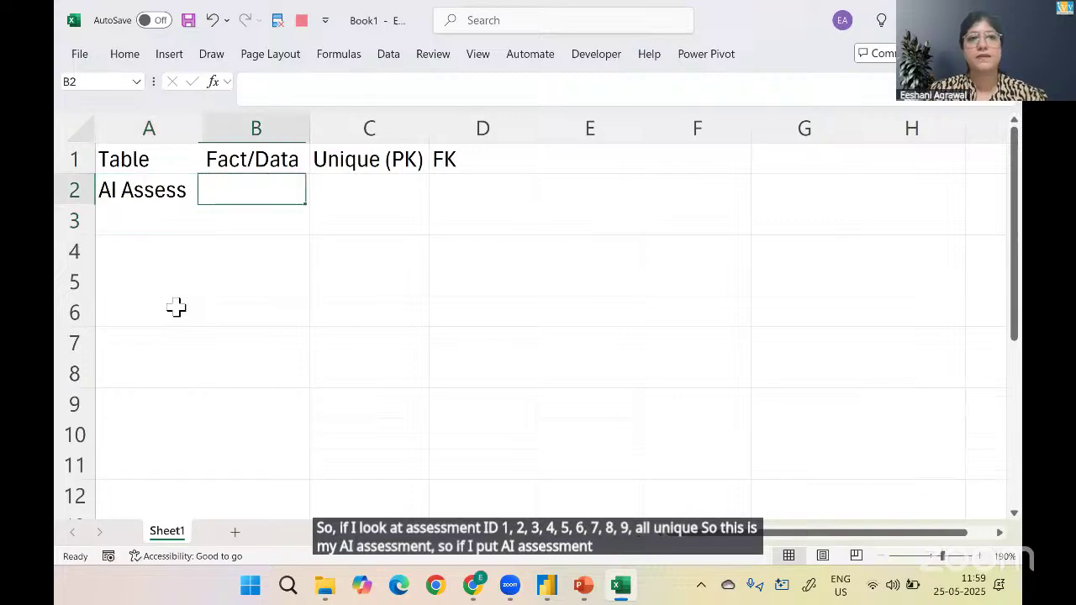
Review the AI Assessment table in Power BI Desktop and classify it as Data in cell B2 of the Excel sheet
key(alt+Tab)
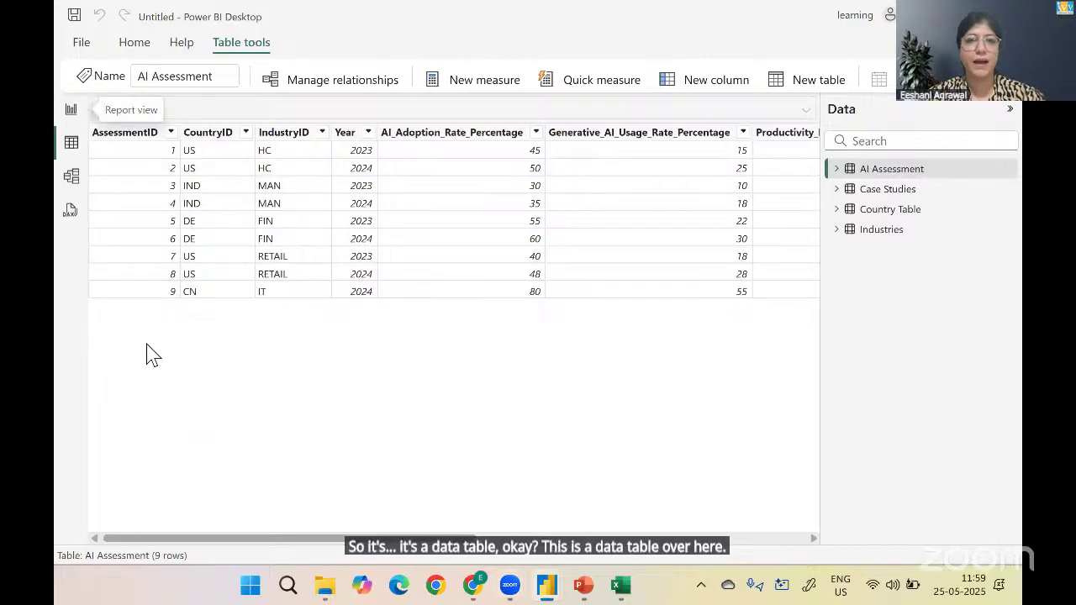
key(alt+Tab)
key(alt+Tab)
text(Data)
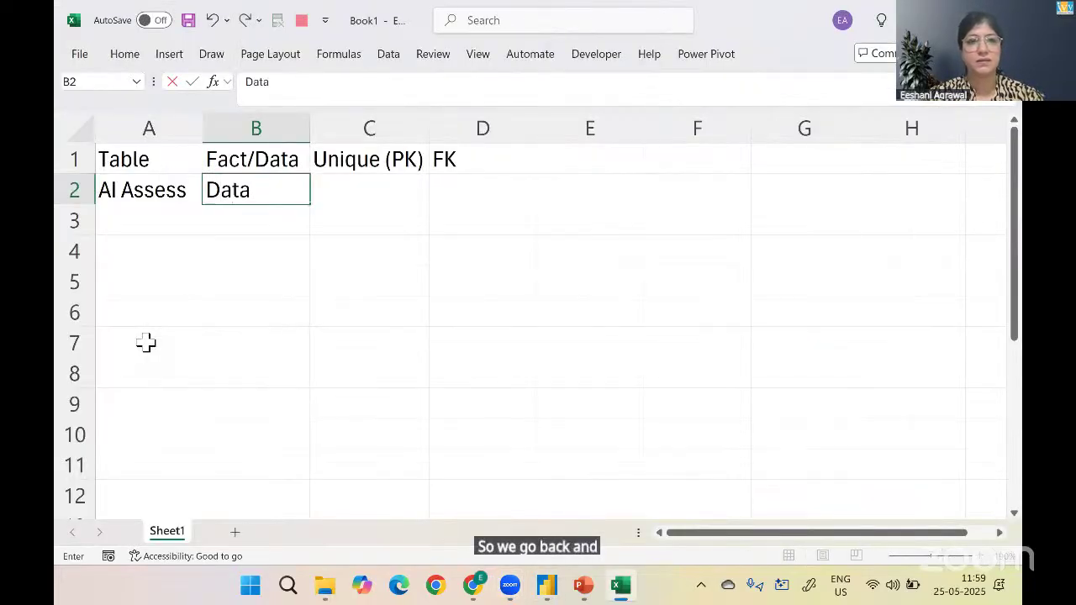
key(Tab)
Switch to Power BI Desktop and examine the ID columns of the Case Studies, Country Table and Industries tables
key(alt+Tab)
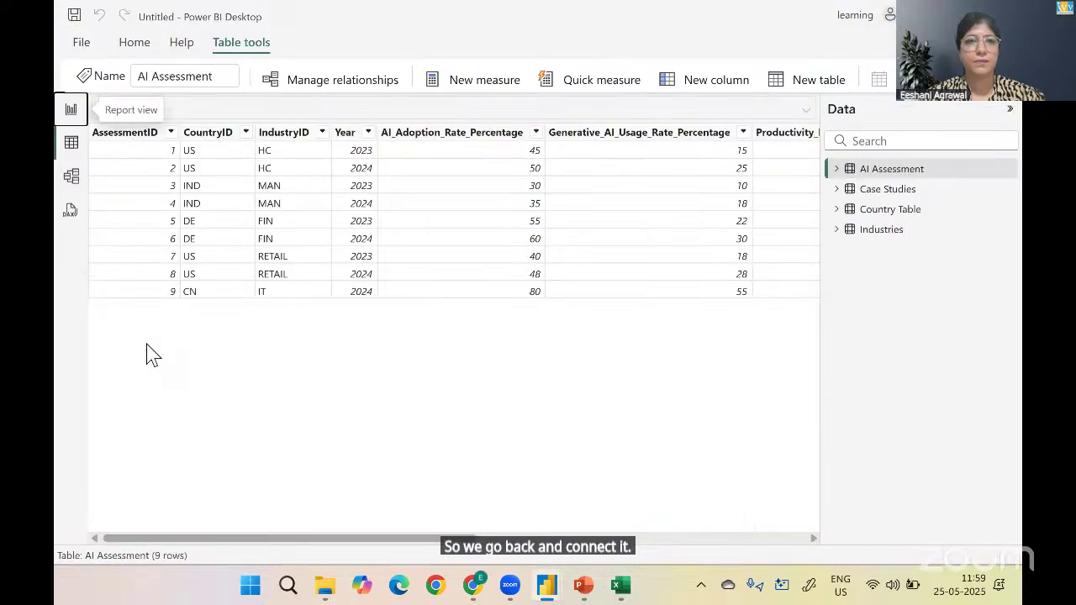
key(Down)
key(Down)
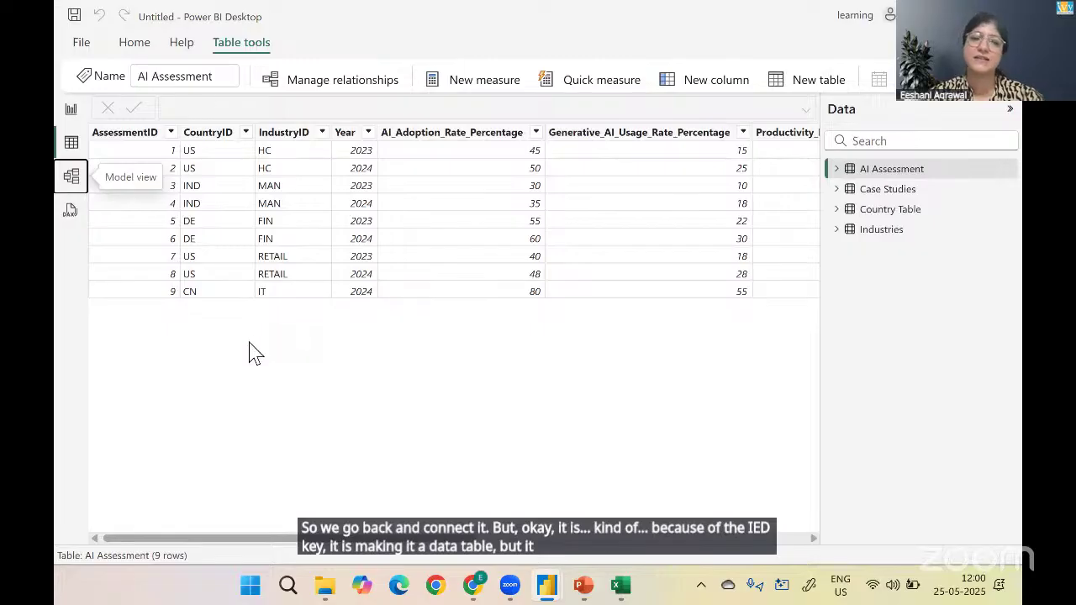
click(889, 190)
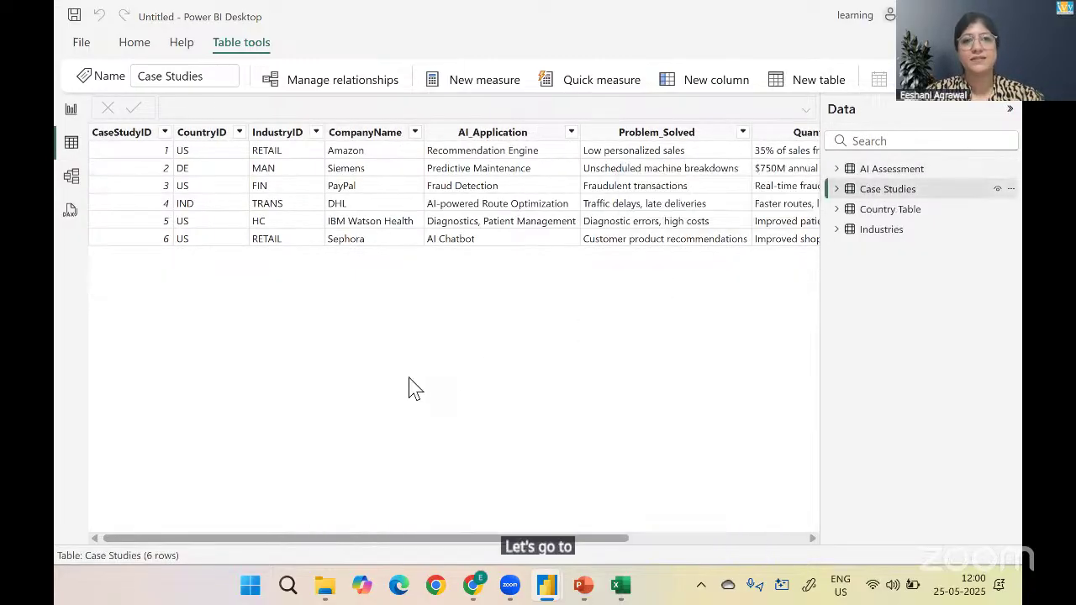
click(900, 217)
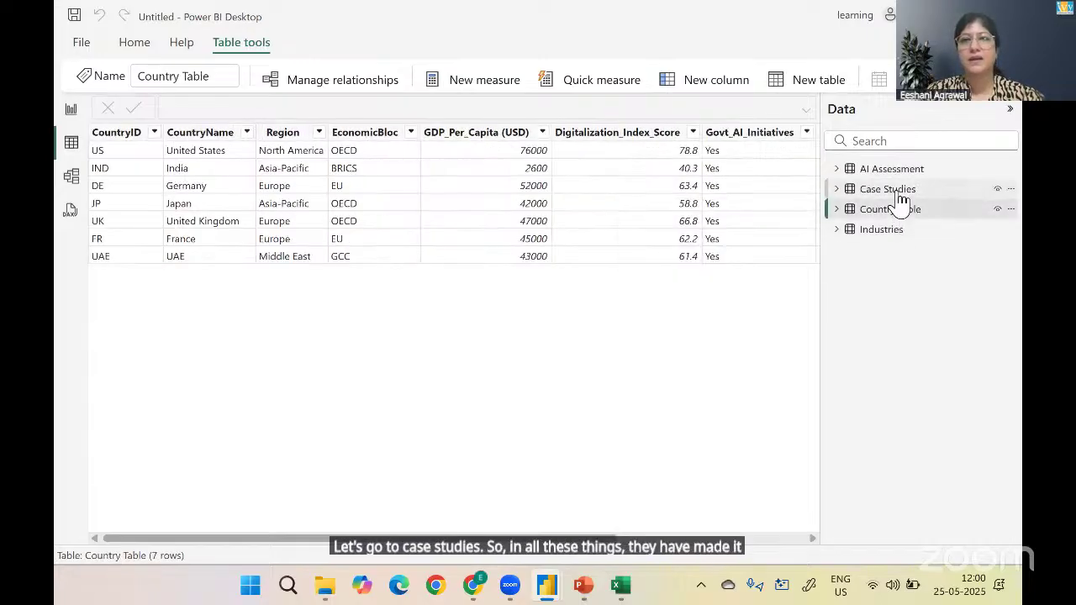
click(882, 229)
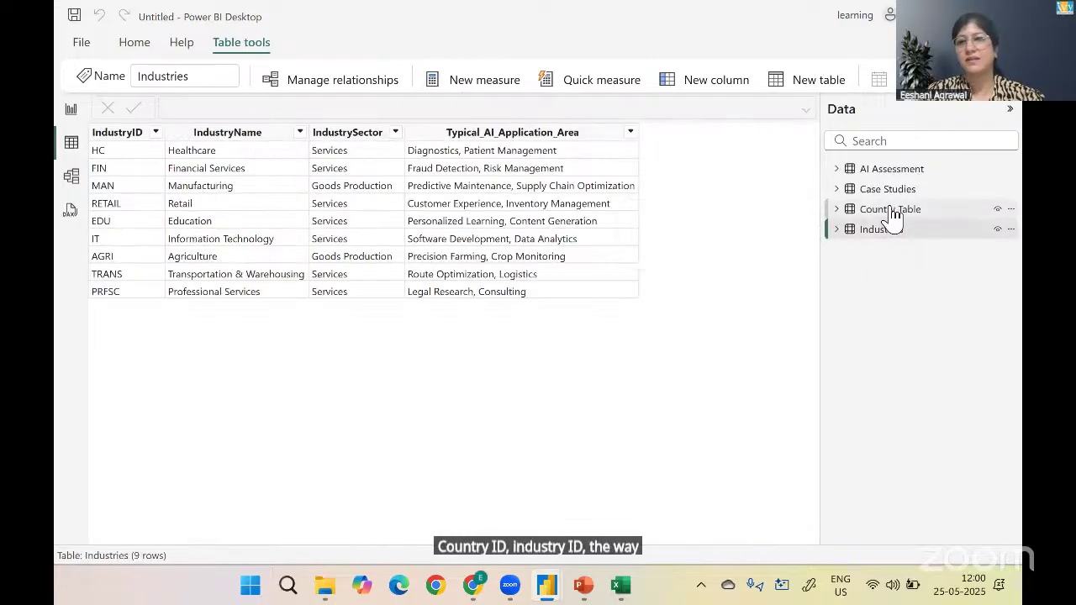
click(893, 210)
click(890, 192)
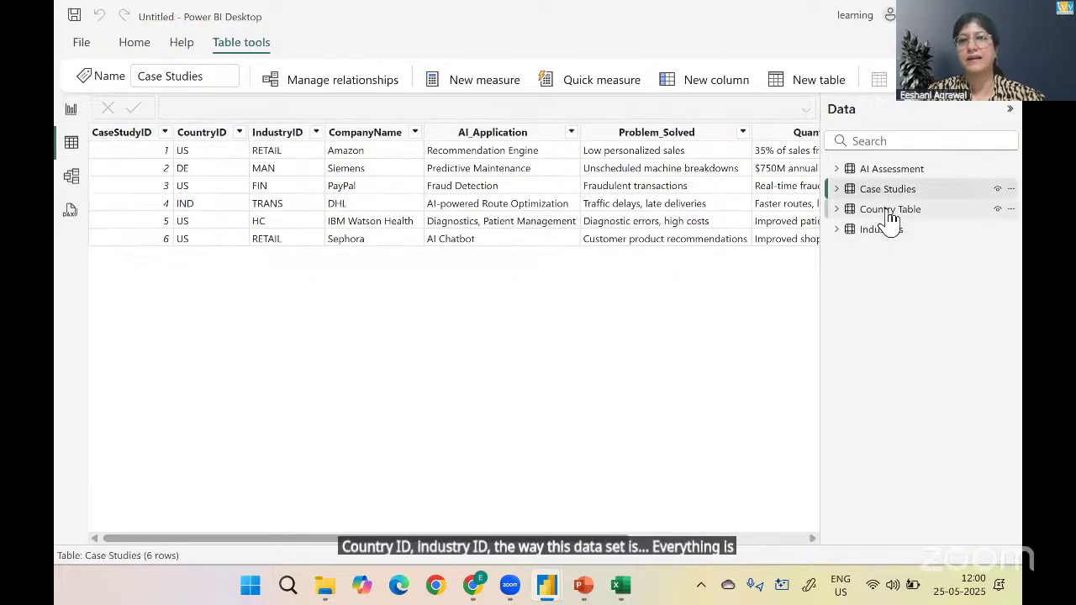
click(888, 212)
click(885, 234)
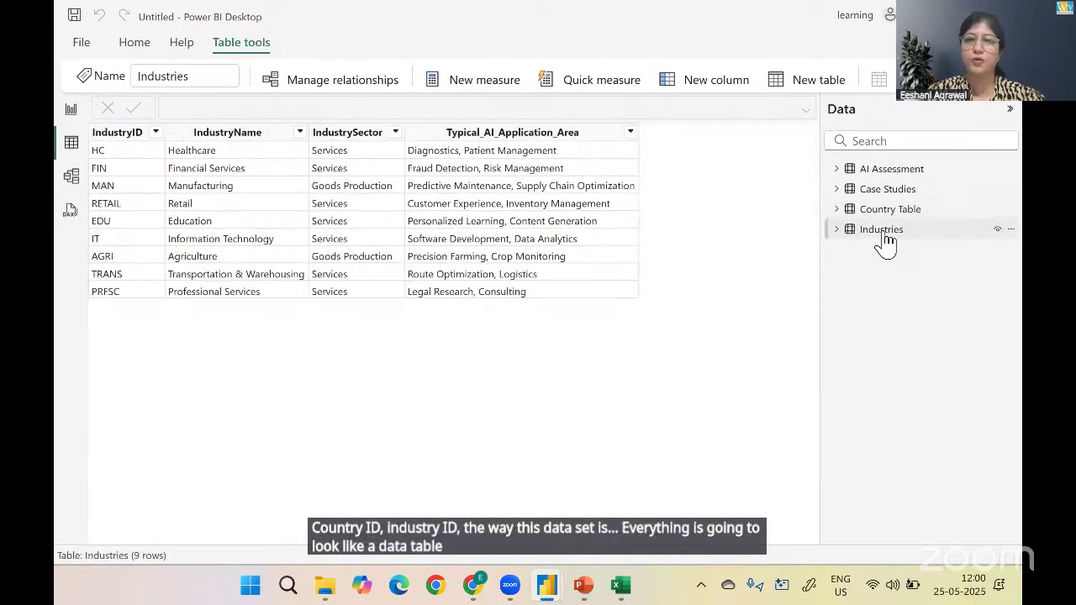
click(900, 199)
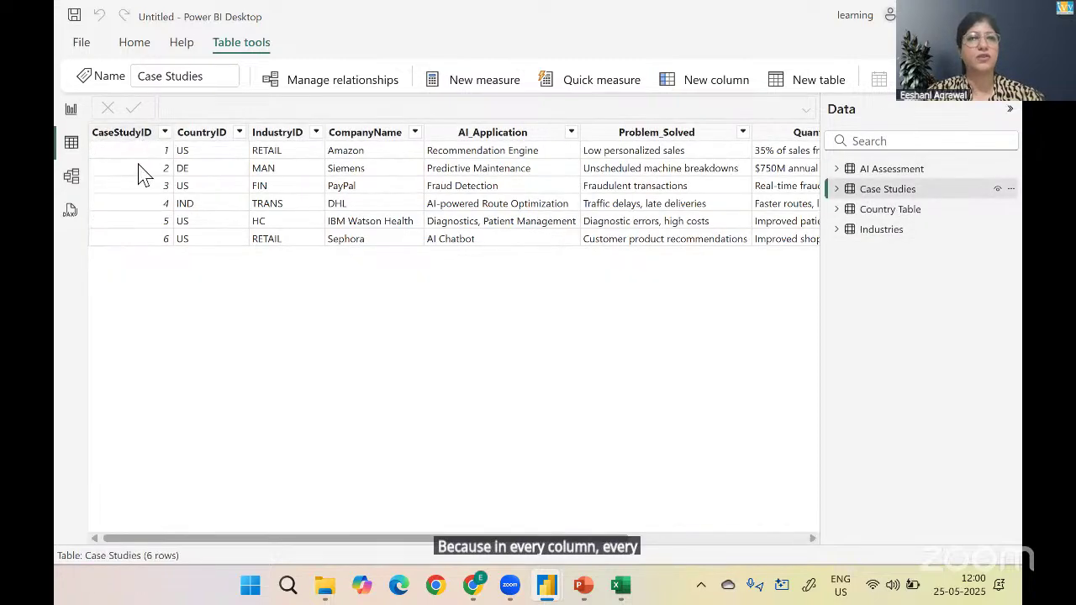
click(878, 211)
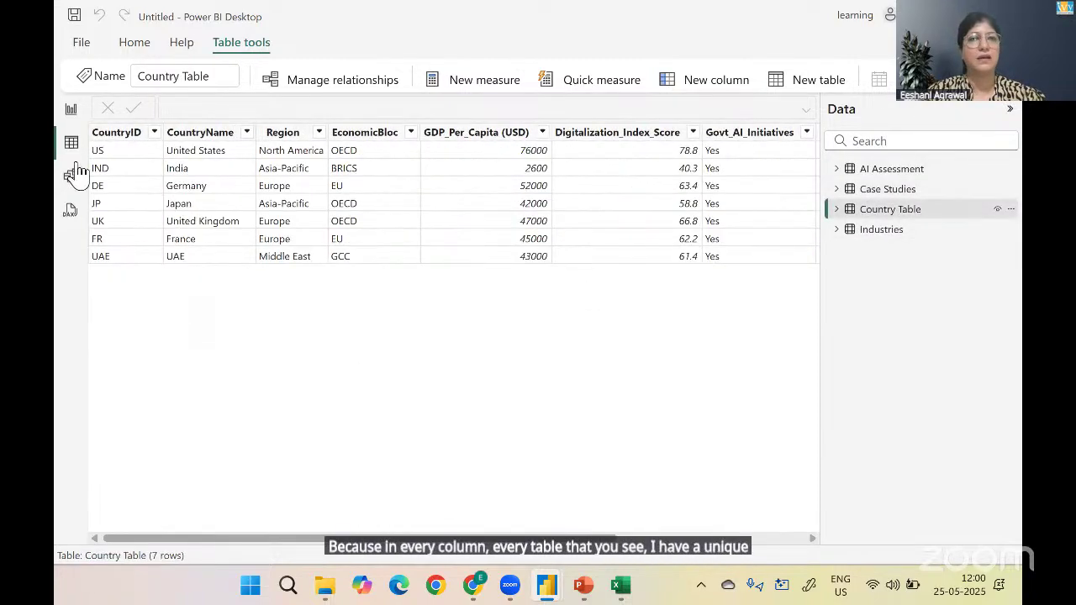
click(879, 190)
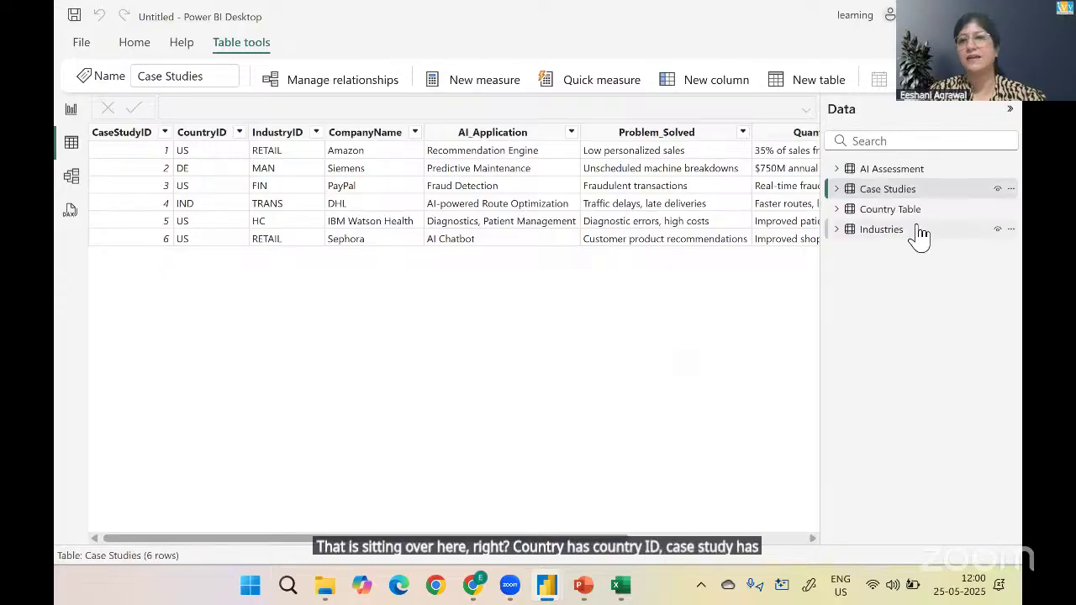
click(891, 232)
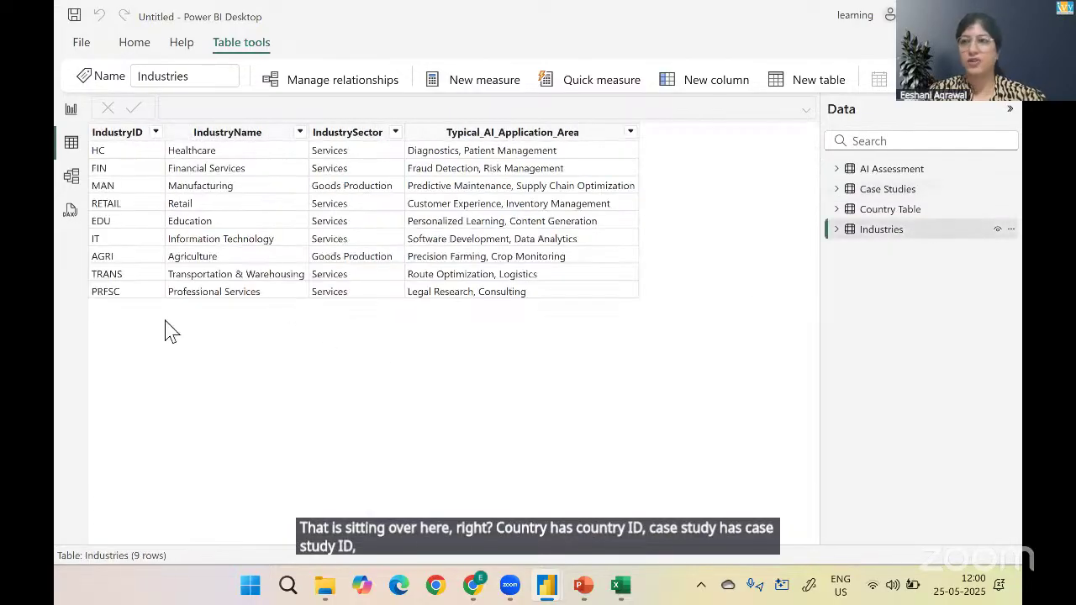
Return to the Excel sheet, enter Case Studies in cell A3 and classify it as Data in cell B3
key(alt+Tab)
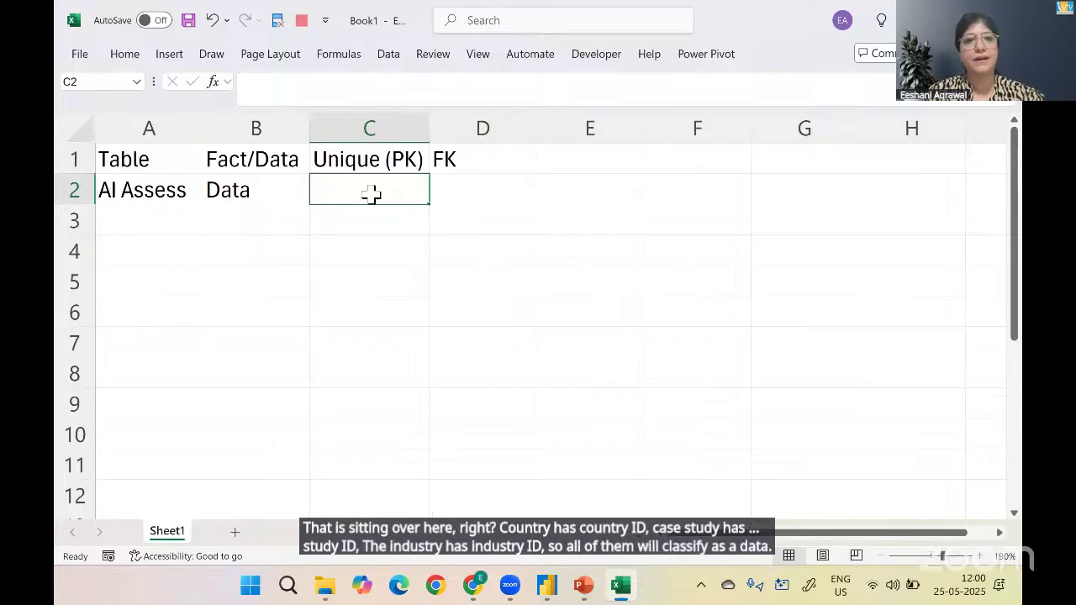
click(197, 220)
key(alt+Tab)
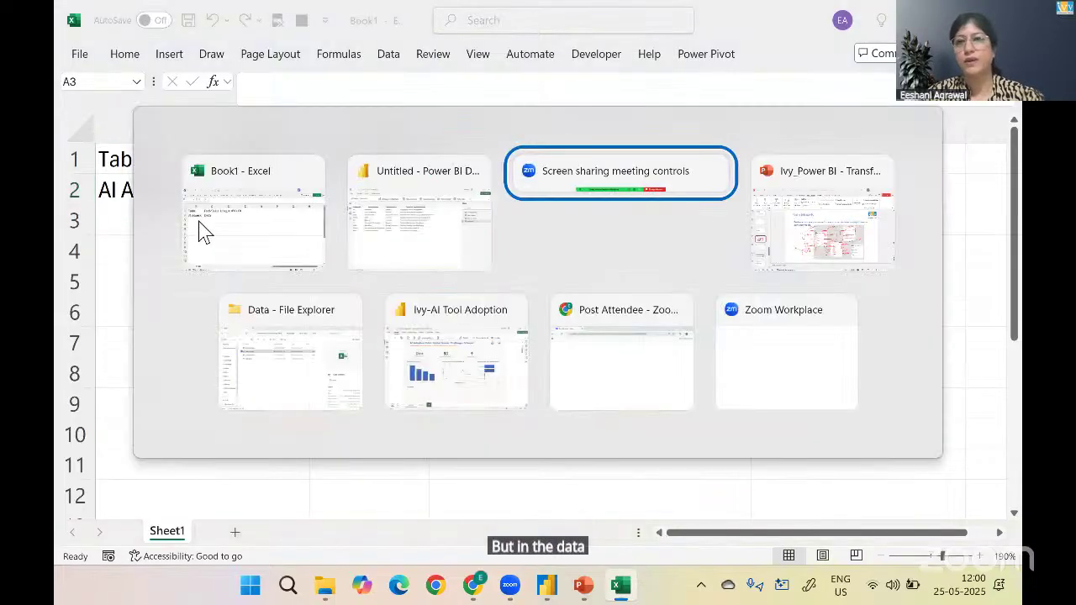
key(alt+Tab)
key(alt+shift+Tab)
click(409, 235)
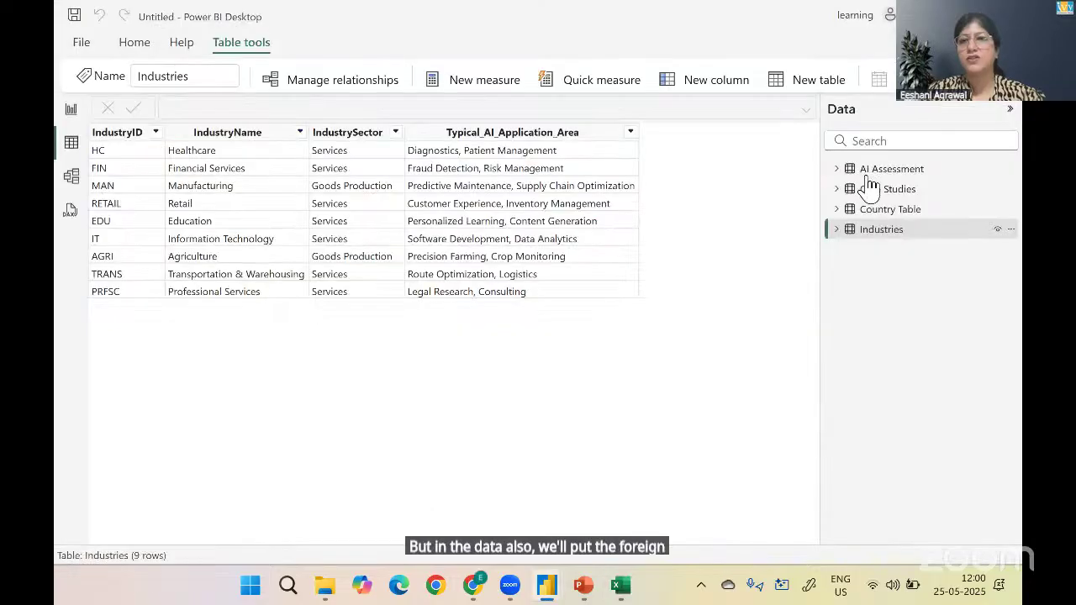
key(alt+Tab)
text(Cas)
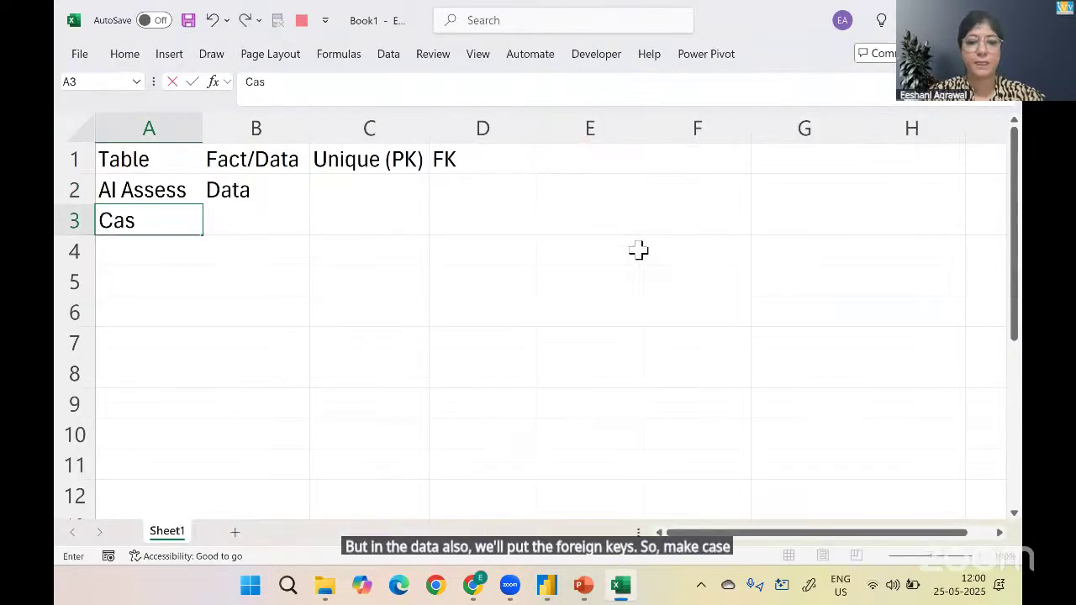
text(e Studie)
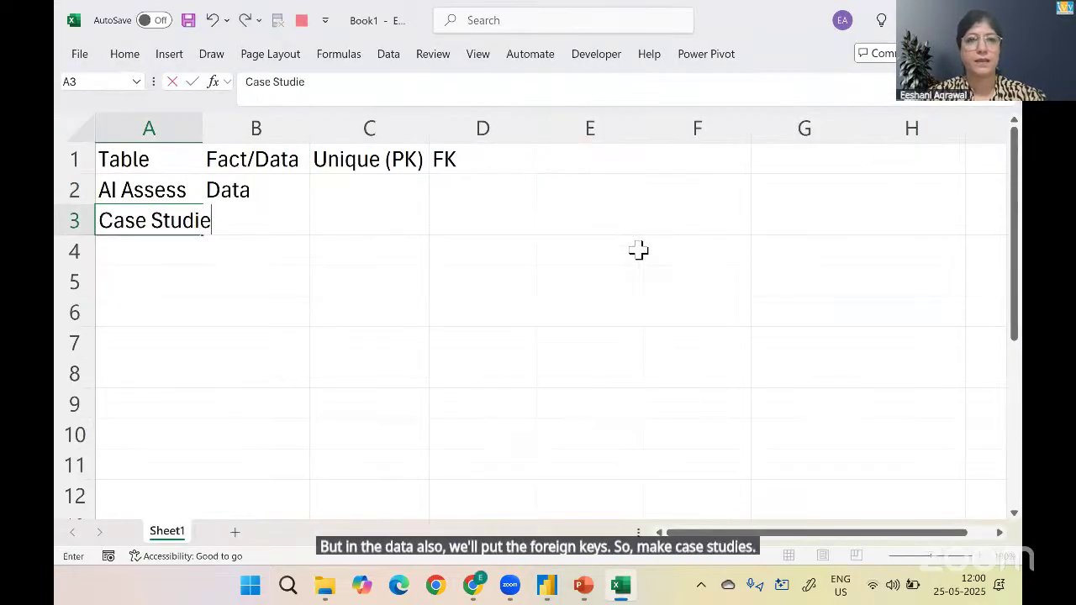
text(s)
key(Tab)
text(Data)
key(Tab)
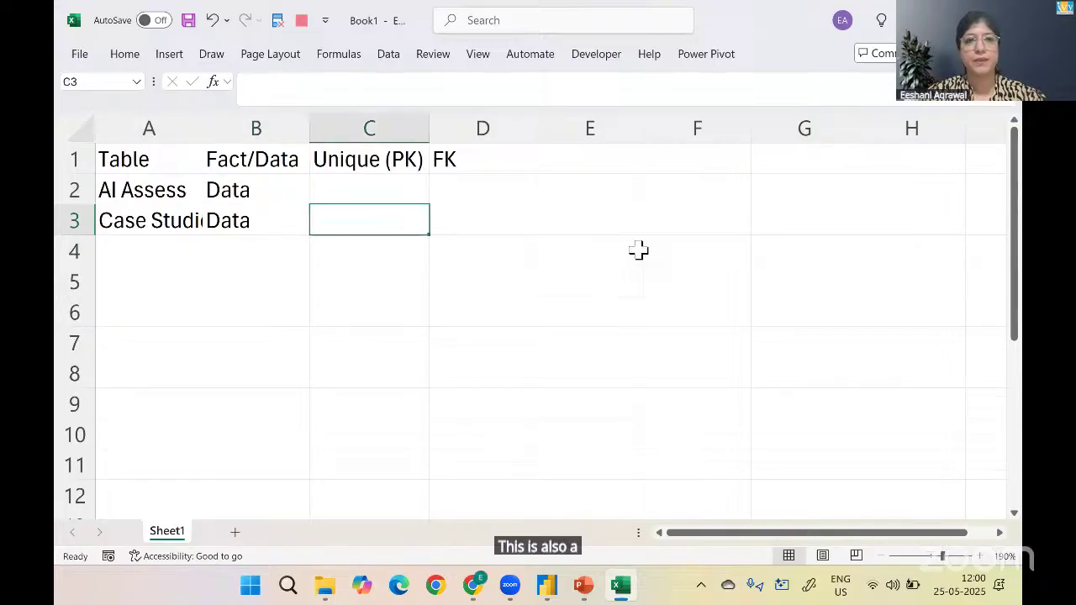
Enter AssessmentID as the AI Assess table's primary key in cell C2
key(Up)
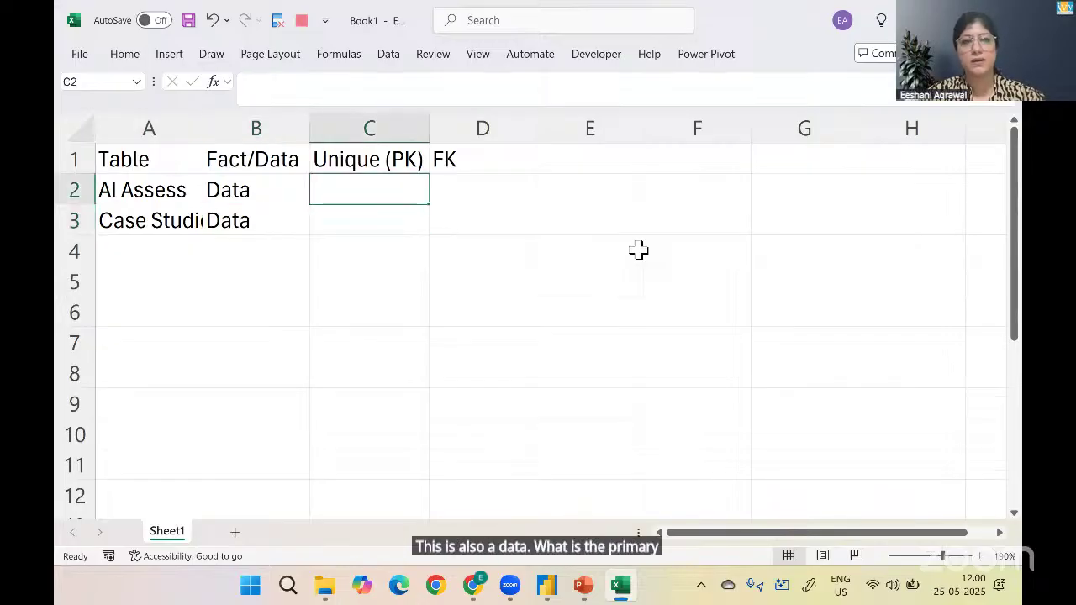
text(AssessmentID)
key(Return)
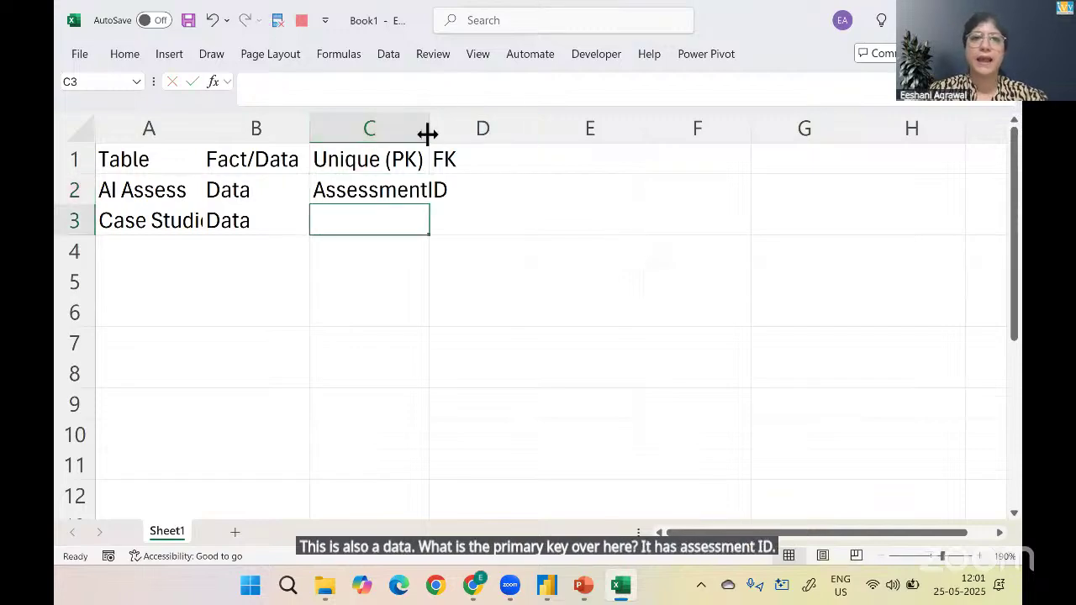
Check the AI Assessment table in Power BI Desktop and enter its foreign keys CountryID, IndustryID in cell D2 of the Excel sheet
click(513, 183)
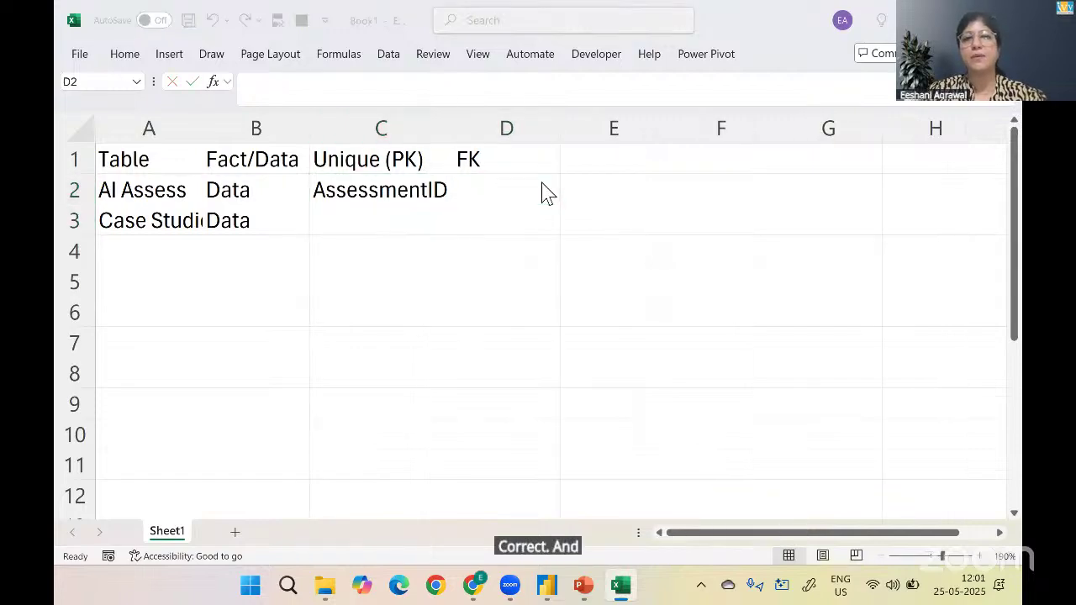
key(alt+Tab)
click(878, 169)
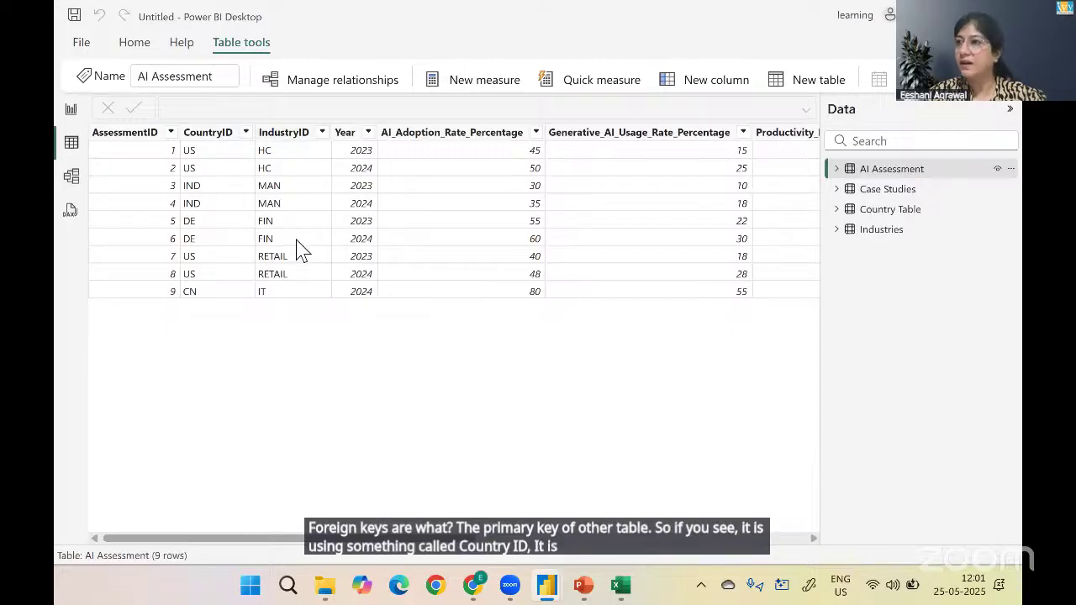
key(alt+Tab)
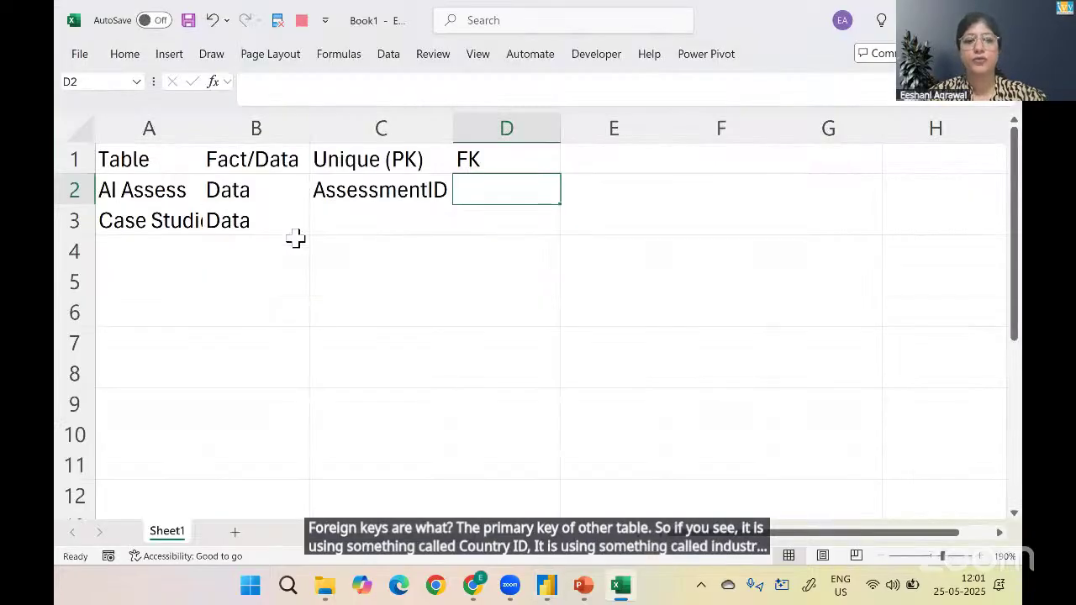
text(Cou)
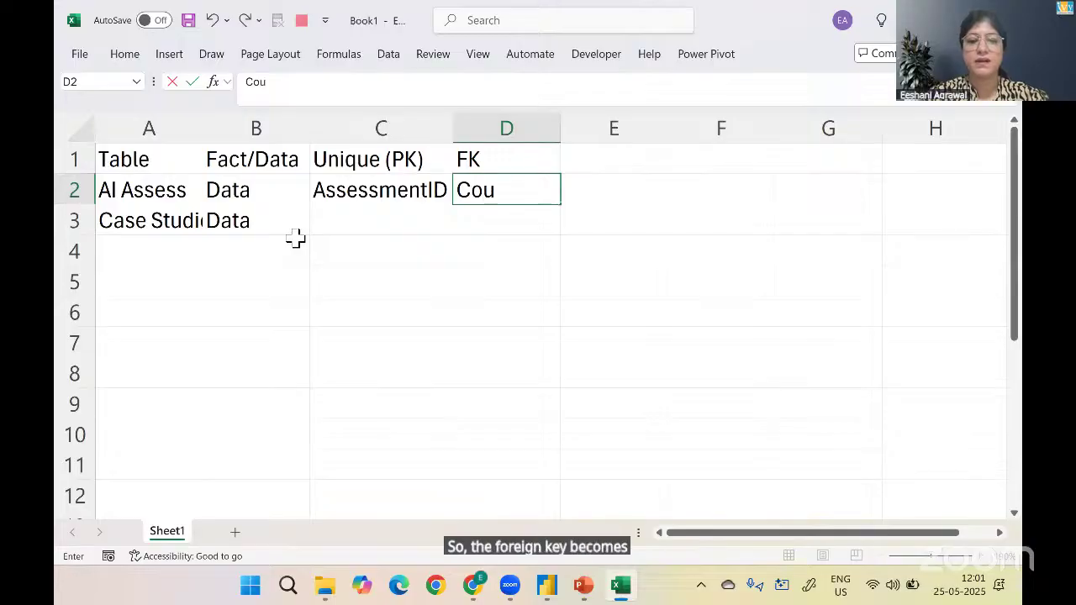
text(ntryID, Industry)
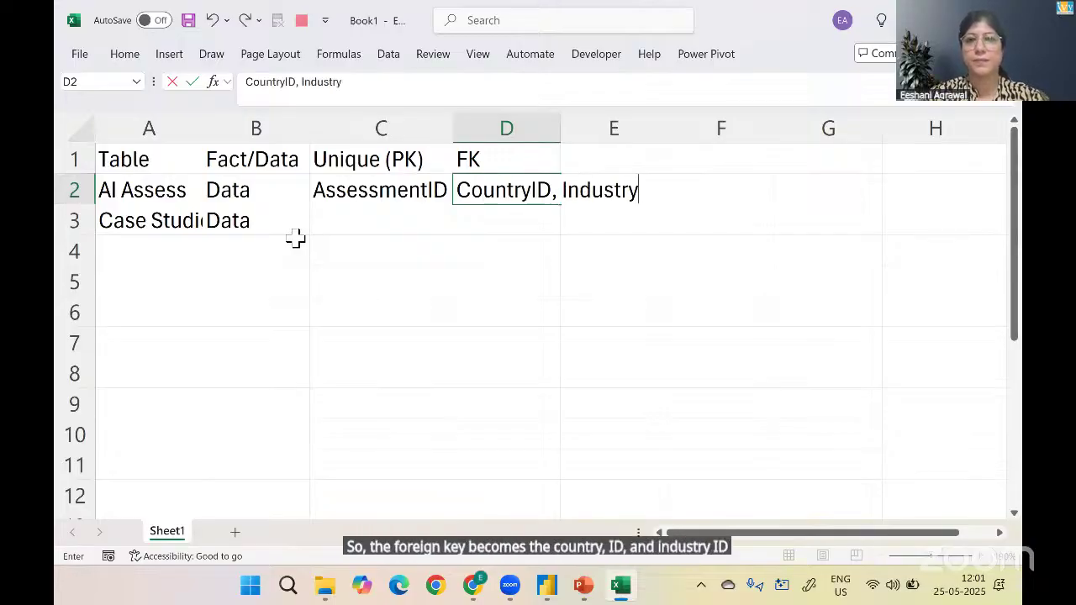
text(I)
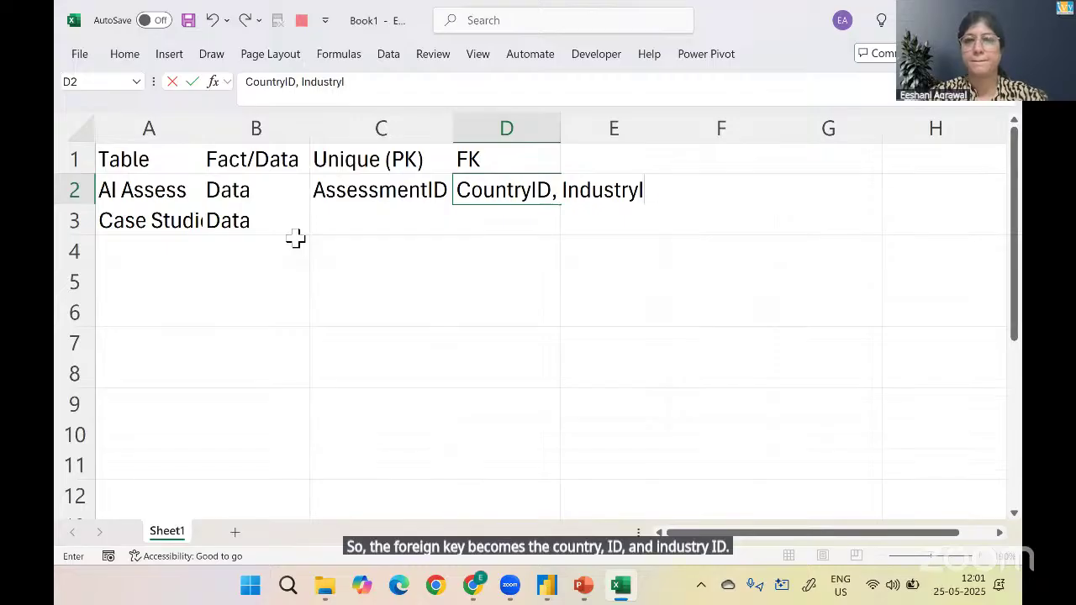
text(D)
key(Return)
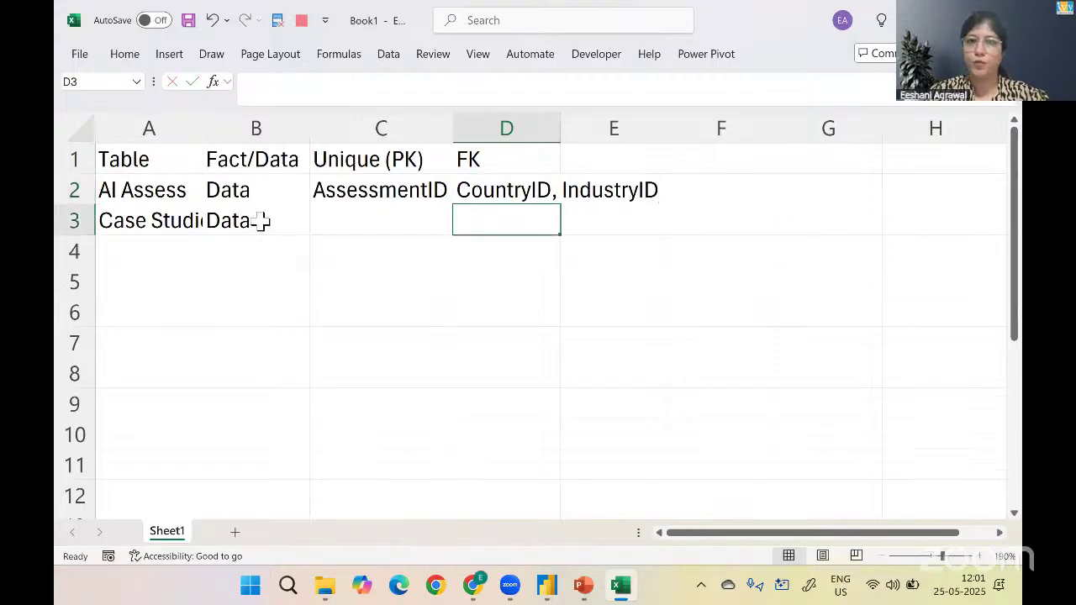
Widen column A to fit Case Studies and enter CaseID as that table's primary key in cell C3
drag(203, 135, 227, 134)
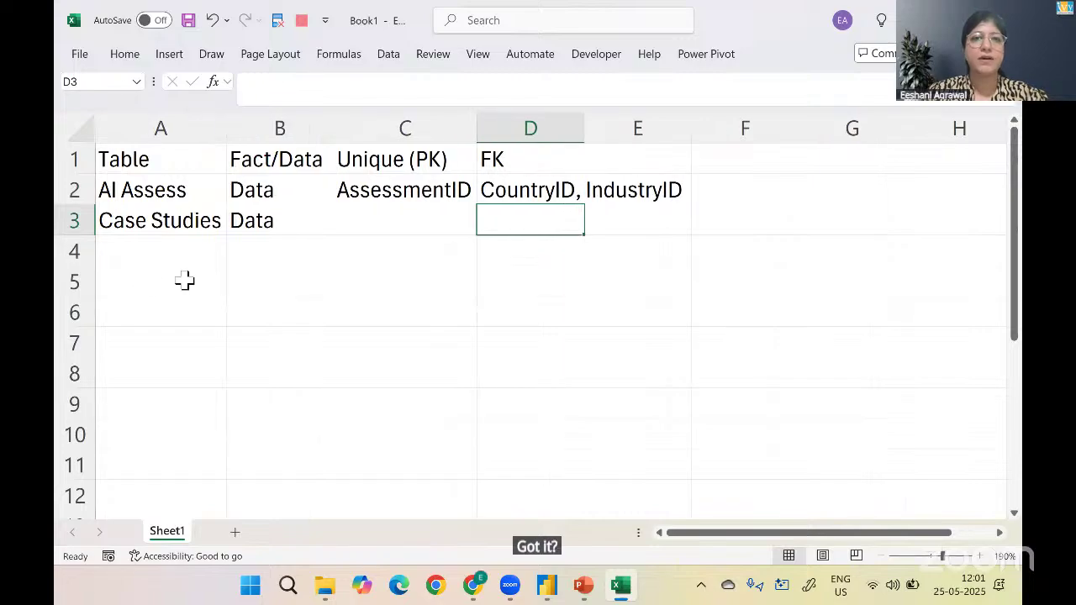
click(381, 244)
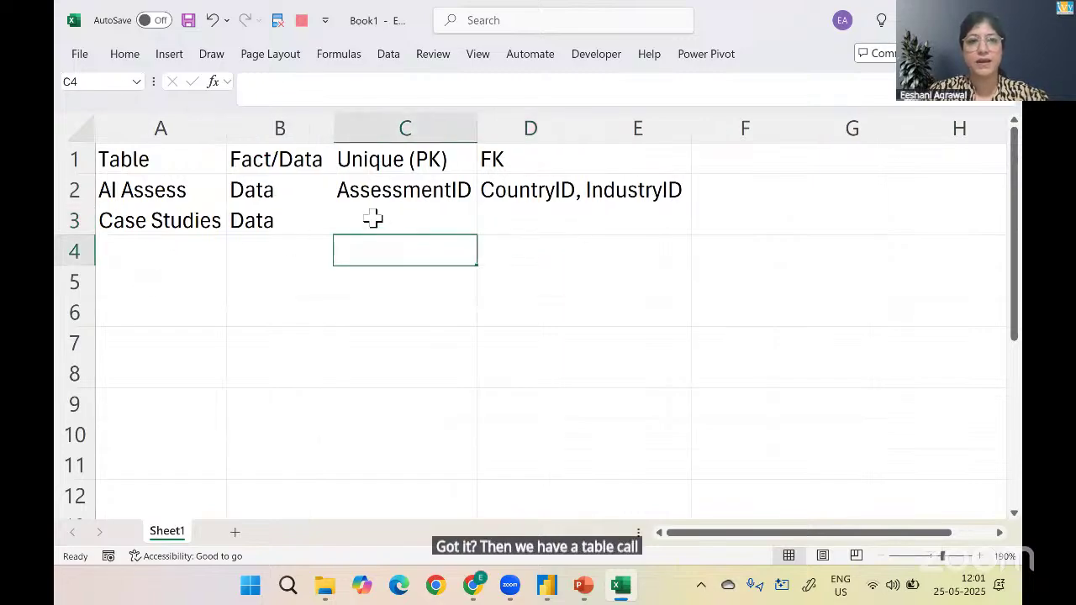
click(376, 219)
text(CaseID)
key(Tab)
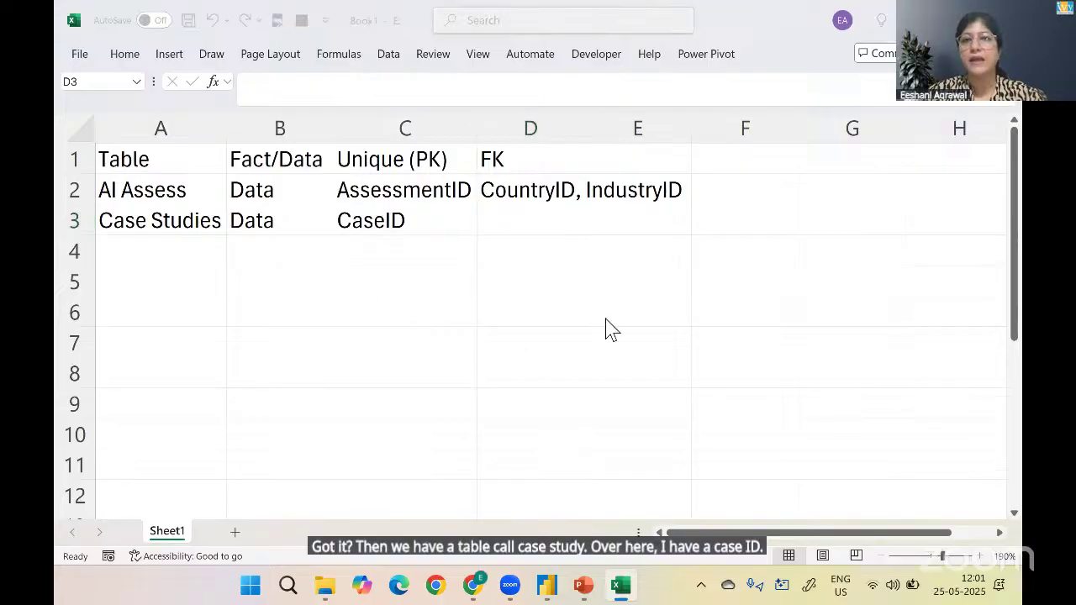
Check the Case Studies table in Power BI Desktop and fill the foreign keys from D2 down into D3 of the Excel sheet
key(alt+Tab)
click(888, 191)
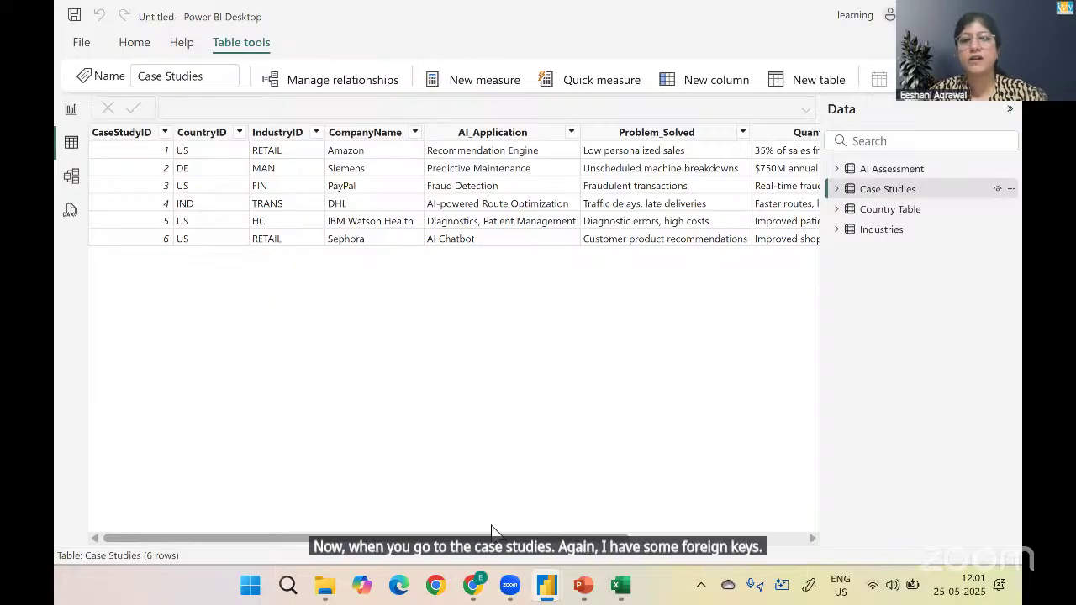
drag(493, 541, 389, 559)
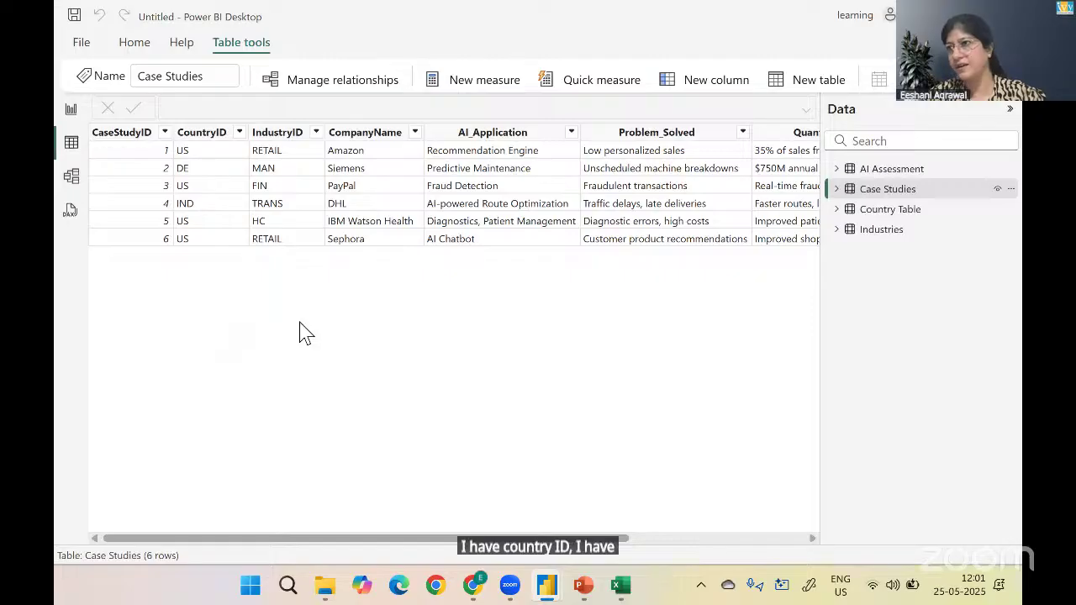
key(alt+Tab)
key(ctrl+d)
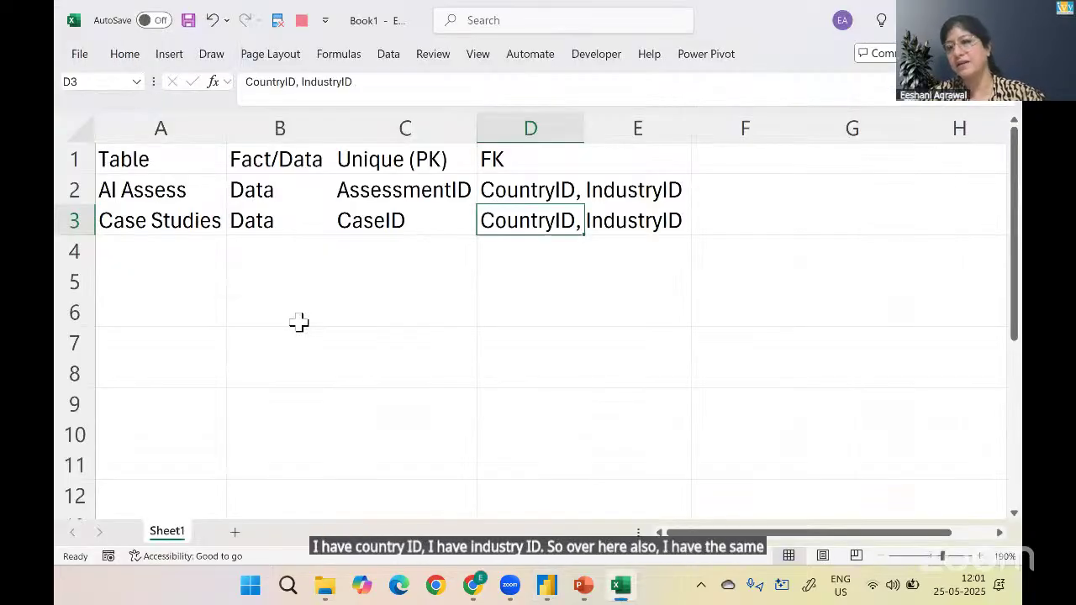
View the Country Table in Power BI Desktop and enter Country in cell A4 of the Excel sheet
key(Return)
key(Left)
key(Left)
key(Left)
key(alt+Tab)
click(895, 213)
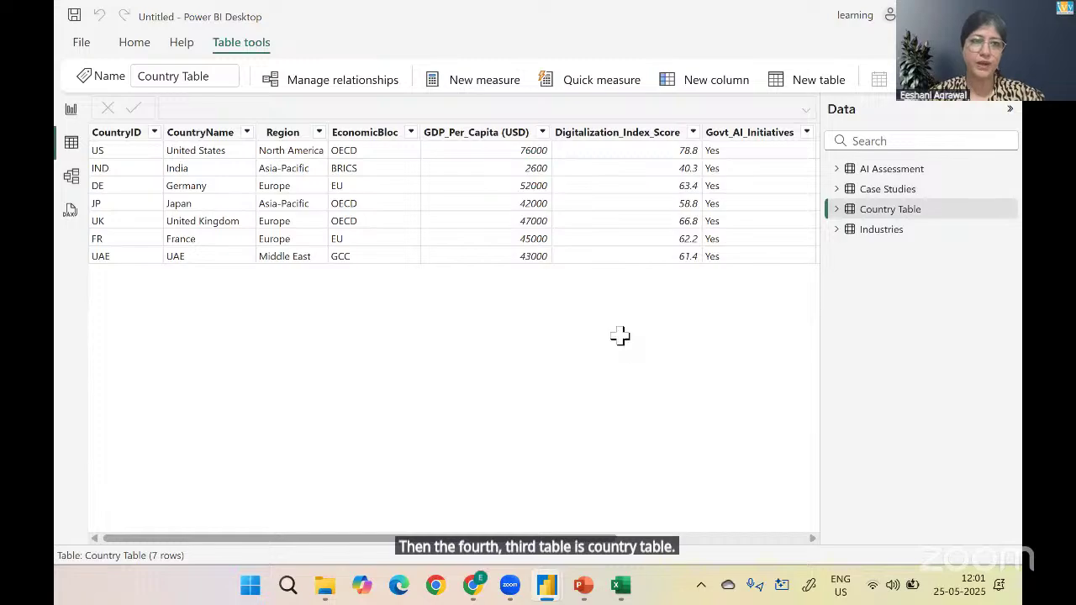
key(alt+Tab)
text(Count)
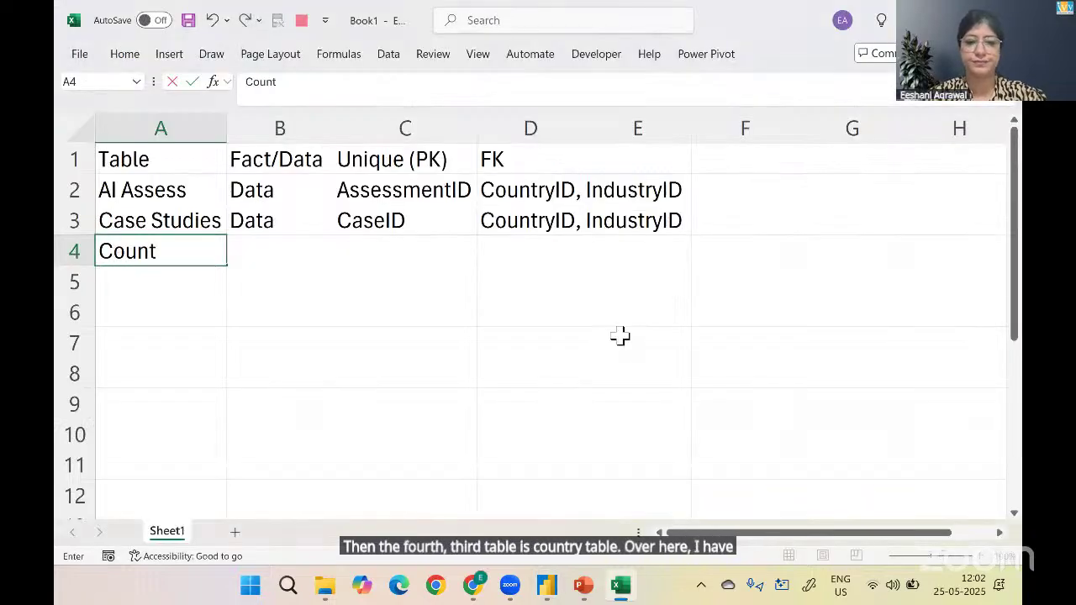
text(ry)
key(Tab)
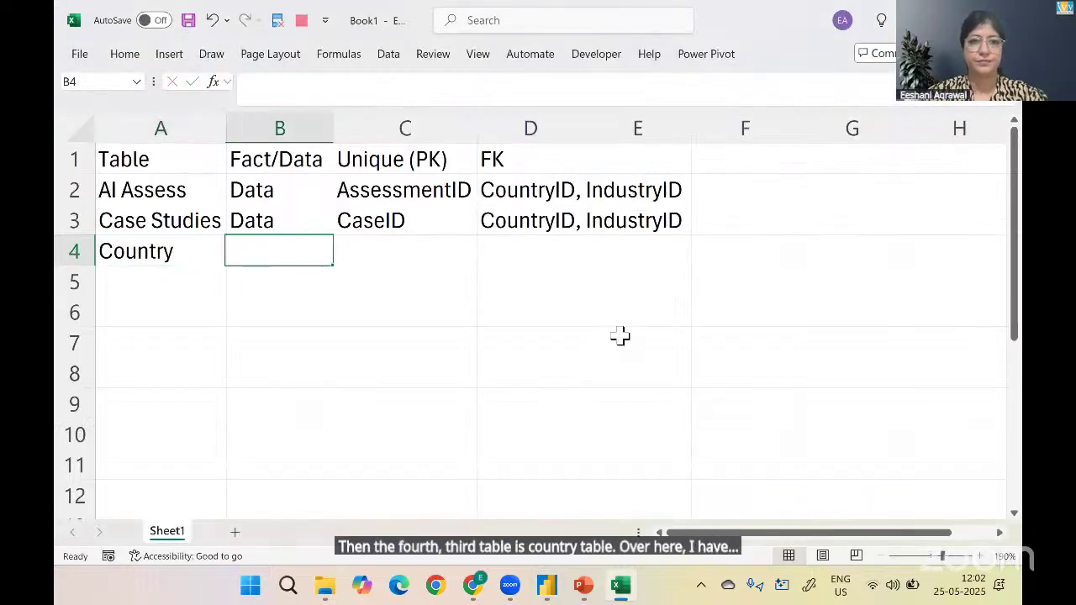
Classify the Country table as Data in B4 and enter CountryID as its primary key in C4
text(Data)
key(Tab)
text(CountryID)
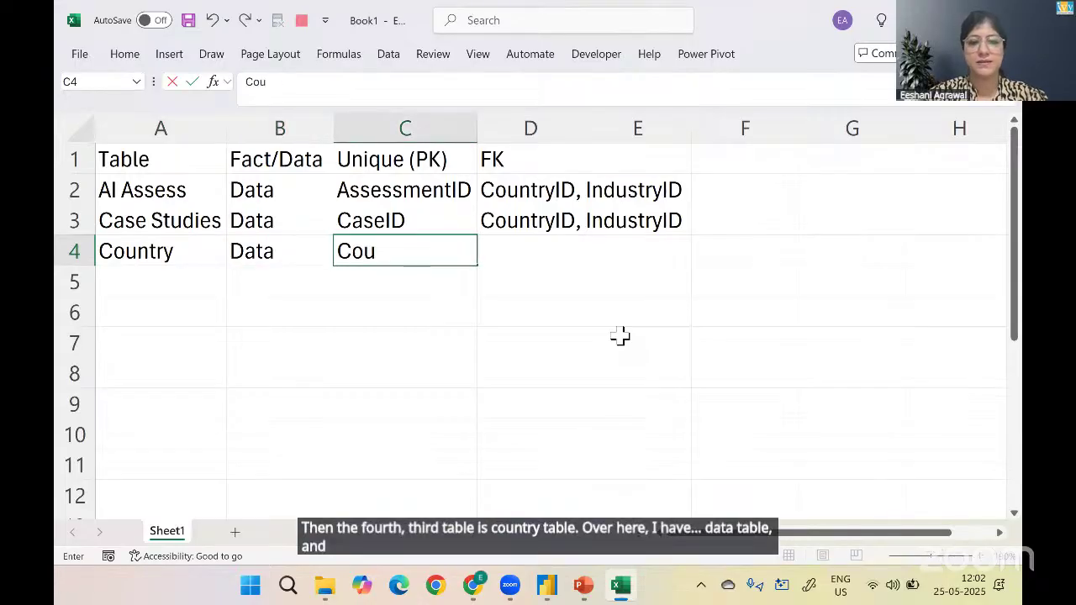
key(Return)
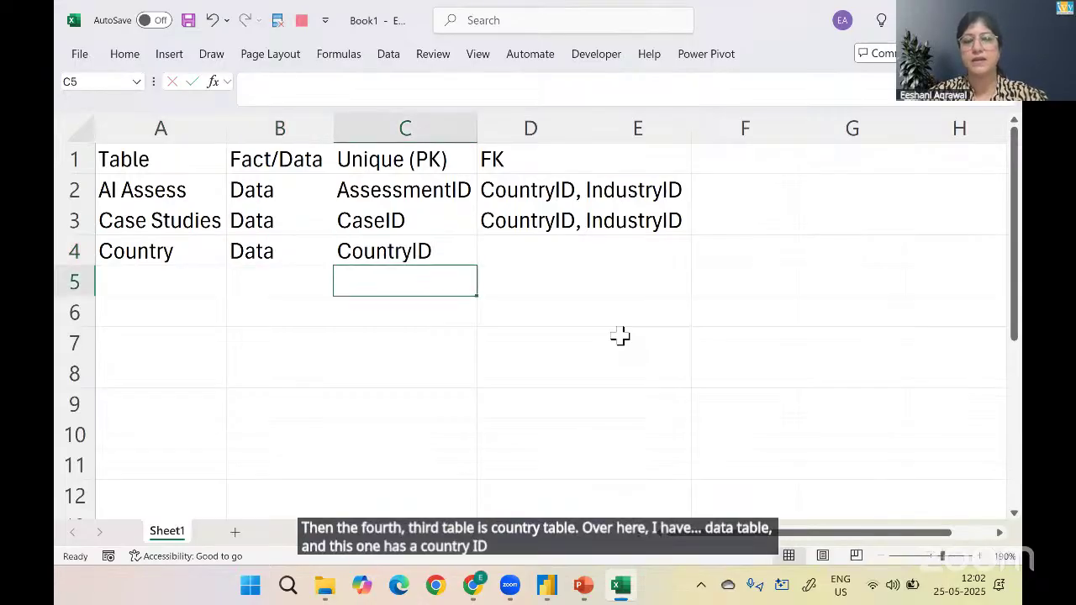
Switch to Power BI Desktop and examine the Country Table's columns for foreign keys
key(alt+Tab)
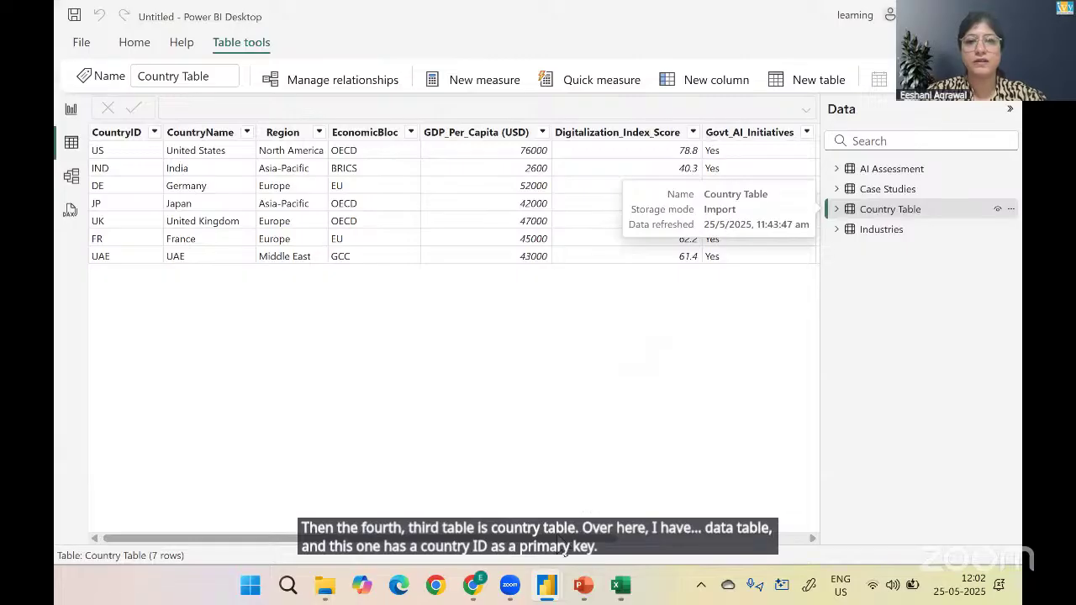
drag(437, 538, 567, 538)
drag(716, 538, 538, 538)
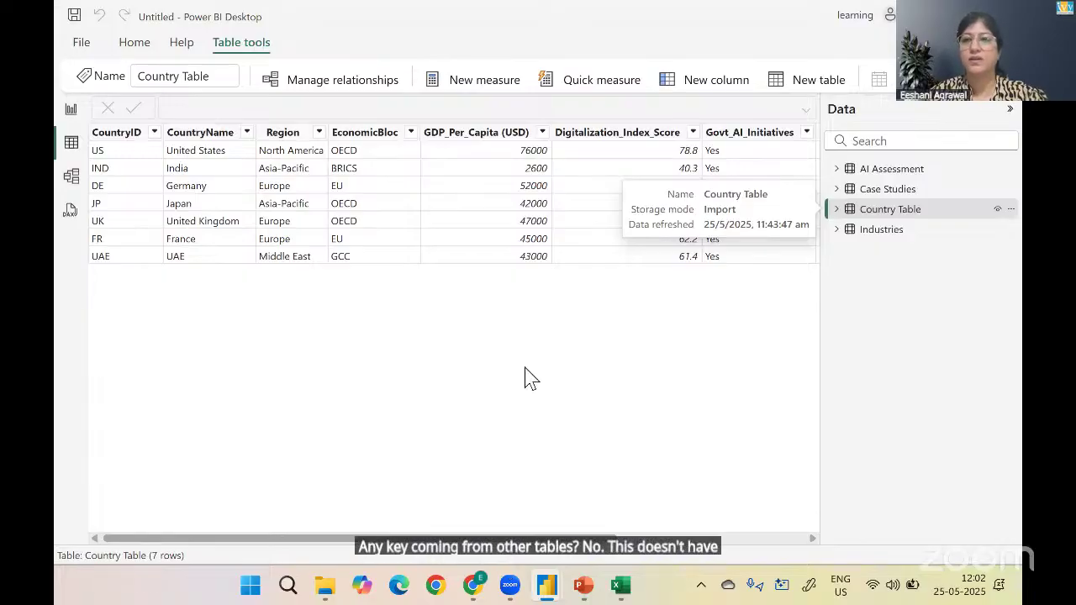
View the Industries table in Power BI Desktop and enter Industry, Data and IndustryID in cells A5 to C5 of the Excel sheet
click(876, 236)
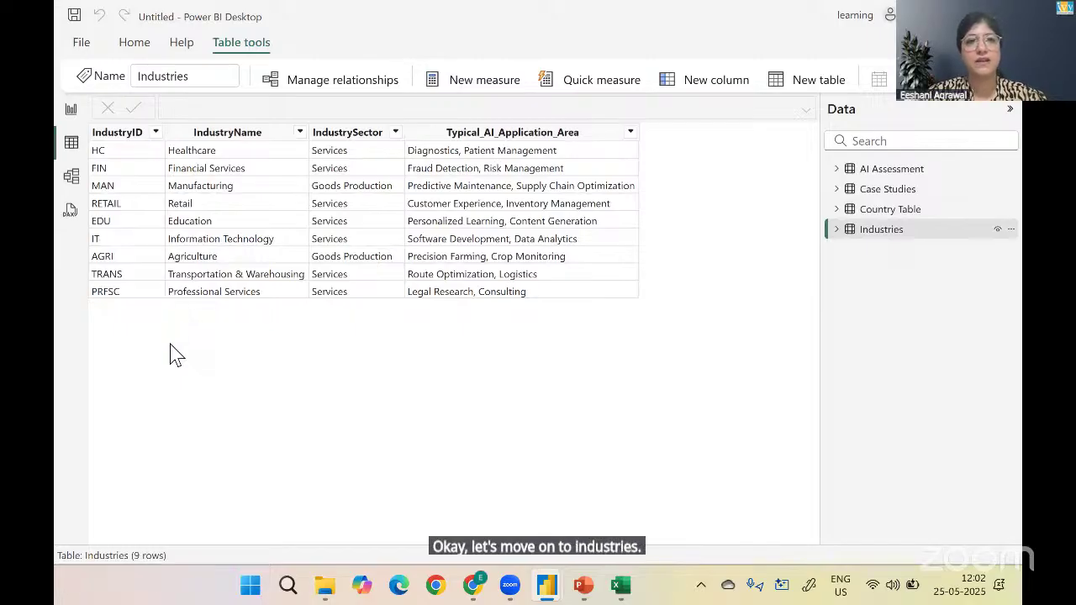
key(alt+Tab)
key(Left)
key(Left)
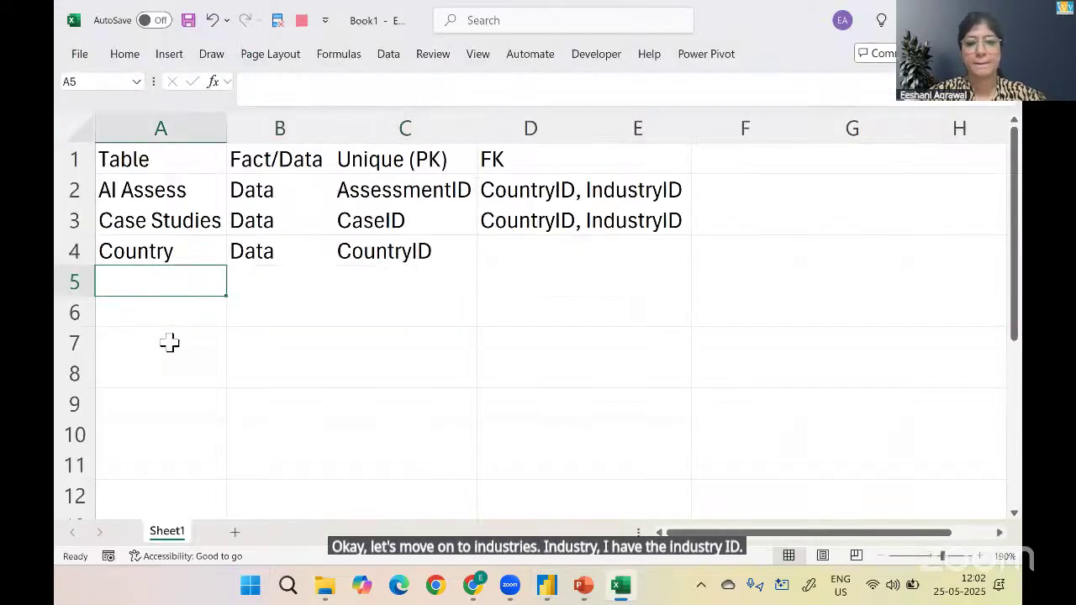
text(Industry)
key(Tab)
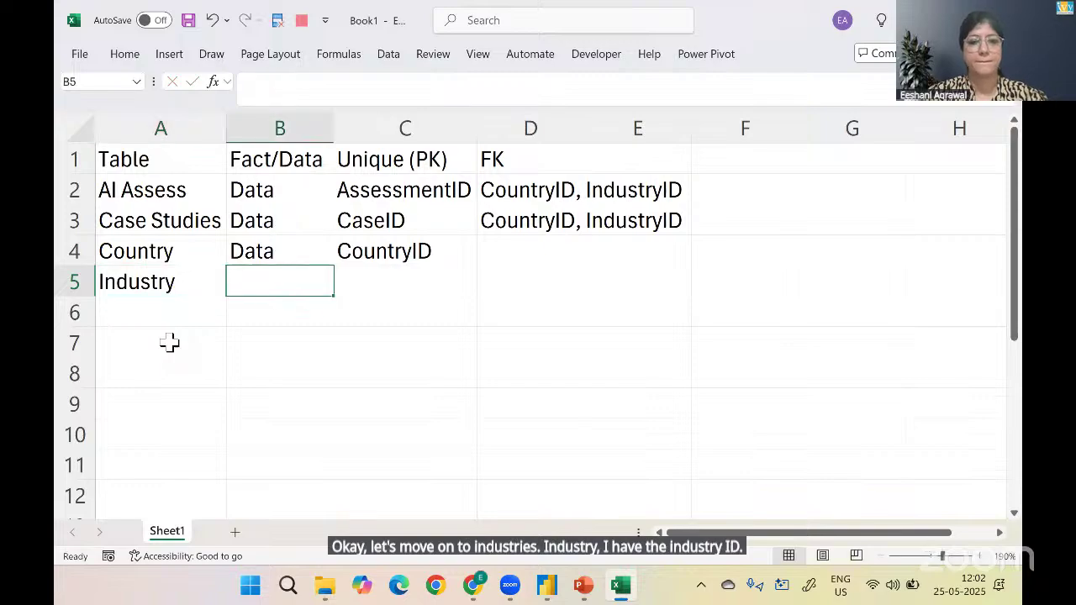
text(Data)
key(Tab)
text(Indu)
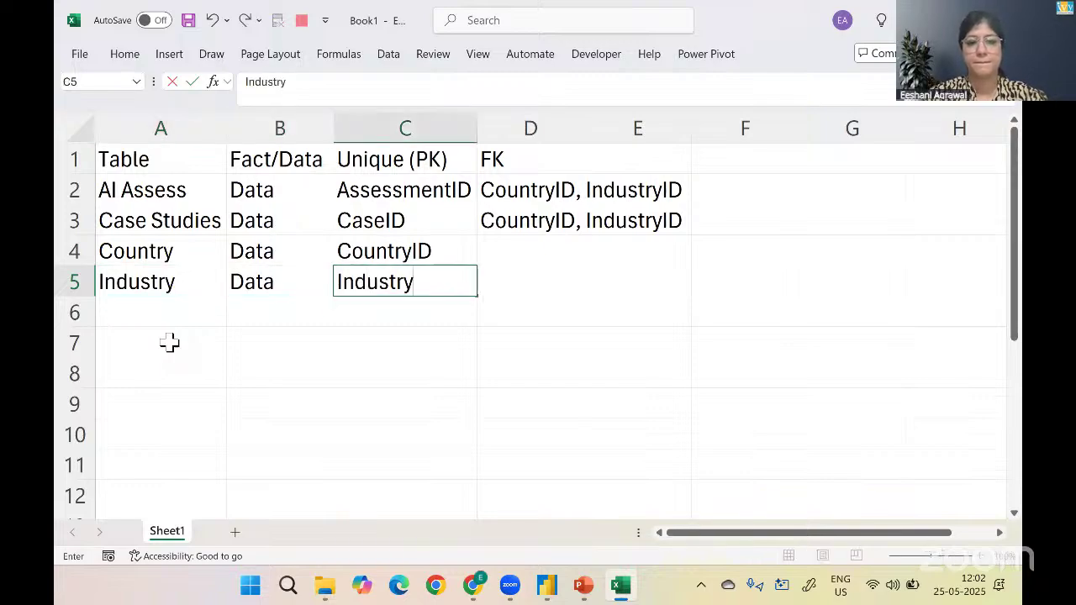
key(Tab)
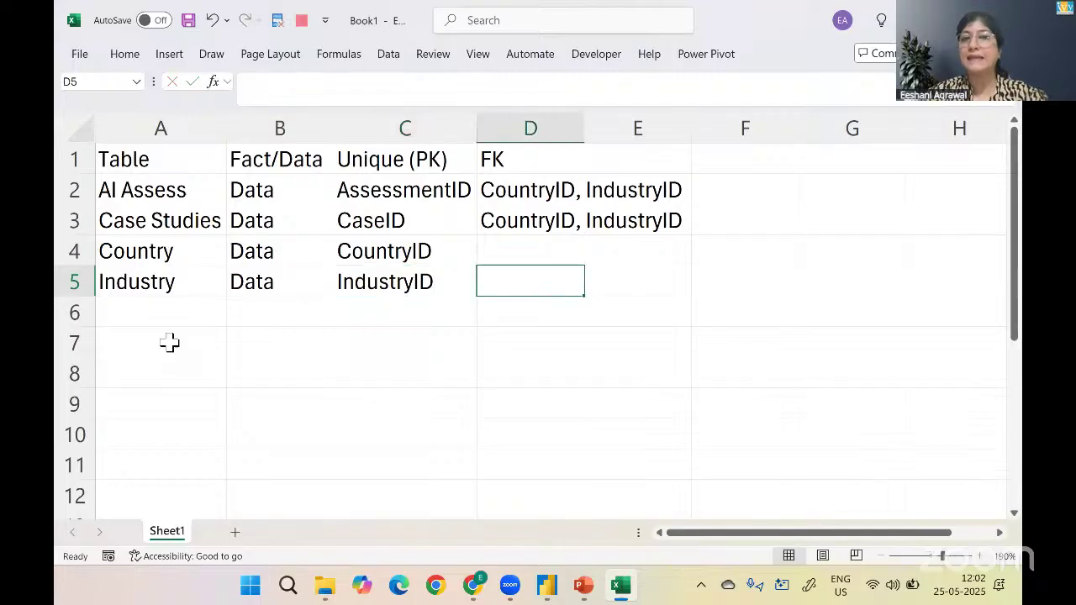
Highlight the Country and Industry rows, followed by the AI Assess and Case Studies rows, to compare the two groups of tables
key(Left)
key(Up)
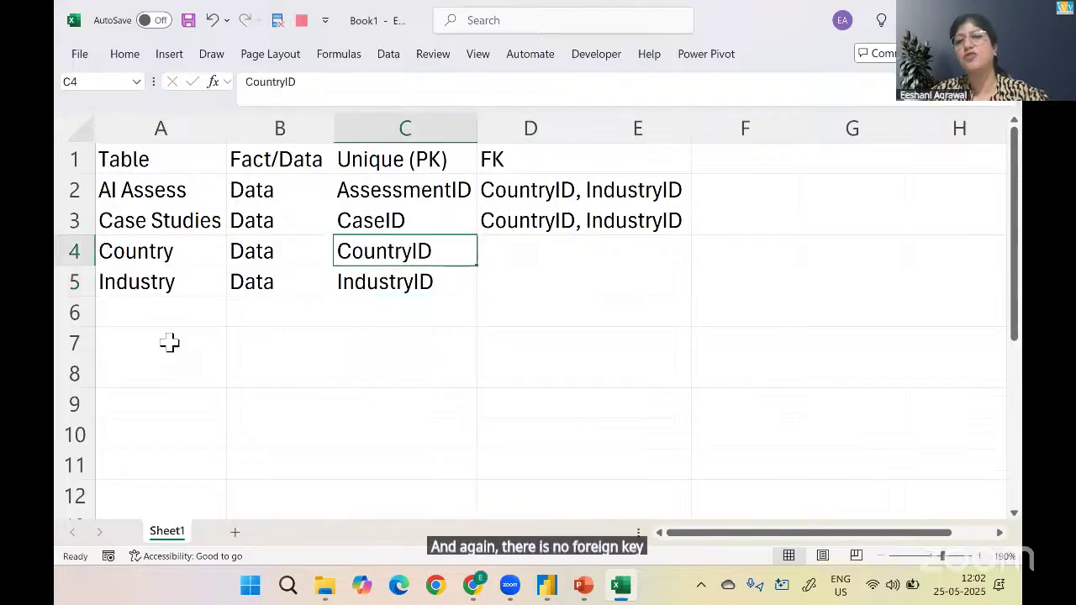
key(shift+Down)
key(shift+Left)
key(shift+Left)
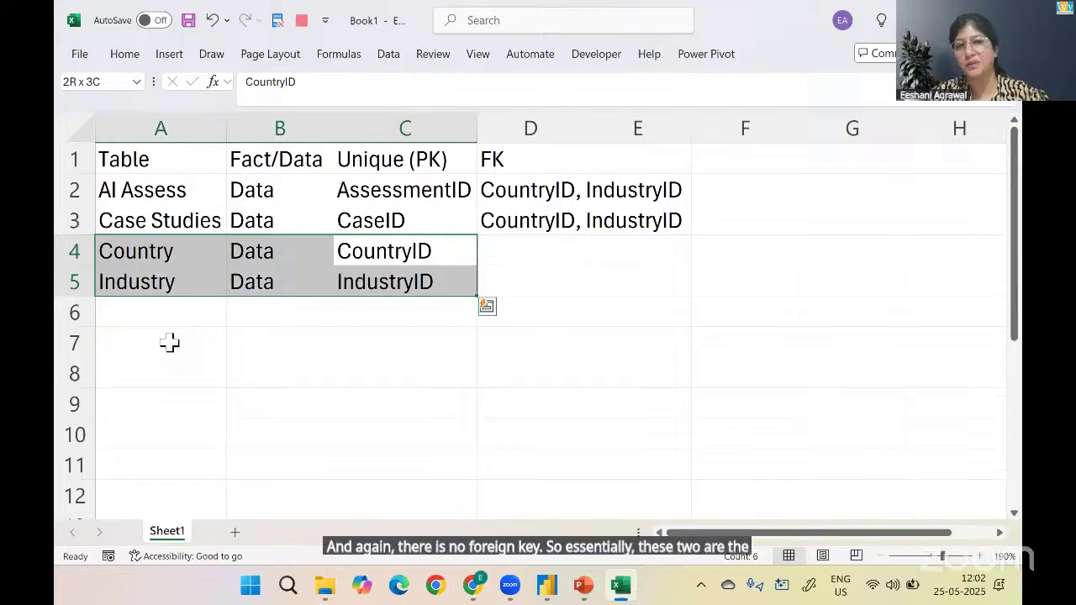
key(Up)
key(shift+Up)
key(shift+Left)
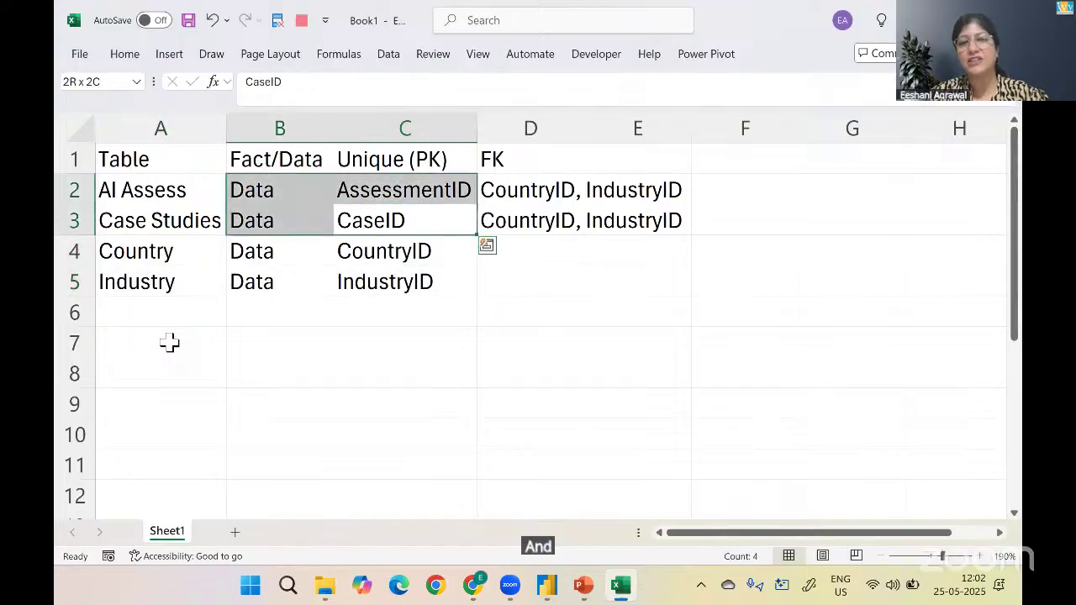
key(shift+Left)
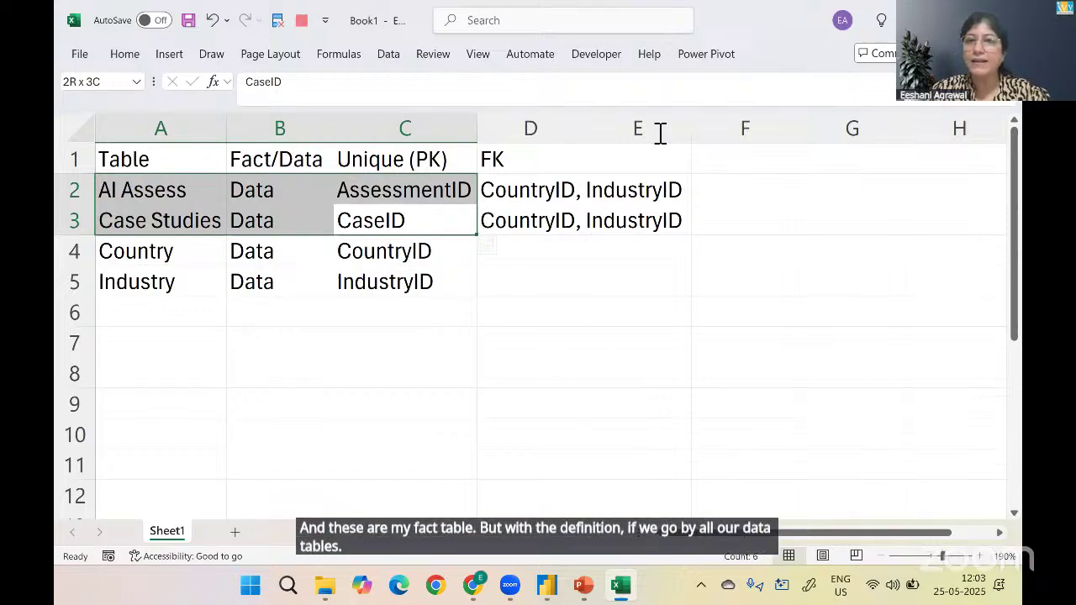
click(359, 360)
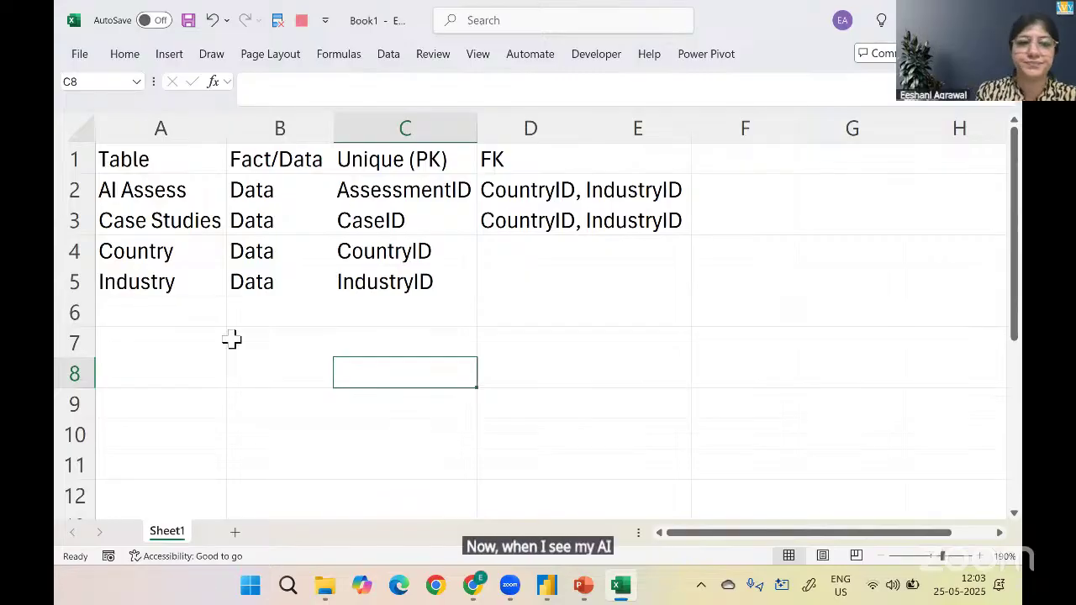
Sketch a red box labelled AI below the table and underline CountryID and IndustryID in the AI Assess row
drag(376, 346, 287, 412)
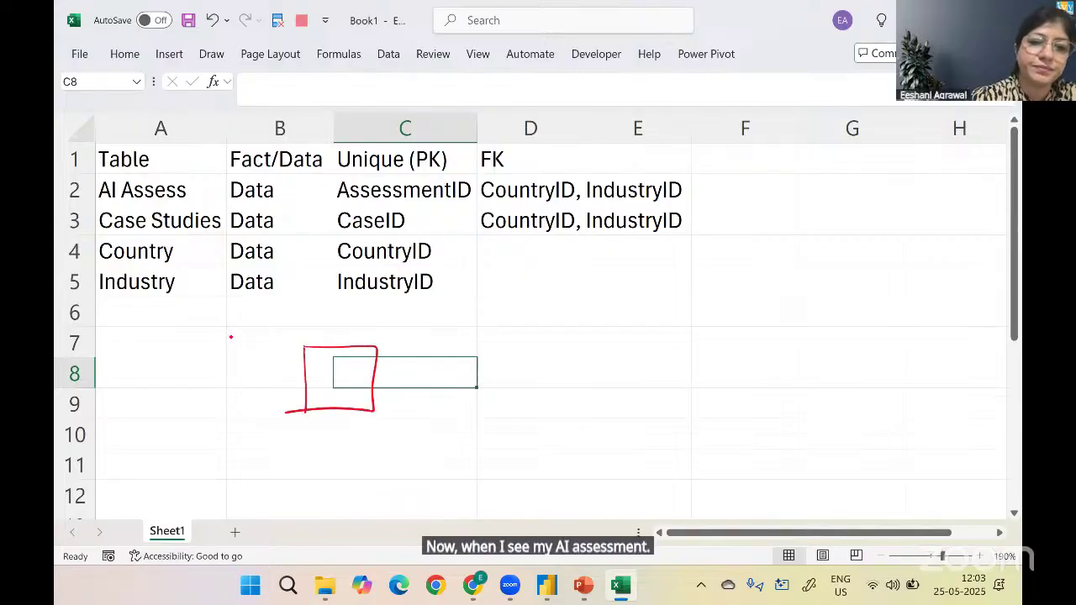
drag(321, 375, 319, 386)
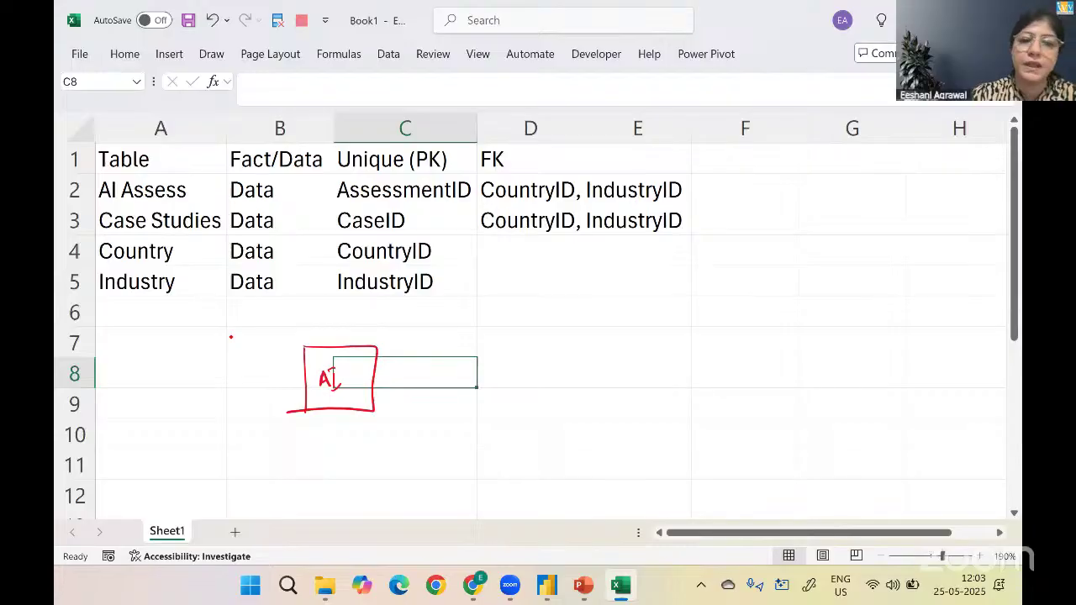
drag(530, 203, 551, 200)
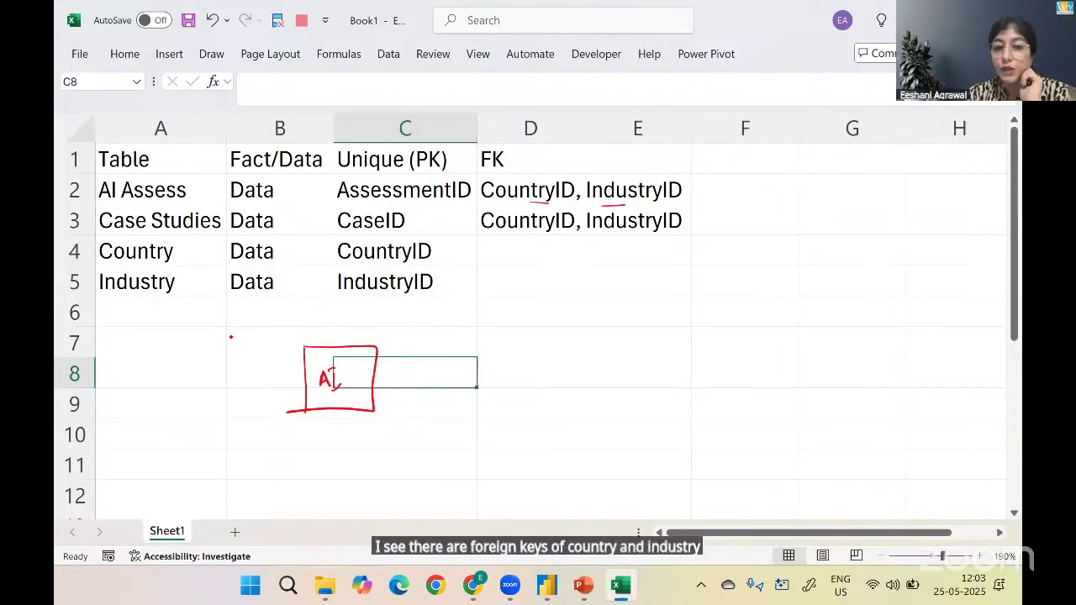
click(184, 398)
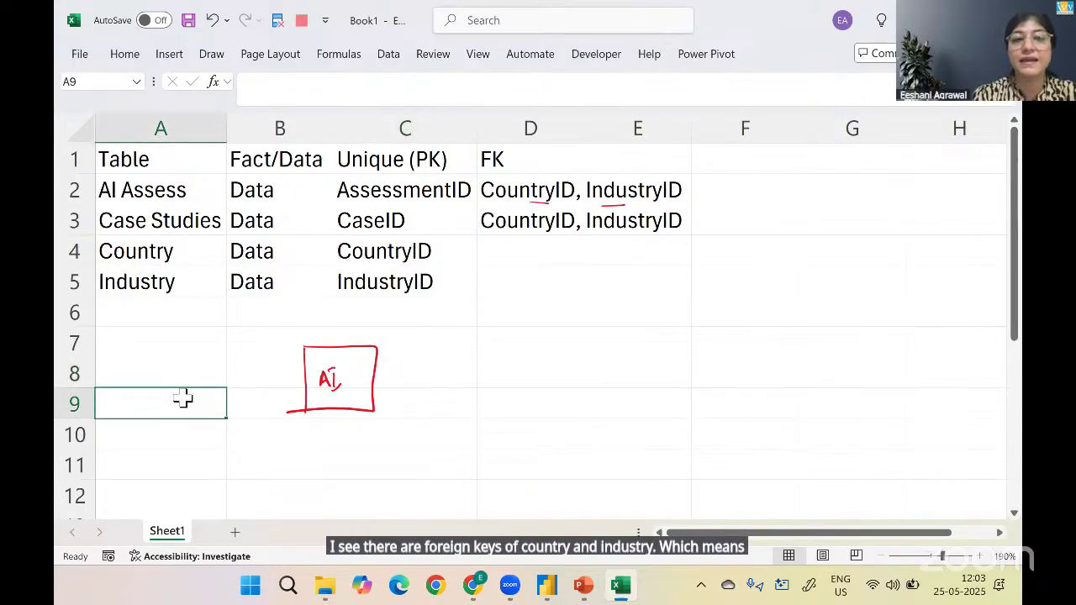
click(184, 398)
Sketch Country and Industry boxes beside the AI box and connect each to it with a line
mouse_move(378, 368)
mouse_down()
mouse_move(528, 294)
mouse_move(524, 342)
mouse_up()
drag(484, 313, 524, 320)
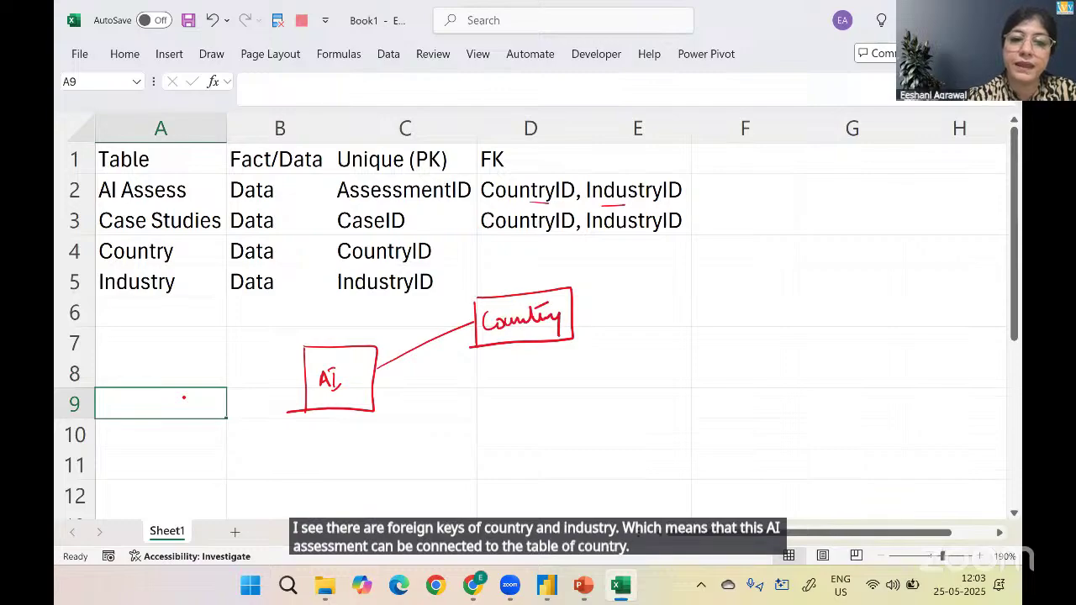
mouse_move(376, 391)
mouse_down()
mouse_move(496, 429)
mouse_move(493, 410)
mouse_move(593, 444)
mouse_move(491, 452)
mouse_move(504, 438)
mouse_up()
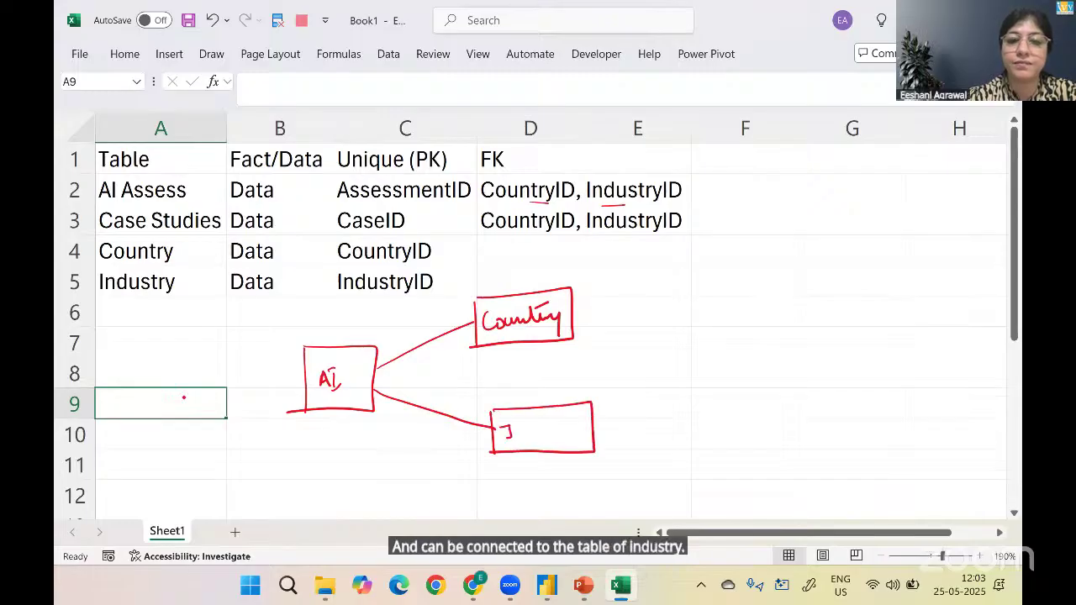
drag(571, 426, 581, 432)
drag(565, 414, 575, 406)
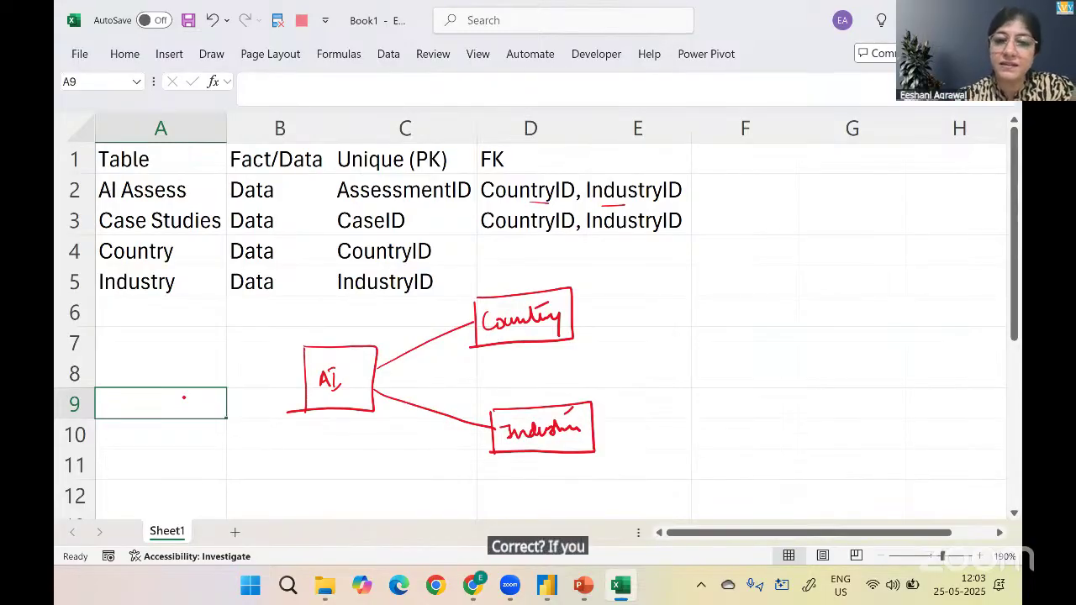
Sketch a Case Studies box connected to Country and Industry, and circle the foreign keys of AI Assess and Case Studies
drag(666, 347, 663, 393)
mouse_move(785, 377)
mouse_down()
mouse_move(661, 396)
mouse_move(678, 378)
mouse_move(765, 380)
mouse_up()
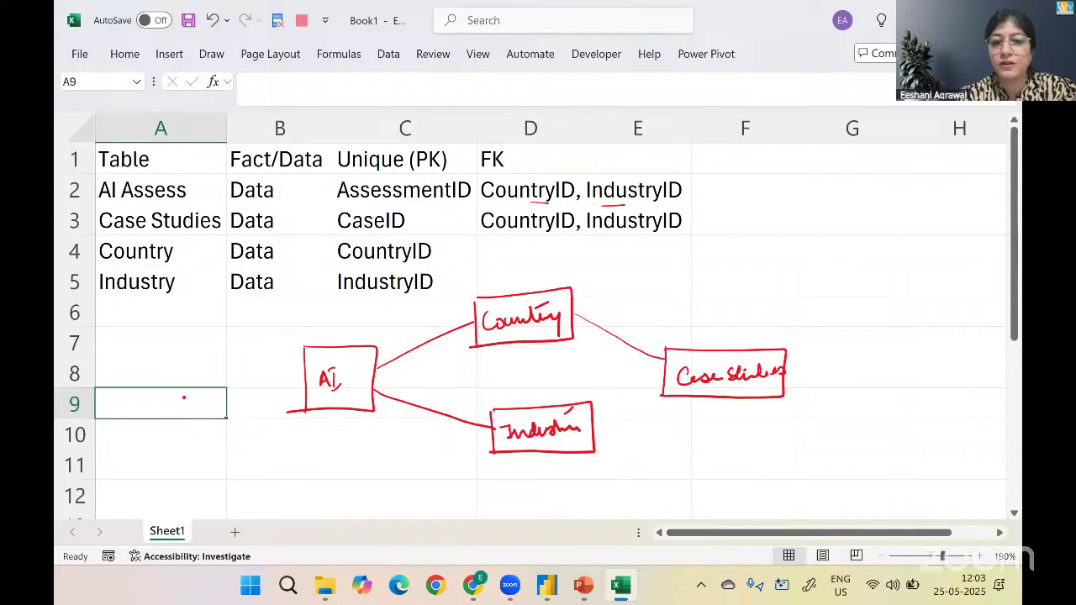
drag(660, 383, 633, 396)
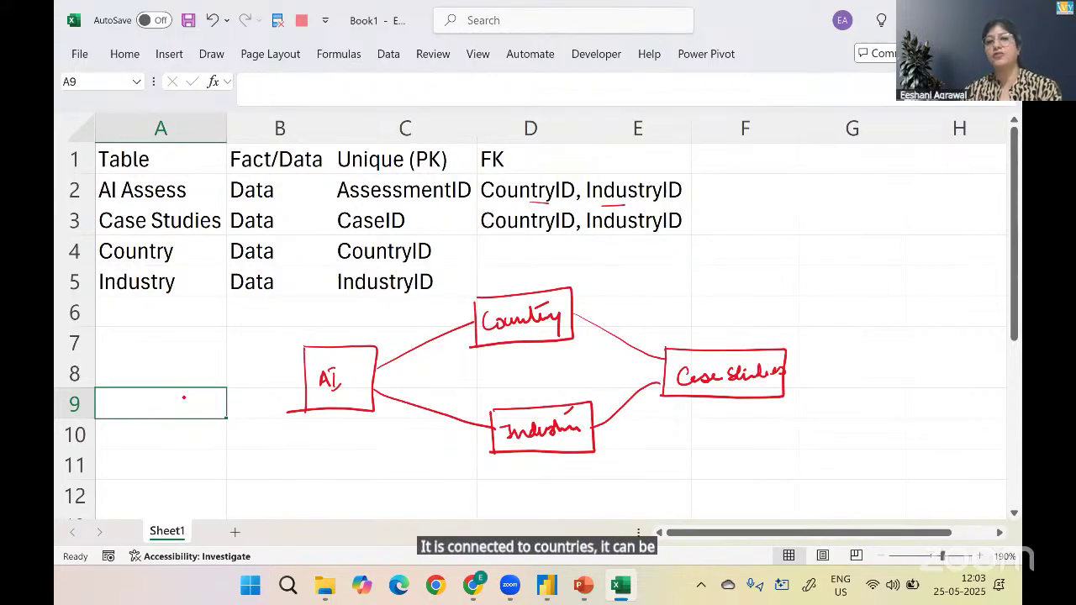
mouse_move(699, 177)
mouse_down()
mouse_move(632, 171)
mouse_move(458, 227)
mouse_move(703, 219)
mouse_move(664, 177)
mouse_up()
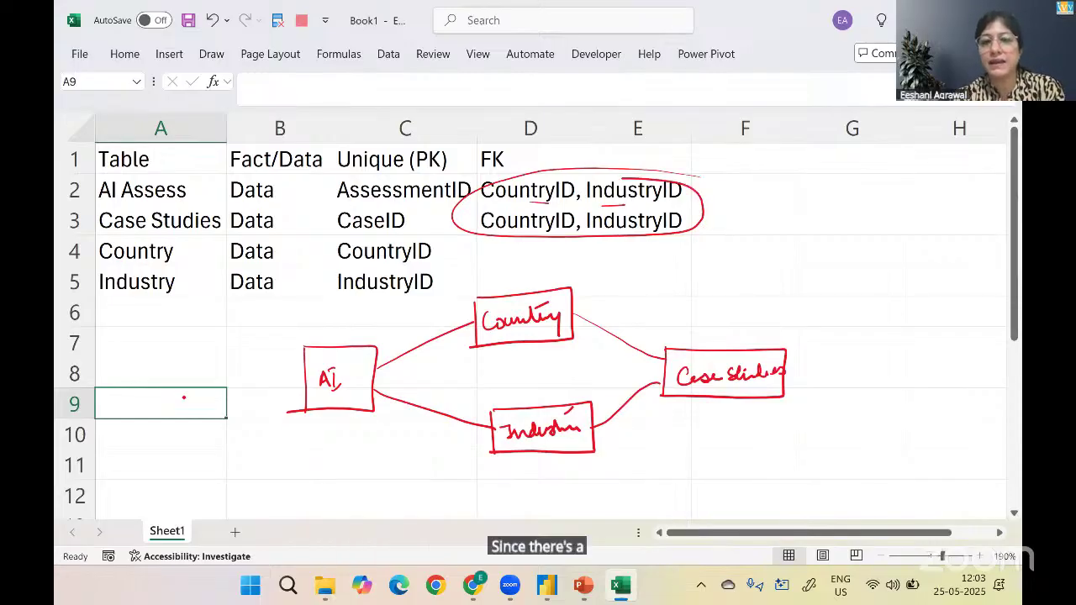
drag(609, 236, 502, 267)
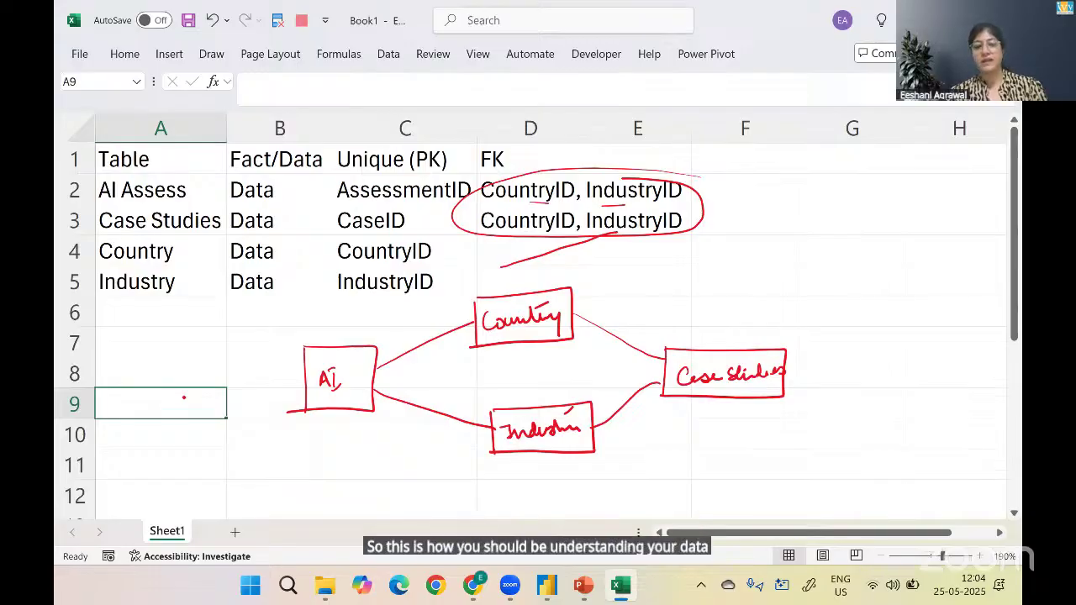
Show the model view in Power BI Desktop and rearrange the AI Assessment, Industries, Case Studies and Country Table cards
key(alt+Tab)
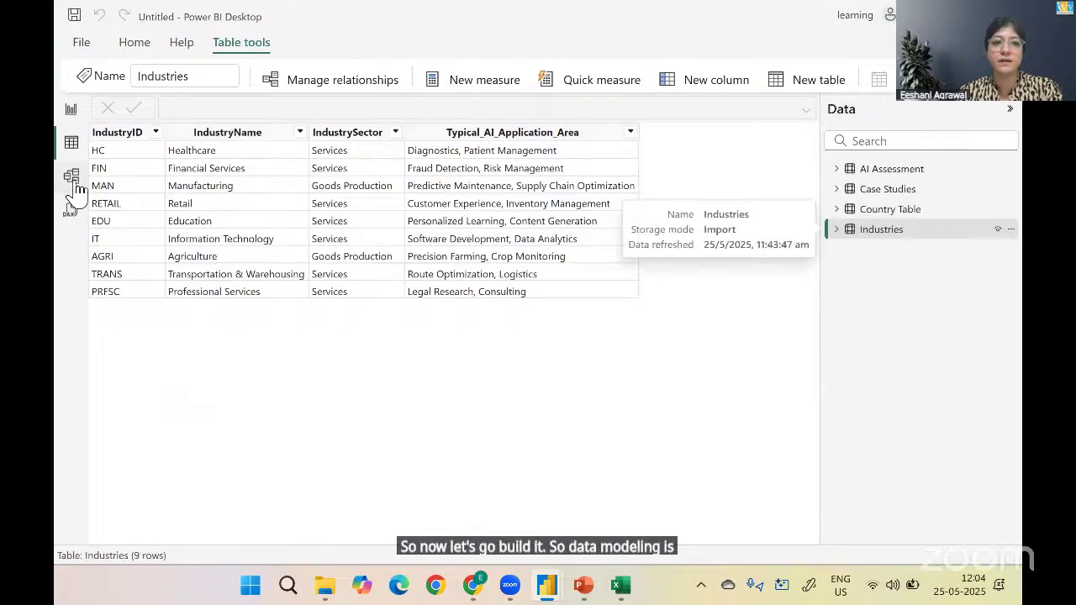
click(72, 180)
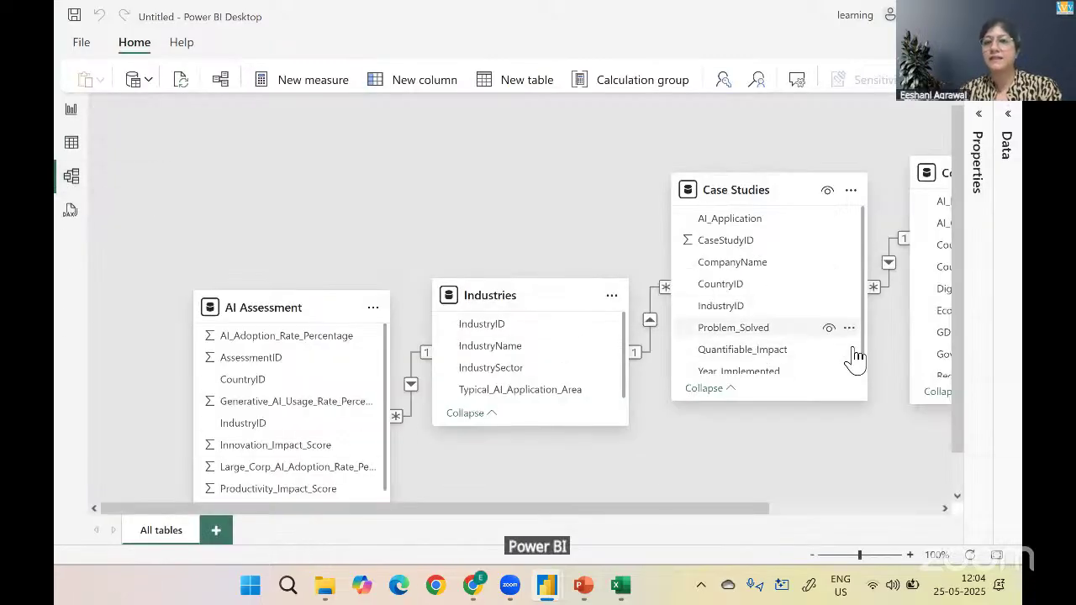
drag(320, 305, 218, 231)
drag(538, 308, 497, 187)
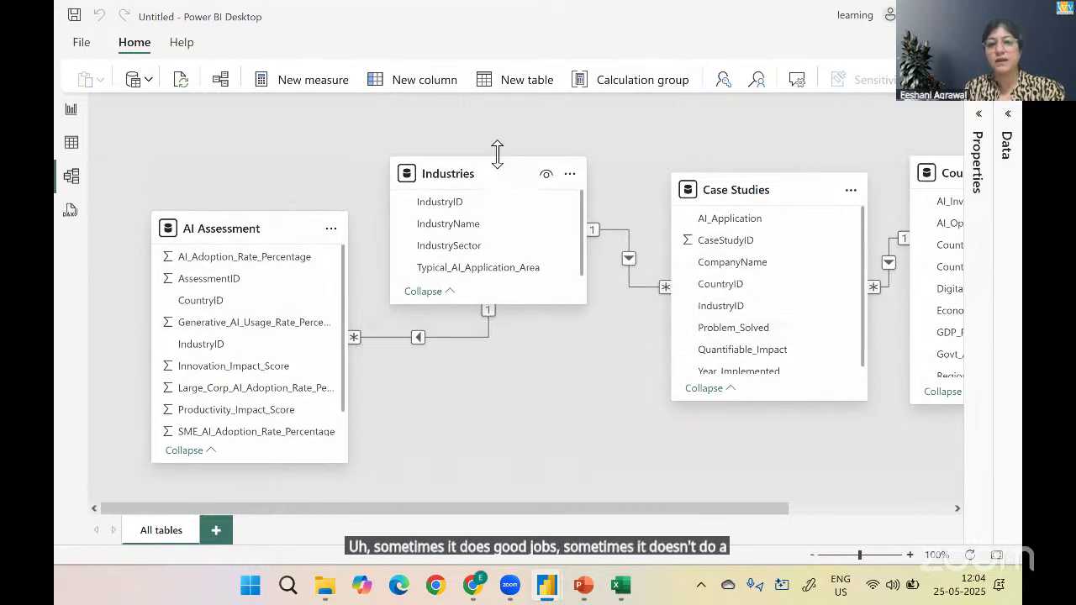
drag(759, 189, 690, 320)
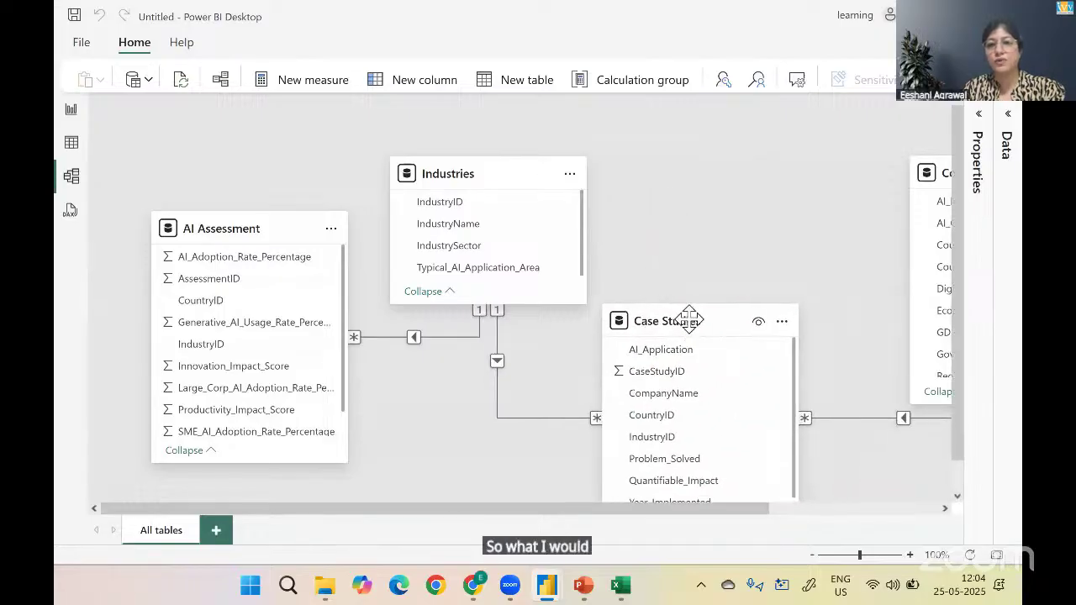
drag(946, 172, 773, 130)
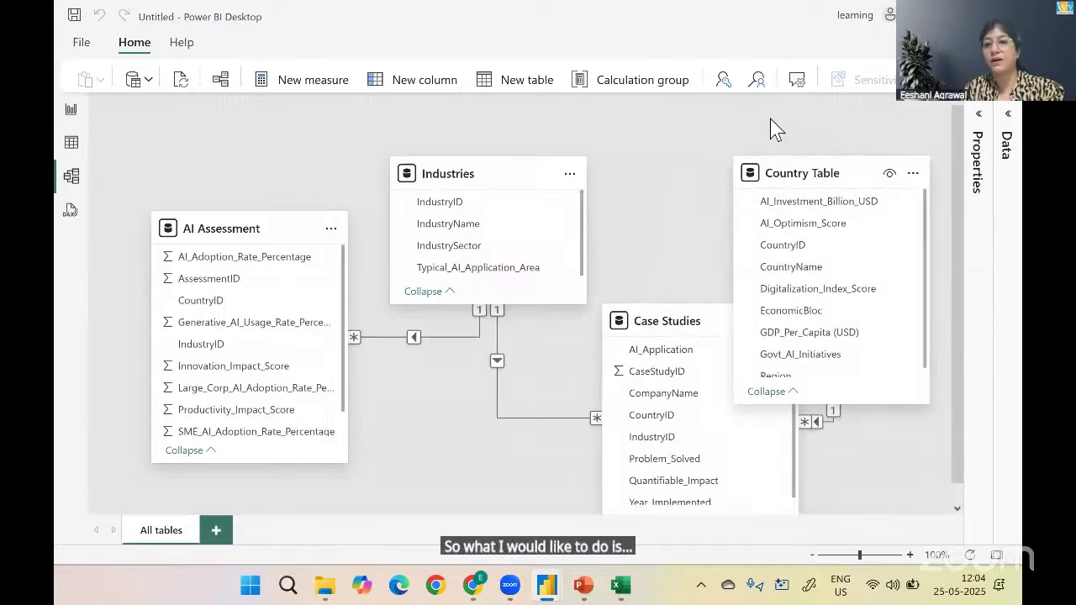
right_click(866, 145)
click(622, 157)
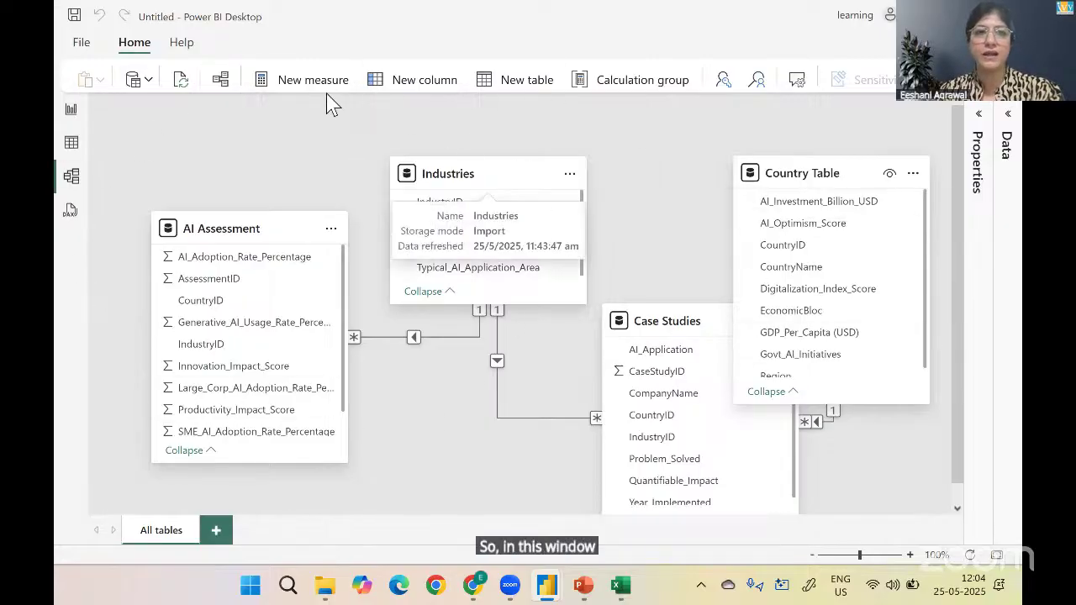
Delete all existing relationships between the tables from the model's relationship list
click(222, 81)
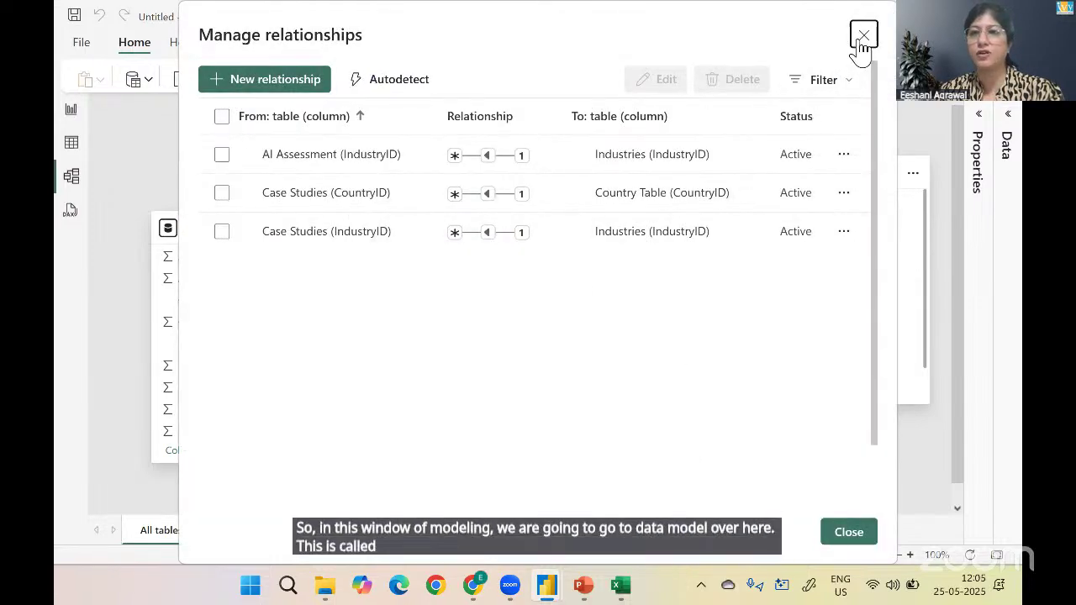
click(861, 40)
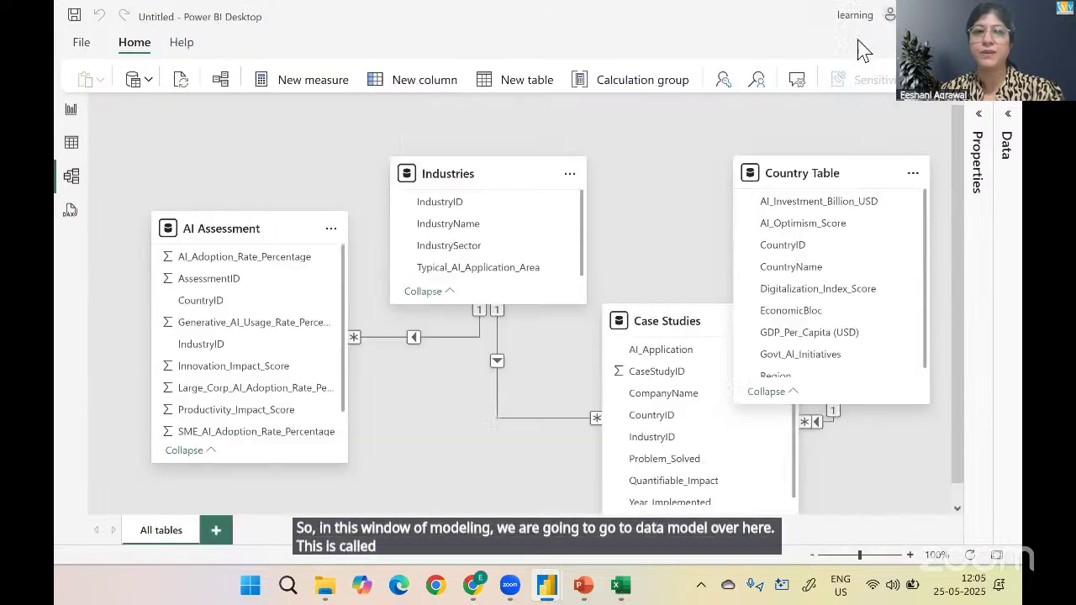
click(219, 84)
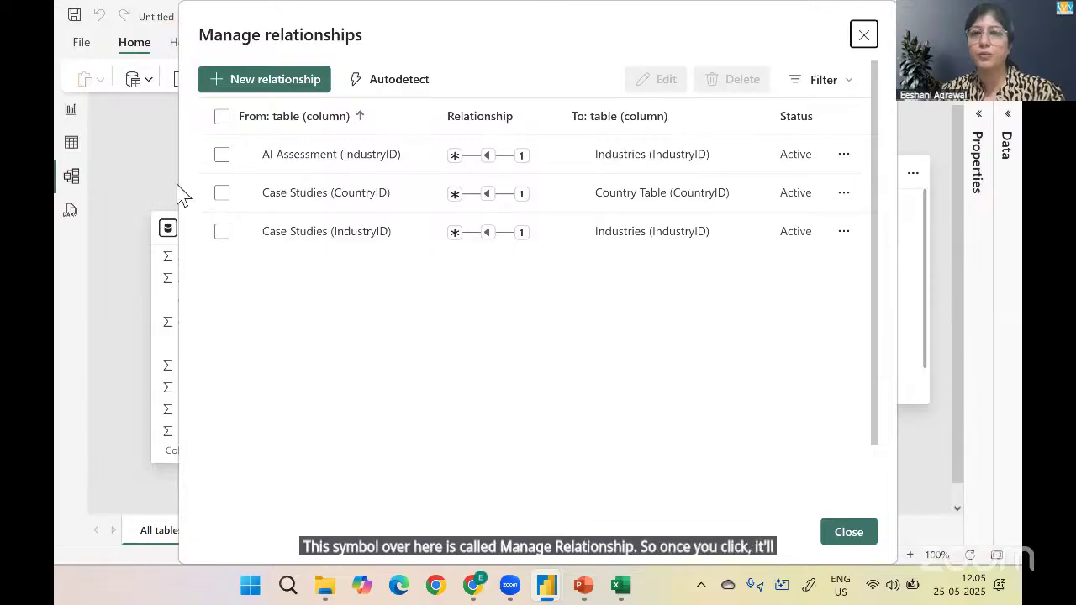
click(222, 120)
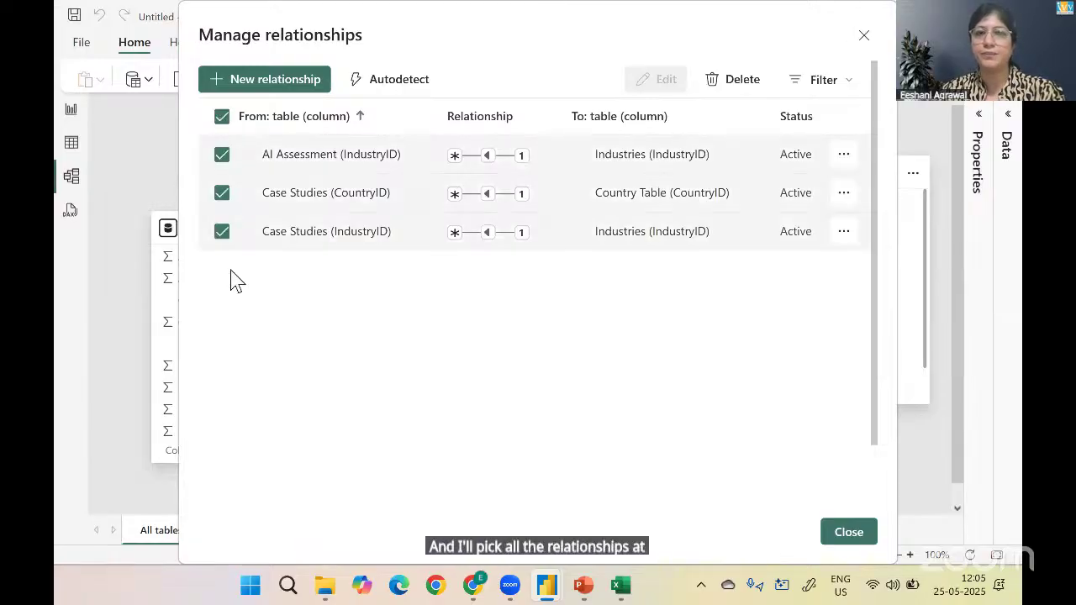
click(759, 87)
click(633, 337)
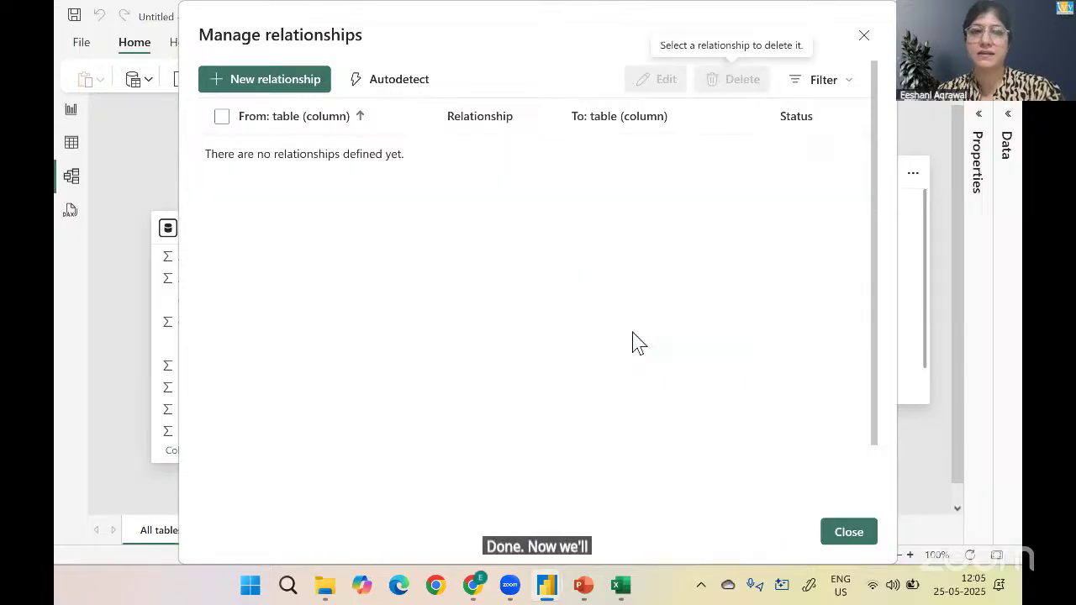
Create an active many-to-one relationship from AI Assessment to Country Table on CountryID with single cross-filter direction
click(299, 84)
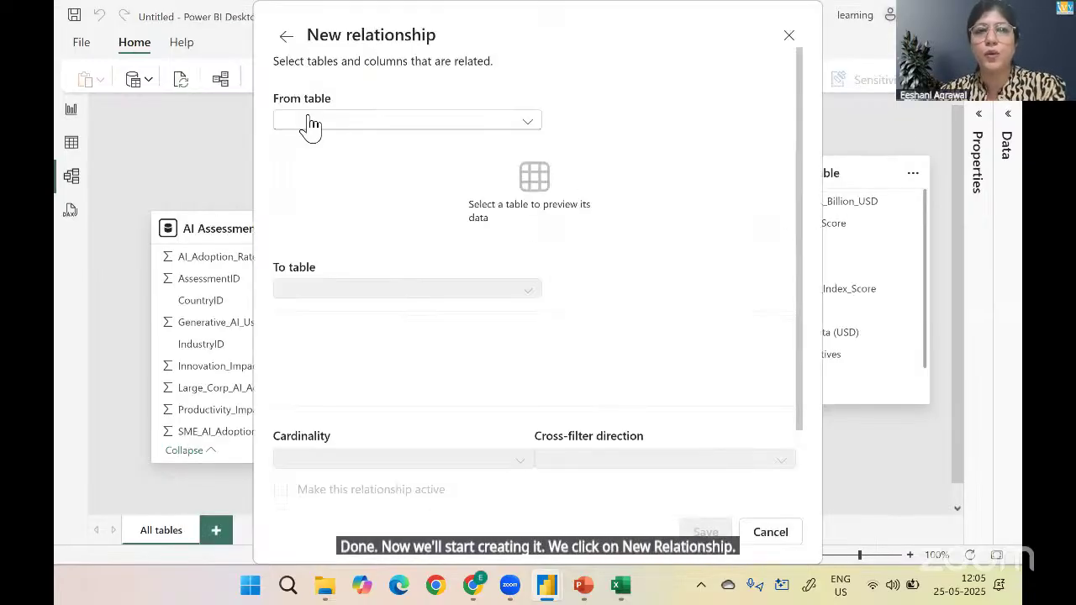
click(309, 123)
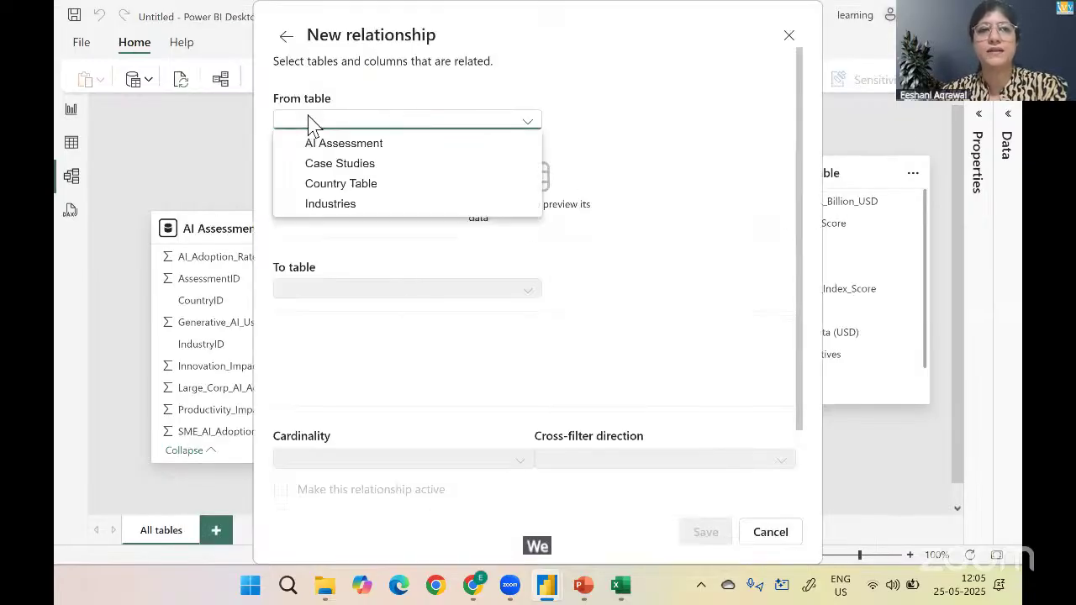
click(348, 148)
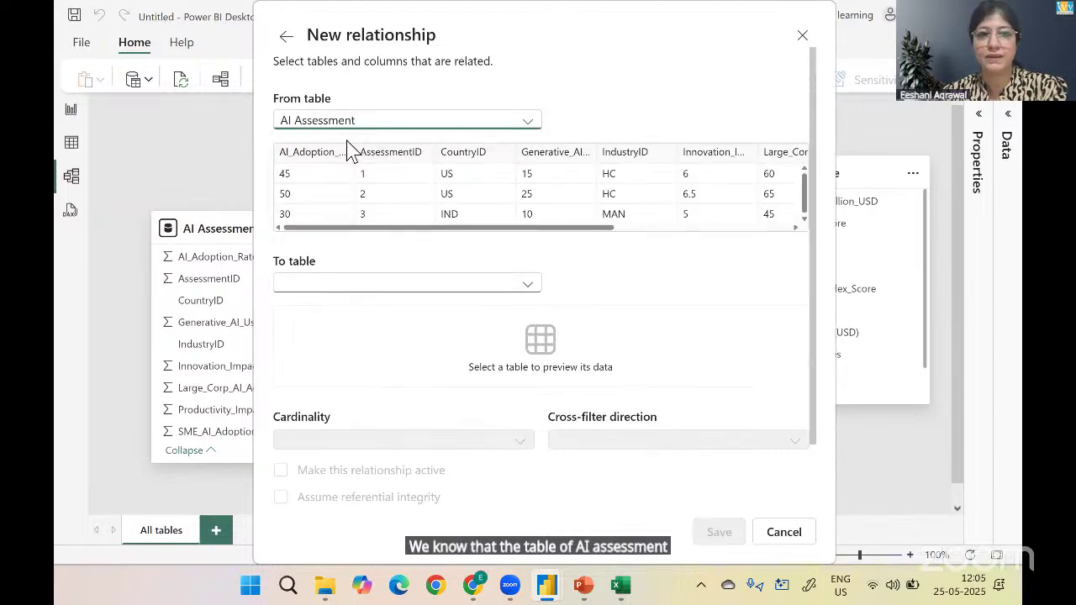
click(379, 285)
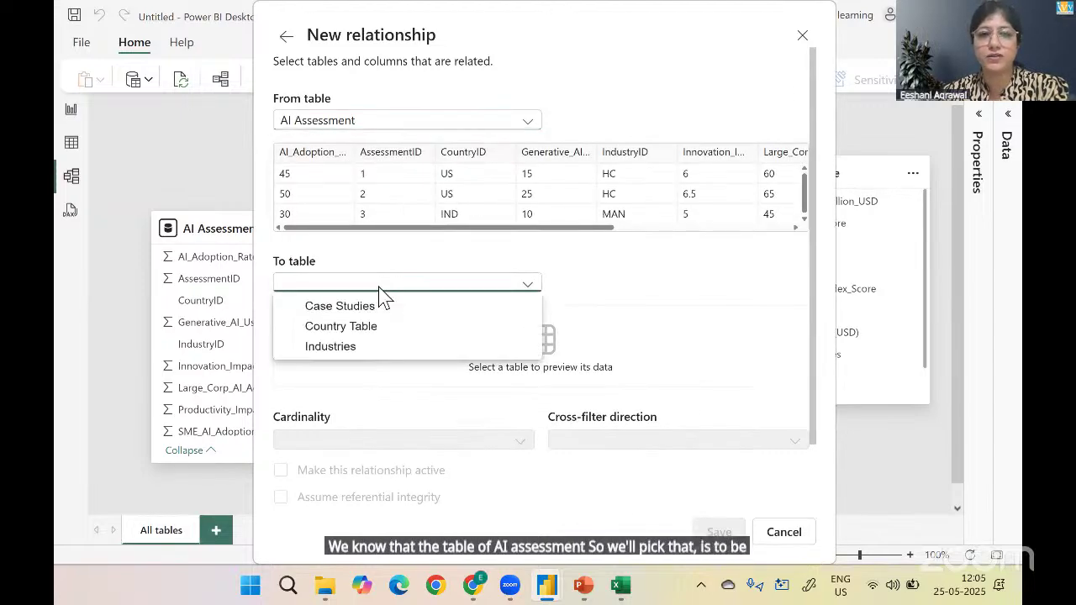
click(360, 329)
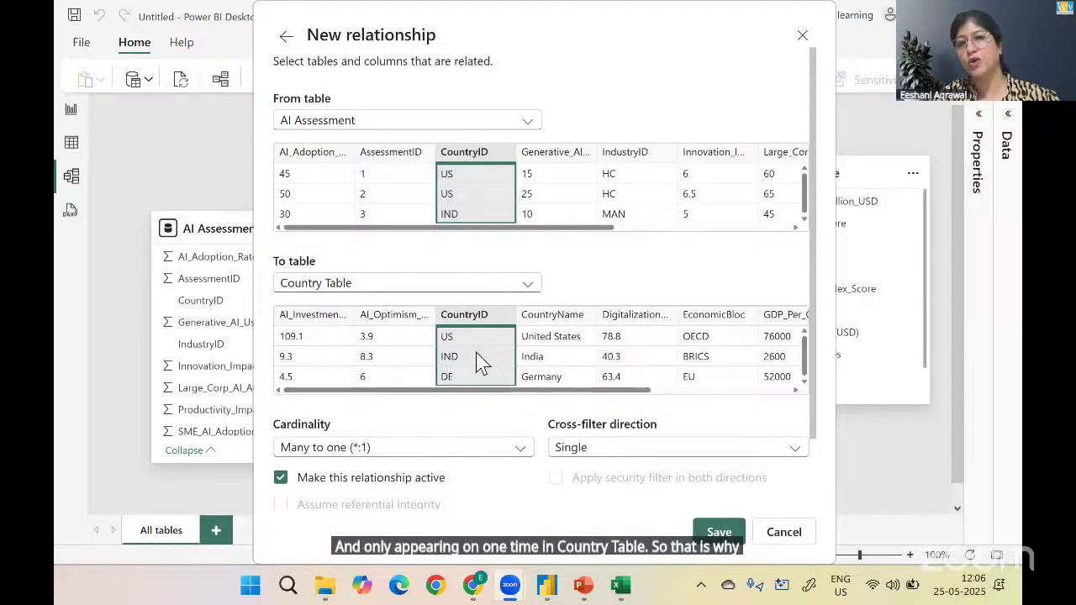
click(711, 542)
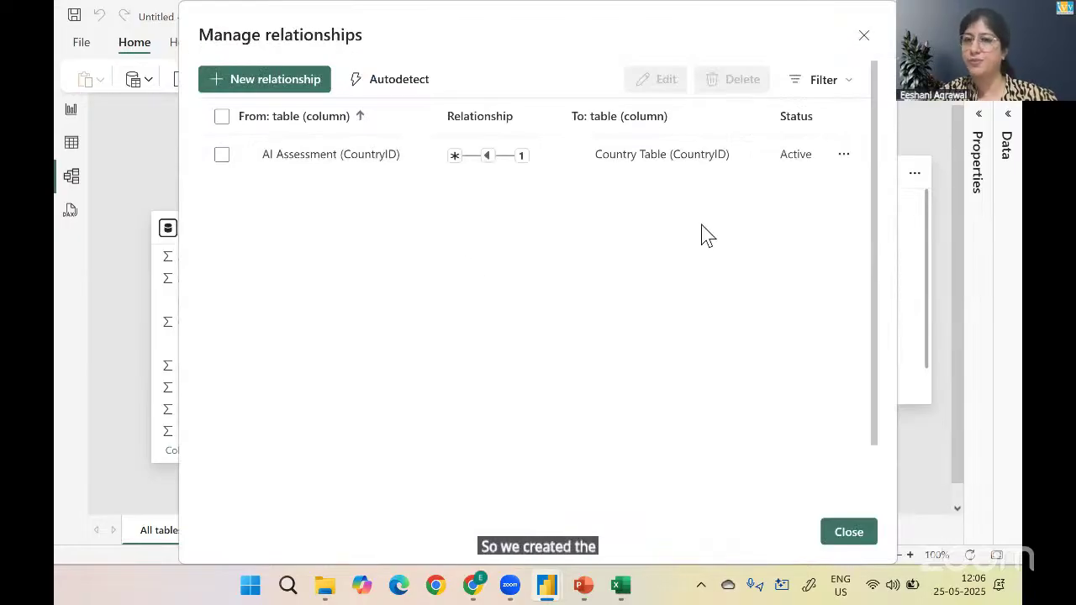
Create an active many-to-one relationship from AI Assessment to Industries on IndustryID with single cross-filter direction
click(287, 81)
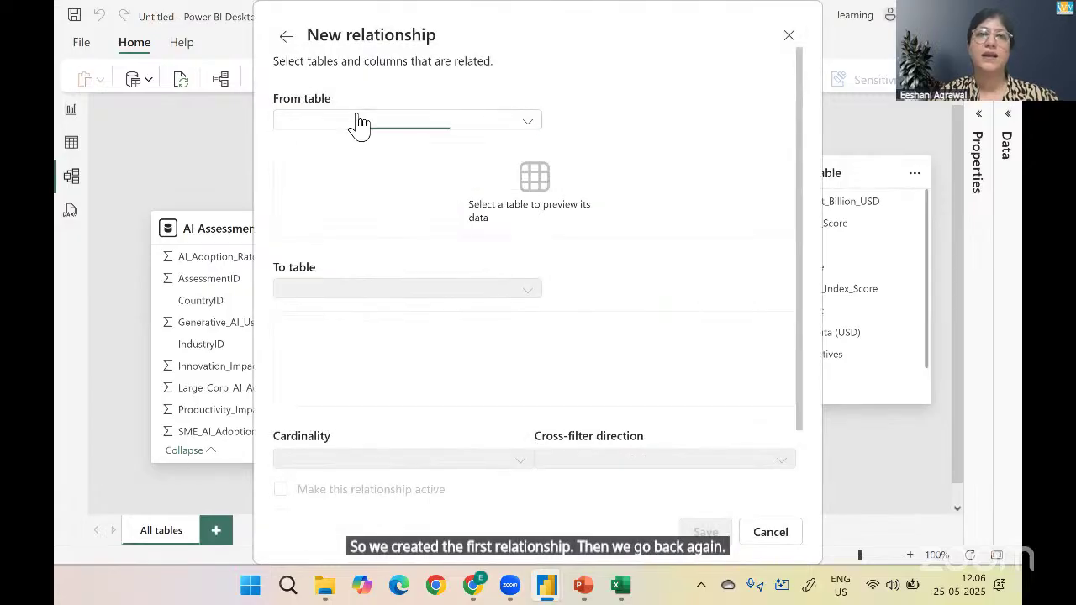
click(355, 122)
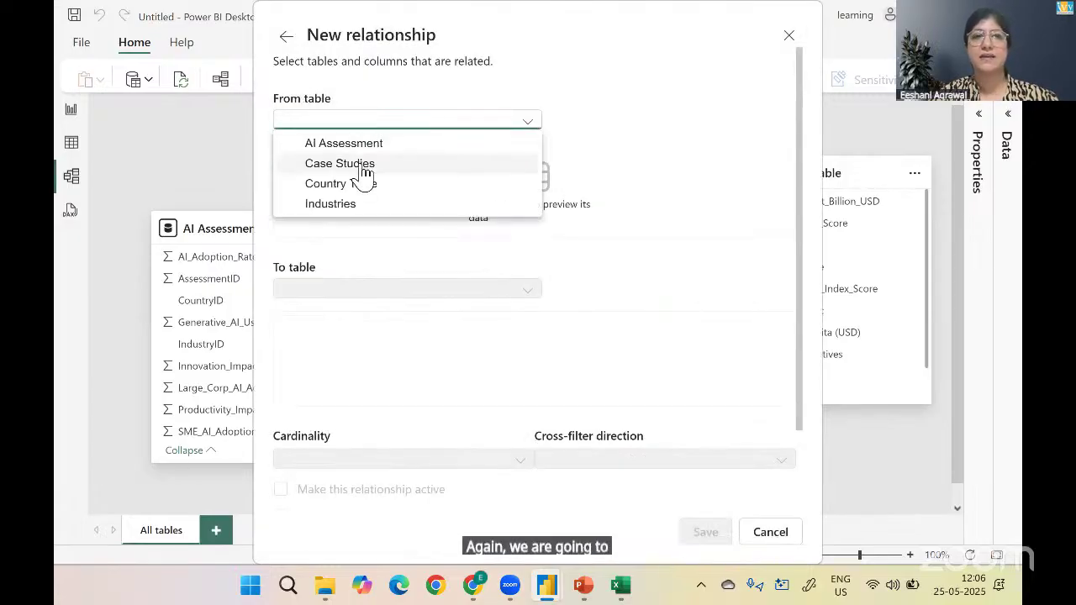
click(362, 148)
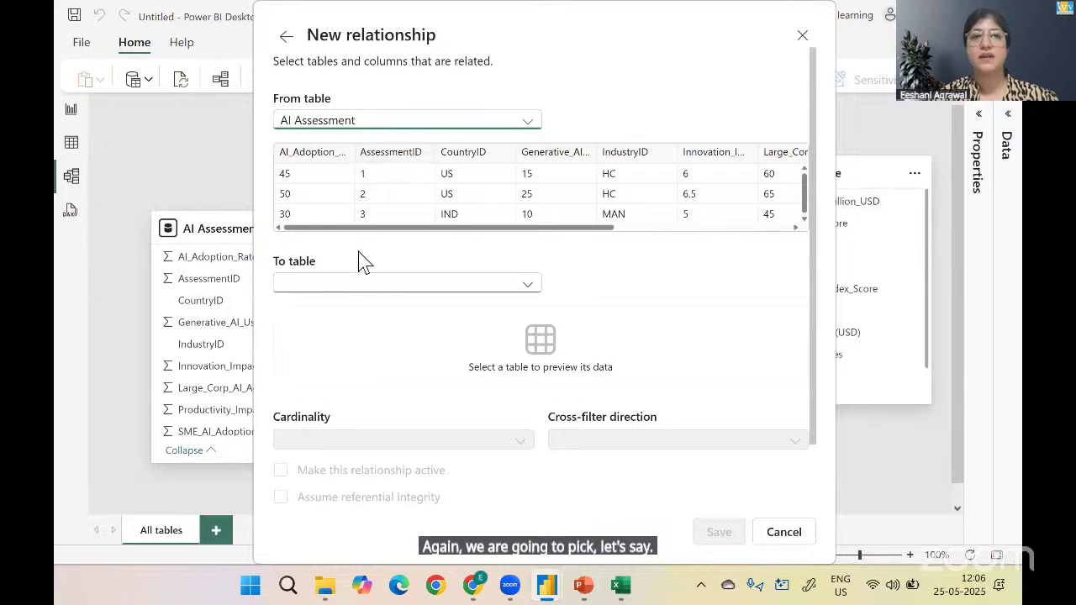
click(357, 286)
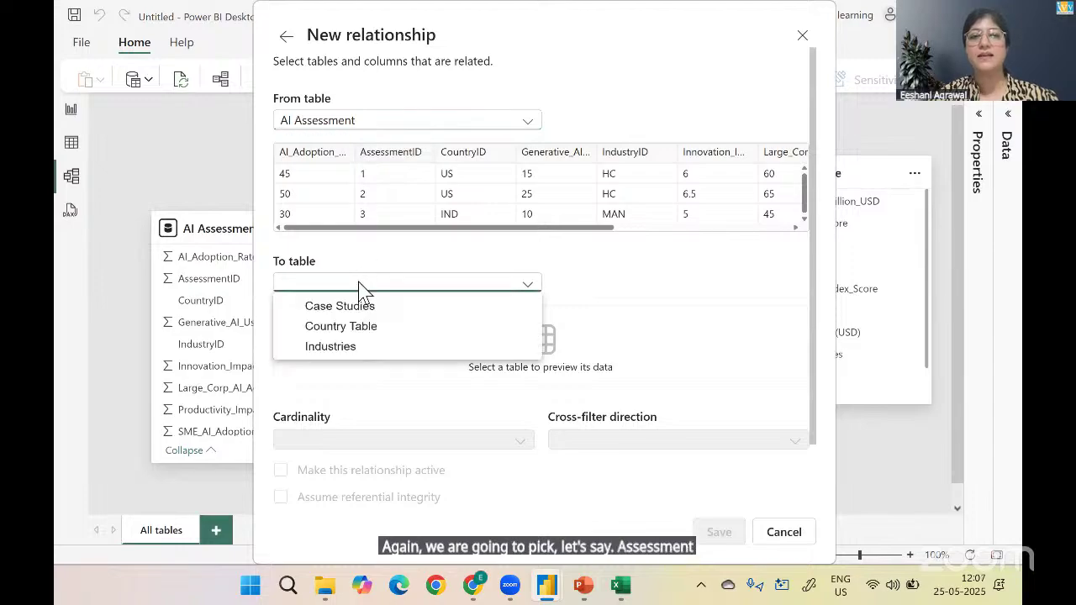
click(354, 351)
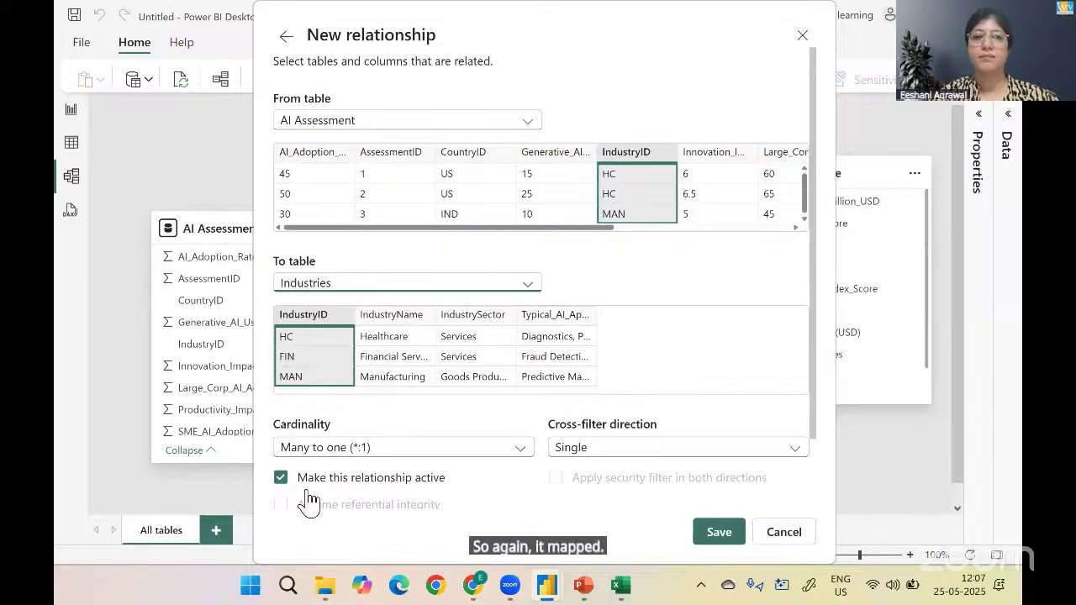
click(713, 538)
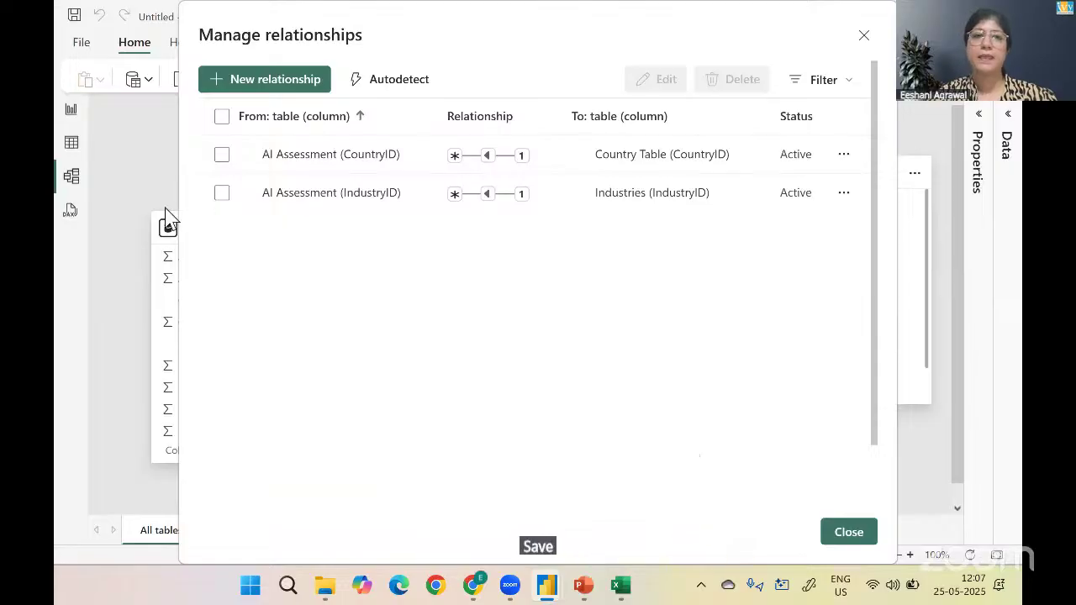
Create an active many-to-one relationship from Case Studies to Country Table on CountryID with single cross-filter direction
click(284, 80)
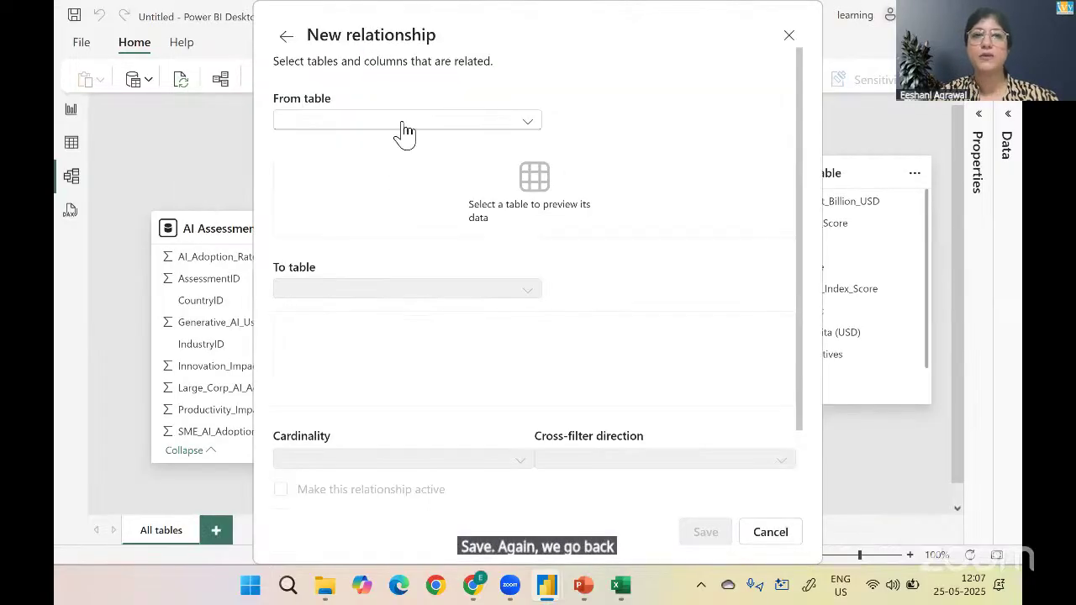
click(402, 123)
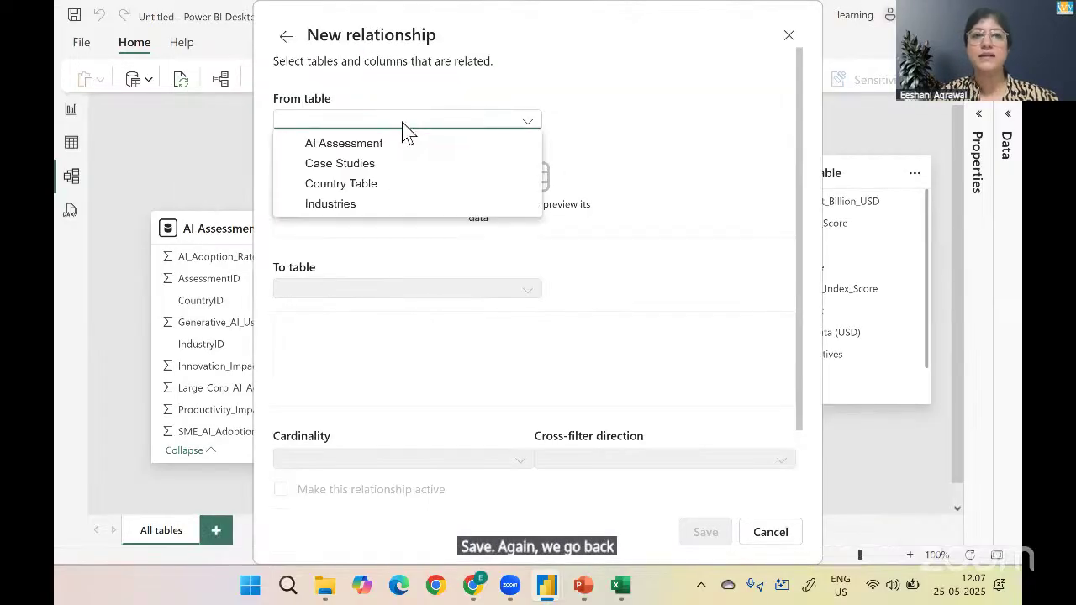
click(373, 164)
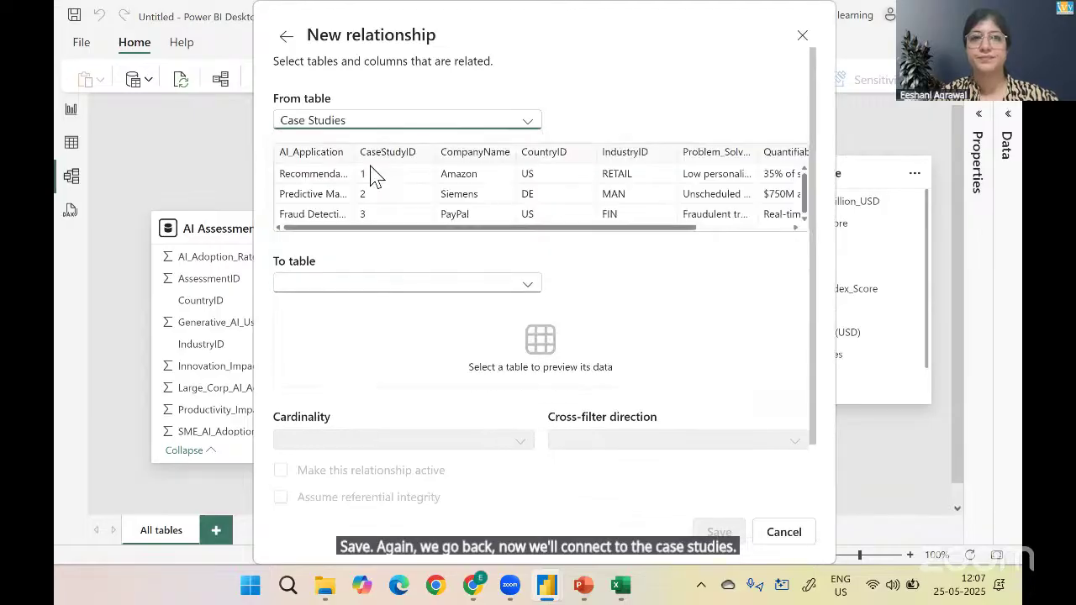
click(364, 284)
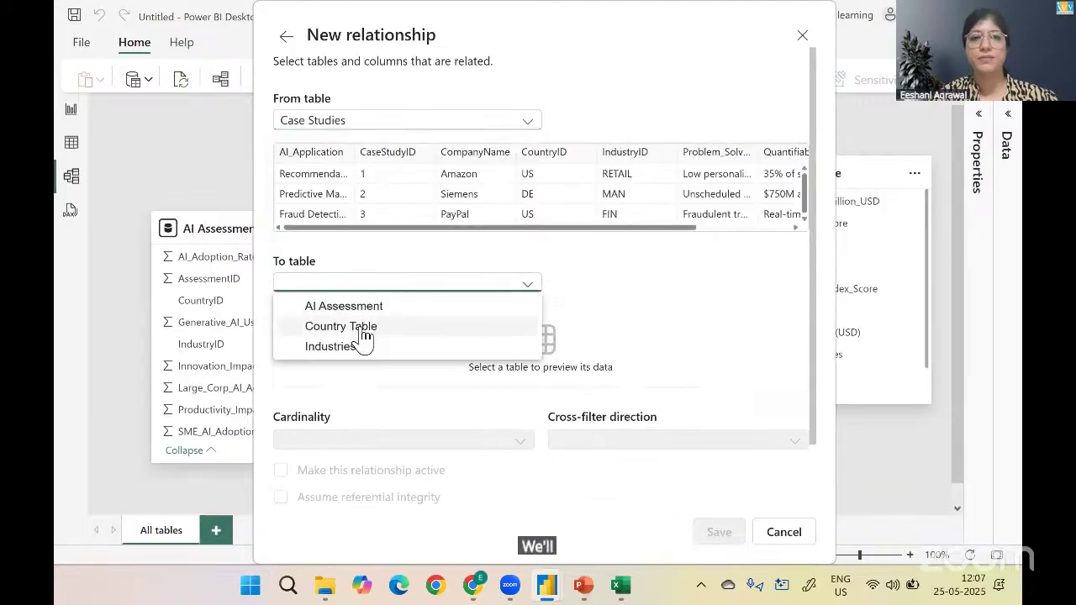
click(361, 329)
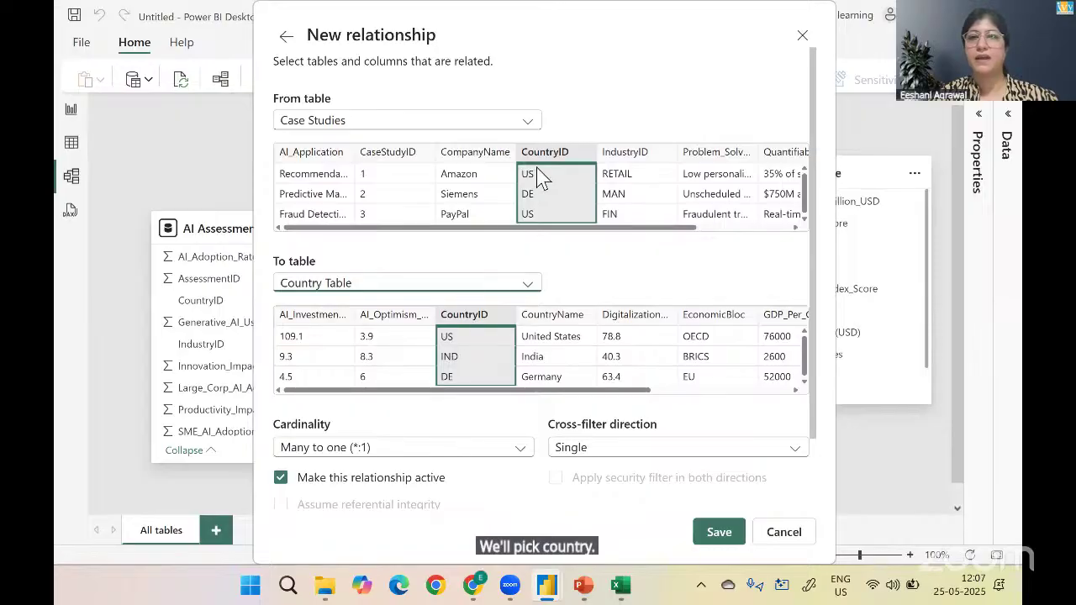
click(719, 532)
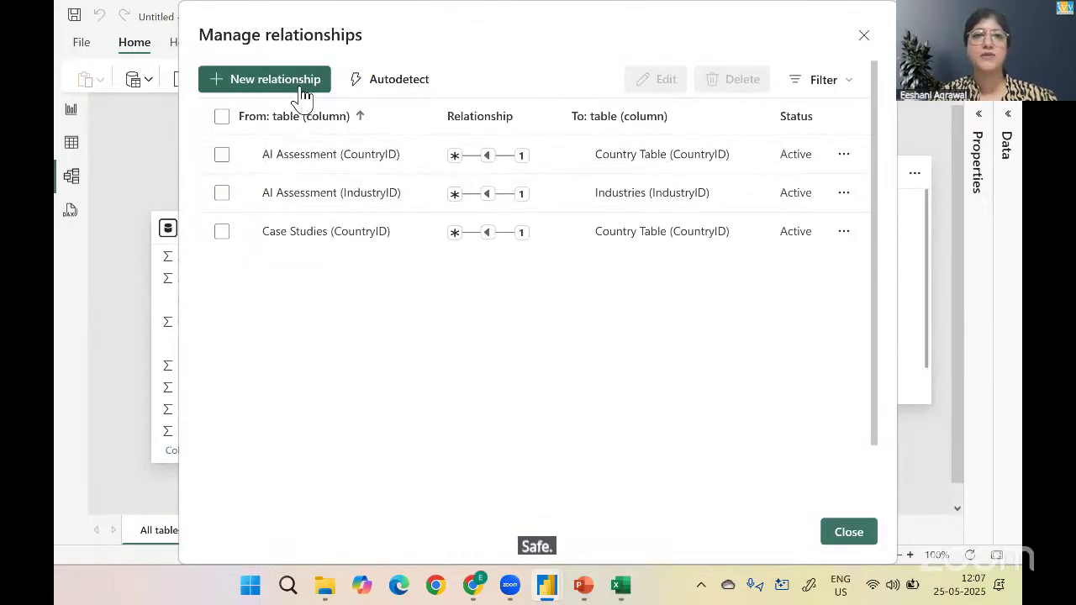
Create an active many-to-one relationship from Case Studies to Industries on IndustryID and return to the model diagram
click(301, 89)
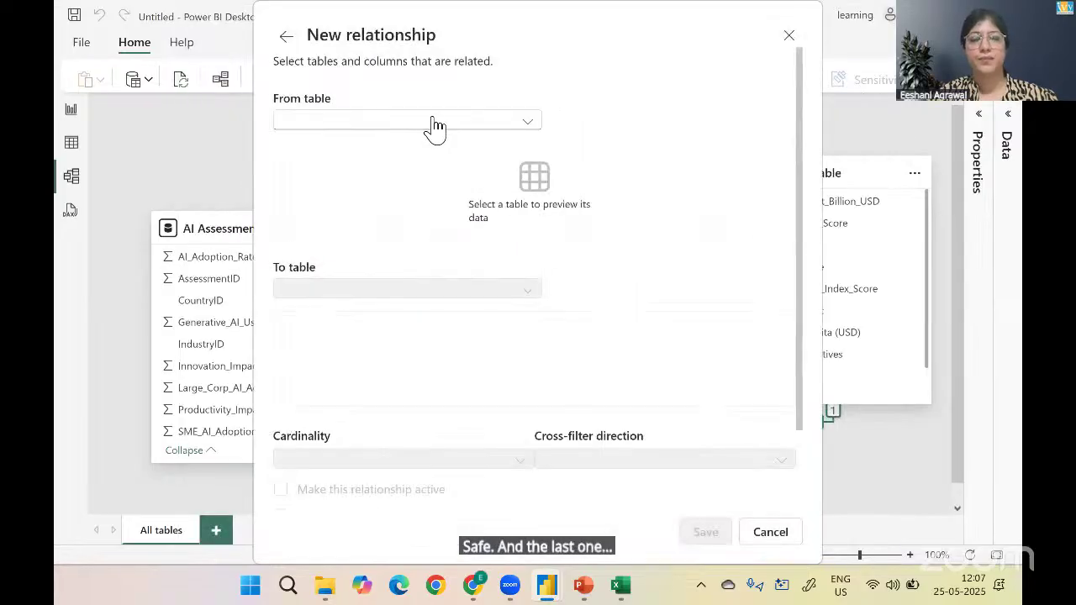
click(434, 123)
click(392, 165)
click(399, 290)
click(372, 351)
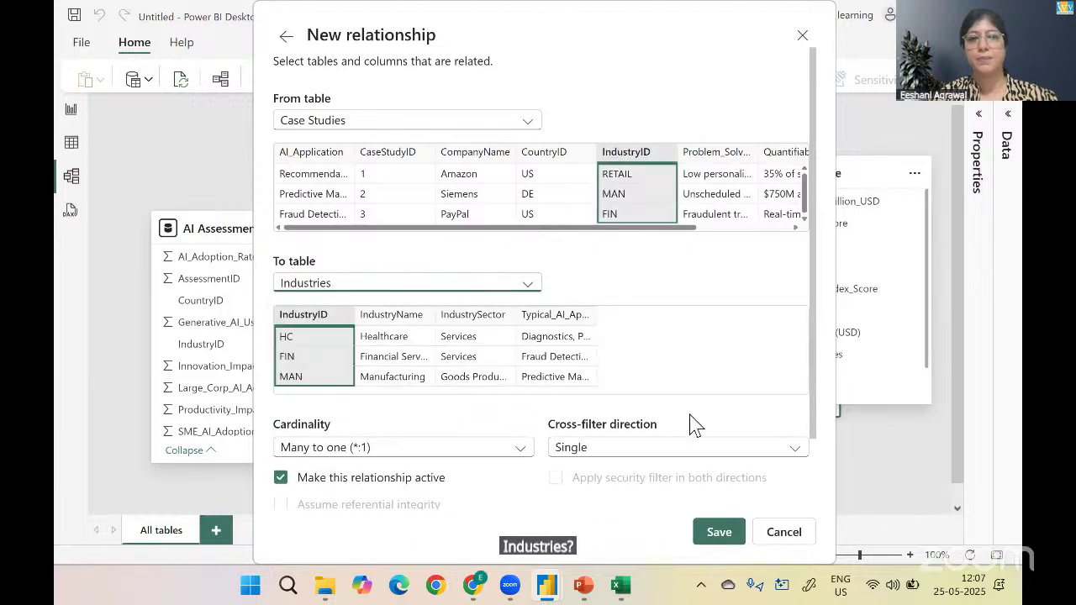
click(719, 532)
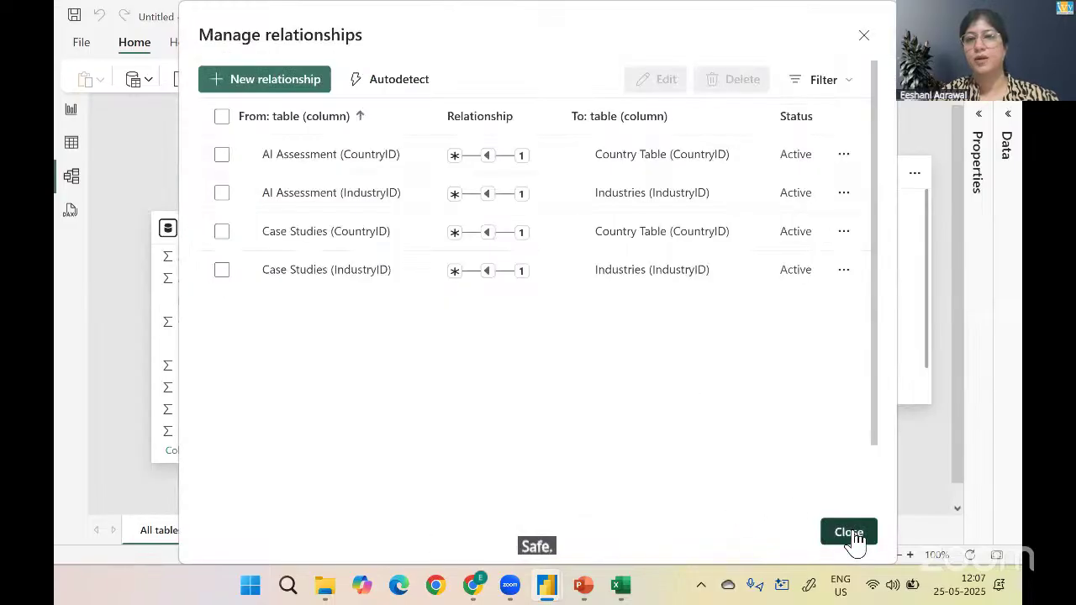
click(849, 532)
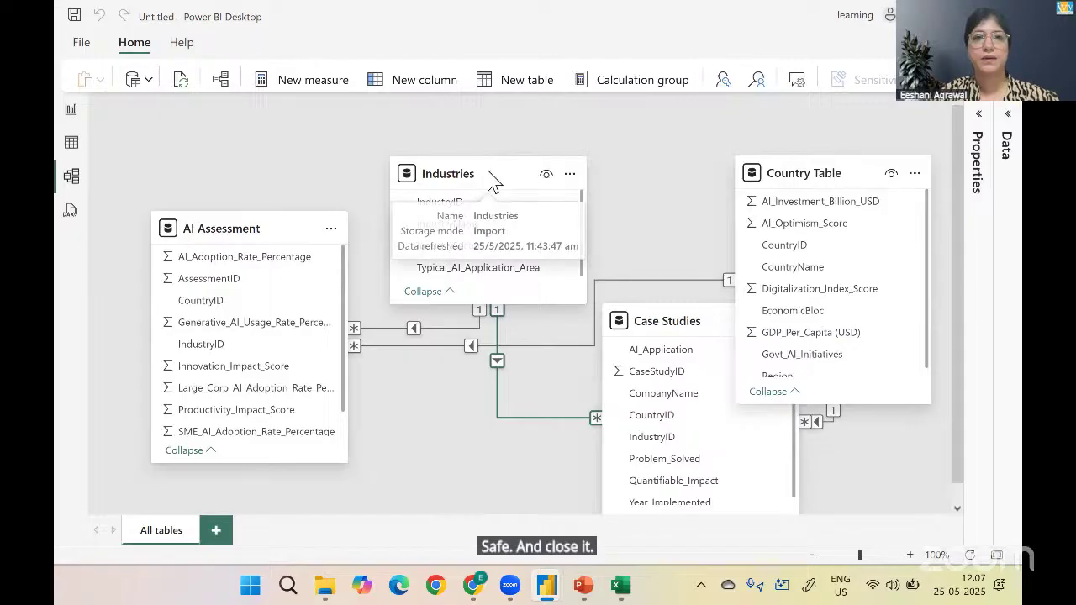
Spread out the diagram cards, with Country Table between AI Assessment and Case Studies and Industries below them
drag(490, 174, 177, 181)
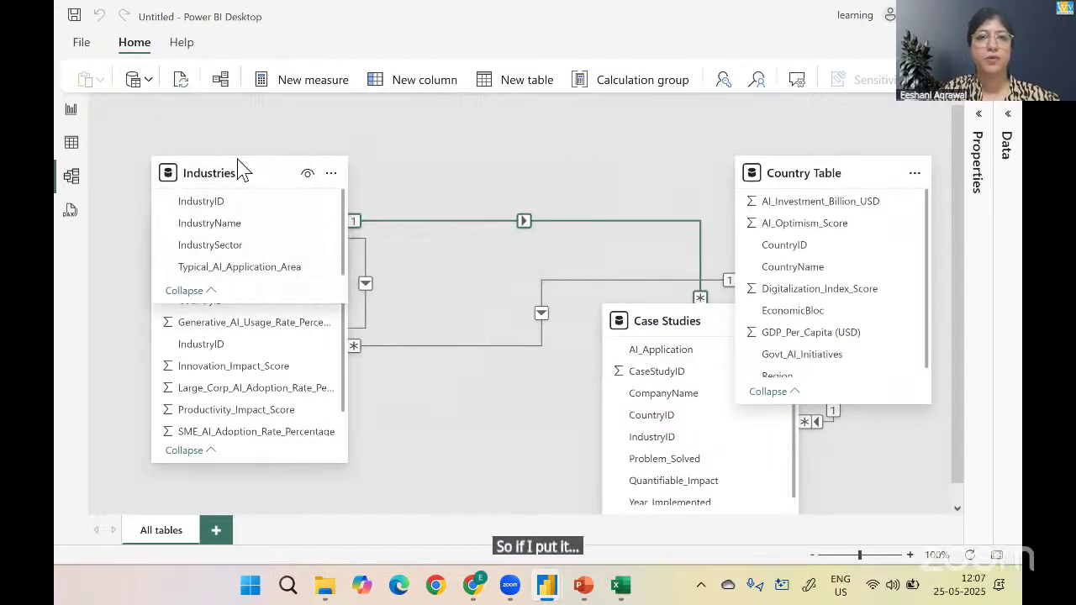
click(813, 555)
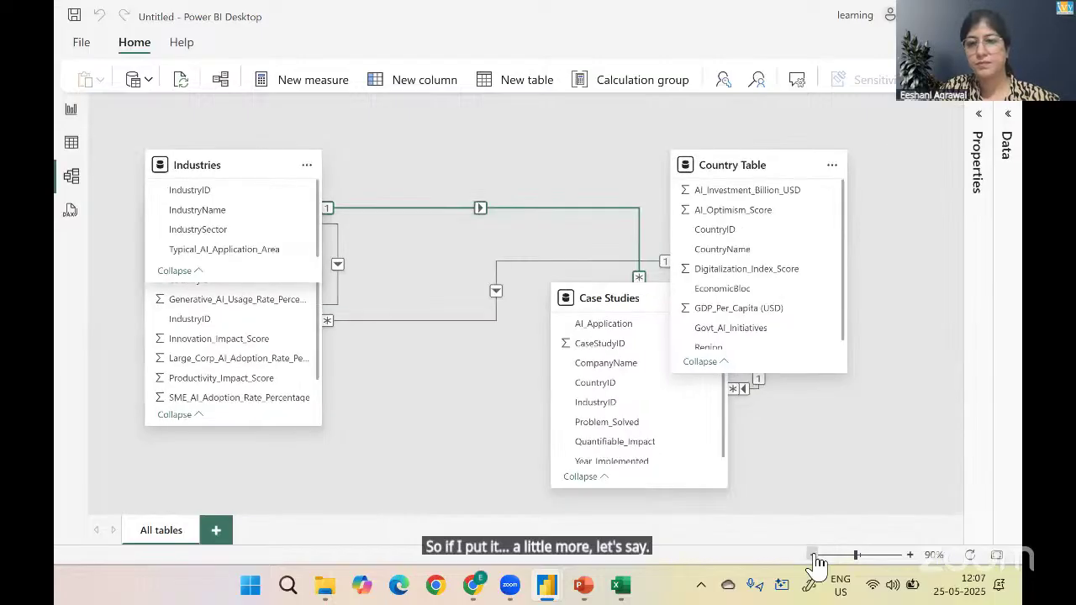
click(813, 556)
click(813, 556)
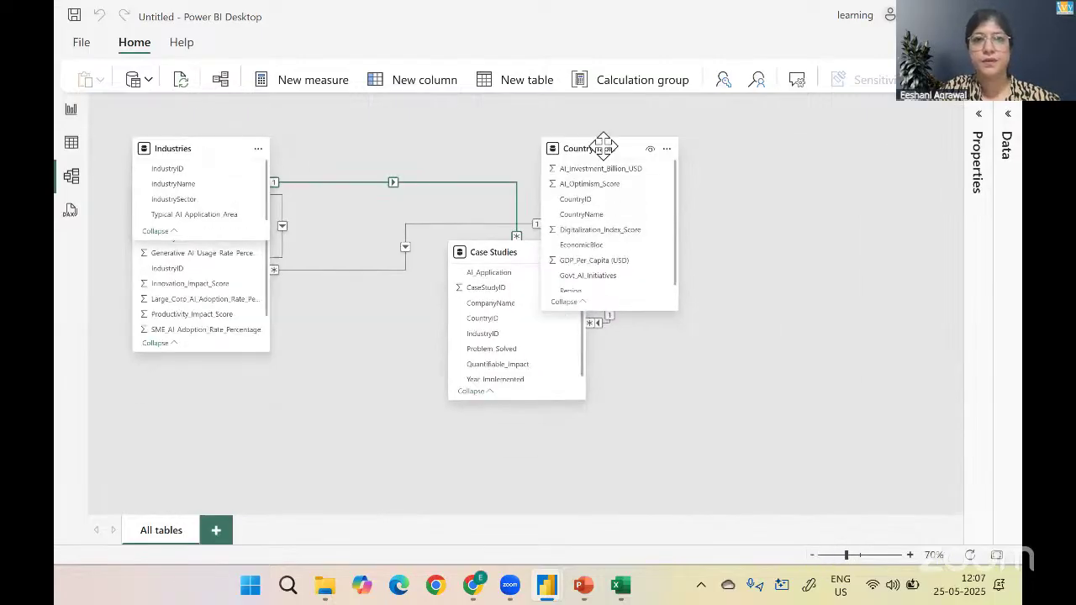
drag(608, 149, 828, 217)
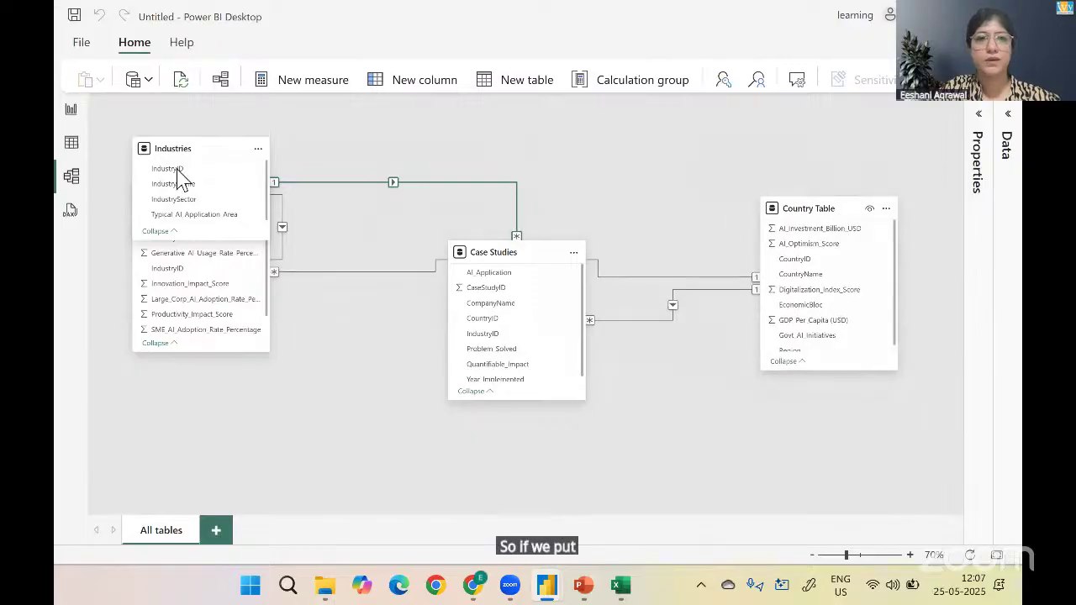
drag(314, 119, 321, 408)
drag(515, 246, 890, 139)
drag(807, 214, 643, 137)
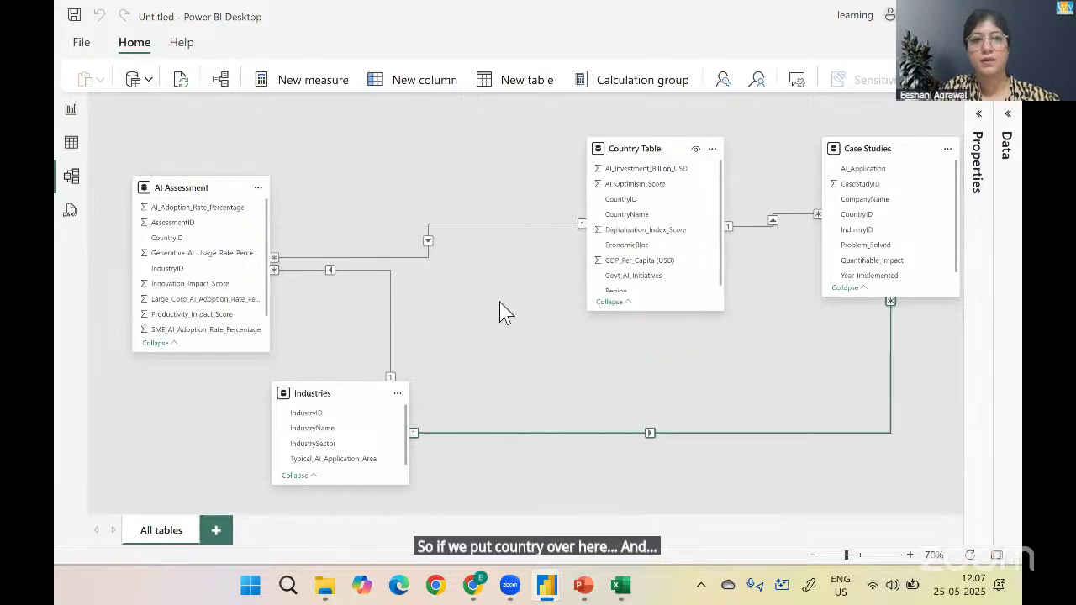
Line up the Industries and Country Table cards one above the other, midway between AI Assessment and Case Studies
drag(345, 396, 509, 378)
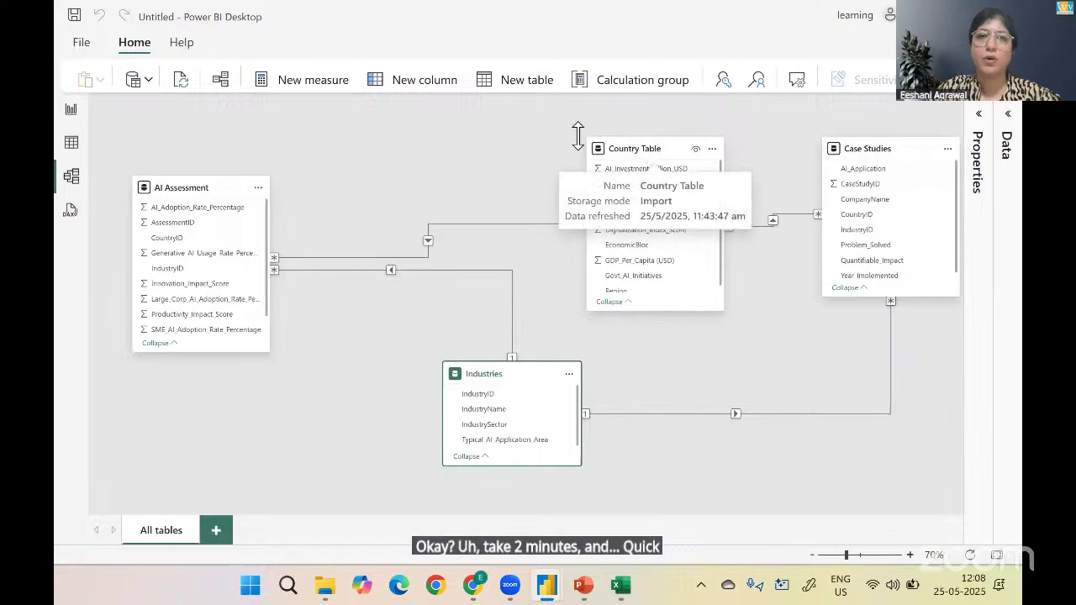
right_click(518, 130)
click(632, 141)
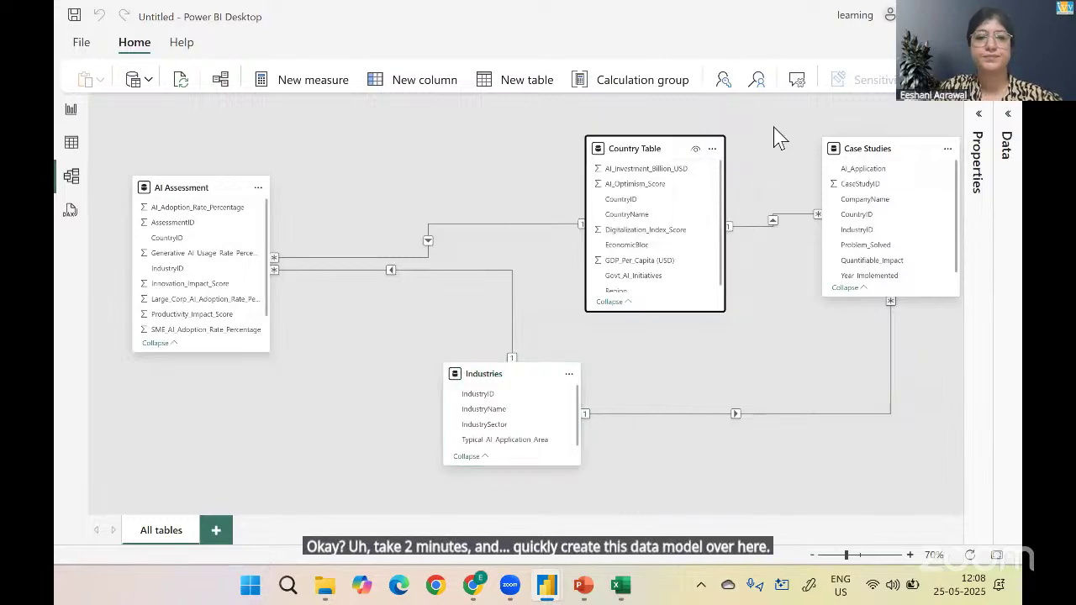
drag(632, 141, 516, 138)
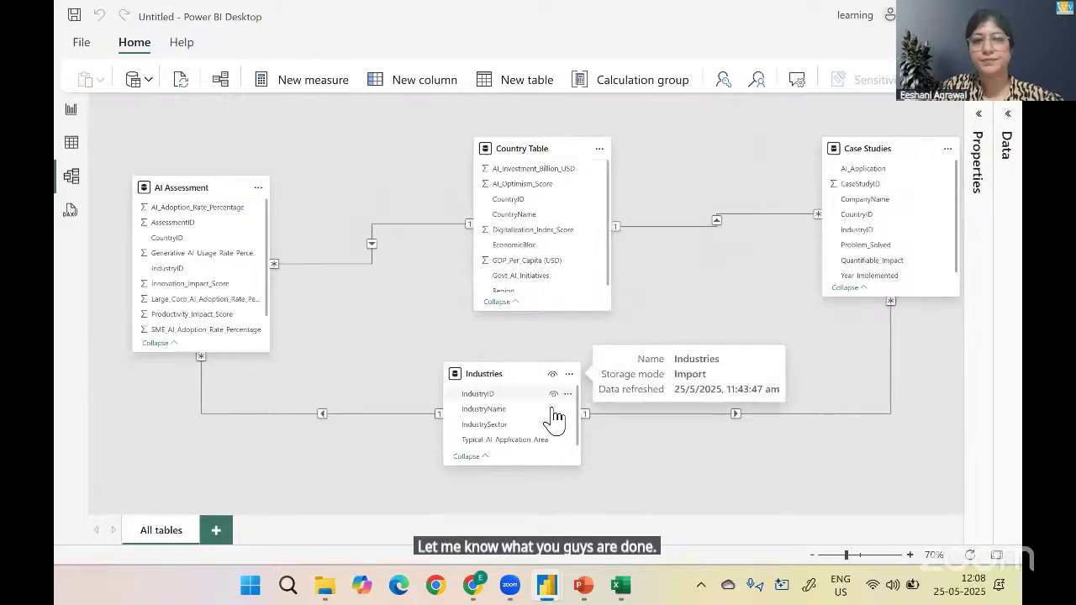
Move the Industries card beneath Country Table, shorten the Country Table card to three fields, and shift it slightly toward AI Assessment
right_click(584, 425)
click(492, 371)
drag(490, 371, 526, 390)
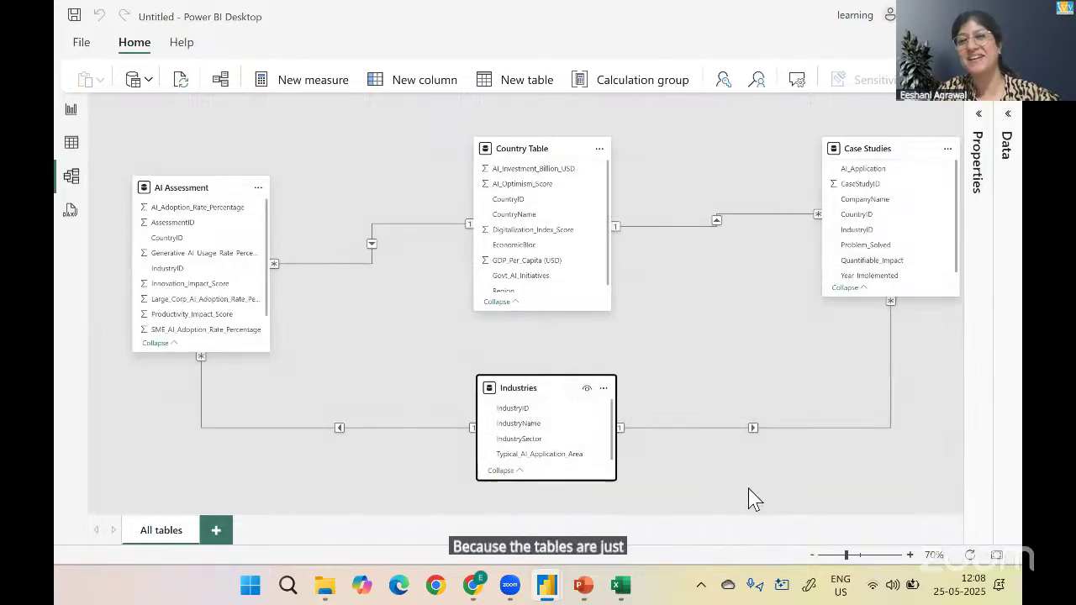
drag(544, 309, 548, 223)
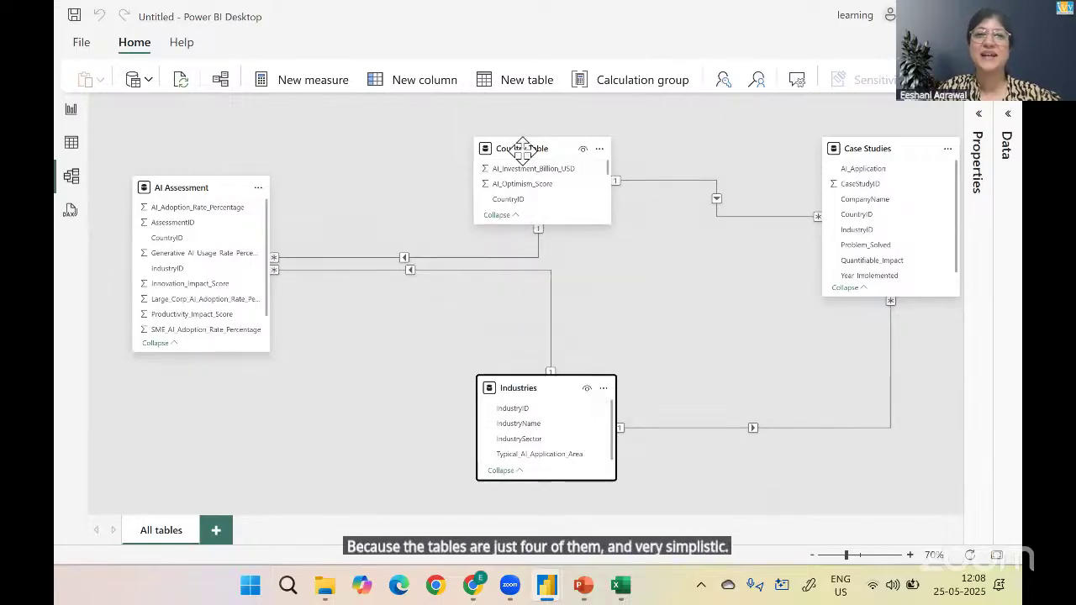
drag(520, 148, 478, 148)
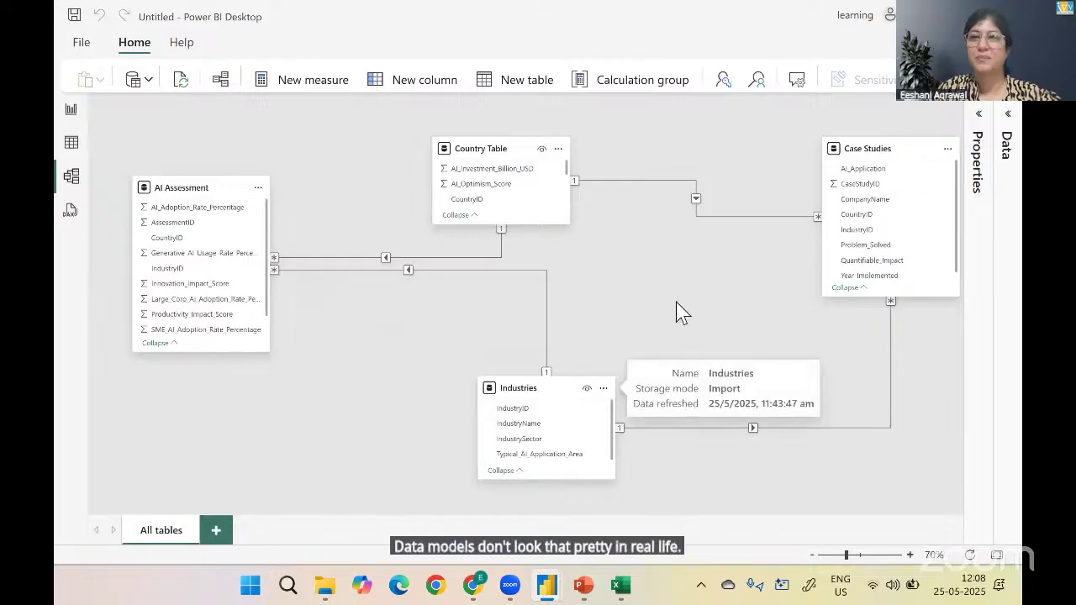
Move the Case Studies card closer to Country Table and slightly lower in the model diagram
right_click(769, 211)
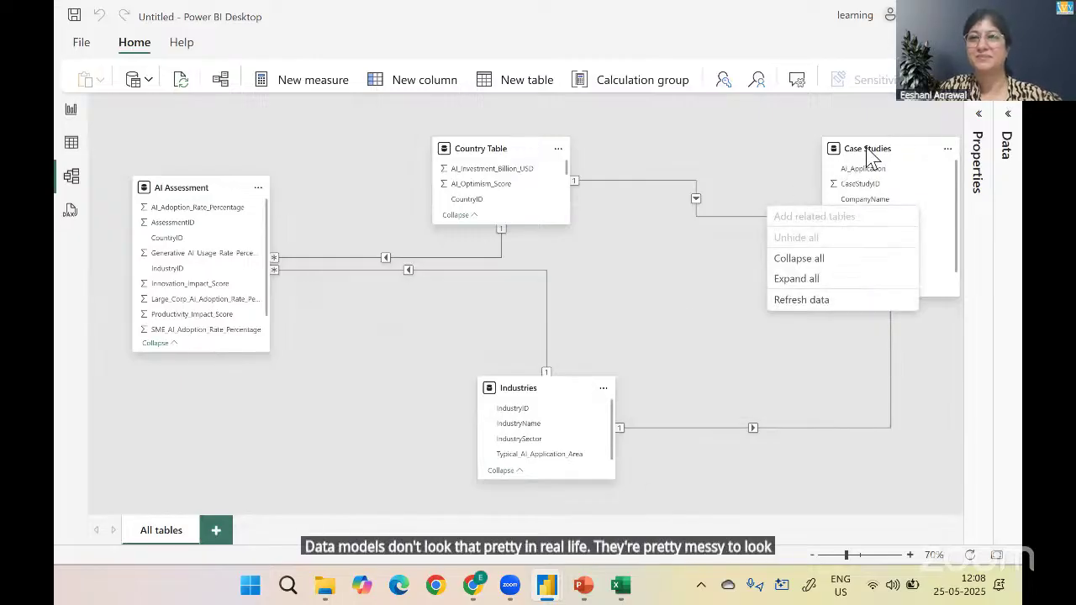
click(870, 157)
drag(870, 156, 792, 172)
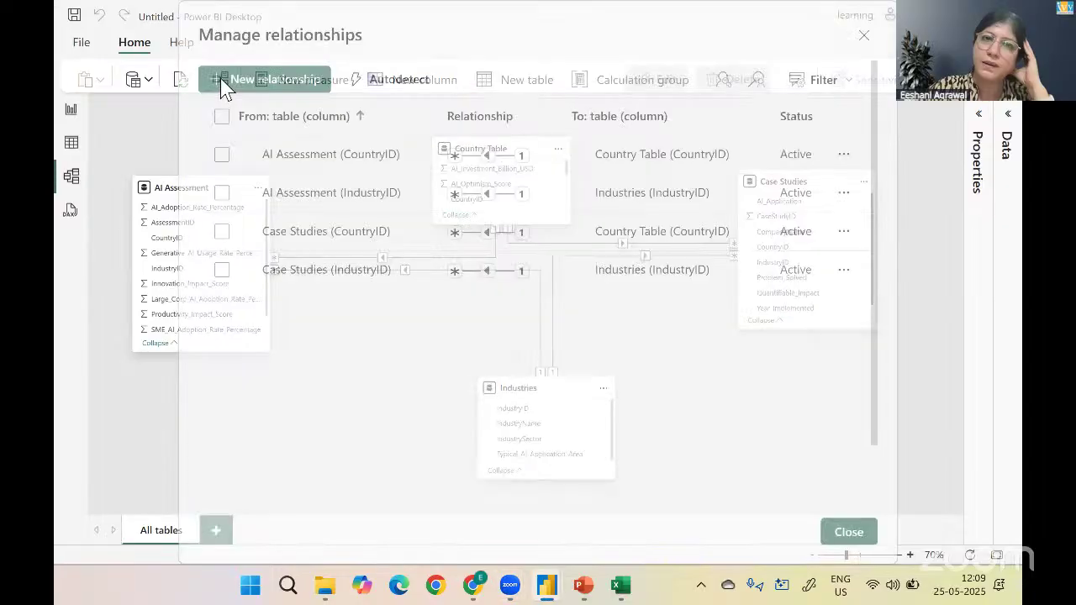
Review the list of all relationships in the model and close it
click(221, 82)
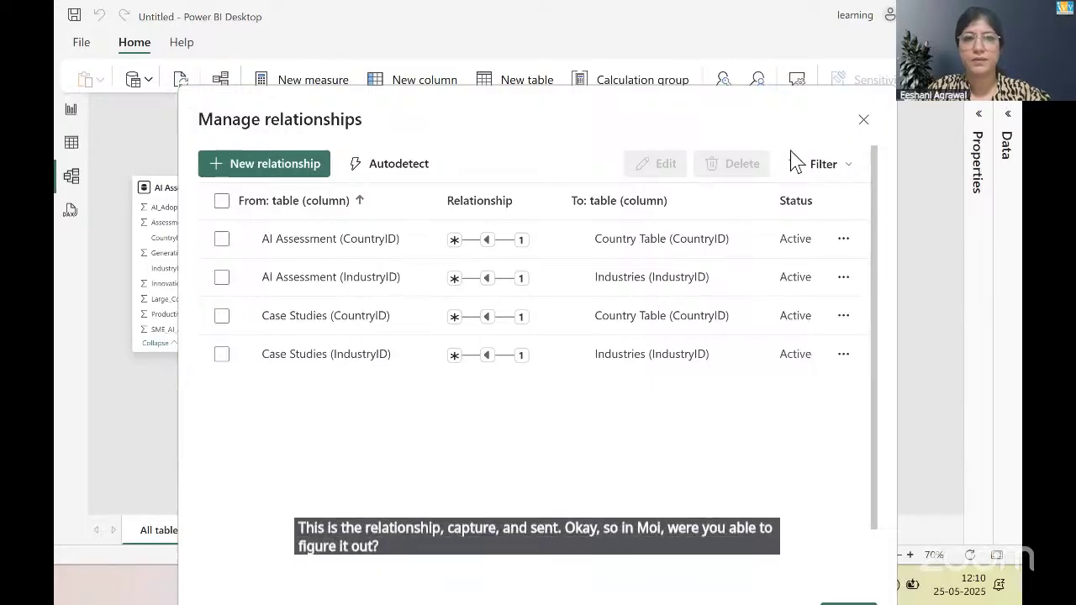
click(866, 122)
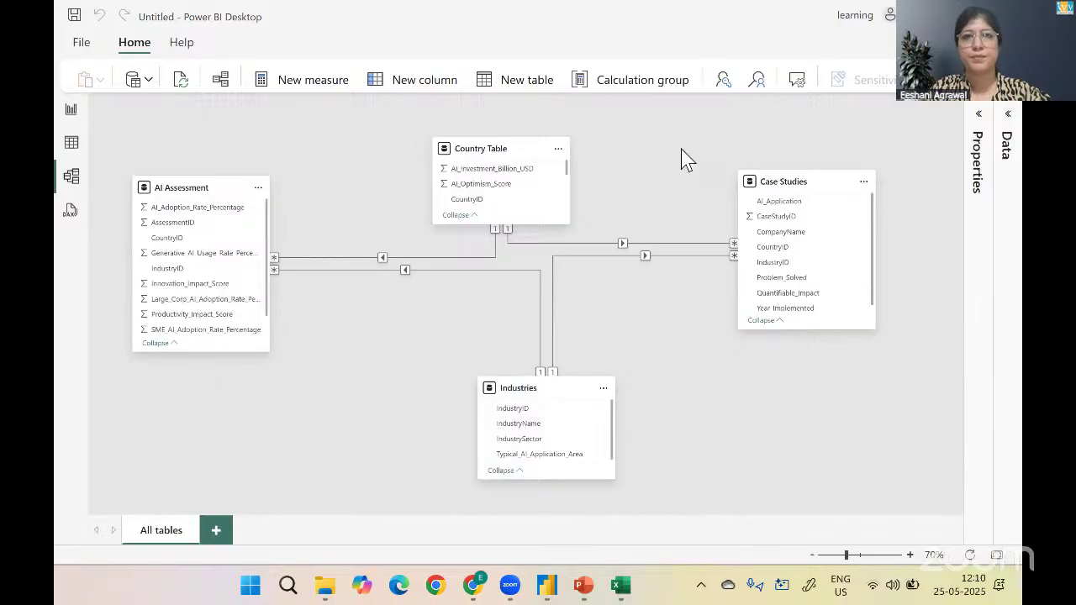
click(510, 94)
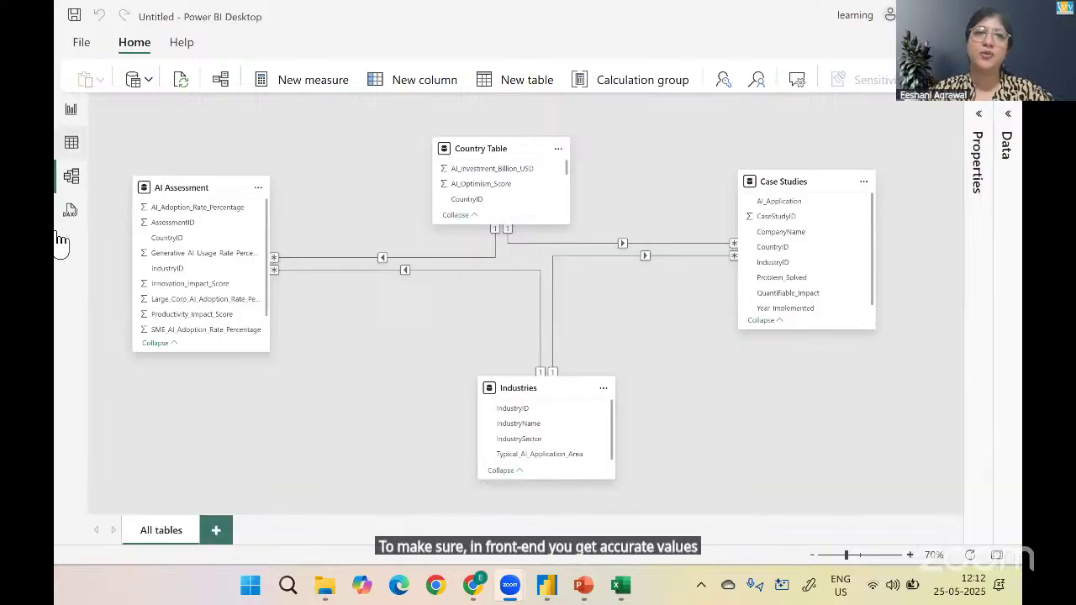
Show the untitled file's report view and switch to the finished Ivy-AI Tool Adoption report
click(72, 109)
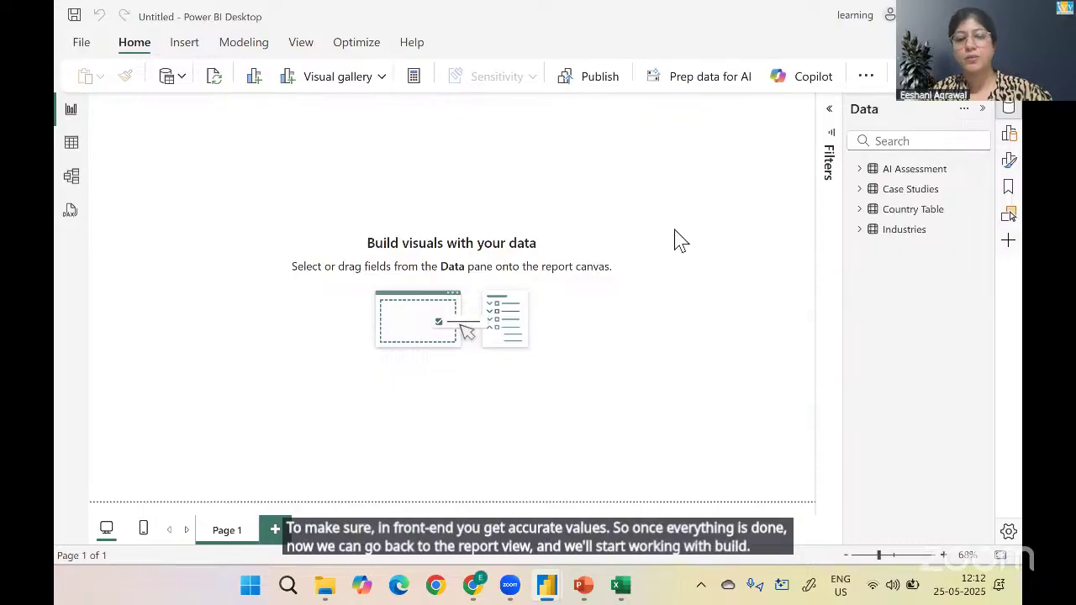
key(alt+Tab)
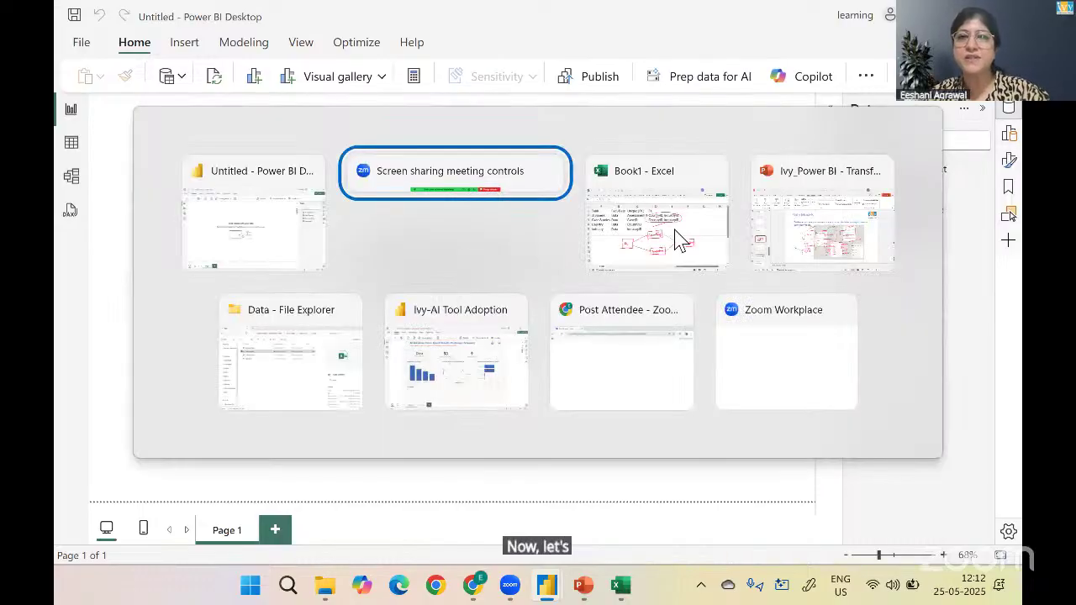
key(alt+Tab)
key(alt+Tab)
key(alt+Tab)
key(alt+Tab)
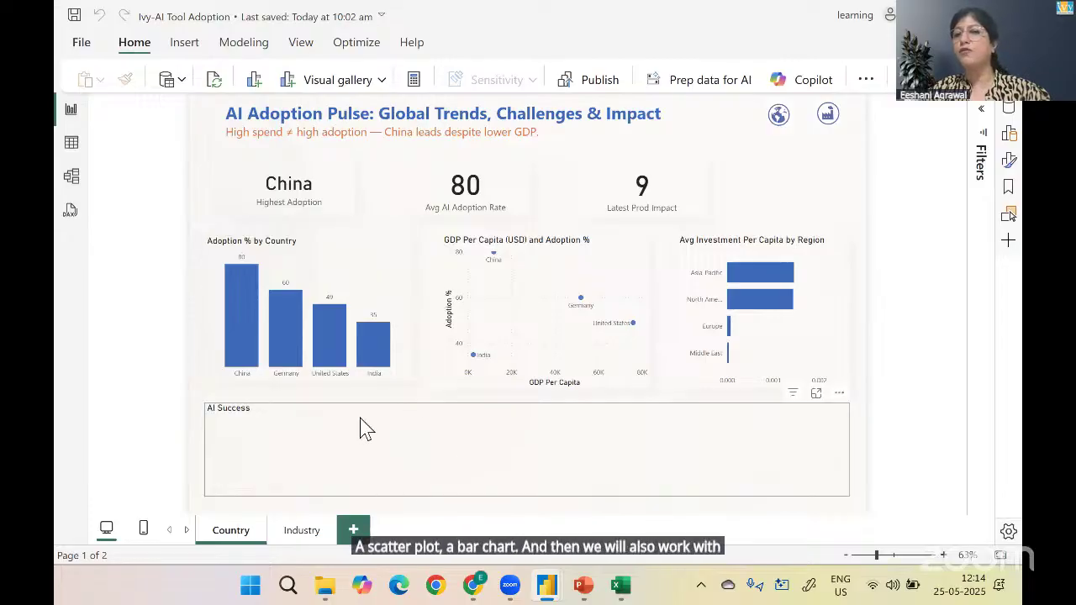
Examine how the cards and AI Success list respond to each country in the Adoption % by Country chart, and clear the selection
click(328, 360)
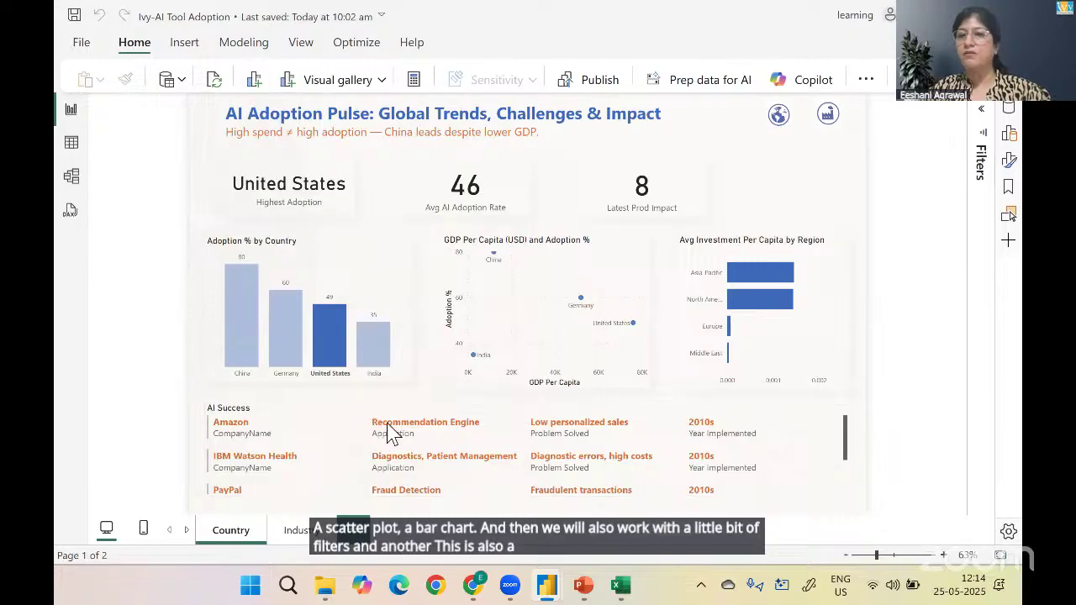
click(286, 361)
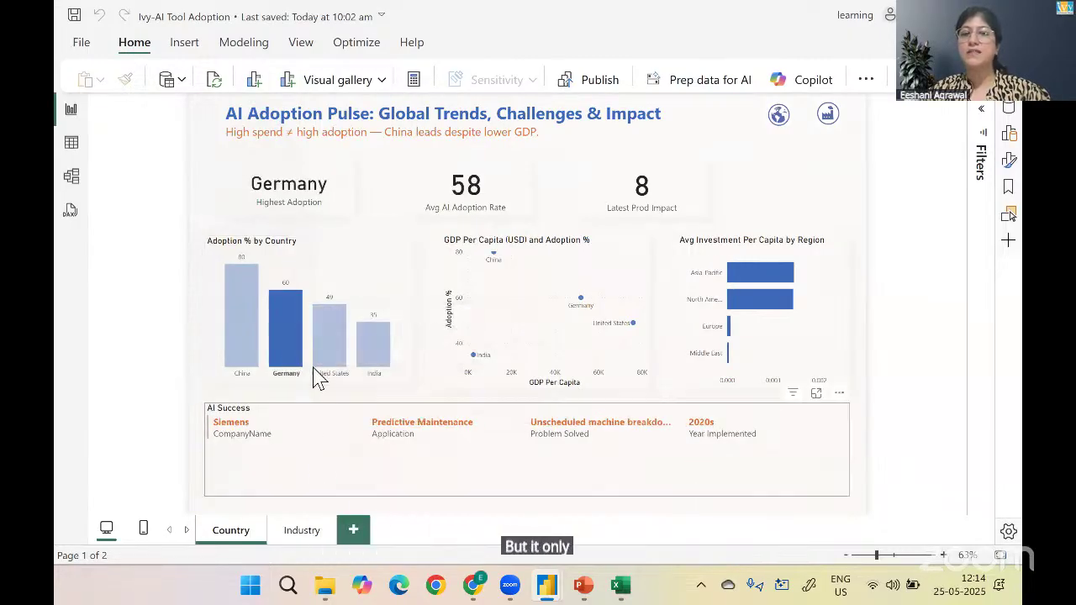
click(370, 348)
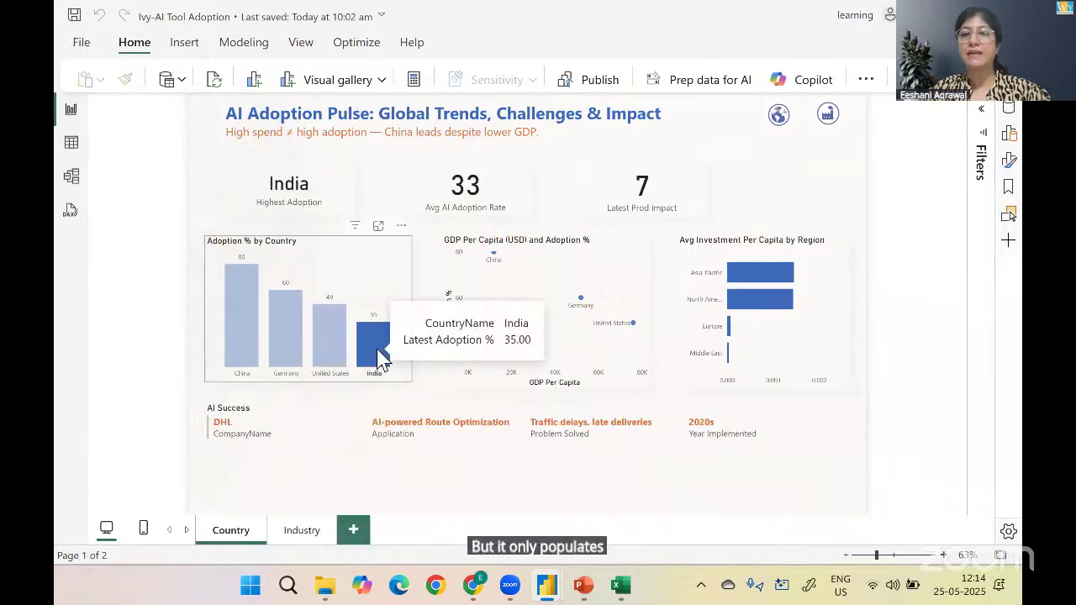
click(243, 334)
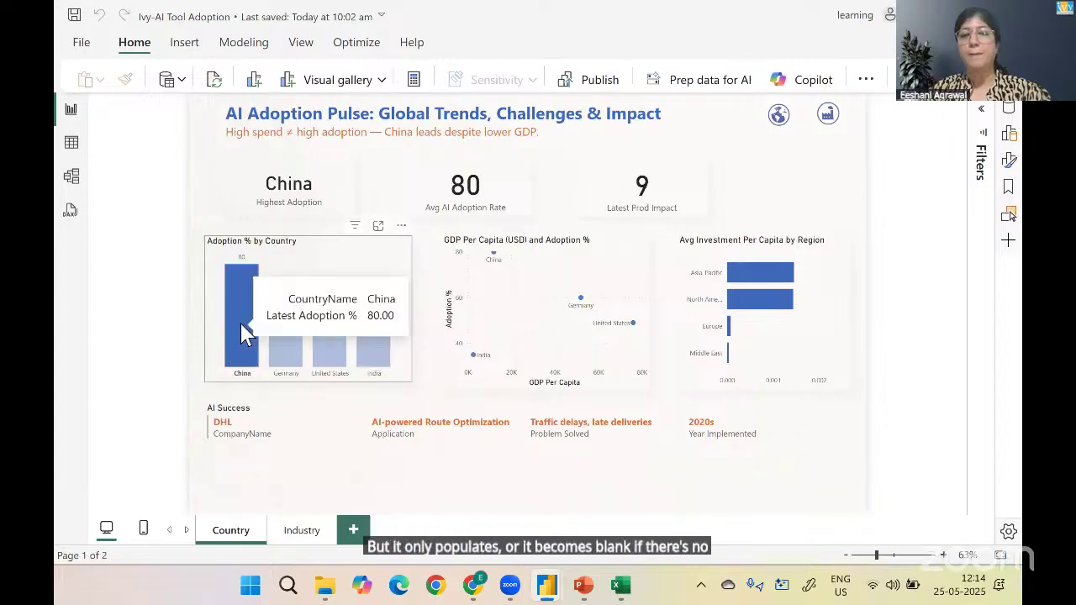
click(326, 349)
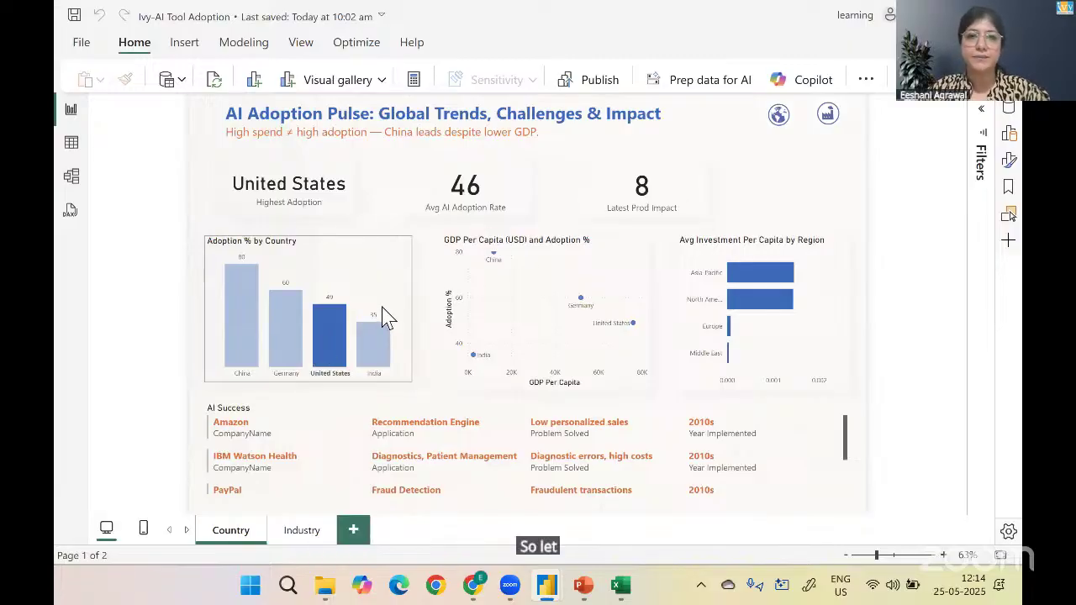
click(347, 339)
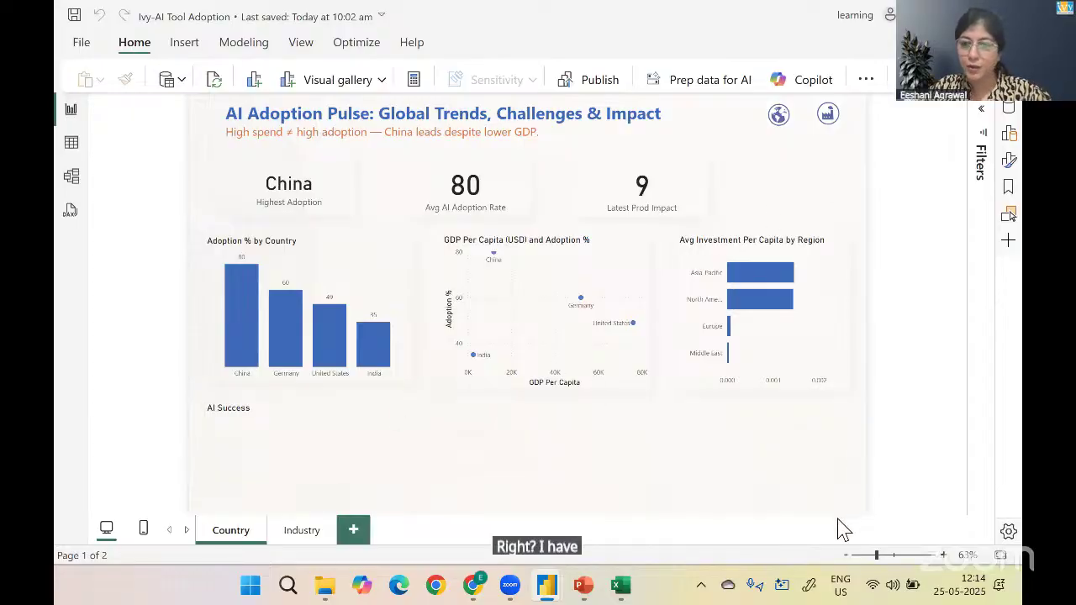
click(846, 555)
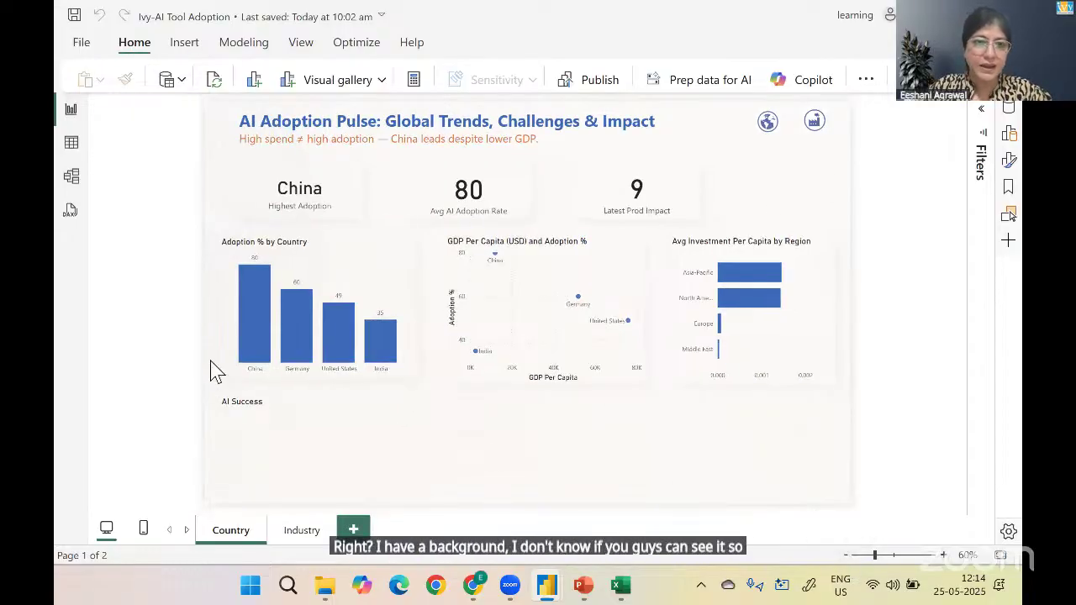
Switch to File Explorer, view the Background image from the May 2025 folder at full window size, and close it
mouse_move(326, 593)
click(324, 504)
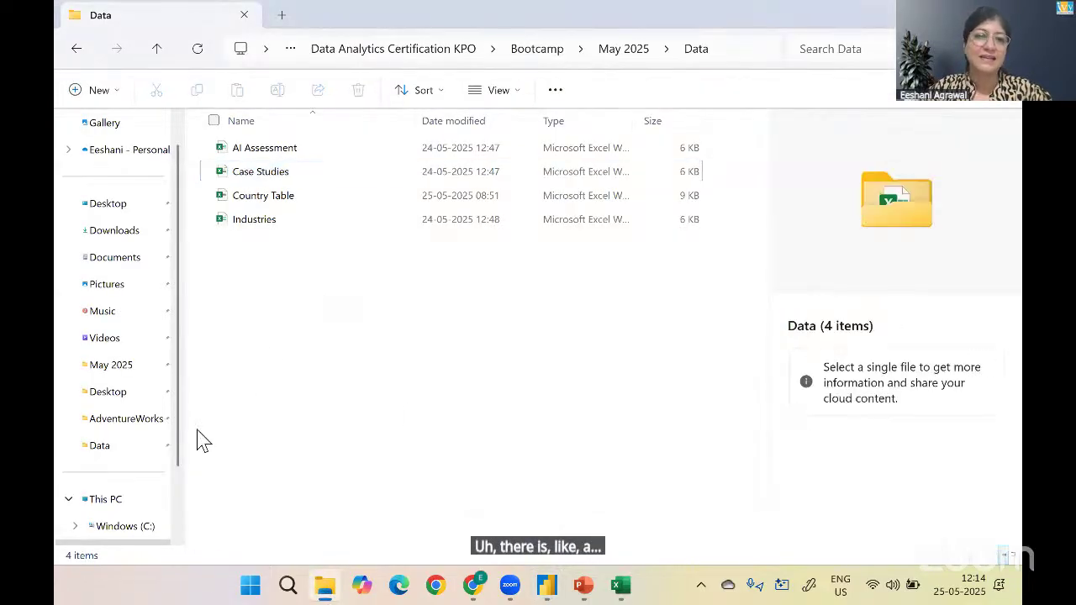
click(124, 375)
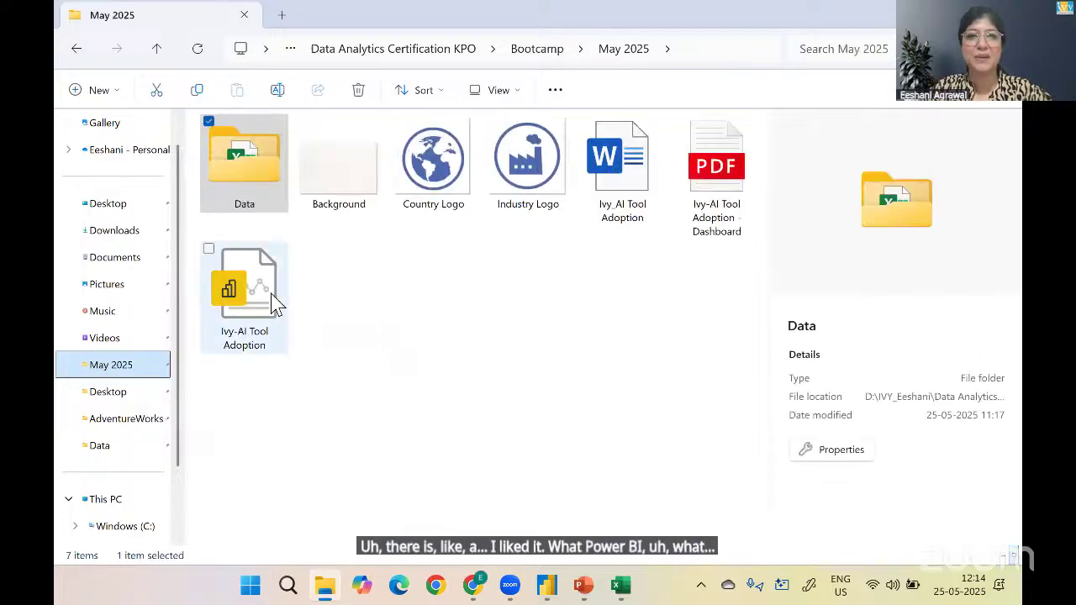
click(349, 191)
double_click(352, 192)
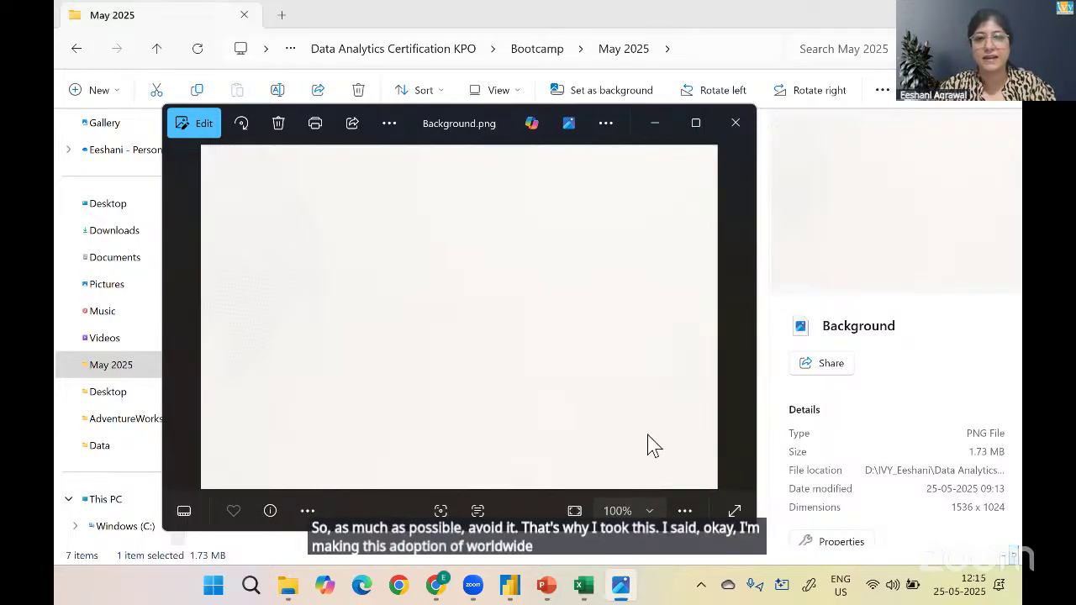
click(695, 123)
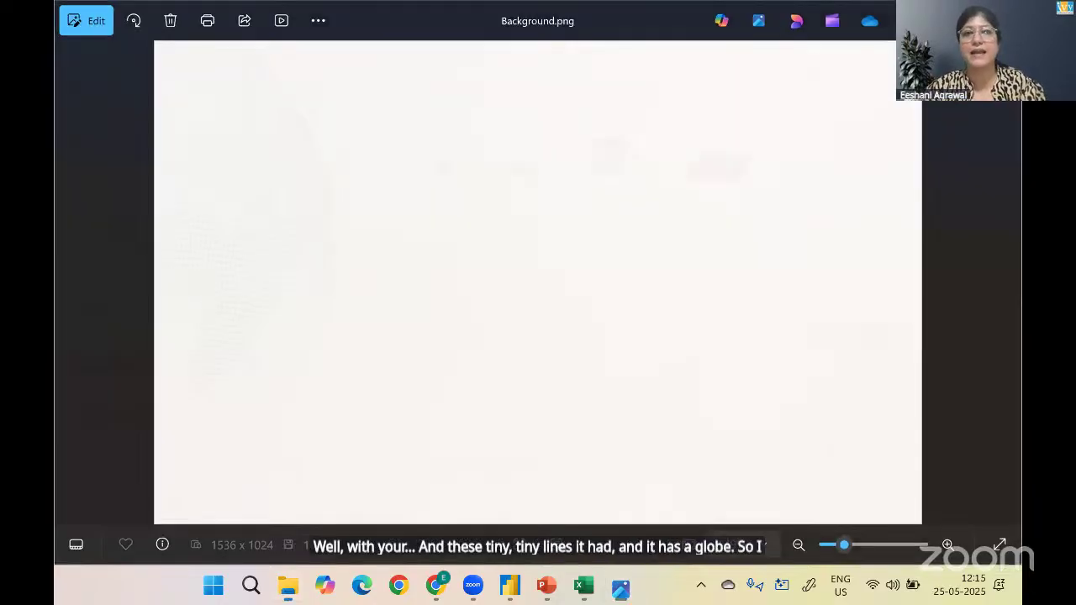
click(1004, 15)
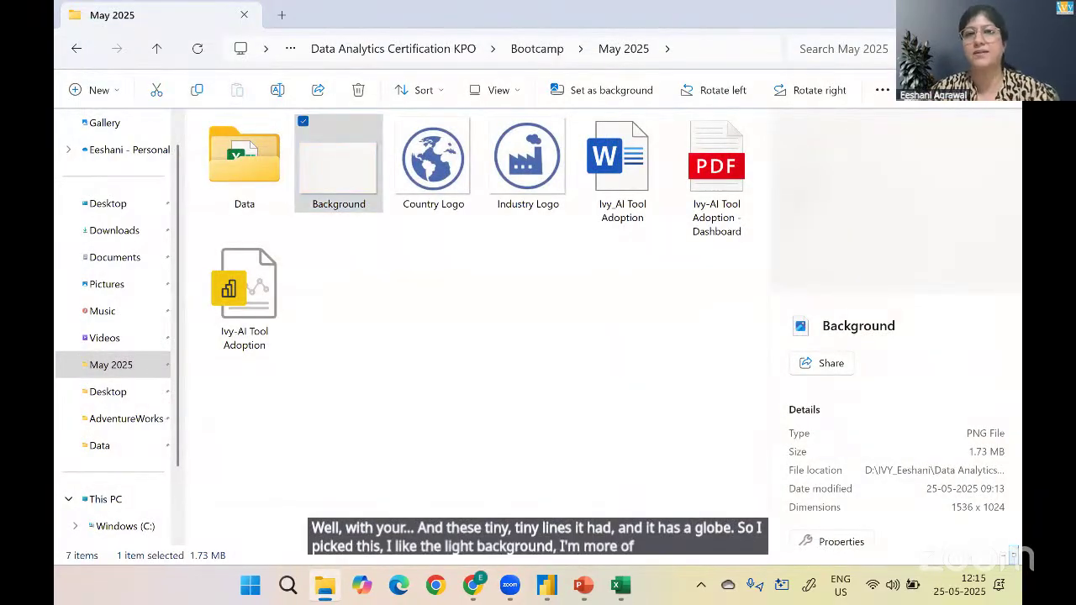
Switch back to the untitled Power BI report and open the canvas background settings for Page 1
key(alt+Tab)
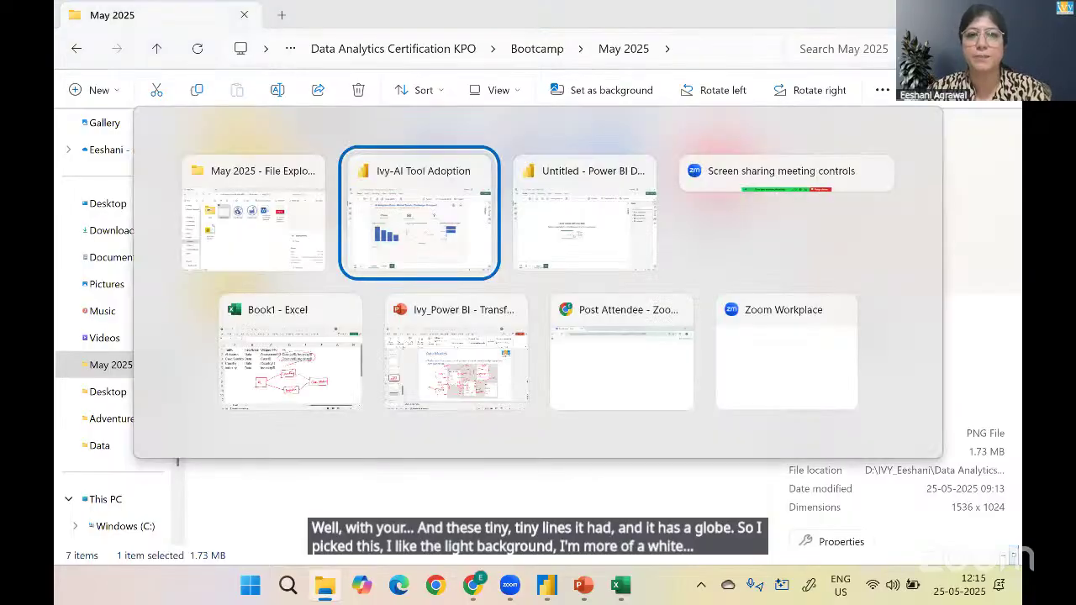
key(alt+Tab)
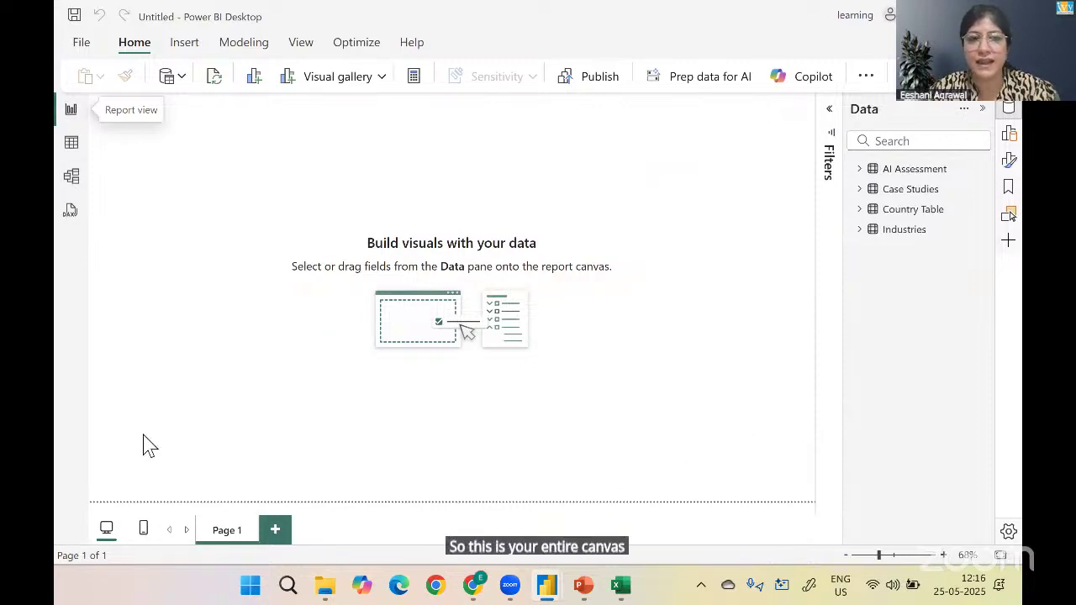
click(1015, 167)
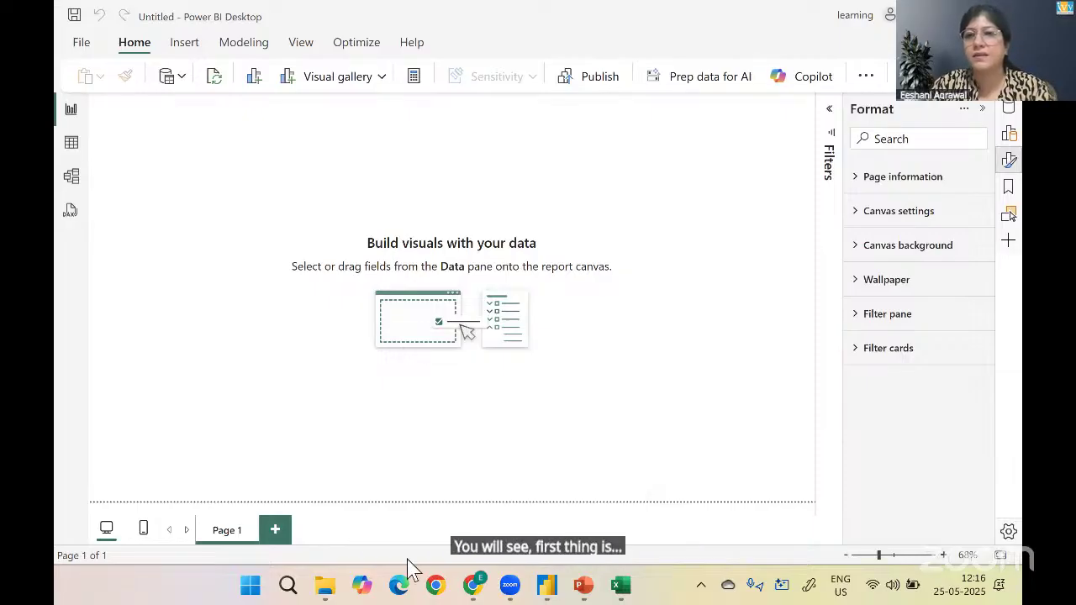
click(922, 252)
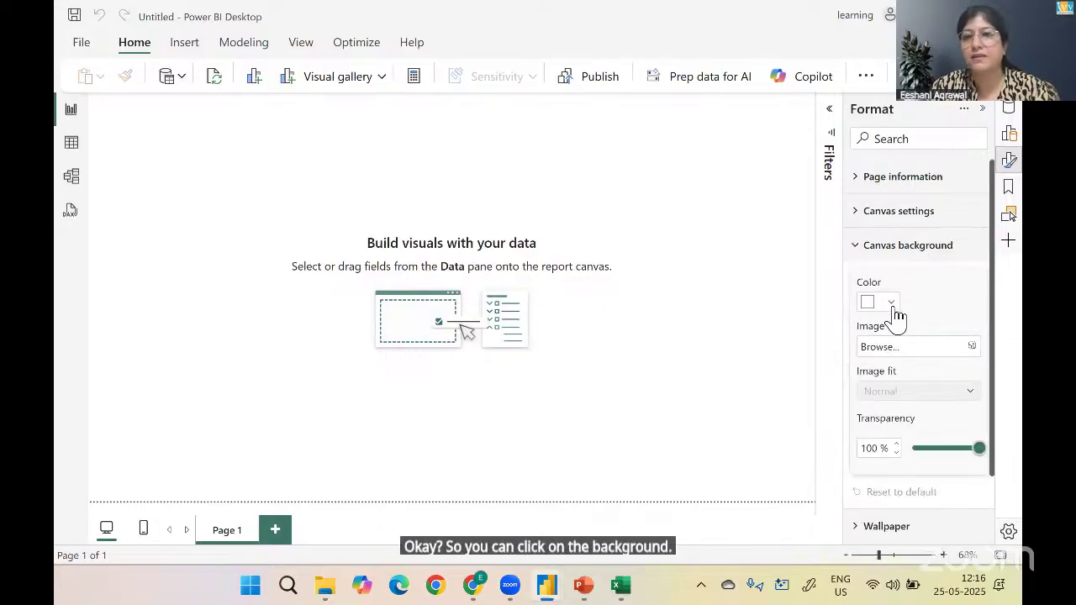
Try grey and light blue as the canvas background, set its transparency to 32%, and return the colour to white
click(867, 302)
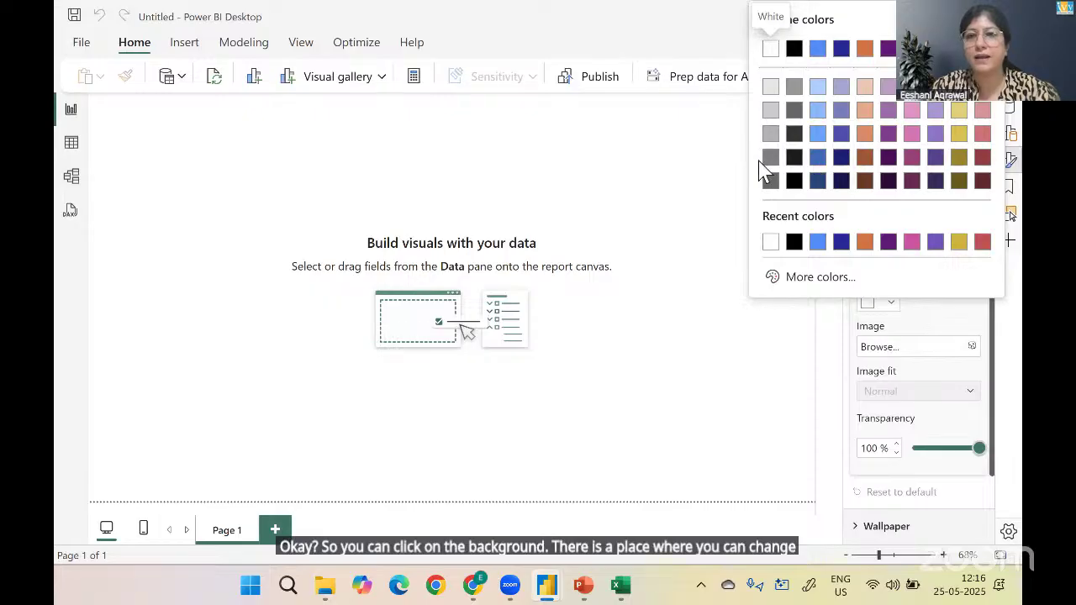
click(770, 137)
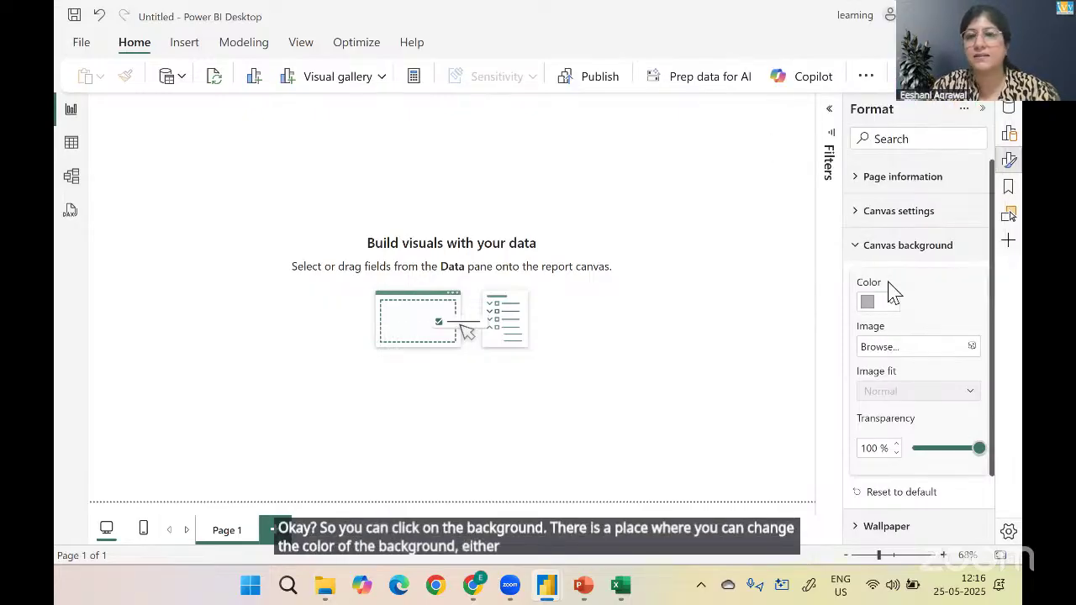
click(891, 305)
click(818, 136)
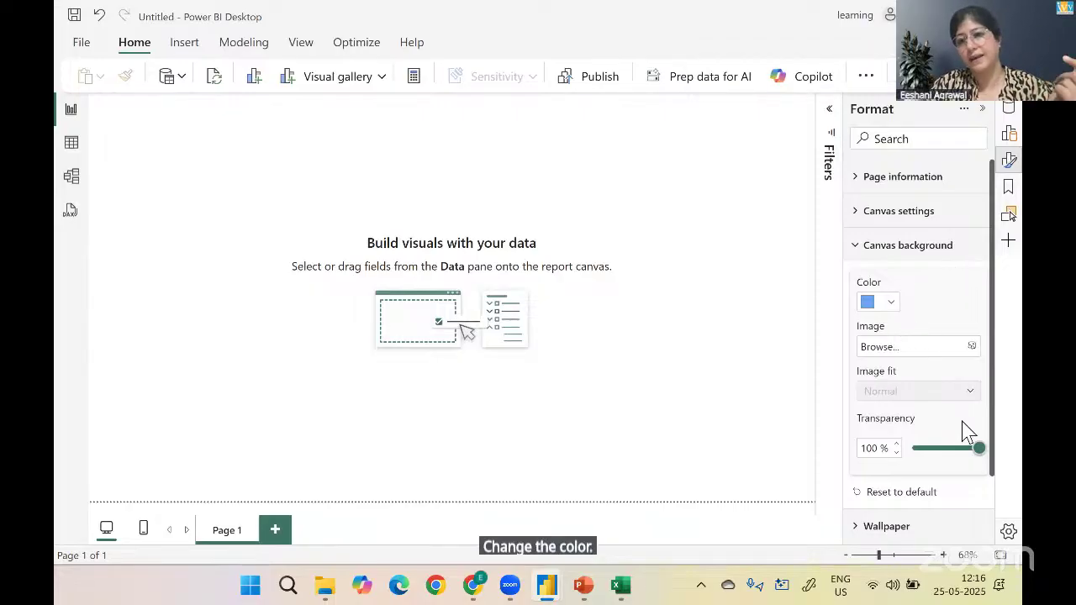
drag(975, 452, 935, 458)
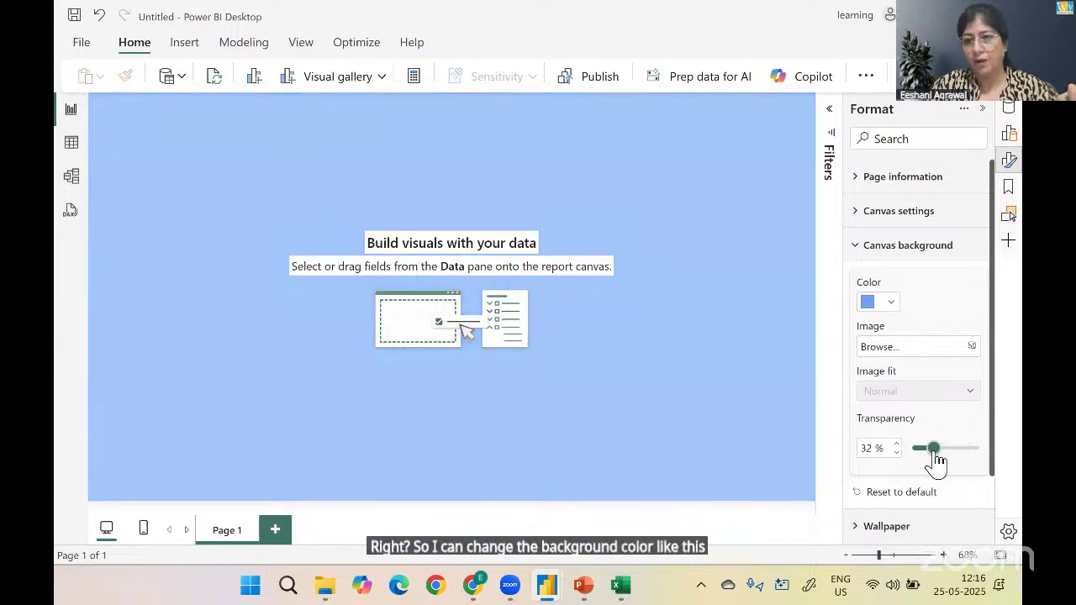
click(869, 302)
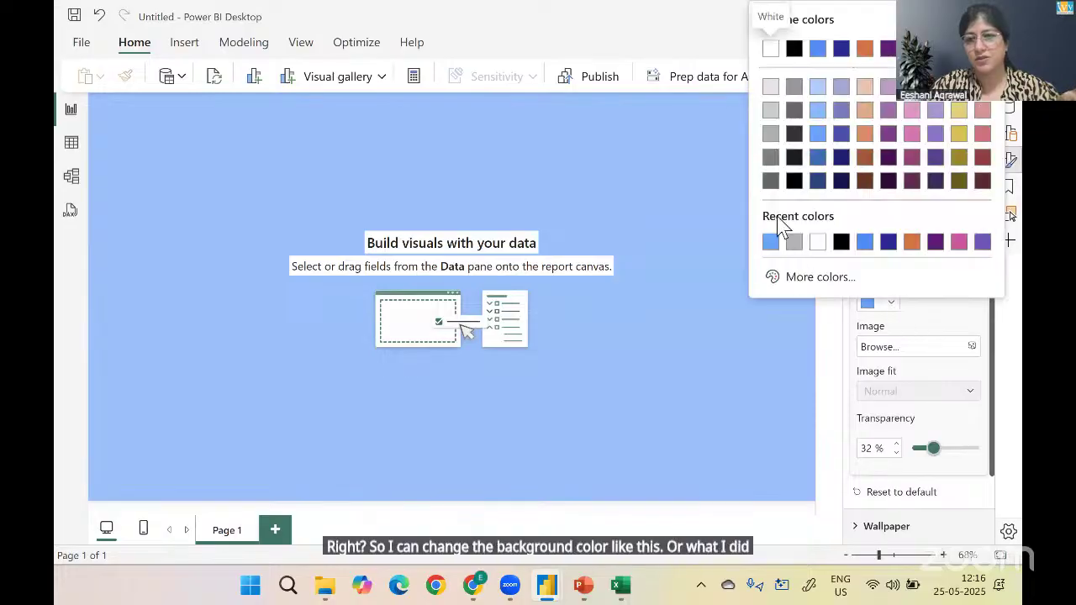
click(771, 48)
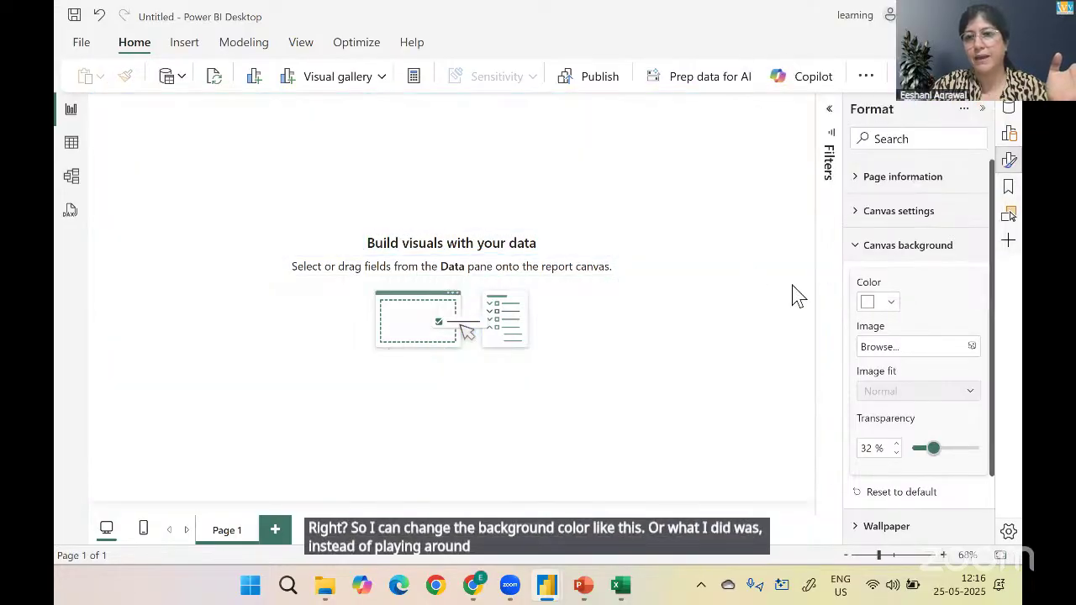
Set the Background image from the May 2025 folder as the canvas background of Page 1
click(972, 347)
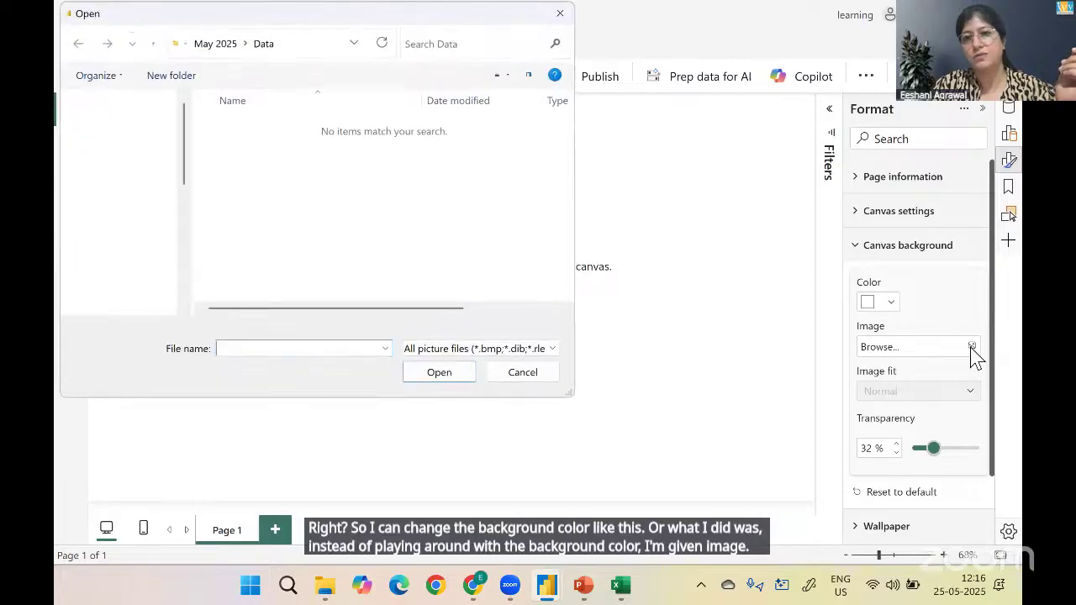
scroll(183, 103, up, 2)
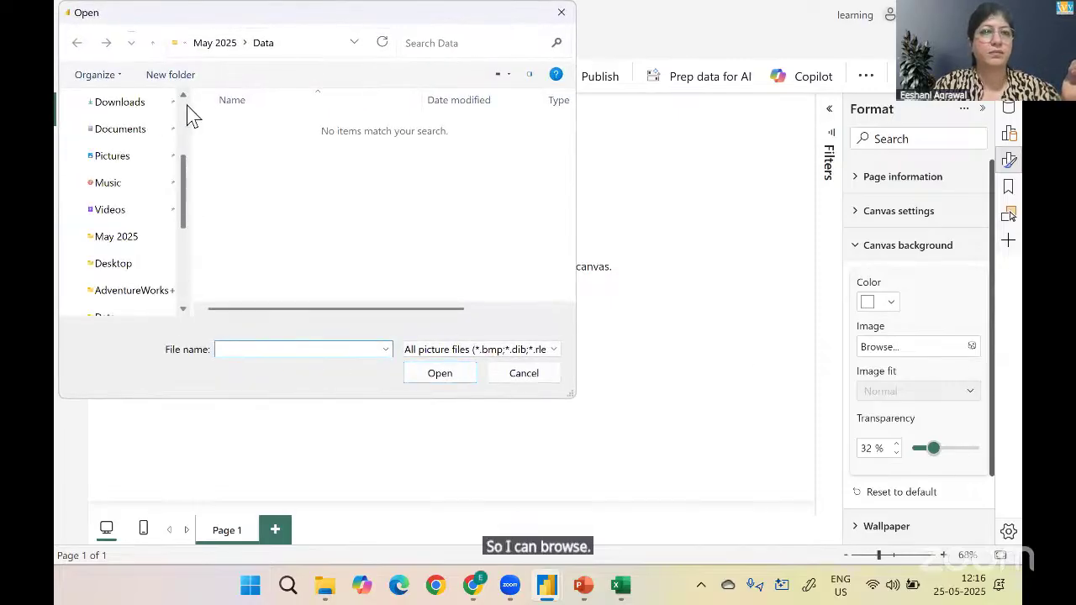
click(122, 244)
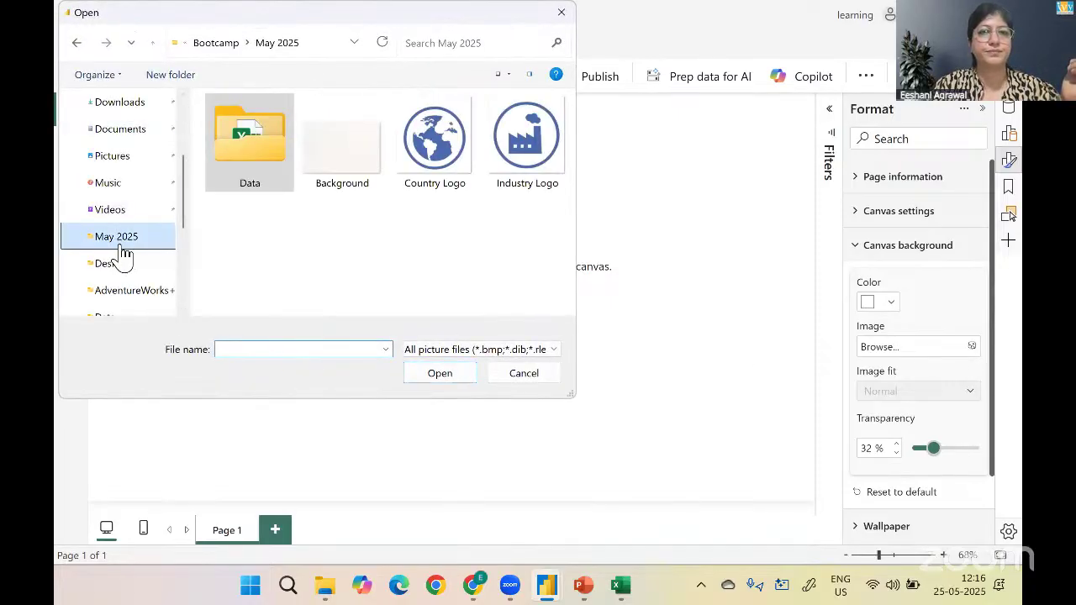
double_click(359, 168)
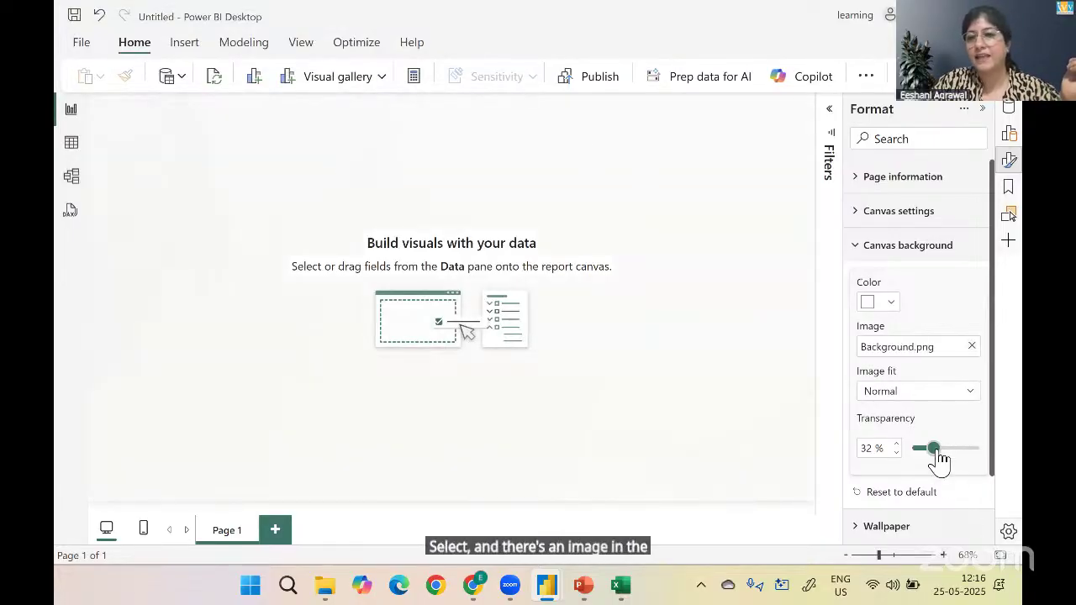
Set the canvas background's image fit to Fit and its transparency to 0%, trying 100% transparency along the way
drag(935, 452, 909, 452)
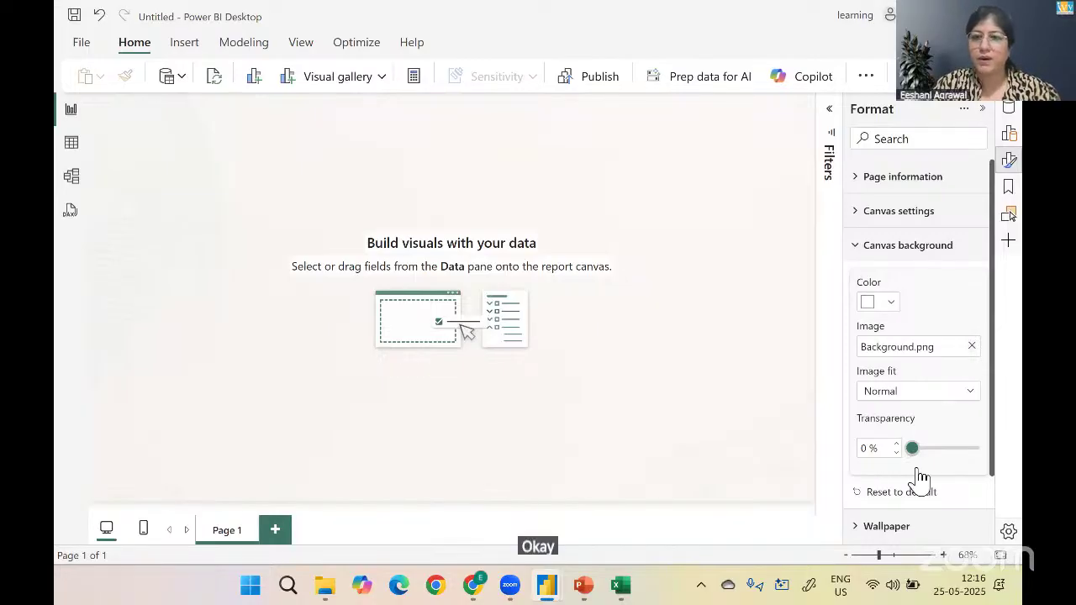
click(914, 392)
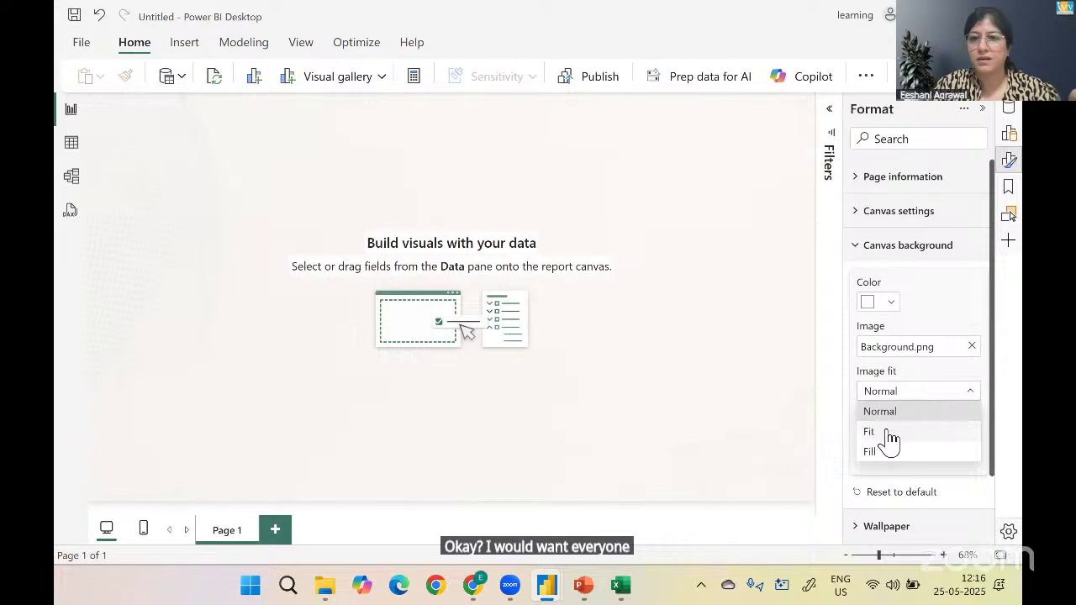
click(884, 433)
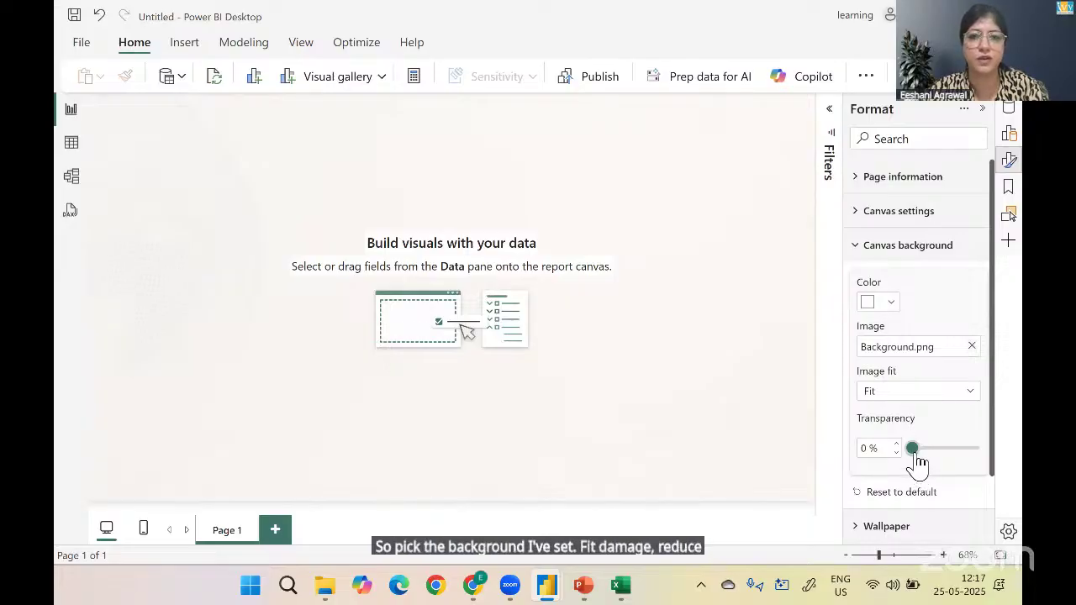
drag(915, 458, 997, 468)
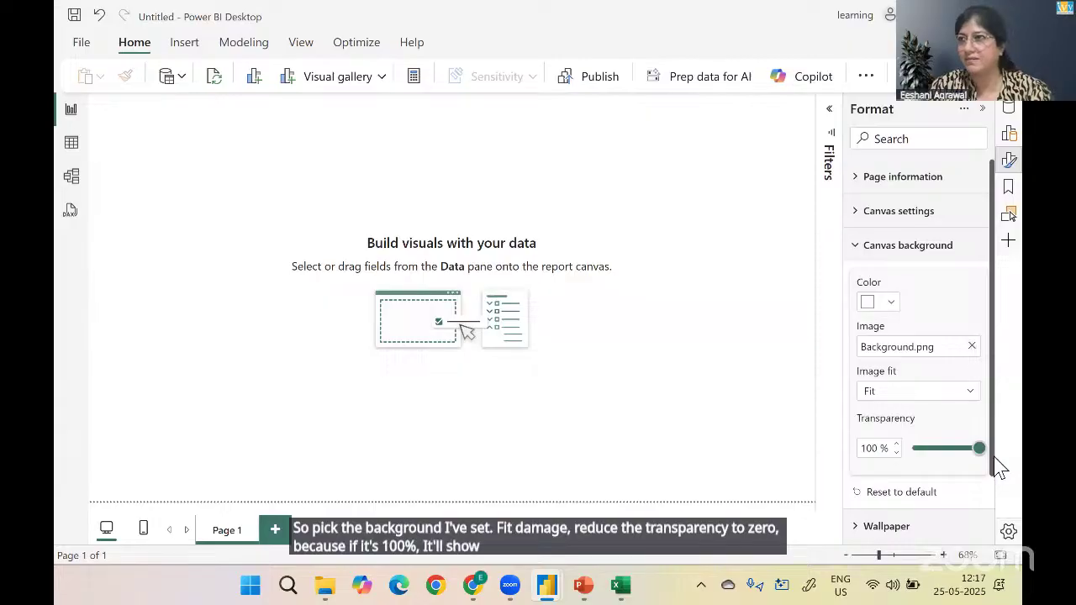
drag(980, 448, 906, 450)
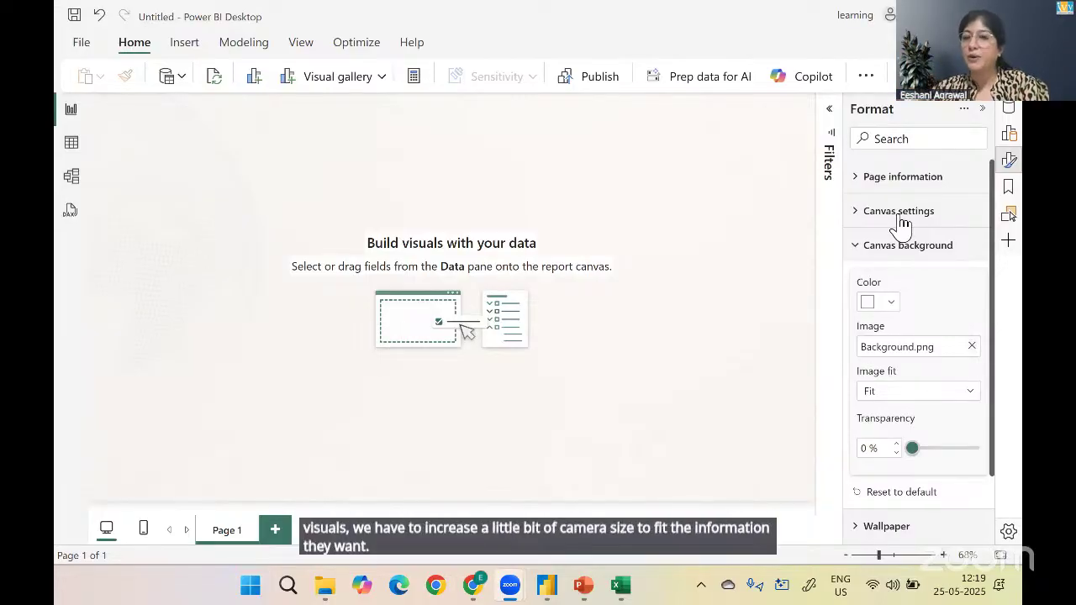
Change the canvas type of Page 1 to Custom and set its height to 800 px
click(896, 217)
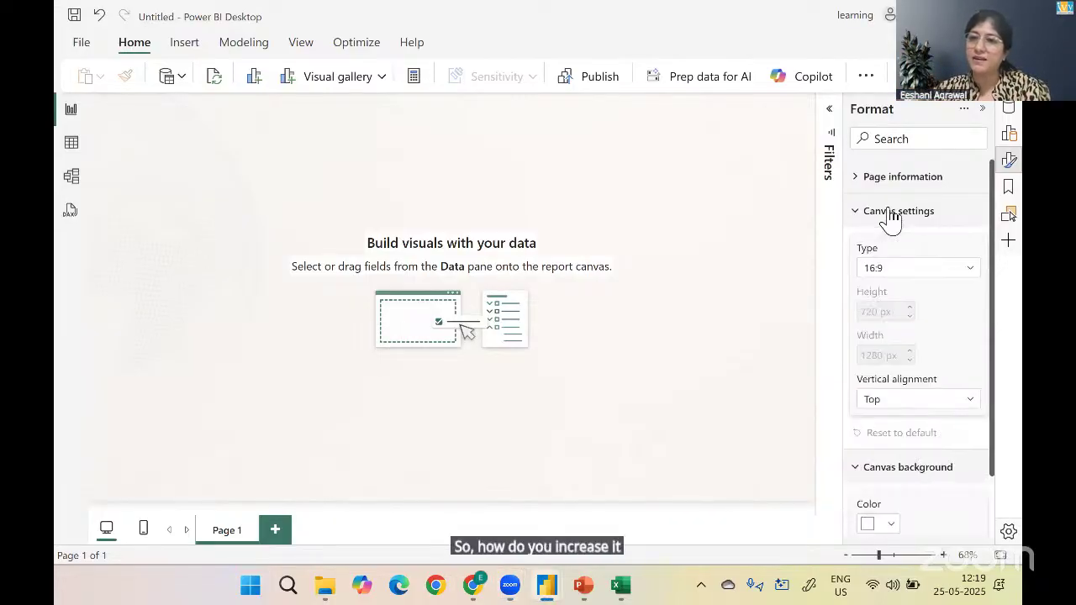
click(892, 277)
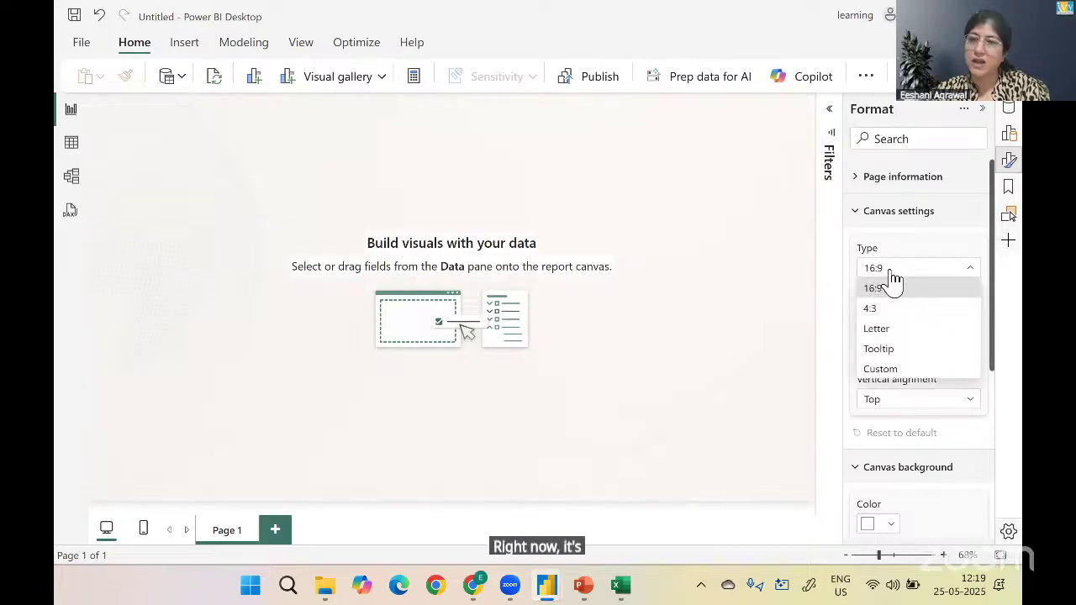
click(883, 370)
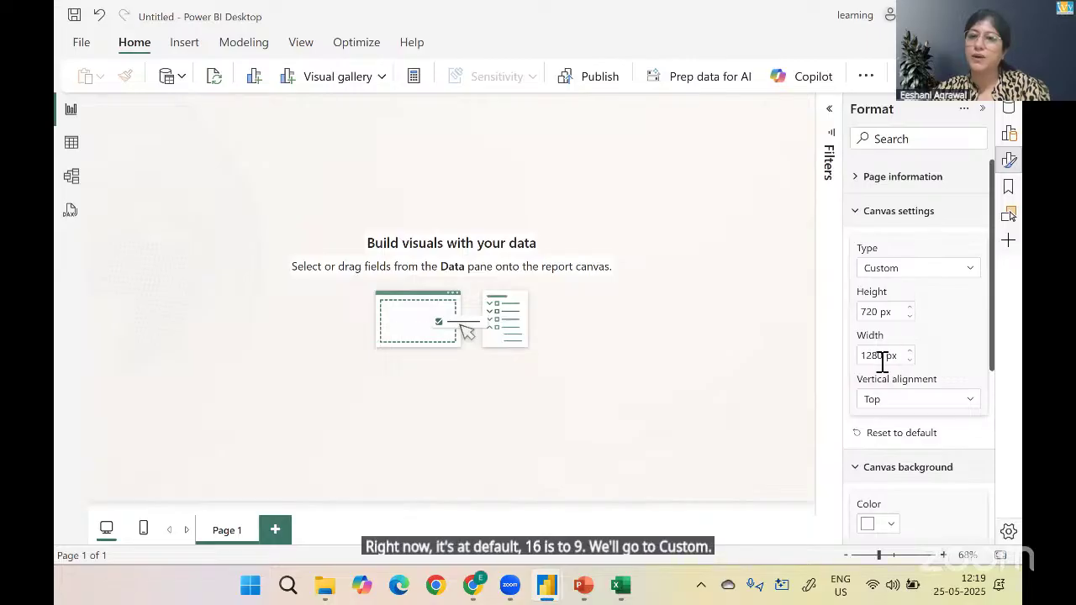
double_click(869, 311)
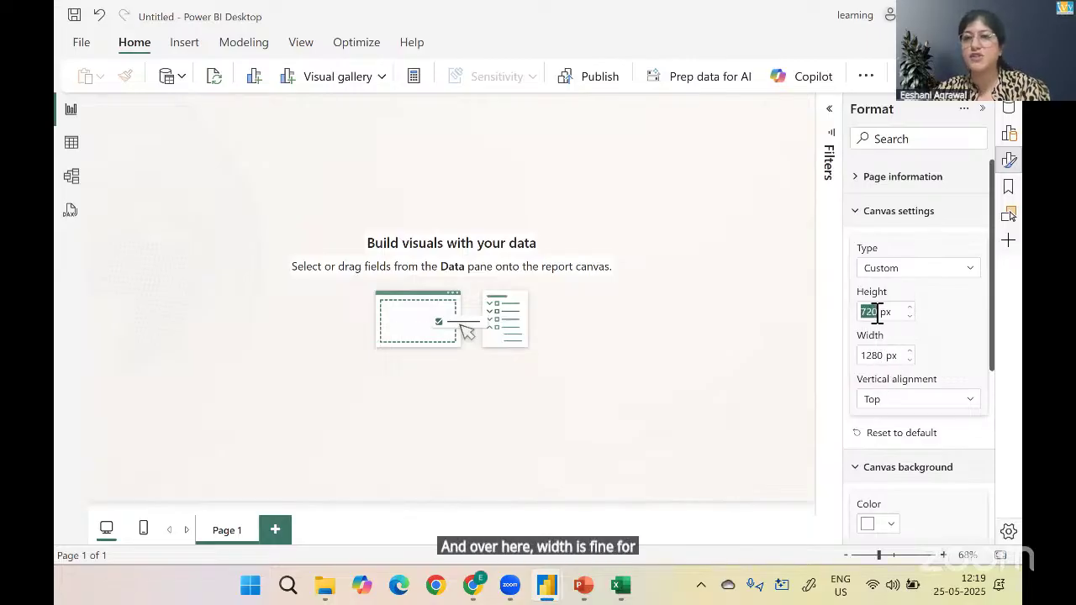
text(800)
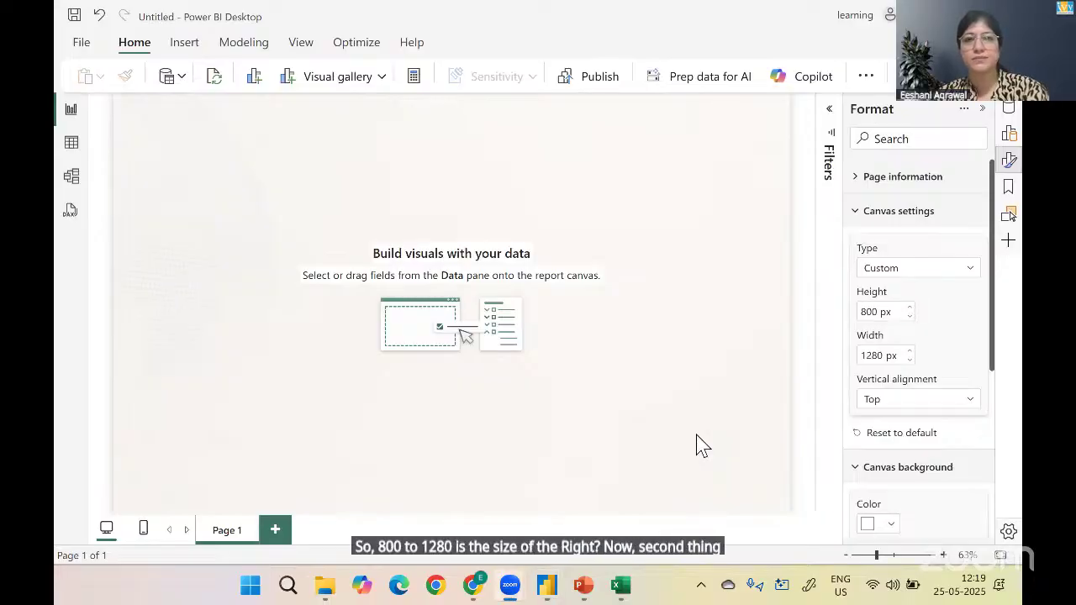
Switch to the Ivy-AI Tool Adoption report and copy the title and subtitle text from its Country page
key(alt+Tab)
key(alt+Tab)
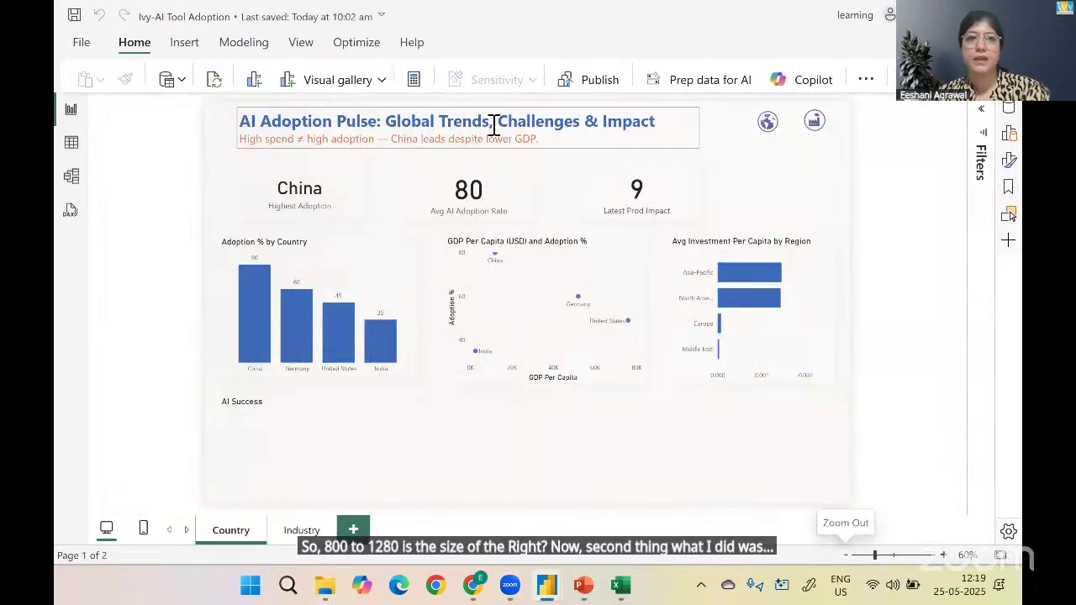
click(587, 137)
key(ctrl+c)
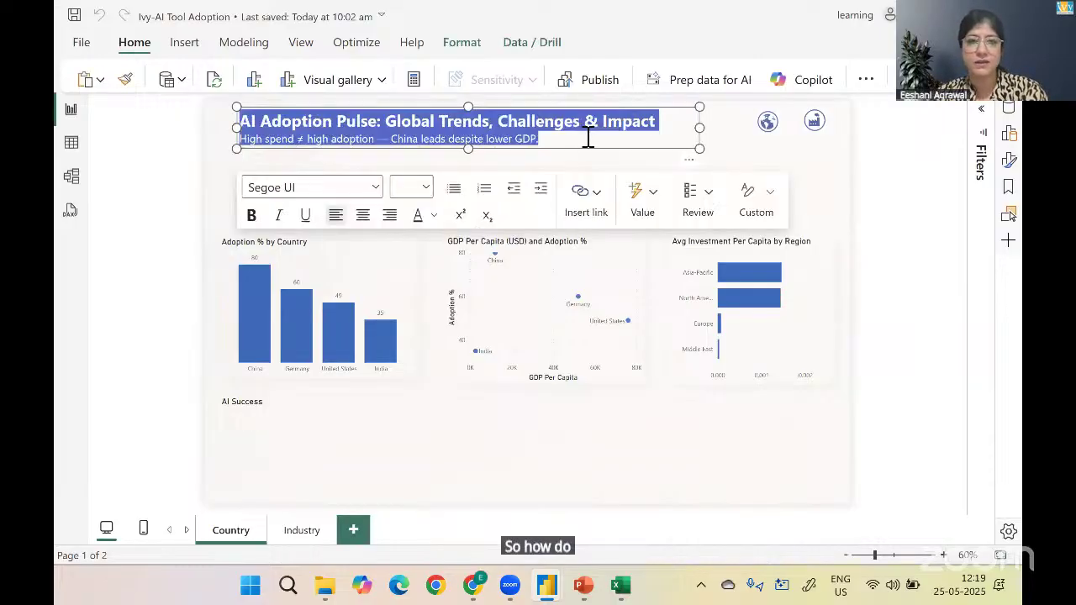
click(462, 42)
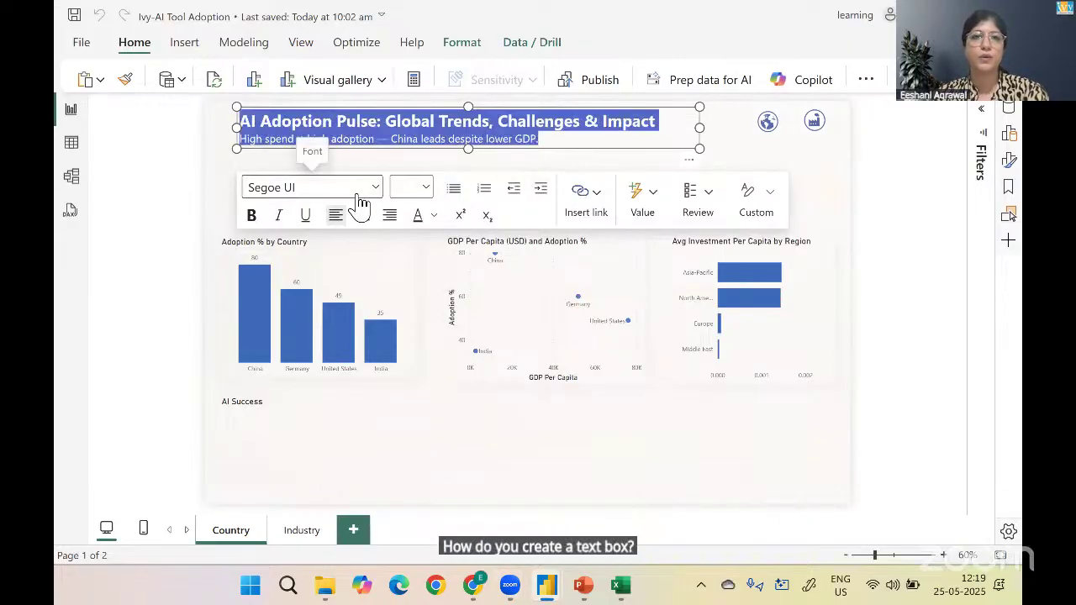
Switch back to the untitled report and view the shapes and buttons available for insertion
key(alt+Tab)
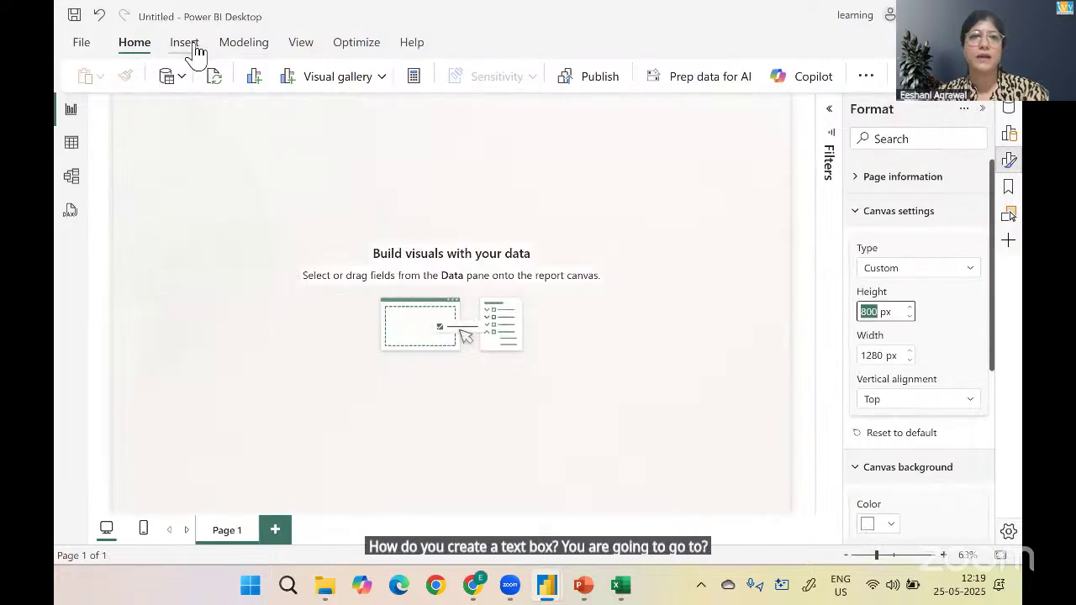
click(189, 45)
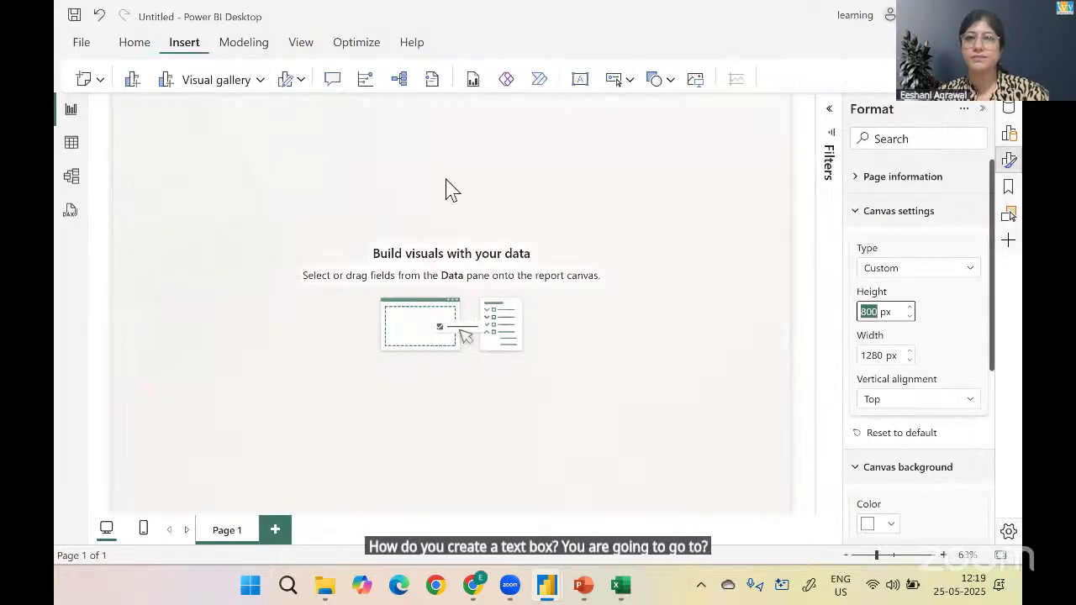
click(670, 84)
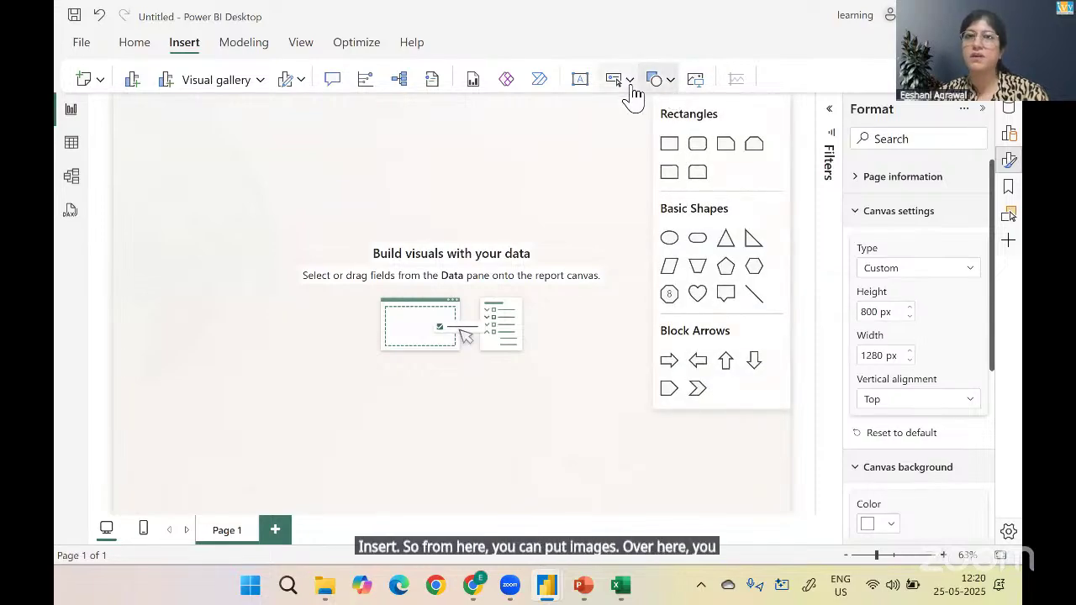
click(631, 84)
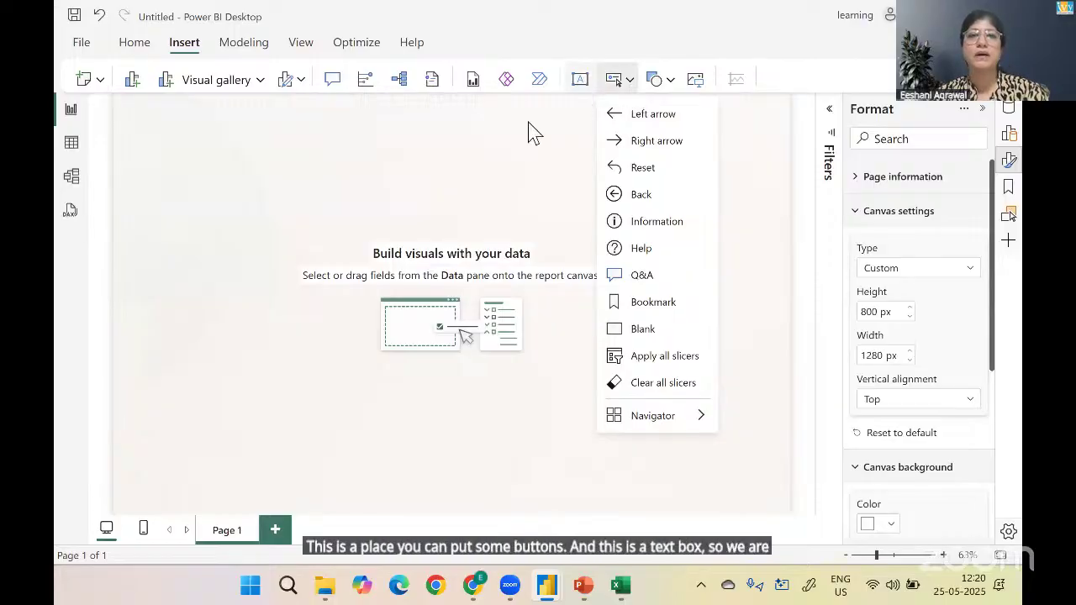
Switch to the Ivy-AI Tool Adoption report and reselect the title text box on the Country page
key(alt+Tab)
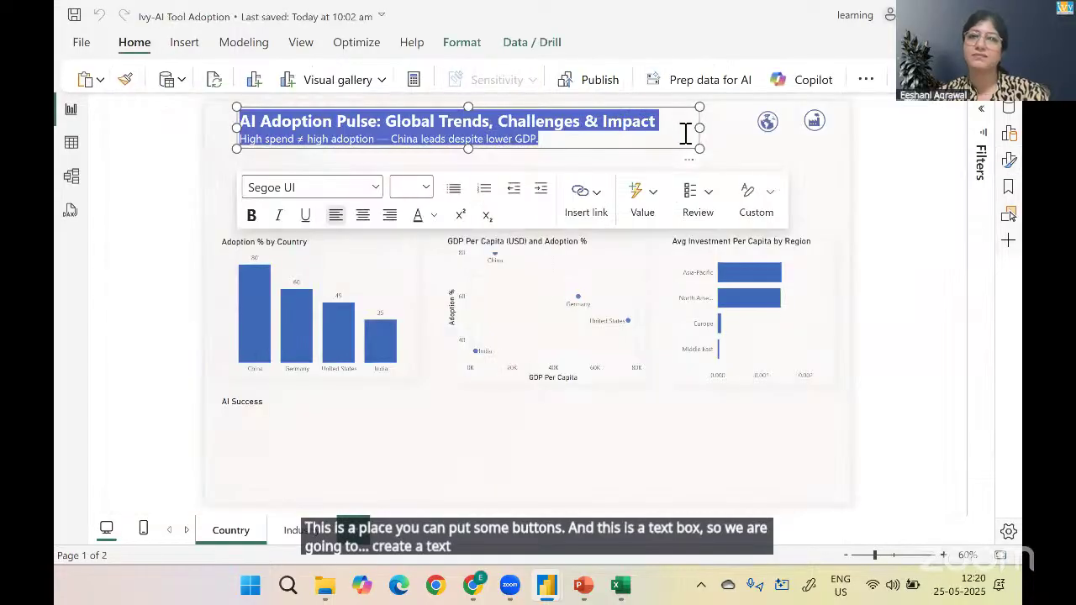
click(702, 149)
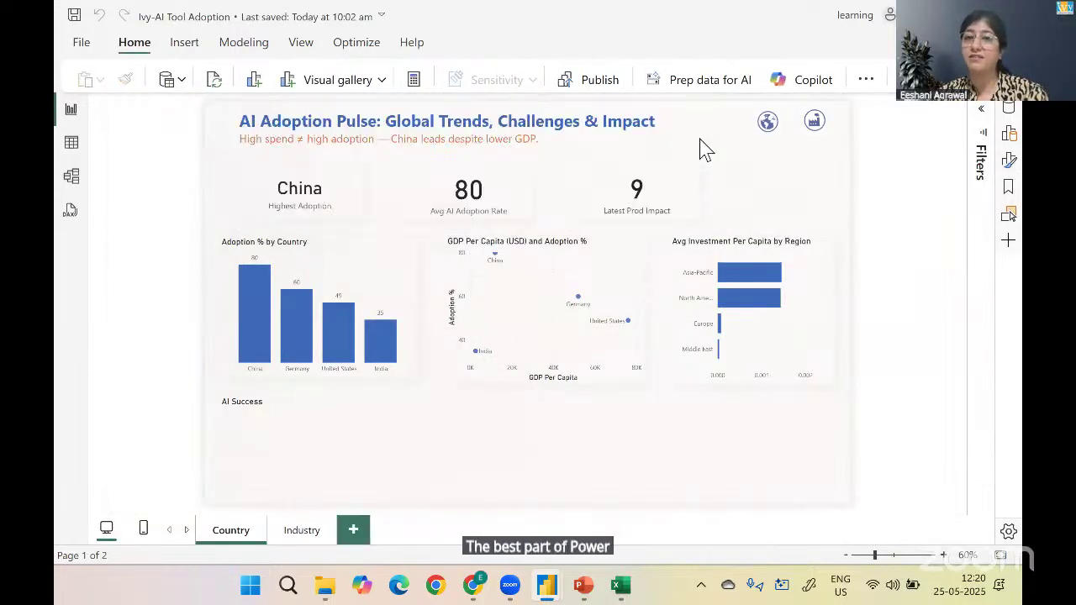
click(630, 150)
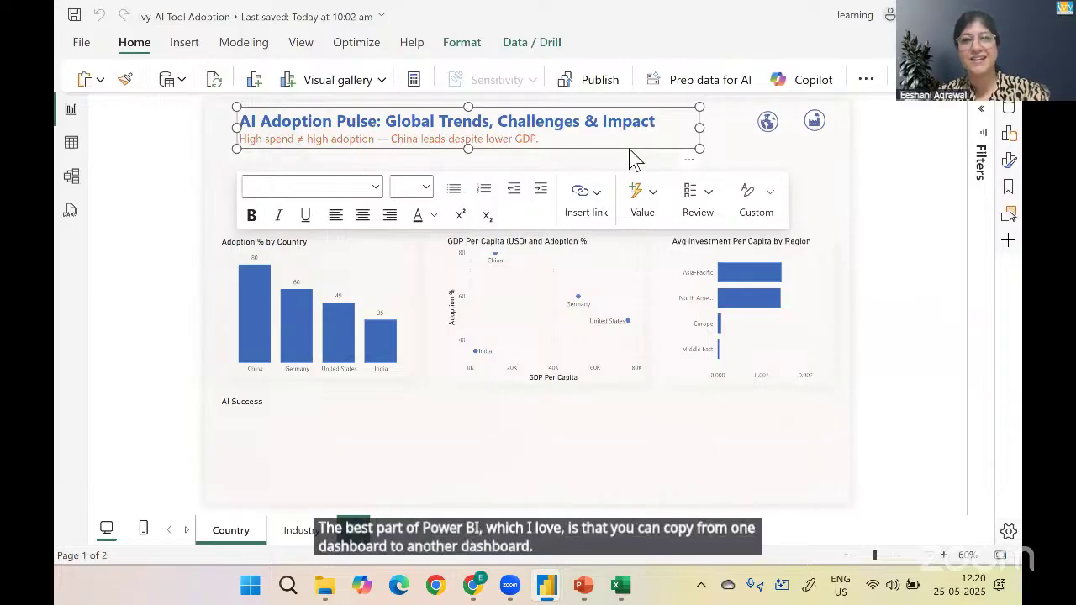
Insert a text box on Page 1 of the untitled report and resize it into a wide, short title strip
key(alt+Tab)
click(581, 81)
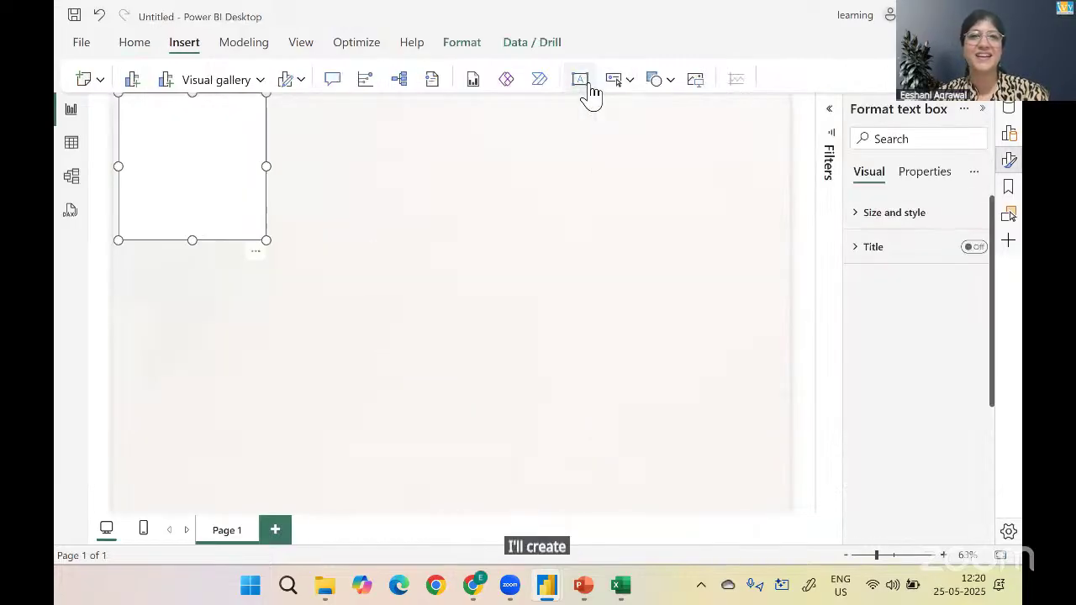
drag(264, 167, 767, 165)
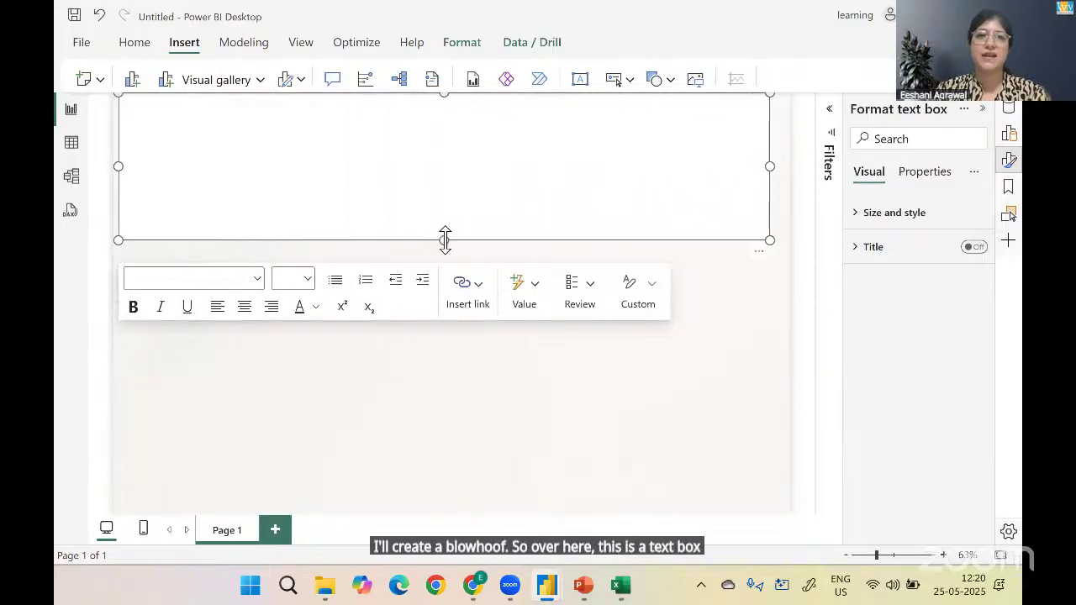
drag(444, 240, 438, 145)
Bring the "AI Adoption Pulse: Global Trends, Challenges & Impact" title and its subtitle from the sample report into the new text box
key(alt+Tab)
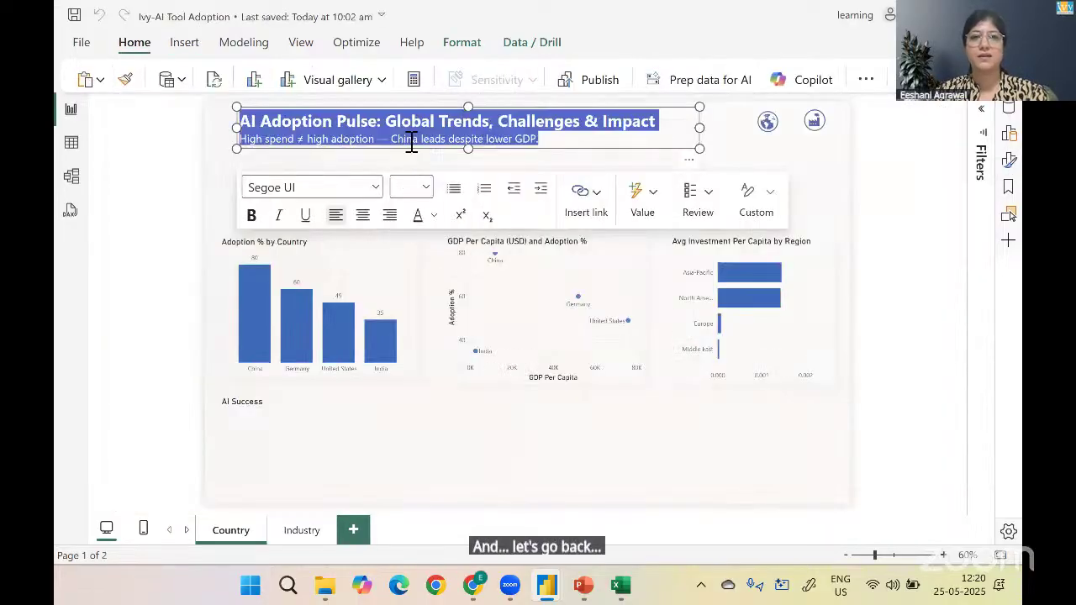
key(alt+Tab)
key(ctrl+v)
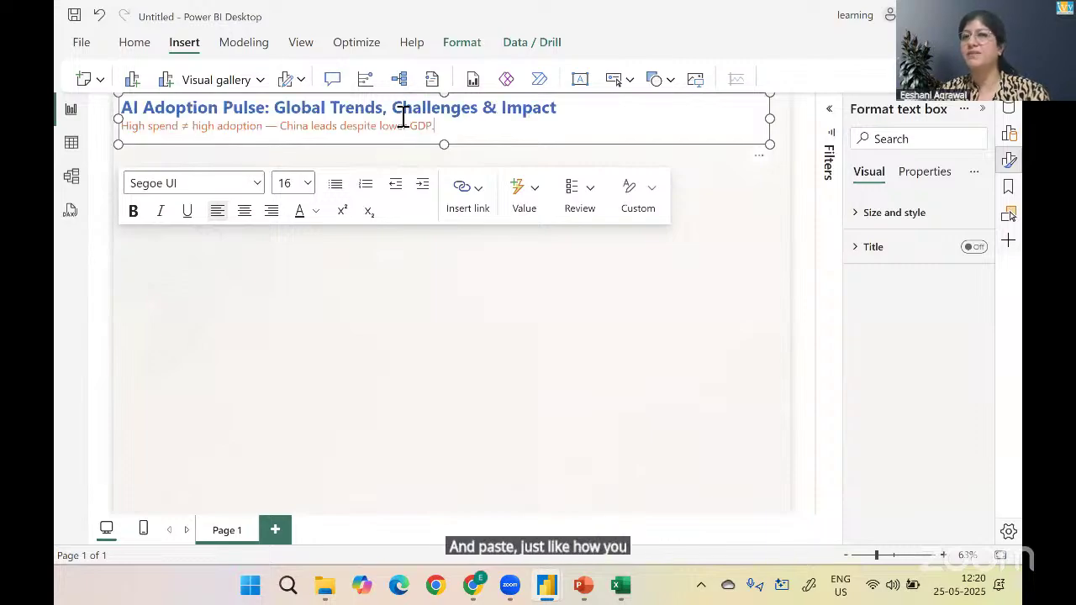
Move the title text box slightly to the right, narrow it from its right edge, and deselect it
drag(383, 149, 391, 157)
right_click(395, 156)
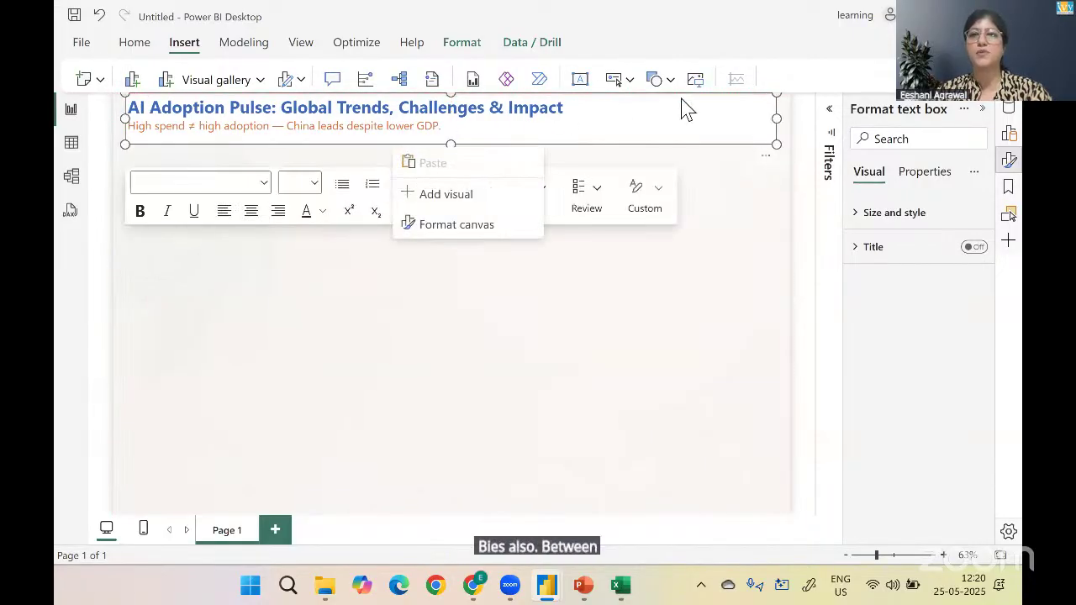
click(776, 120)
drag(773, 120, 739, 135)
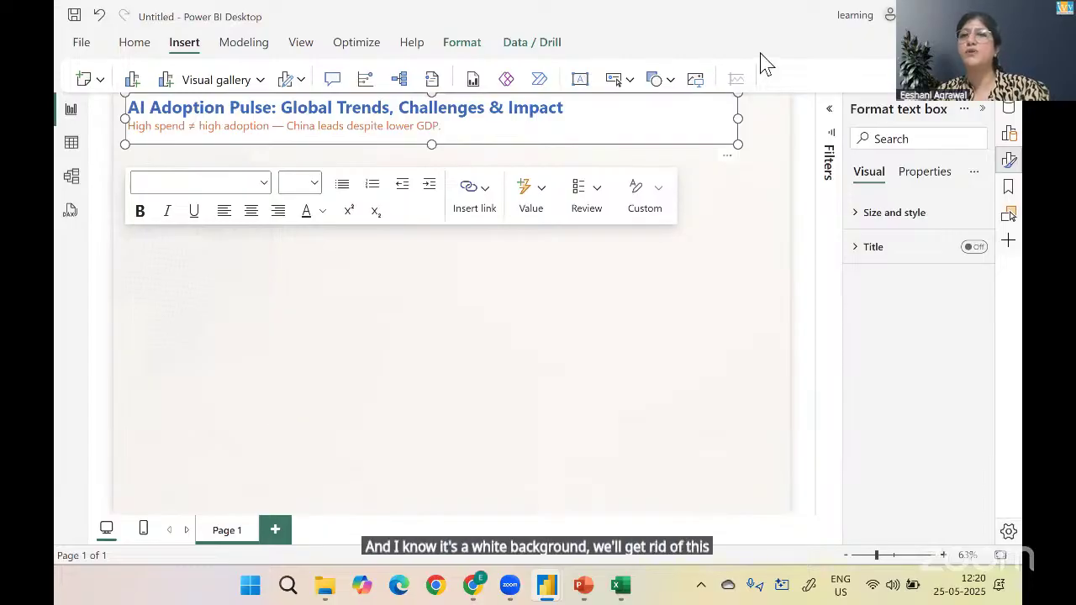
click(694, 245)
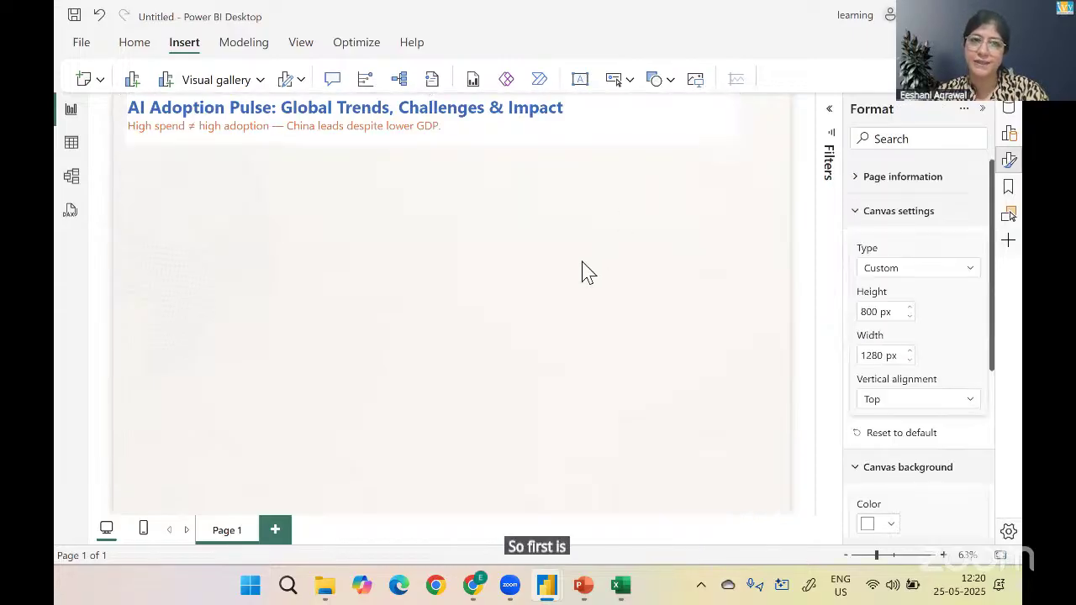
Switch to the Ivy-AI Tool Adoption report and examine the AI Success list and the KPI cards, selecting Highest Adoption
key(alt+Tab)
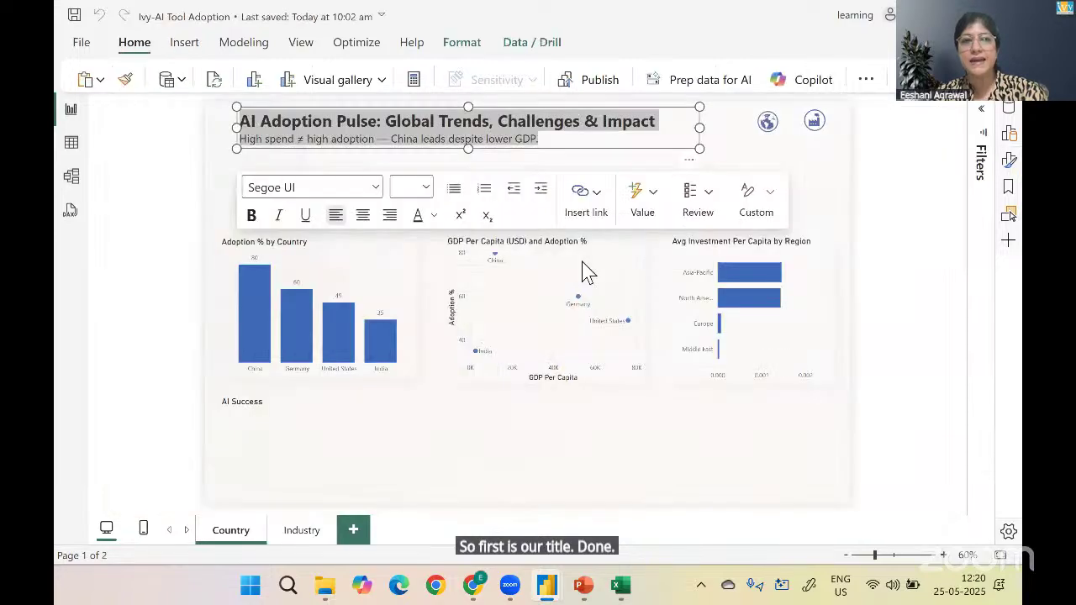
click(406, 488)
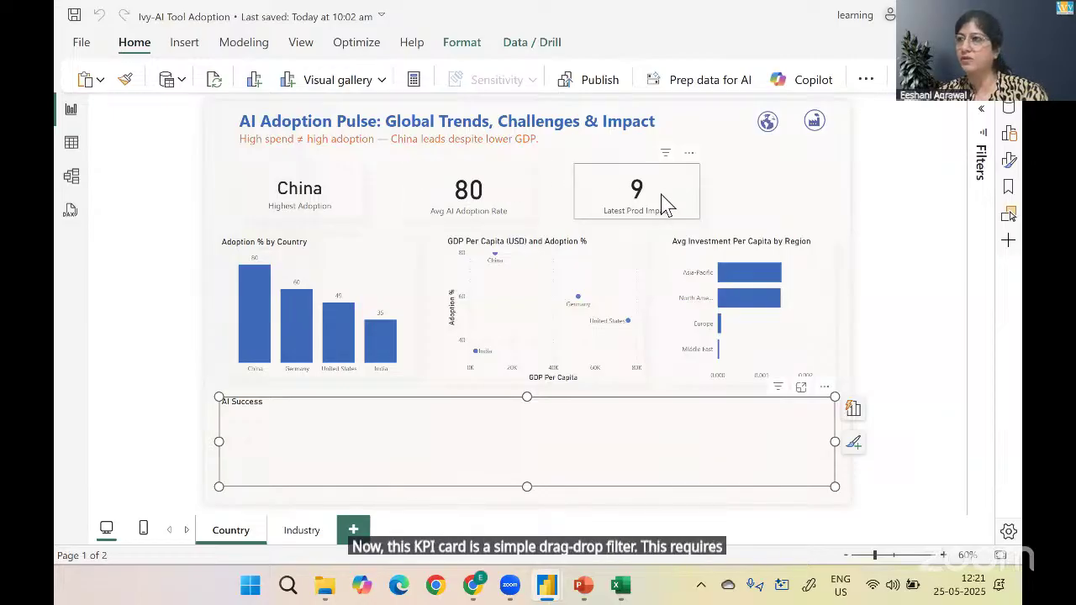
click(318, 222)
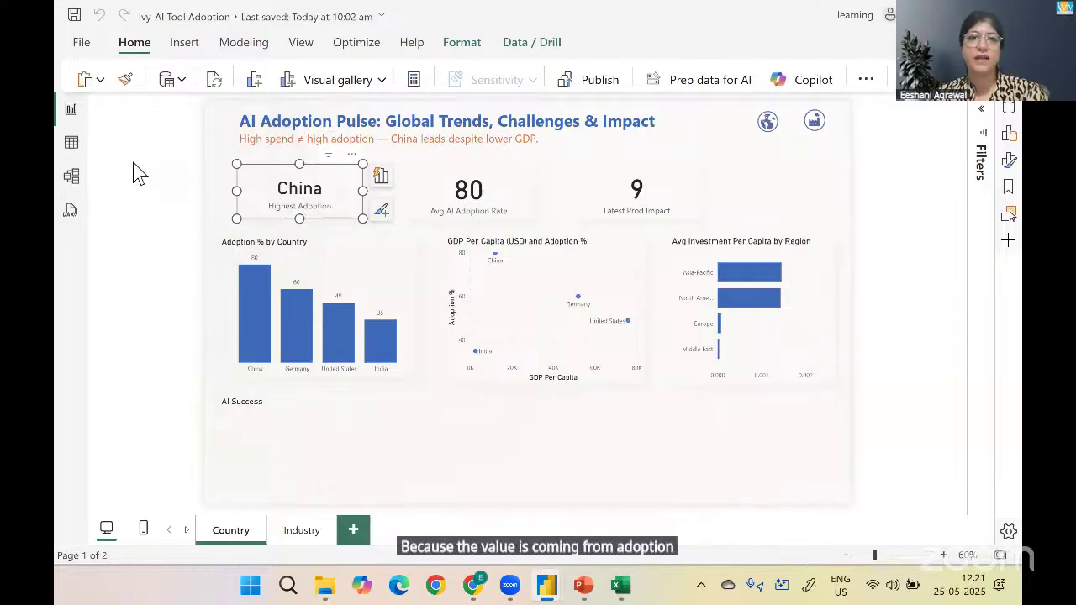
Switch to the untitled report's table view and examine the Year, adoption rate and impact score columns of the AI Assessment table
key(alt+Tab)
click(71, 151)
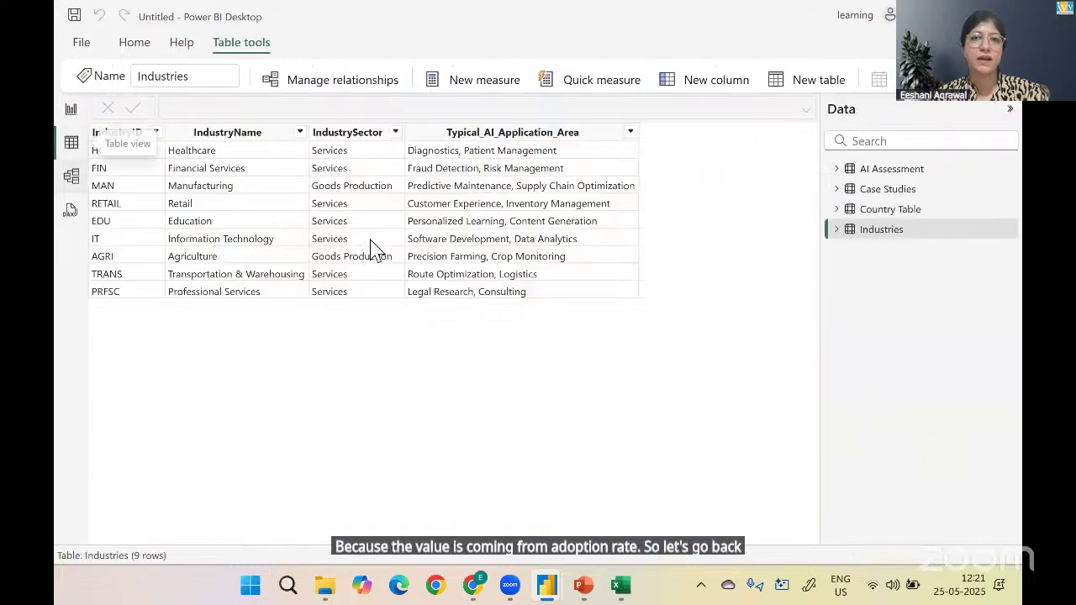
click(888, 171)
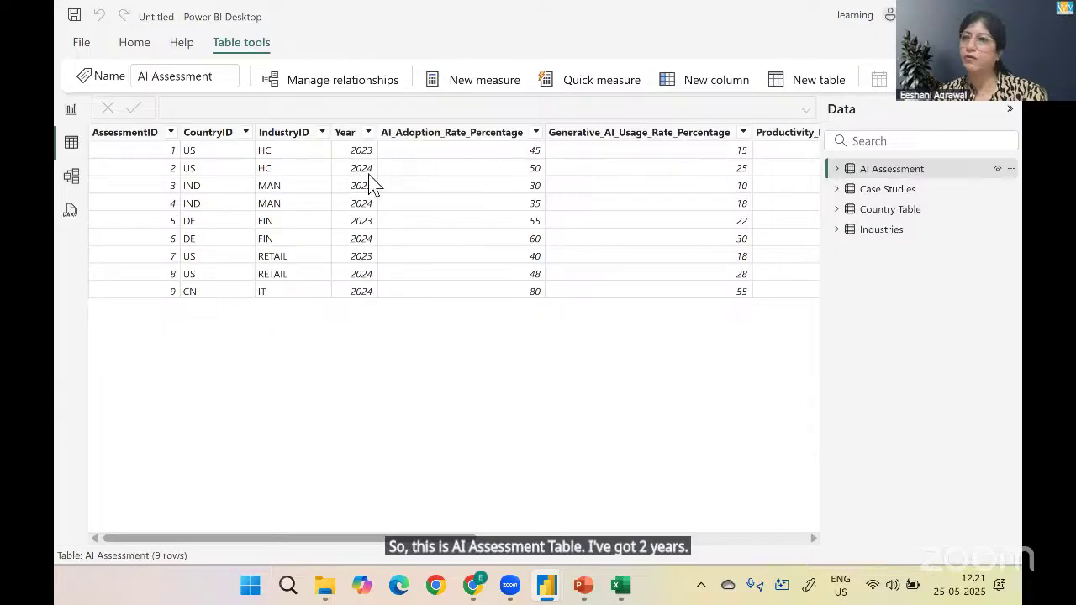
drag(463, 539, 583, 547)
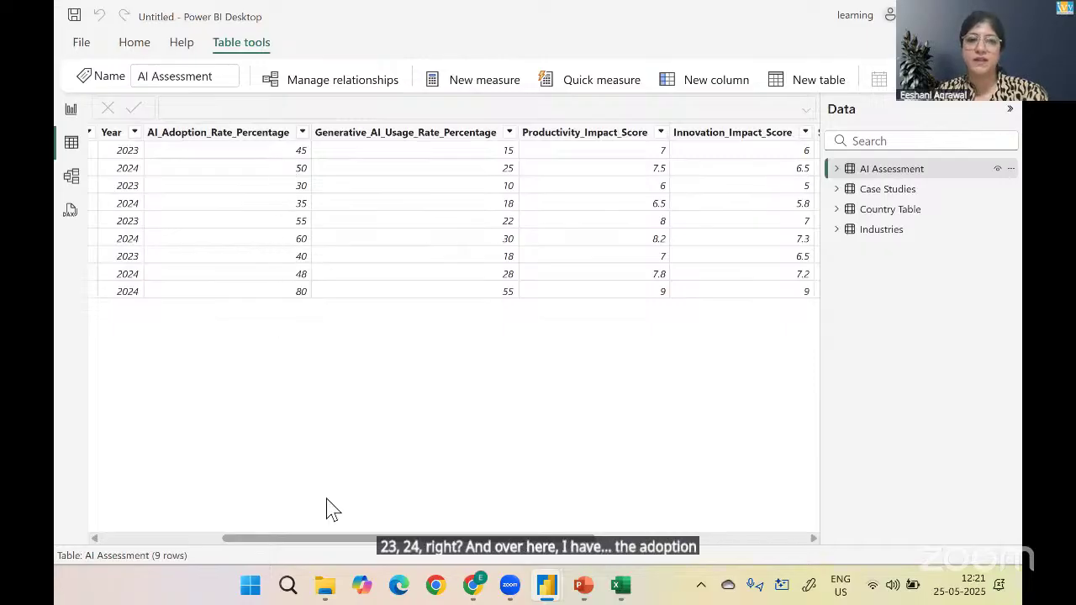
drag(297, 540, 204, 540)
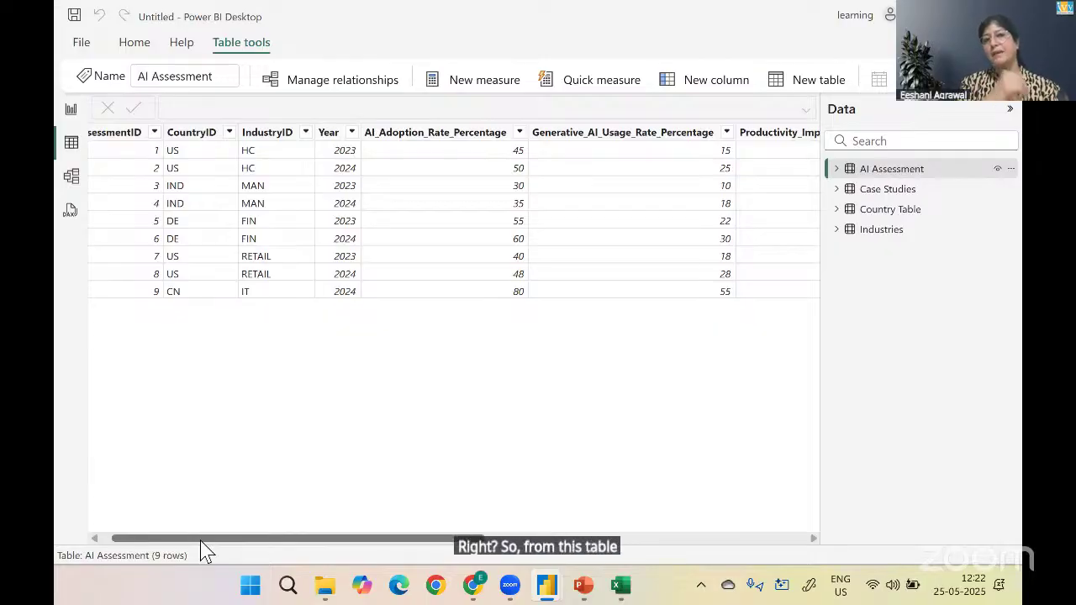
key(alt+Tab)
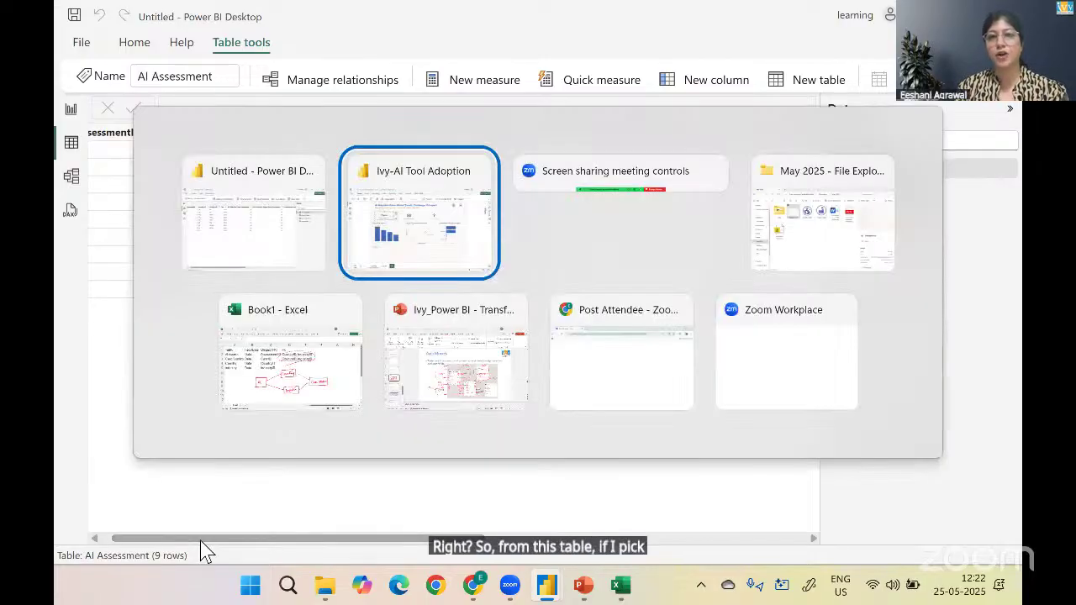
key(alt+Tab)
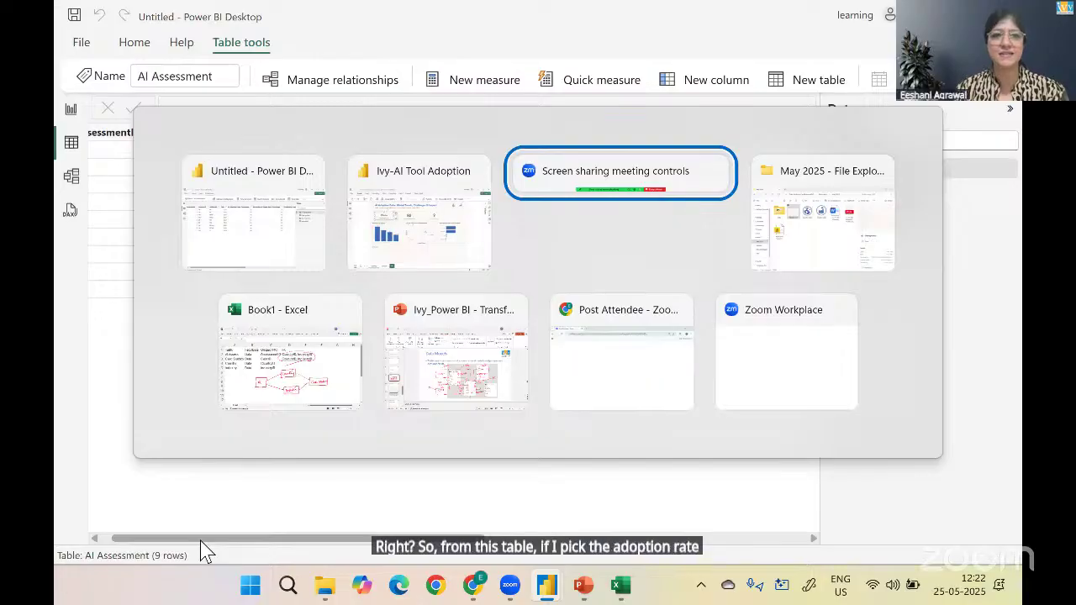
key(alt+shift+Tab)
key(alt+shift+Tab)
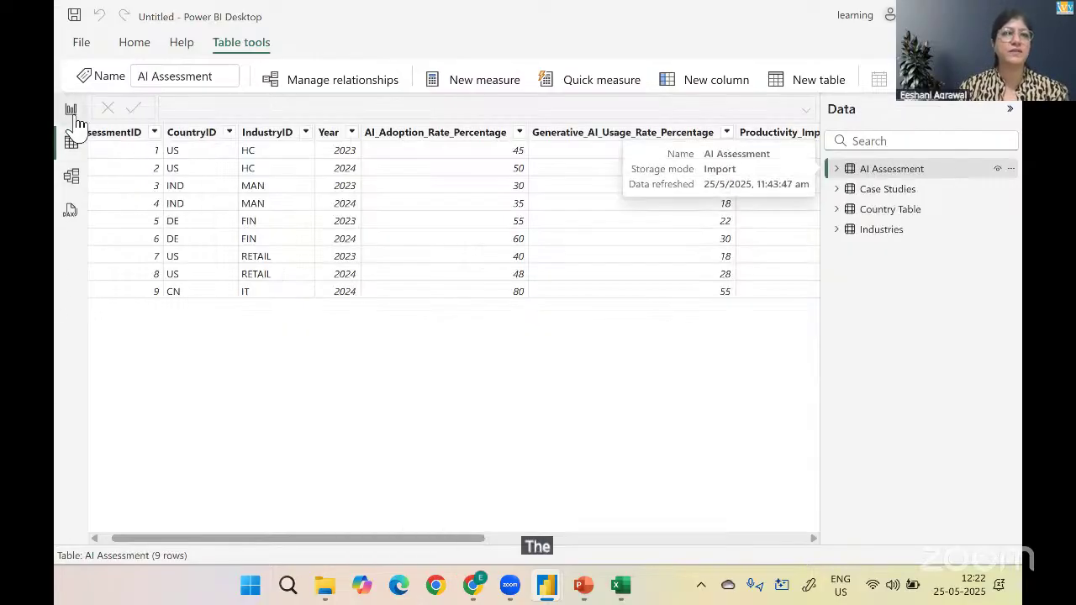
Try showing AI_Adoption_Rate_Percentage from AI Assessment in a card on Page 1, and delete the card
click(72, 112)
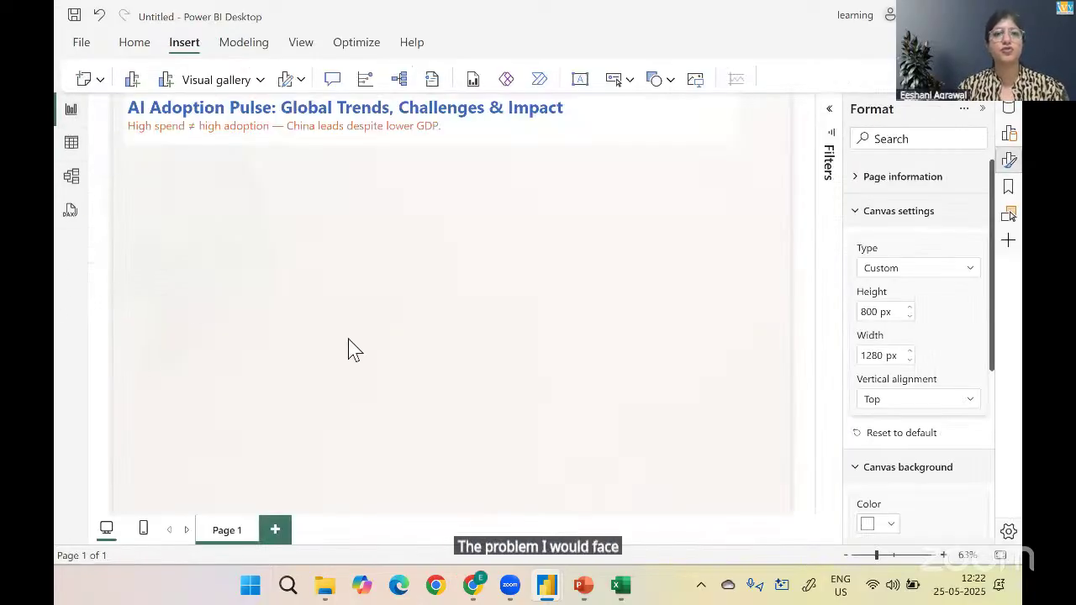
click(1008, 118)
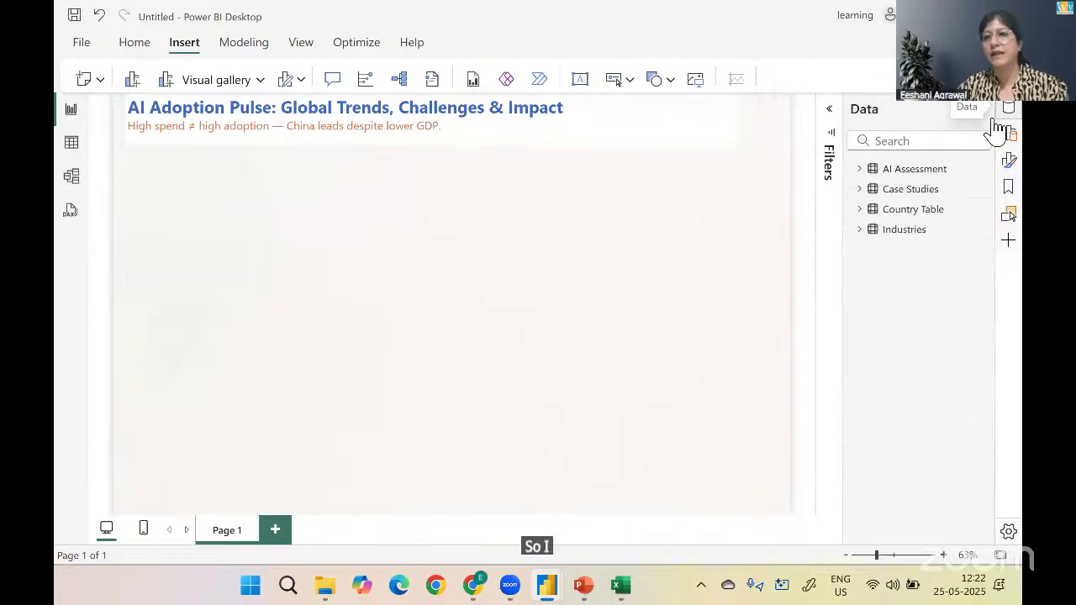
click(862, 169)
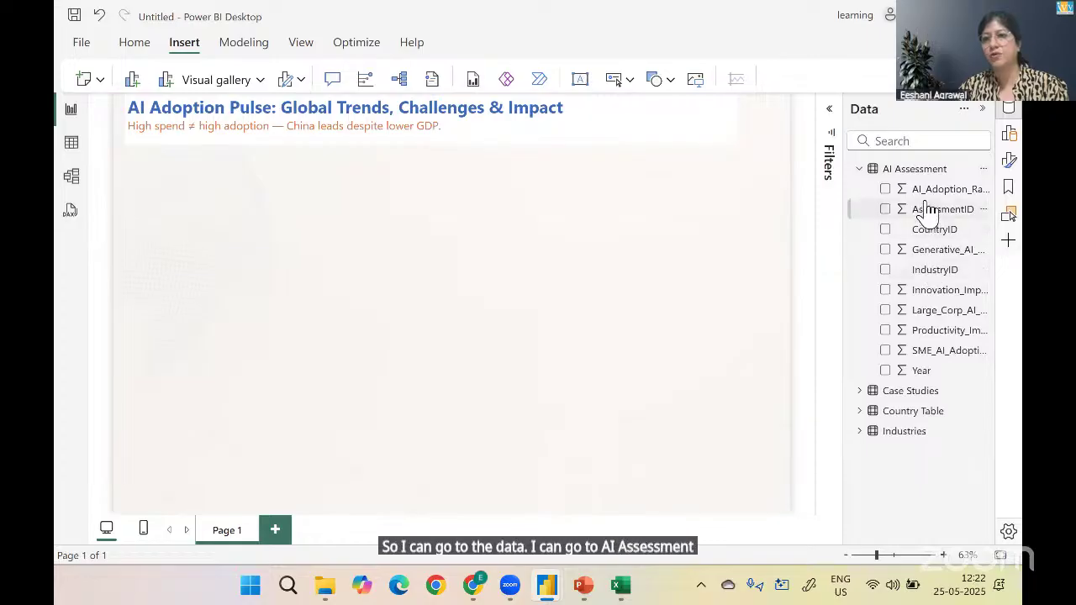
click(885, 189)
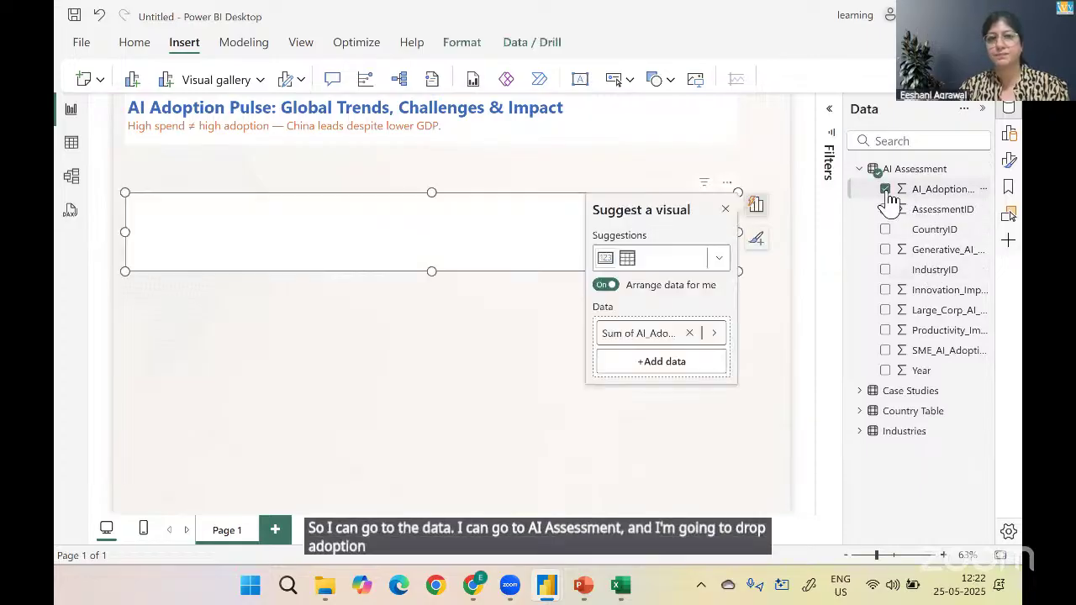
click(460, 352)
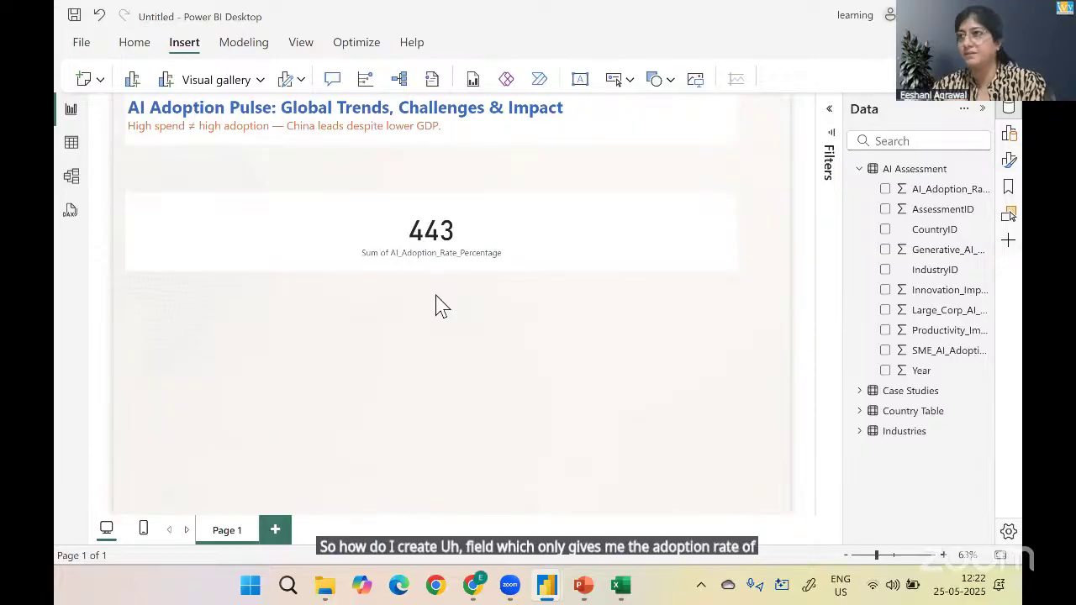
click(526, 244)
key(Delete)
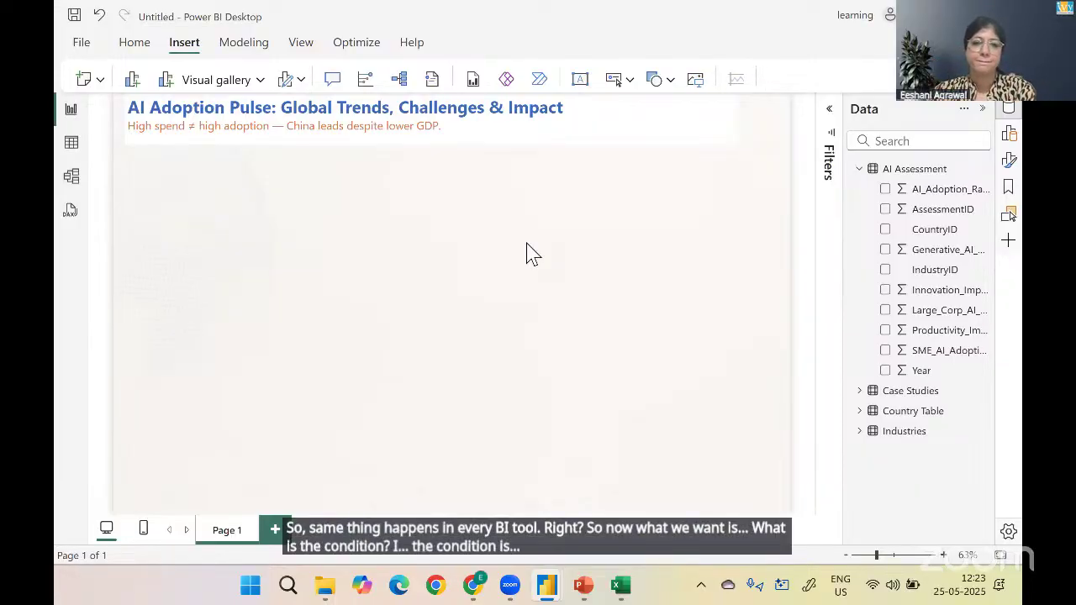
Create a new measure in the AI Assessment table named "Avg Adoption Rate" and start its formula on a second line
click(73, 143)
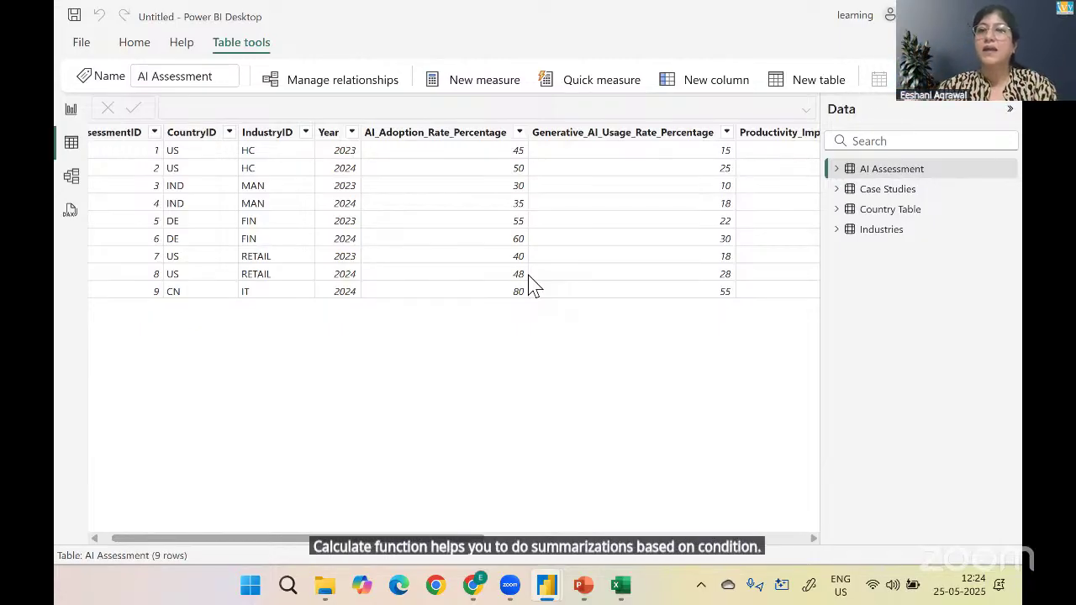
right_click(893, 172)
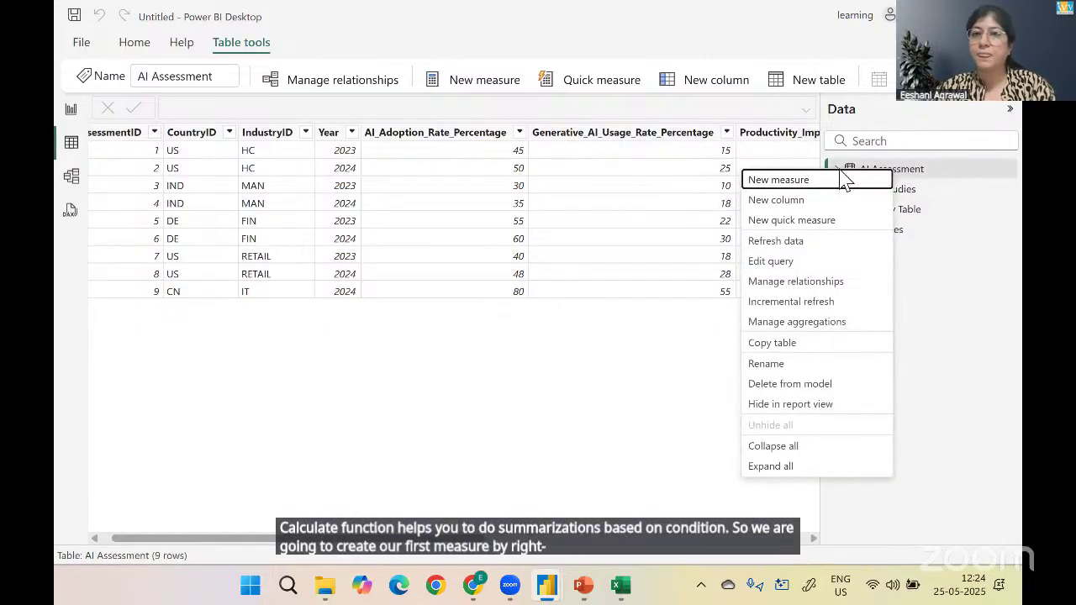
click(805, 181)
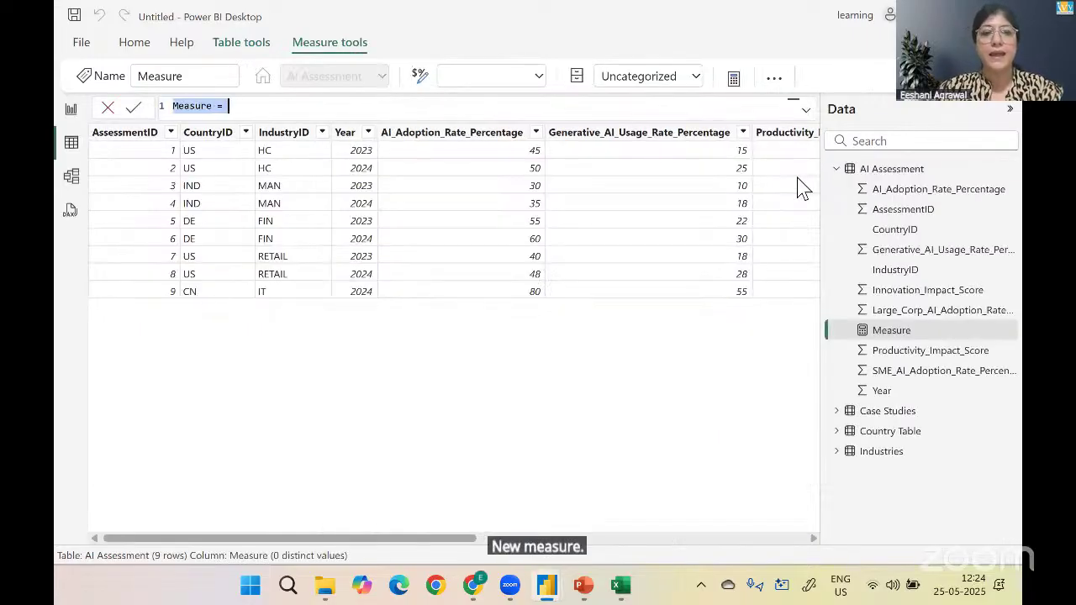
text(Avg Ad)
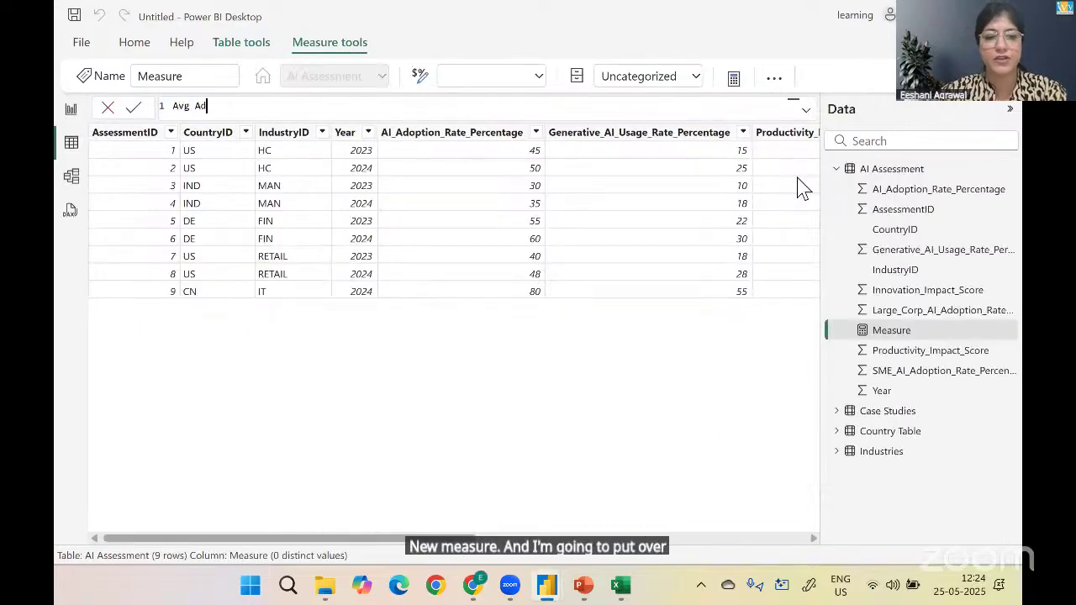
text(option Rate )
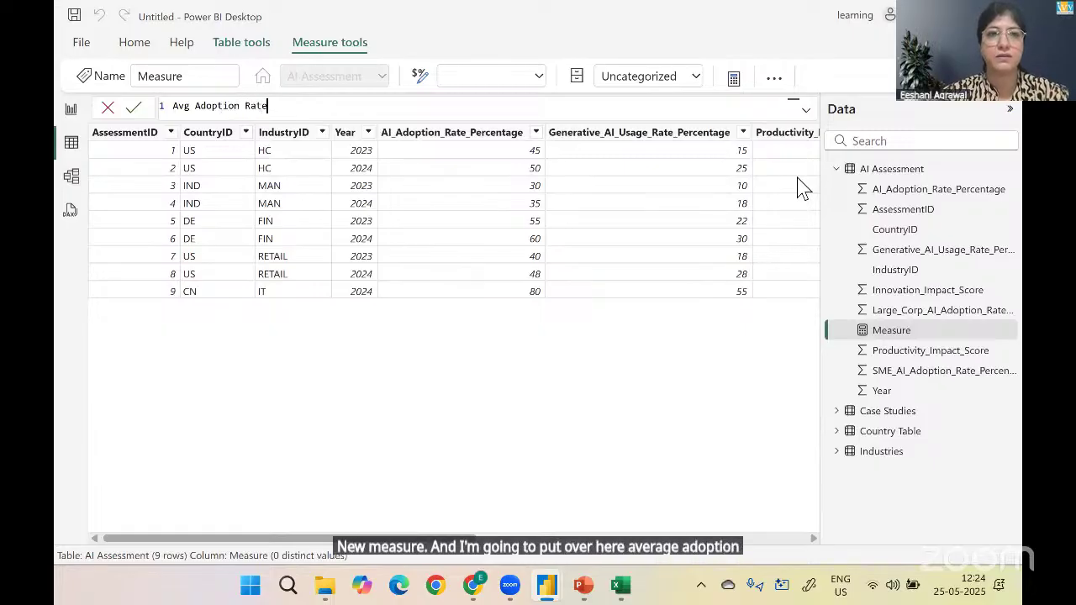
text(=)
key(shift+Return)
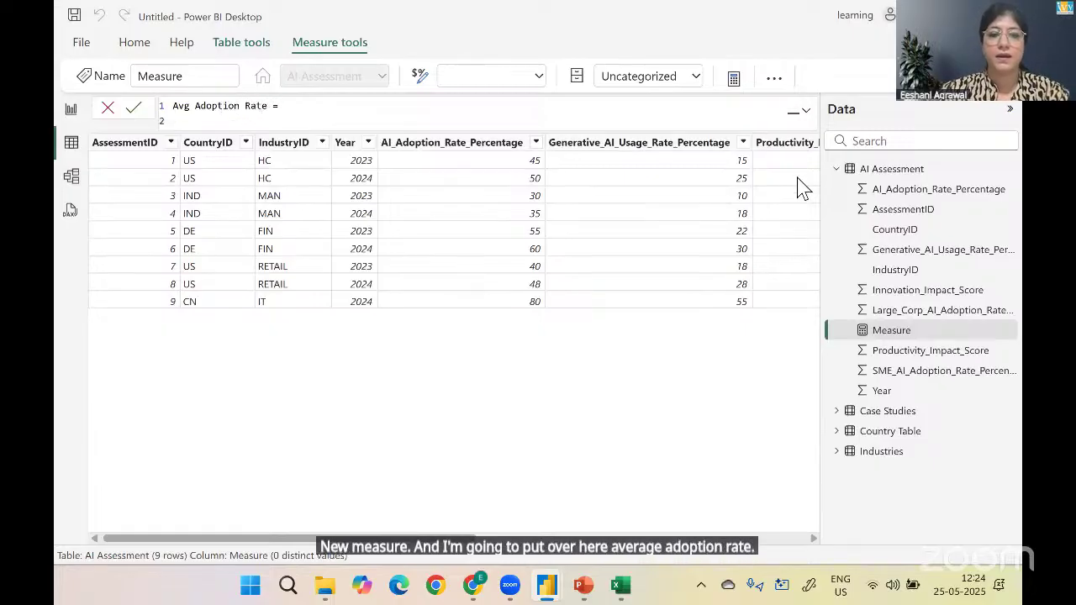
Begin the measure's formula with CALCULATE, using AVERAGE('AI Assessment'[AI_Adoption_Rate_Percentage]) as its expression
ctrl+scroll(801, 189, up, 3)
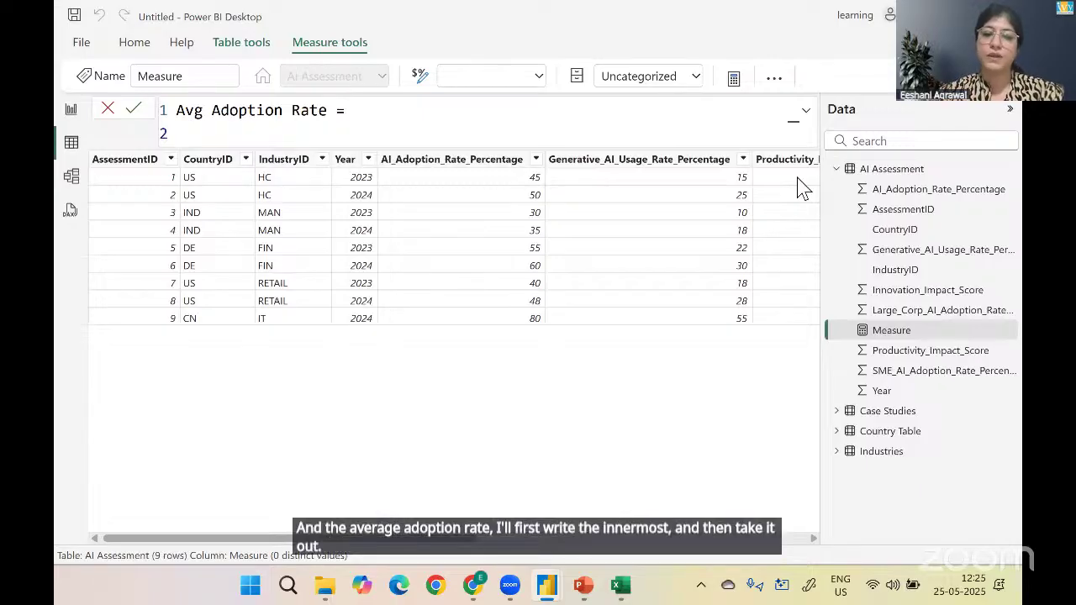
text(CA)
key(Tab)
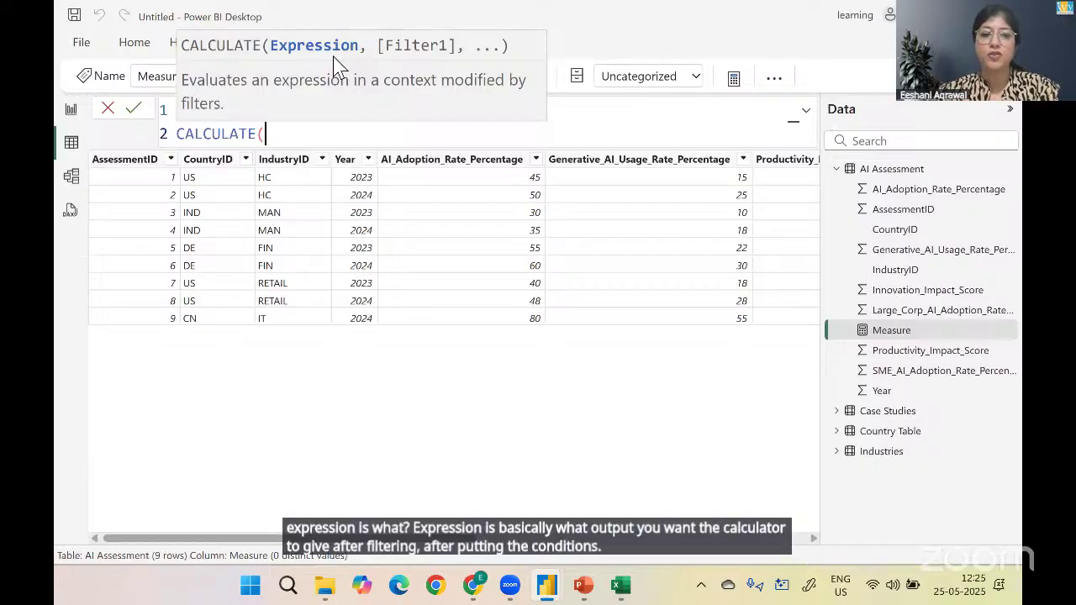
text(ave)
key(Tab)
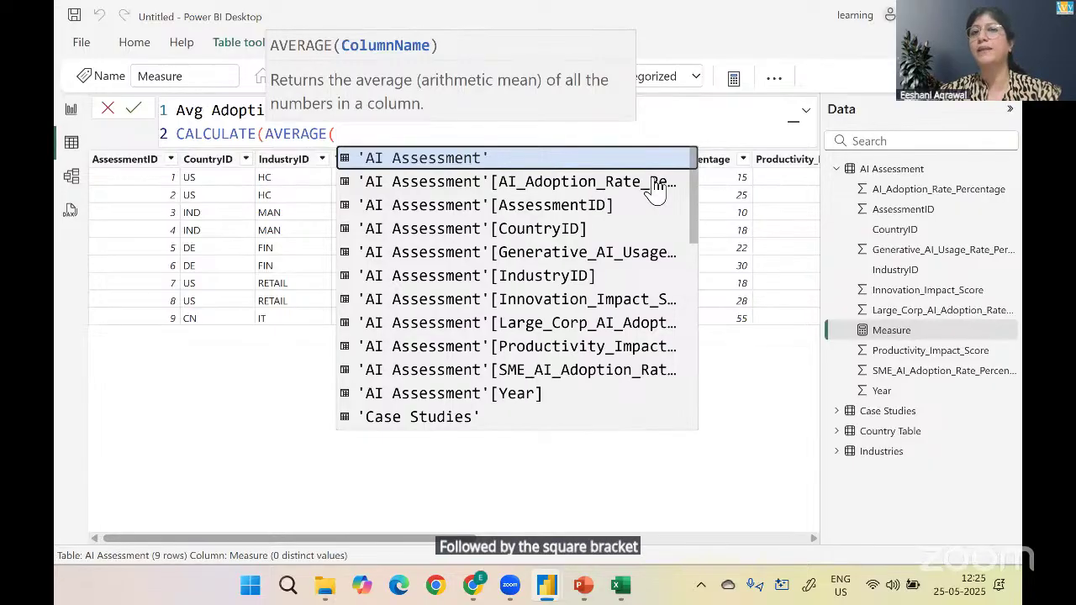
click(535, 195)
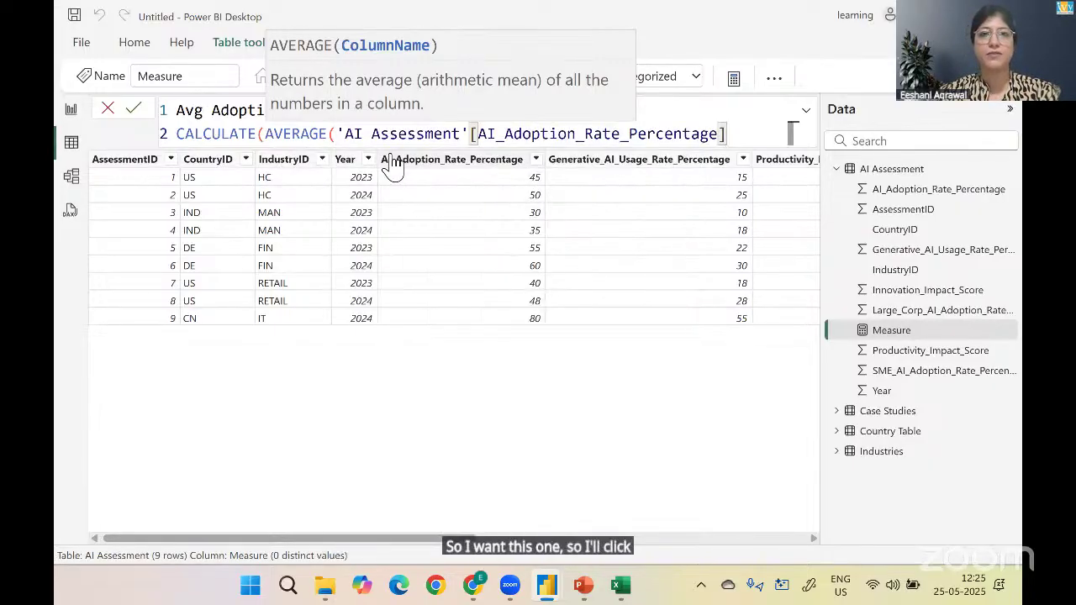
text())
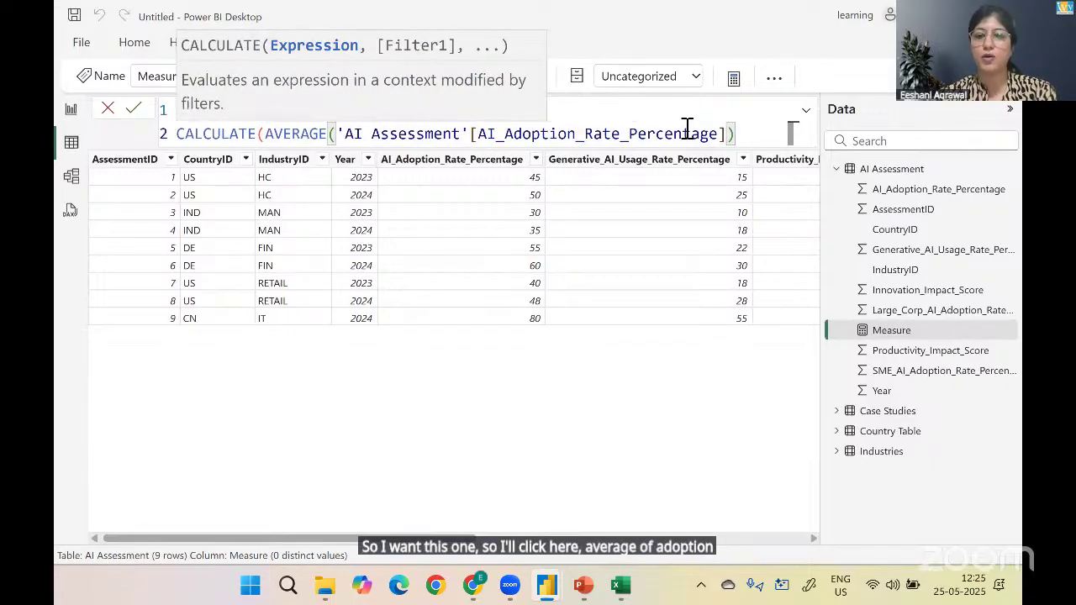
Add a filter argument to CALCULATE that requires 'AI Assessment'[Year] to equal 2024
text(,)
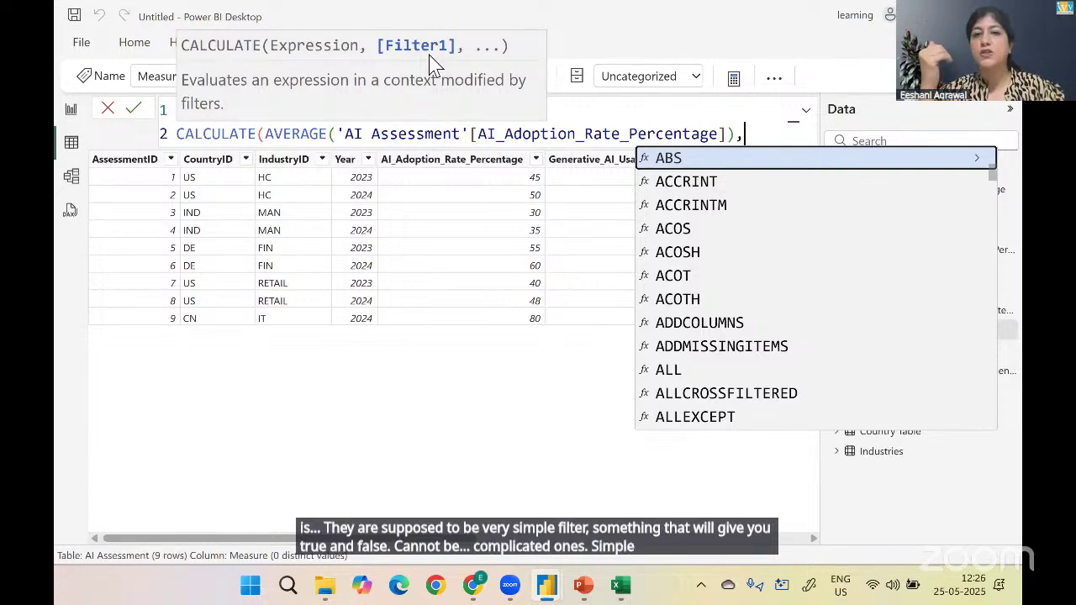
text(ye)
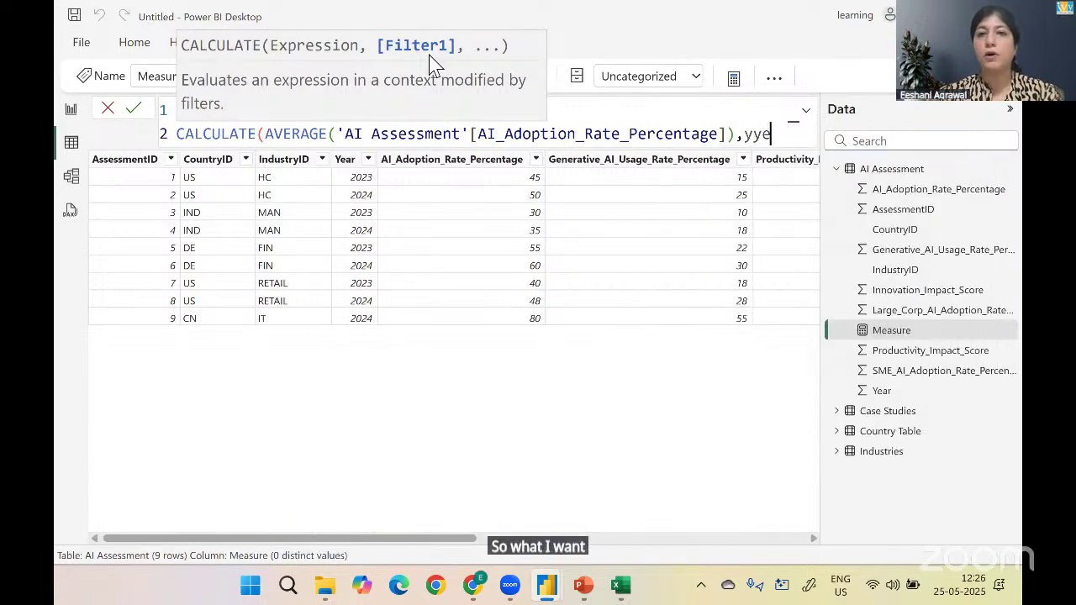
key(Up)
key(Up)
key(Up)
key(Up)
key(Up)
key(Up)
key(Up)
key(Up)
key(Up)
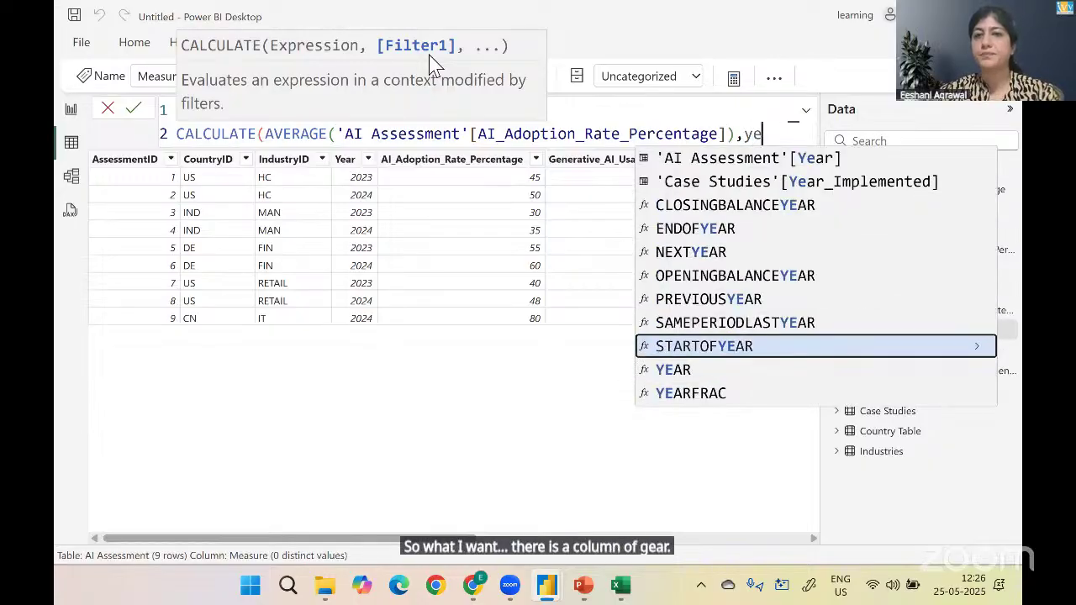
key(Tab)
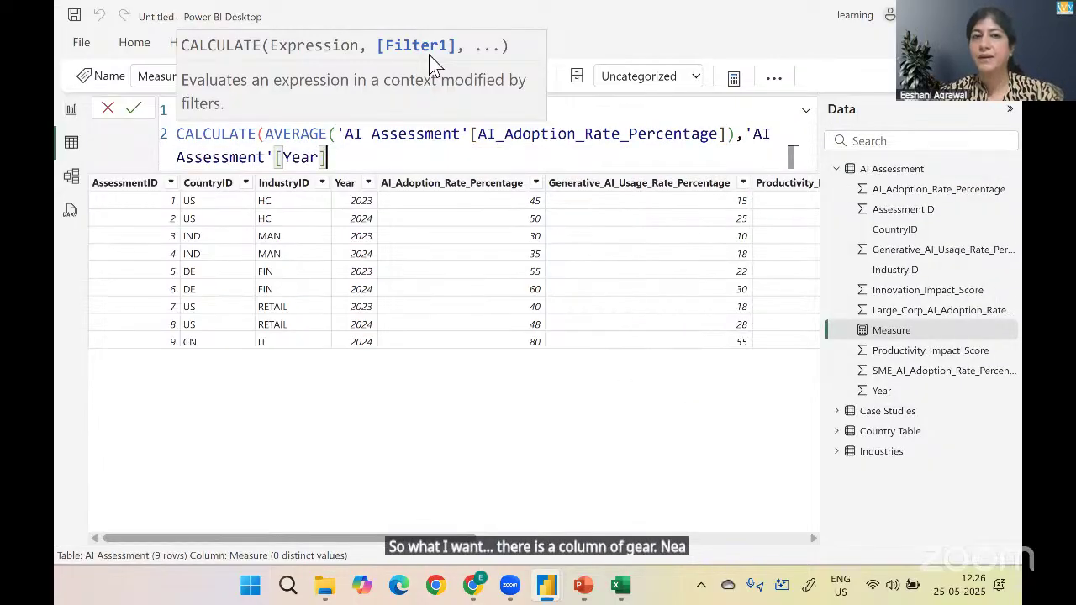
text(=2024)
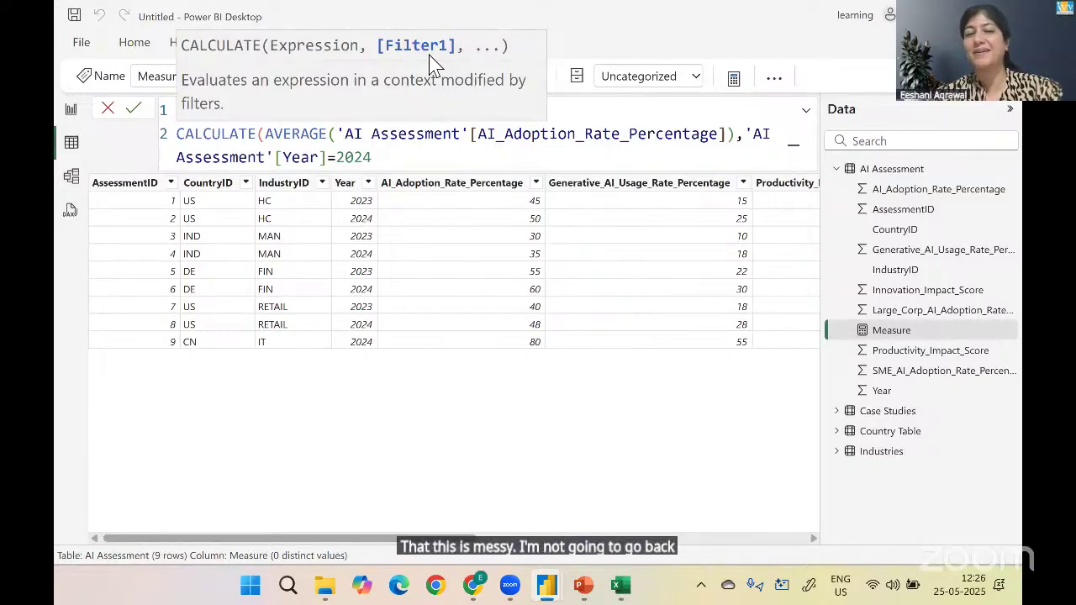
Make the year filter compare with MAX('AI Assessment'[Year]) instead of a fixed year, and close the CALCULATE formula
key(BackSpace)
key(BackSpace)
key(BackSpace)
key(BackSpace)
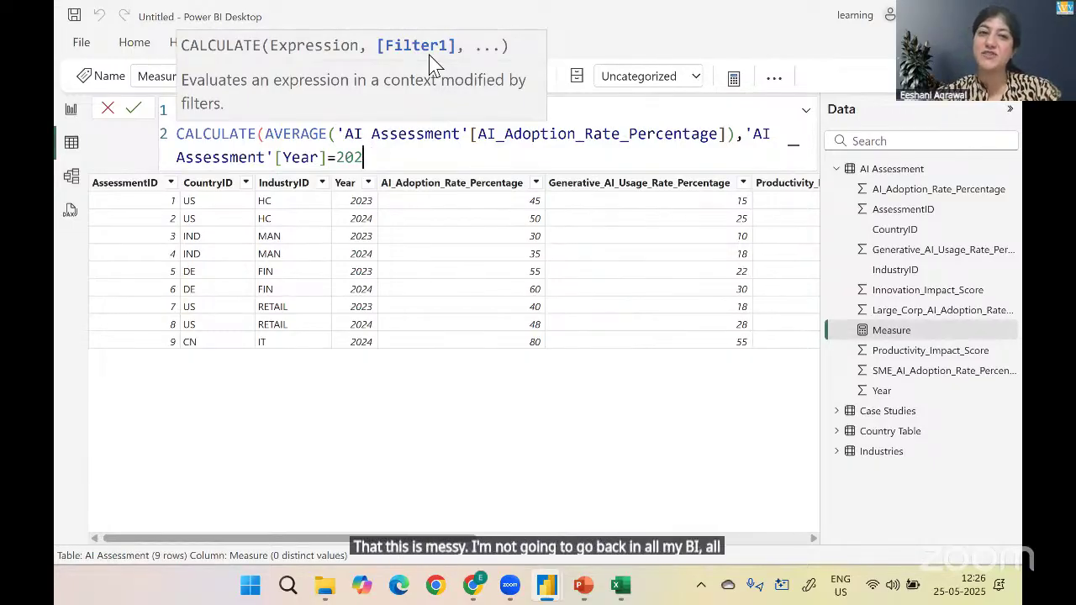
text(max)
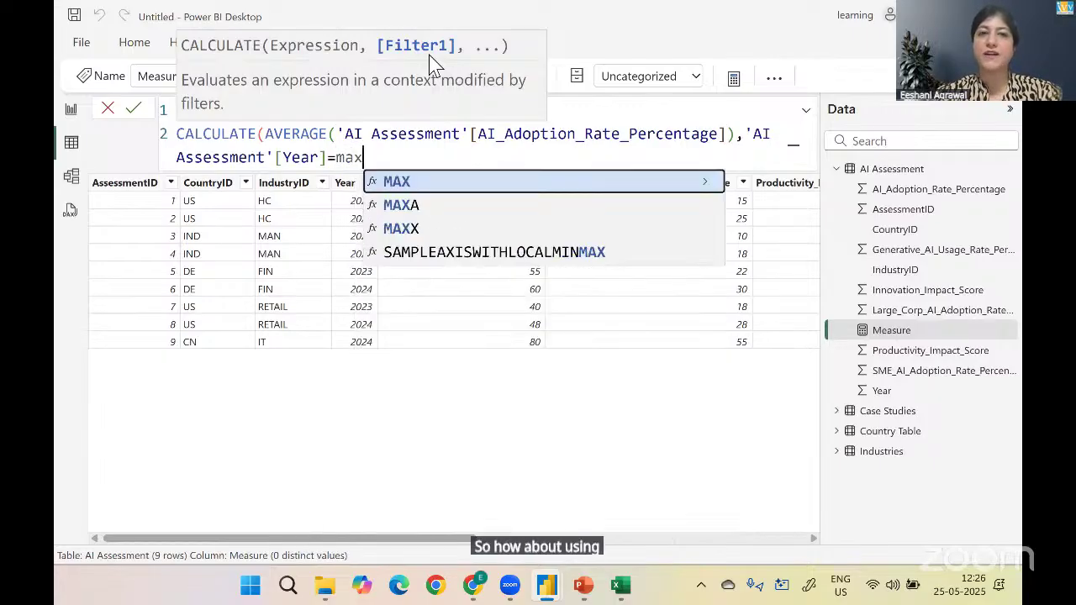
key(Tab)
text(year)
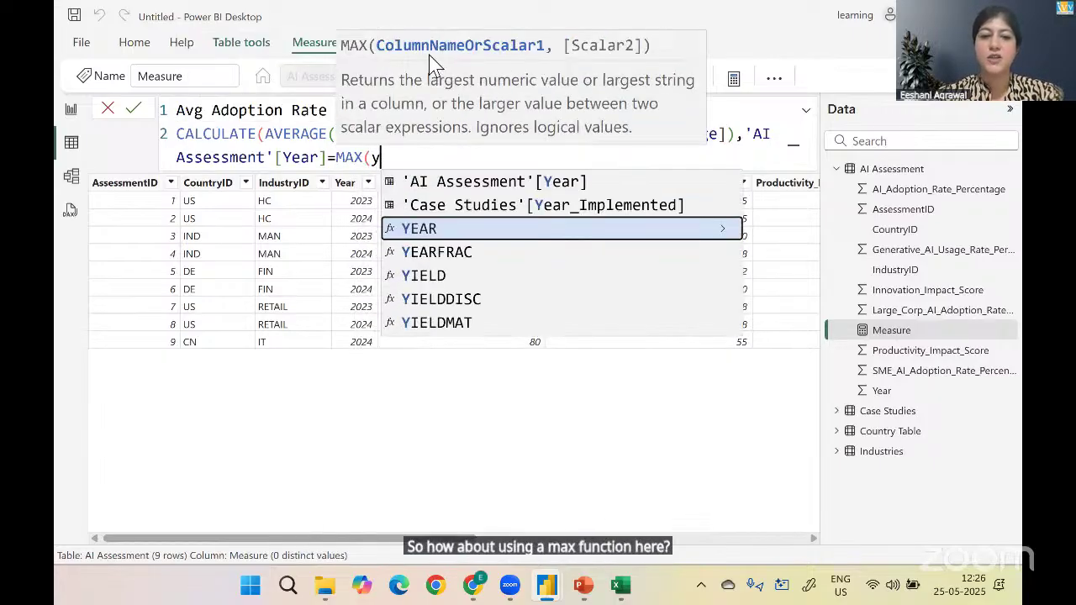
key(Up)
key(Up)
key(Up)
key(Up)
key(Up)
key(Up)
key(Up)
key(Up)
key(Up)
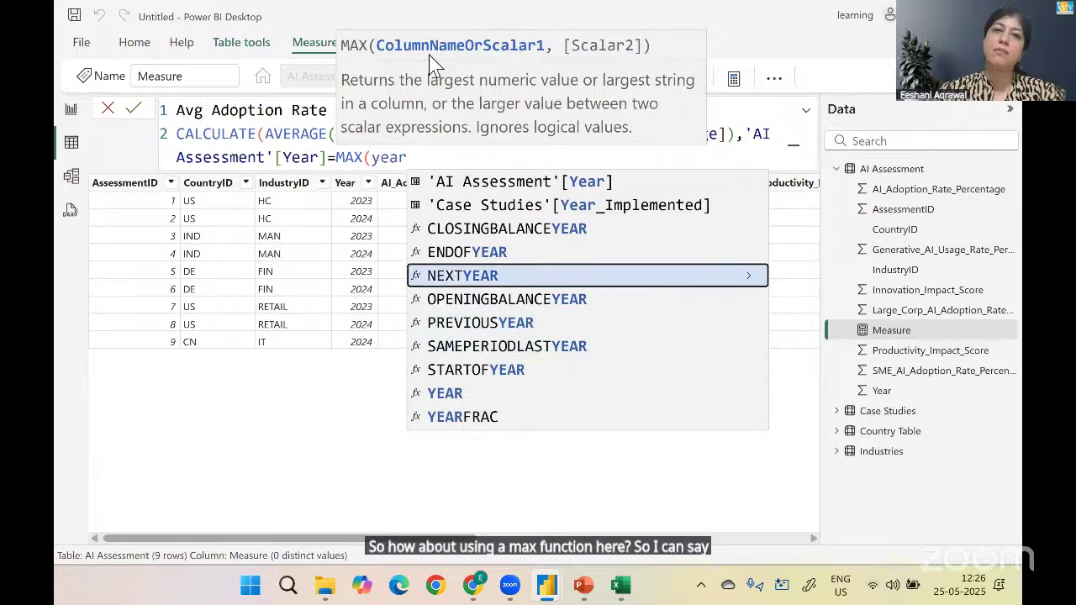
key(Tab)
text())
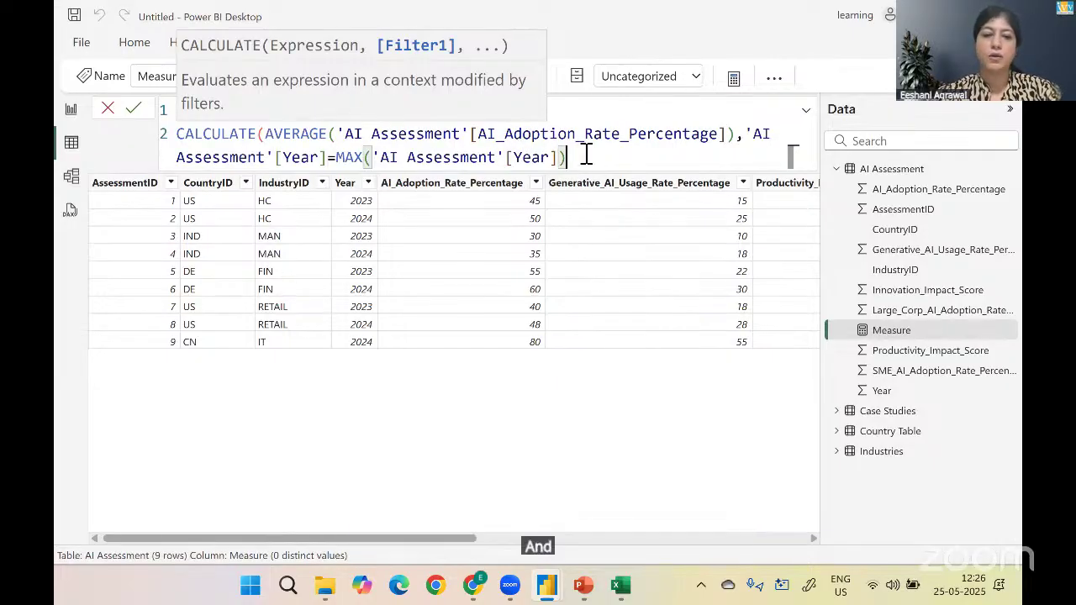
text())
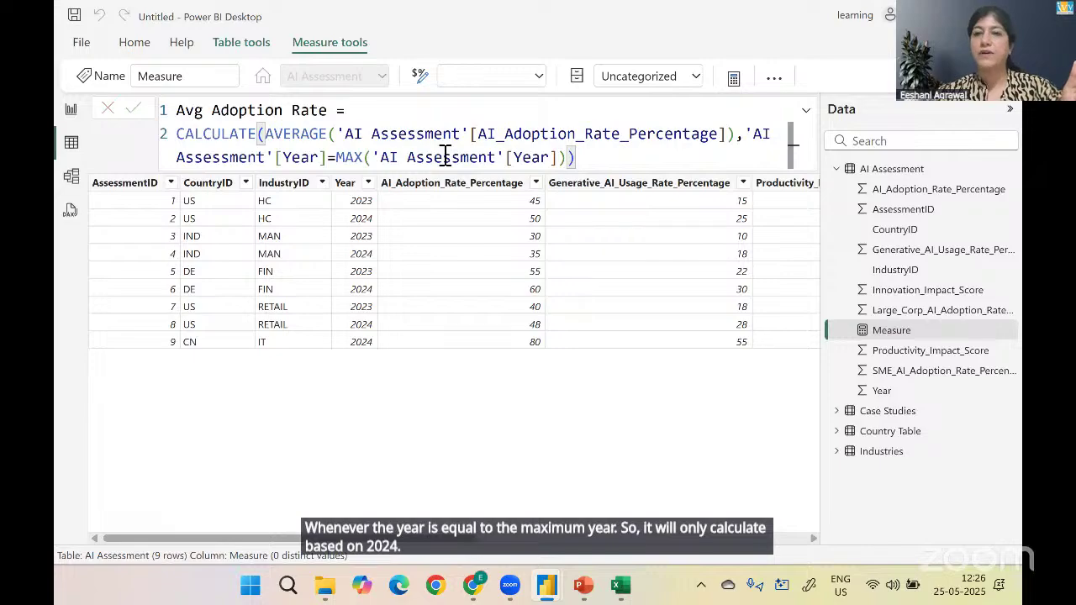
Commit the Avg Adoption Rate measure in the AI Assessment table and select its whole formula text
key(Return)
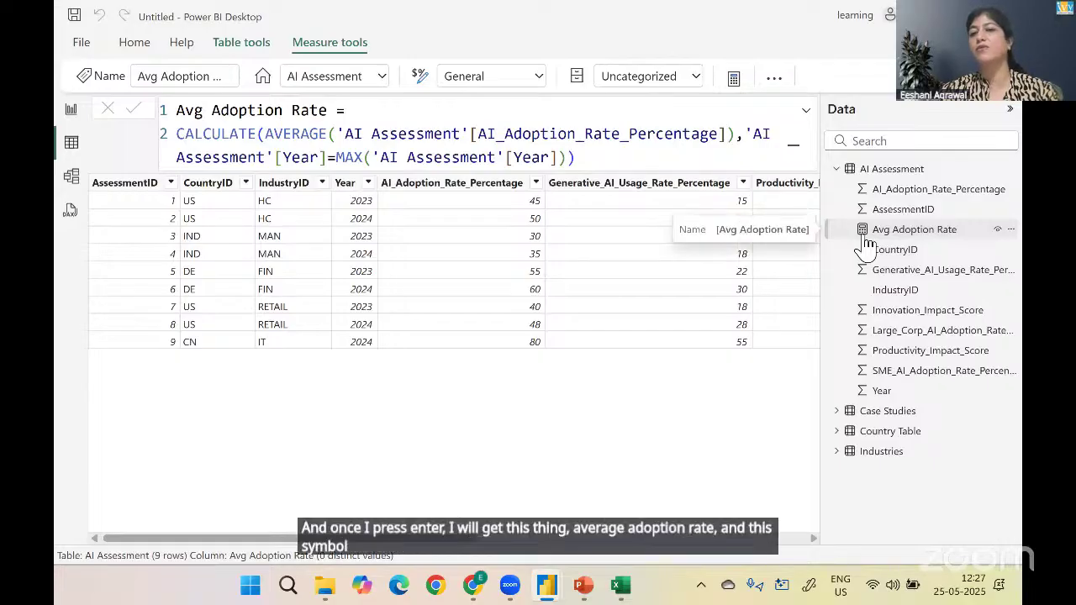
click(606, 157)
key(ctrl+a)
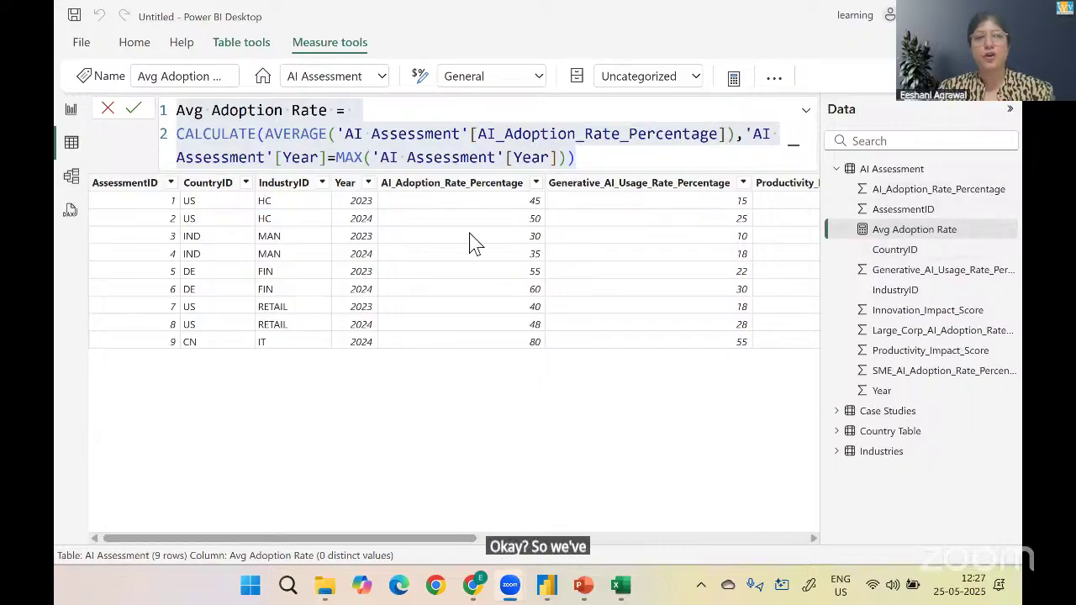
Add a card visual to Page 1 of the report
click(72, 113)
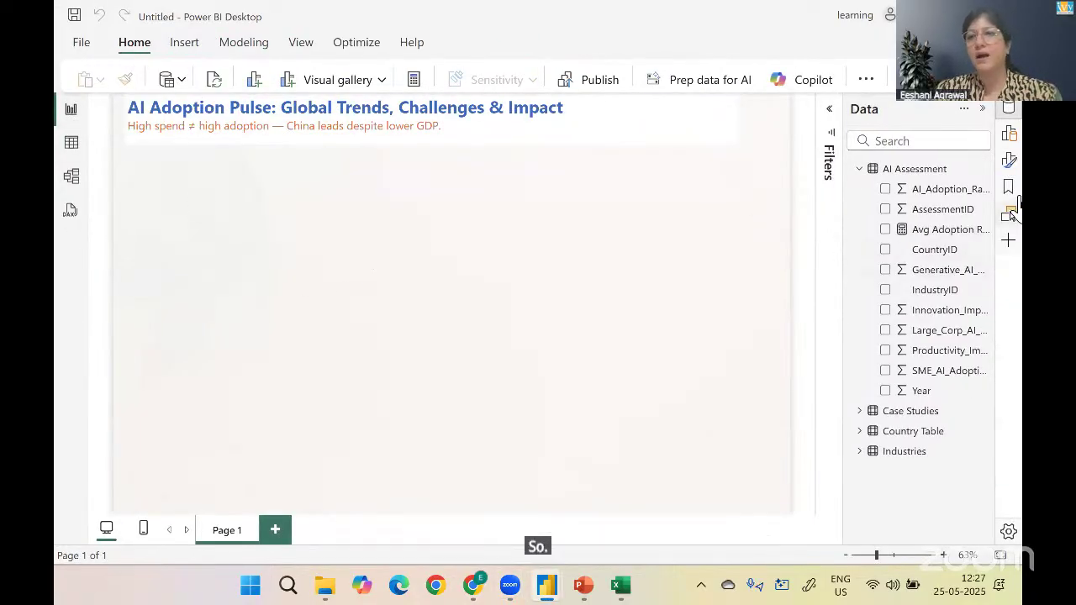
click(1010, 134)
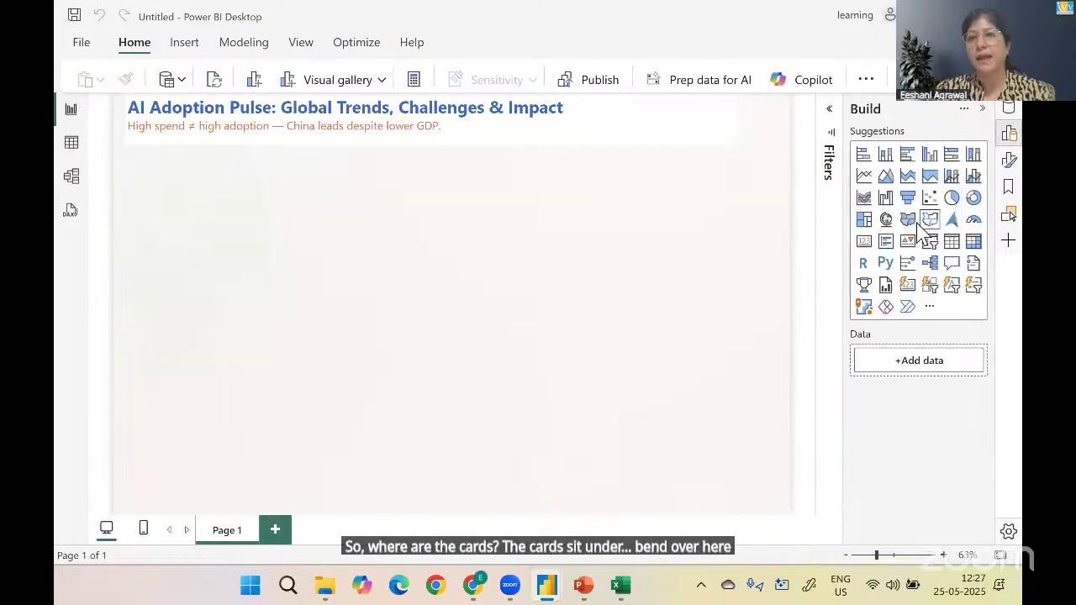
click(865, 245)
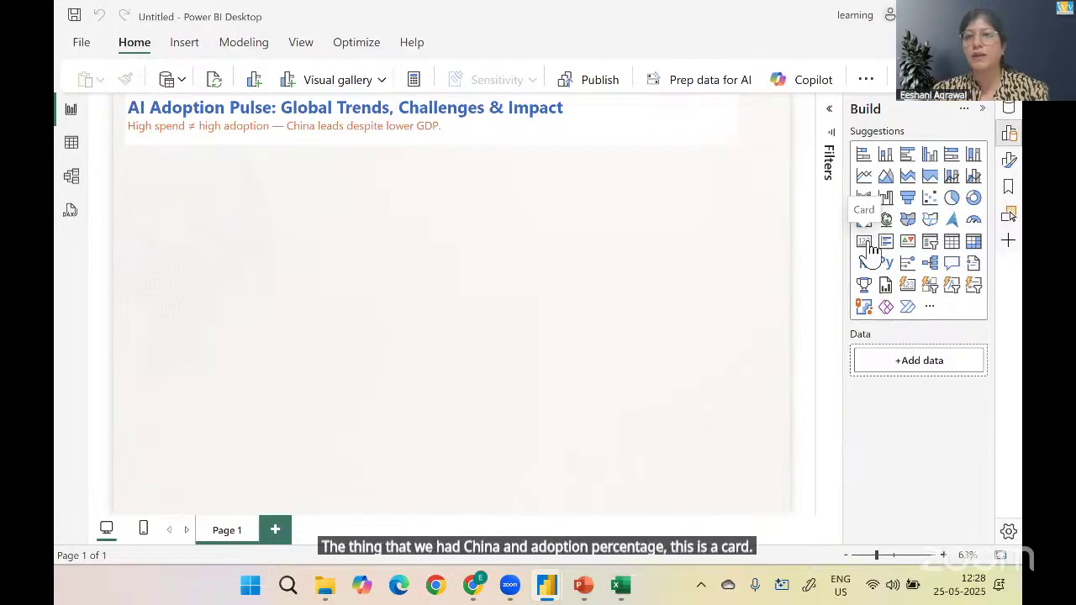
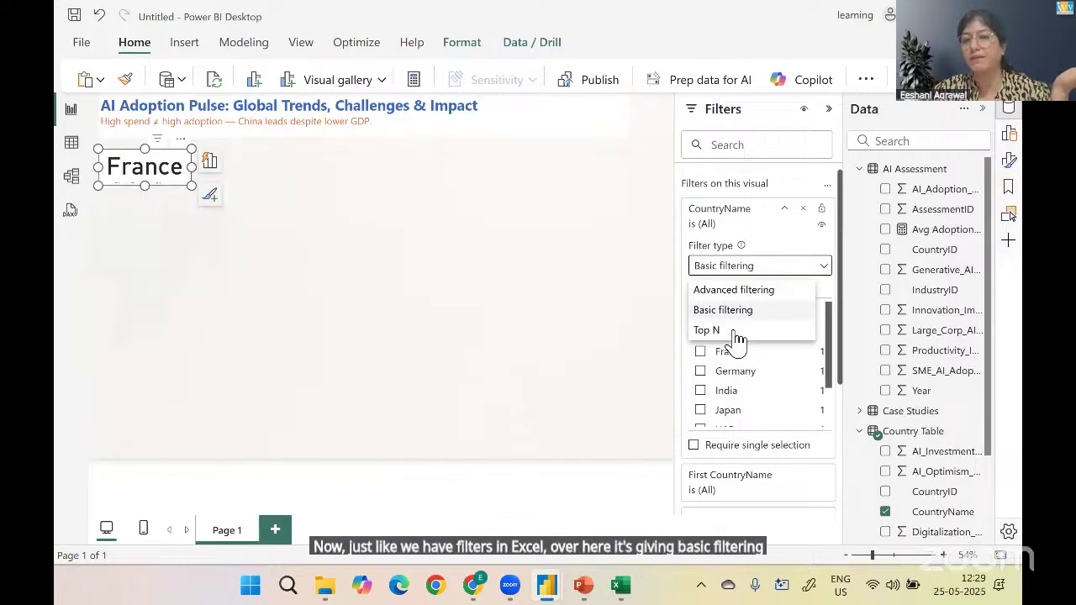
Apply a Top N filter on CountryName to the country card, showing the top 1 item by Avg Adoption Rate
click(732, 330)
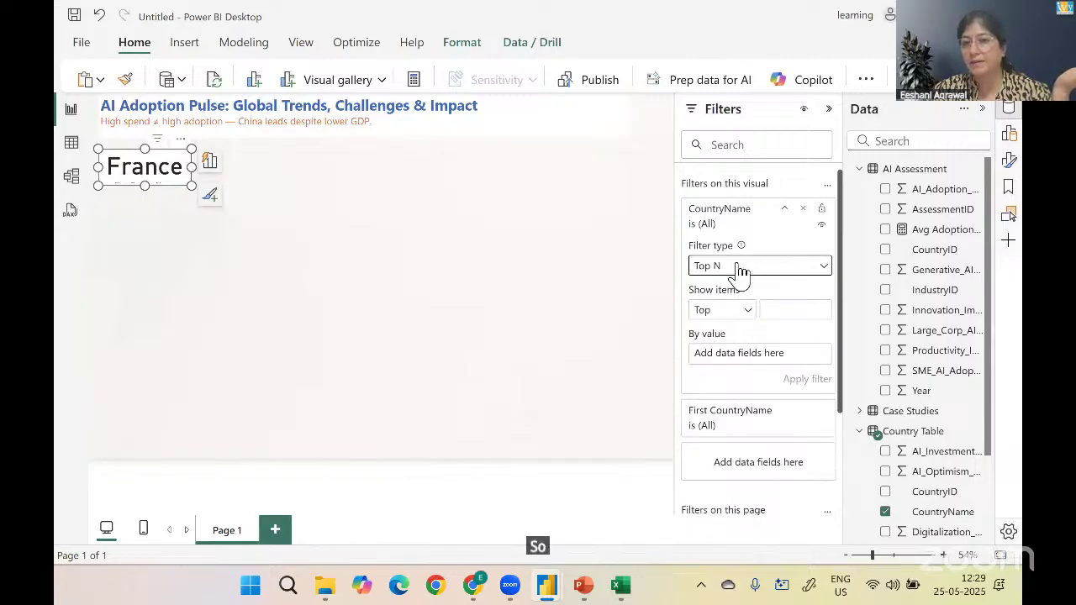
click(795, 308)
text(1)
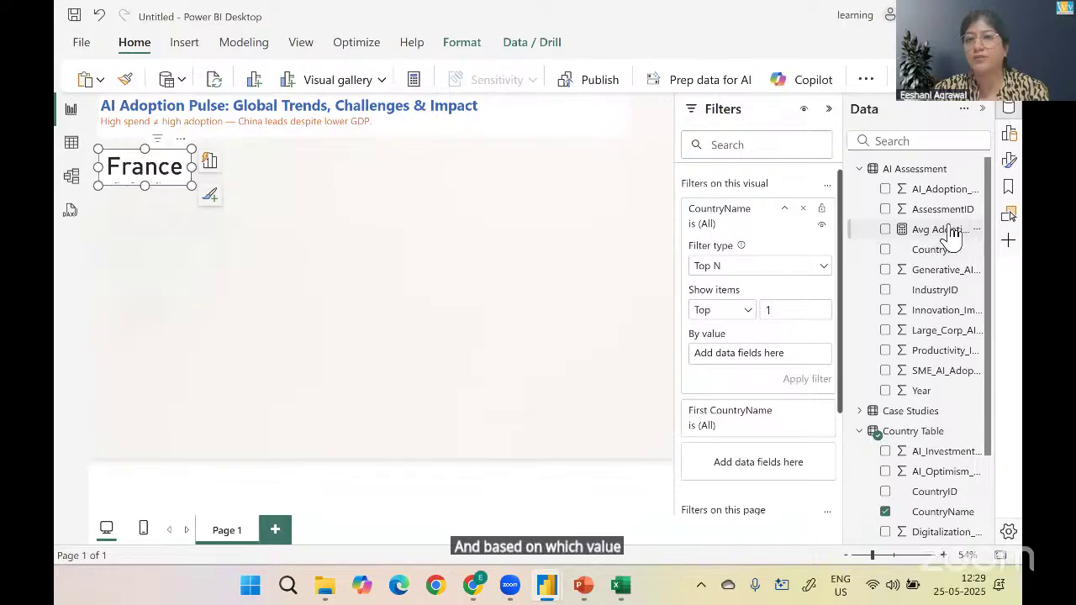
drag(952, 238, 777, 358)
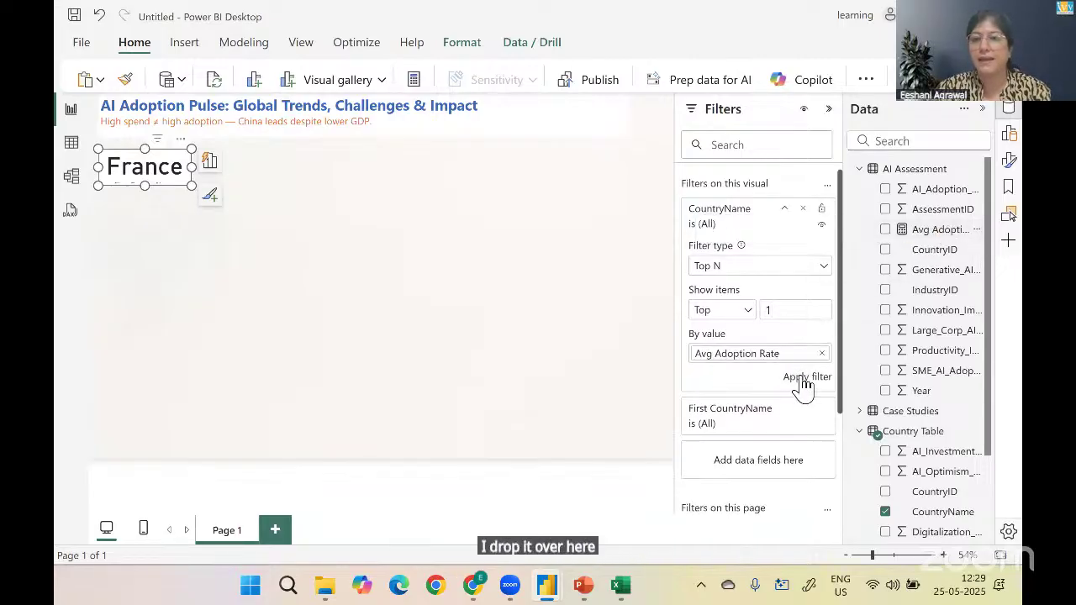
click(800, 379)
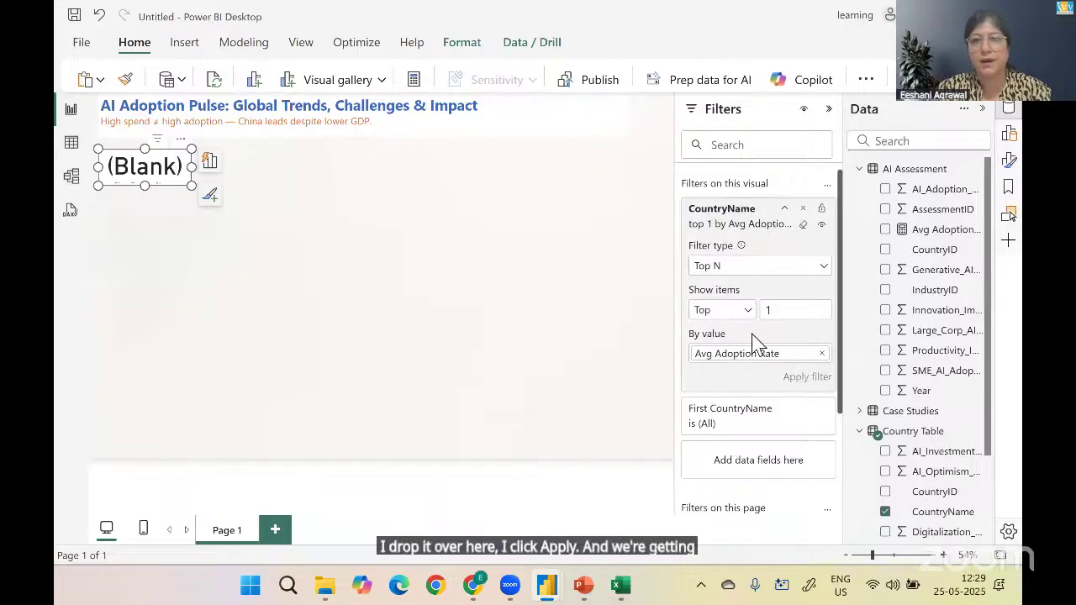
Enlarge the country card and add a separate card showing the Avg Adoption Rate measure
drag(192, 183, 256, 204)
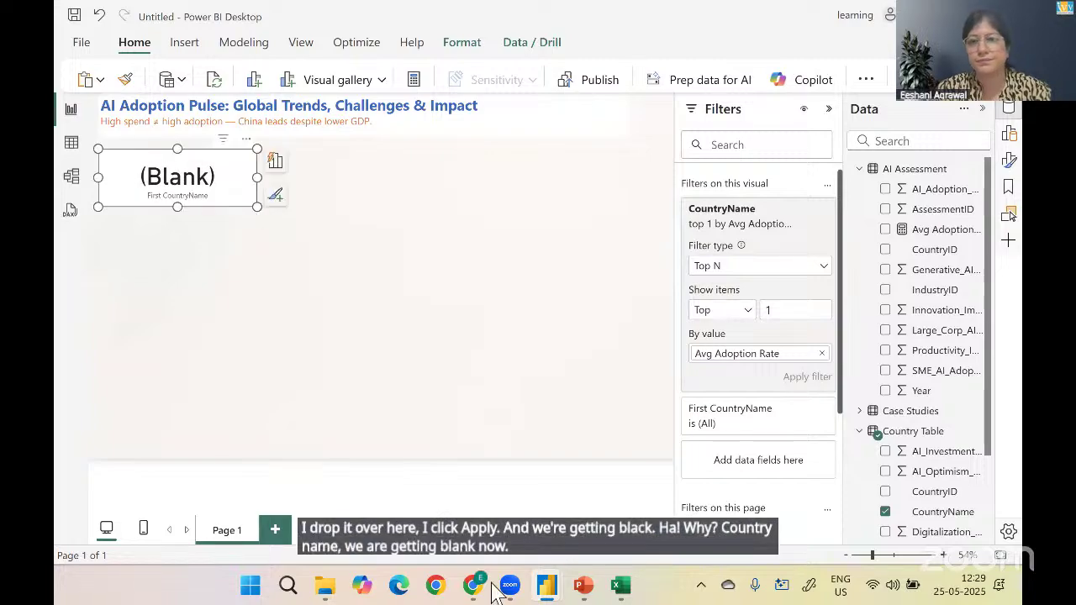
click(821, 354)
click(507, 310)
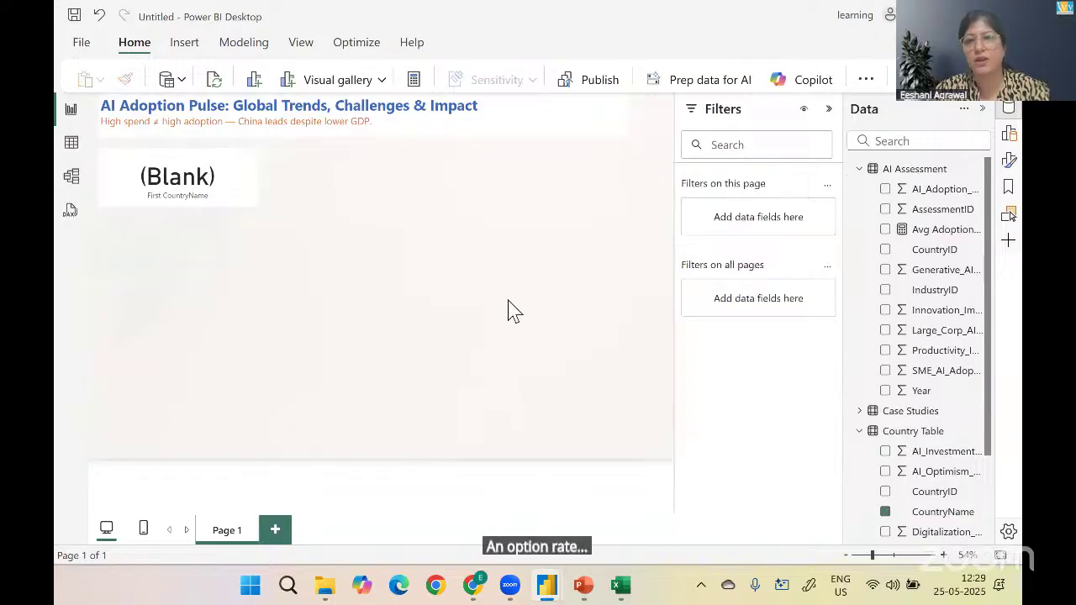
click(885, 230)
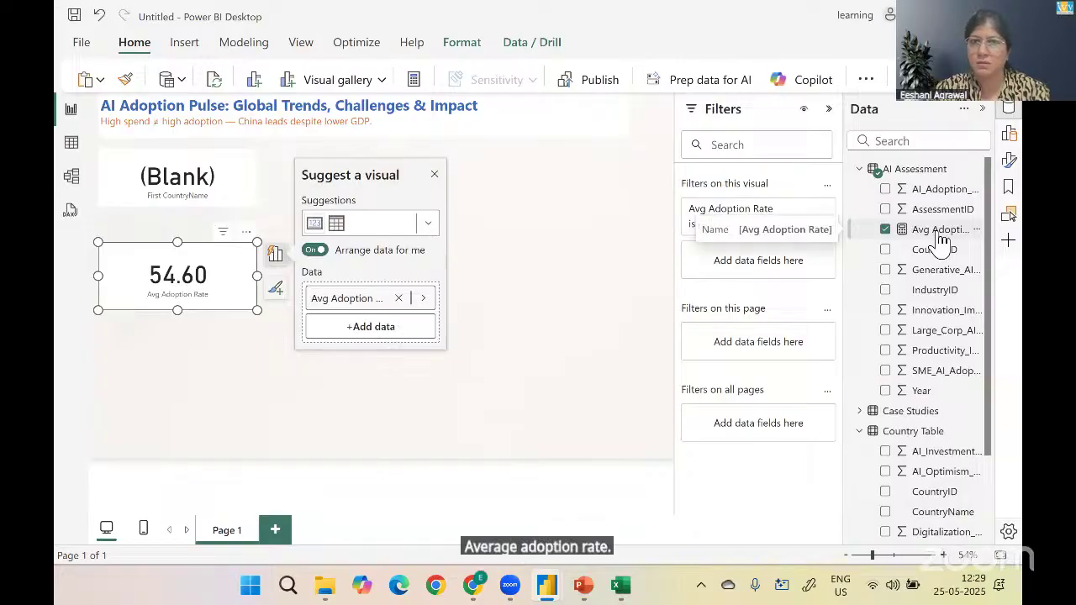
Take Avg Adoption Rate out of the By value setting of the country card's CountryName filter
click(220, 187)
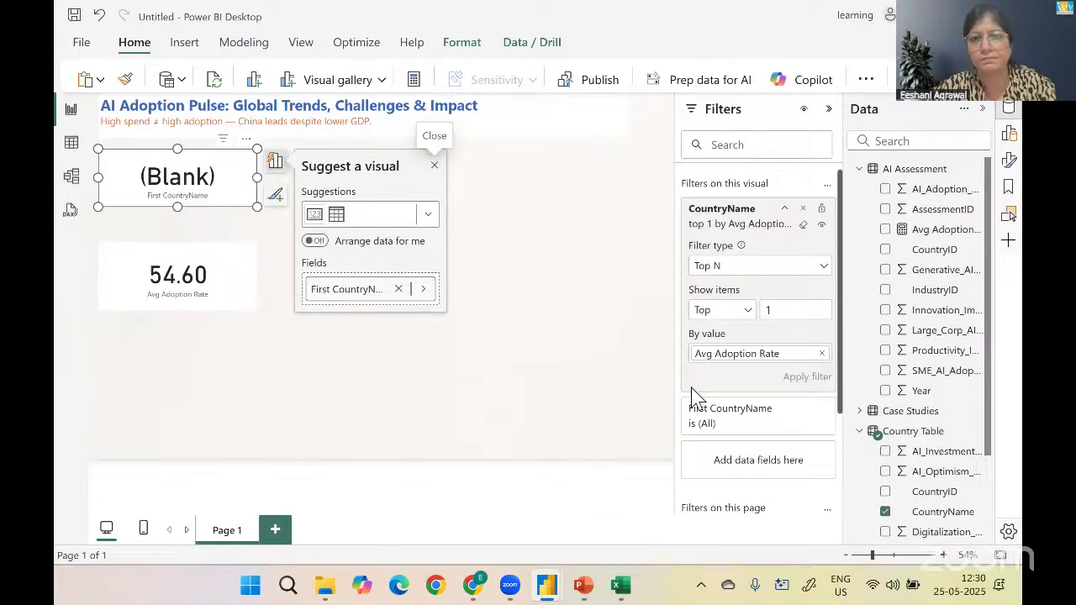
click(822, 354)
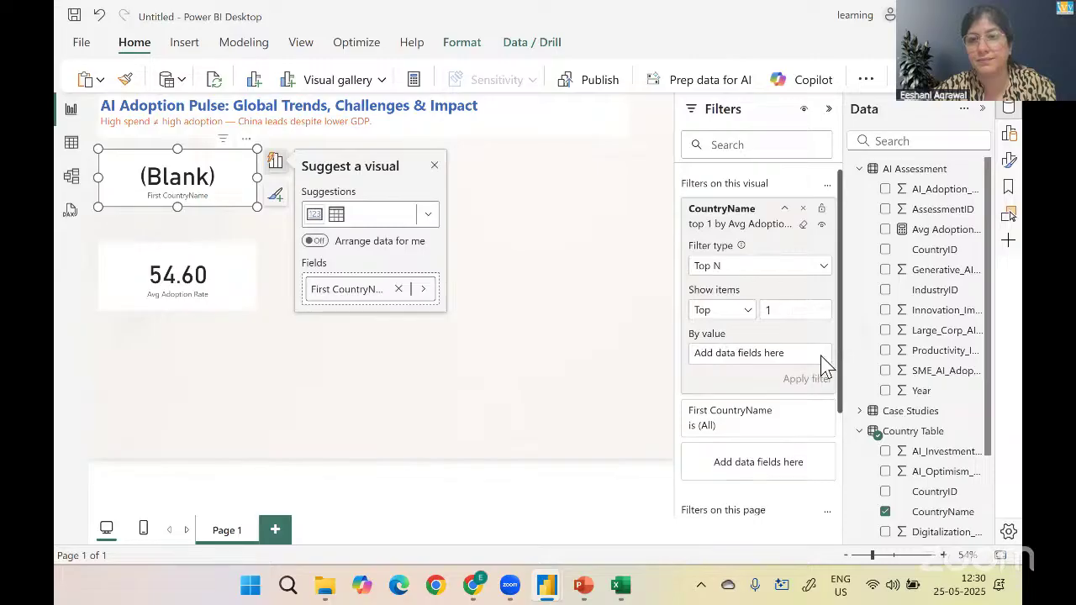
Switch to the Ivy-AI Tool Adoption report and inspect the Highest Adoption card's fields and filters and the Latest Adoption % measure's formula
key(alt+Tab)
key(Tab)
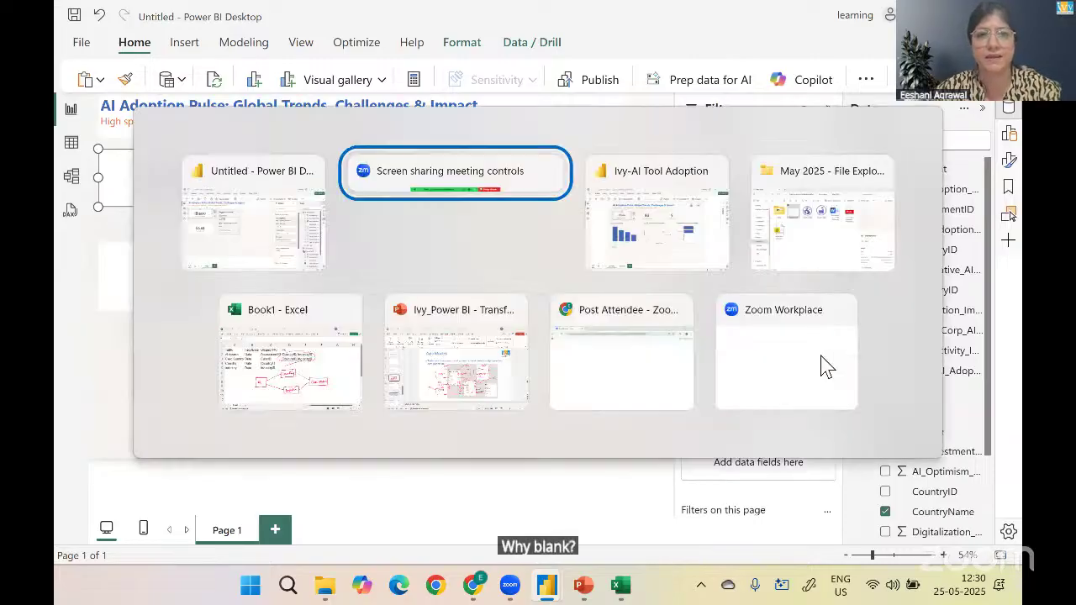
click(1010, 136)
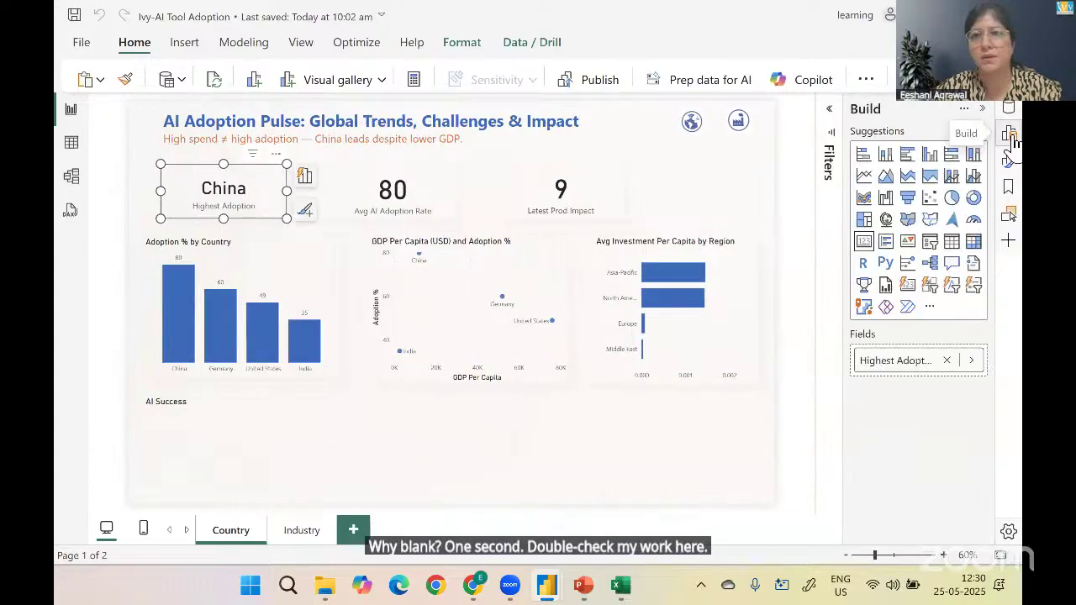
click(830, 112)
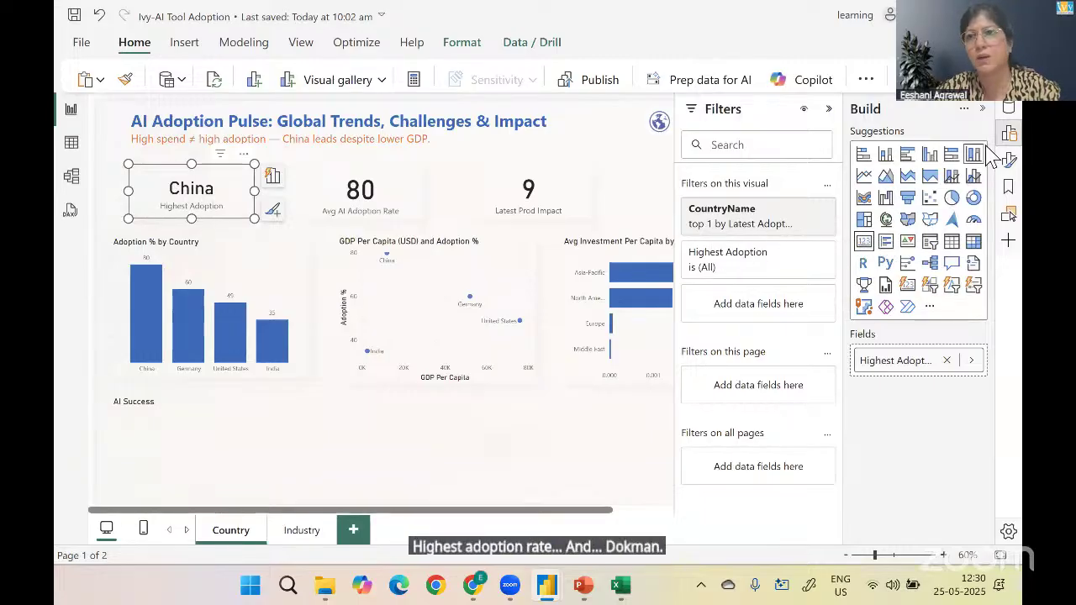
click(1010, 108)
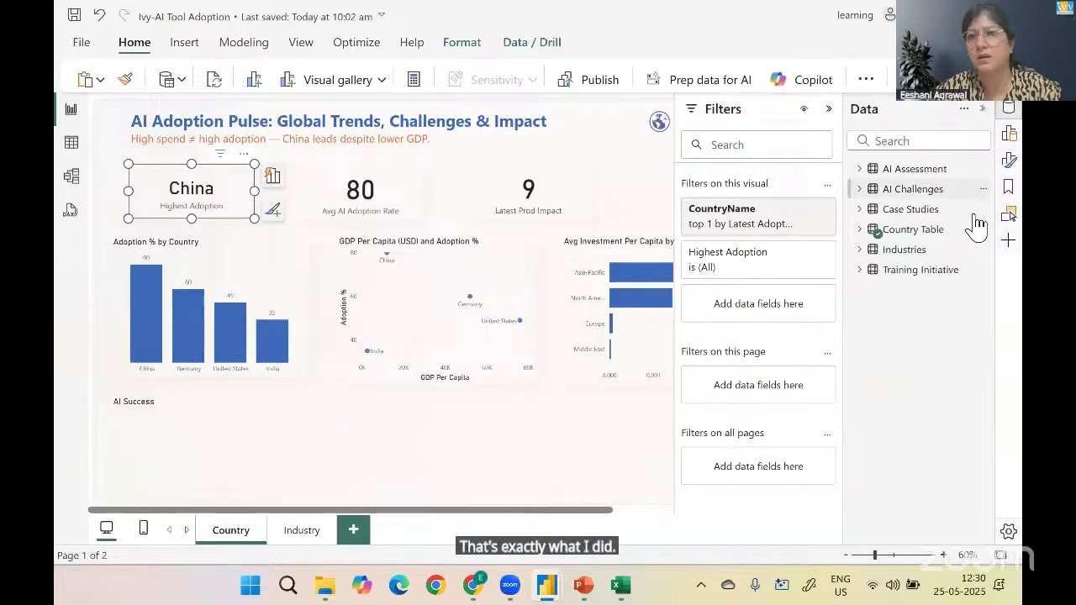
click(861, 171)
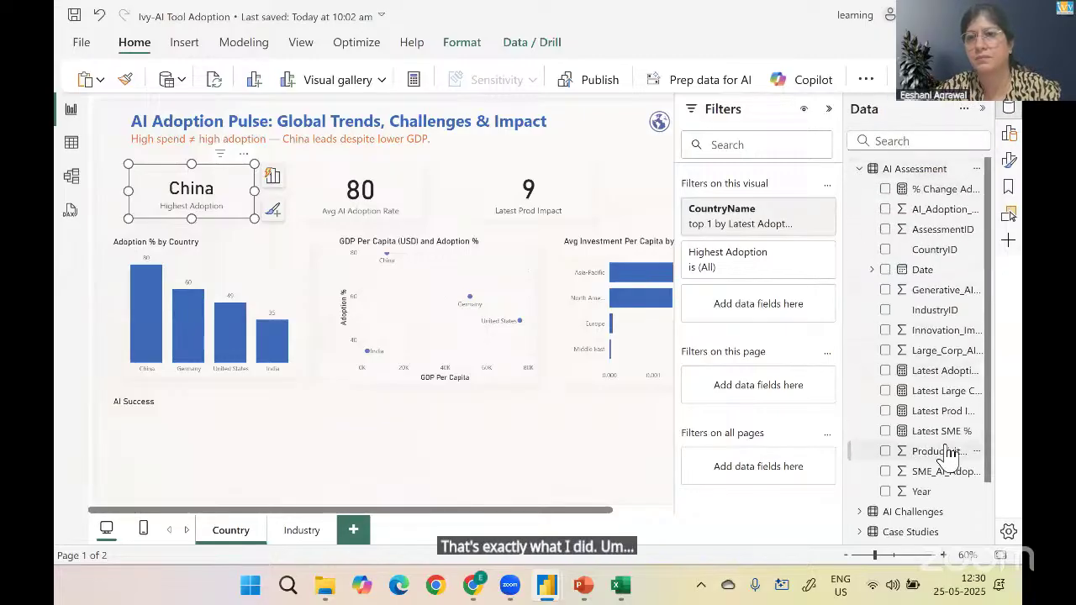
click(939, 371)
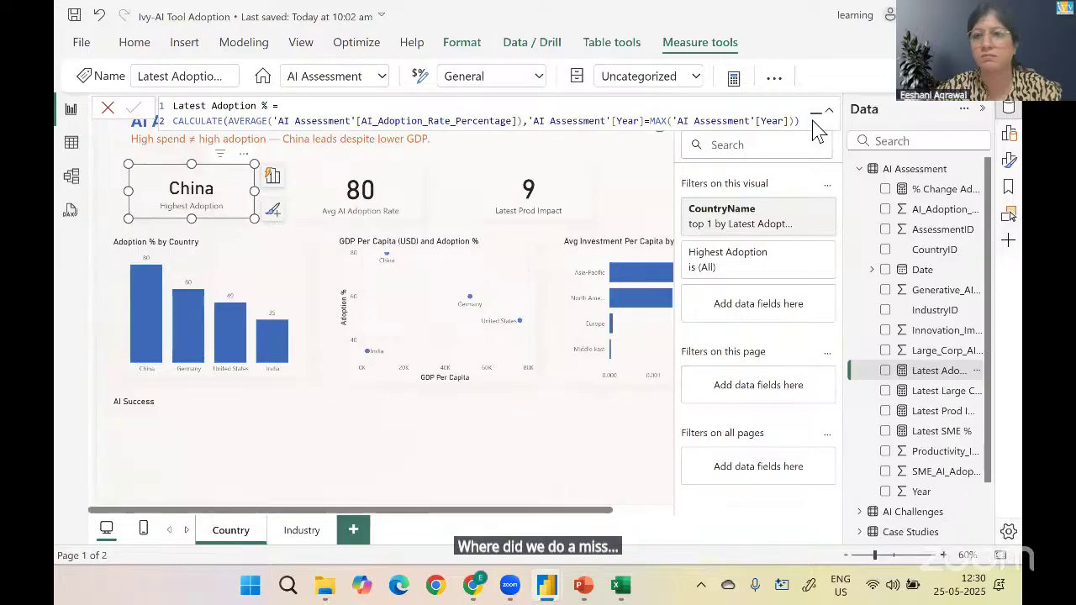
Return to the untitled report and check the Avg Adoption Rate formula and the relationships between its tables
key(alt+Tab)
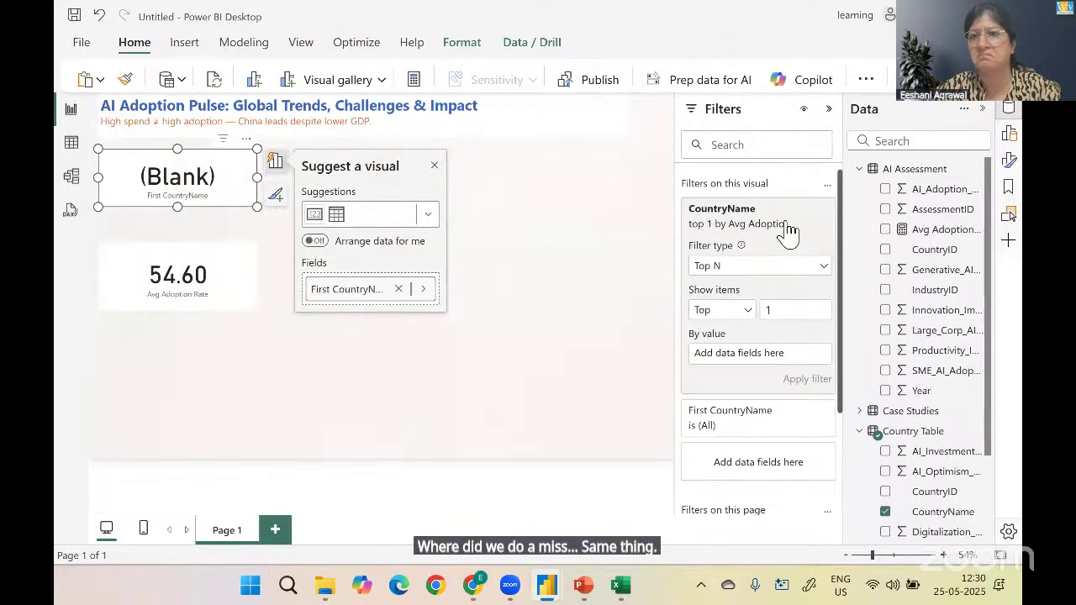
click(939, 231)
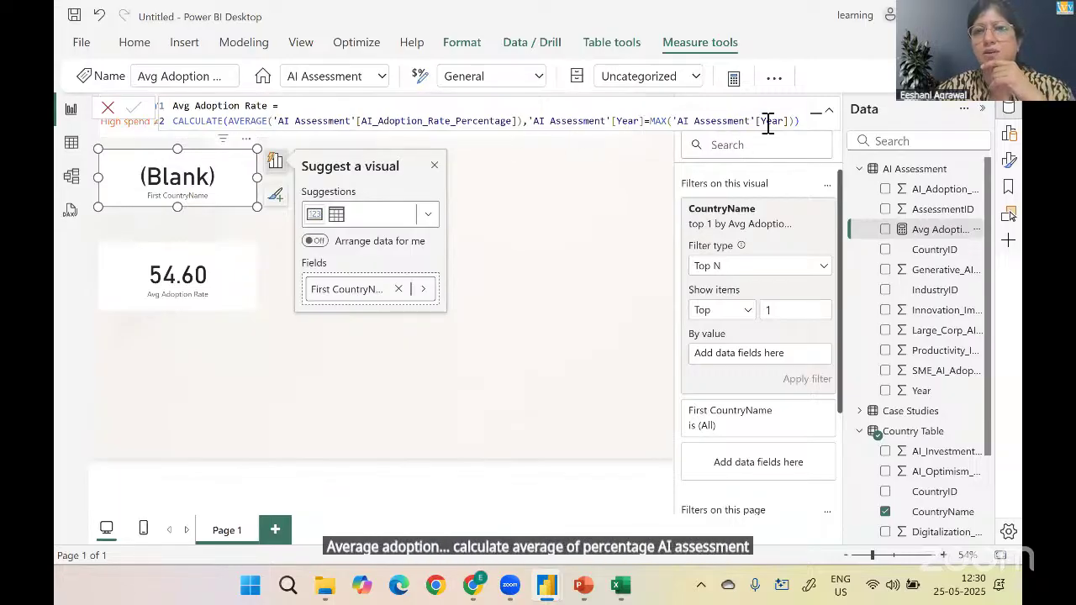
click(71, 175)
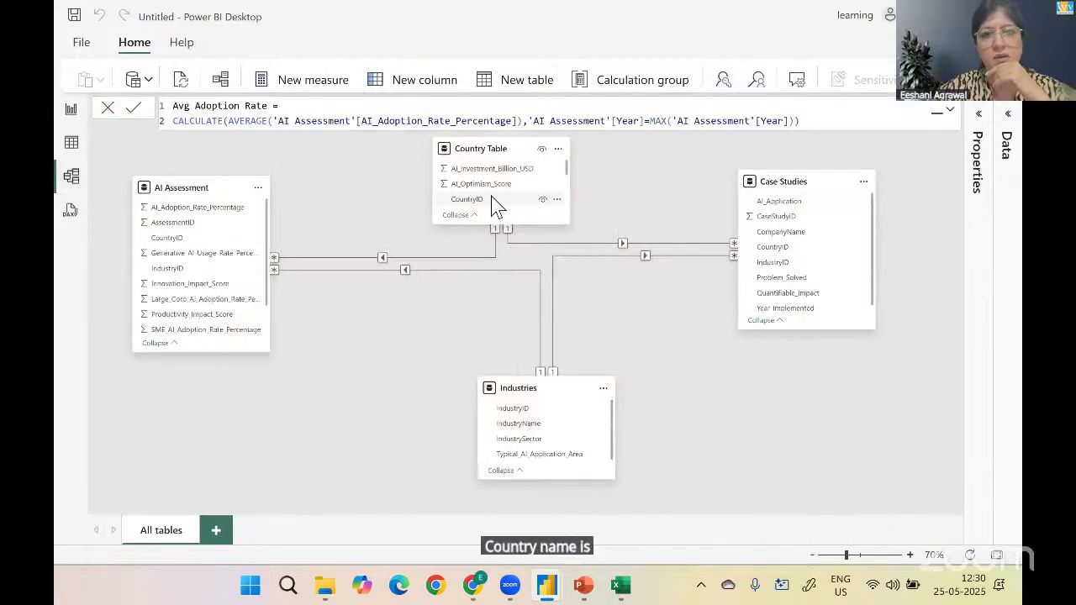
click(70, 114)
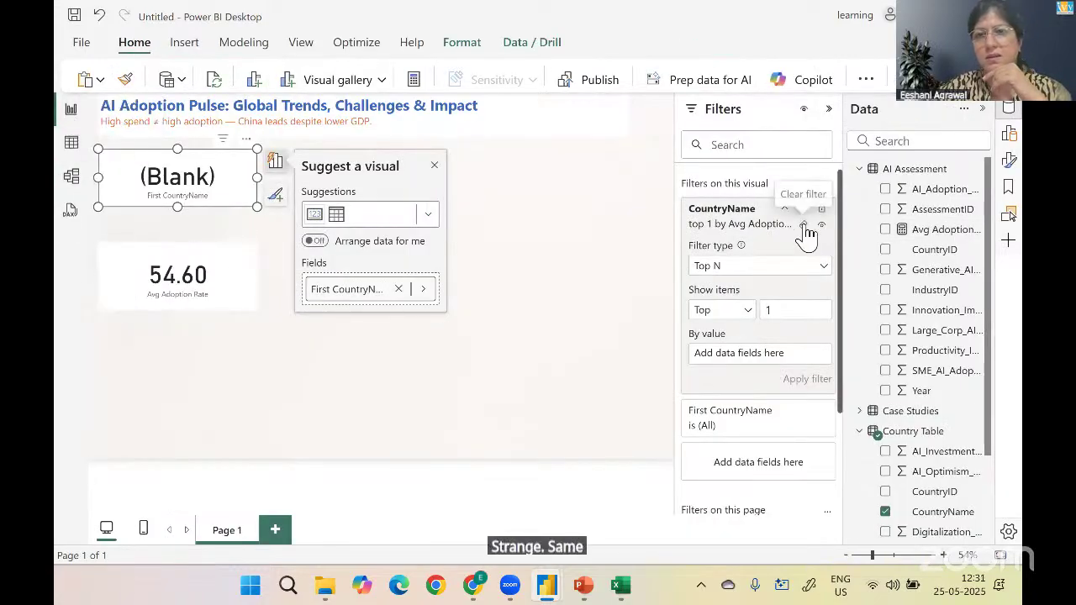
Replace the country card's CountryName filter with a new Top N filter showing the top 1 item by Avg Adoption Rate
click(803, 224)
click(807, 212)
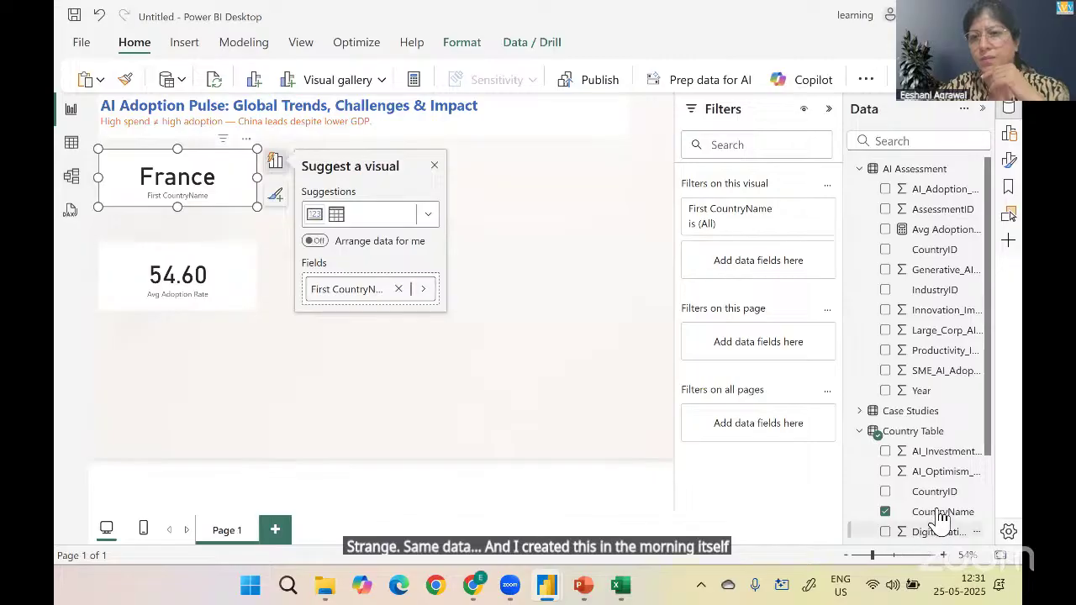
drag(946, 521, 765, 260)
click(773, 266)
click(743, 329)
click(774, 309)
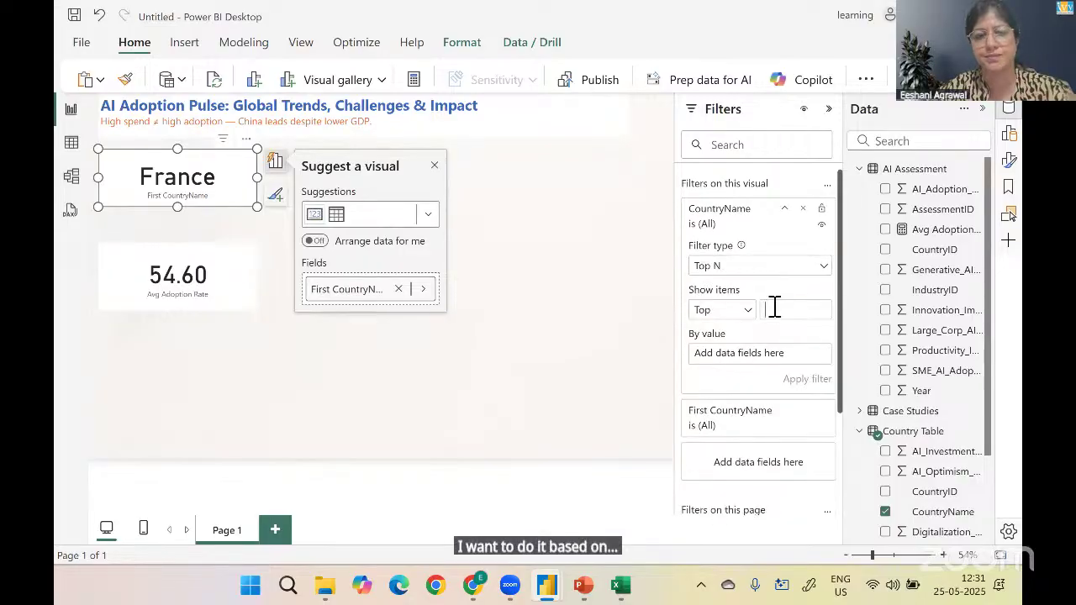
drag(868, 229, 766, 361)
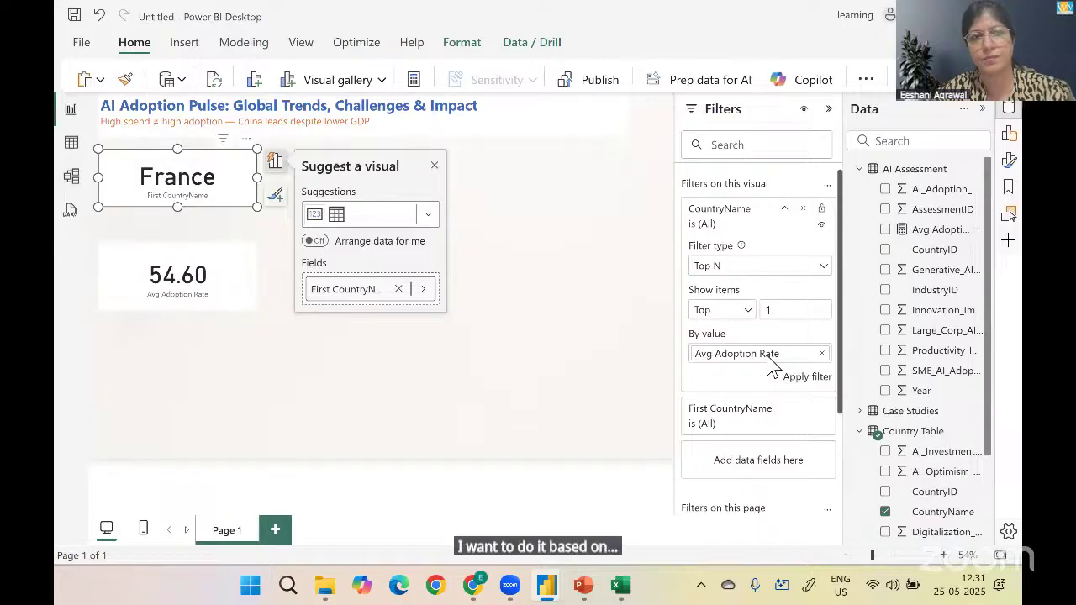
click(790, 383)
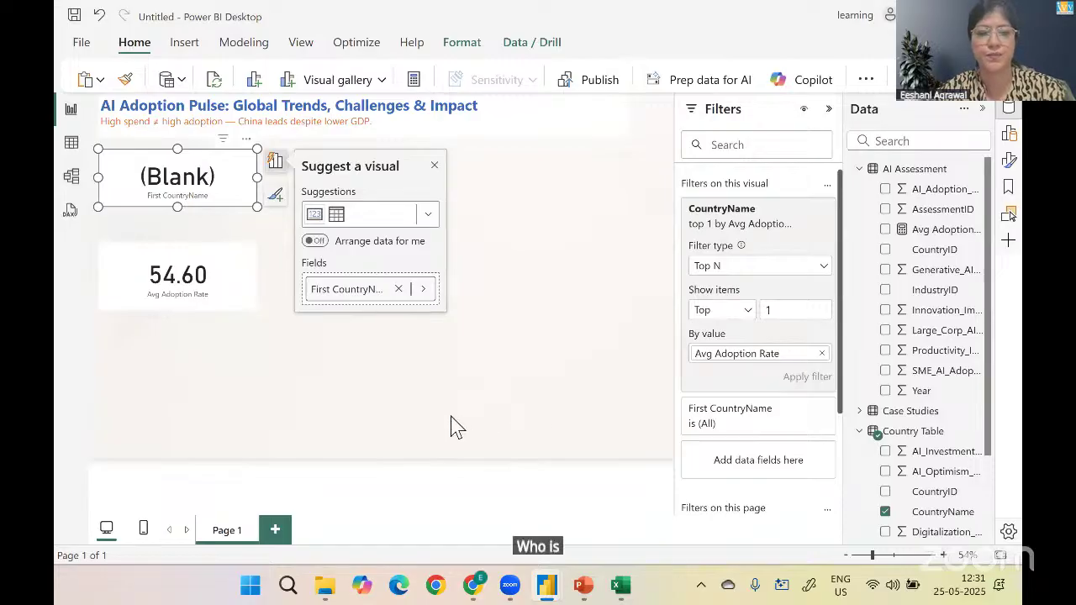
Compare the table relationships in the Ivy-AI Tool Adoption report with those in the untitled report's model
key(alt+Tab)
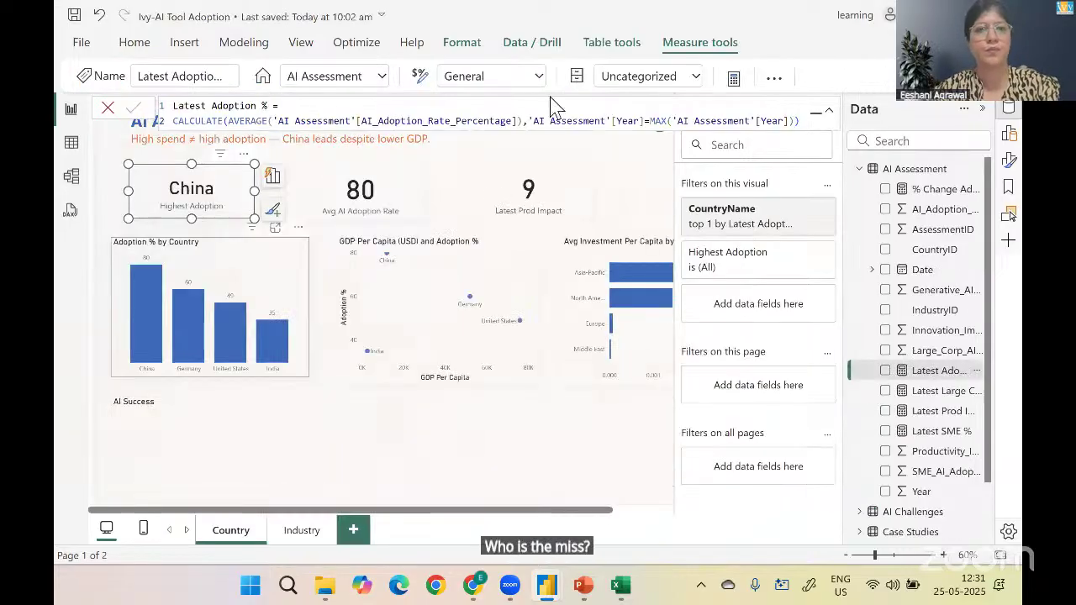
click(70, 176)
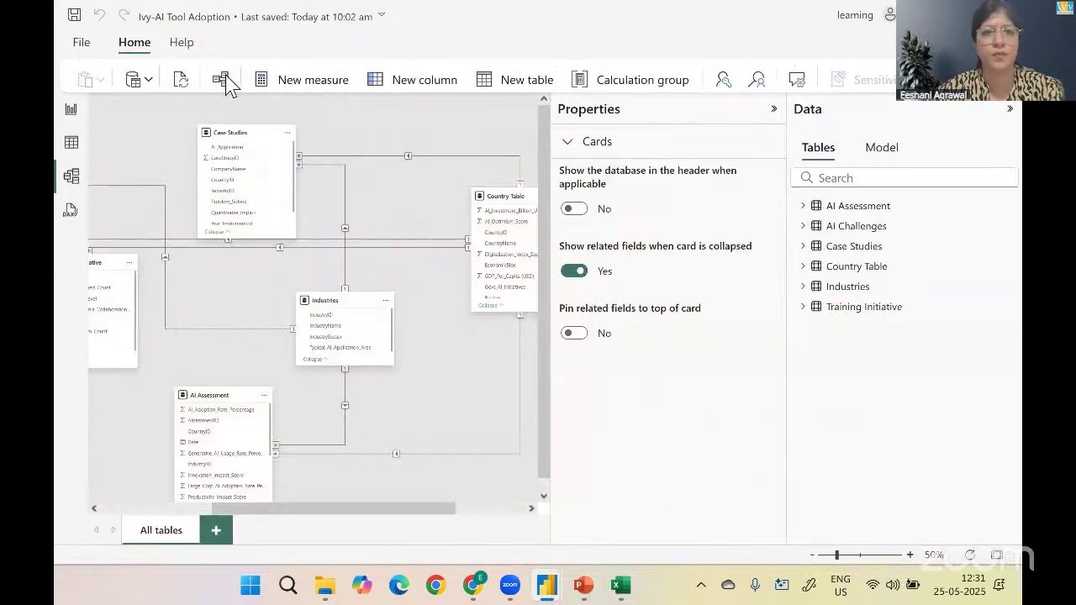
click(229, 81)
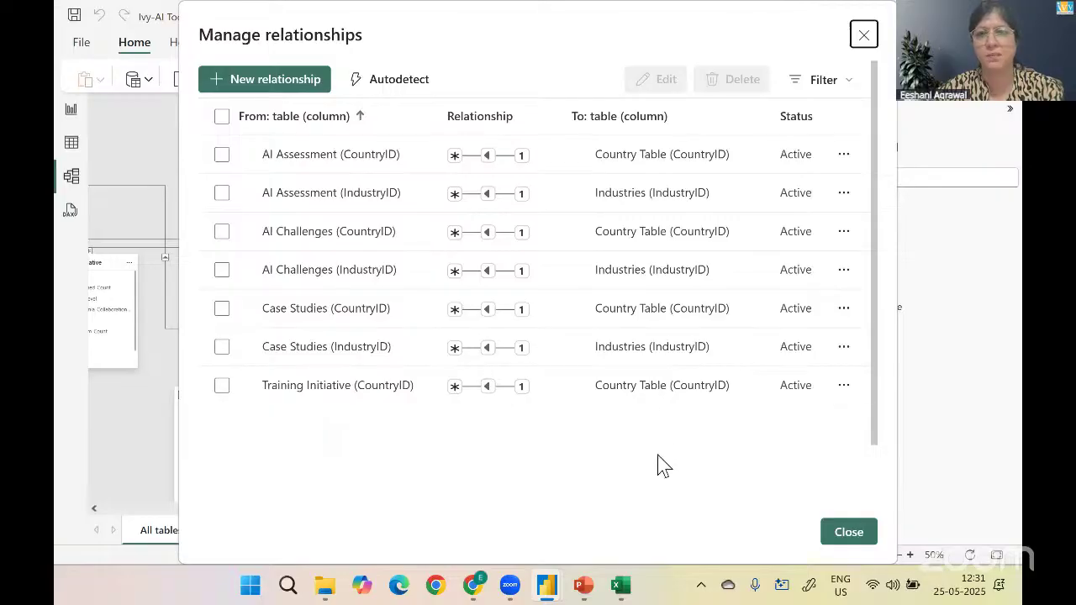
click(843, 535)
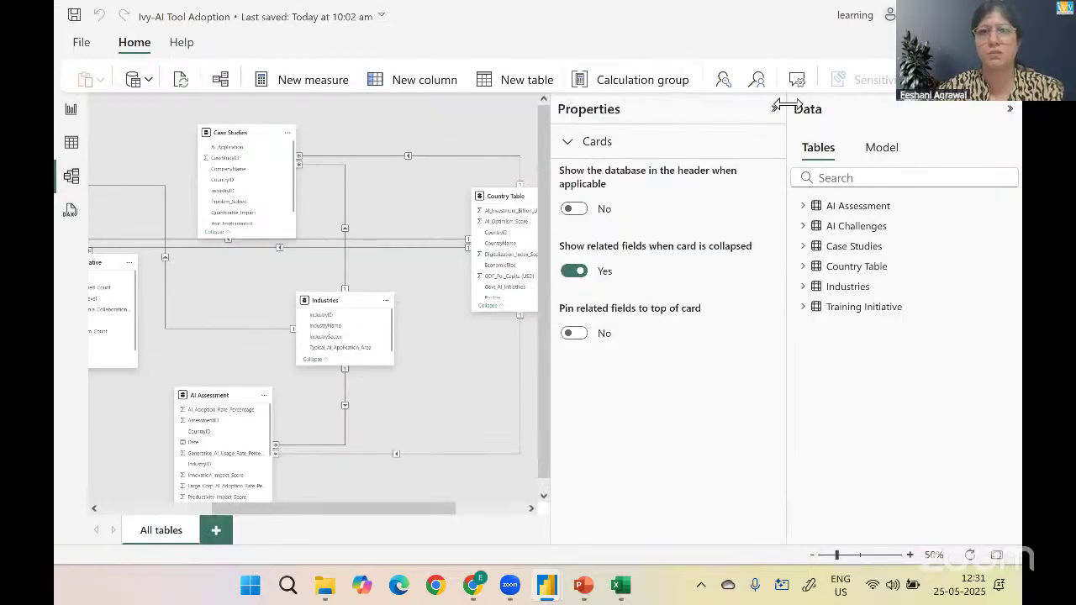
key(alt+Tab)
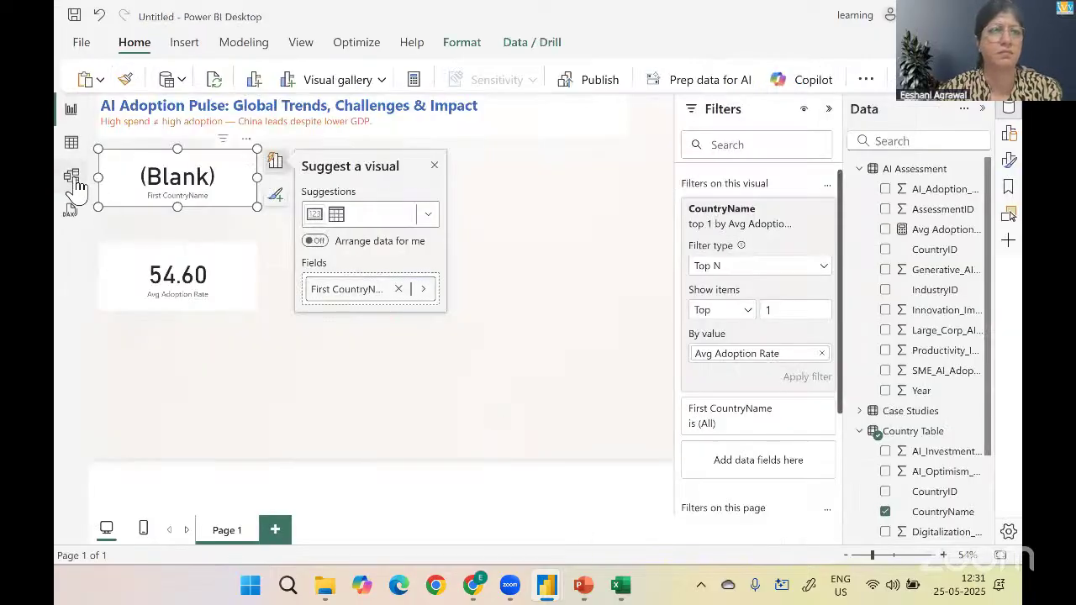
key(alt+Tab)
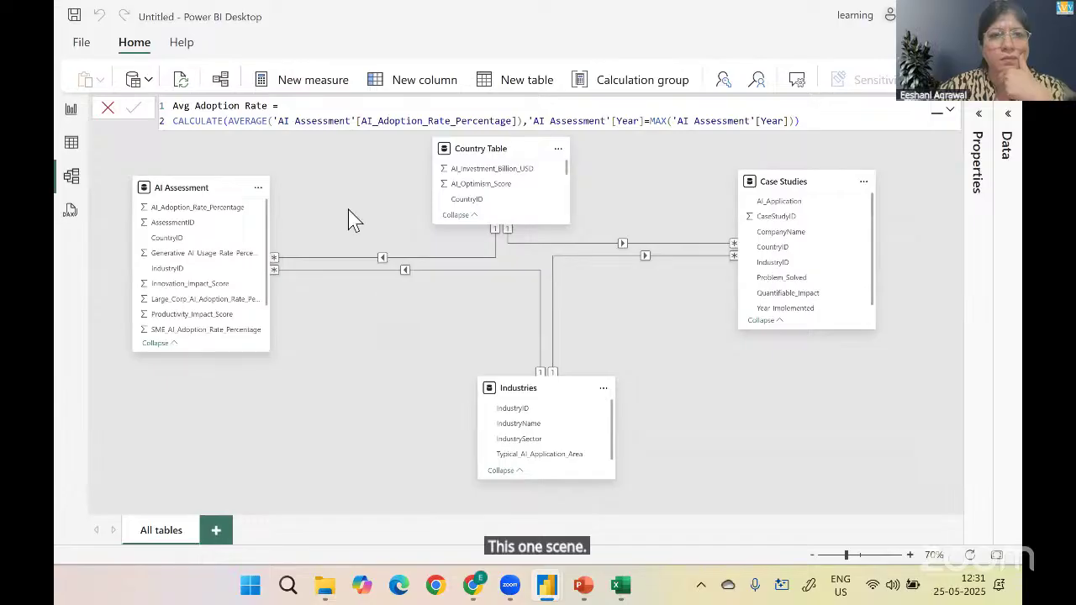
Check the status and direction of all table relationships in the model, and return to the report page
click(220, 79)
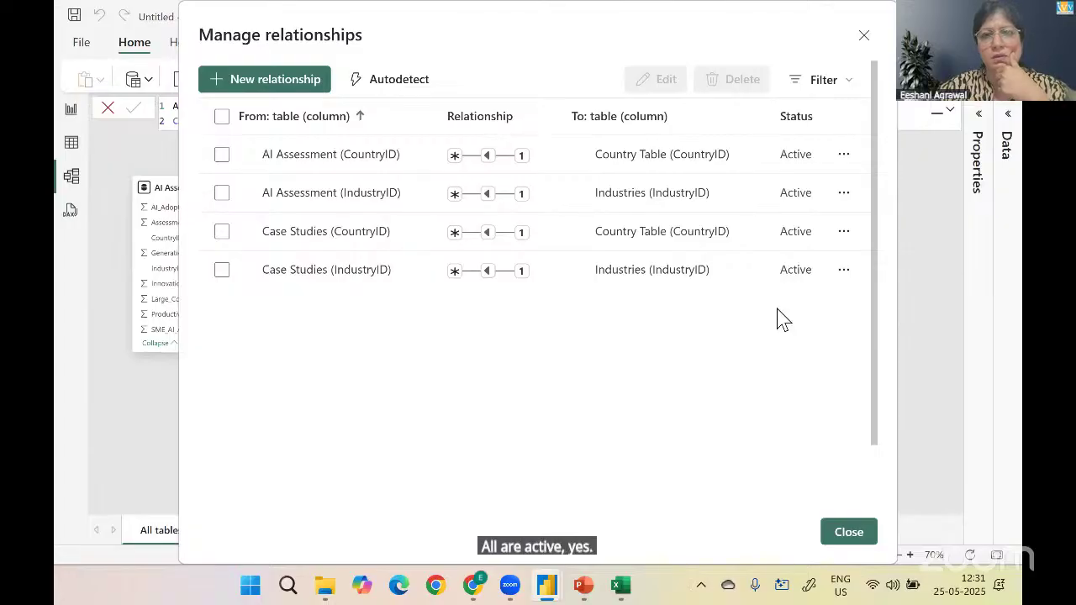
click(841, 538)
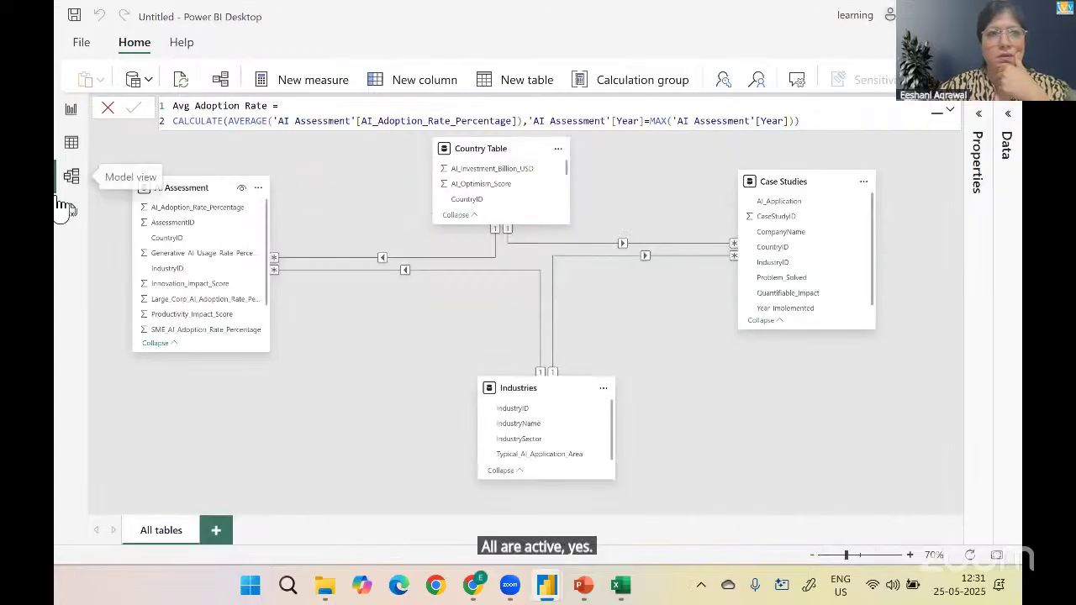
click(70, 109)
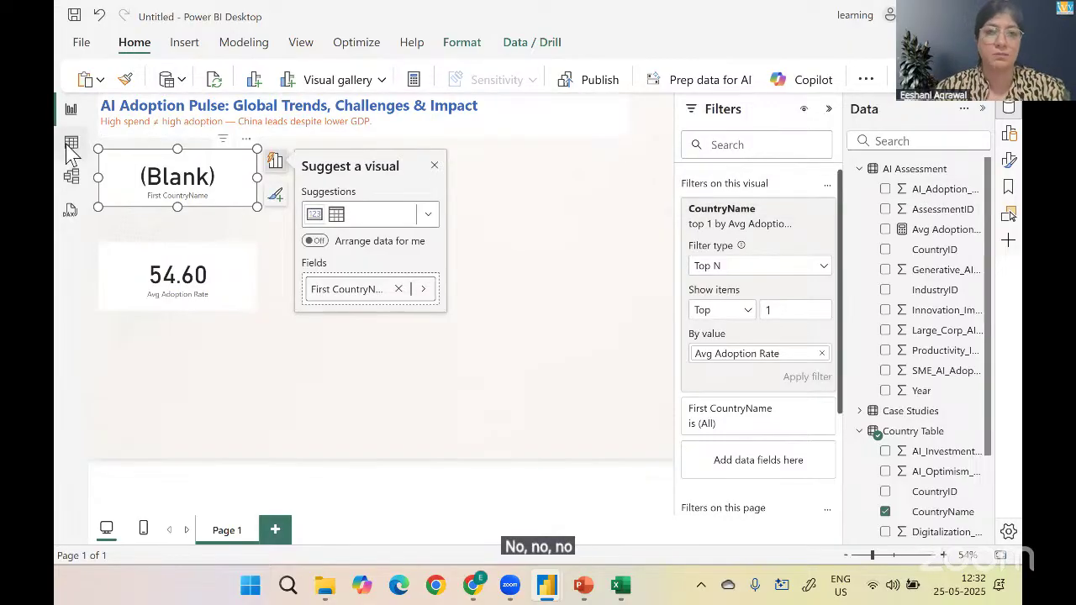
Switch to the Ivy-AI Tool Adoption report and remove the CountryName filter from the Avg AI Adoption Rate card
key(alt+Tab)
key(alt+Tab)
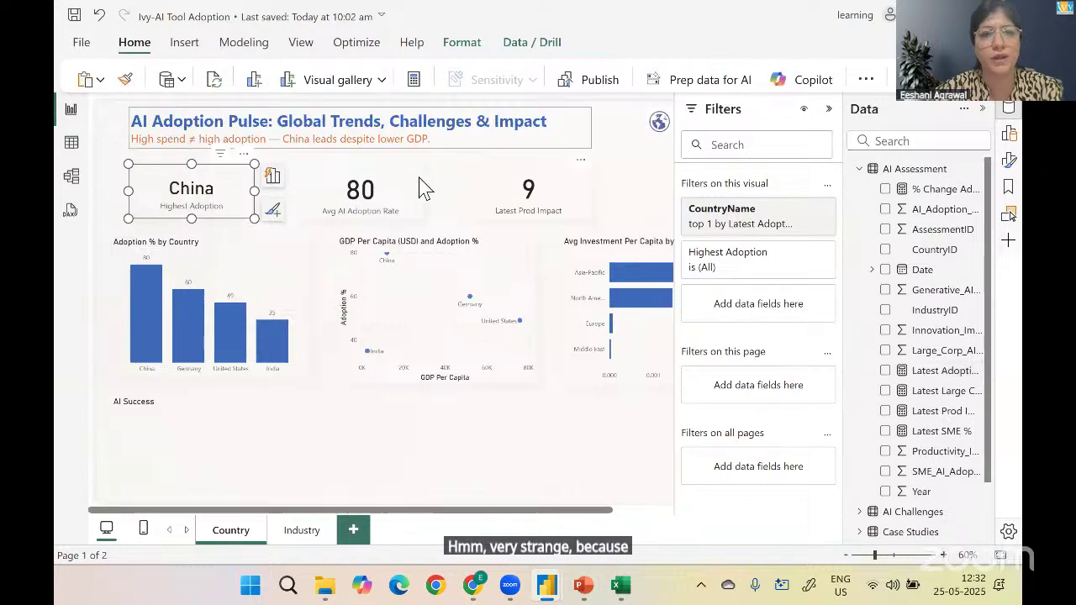
click(408, 191)
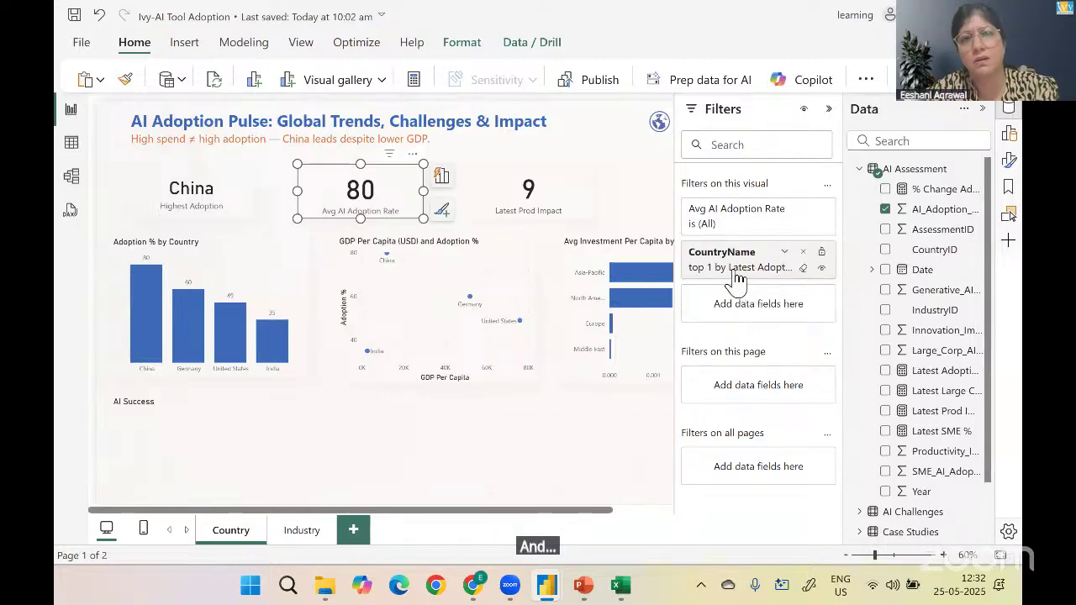
click(803, 251)
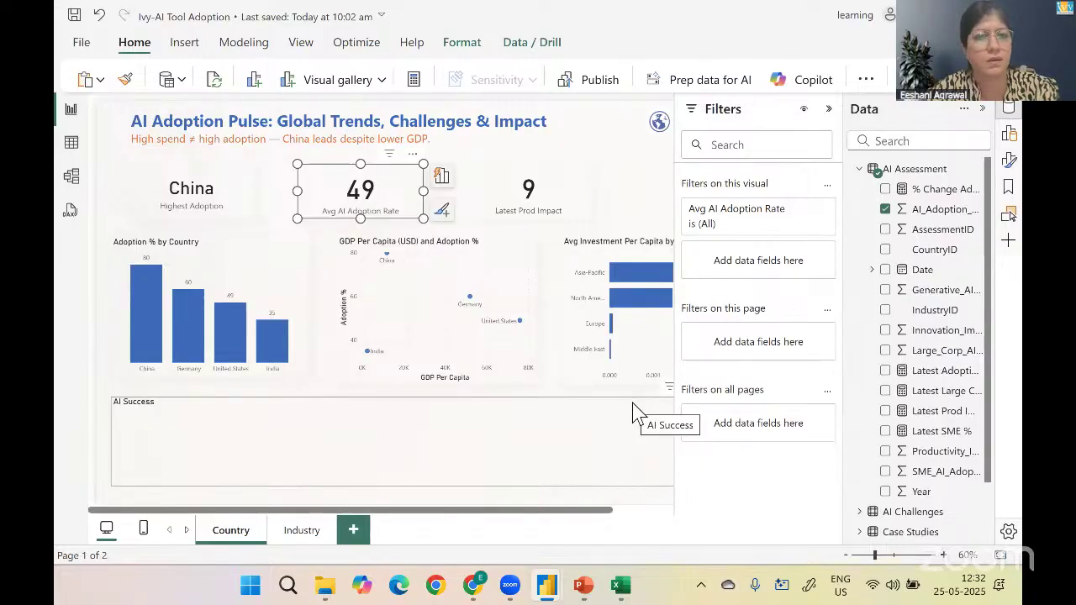
Cross-filter the page by Germany, China, United States and India in the Adoption % by Country chart to compare the card values
click(202, 336)
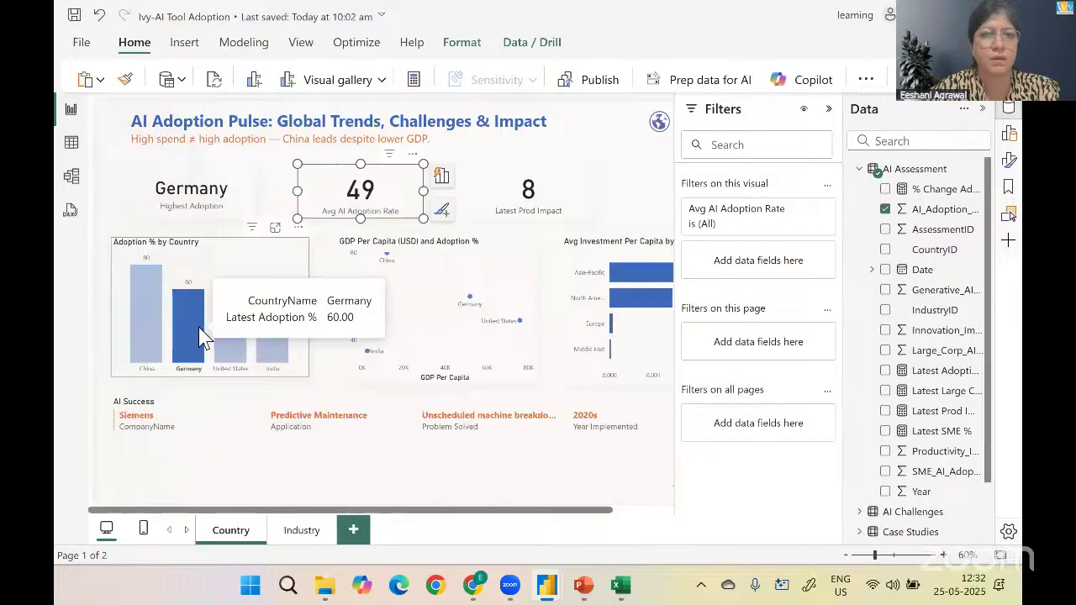
click(138, 345)
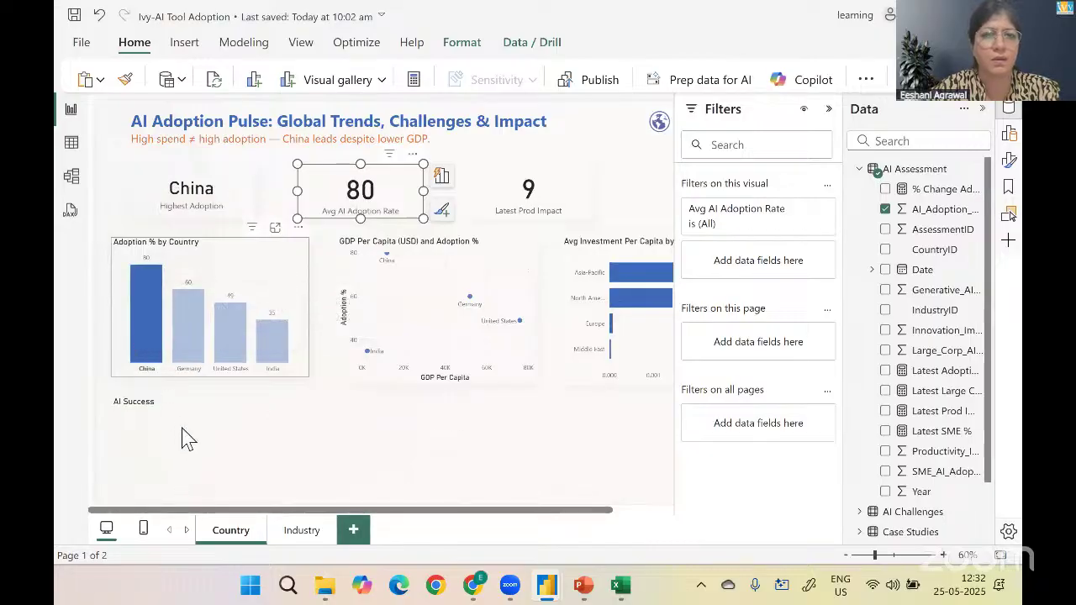
click(235, 357)
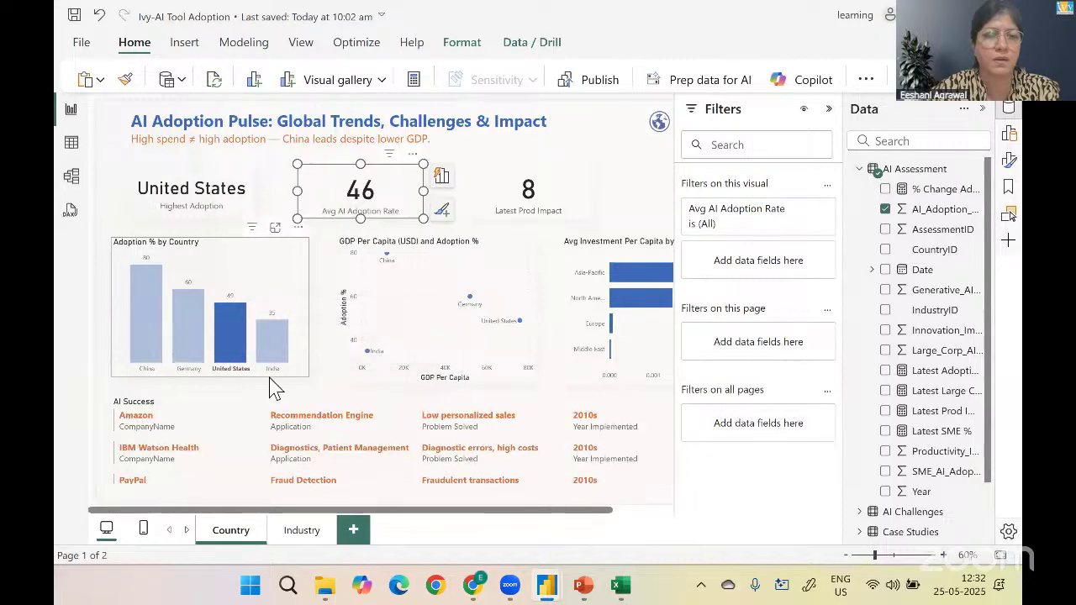
click(284, 355)
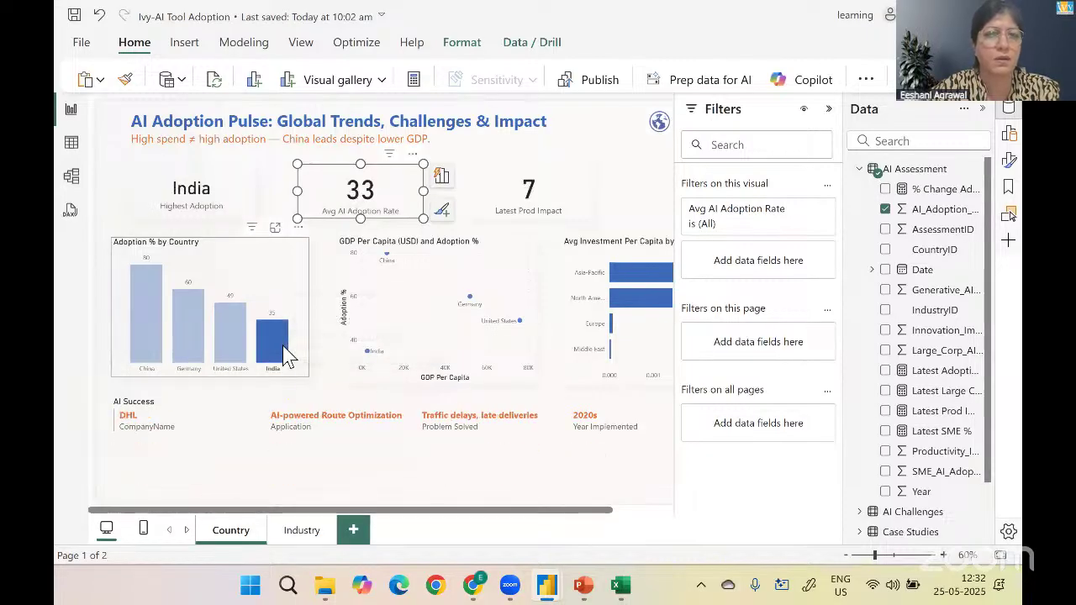
click(236, 353)
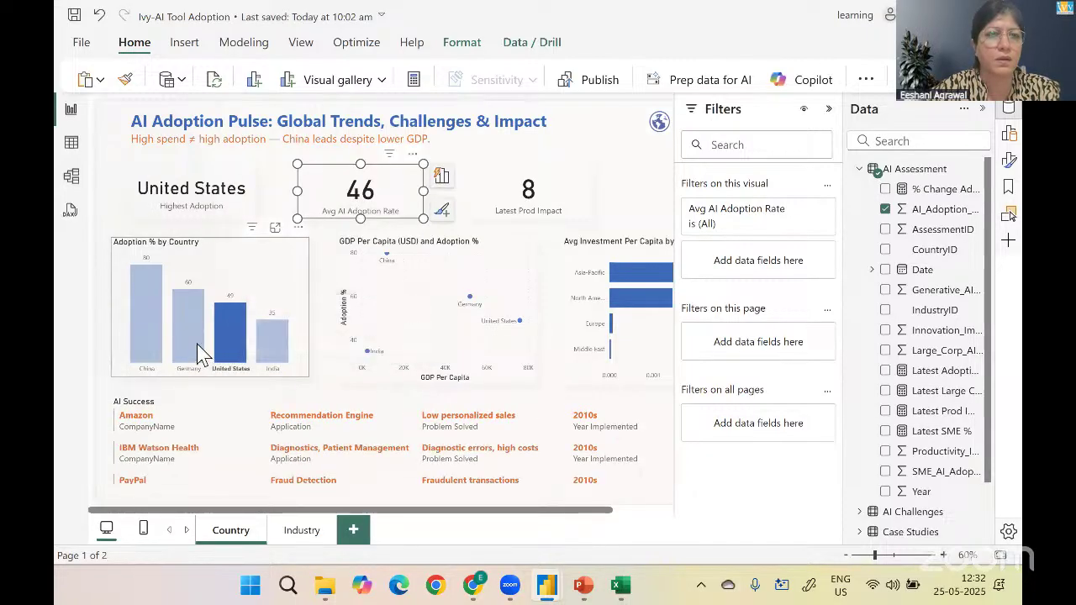
click(199, 344)
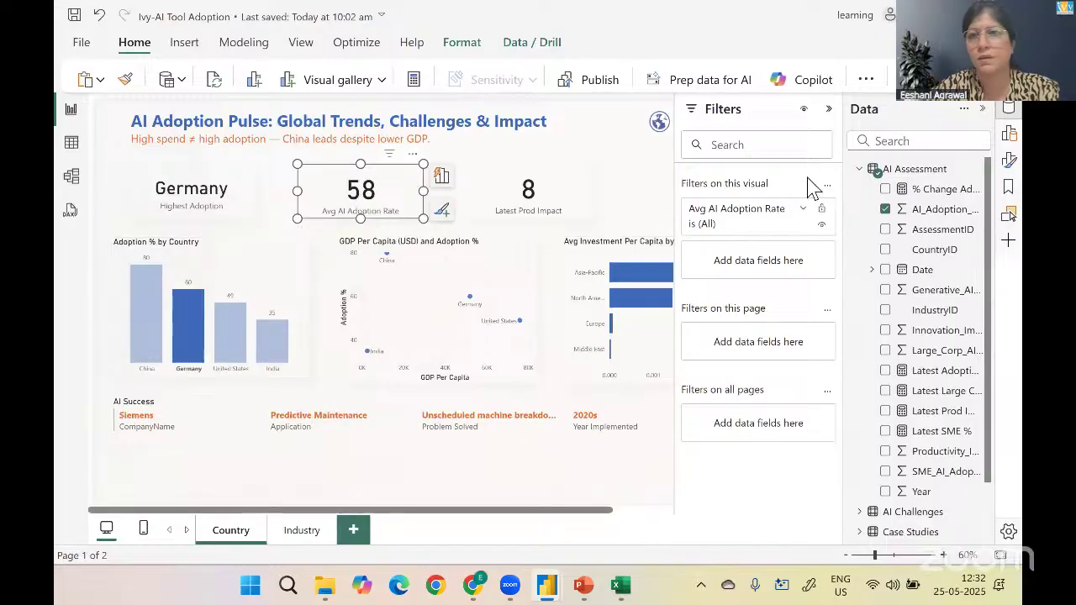
Inspect the AI adoption rate column's settings and the Latest Adoption % measure's formula, including its MAX year condition
click(941, 210)
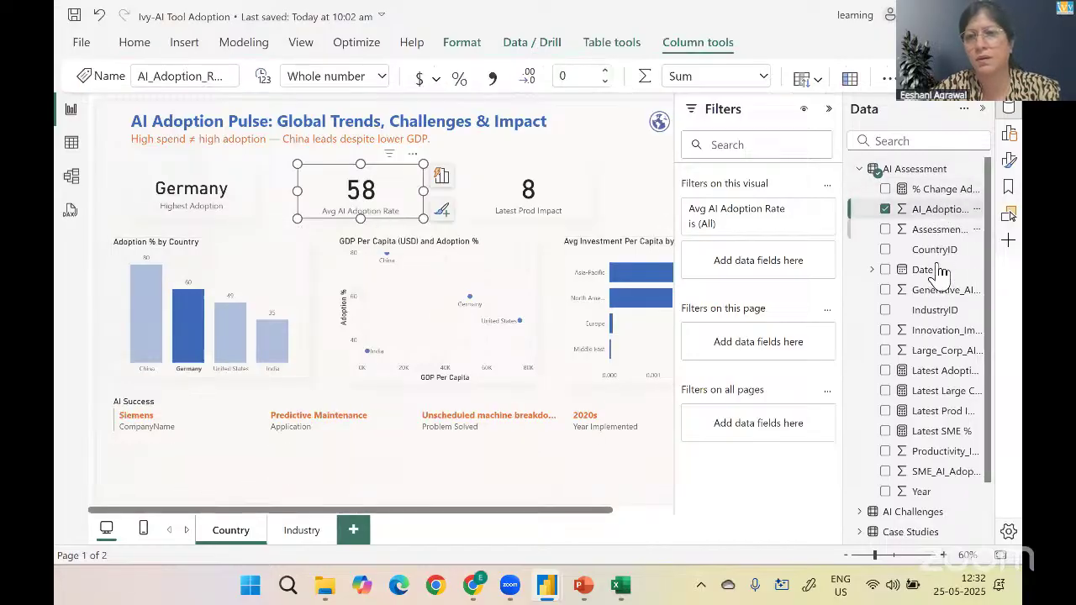
click(940, 370)
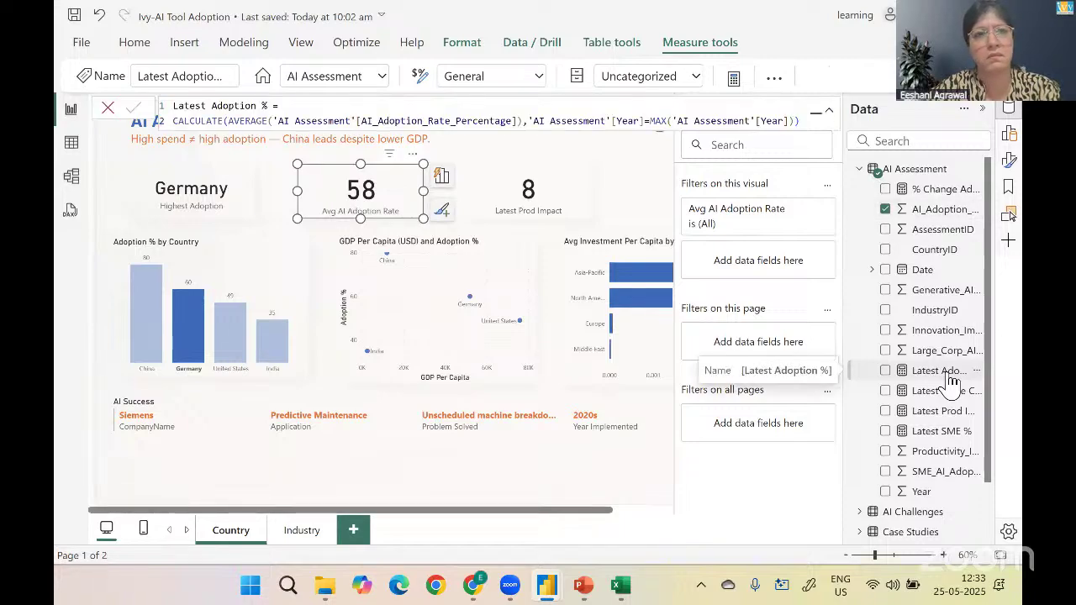
double_click(661, 120)
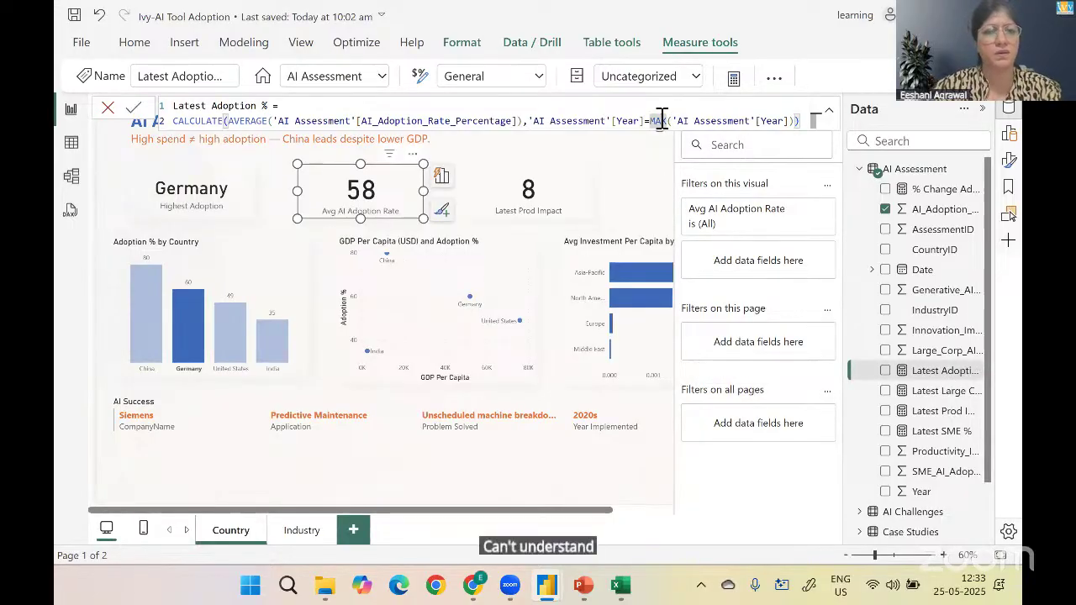
click(802, 122)
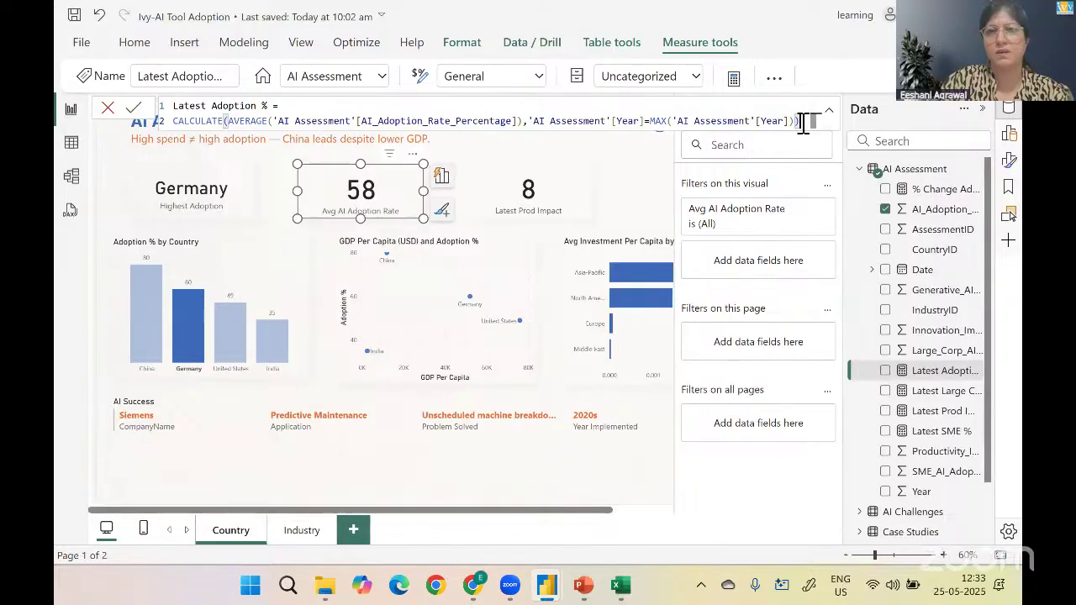
drag(801, 122, 173, 107)
Return to the untitled report and examine the Avg Adoption Rate formula against the Latest Adoption % formula
key(alt+Tab)
right_click(936, 230)
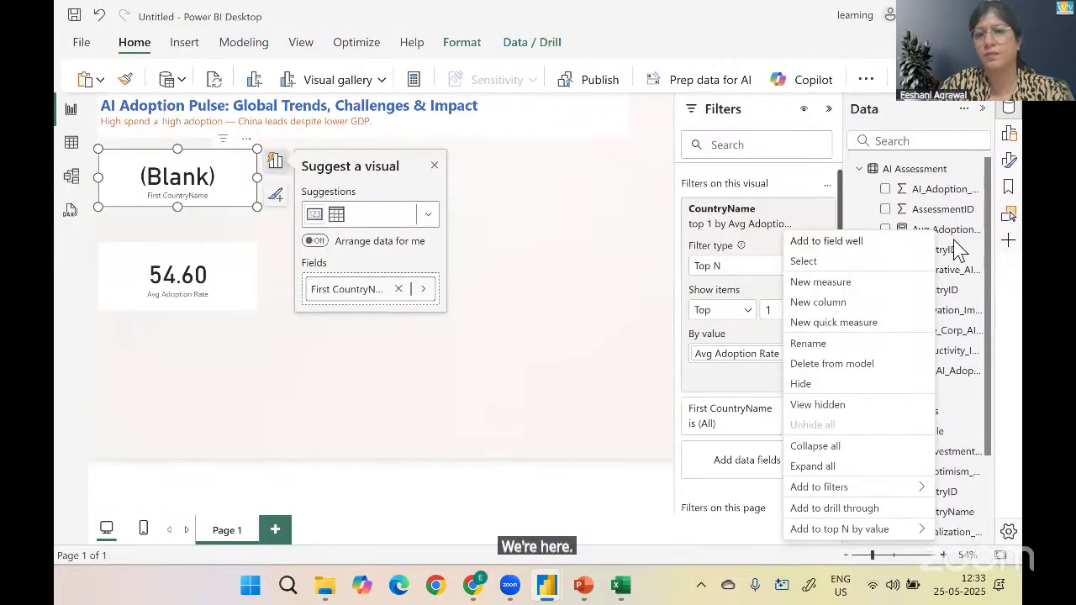
click(950, 230)
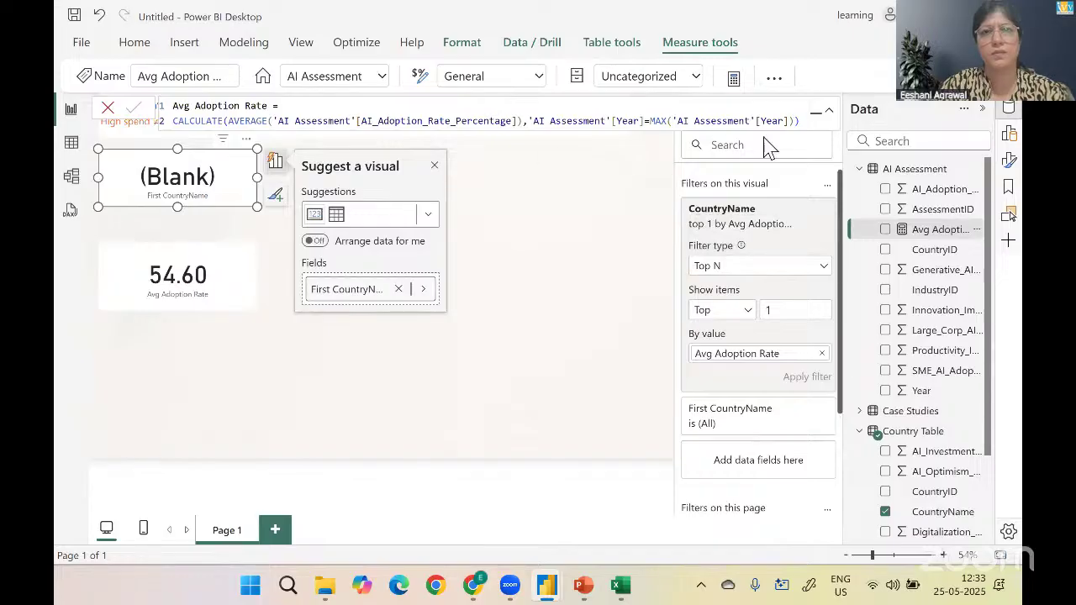
click(805, 123)
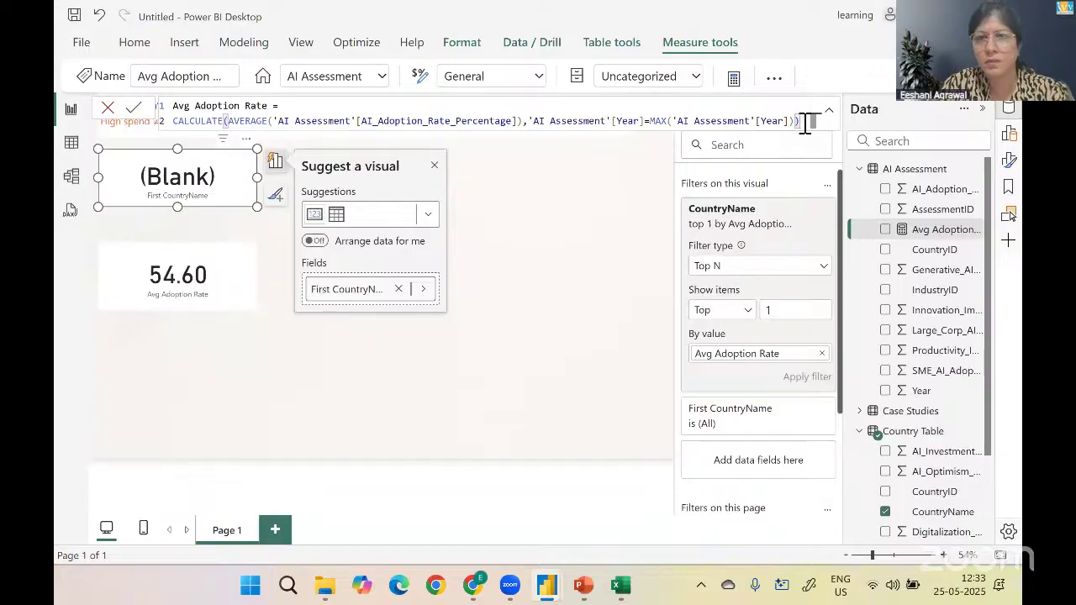
drag(462, 132, 172, 126)
click(173, 127)
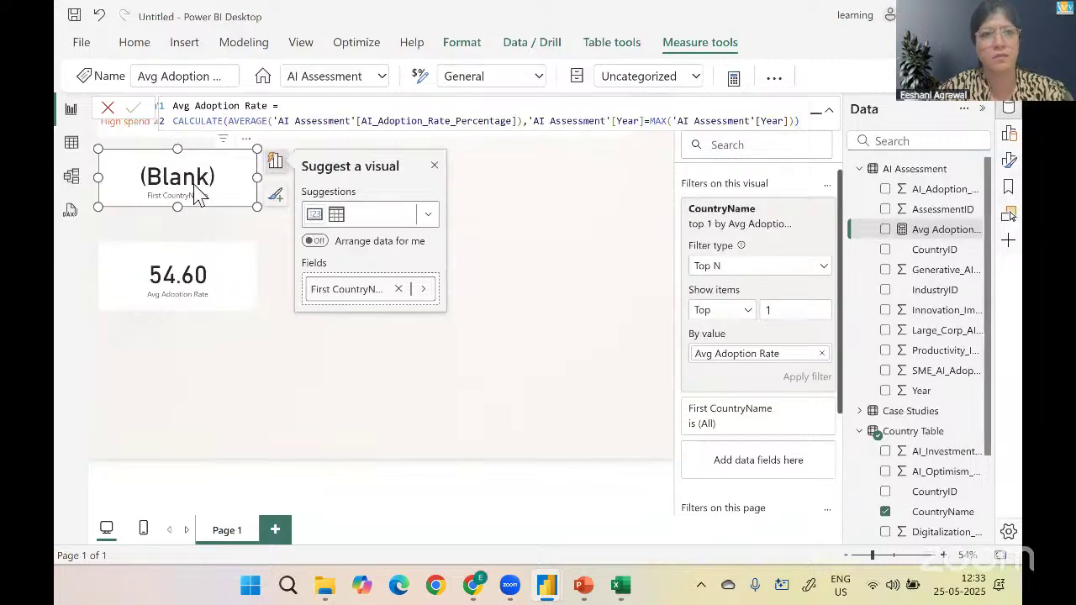
mouse_move(225, 148)
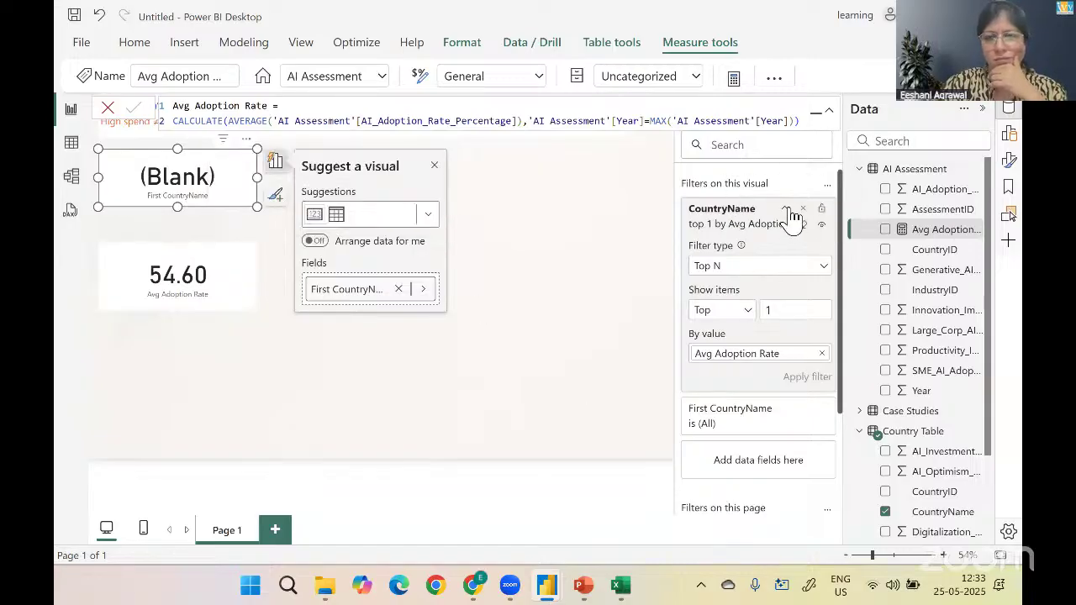
Review the CountryName and First CountryName filters on the blank First CountryName card
click(788, 210)
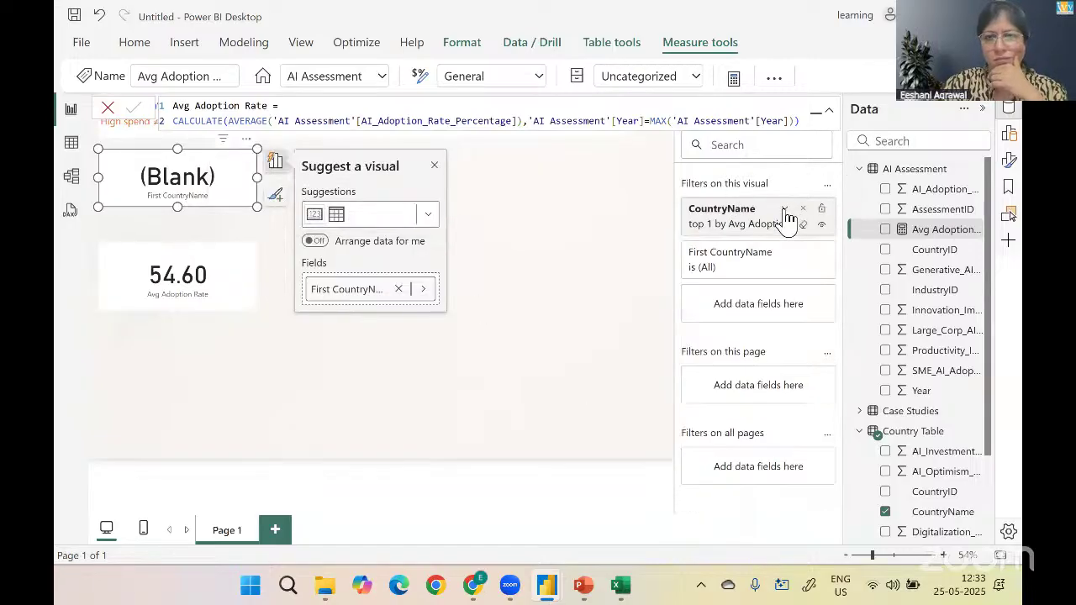
click(734, 267)
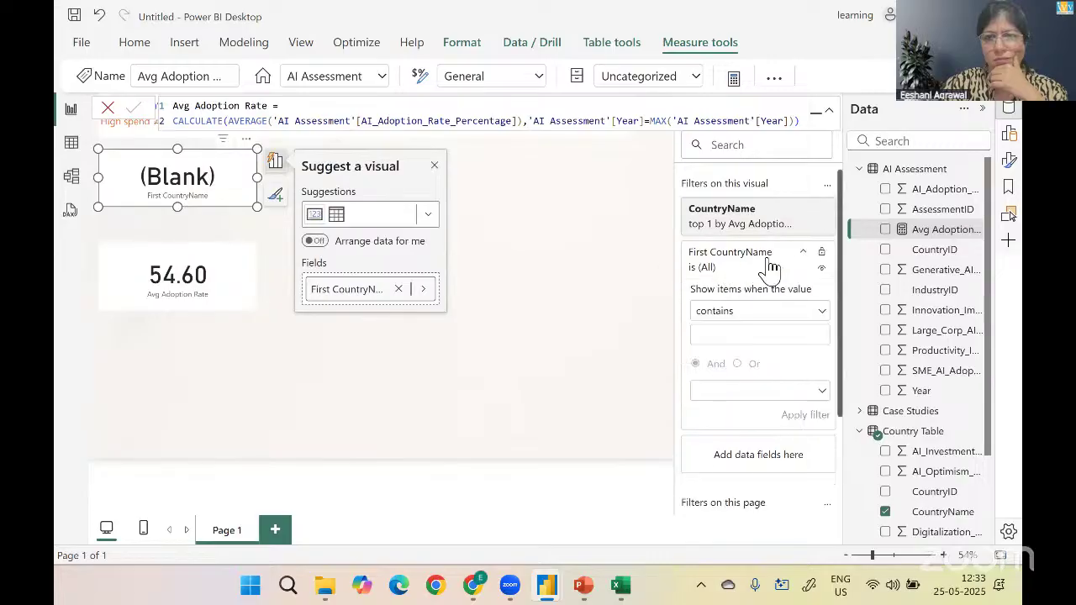
click(804, 256)
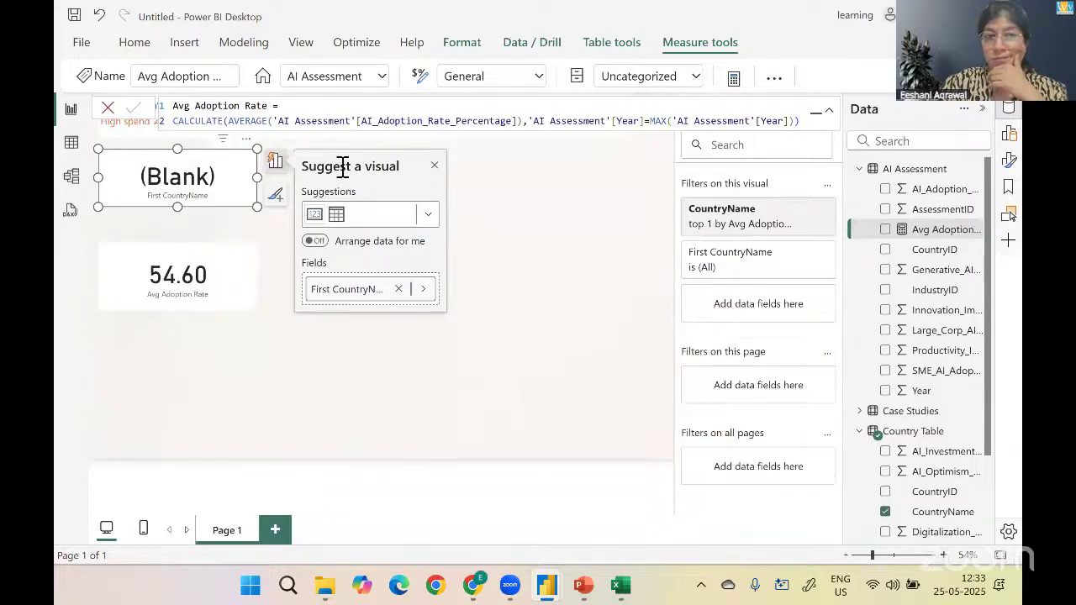
click(305, 365)
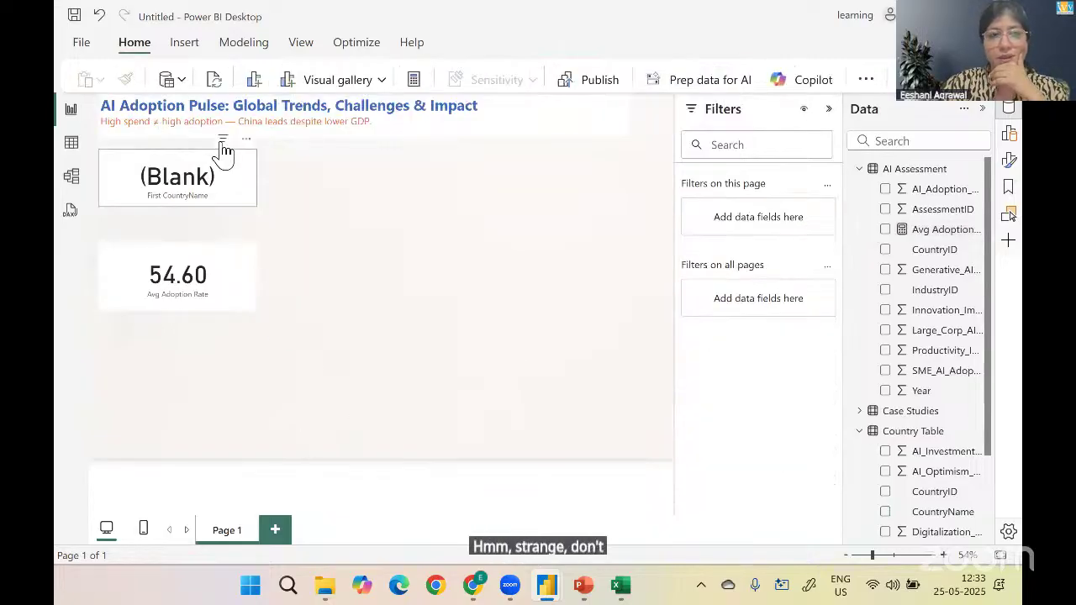
click(232, 192)
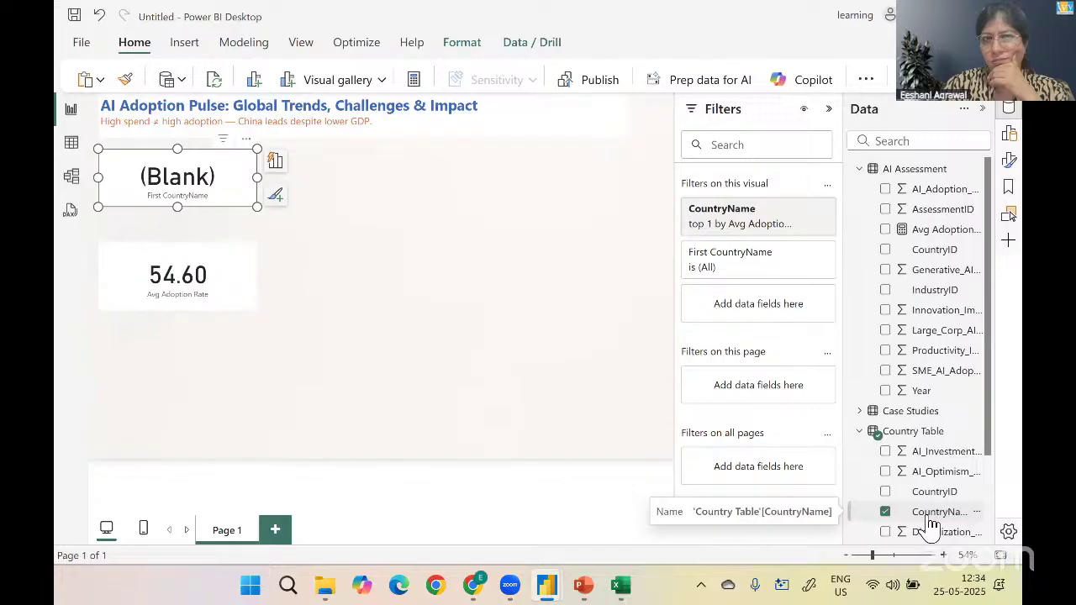
click(619, 493)
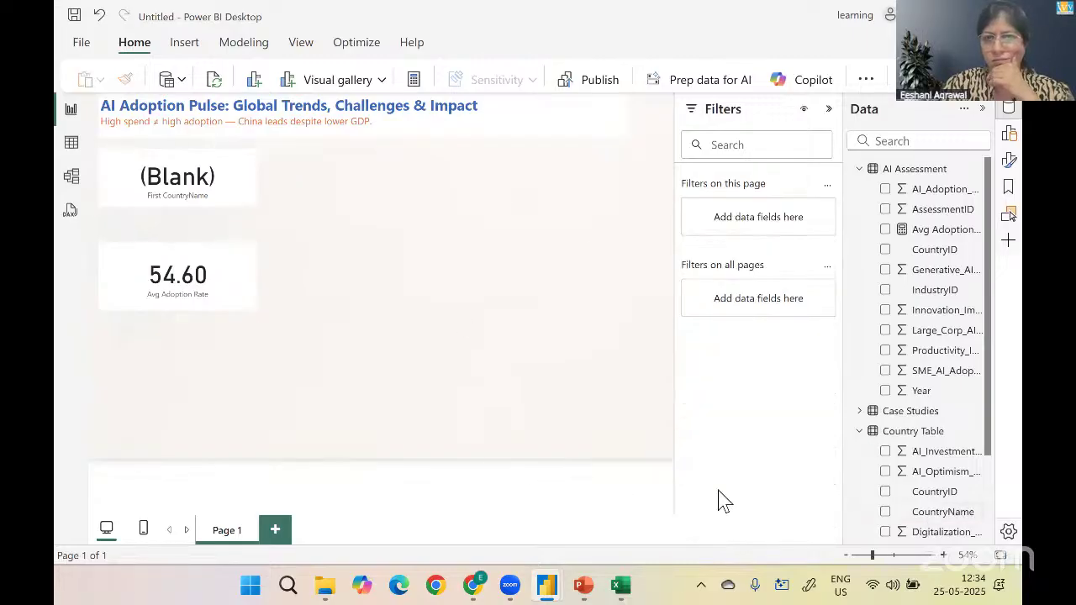
Create a bar chart of Avg Adoption Rate by CountryName, make it taller and place it beside the cards, below the report title
click(886, 512)
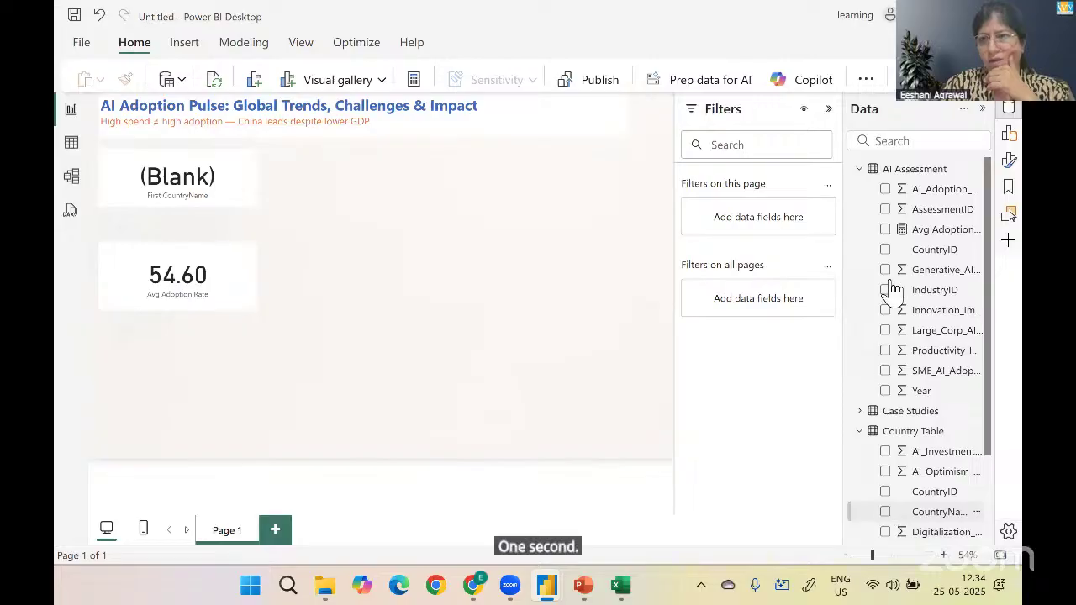
click(885, 230)
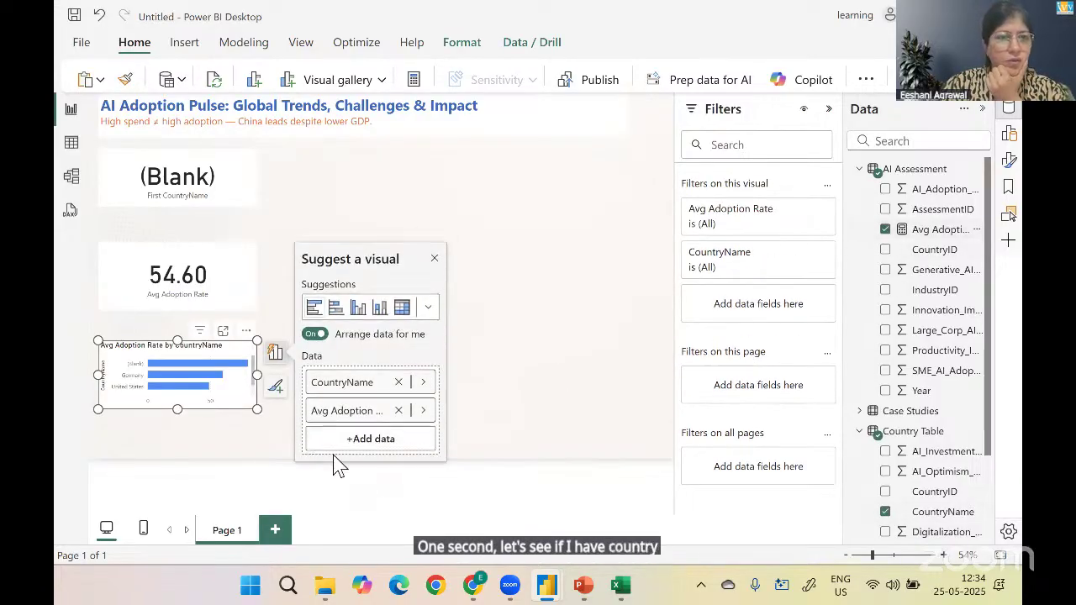
drag(177, 409, 177, 450)
drag(191, 363, 496, 166)
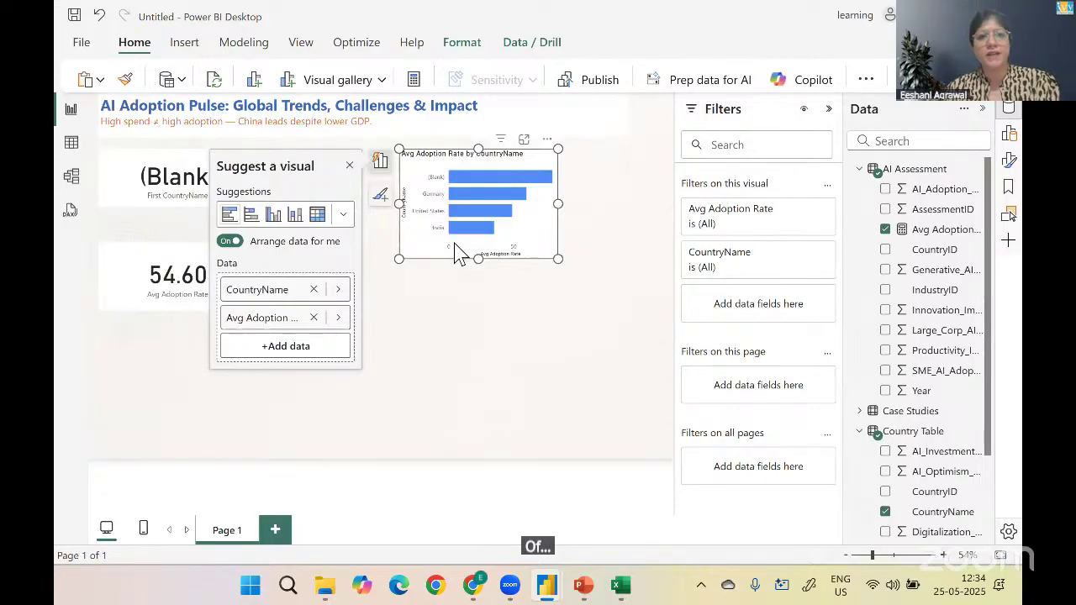
click(430, 382)
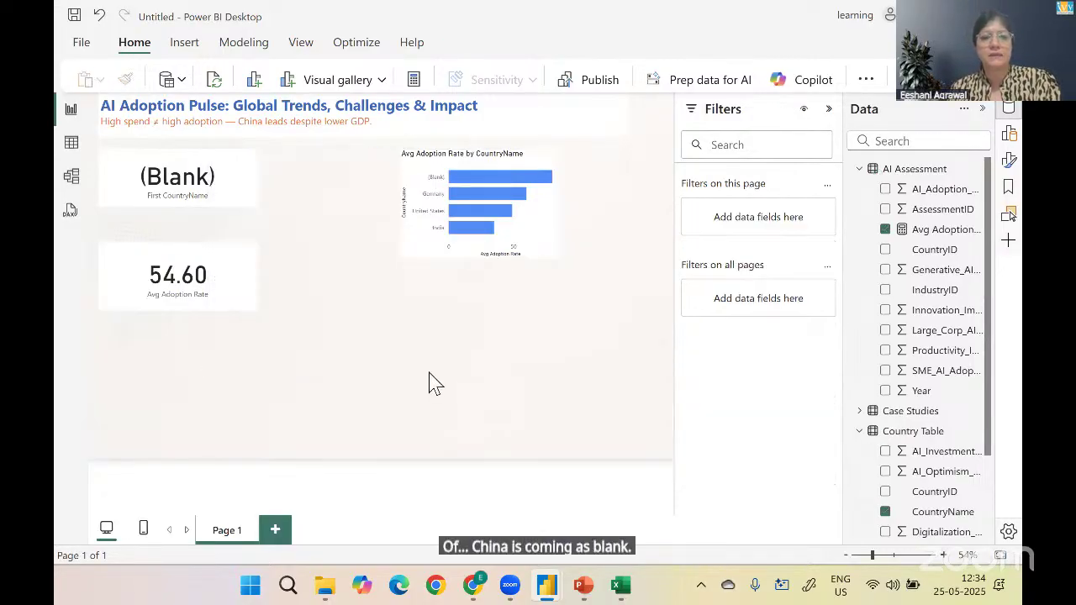
Open the AI Assessment workbook from the May 2025 Data folder and examine its CountryID entries, including CN
click(307, 521)
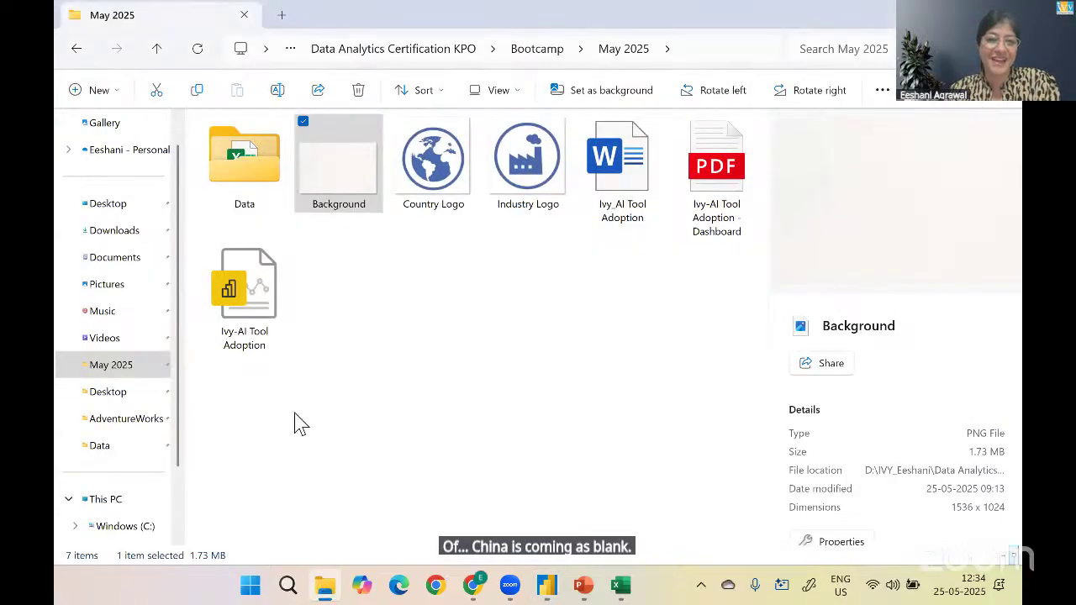
click(269, 218)
double_click(271, 185)
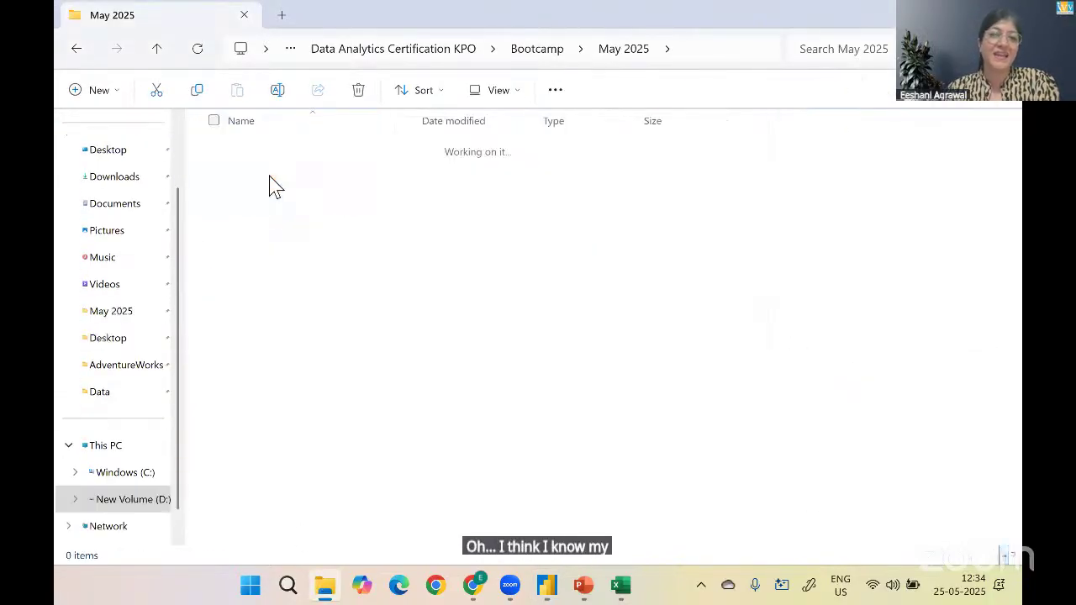
double_click(269, 150)
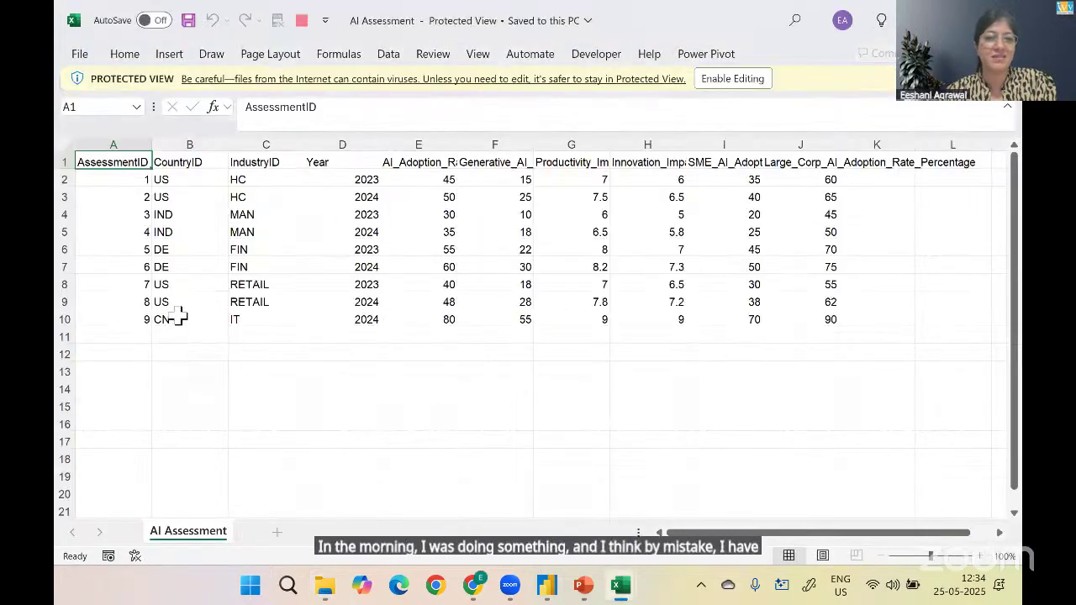
click(177, 317)
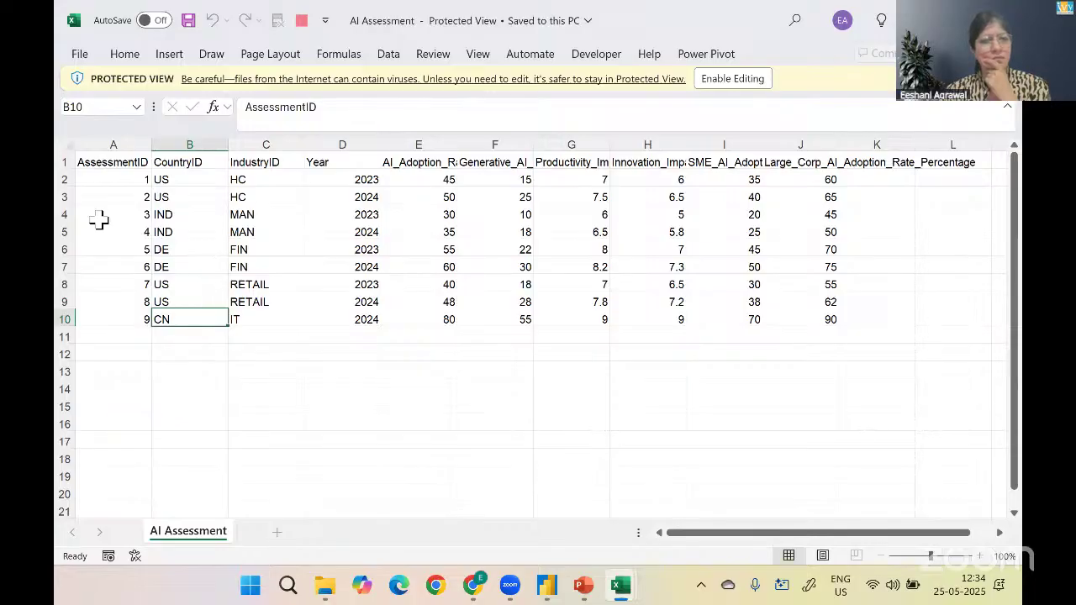
click(80, 54)
key(Escape)
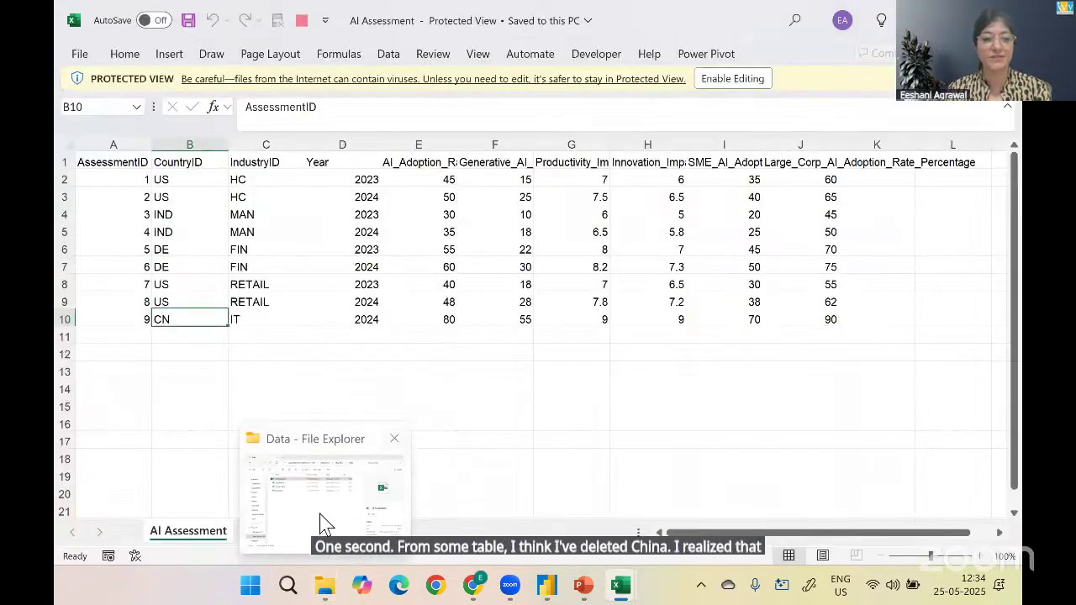
Open the Country Table workbook from the Data folder to check which countries it lists
click(324, 516)
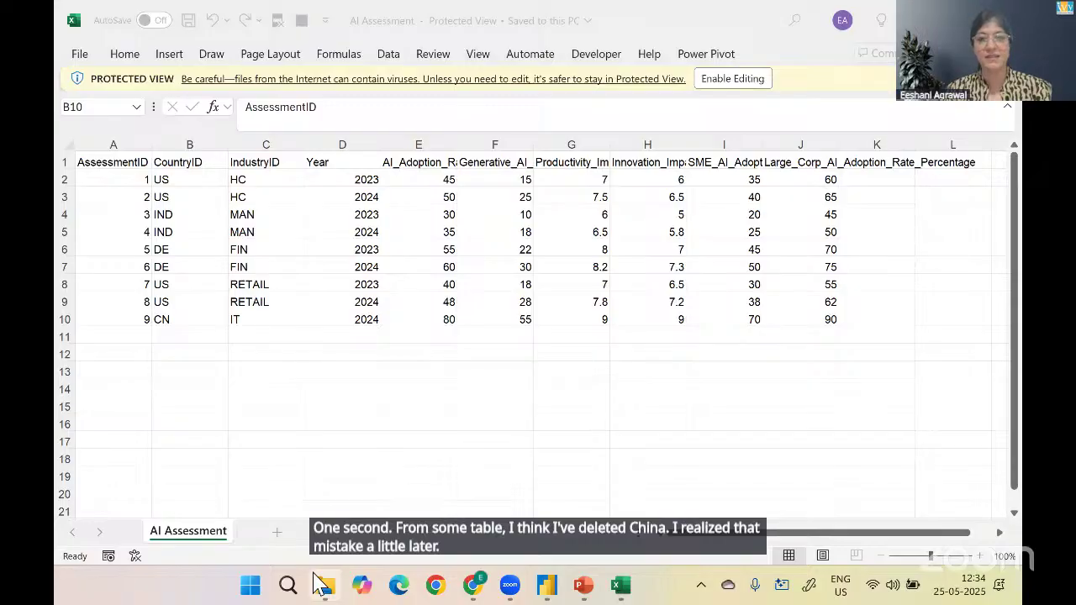
key(alt+Tab)
key(alt+Tab)
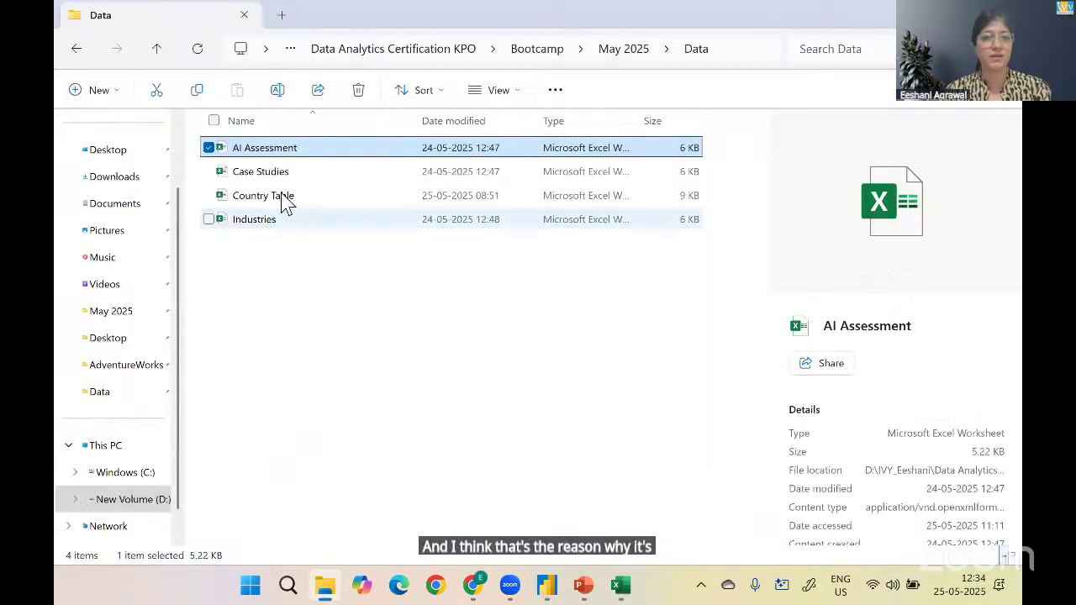
double_click(286, 201)
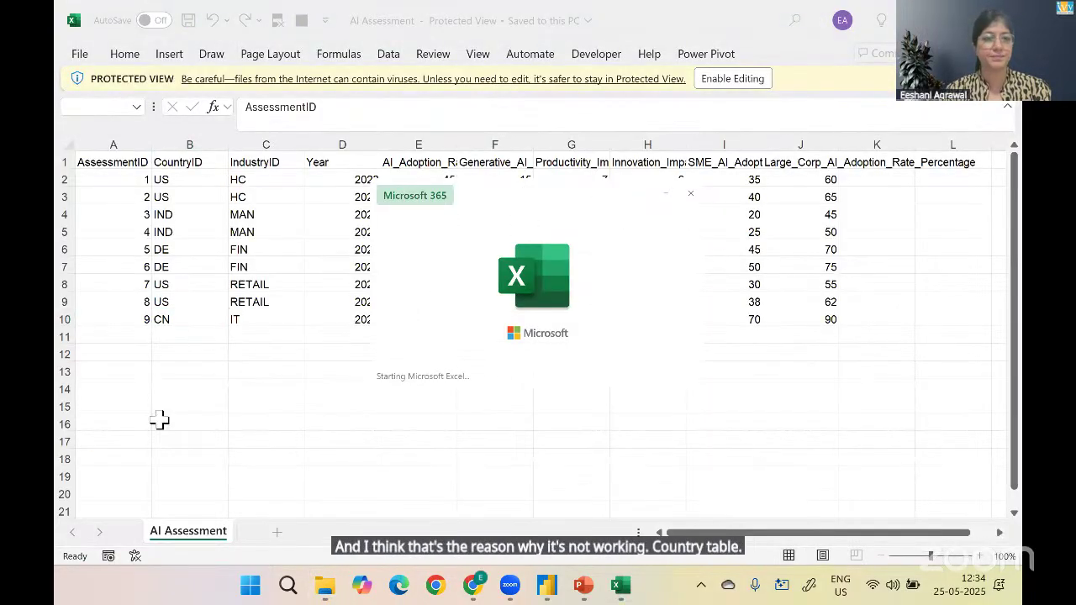
click(148, 352)
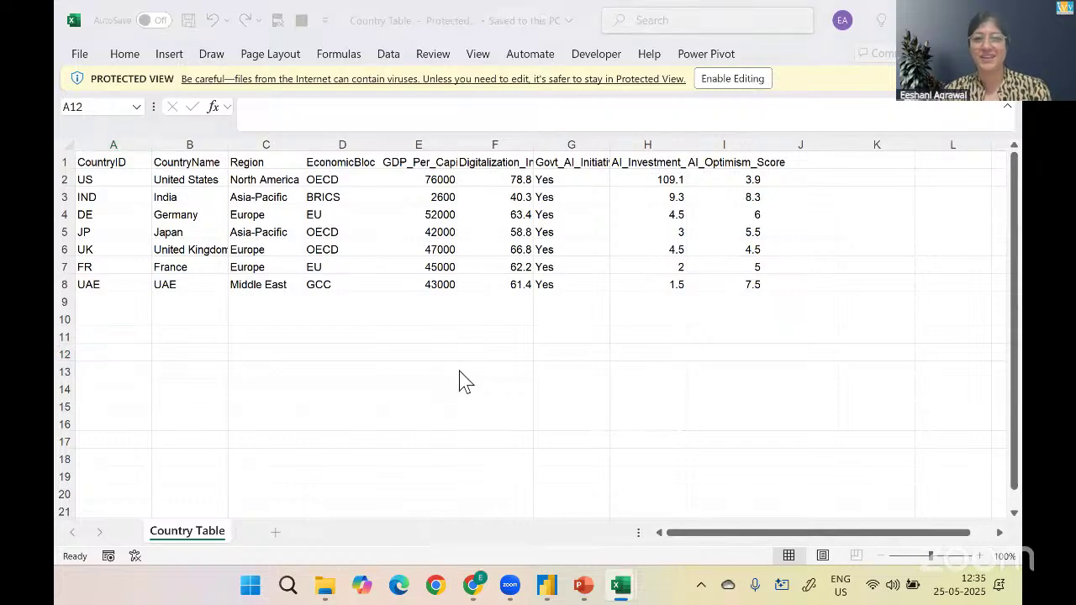
Switch to the Ivy-AI Tool Adoption report in Power BI and display the Country Table's data rows
key(alt+Tab)
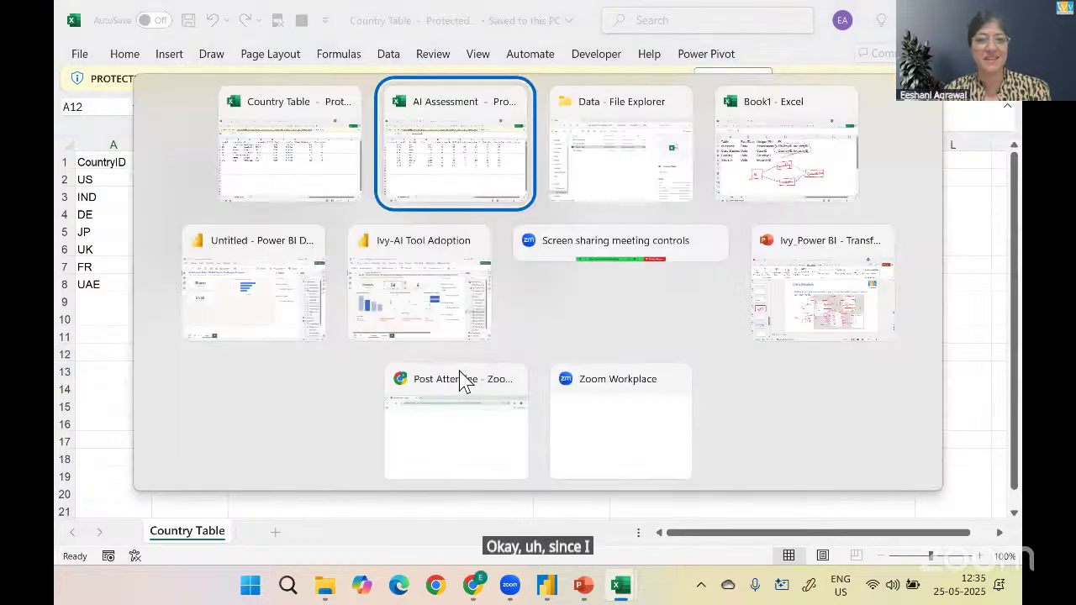
key(Down)
key(Return)
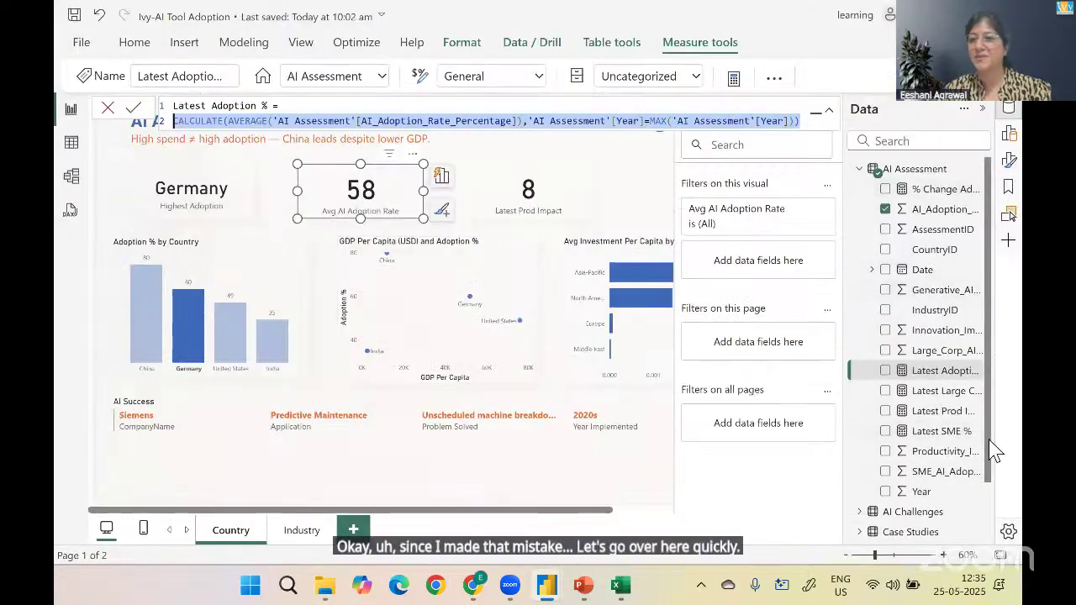
scroll(984, 475, down, 2)
click(908, 487)
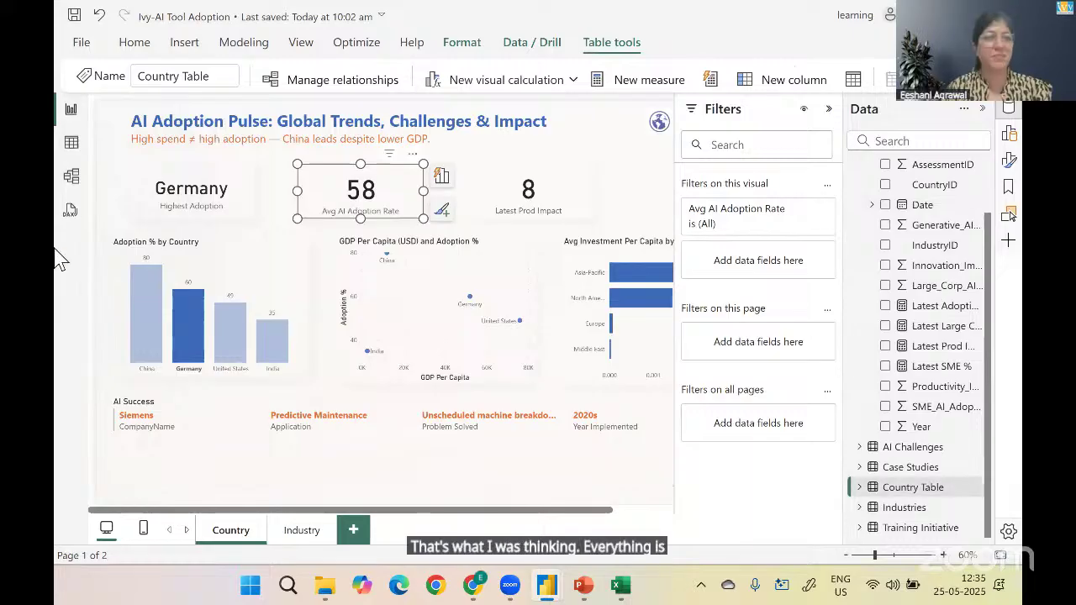
click(72, 143)
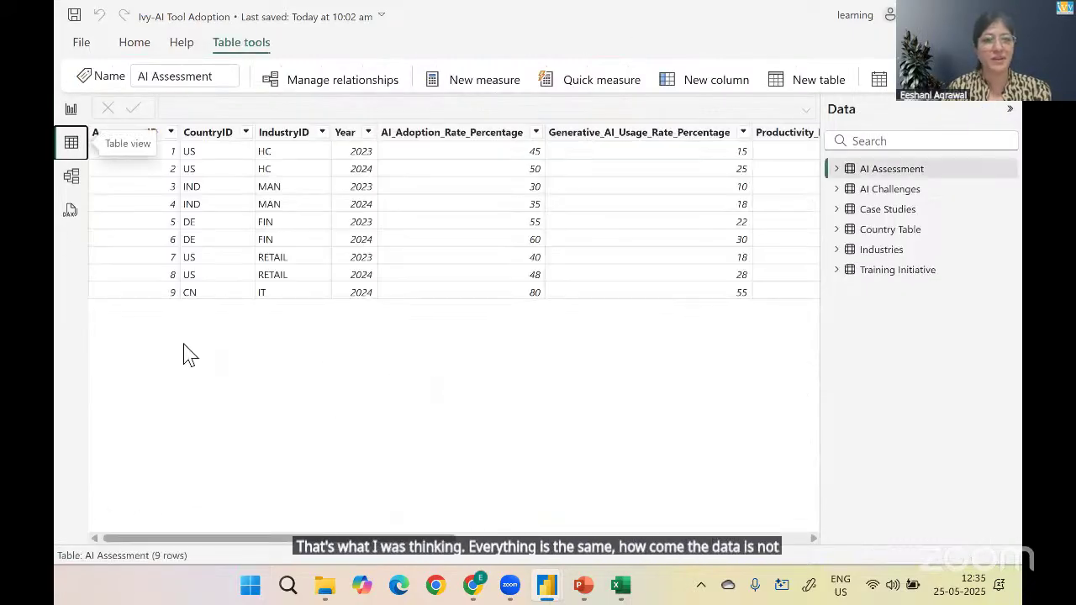
click(893, 234)
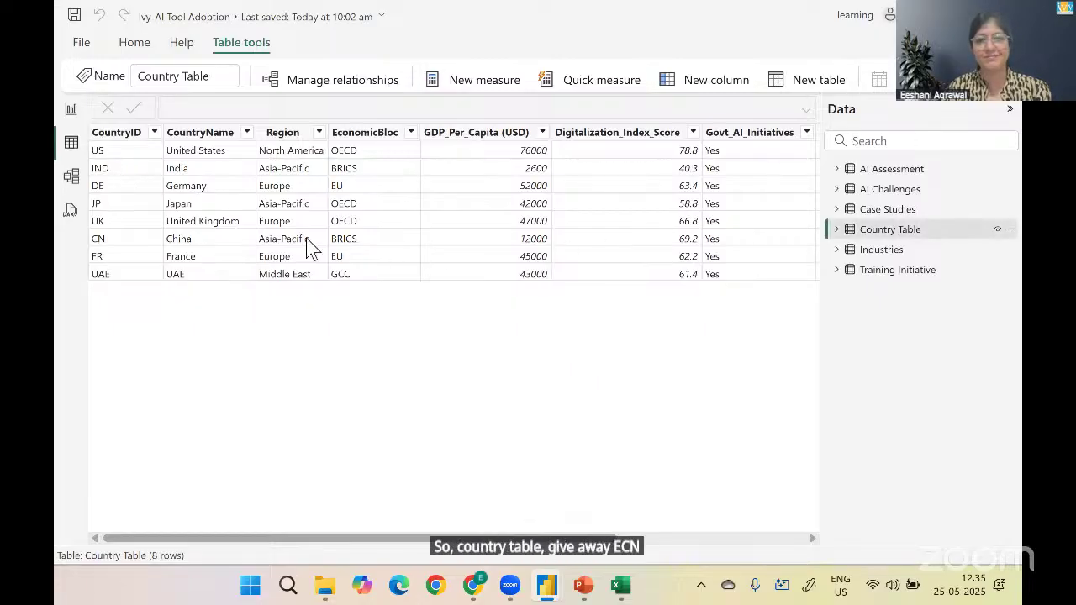
Return to the Country Table workbook, enable editing, and enter CN as CountryID and China as CountryName in row 9
key(alt+Tab)
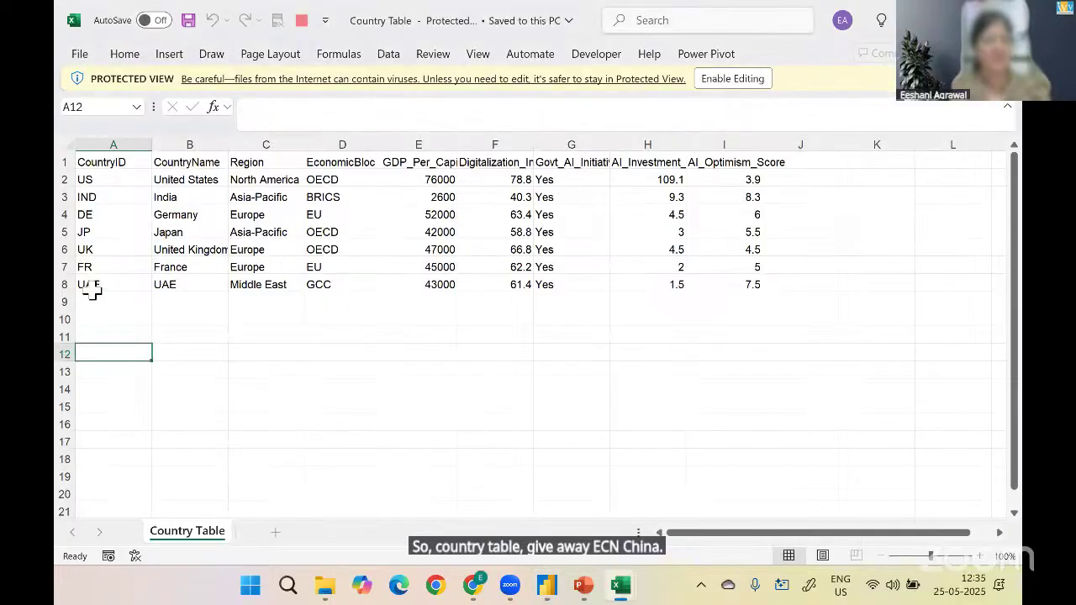
click(118, 303)
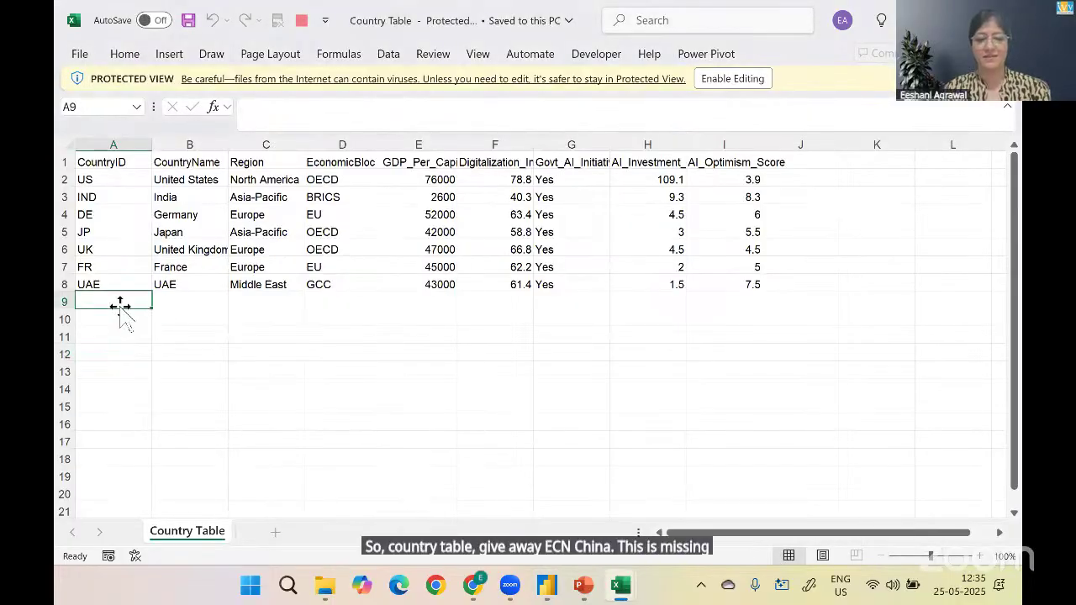
click(264, 312)
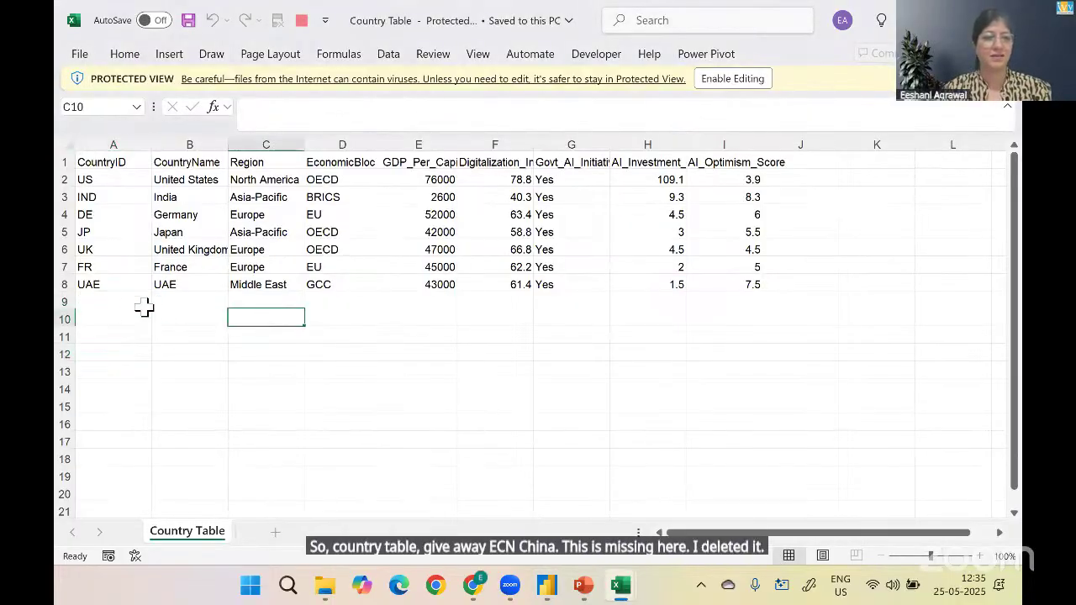
click(106, 279)
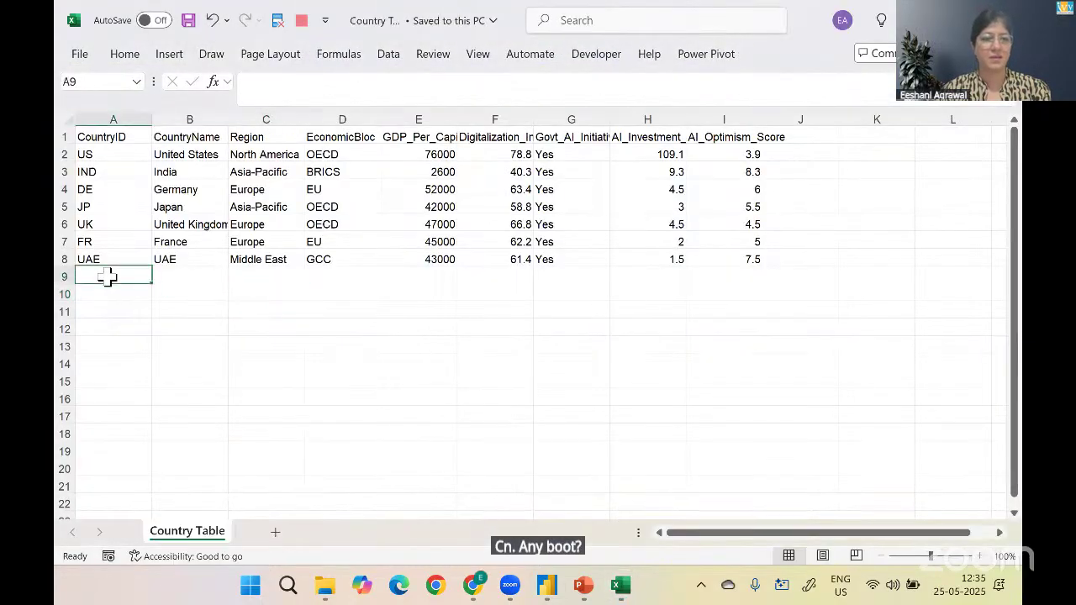
text(CN)
key(Tab)
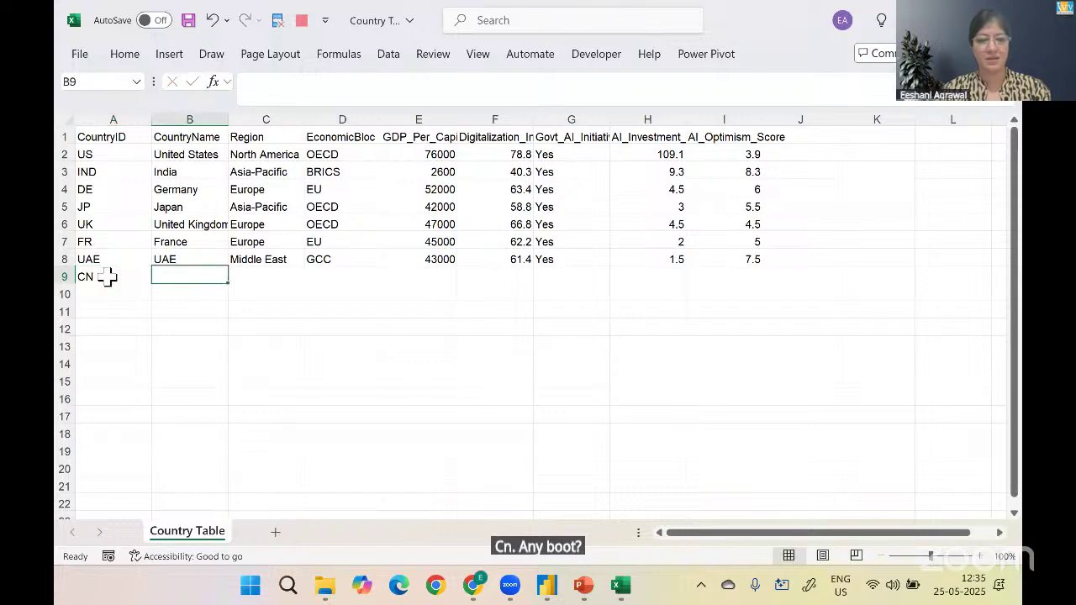
text(Ch)
key(Tab)
Check China's Region in the Power BI report, and copy Asia-Pacific from Japan's row into the workbook's cell C9
key(alt+Tab)
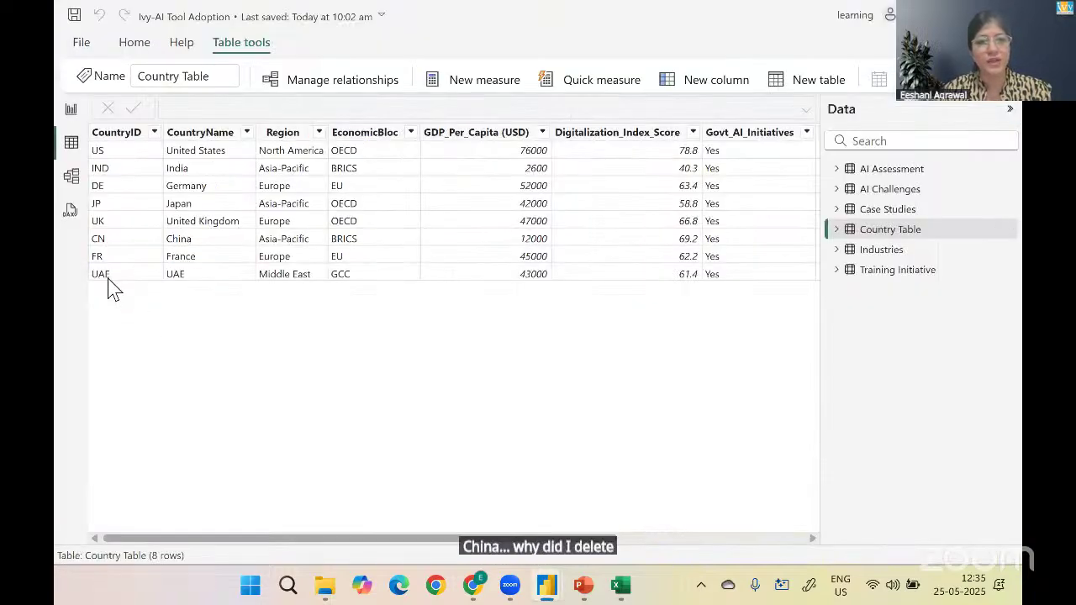
key(alt+Tab)
key(Up)
key(Up)
key(Up)
key(Up)
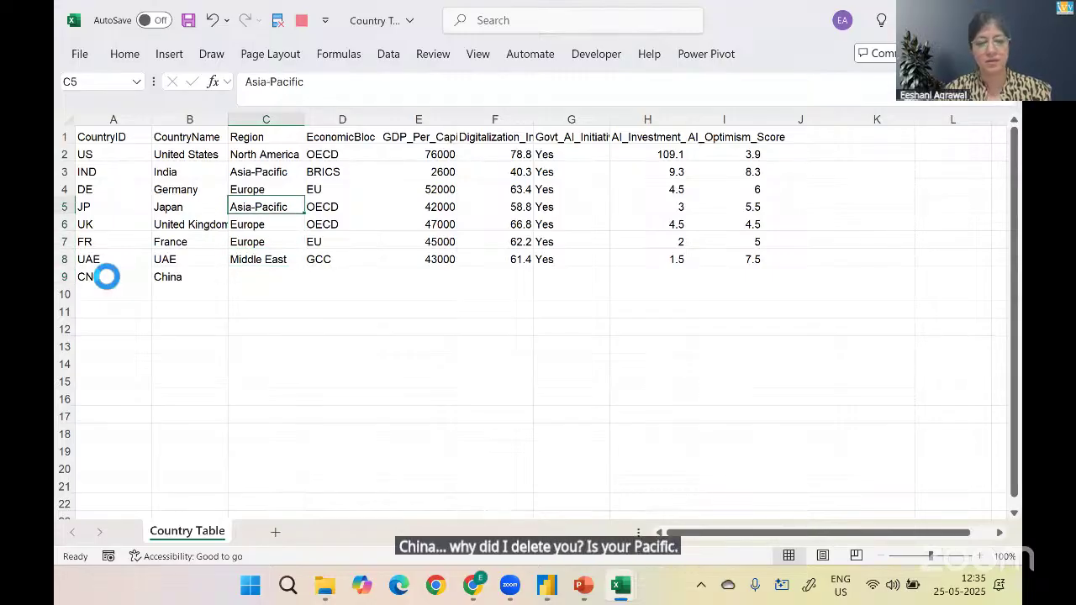
key(ctrl+c)
key(Down)
key(Down)
key(Down)
key(Down)
key(ctrl+v)
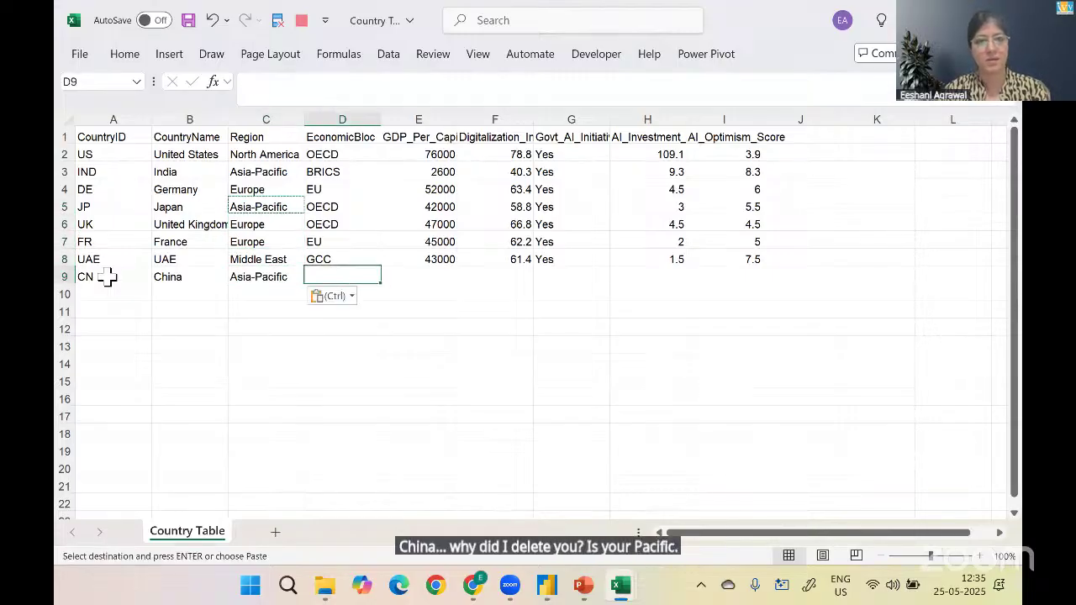
Consult China's EconomicBloc in the Power BI report, and copy OECD from the United Kingdom's row into the workbook's cell D9
key(alt+Tab)
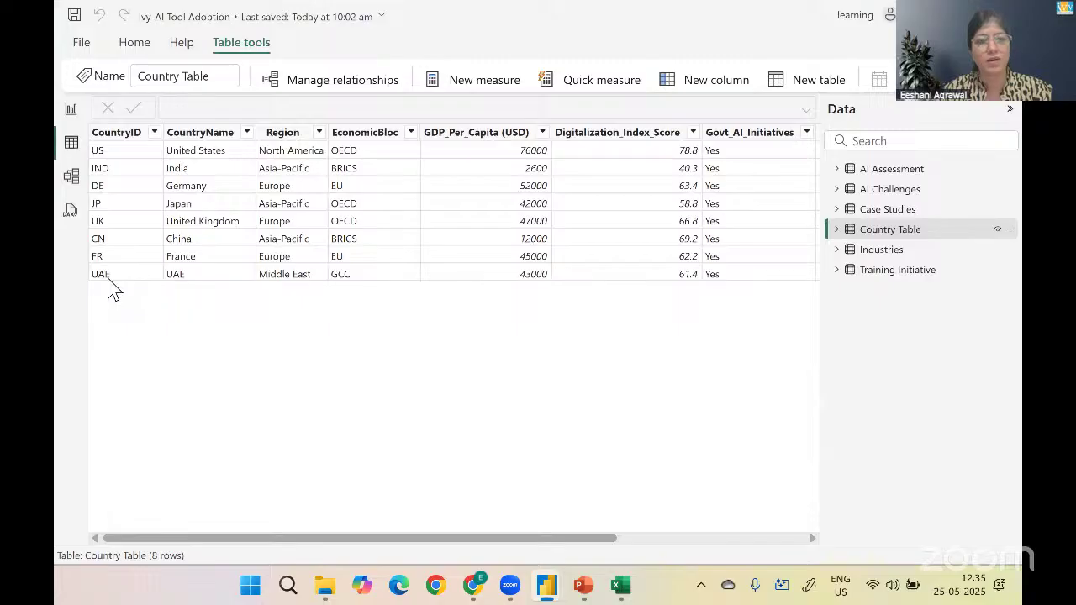
key(alt+Tab)
key(Right)
key(Up)
key(Up)
key(Up)
key(ctrl+c)
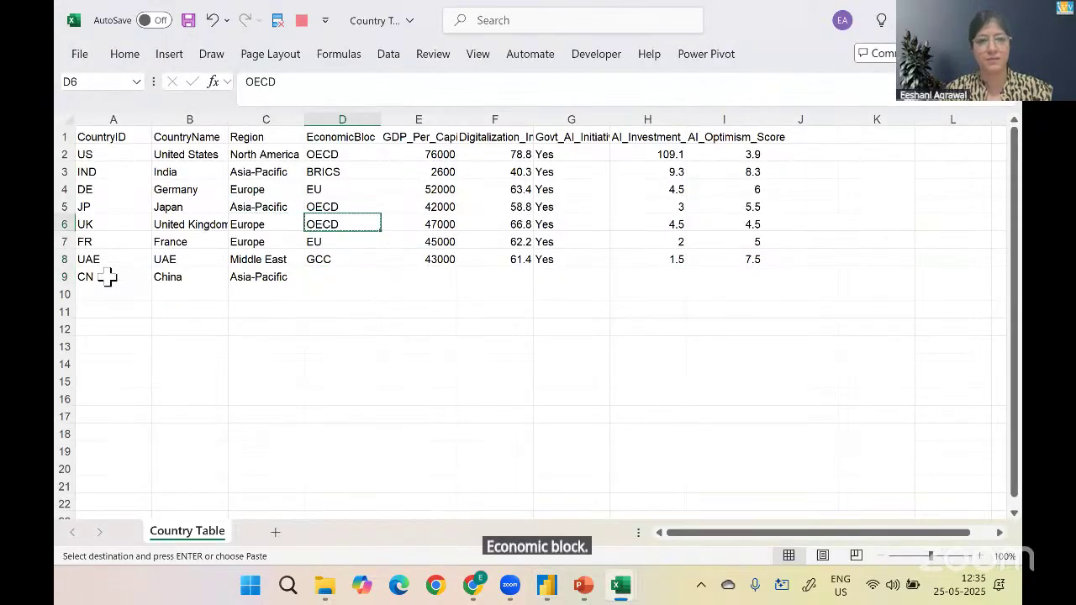
key(Down)
key(Down)
key(Down)
key(ctrl+v)
key(Right)
Consult China's figures in the Power BI report and enter GDP per capita 12000 and digitalization index 69.2 in the workbook's row 9
key(alt+Tab)
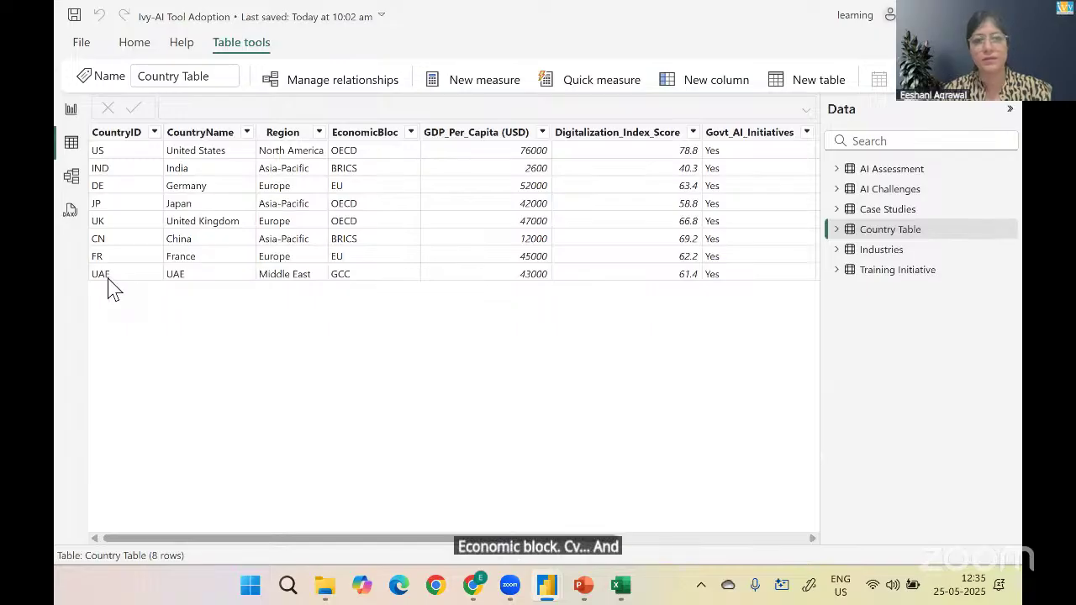
key(alt+Tab)
text(12000)
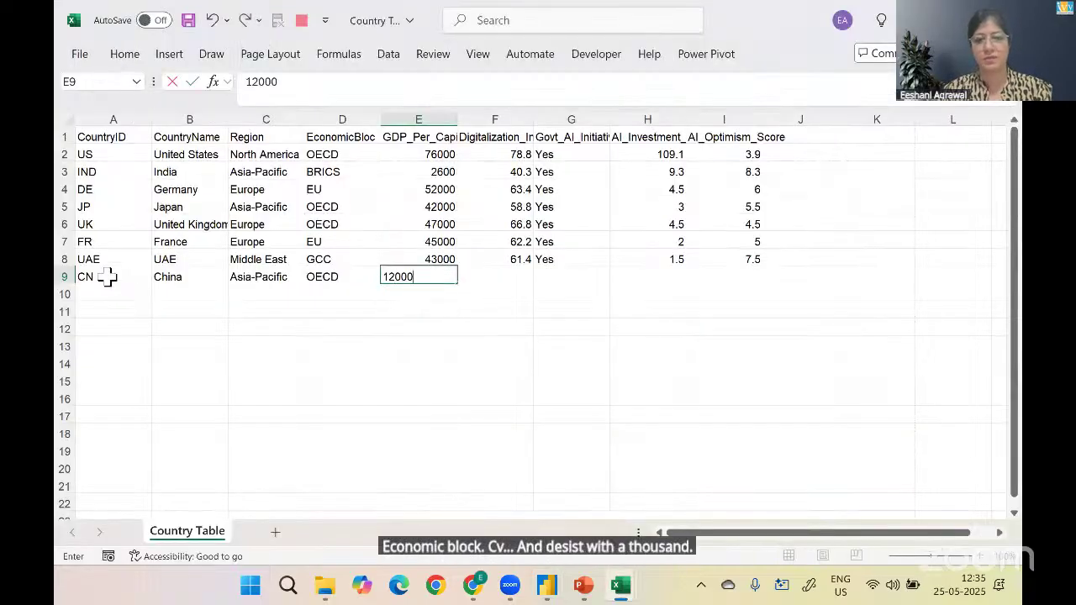
key(Right)
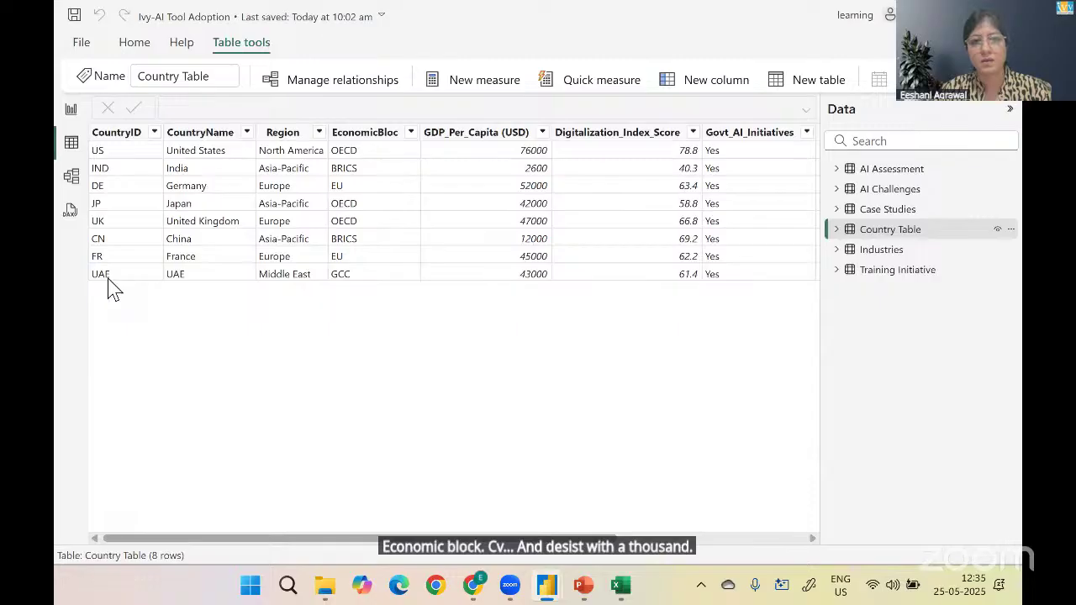
key(alt+Tab)
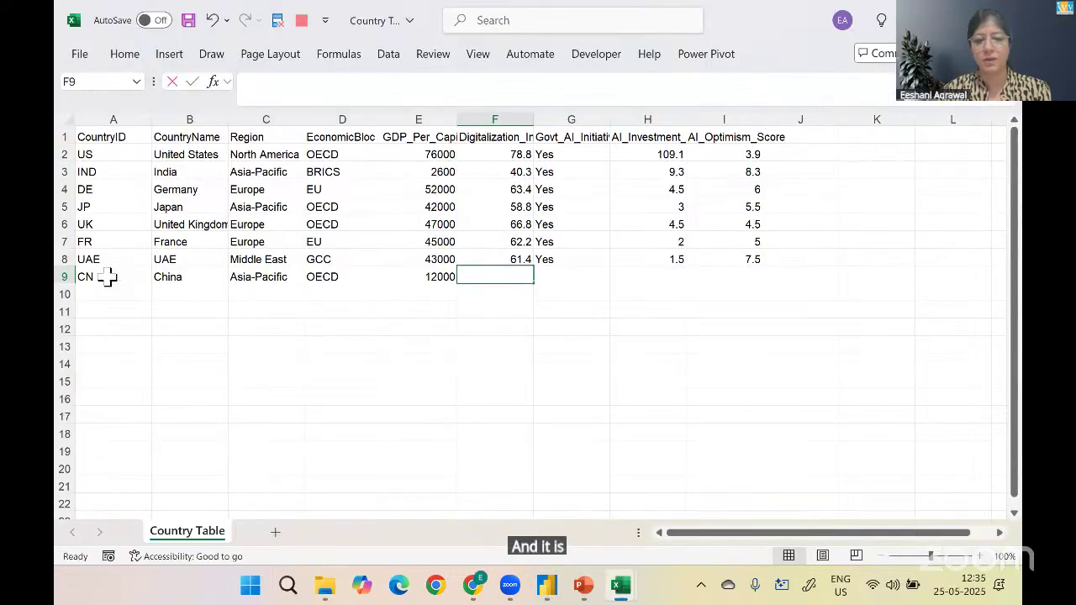
text(69.2)
key(Tab)
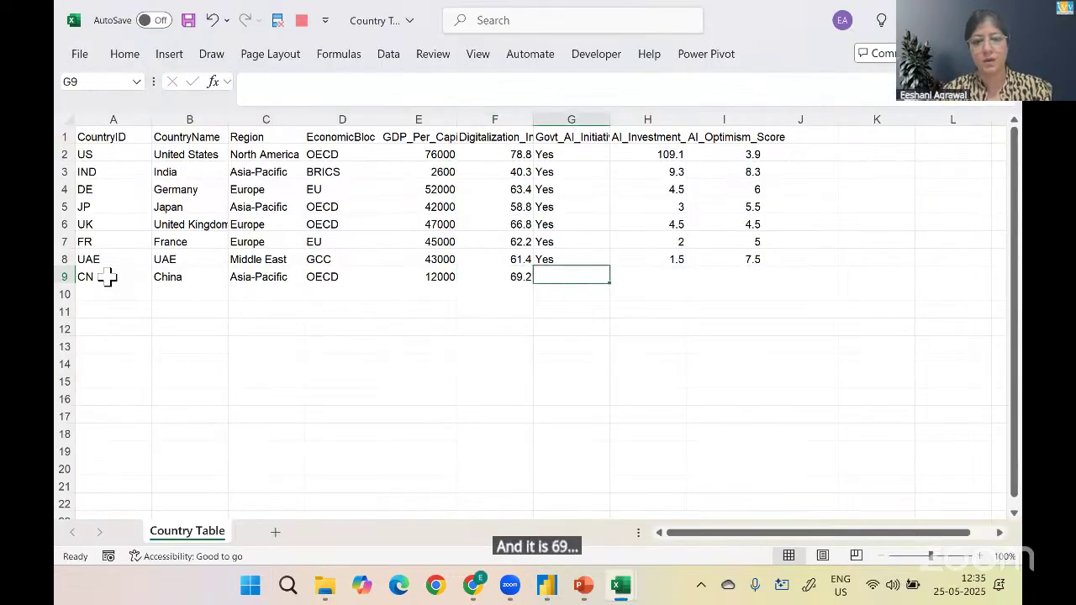
Complete China's row 9 with Govt_AI_Initiatives Yes, AI investment 70 and AI optimism score 8, checking the figures in the Power BI report
text(Yes)
key(Tab)
key(alt+Tab)
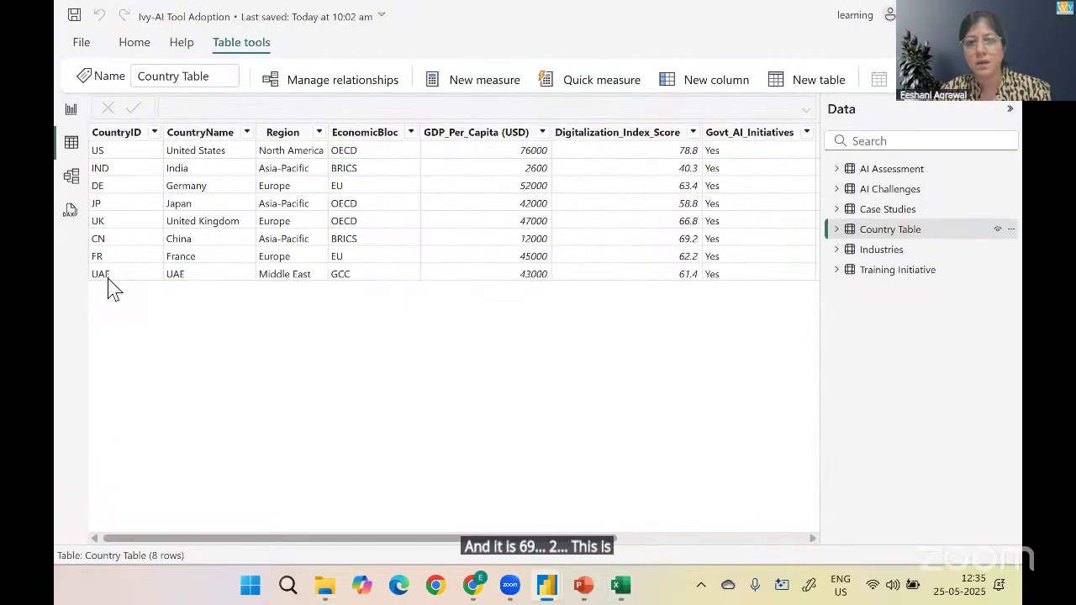
key(Right)
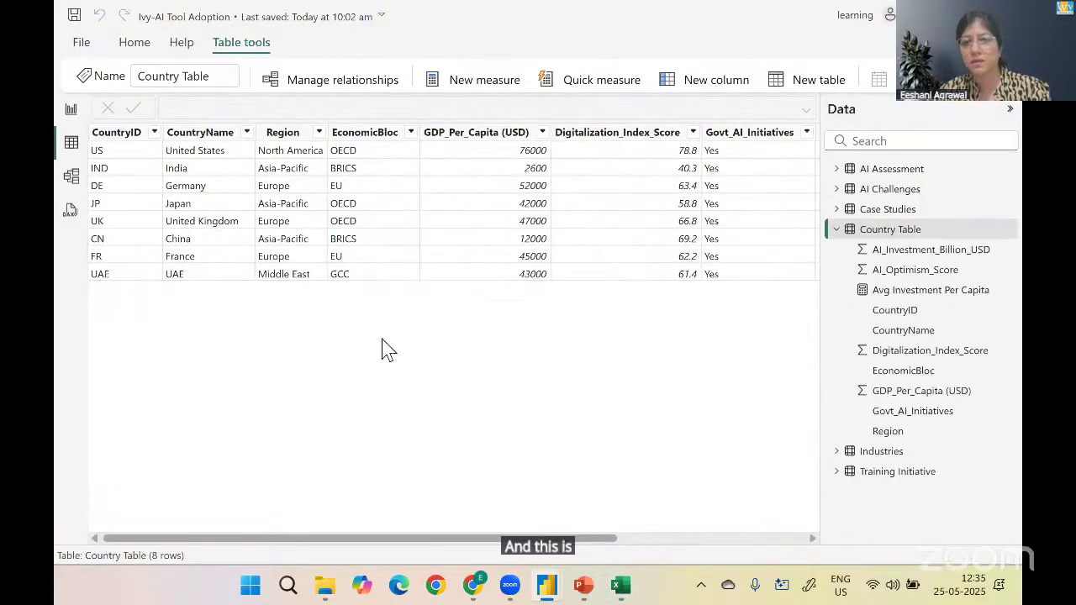
scroll(384, 348, right, 5)
scroll(384, 348, right, 2)
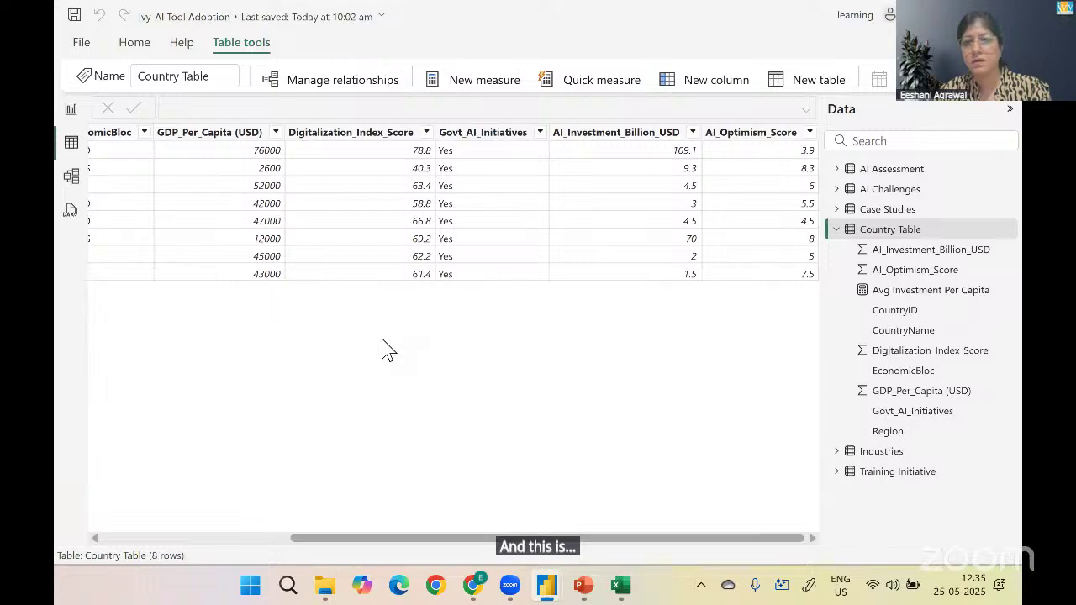
key(alt+Tab)
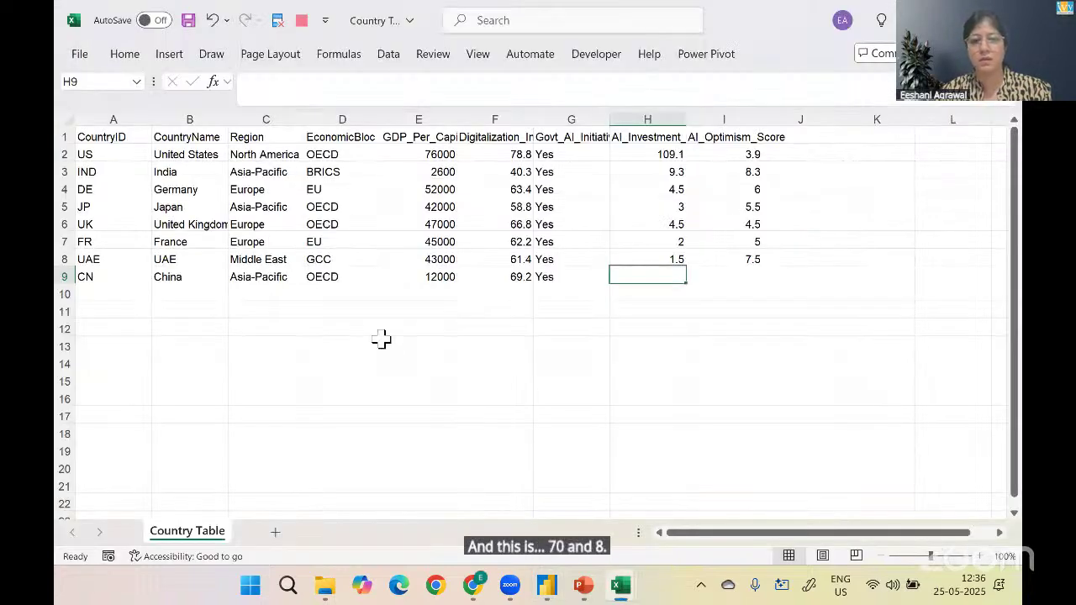
text(70)
key(Tab)
text(8)
key(Down)
Save and close the Country Table workbook
key(ctrl+s)
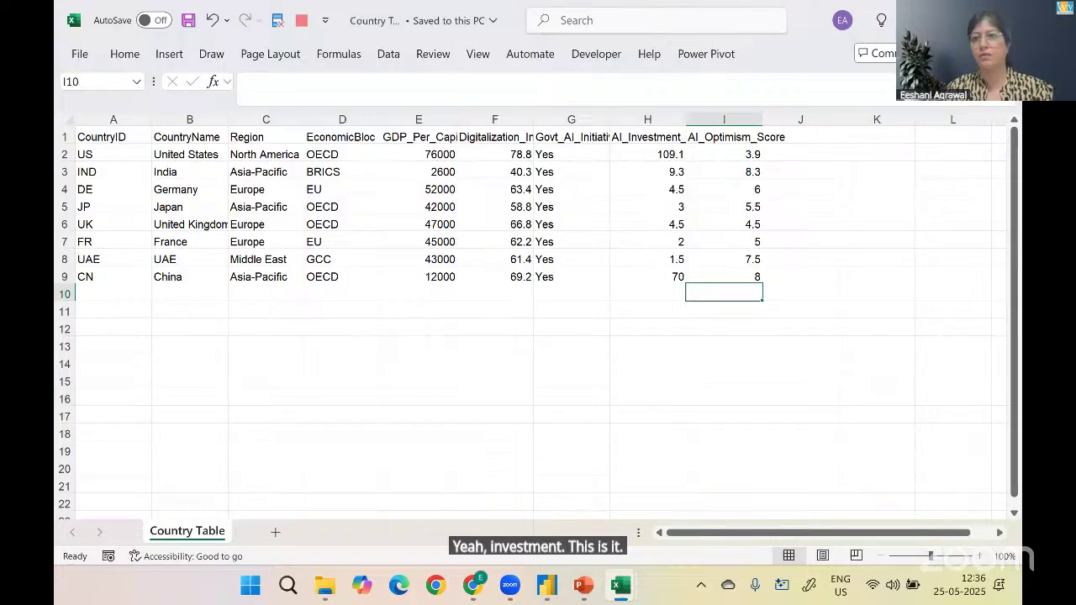
key(ctrl+w)
key(ctrl+w)
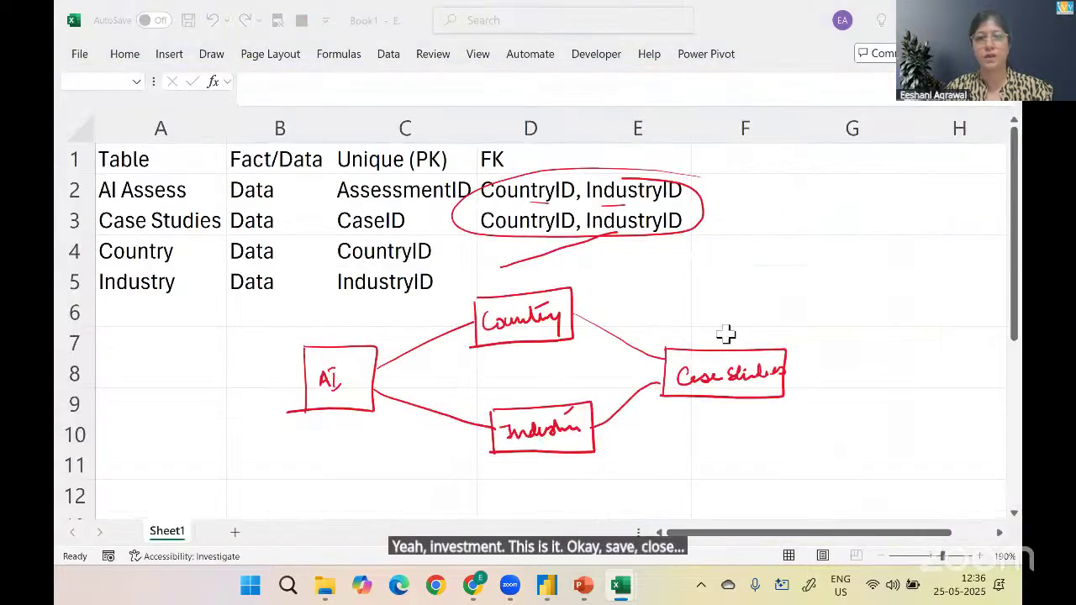
Switch to the untitled Power BI dashboard, refresh its data and collapse the Filters pane
key(alt+Tab)
key(alt+Tab)
key(alt+Tab)
click(216, 85)
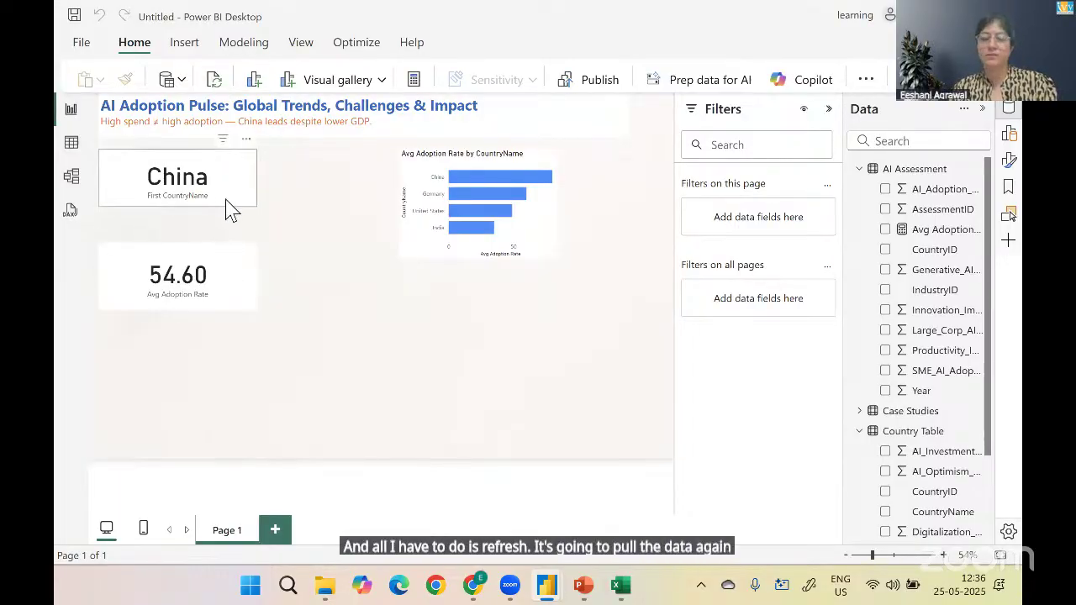
click(829, 113)
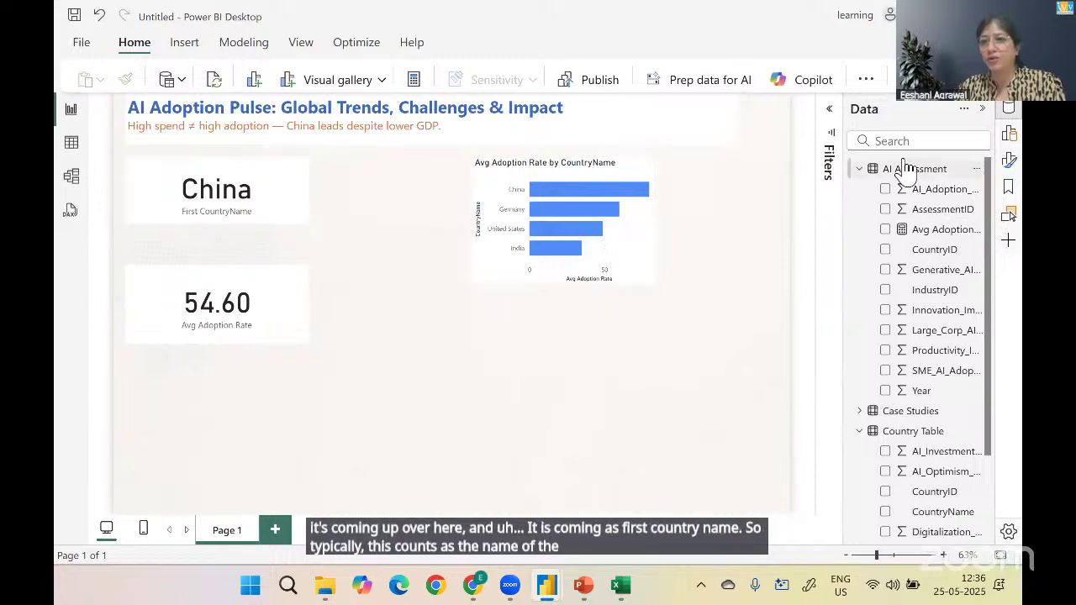
Rename the First CountryName field on the China card to Highest Adoption Country
click(1011, 139)
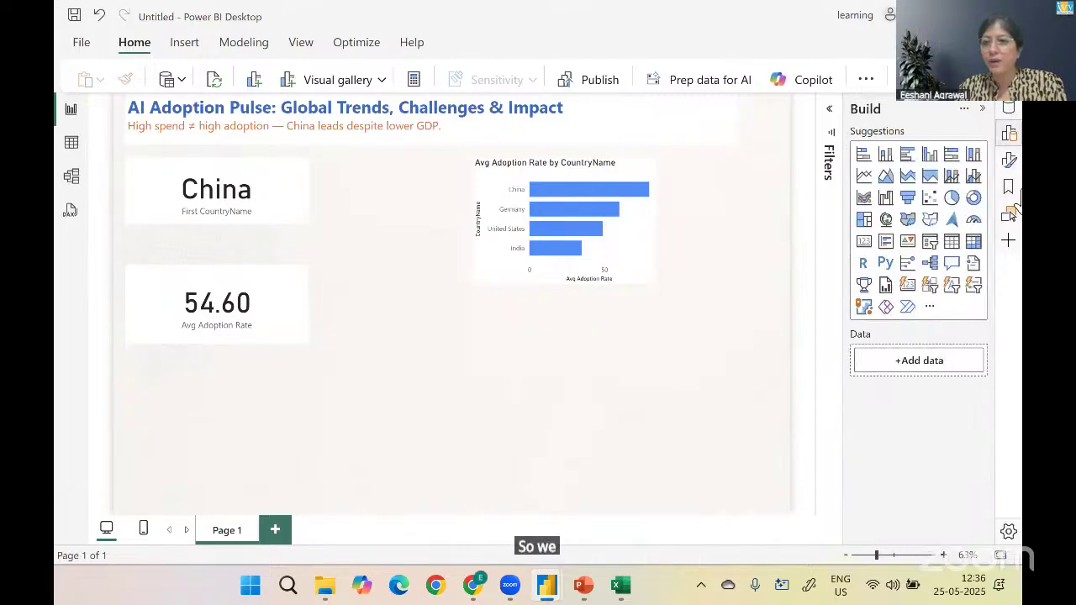
click(267, 195)
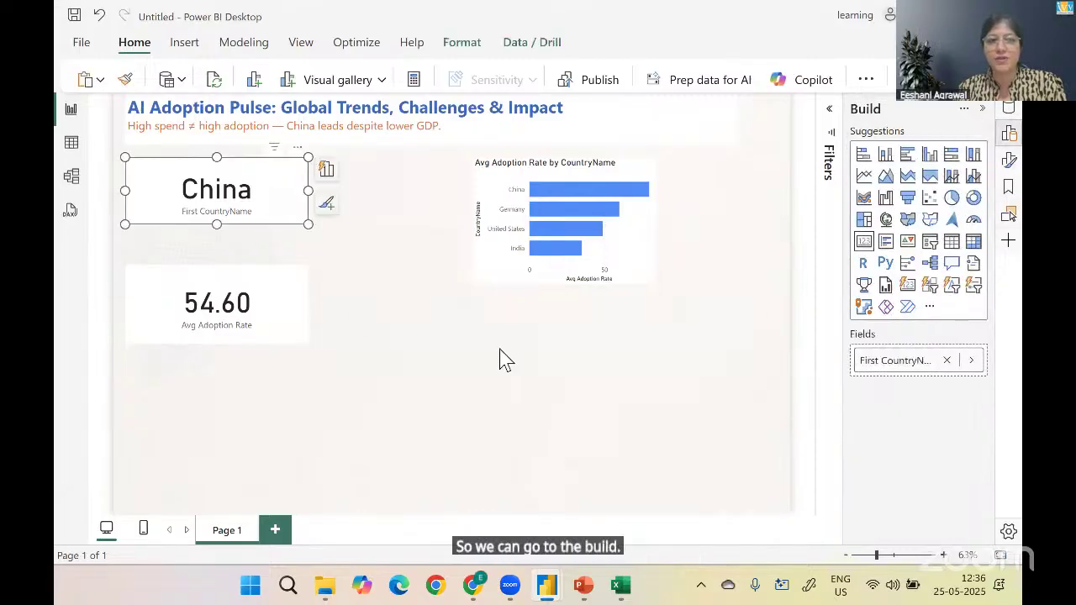
click(887, 367)
key(BackSpace)
key(BackSpace)
key(BackSpace)
key(BackSpace)
key(BackSpace)
key(BackSpace)
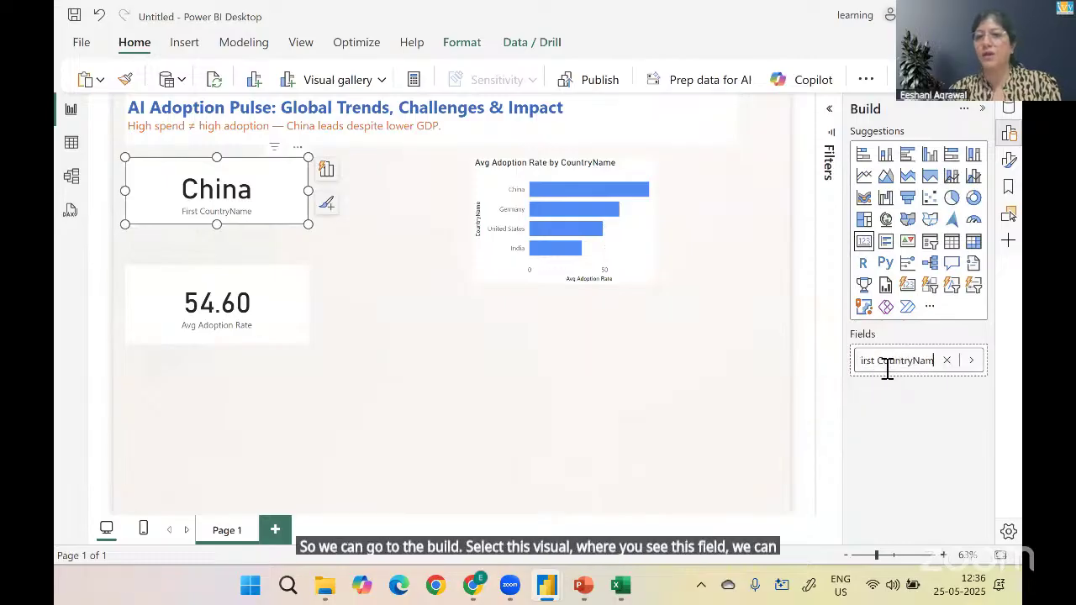
text(High)
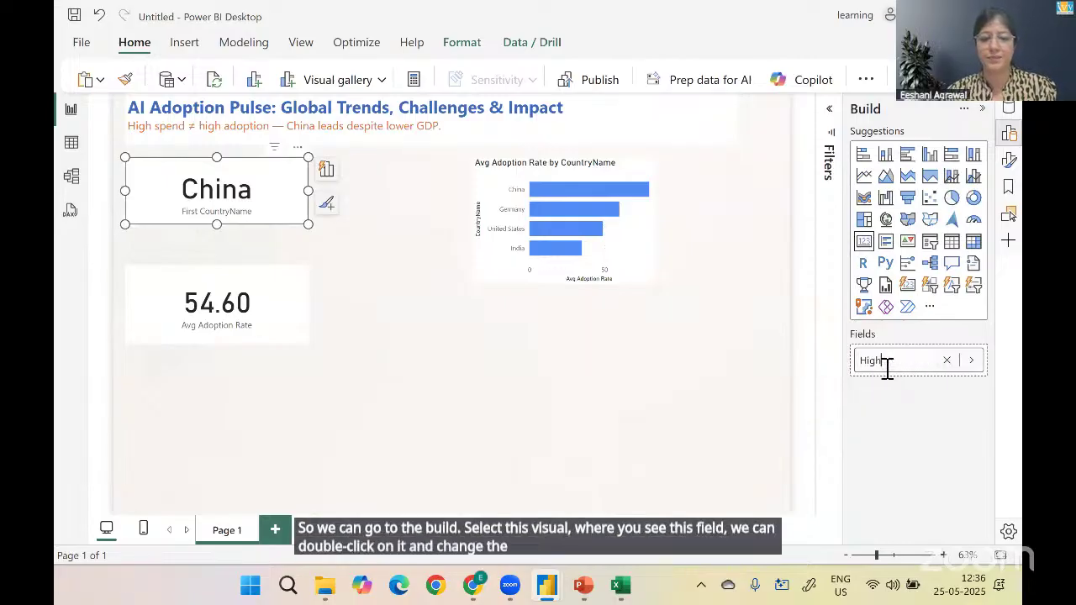
text(est A)
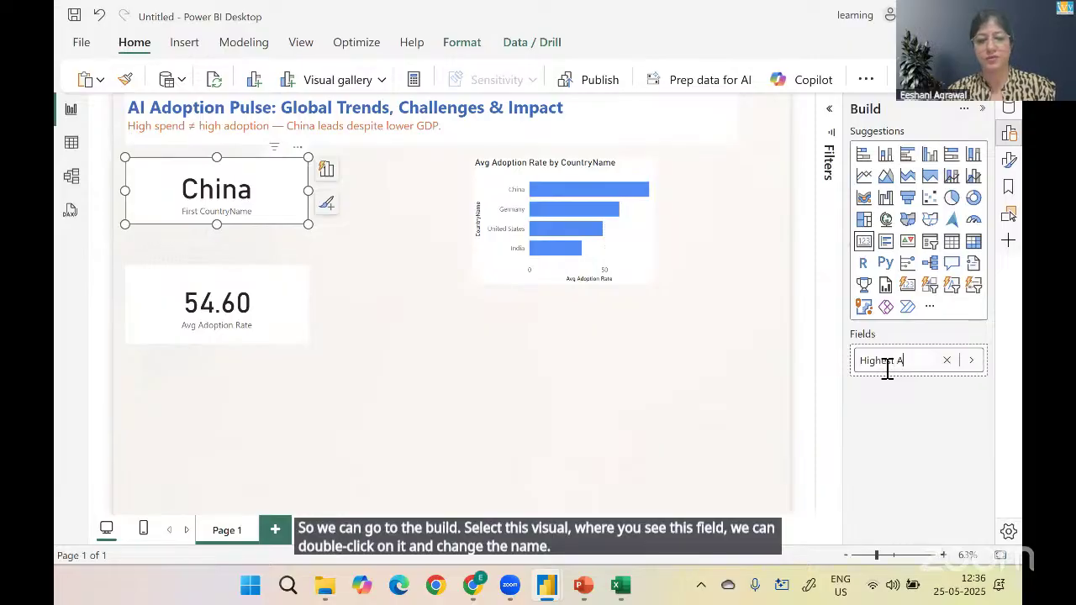
text(doption C)
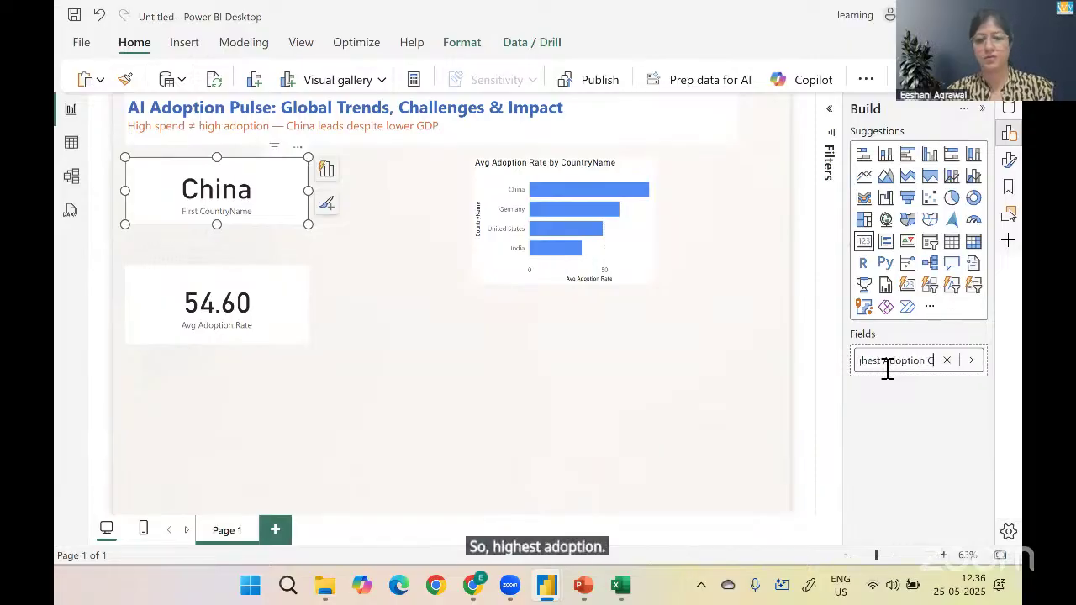
text(ountry)
key(Return)
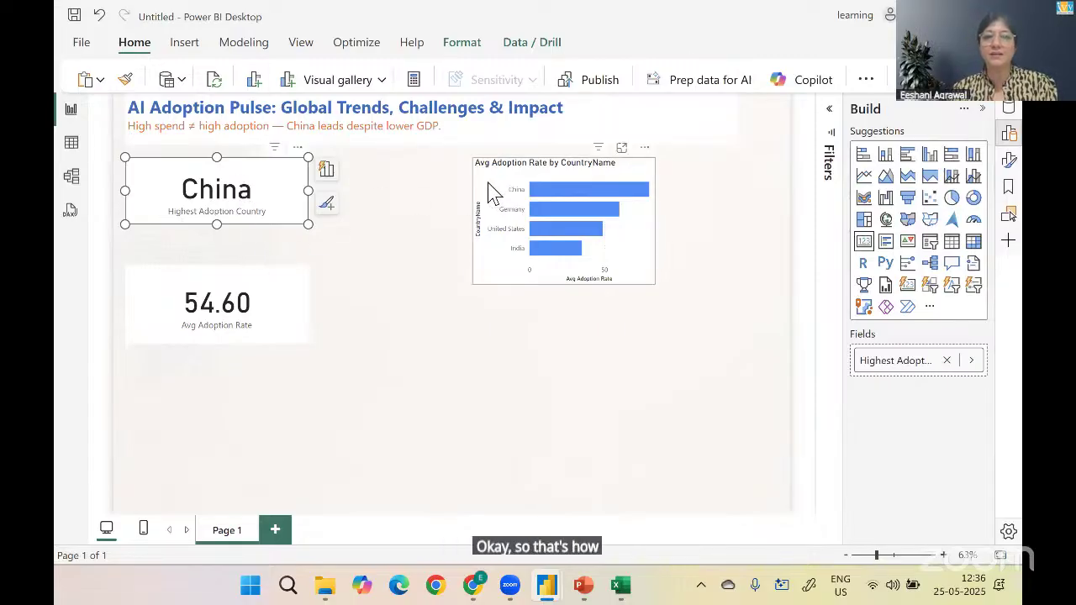
Delete the Avg Adoption Rate by CountryName bar chart and the Avg Adoption Rate card from the page
drag(492, 194, 473, 353)
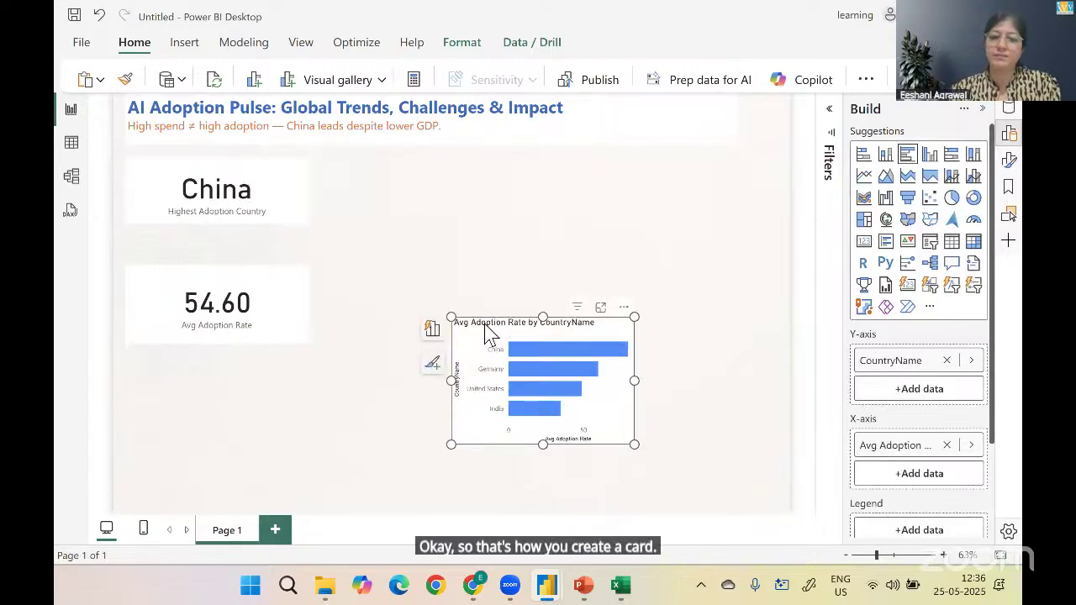
key(Delete)
click(236, 315)
key(Delete)
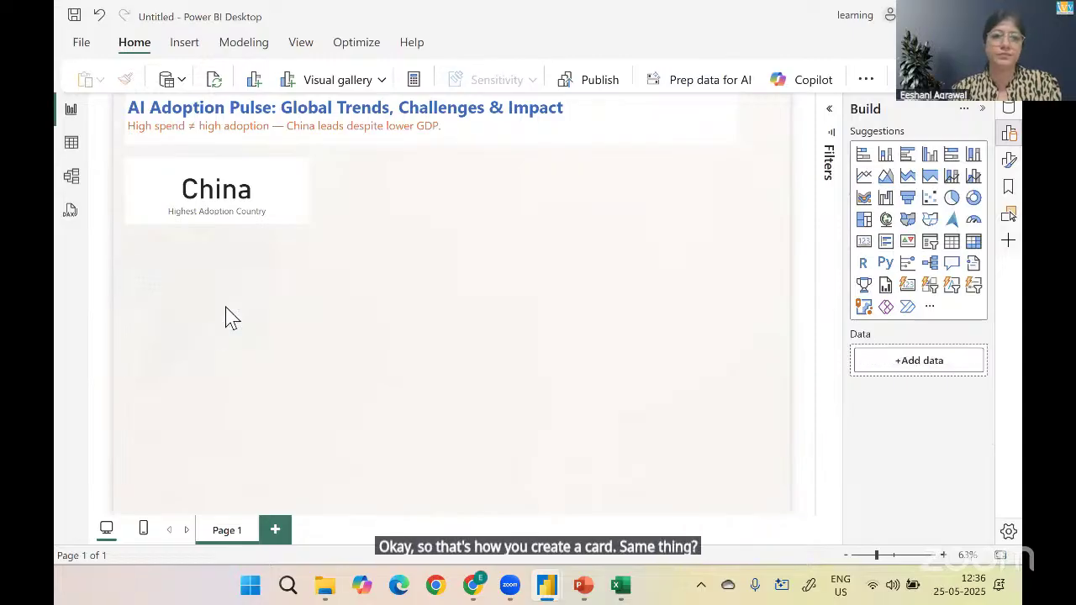
Narrow the Highest Adoption Country card to about two thirds of its width and set its callout value font size to 30
click(284, 199)
drag(308, 189, 245, 191)
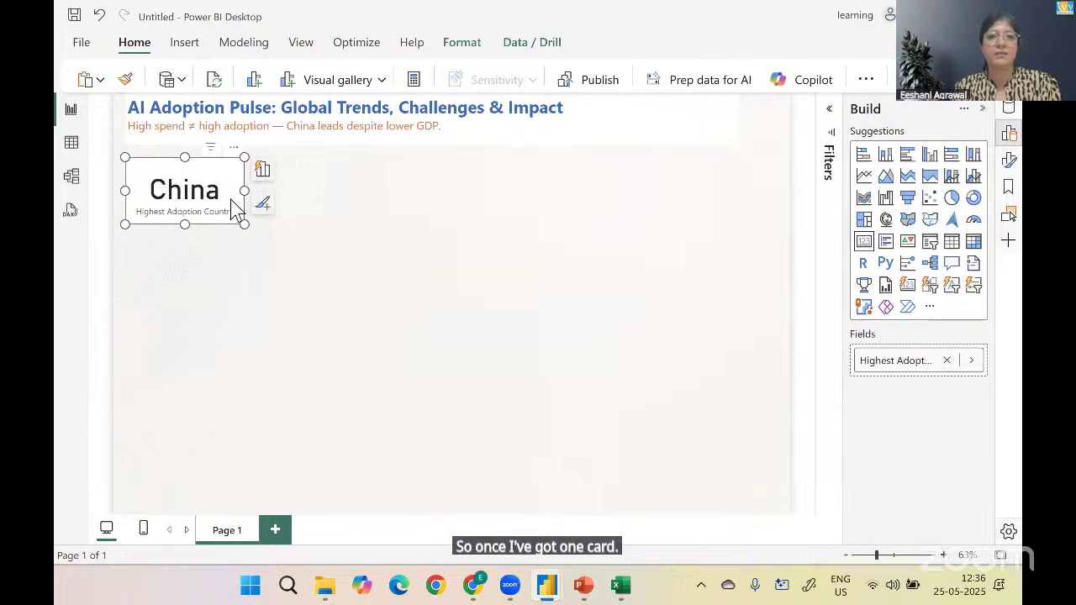
click(1009, 161)
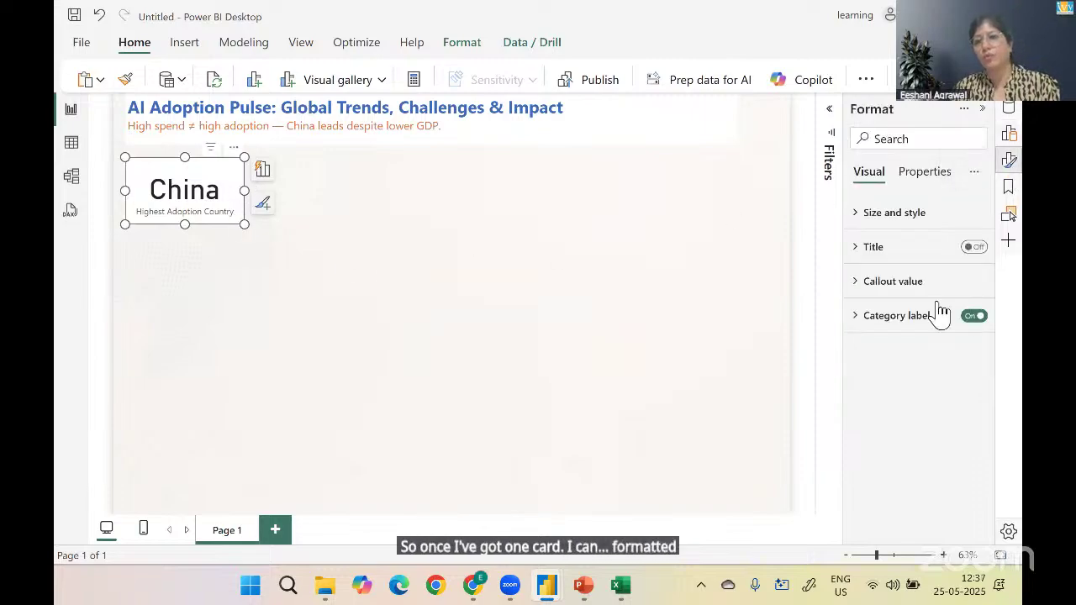
click(889, 286)
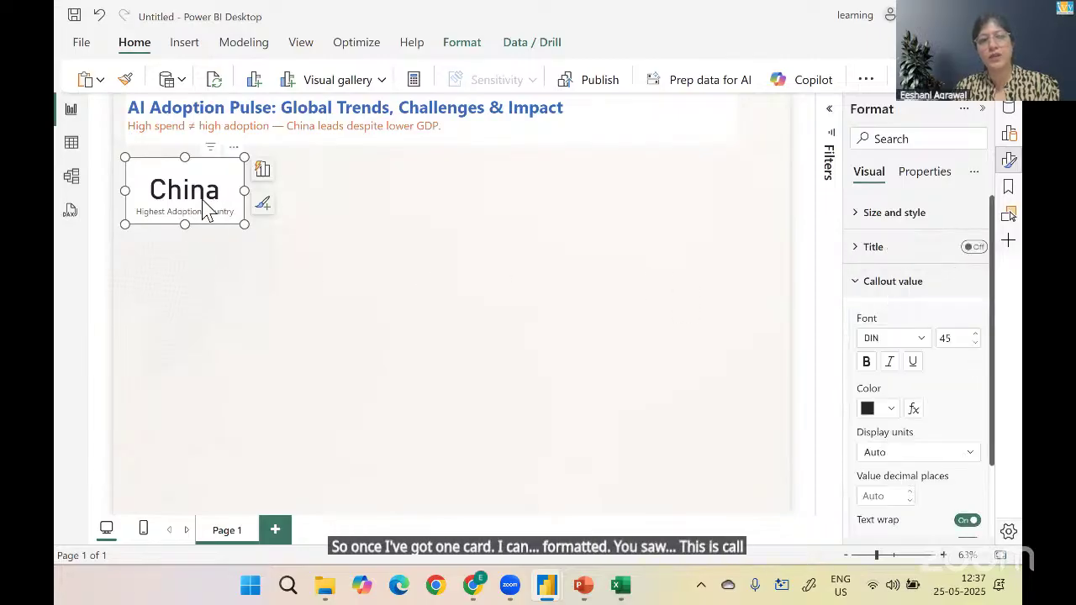
click(963, 338)
text(30)
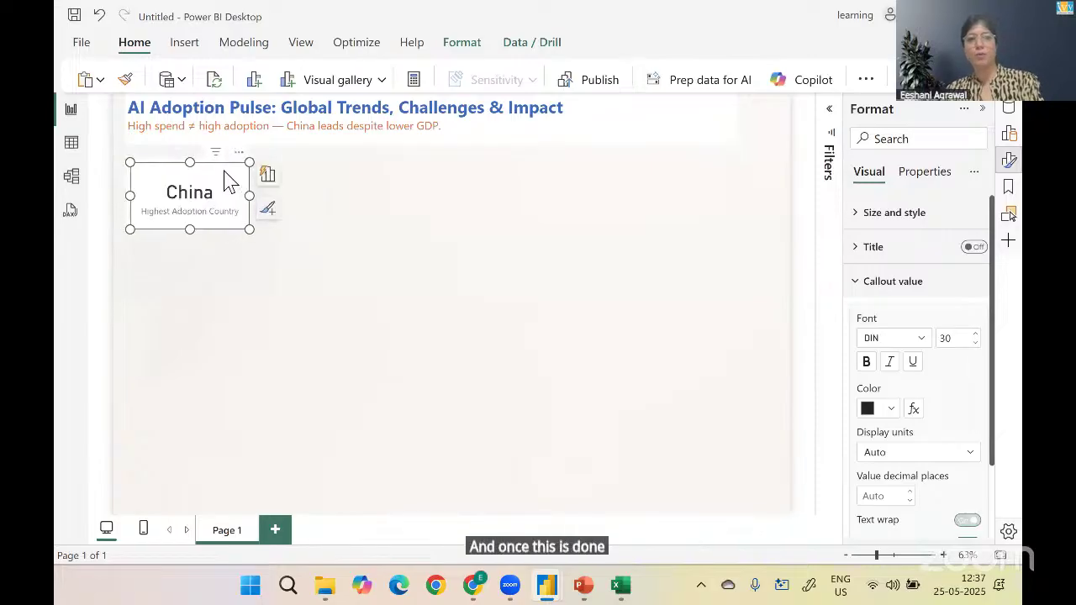
Place two copies of the card in a row beside it, and replace the middle card's field with Avg Adoption Rate from AI Assessment
drag(247, 177, 519, 168)
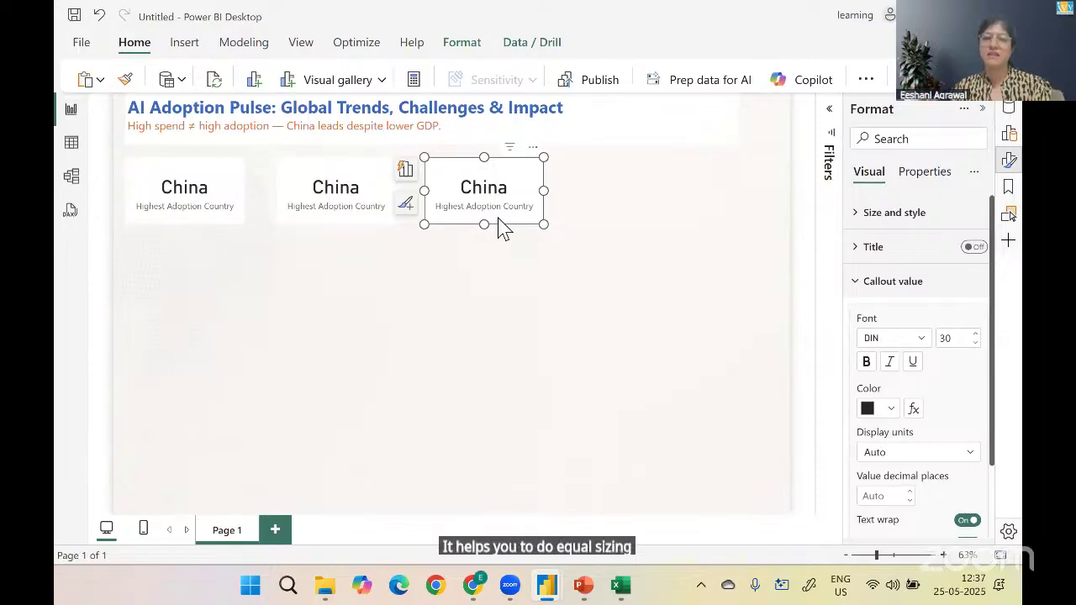
click(376, 184)
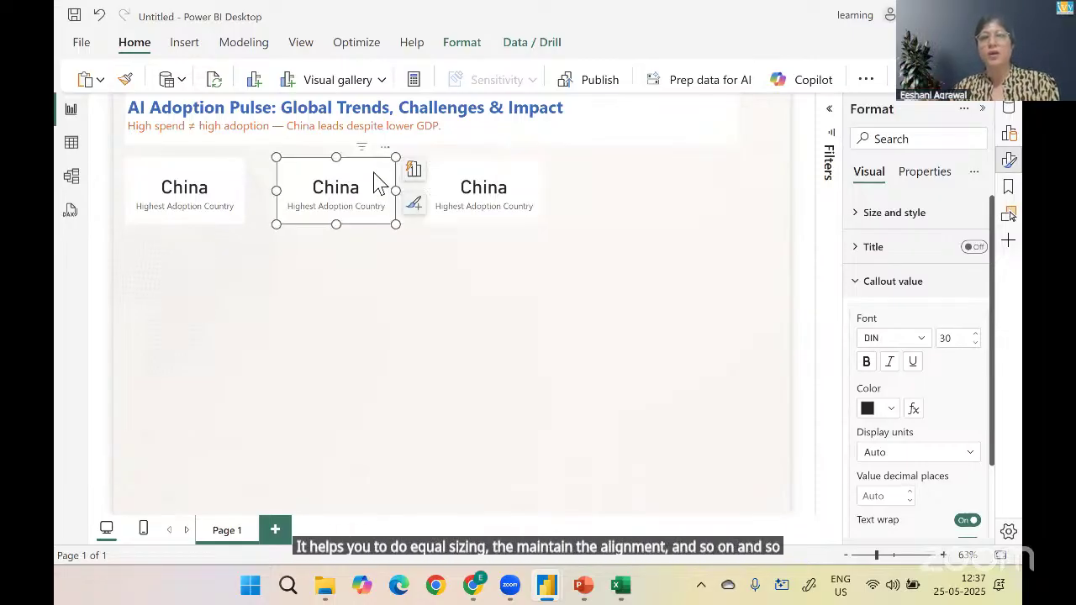
click(1009, 136)
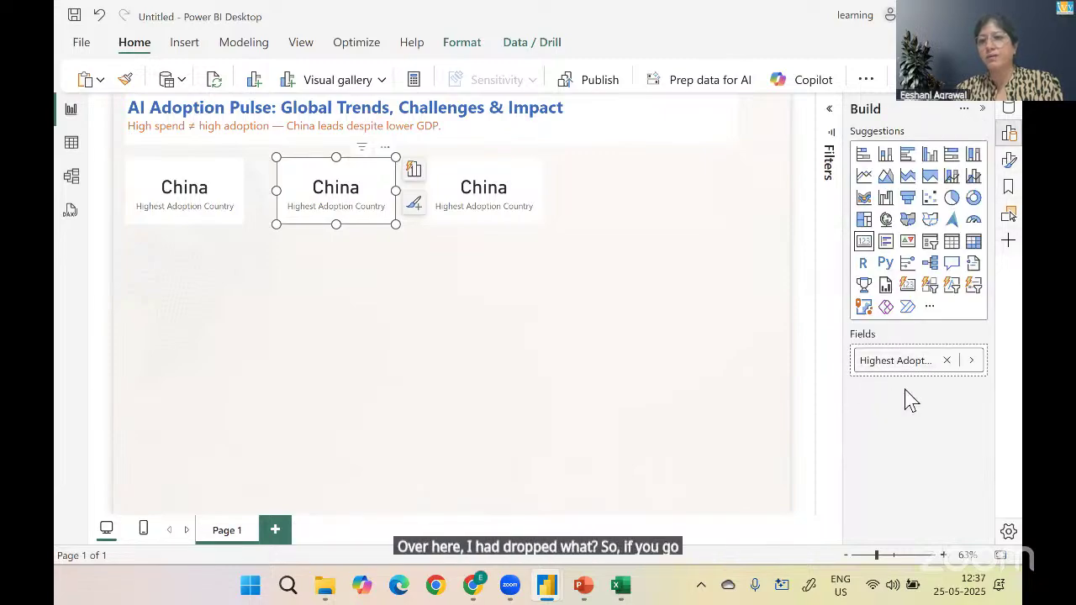
click(947, 360)
click(935, 363)
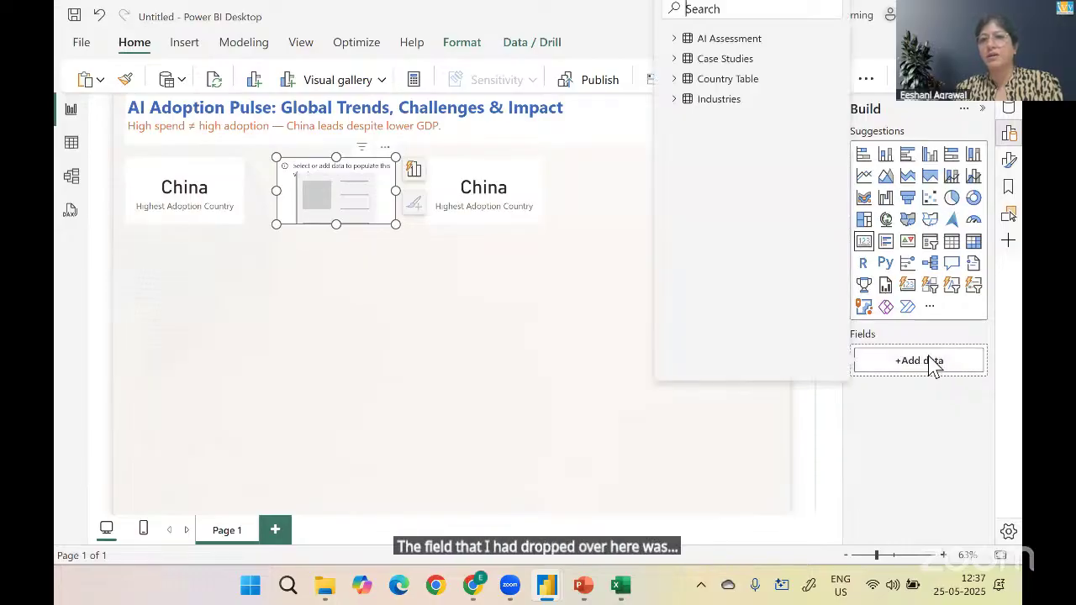
click(675, 38)
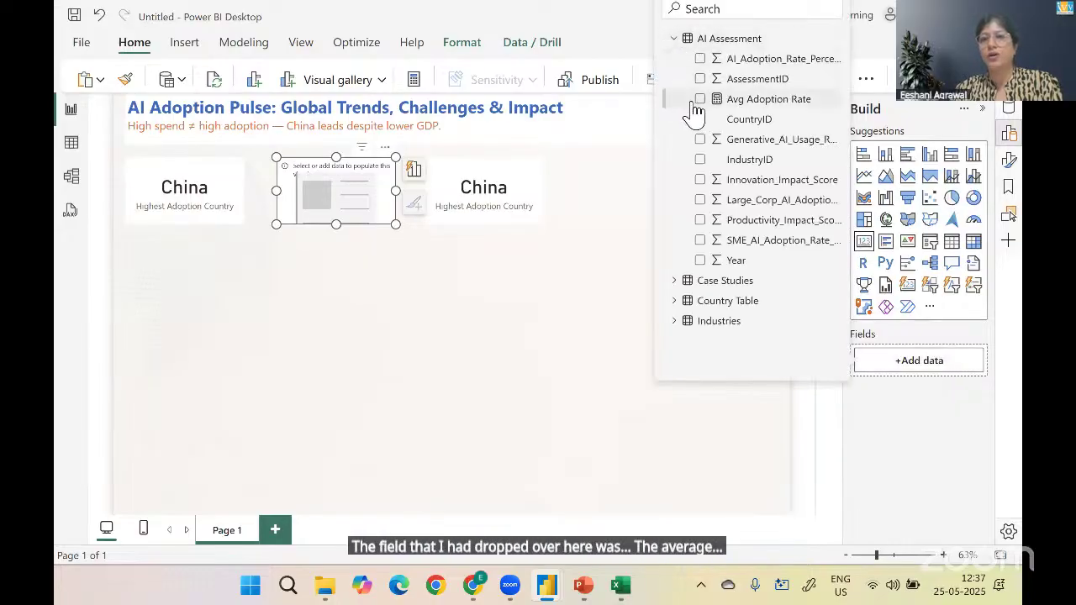
click(700, 99)
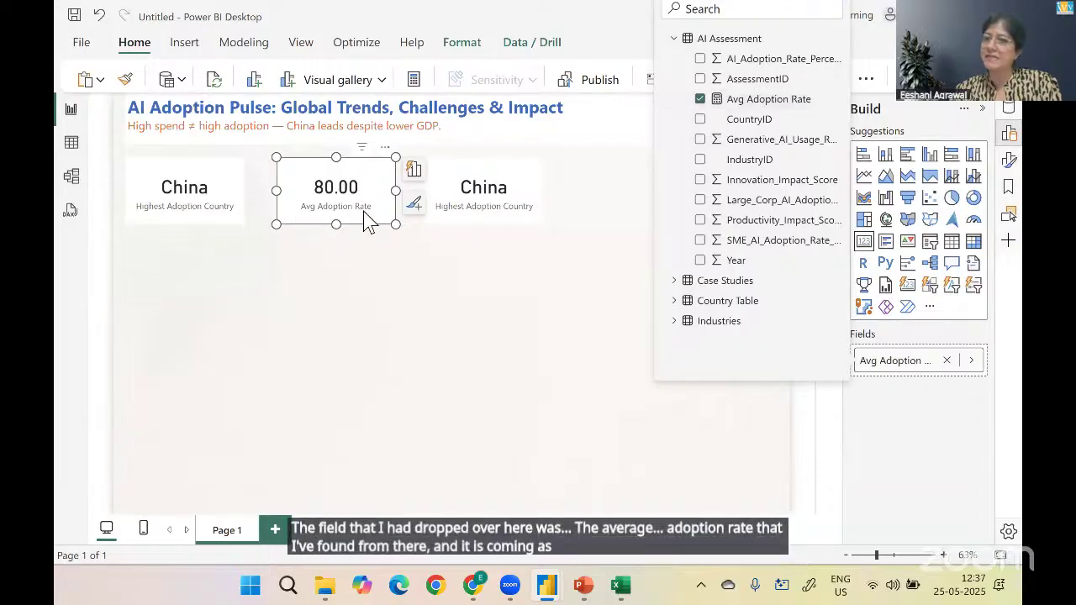
Switch to the Ivy-AI Tool Adoption report and copy the full DAX formula of the Latest Prod Impact measure
click(525, 232)
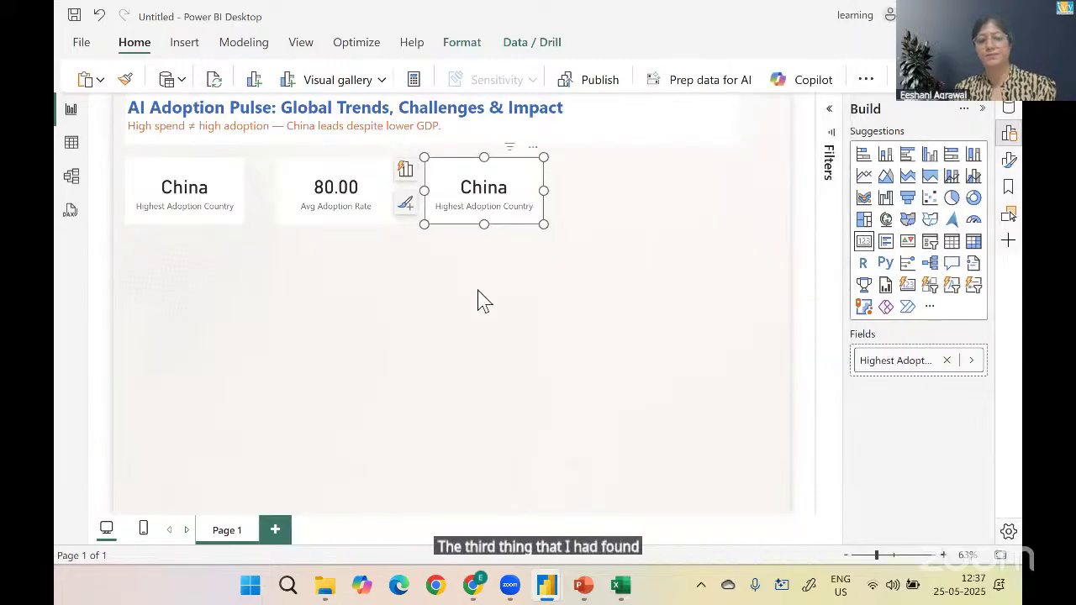
key(alt+Tab)
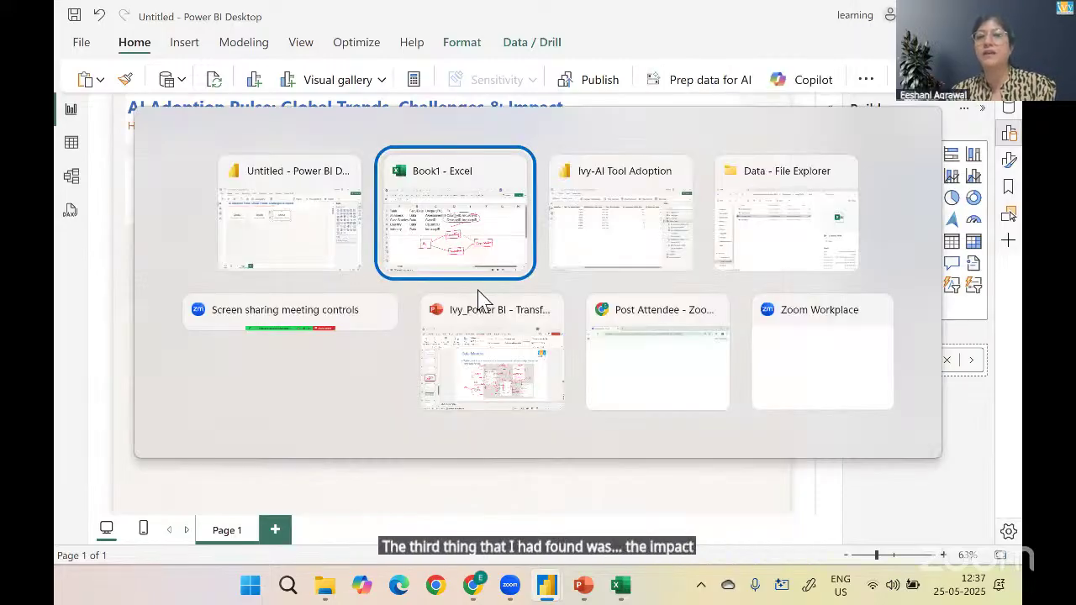
key(alt+Tab)
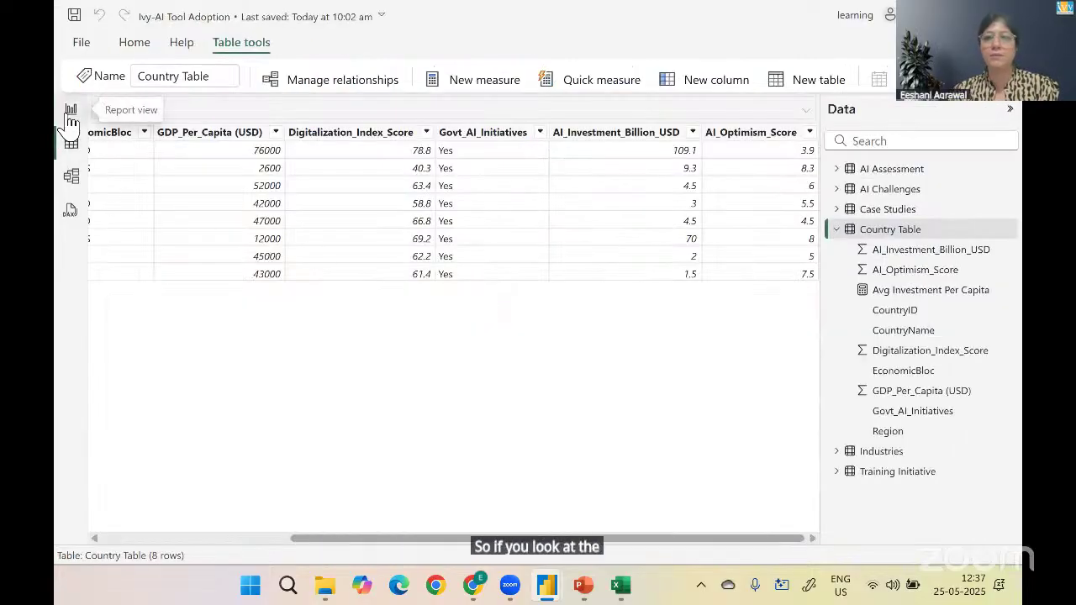
click(71, 110)
click(538, 195)
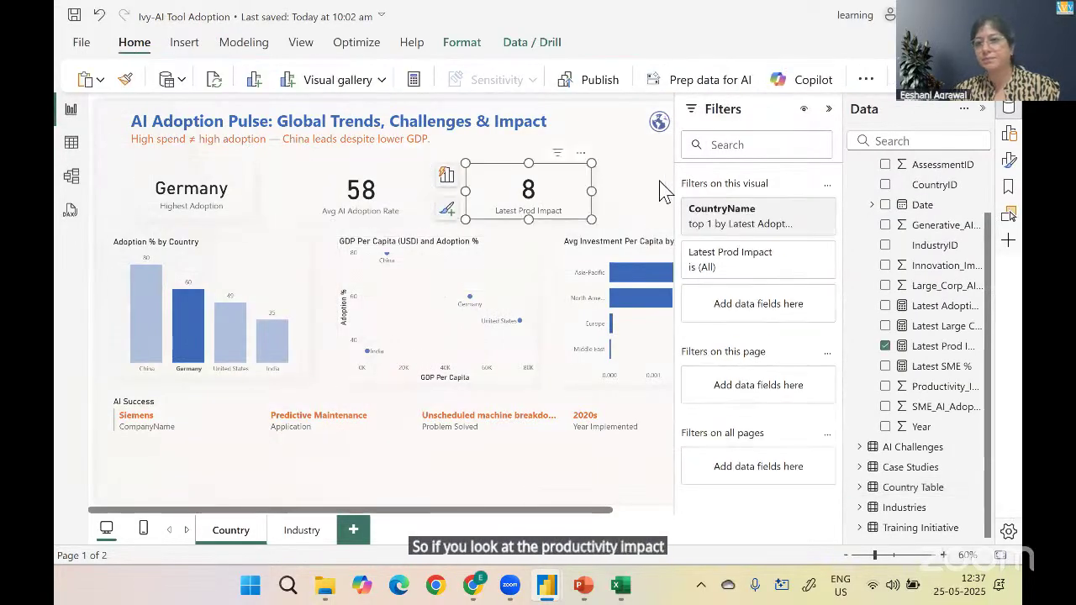
click(939, 347)
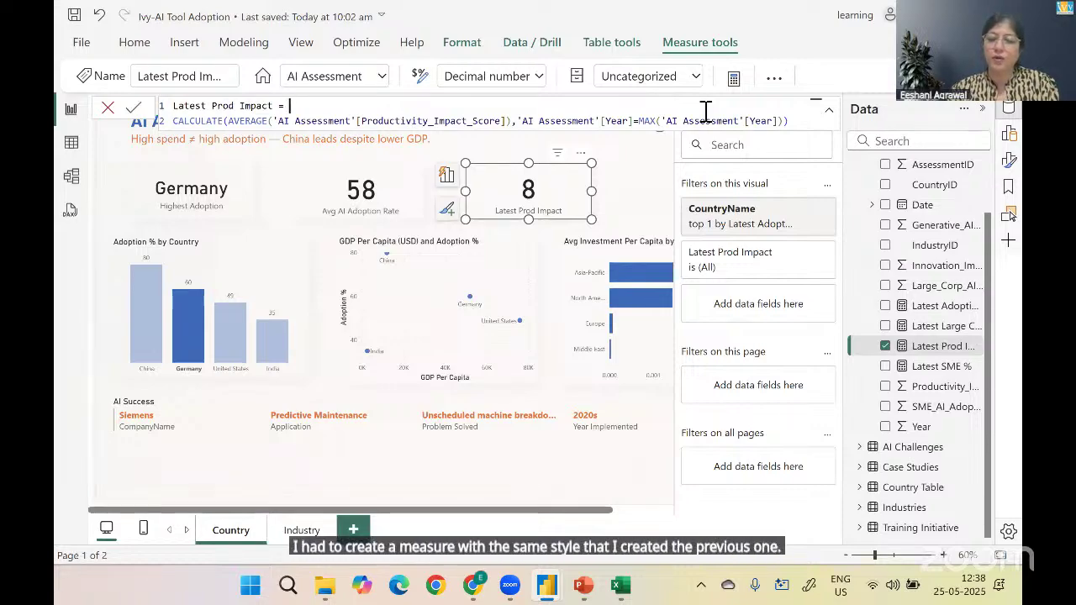
scroll(706, 112, up, 3)
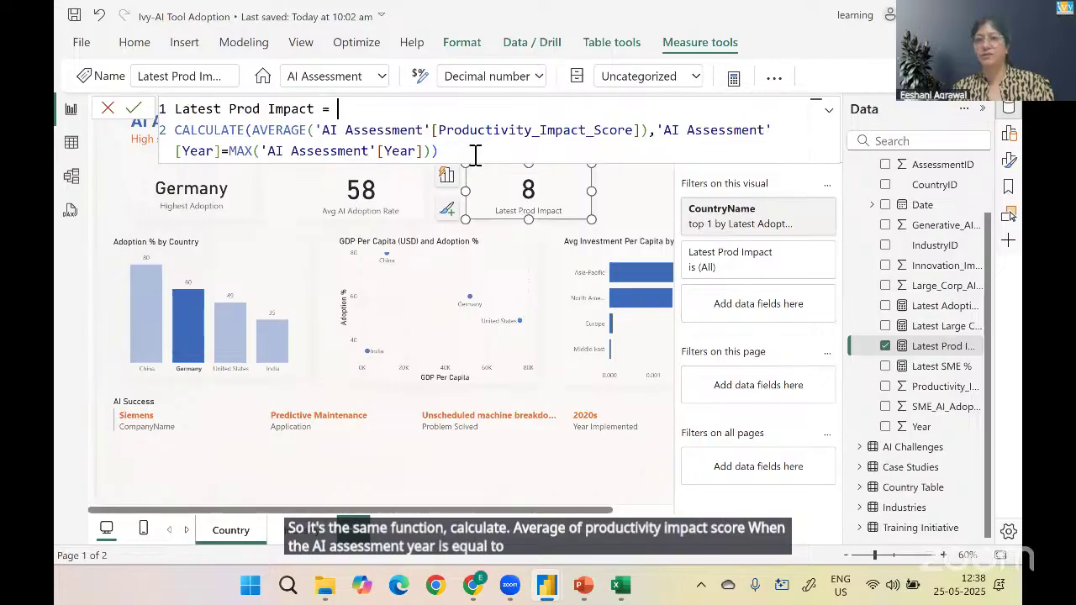
key(ctrl+a)
key(ctrl+c)
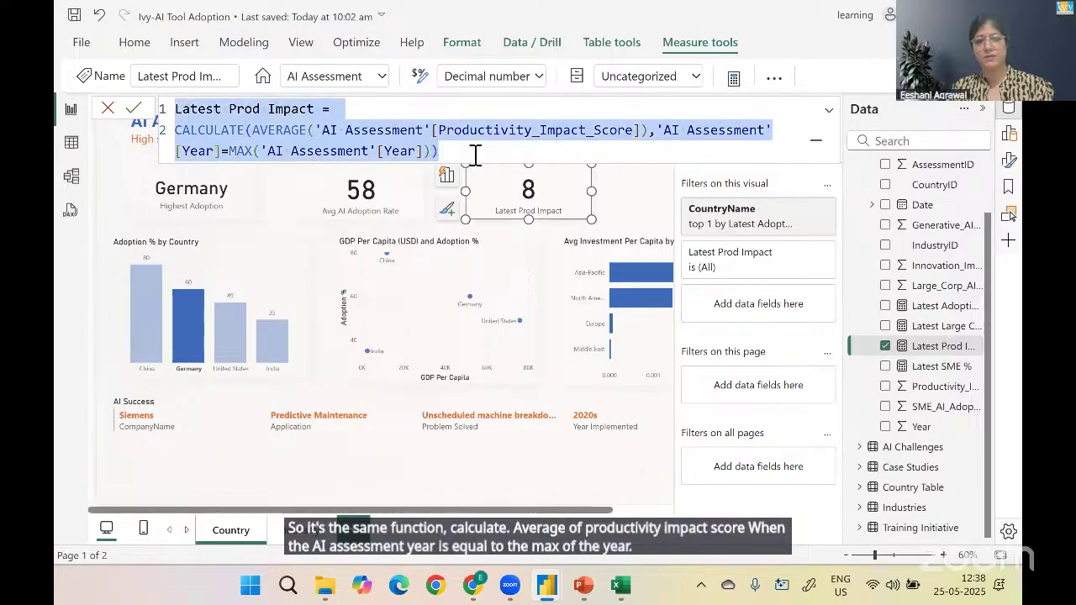
In the untitled report, create an AI Assessment measure from the copied formula, renamed Avg Prod Impact, averaging Productivity_Impact_Score for the maximum Year
key(alt+Tab)
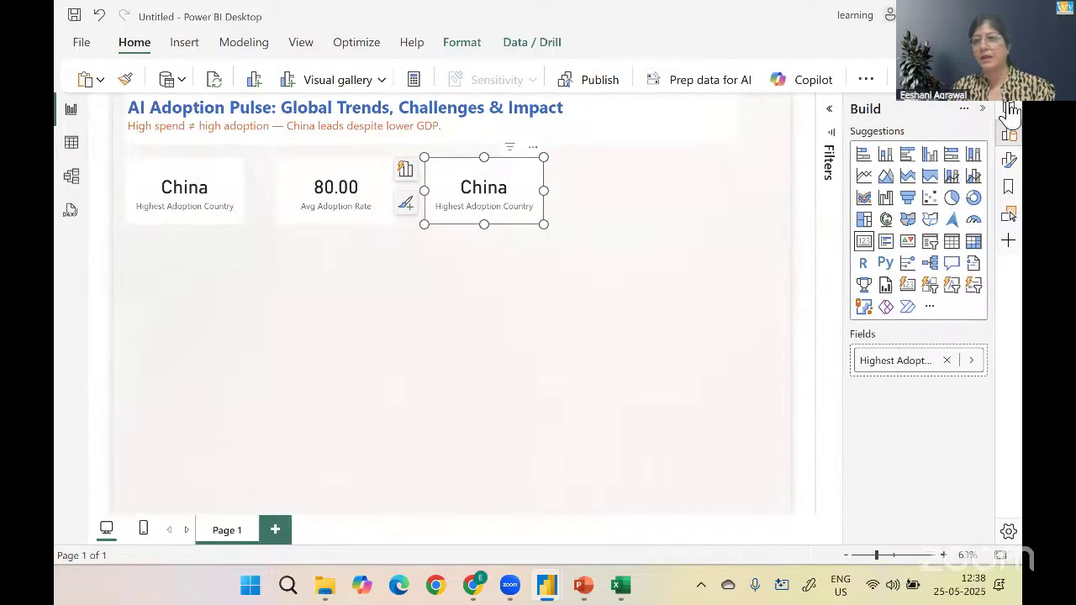
click(1009, 112)
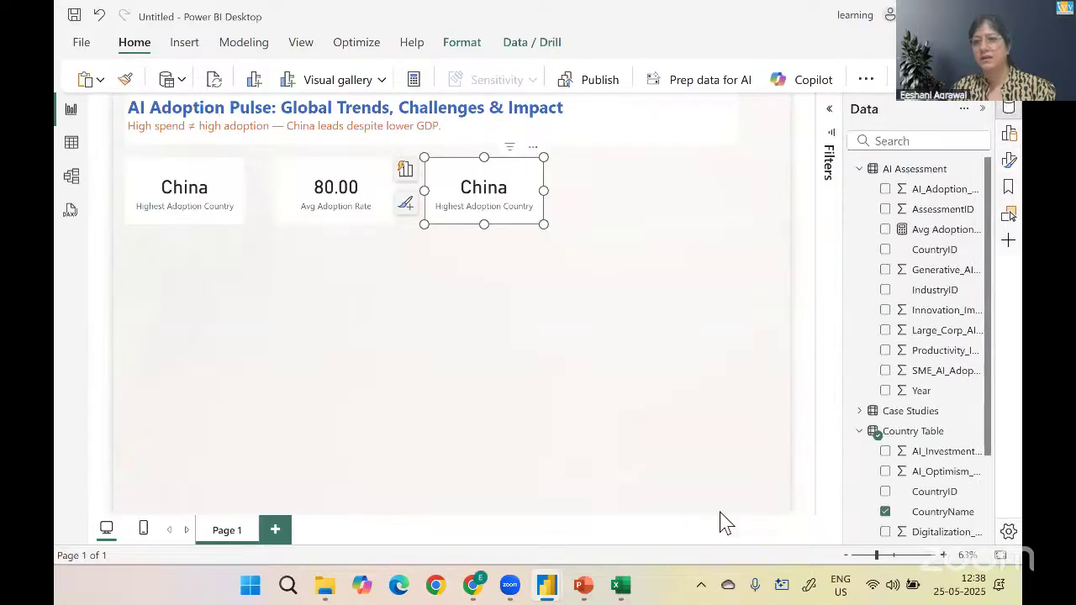
right_click(933, 234)
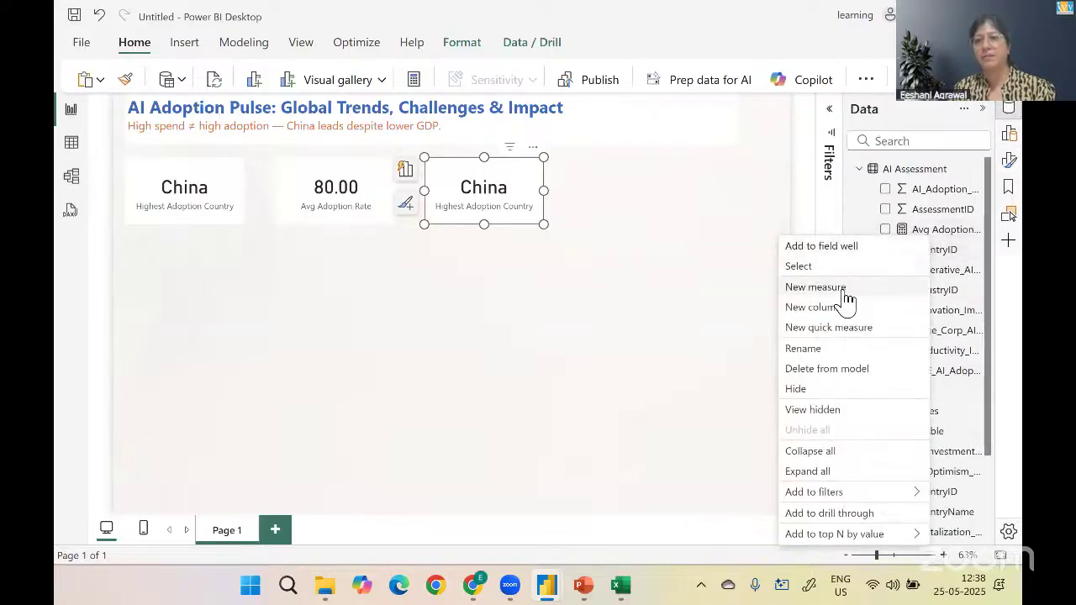
click(841, 286)
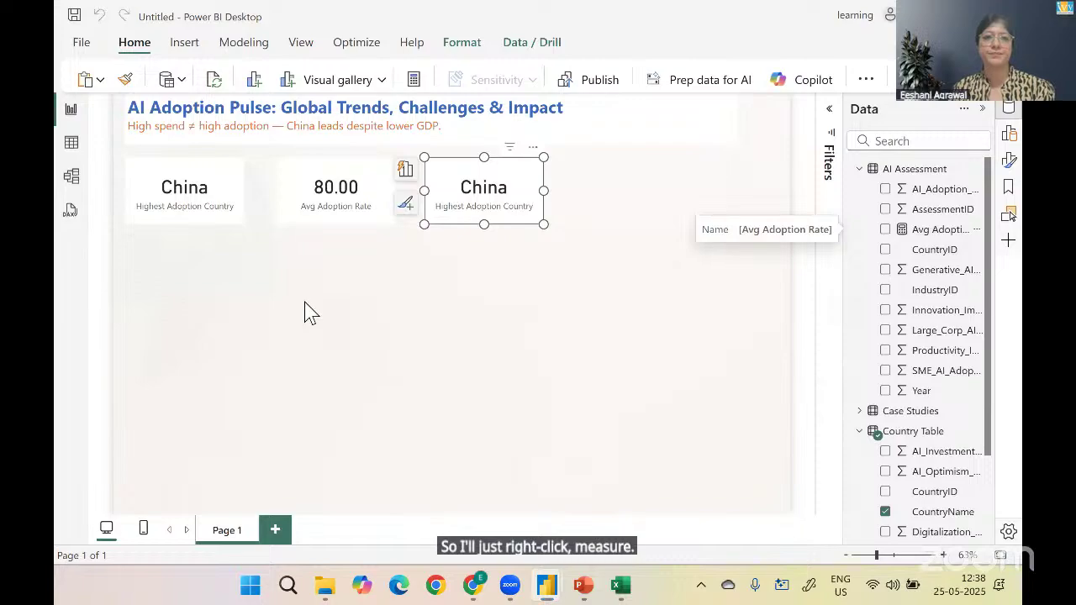
key(ctrl+v)
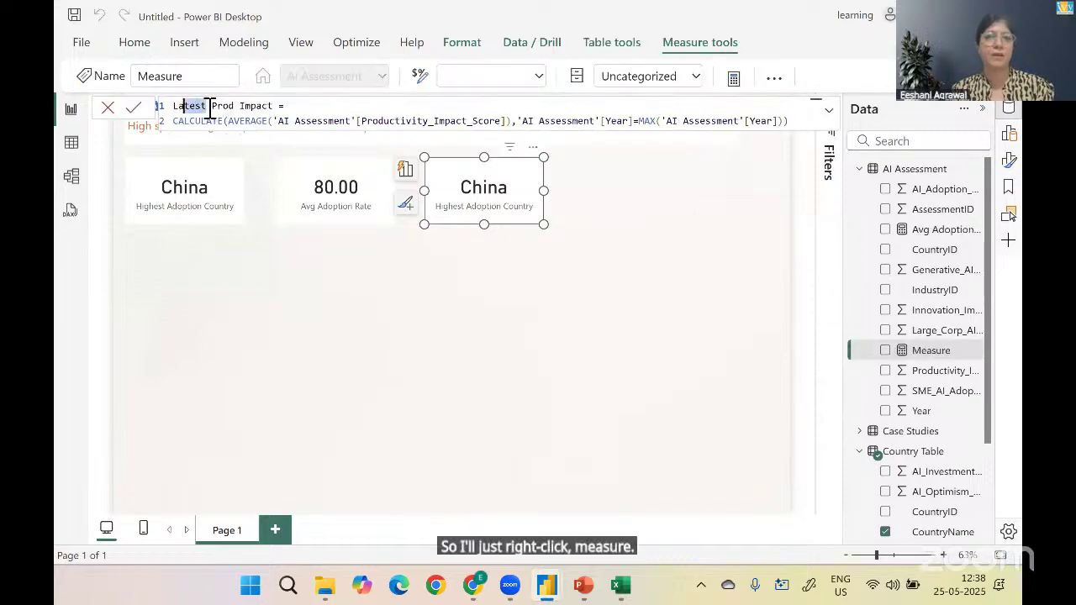
key(shift+Left)
text(Avg)
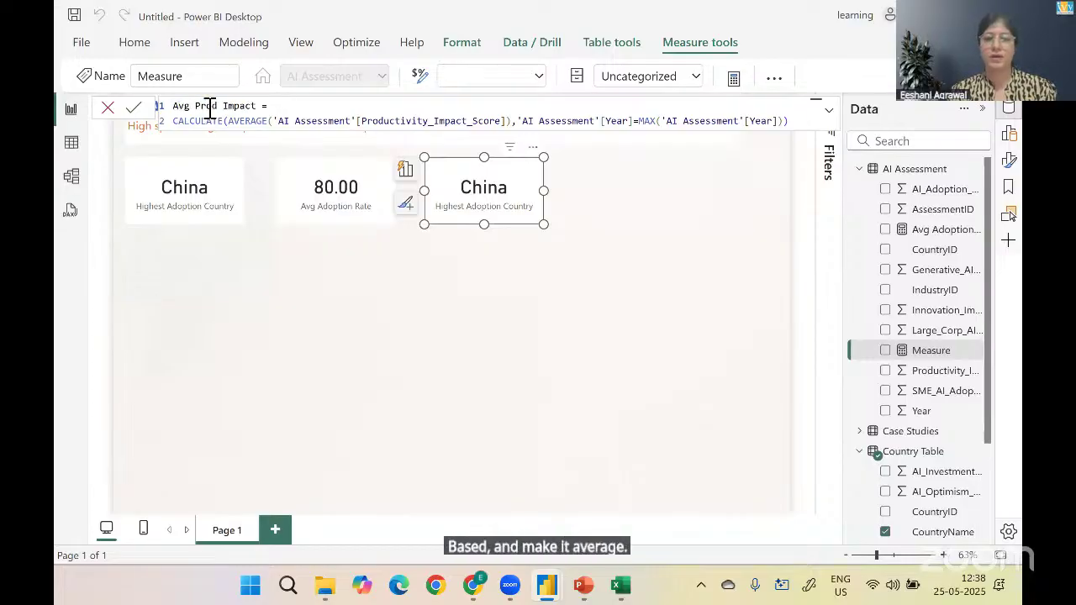
scroll(209, 107, up, 2)
click(468, 150)
key(Return)
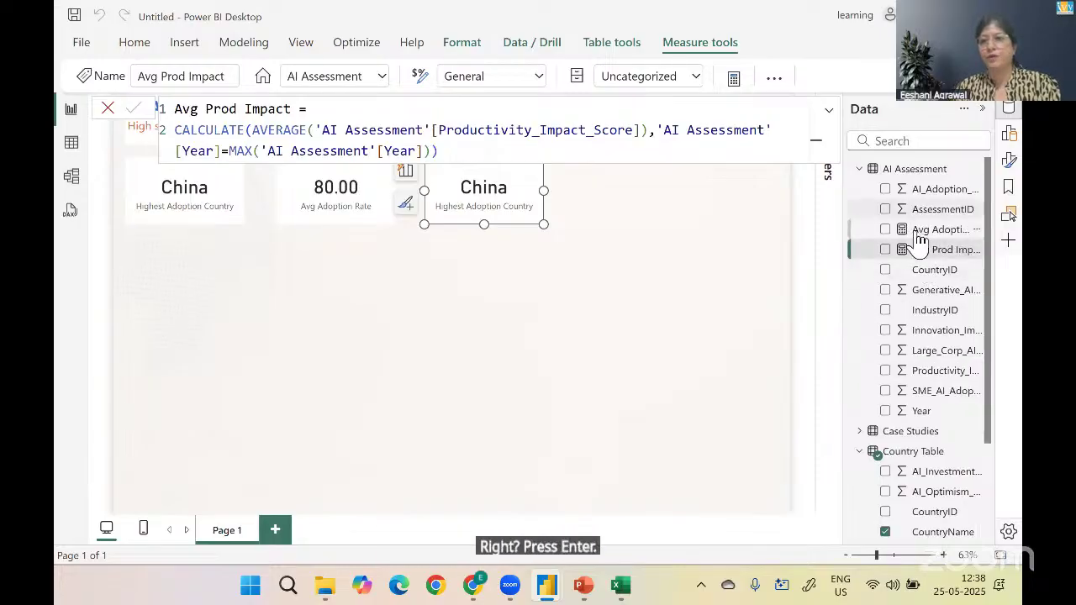
Replace the Highest Adoption Country field on the third card with Avg Prod Impact from AI Assessment
click(1009, 141)
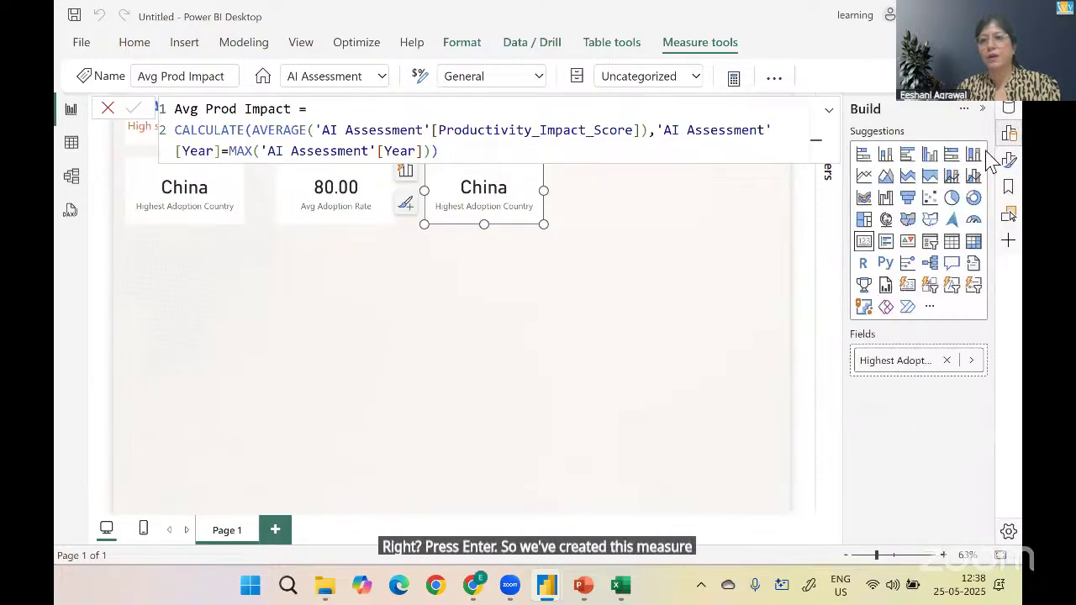
click(950, 362)
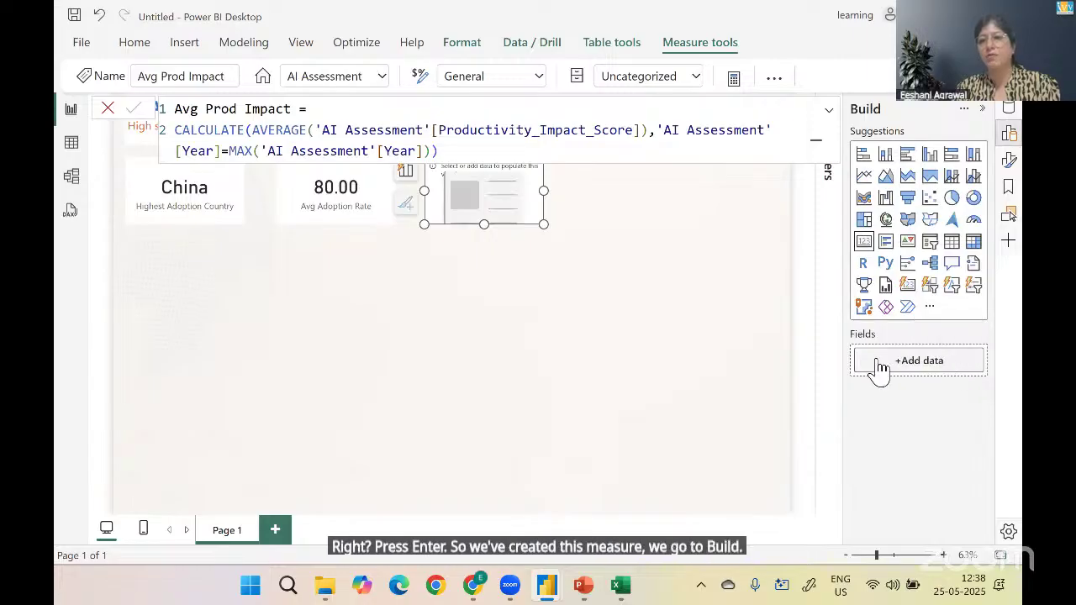
click(914, 370)
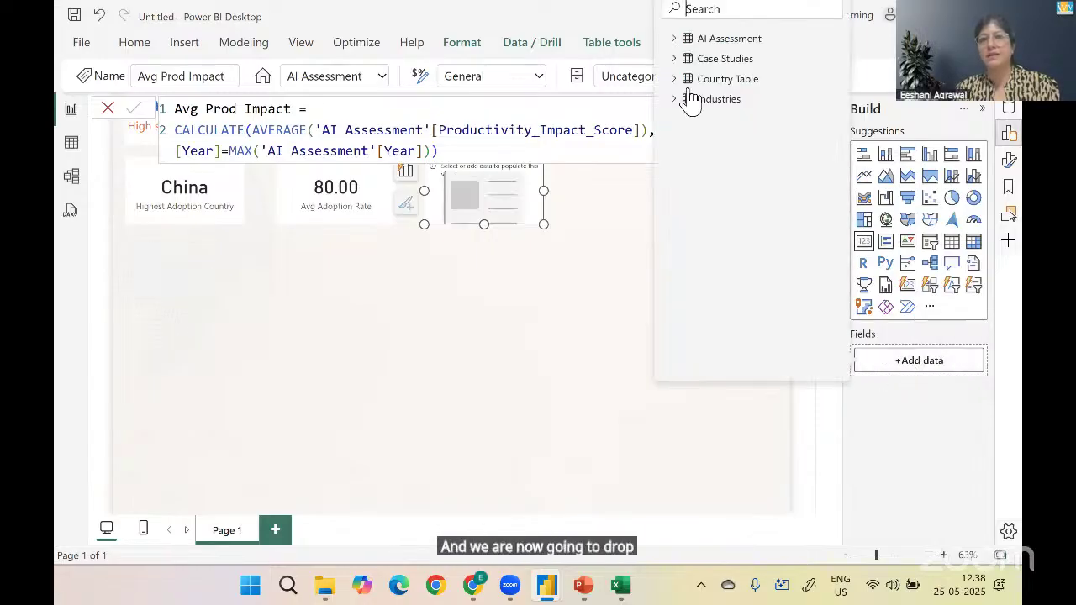
click(673, 38)
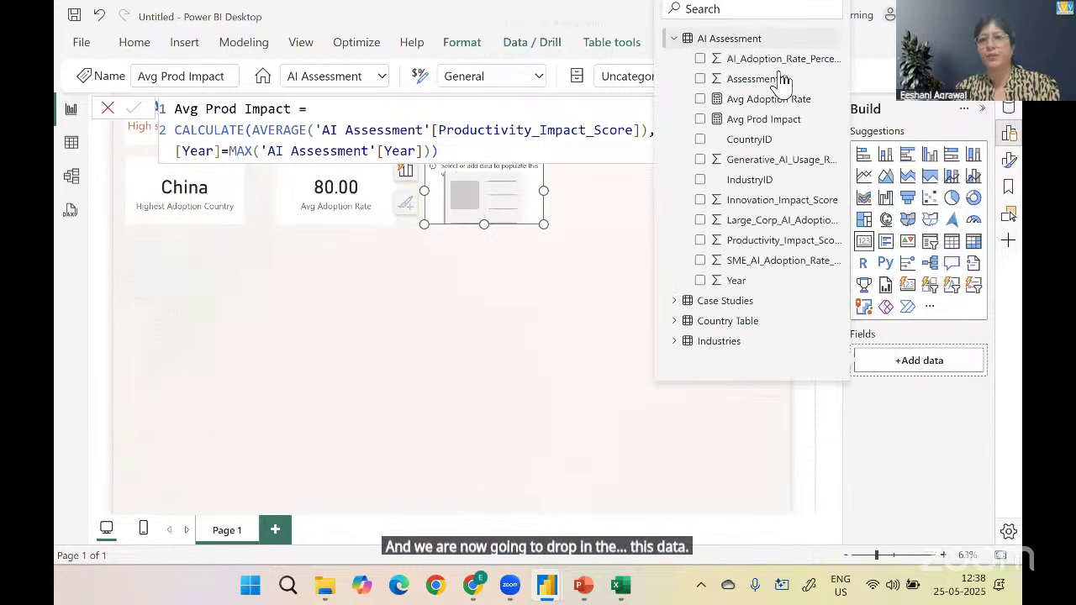
click(702, 120)
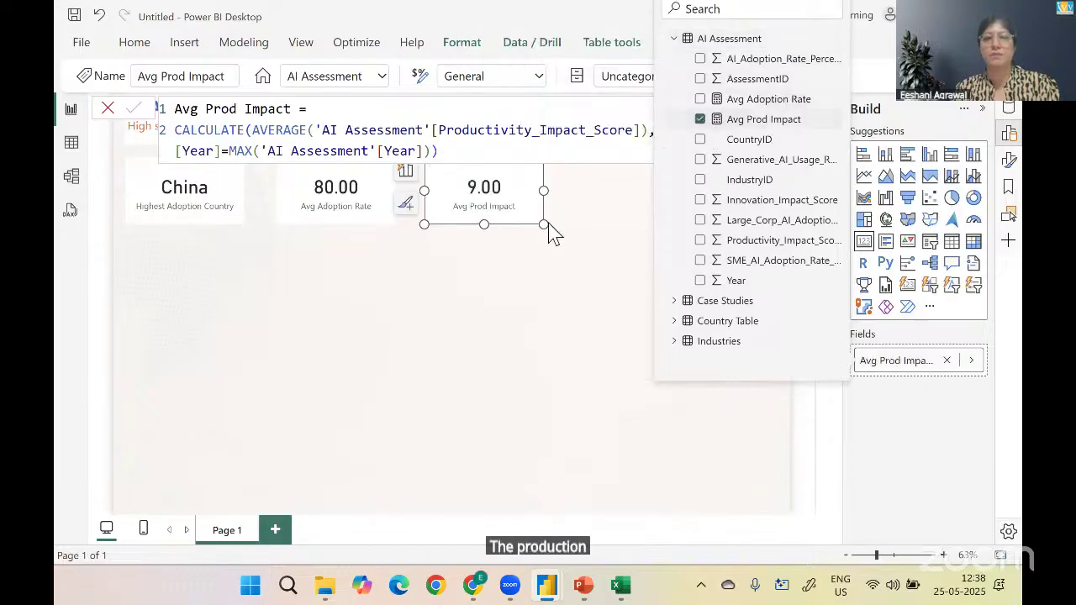
click(529, 283)
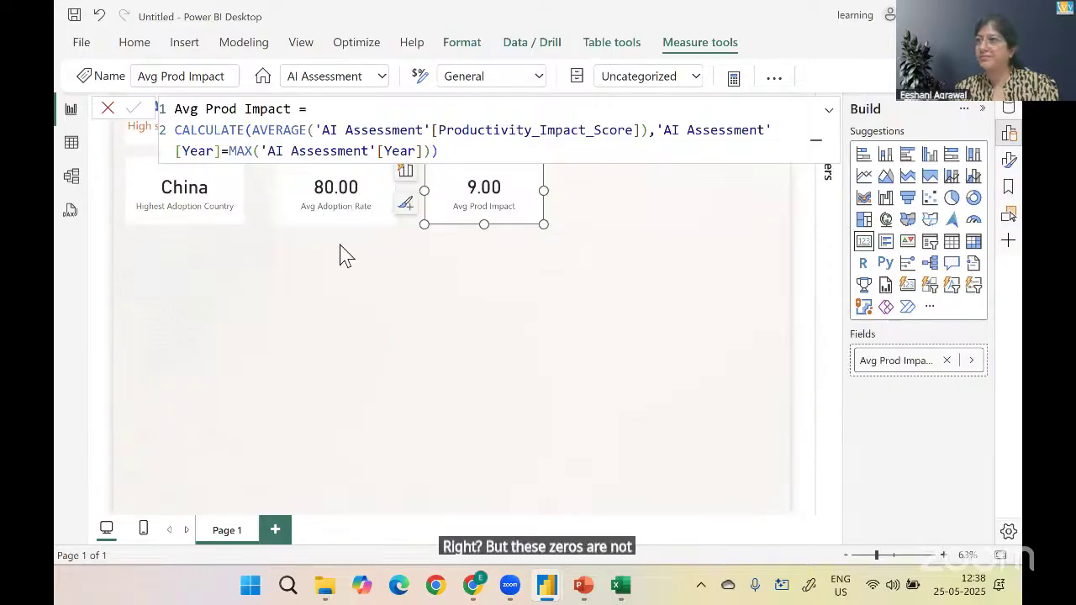
Set the callout value decimal places of the Avg Adoption Rate card to 0
click(368, 213)
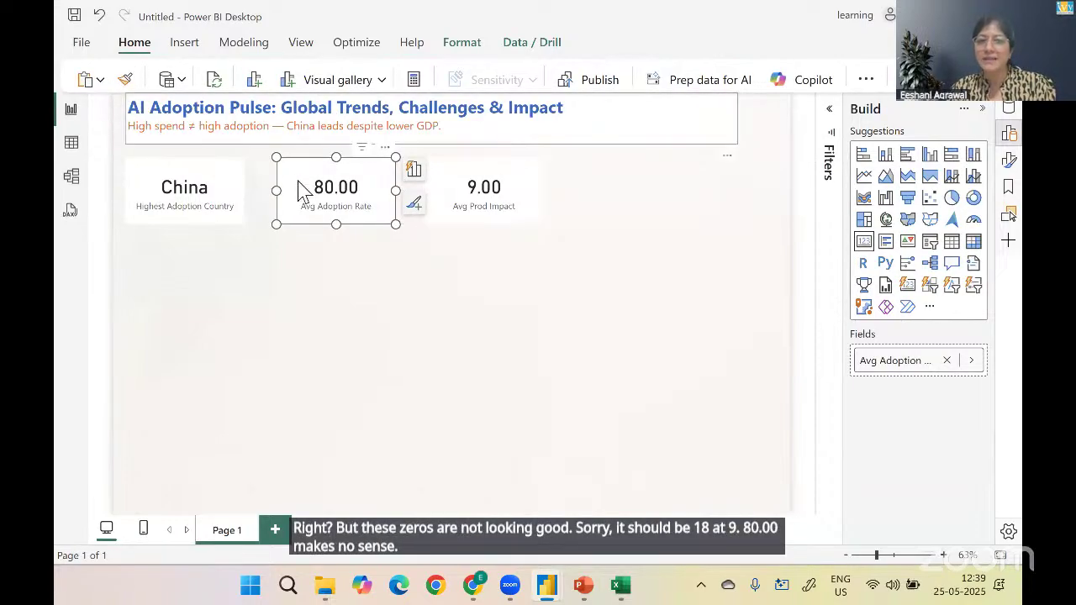
click(1009, 160)
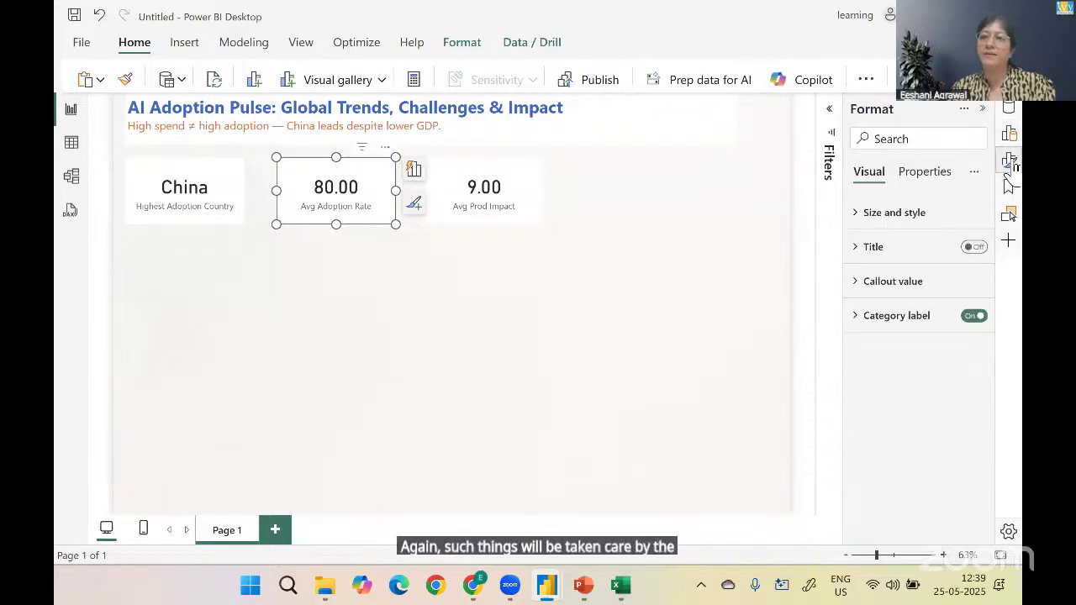
click(893, 282)
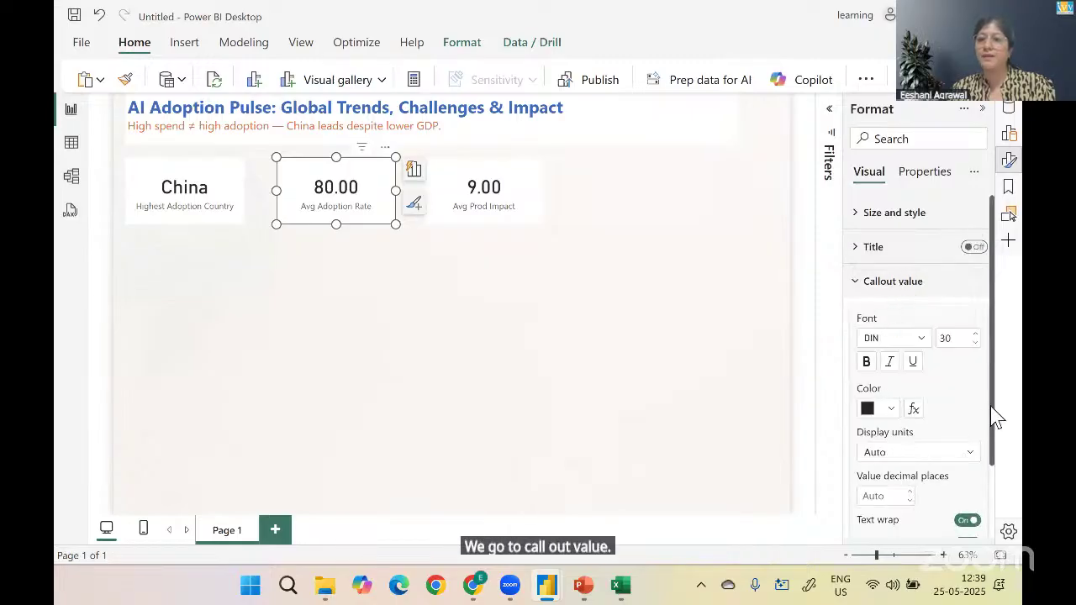
scroll(992, 442, down, 2)
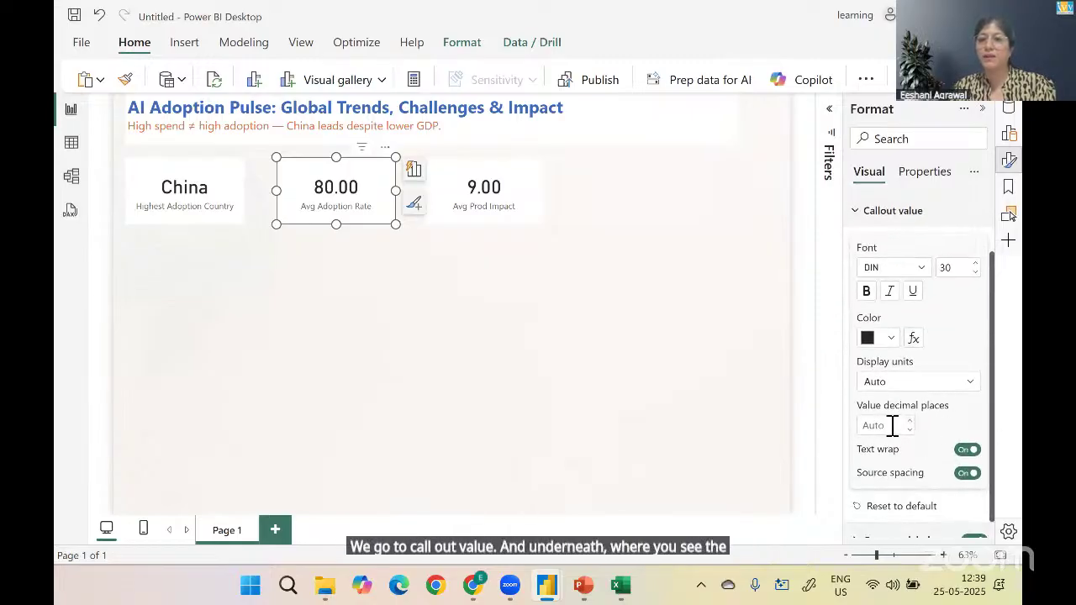
click(887, 426)
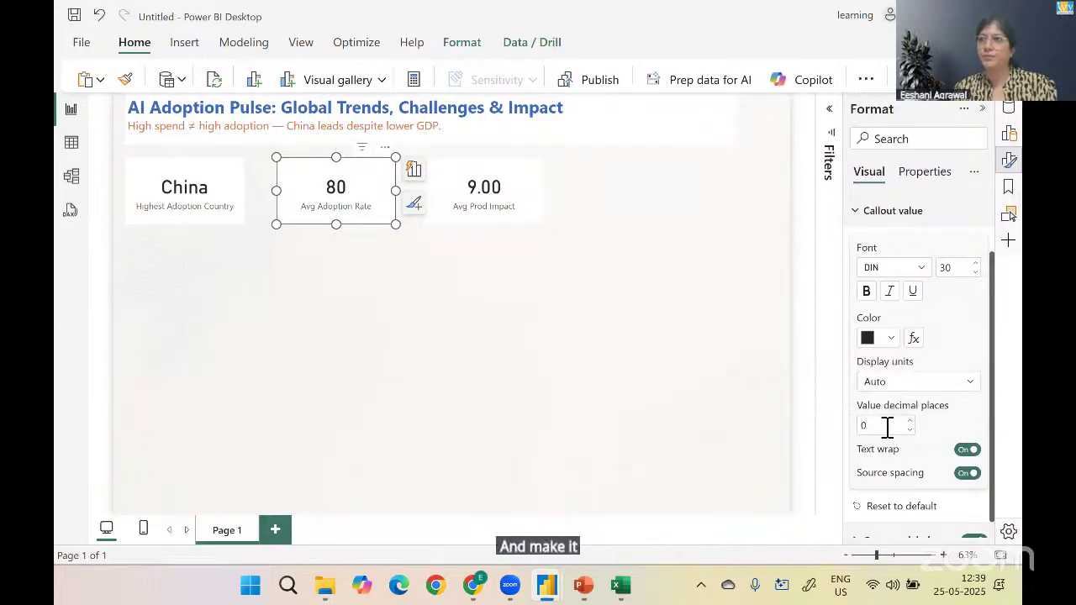
Set the callout value decimal places of the Avg Prod Impact card to 0
click(532, 187)
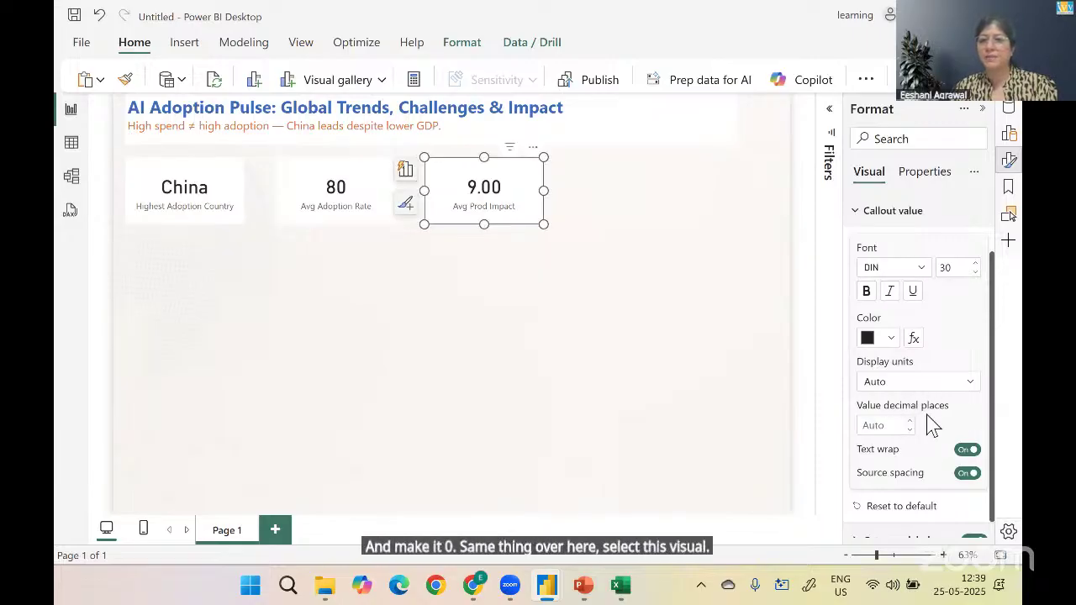
text(0)
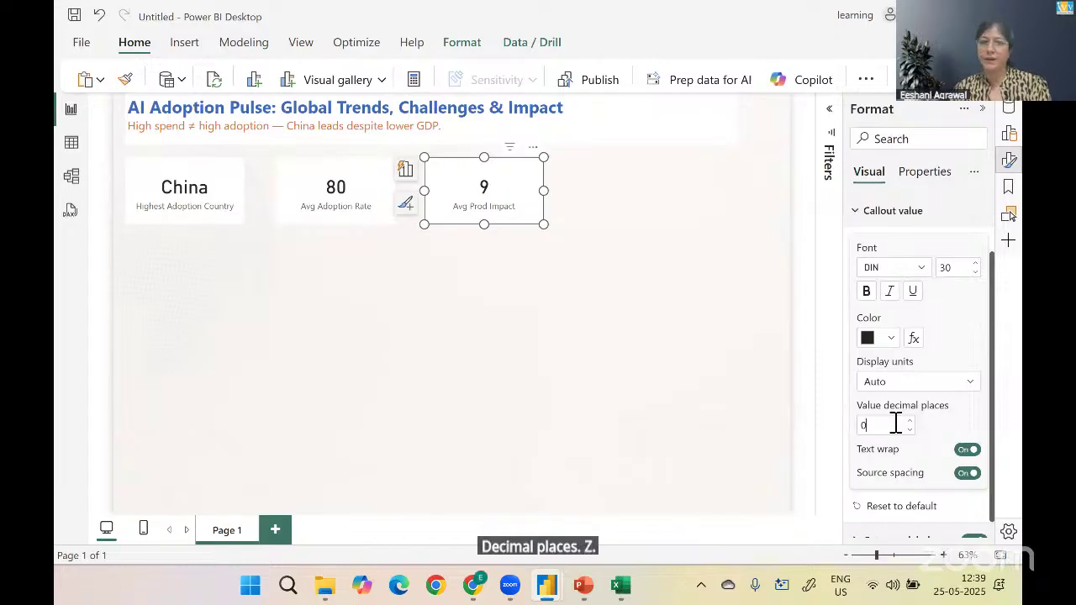
click(572, 356)
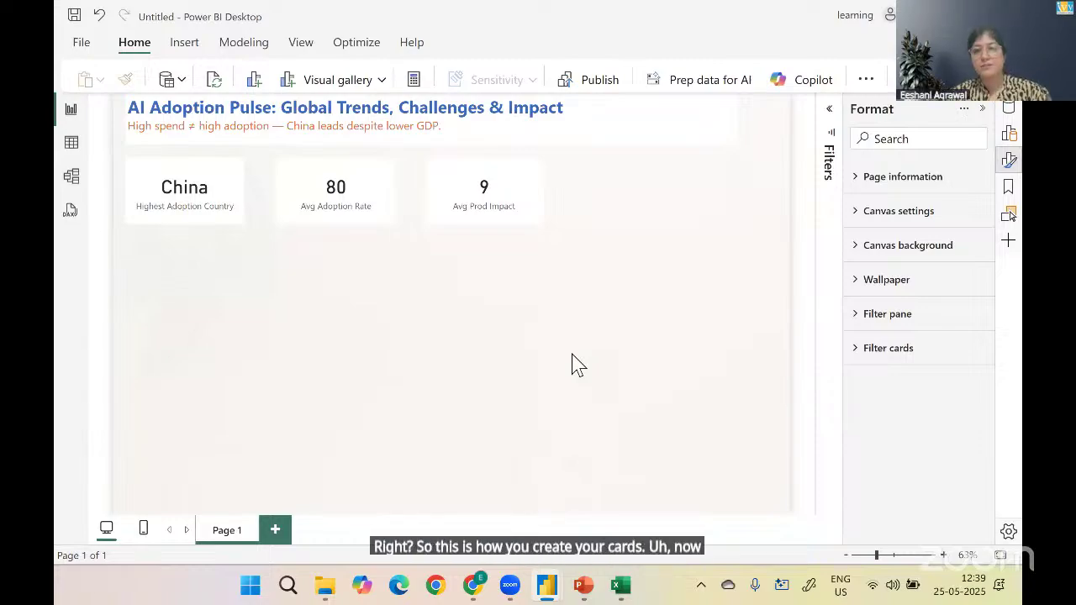
After checking the reference report's bar chart, add a clustered column chart just below the Highest Adoption Country card and enlarge it about 1.6 times
key(alt+Tab)
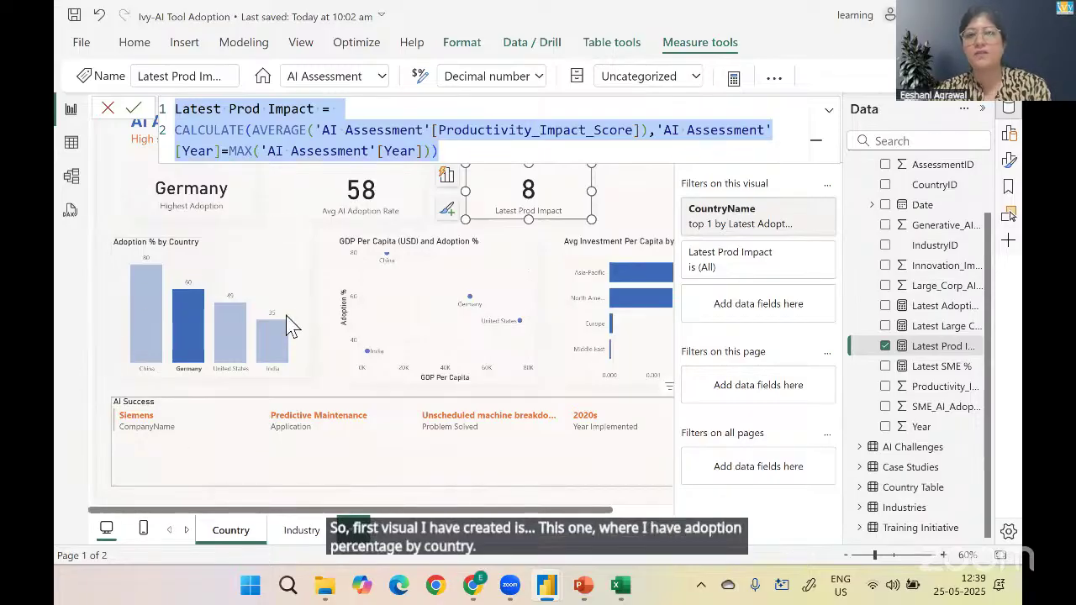
key(alt+Tab)
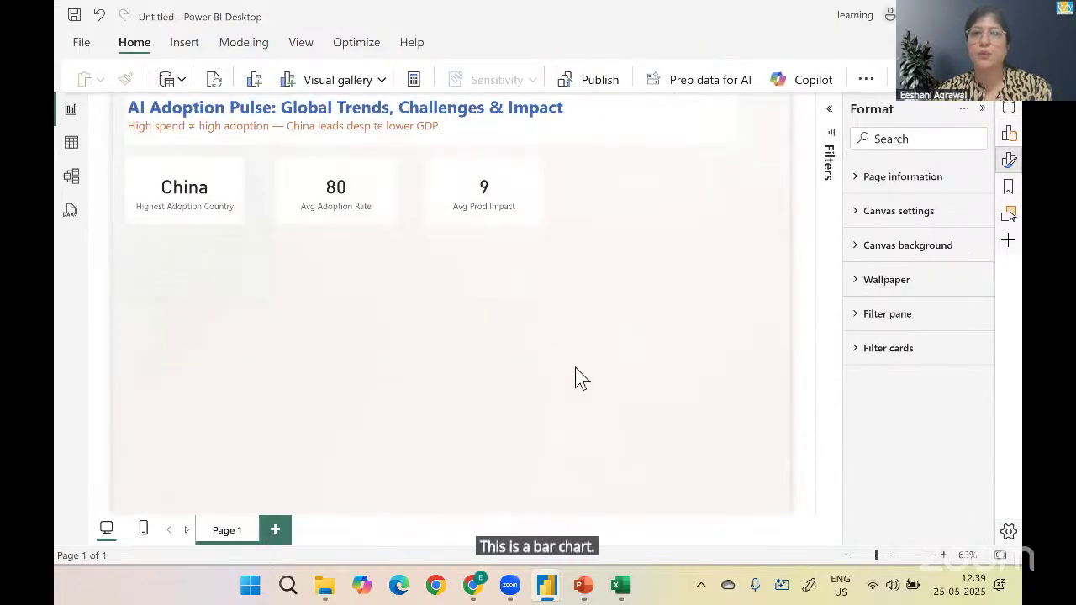
click(1009, 133)
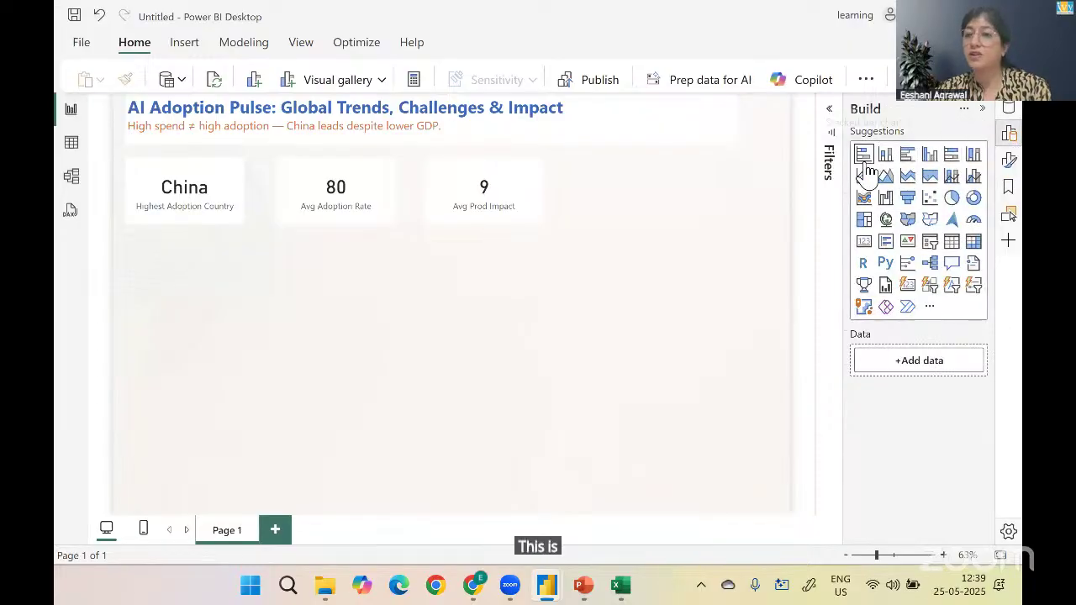
click(931, 156)
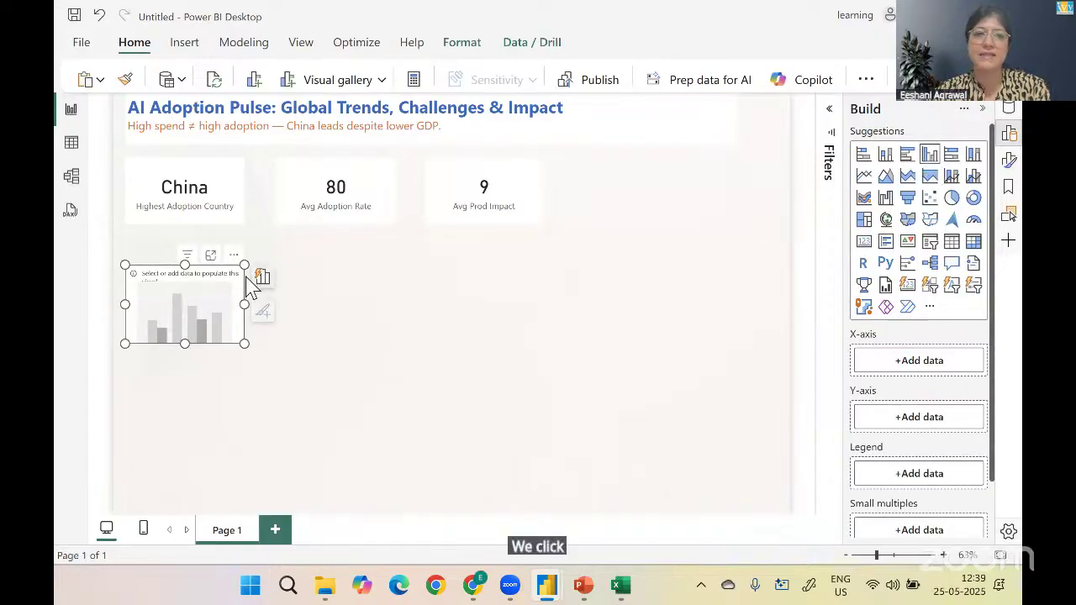
drag(210, 284, 211, 263)
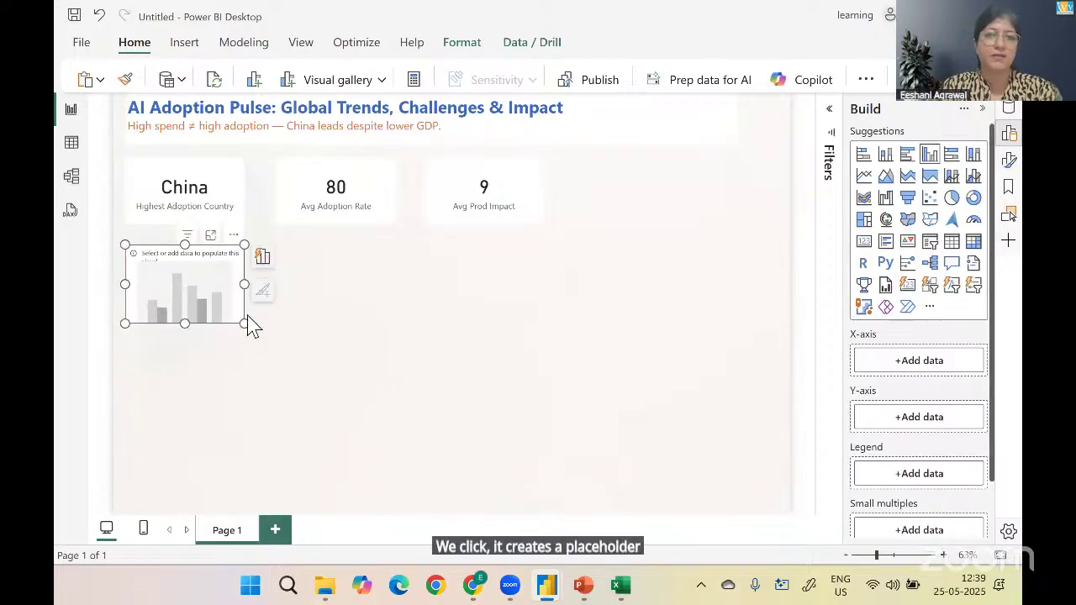
drag(244, 323, 319, 372)
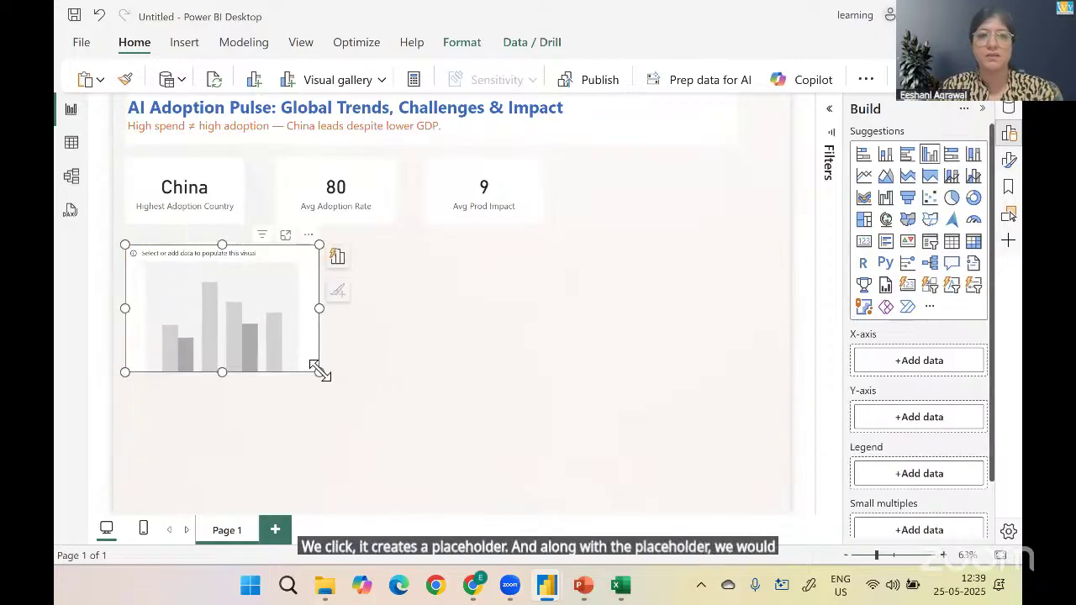
Plot Avg Adoption Rate from AI Assessment on the column chart's Y-axis against CountryName from Country Table on the X-axis
click(905, 367)
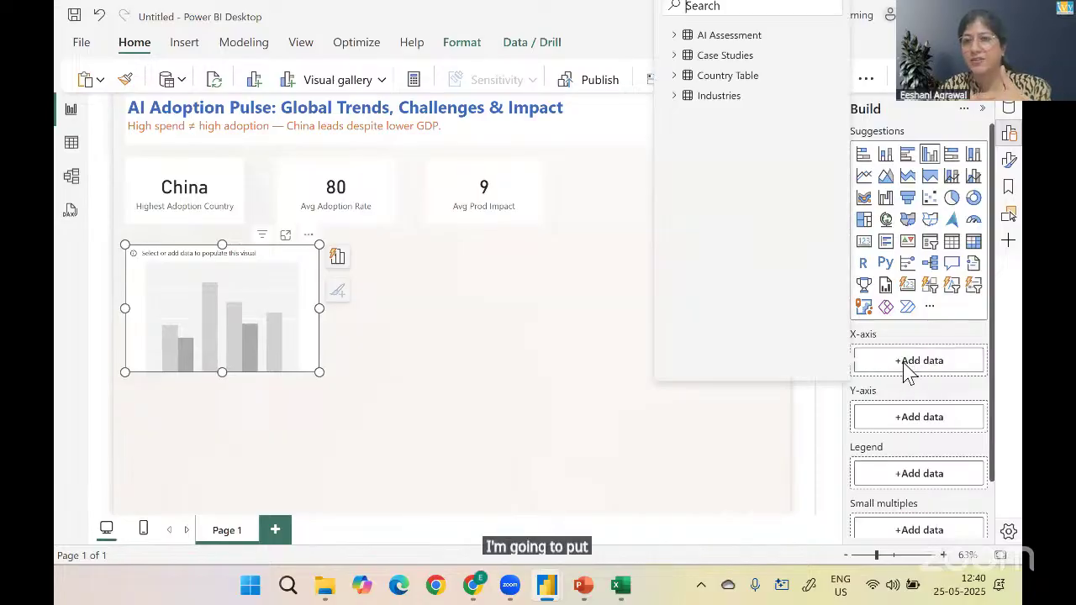
click(674, 77)
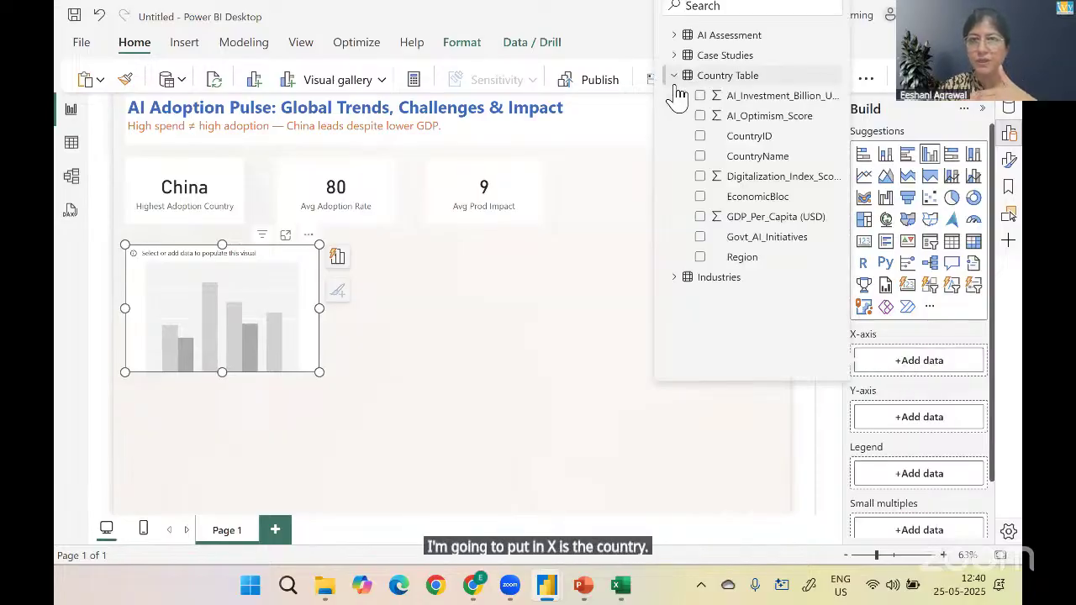
click(700, 156)
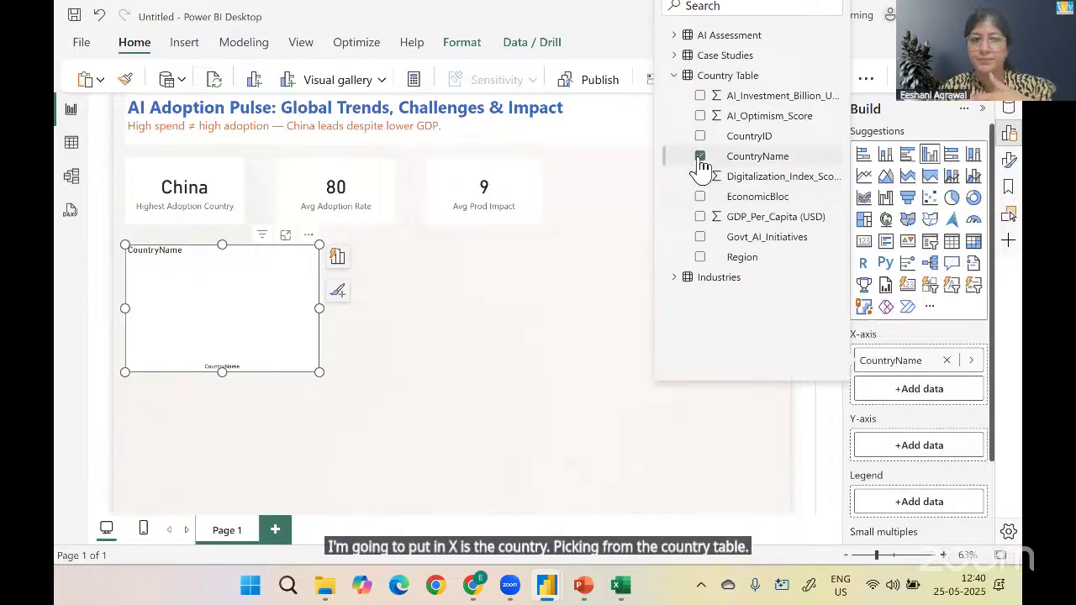
click(939, 454)
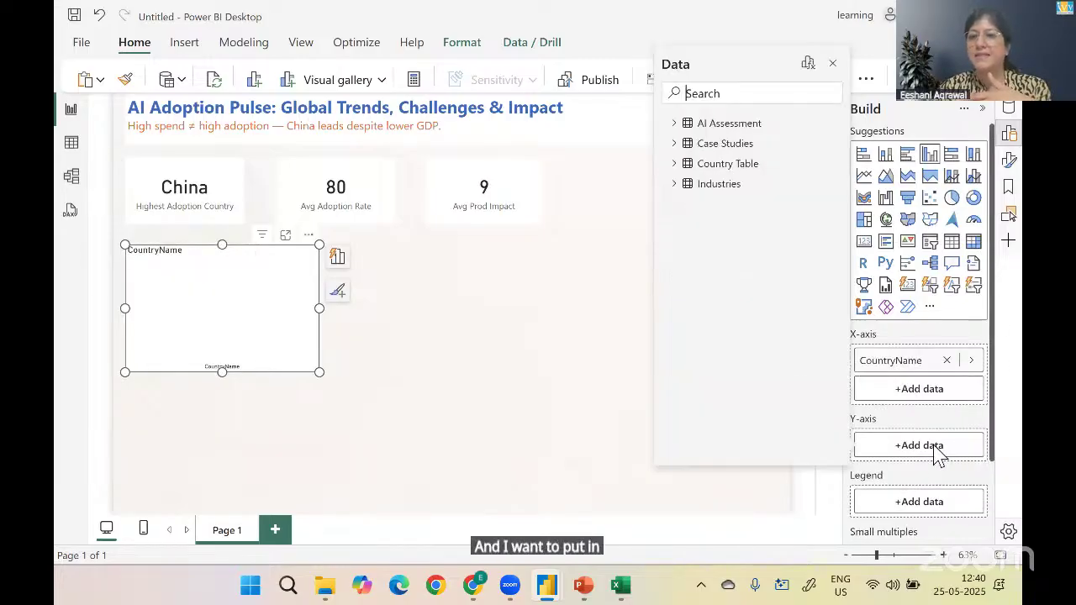
click(675, 125)
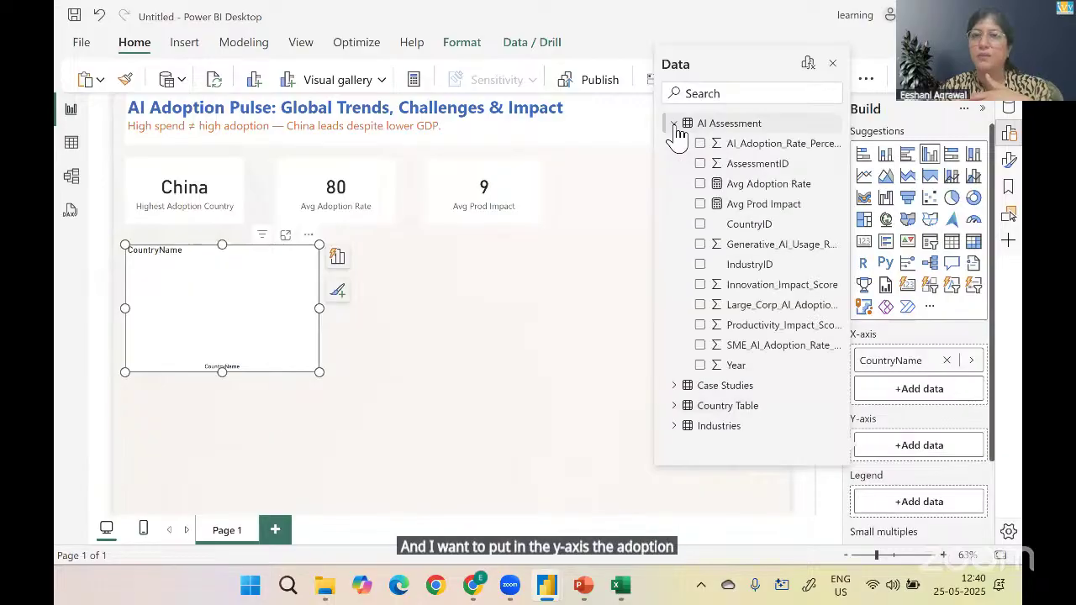
click(701, 184)
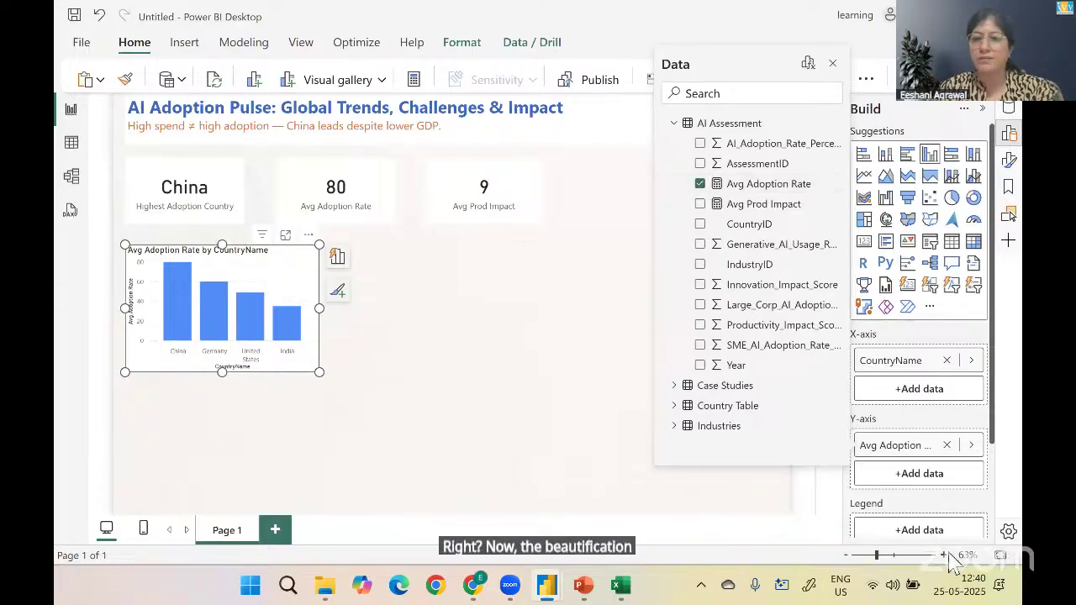
click(518, 511)
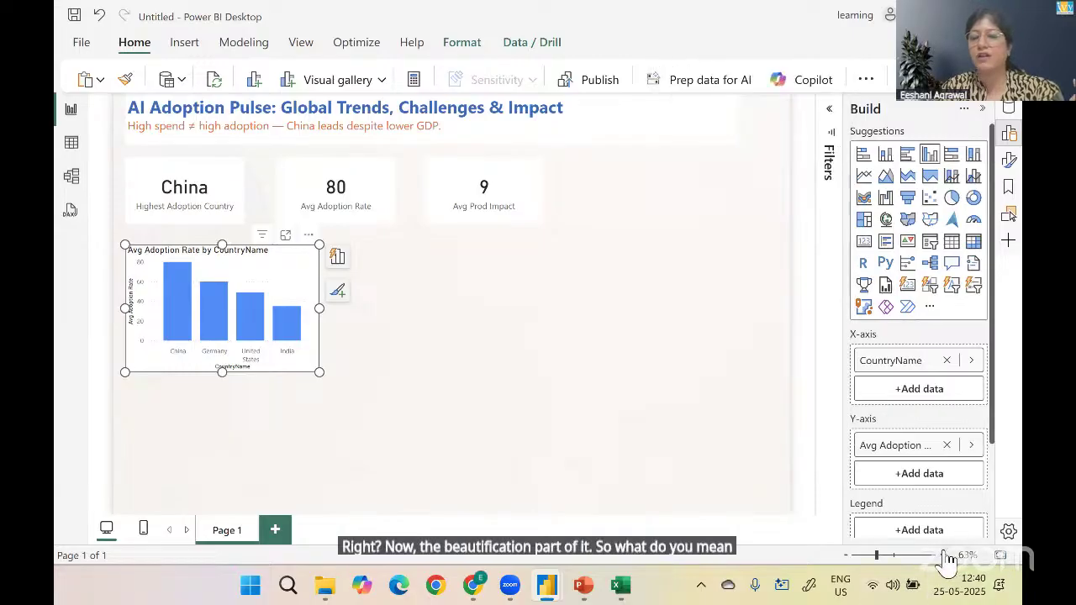
Turn on data labels for the column chart
click(943, 555)
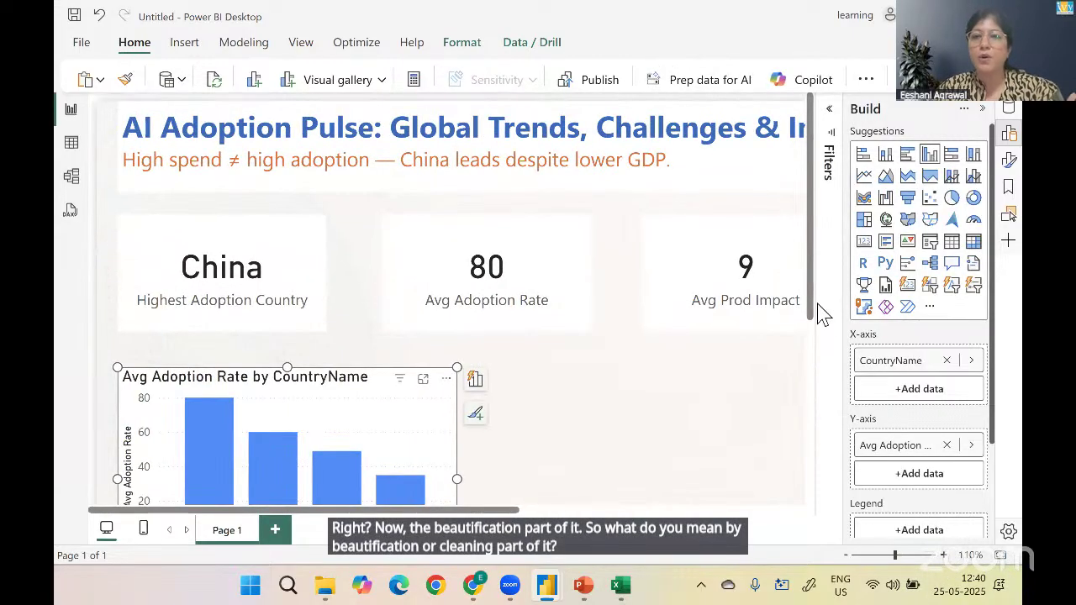
drag(812, 309, 820, 396)
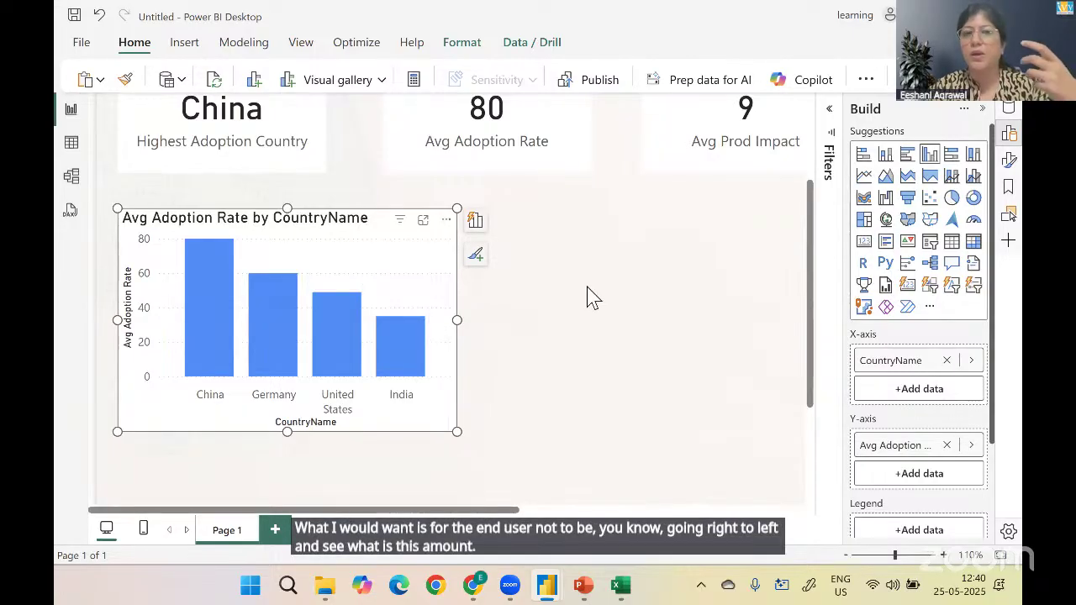
click(1010, 161)
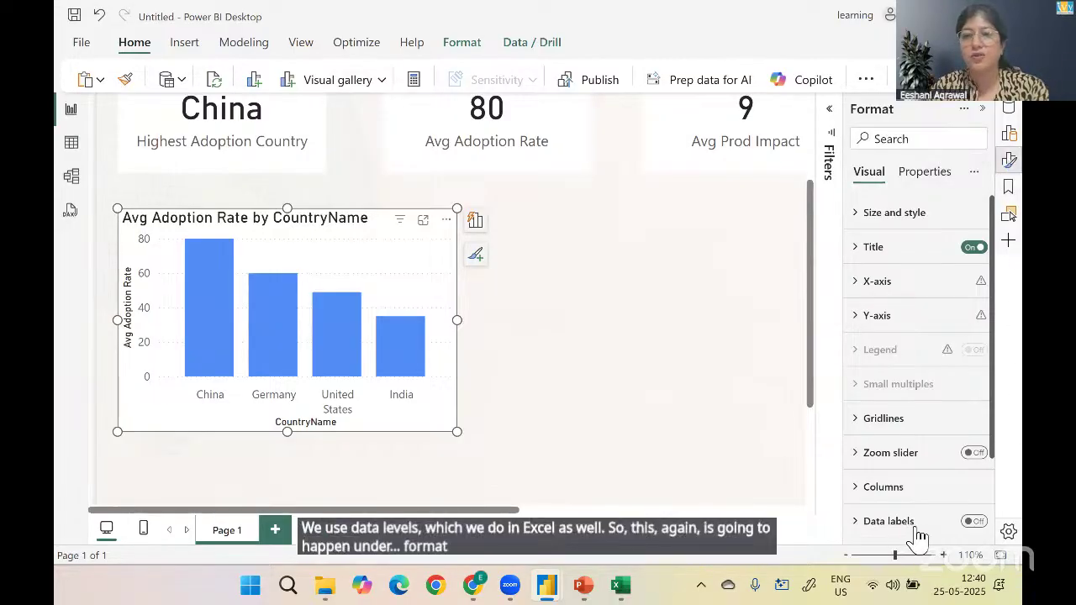
click(977, 523)
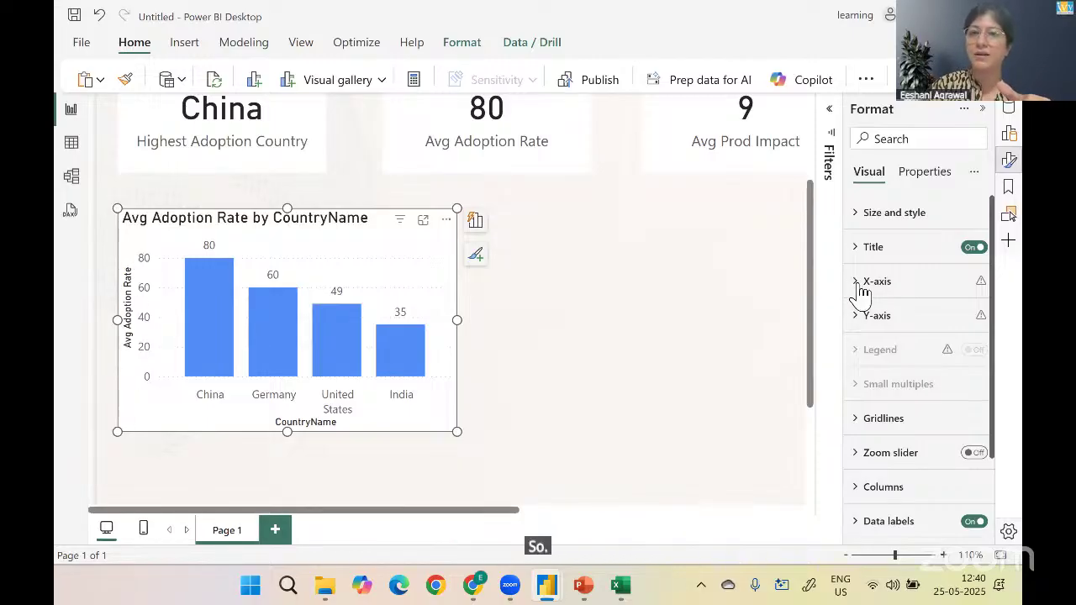
Turn off the Y-axis values and Y-axis title of the column chart
click(873, 323)
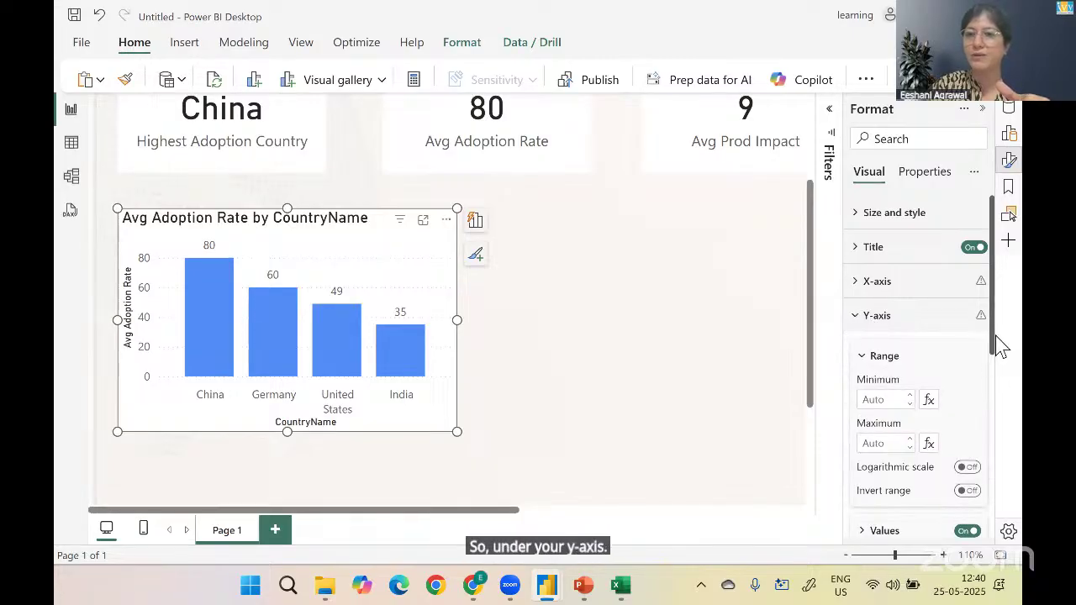
drag(992, 343, 962, 412)
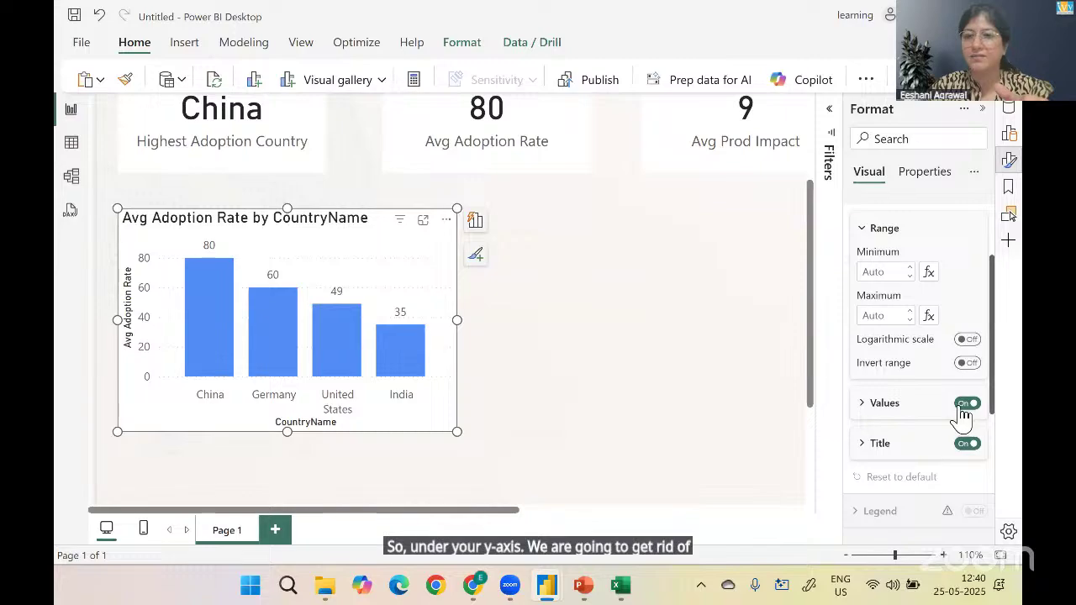
click(965, 404)
click(966, 444)
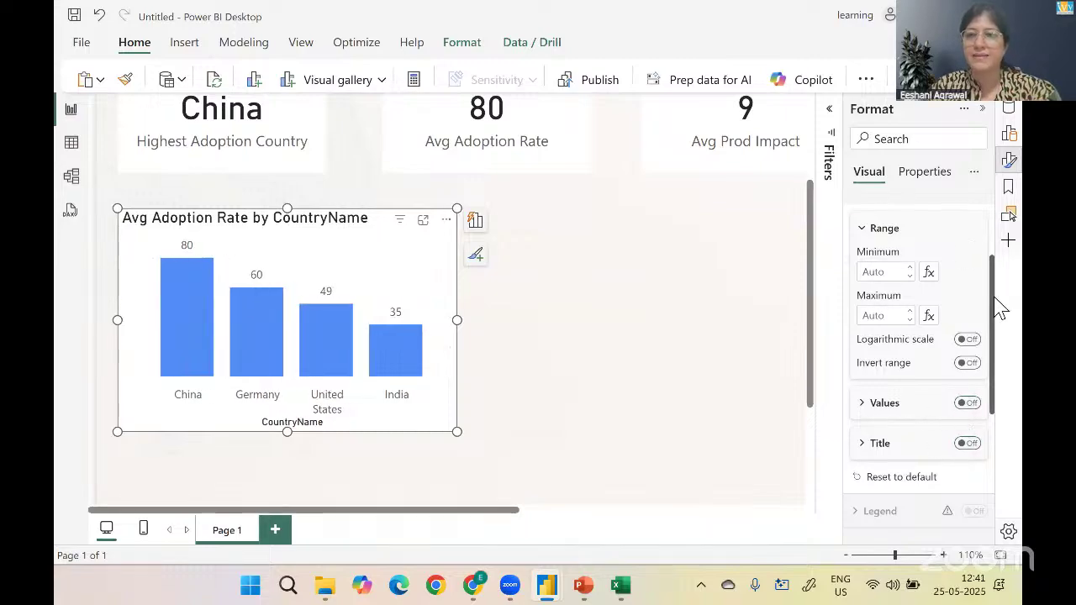
Turn off the X-axis title of the column chart, keeping the country labels
drag(998, 309, 994, 244)
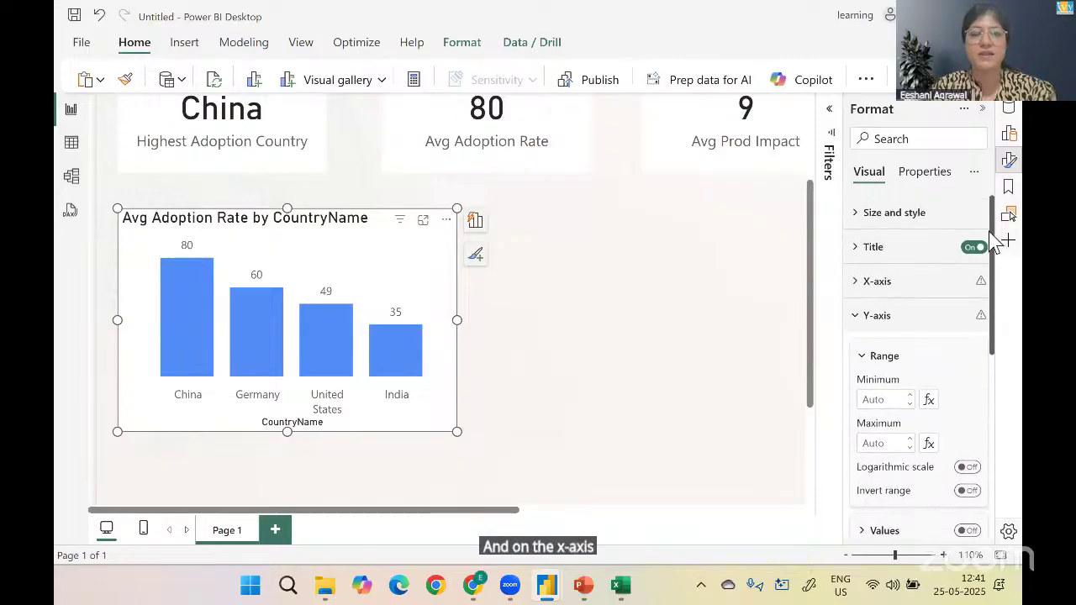
click(878, 282)
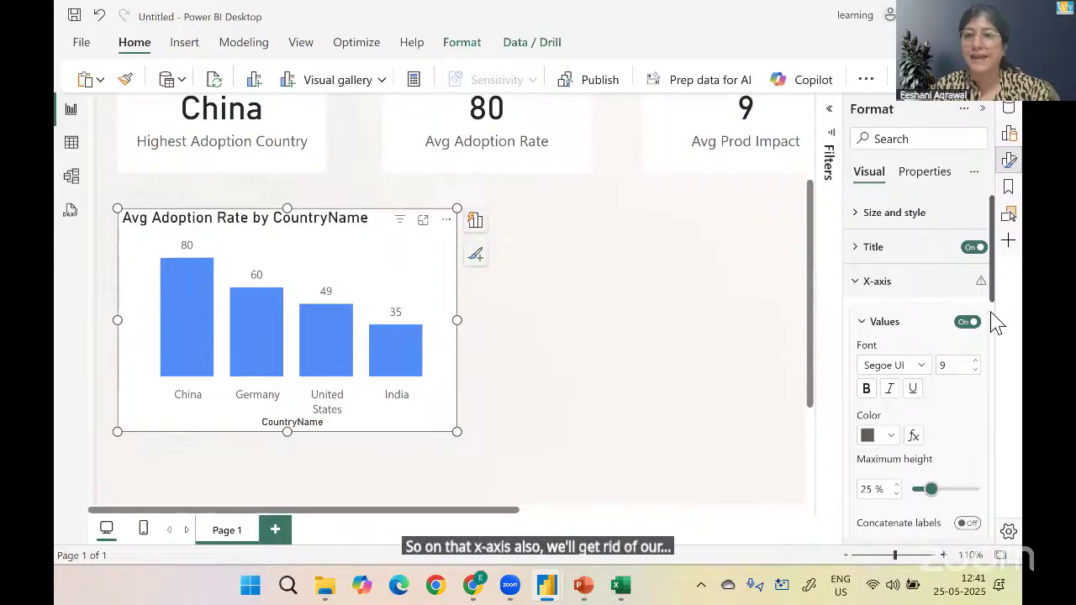
scroll(992, 324, down, 3)
click(965, 346)
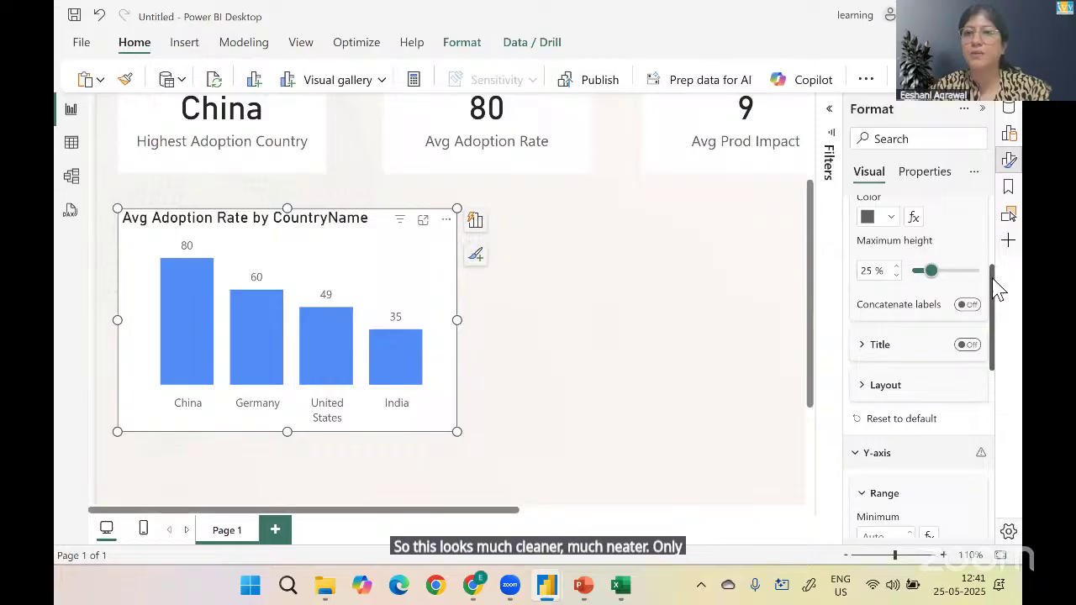
Change the column chart's title text to "Adoption Rate by Country"
drag(997, 287, 992, 209)
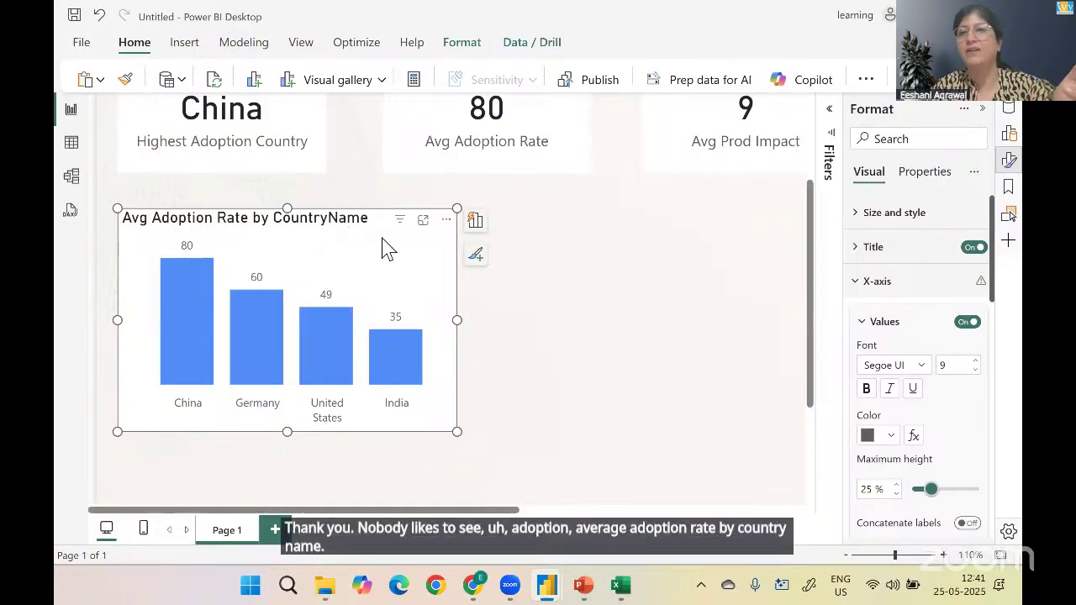
click(857, 246)
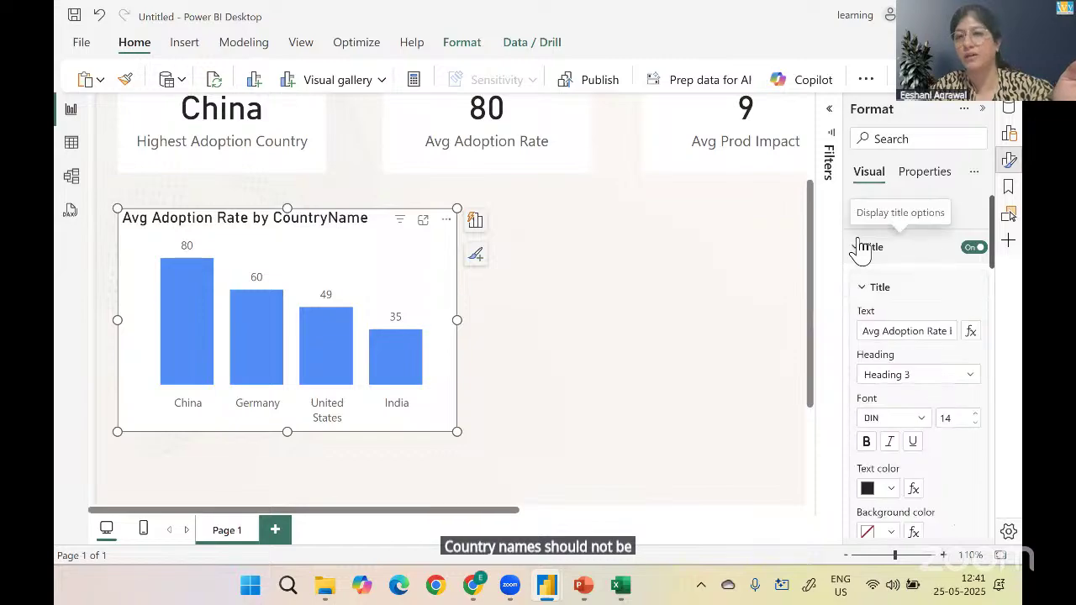
click(904, 331)
key(End)
key(BackSpace)
key(BackSpace)
key(BackSpace)
key(BackSpace)
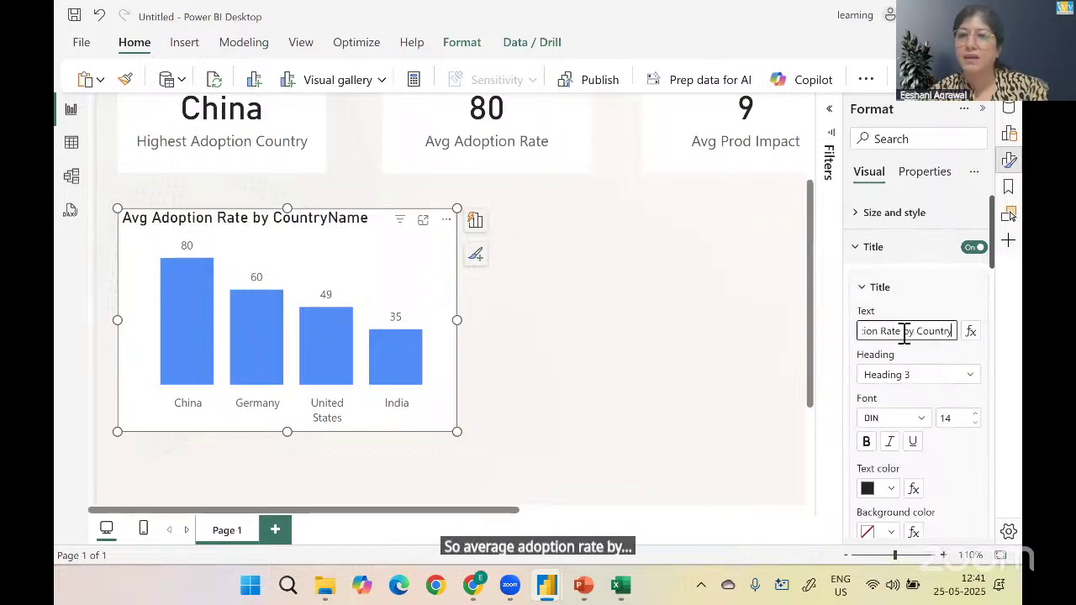
key(Home)
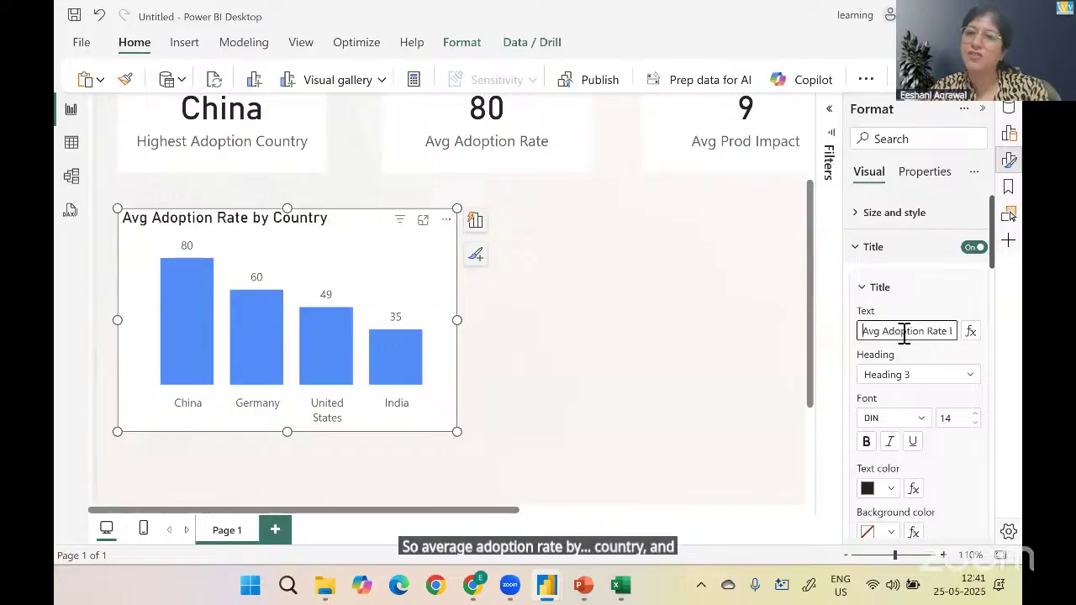
key(Delete)
key(Delete)
key(Delete)
key(Delete)
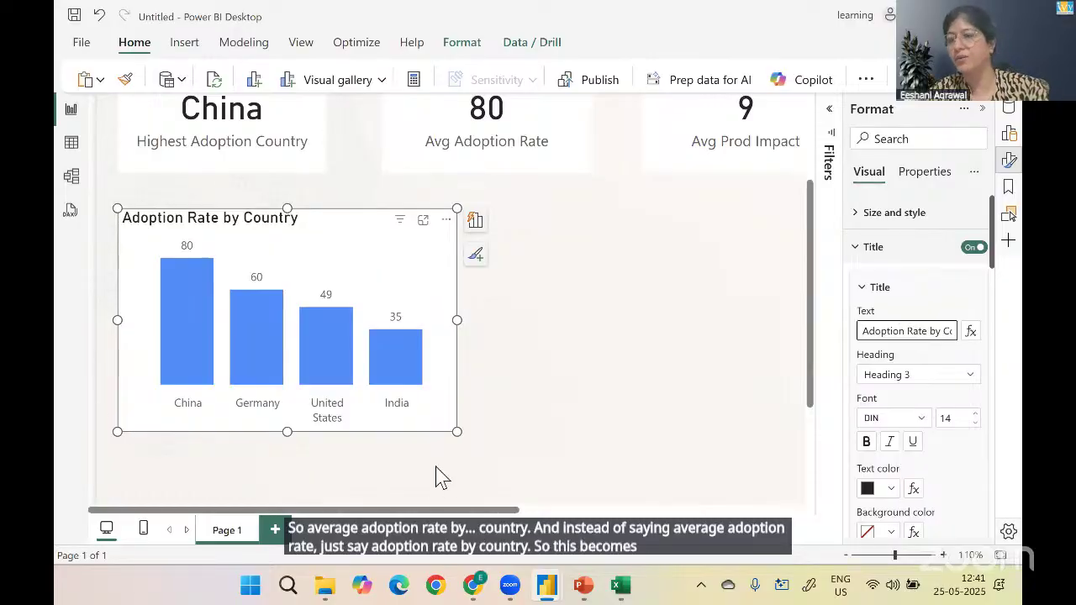
Shrink the Adoption Rate by Country chart to about three quarters of its width and height, then deselect it
drag(454, 433, 363, 380)
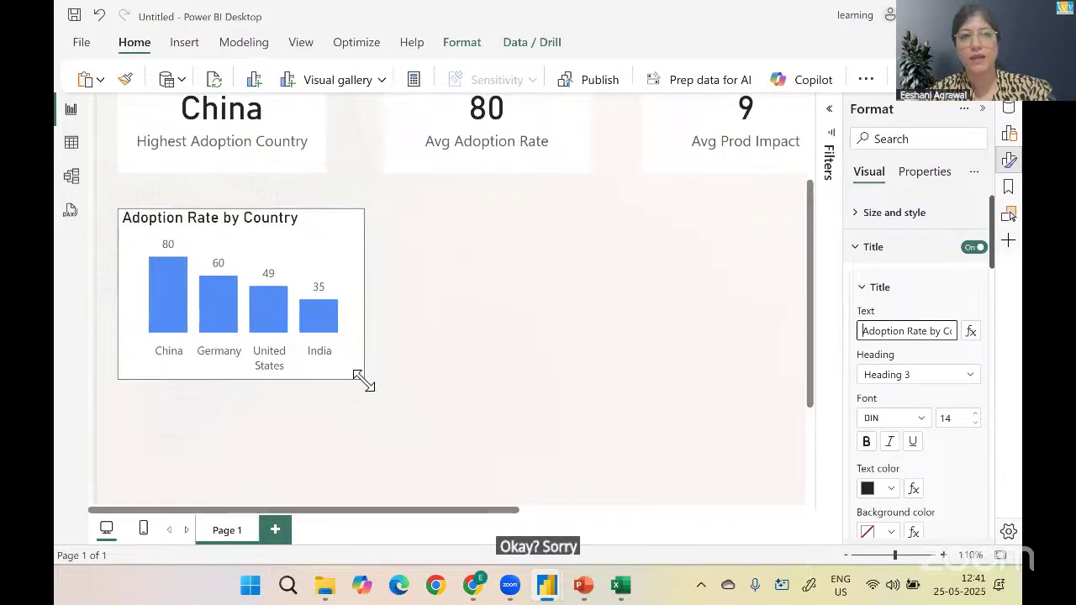
right_click(490, 383)
key(Escape)
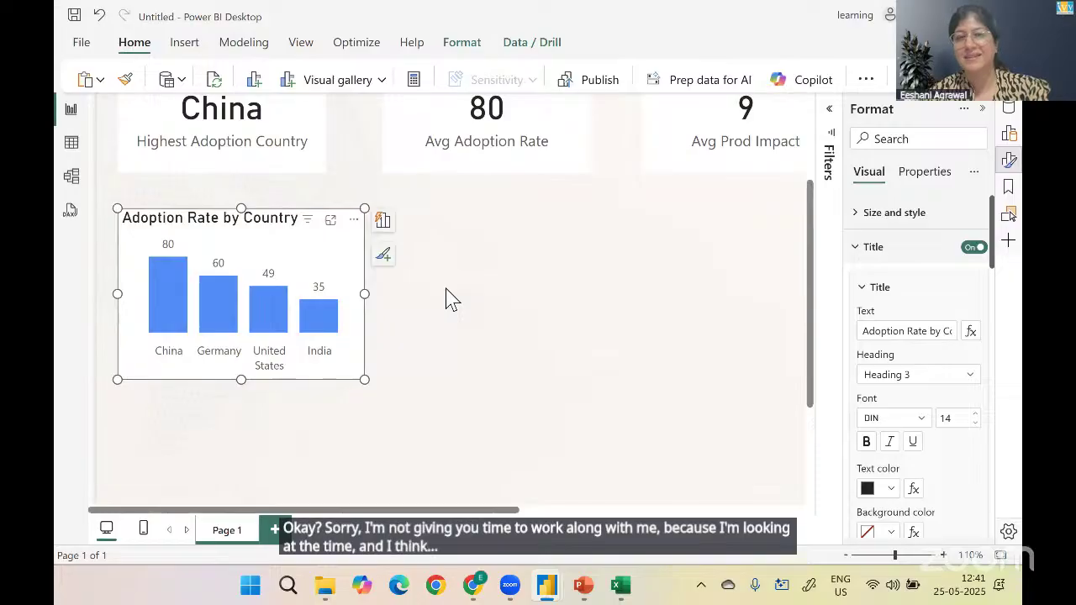
click(446, 299)
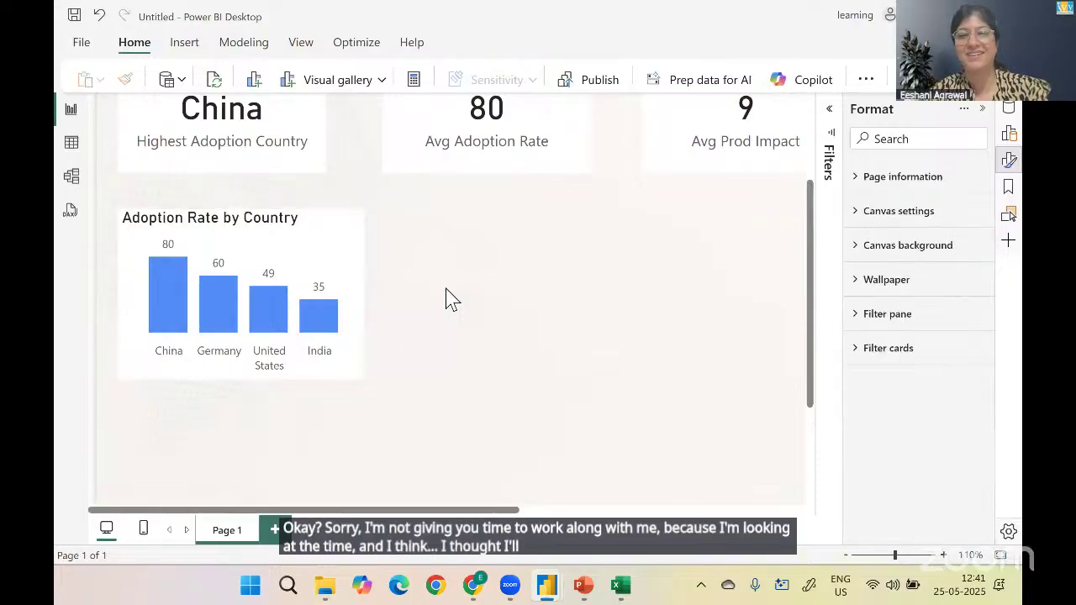
Switch to the Ivy-AI Tool Adoption report and examine its GDP Per Capita (USD) and Adoption % scatter plot up close
key(alt+Tab)
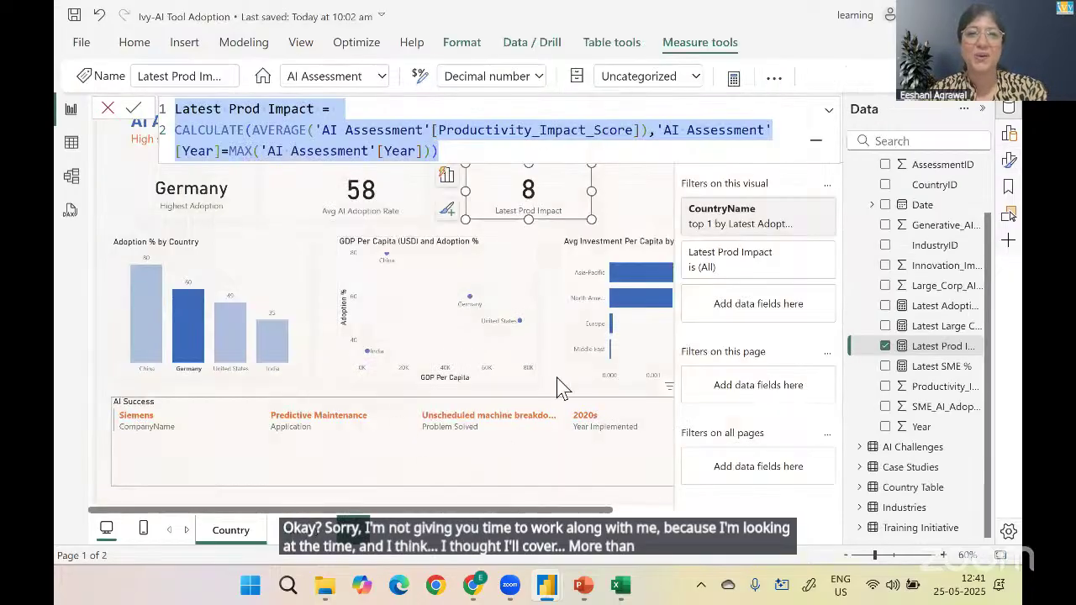
click(654, 210)
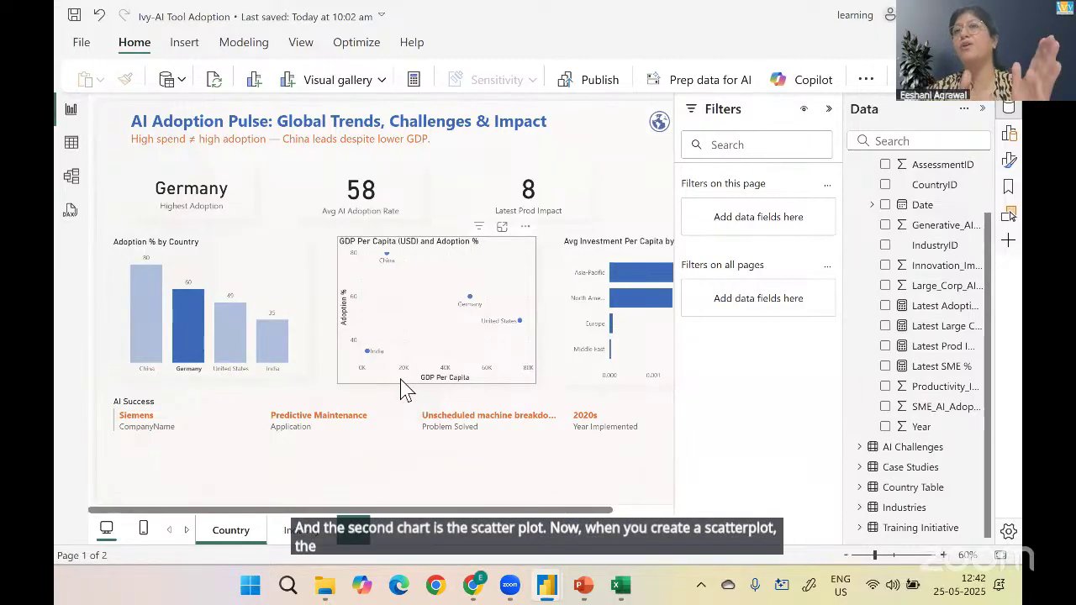
click(829, 109)
click(985, 108)
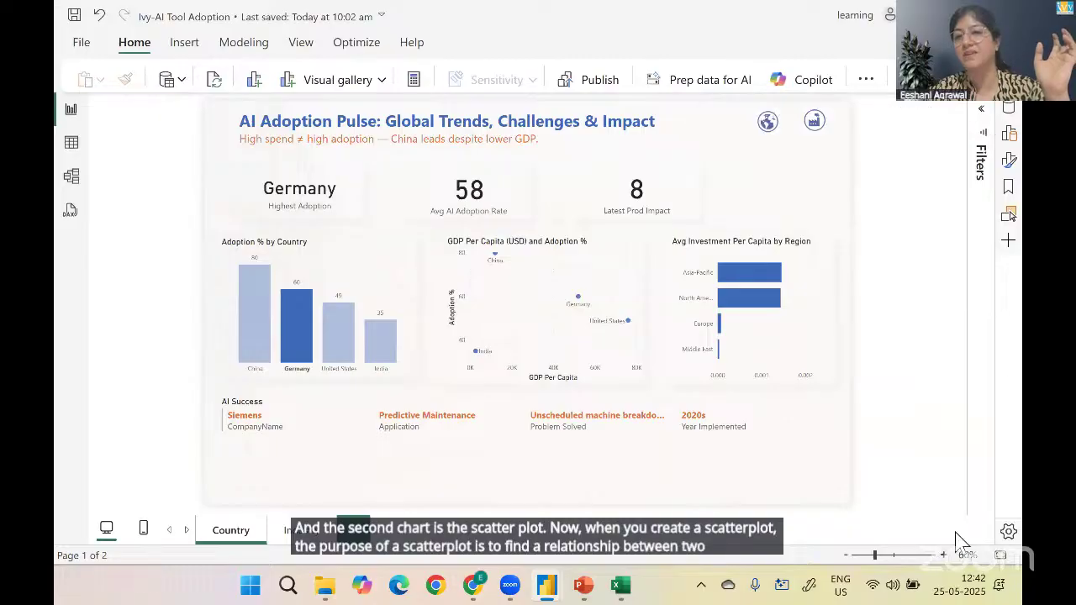
click(942, 555)
click(943, 555)
click(943, 555)
click(942, 554)
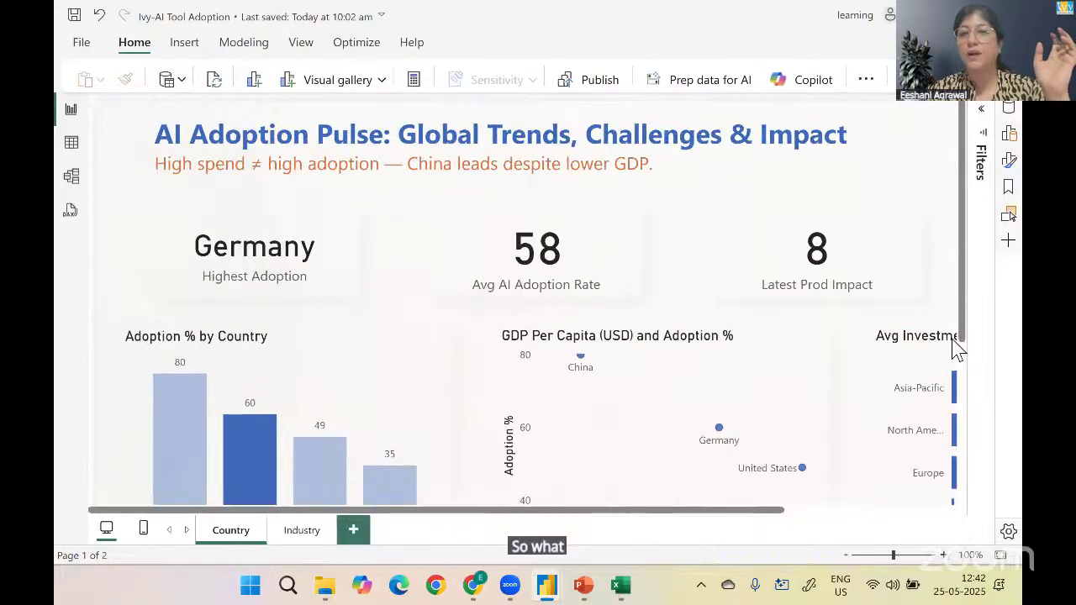
drag(963, 346, 971, 461)
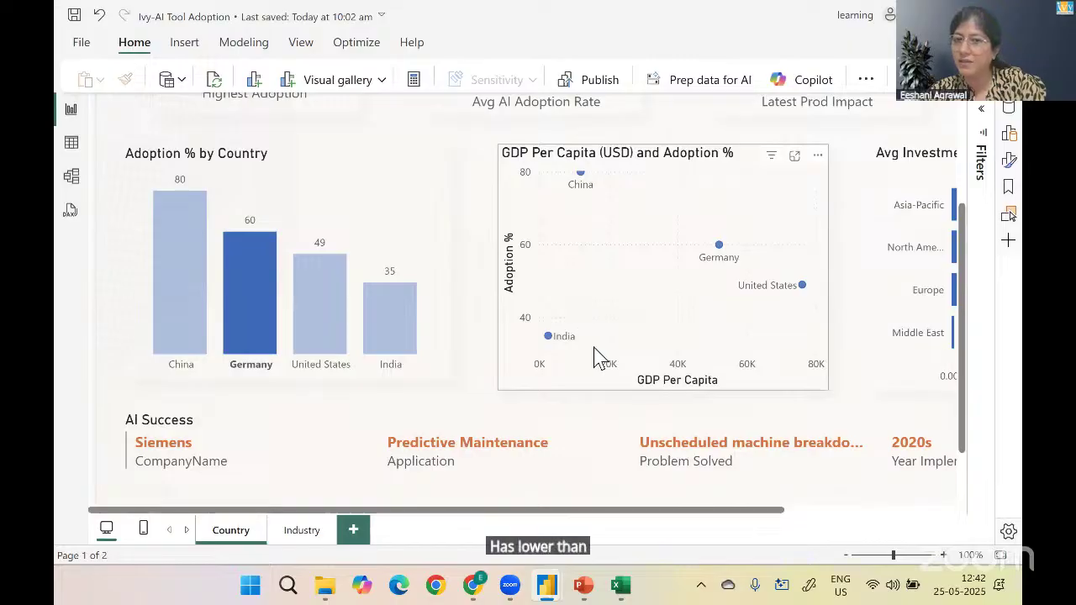
drag(965, 343, 968, 221)
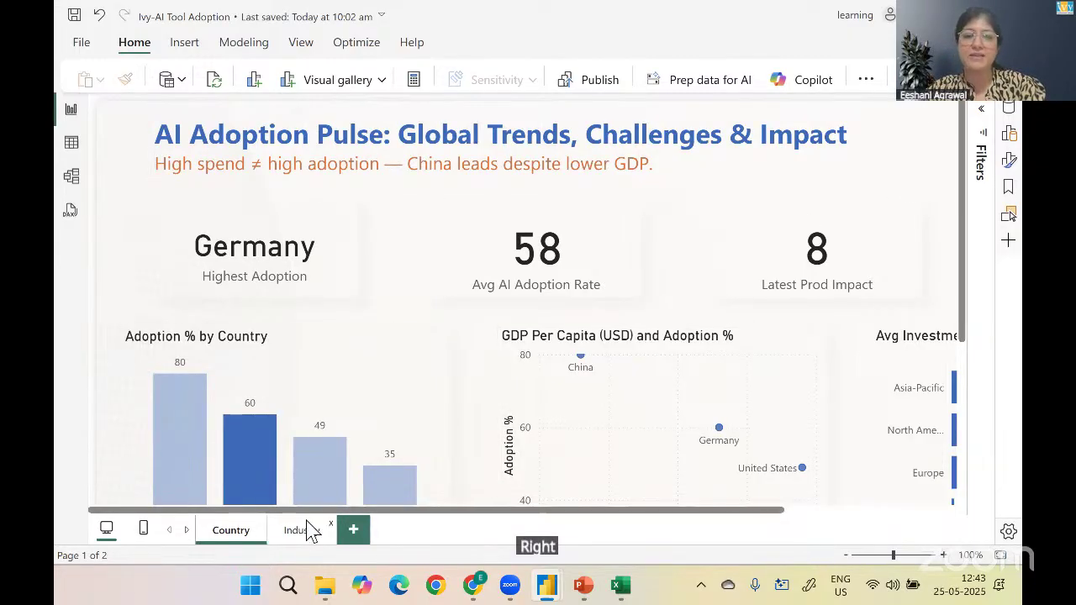
Back in the untitled report, add a scatter chart and place it just right of the Adoption Rate by Country chart
key(alt+Tab)
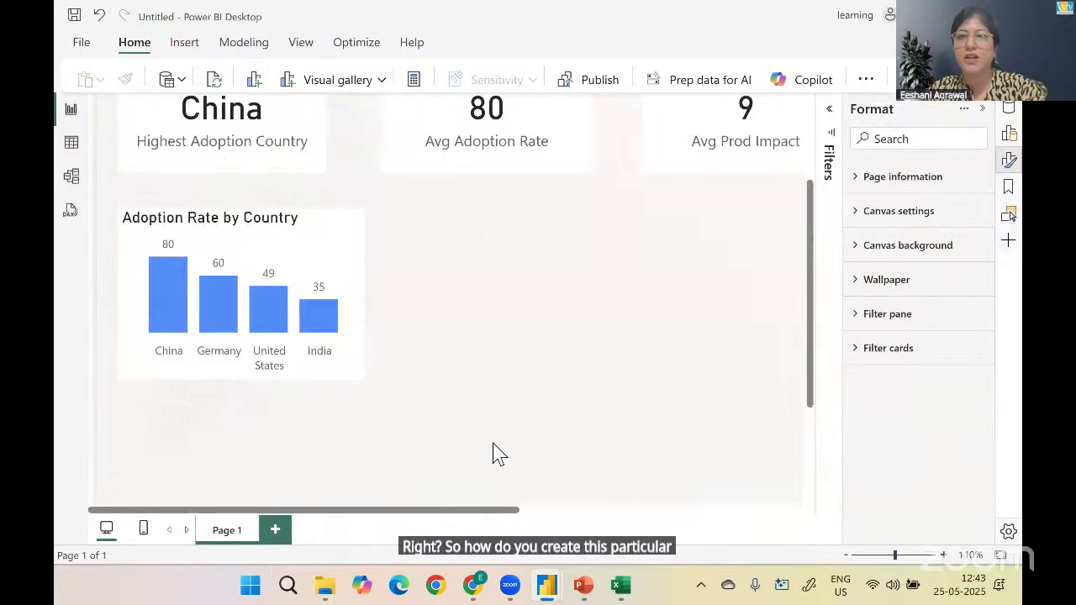
click(1008, 134)
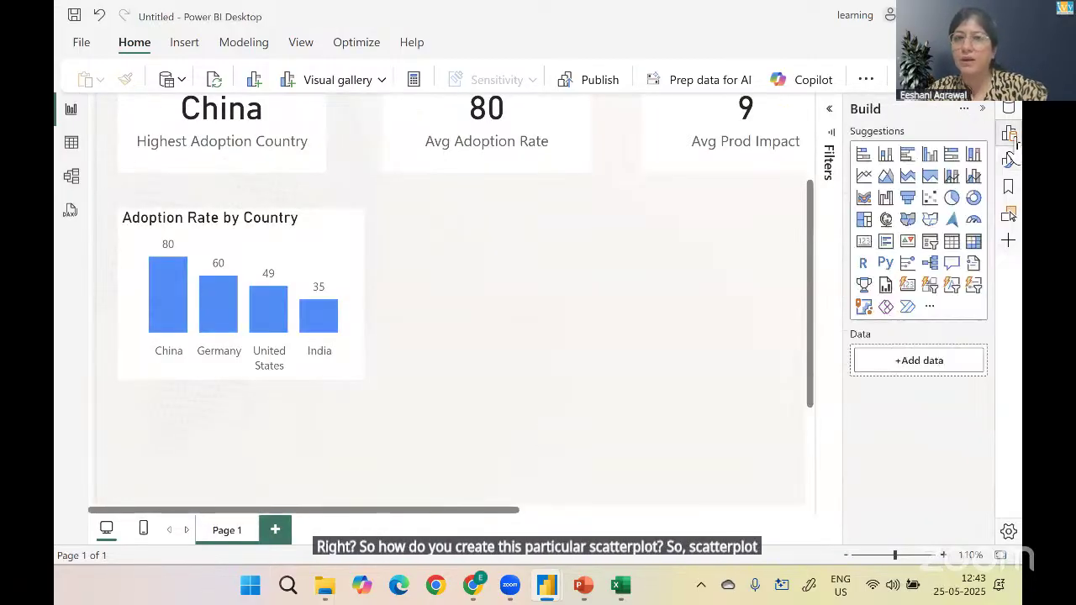
click(932, 200)
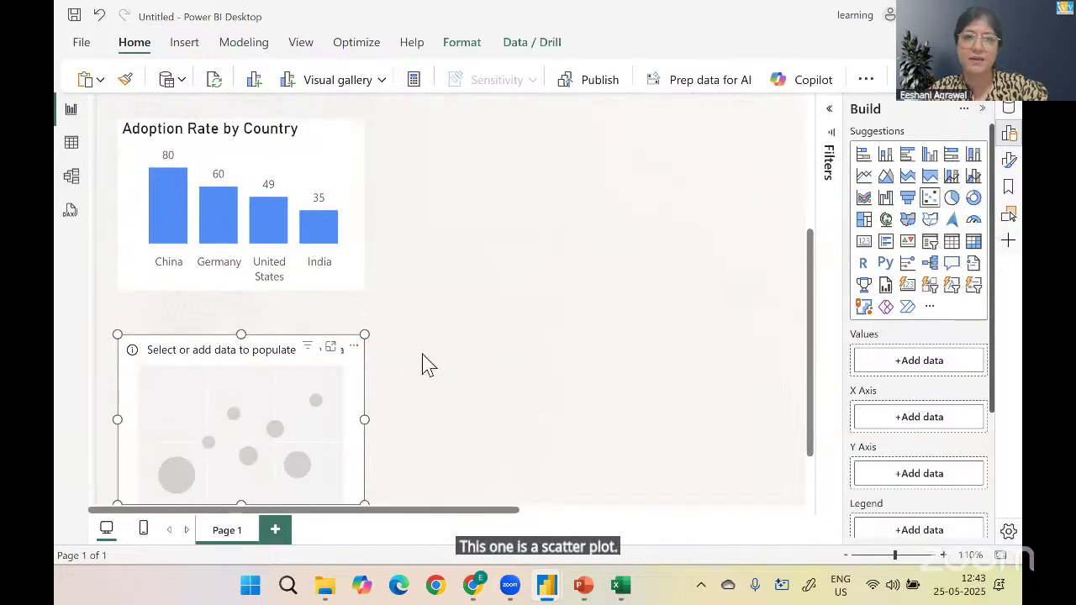
drag(278, 364, 529, 163)
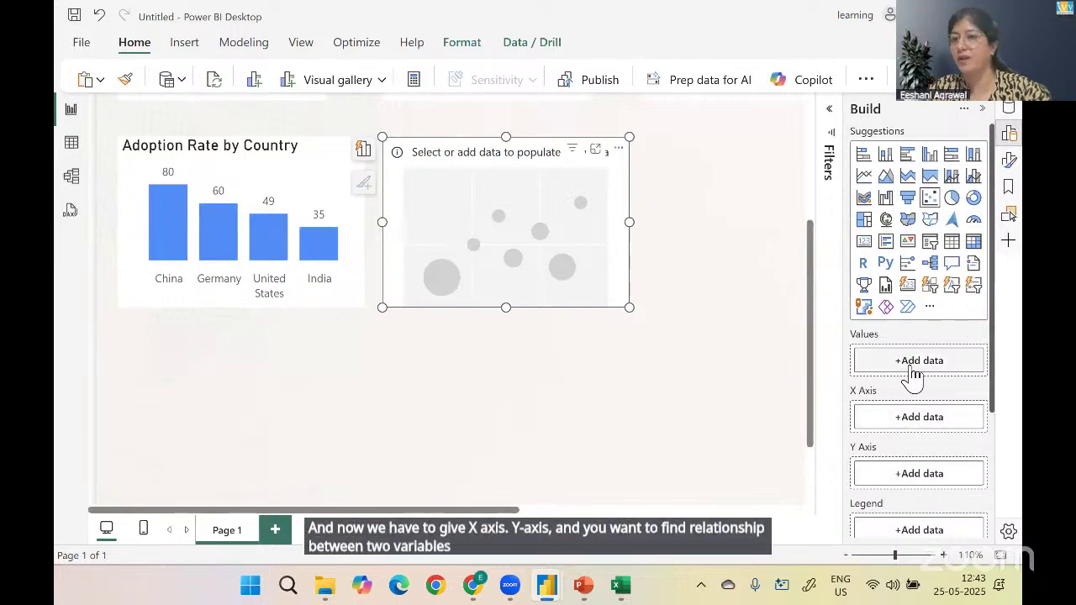
Assign GDP_Per_Capita (USD) from Country Table to the scatter chart's X axis
click(904, 426)
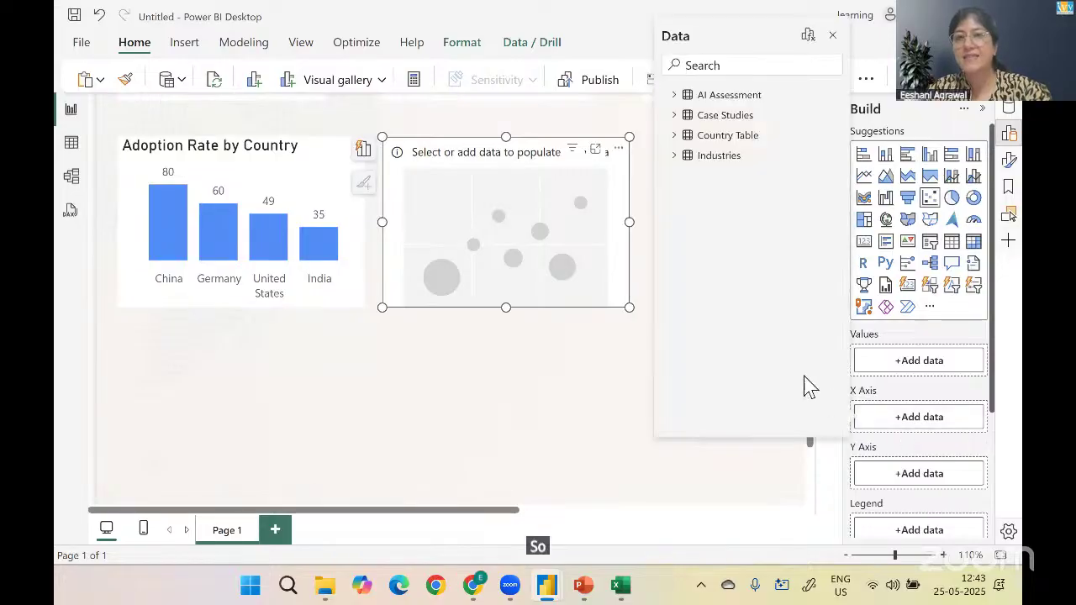
click(671, 135)
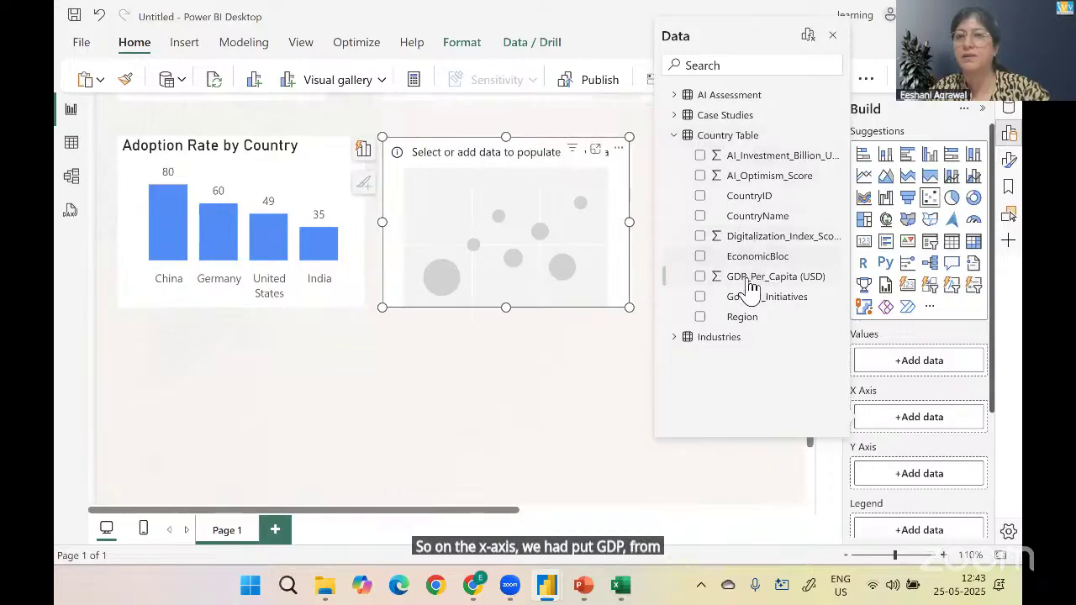
click(700, 277)
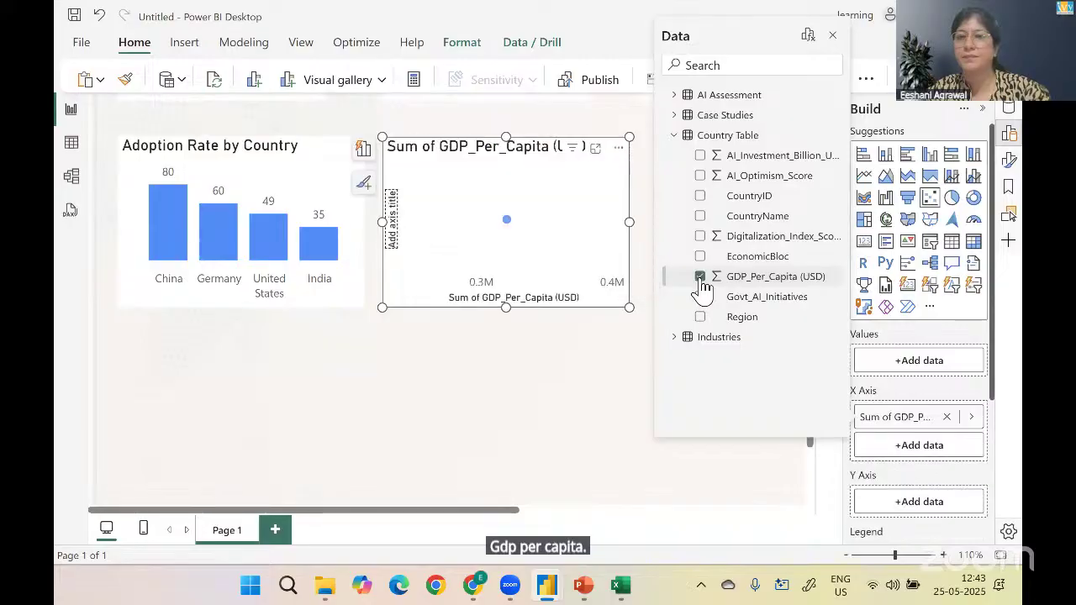
Assign the Avg Adoption Rate measure from AI Assessment to the scatter chart's Y axis
click(899, 505)
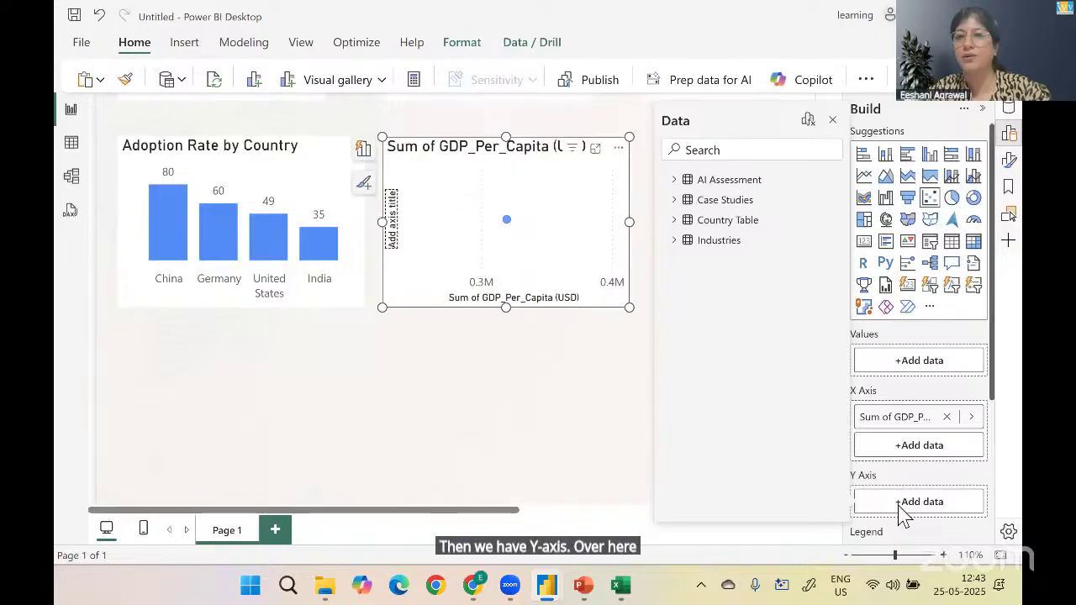
click(677, 222)
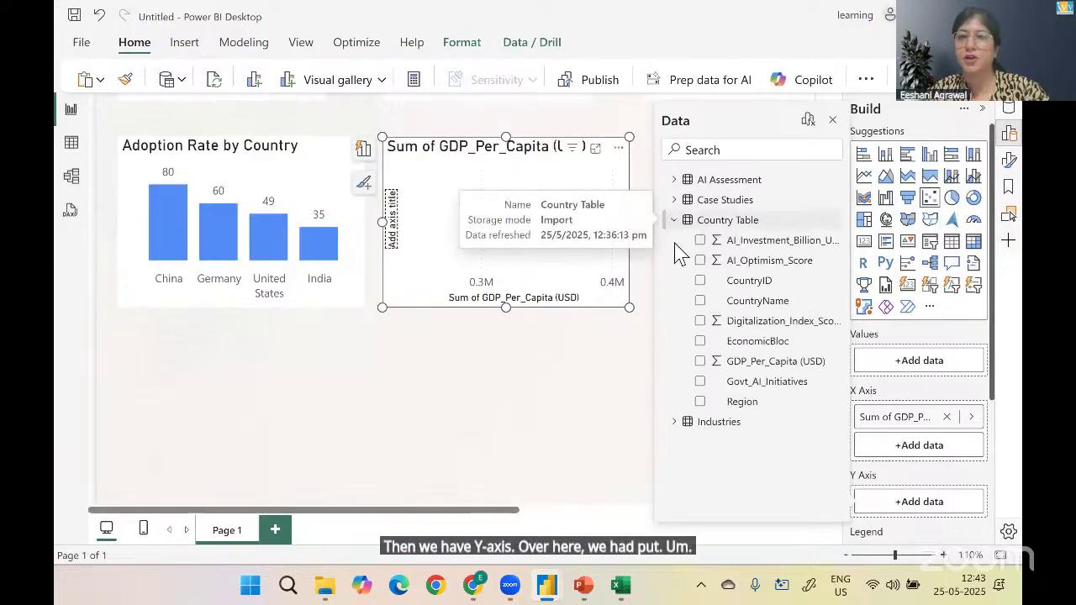
click(674, 179)
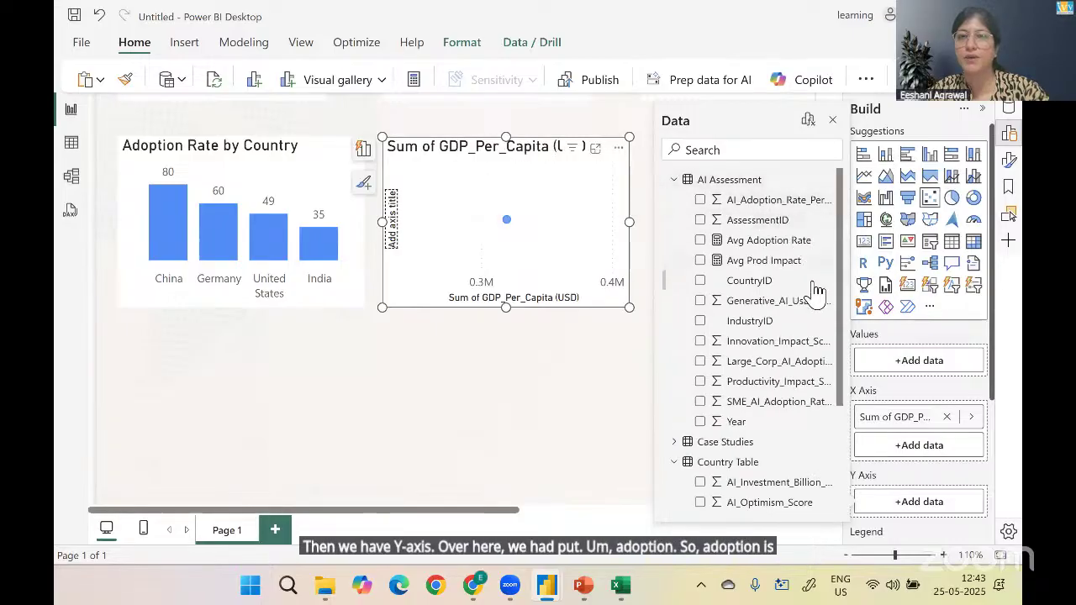
click(700, 241)
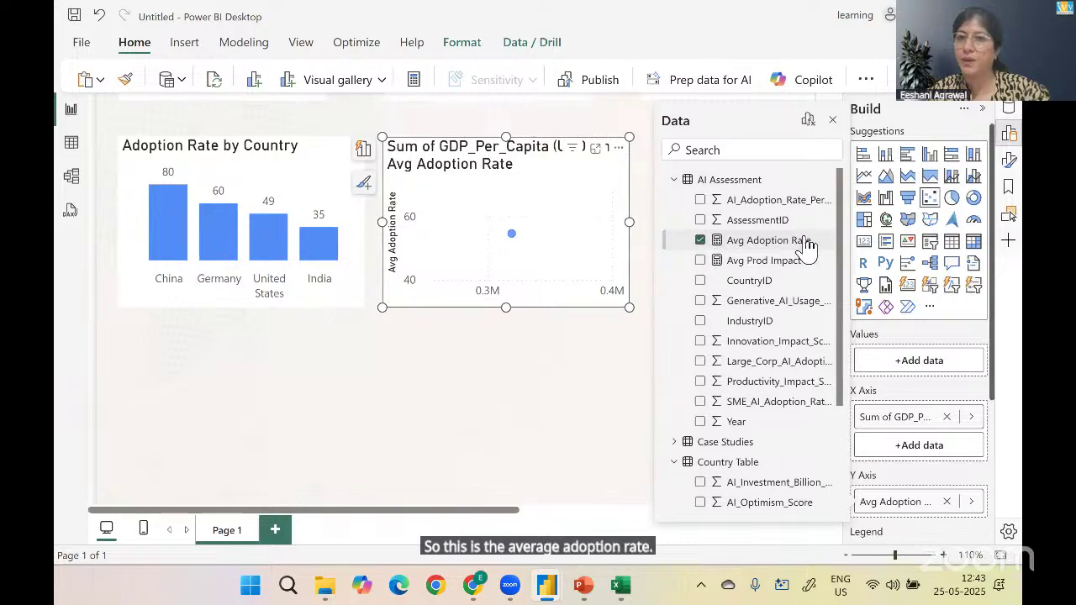
Add CountryName from Country Table to the scatter chart's Values so each country gets its own point
click(926, 369)
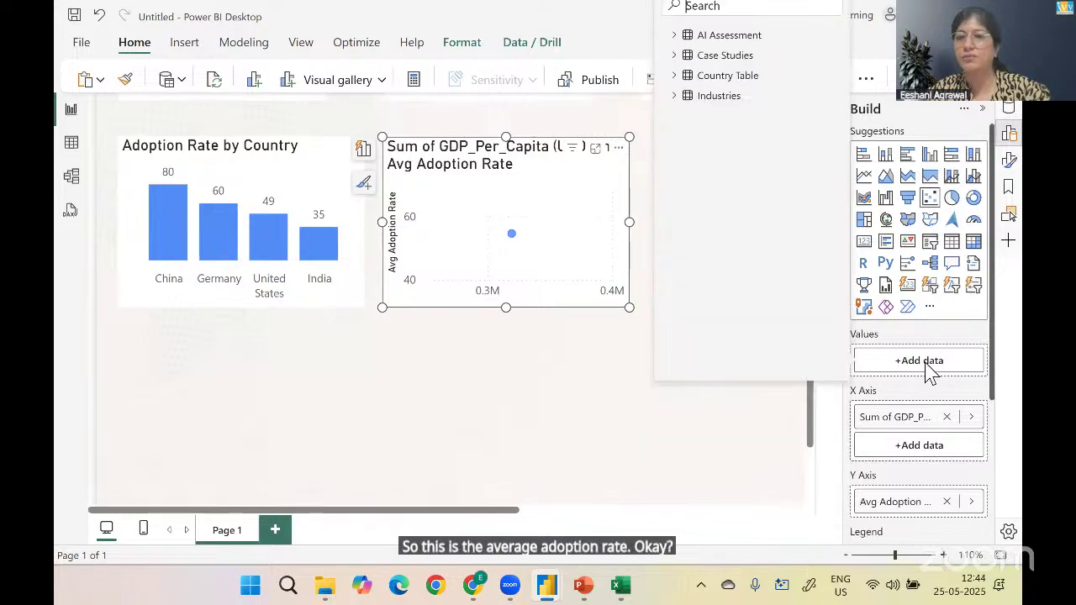
click(675, 76)
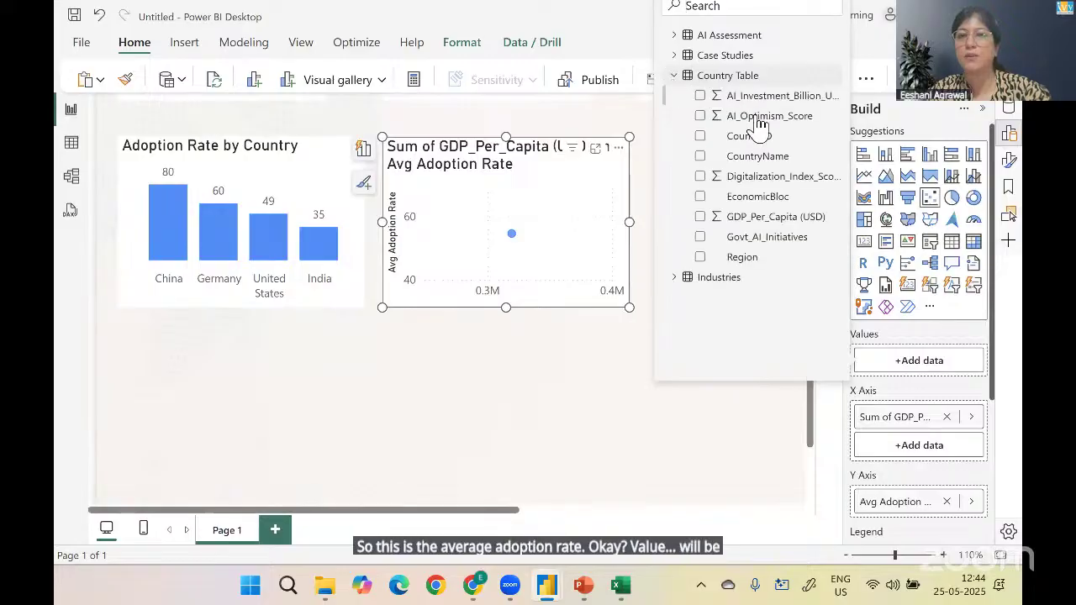
click(700, 156)
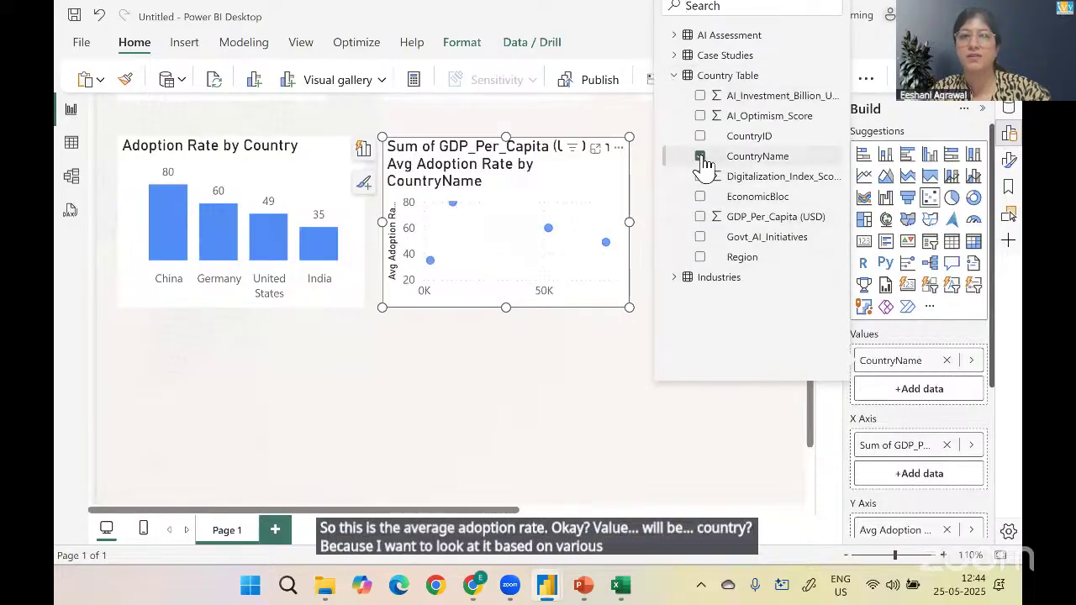
click(596, 412)
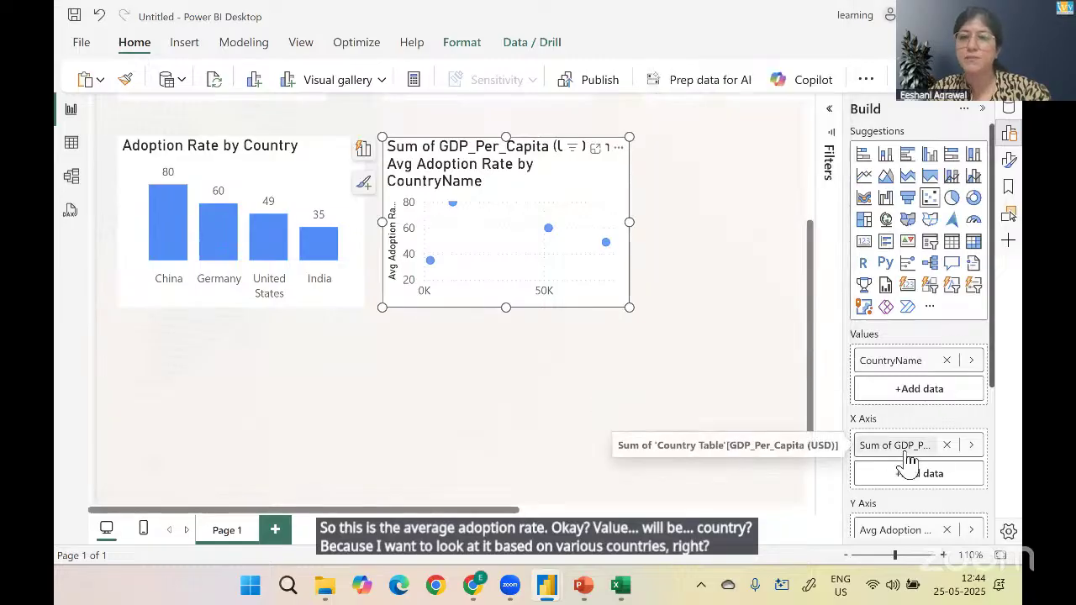
Examine the GDP_Per_Capita (USD) column in the Country Table data, then return to the report page
click(72, 142)
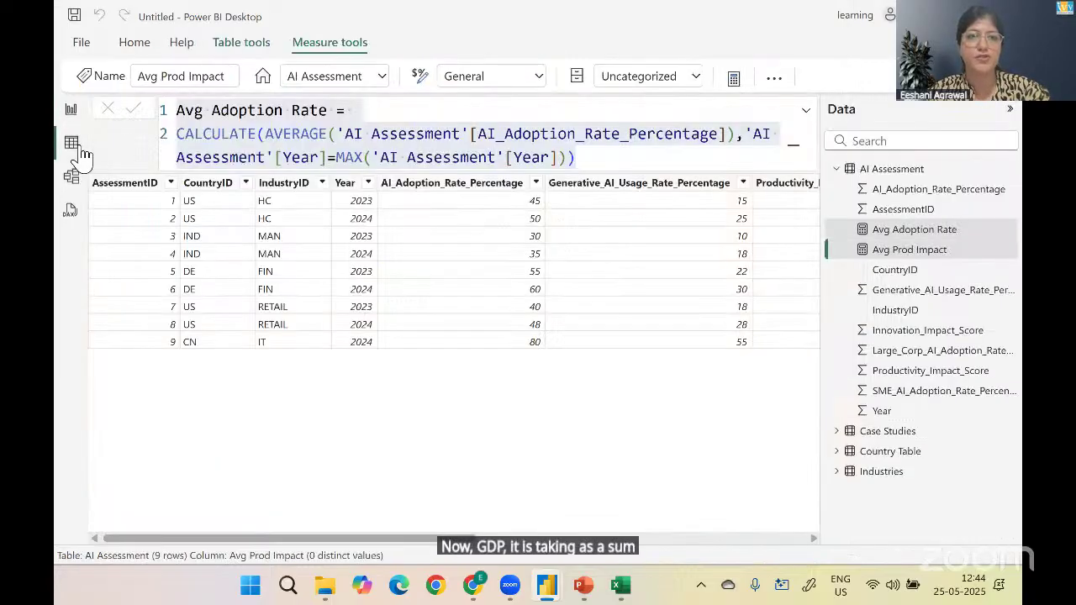
click(891, 453)
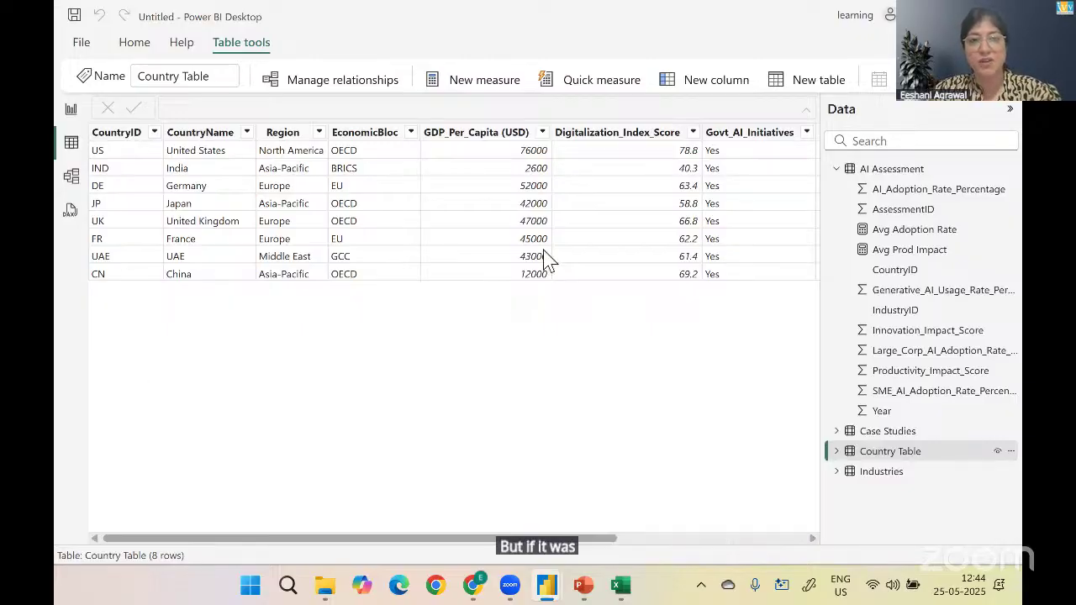
click(70, 110)
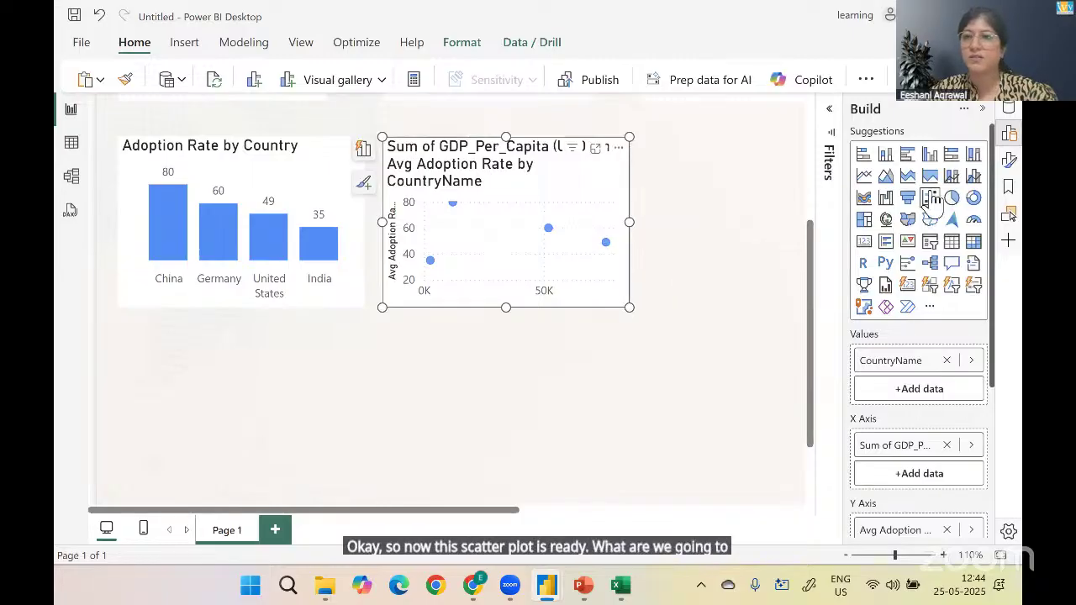
Turn on the scatter chart's category labels and switch off its horizontal and vertical gridlines
click(1008, 162)
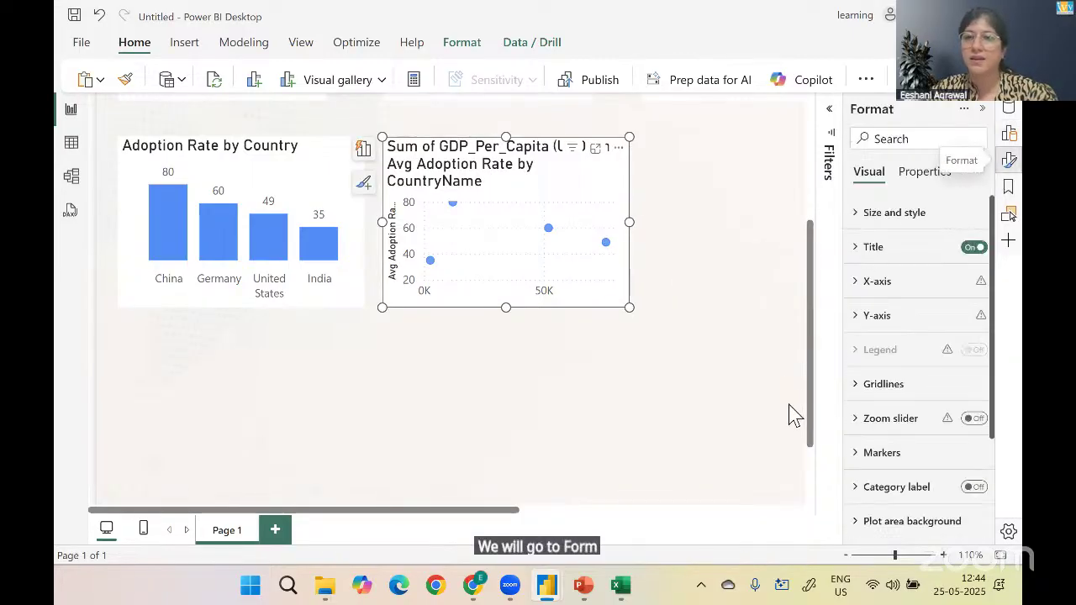
click(978, 489)
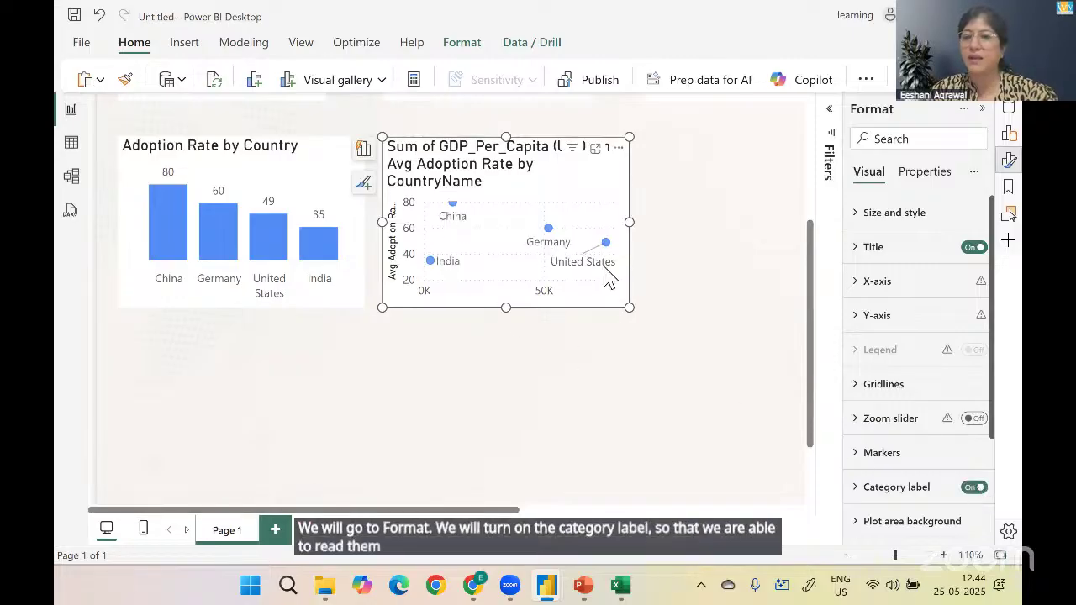
scroll(999, 486, down, 2)
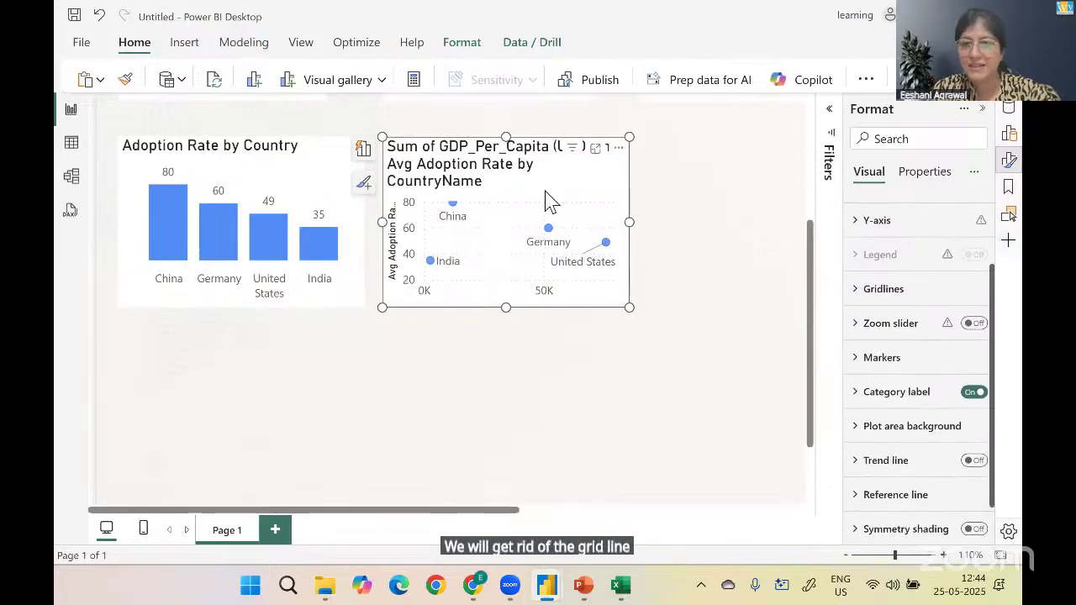
click(884, 288)
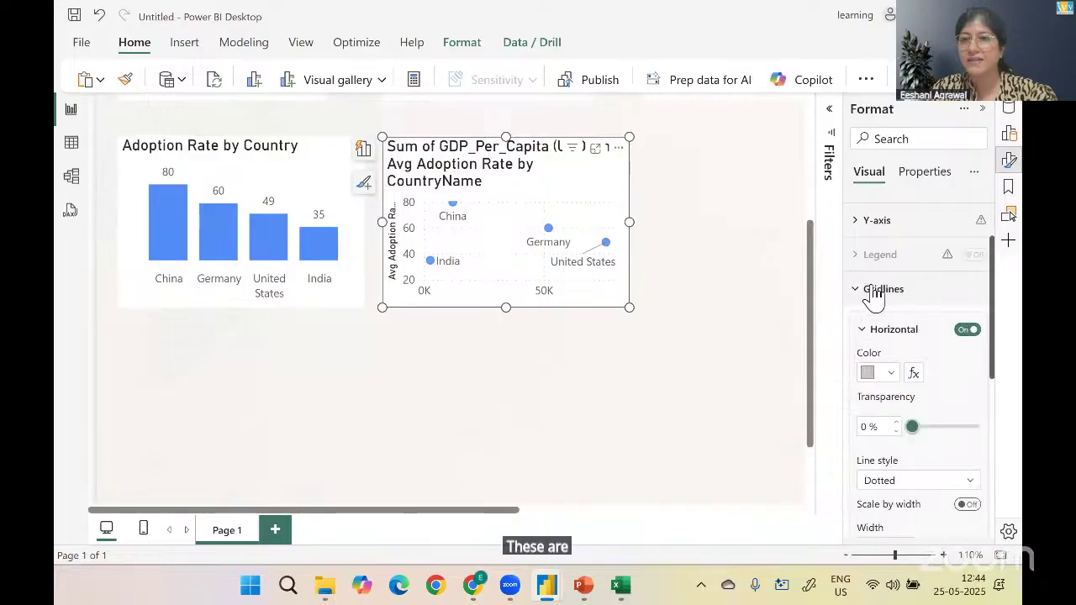
click(967, 329)
scroll(988, 388, down, 2)
scroll(988, 388, down, 1)
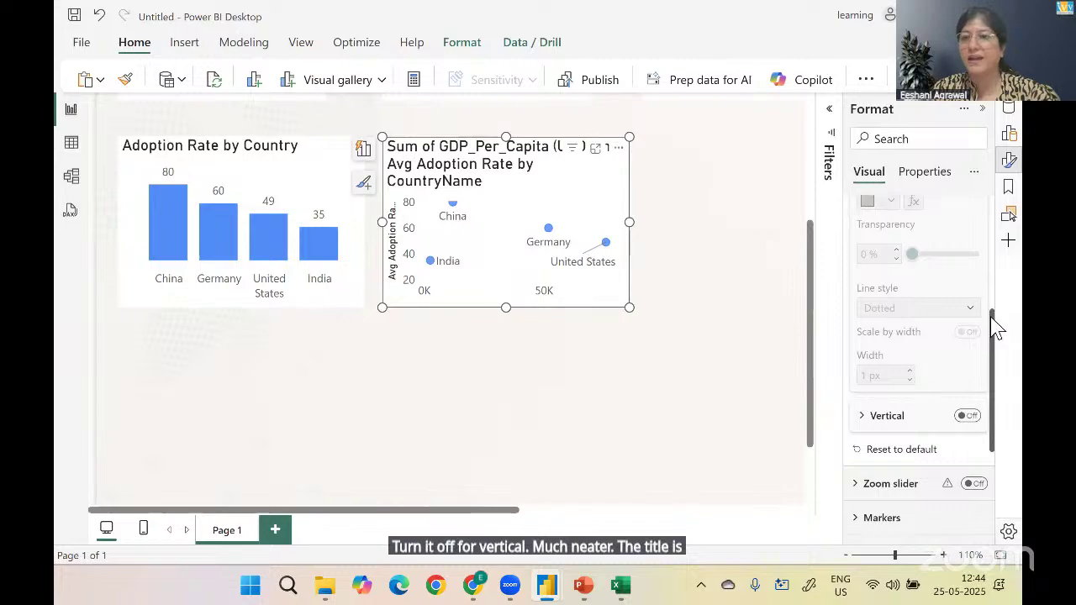
Change the scatter chart's title text to "GDP Per Capita (USD) and Adoption Rate" and set the title font size to 12
scroll(996, 328, up, 10)
click(867, 249)
click(892, 331)
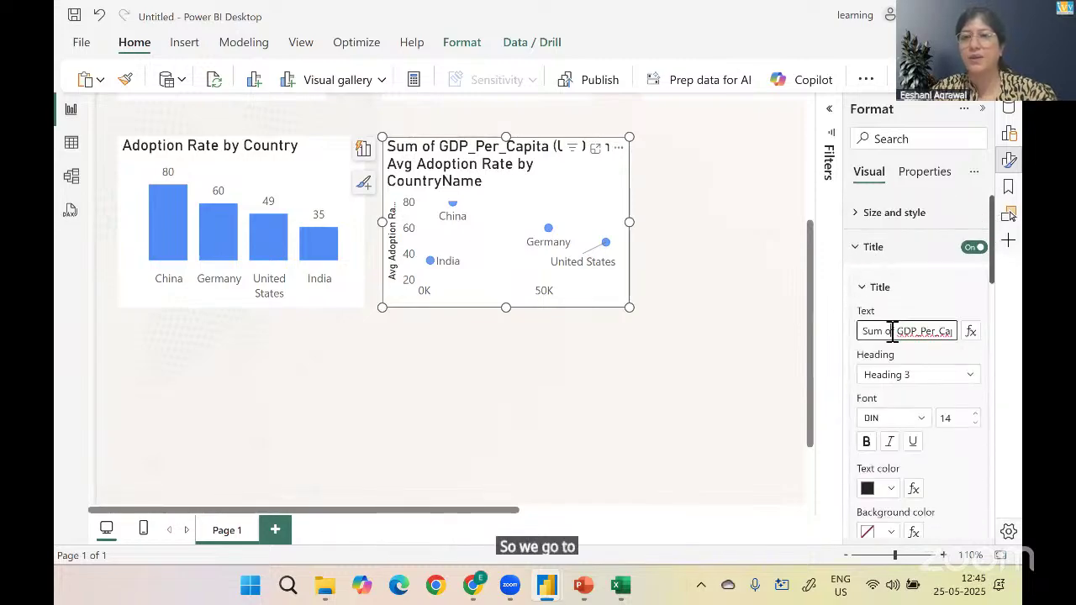
key(BackSpace)
key(BackSpace)
key(BackSpace)
key(BackSpace)
key(BackSpace)
key(BackSpace)
key(BackSpace)
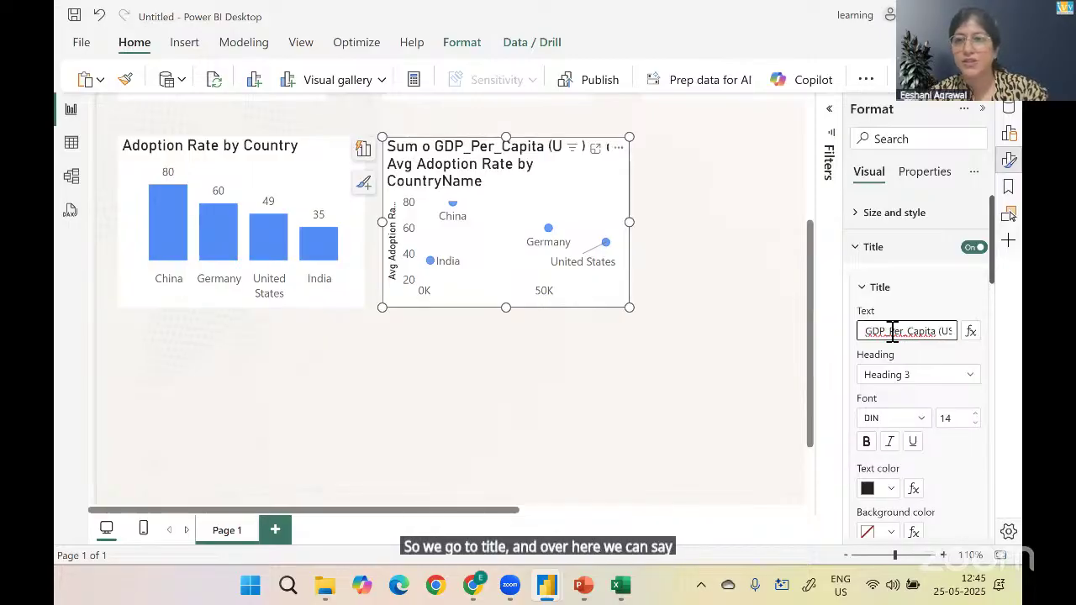
key(BackSpace)
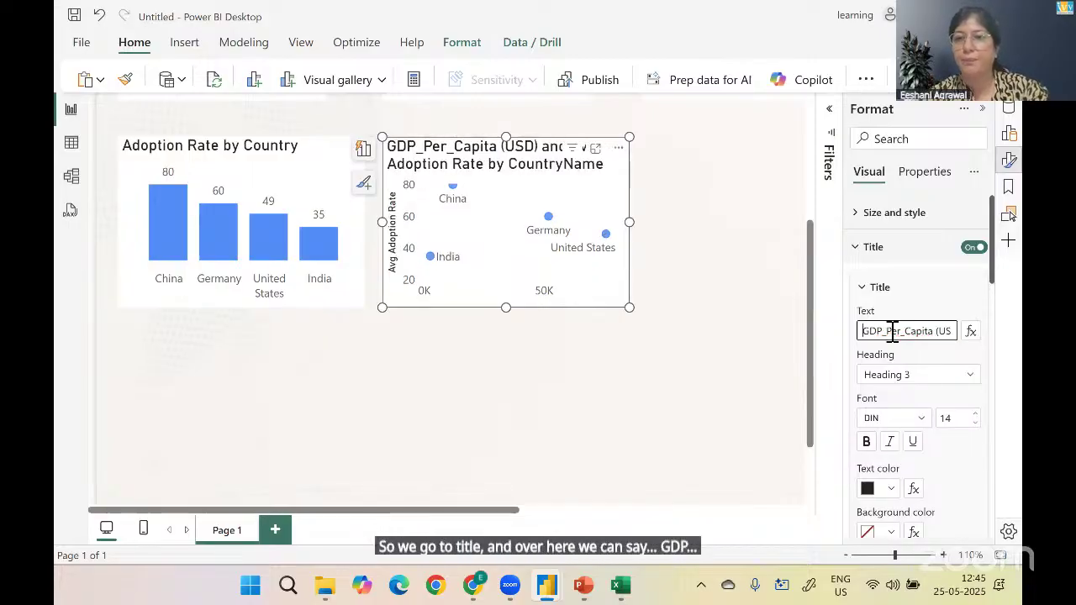
key(Right)
key(Right)
key(Right)
key(Right)
key(BackSpace)
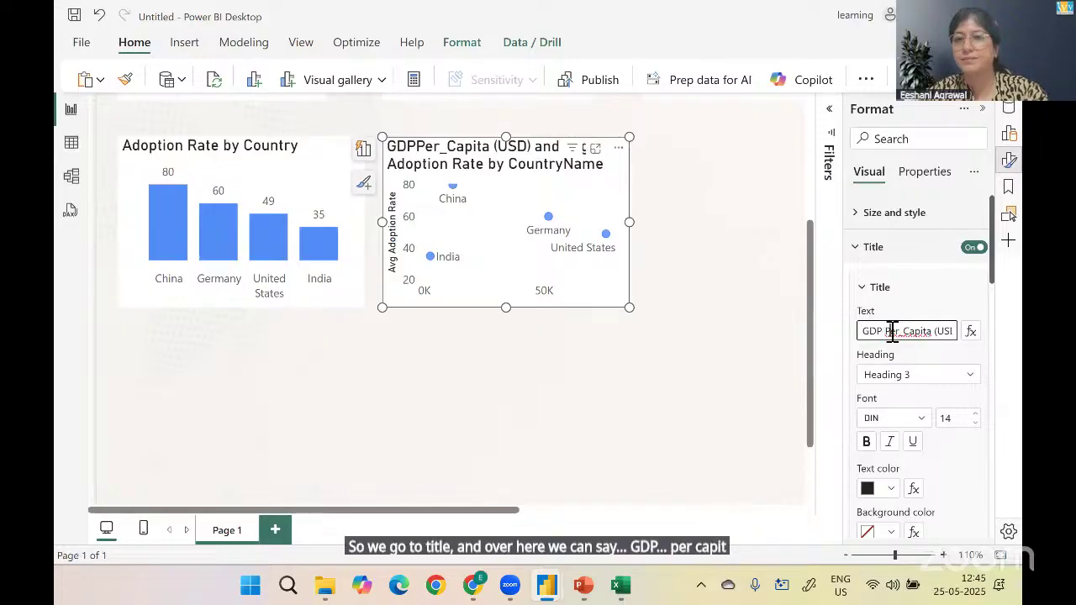
key(Right)
key(Right)
key(Right)
key(Right)
key(Right)
key(Right)
key(Right)
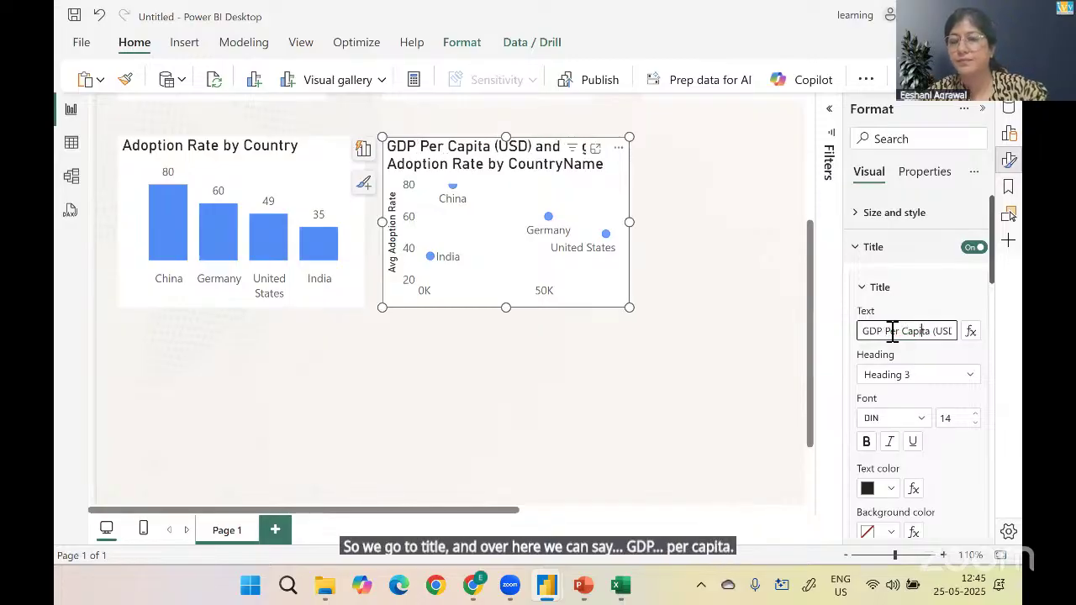
key(Right)
key(Right)
key(Right)
key(Right)
key(Right)
key(Right)
key(Right)
key(Right)
key(Right)
key(Right)
key(Right)
key(Right)
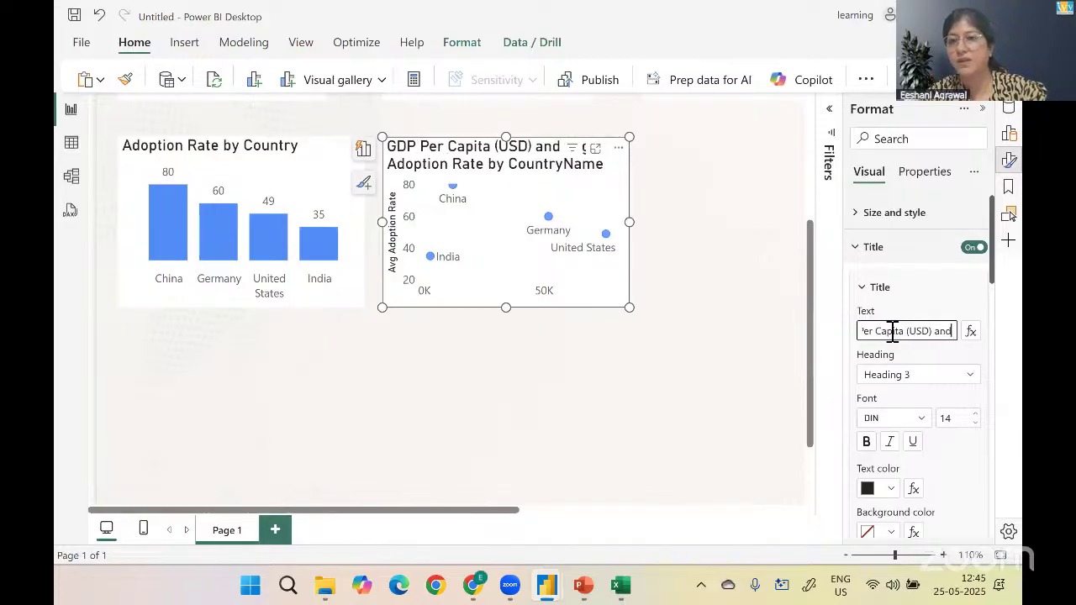
key(Left)
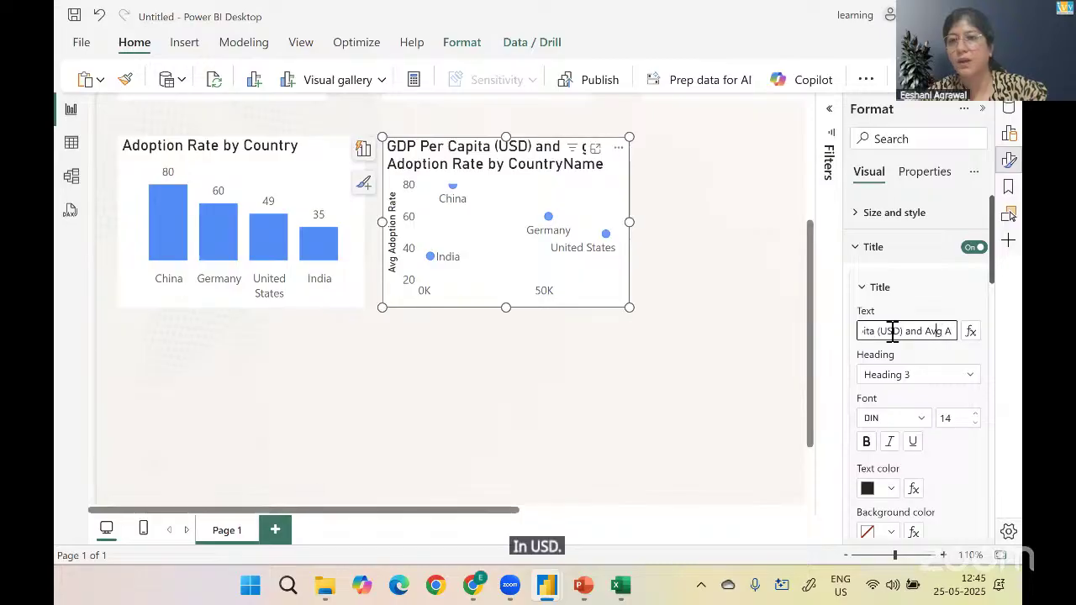
key(BackSpace)
key(BackSpace)
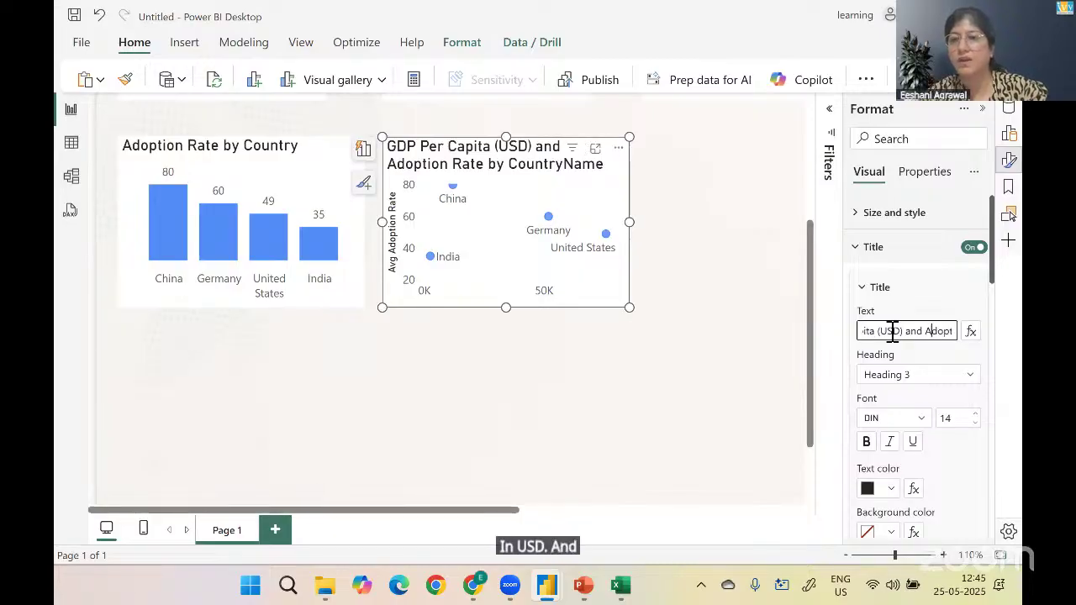
key(Right)
key(Right)
key(Right)
key(Right)
key(Right)
key(Right)
key(Right)
key(Right)
key(Right)
key(Right)
key(Right)
key(Right)
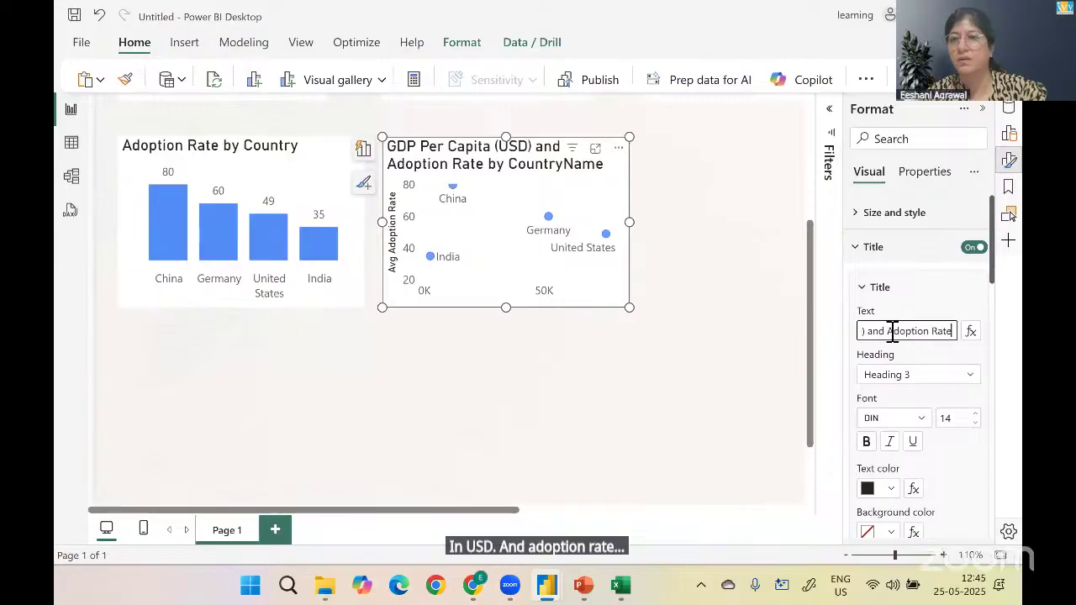
key(shift+End)
key(Delete)
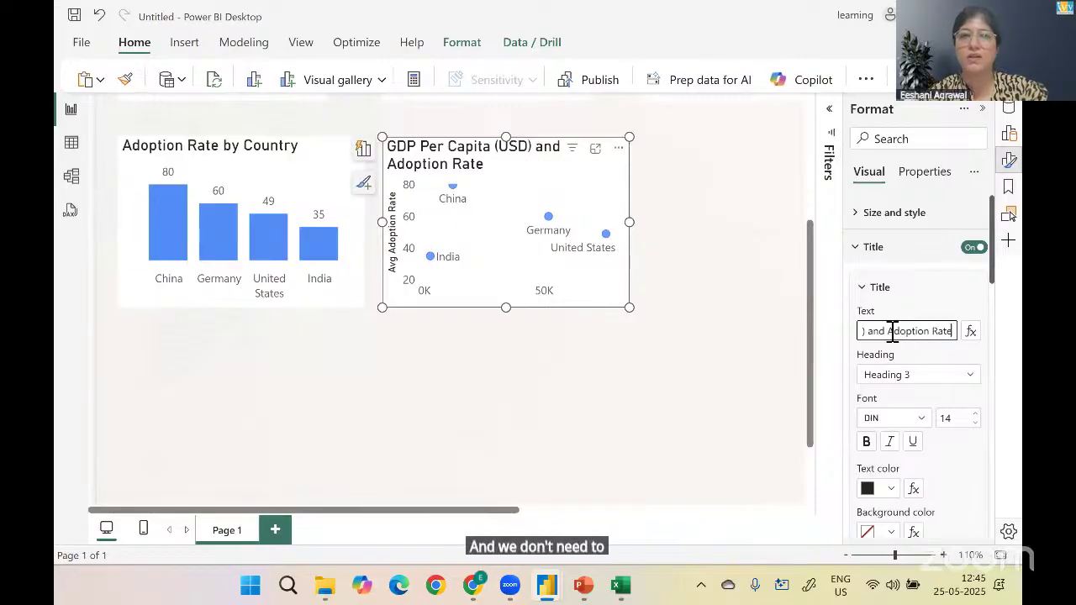
click(959, 419)
text(12)
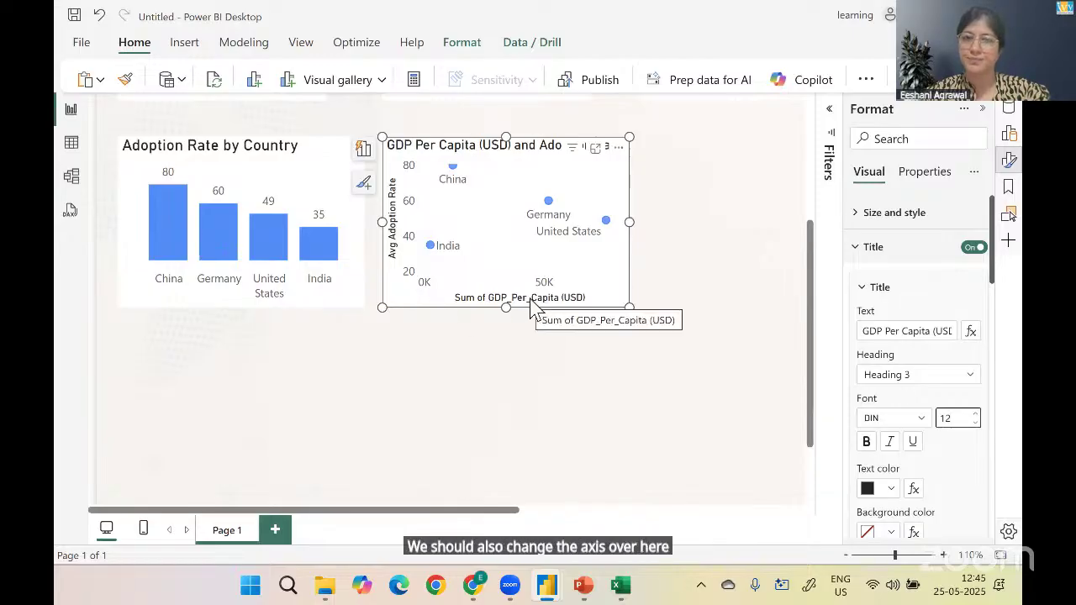
click(869, 249)
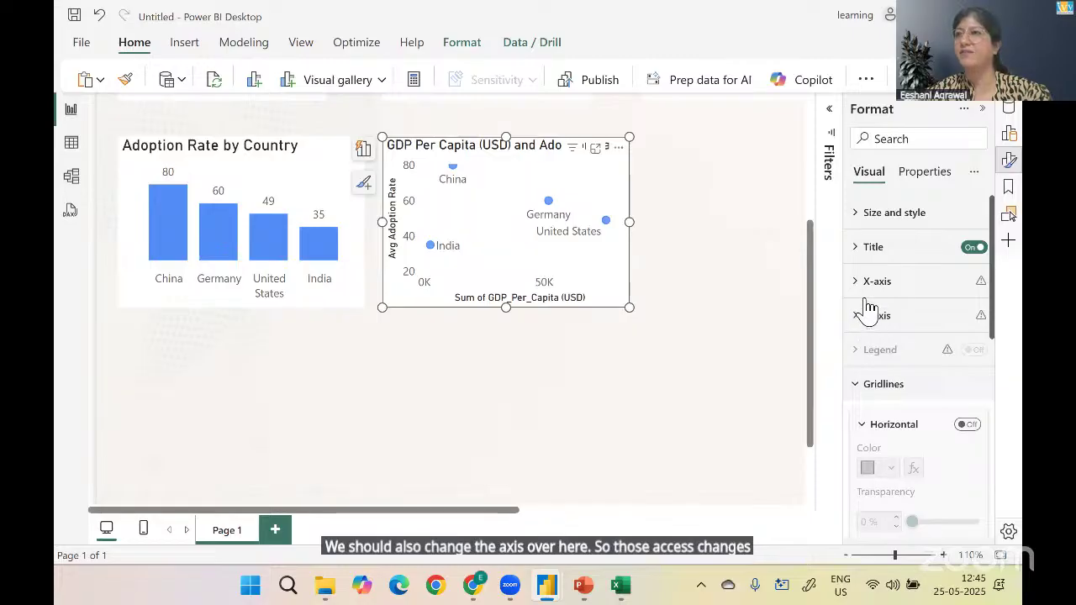
Set the scatter chart's X-axis title text to "GDP Per Capita"
click(865, 284)
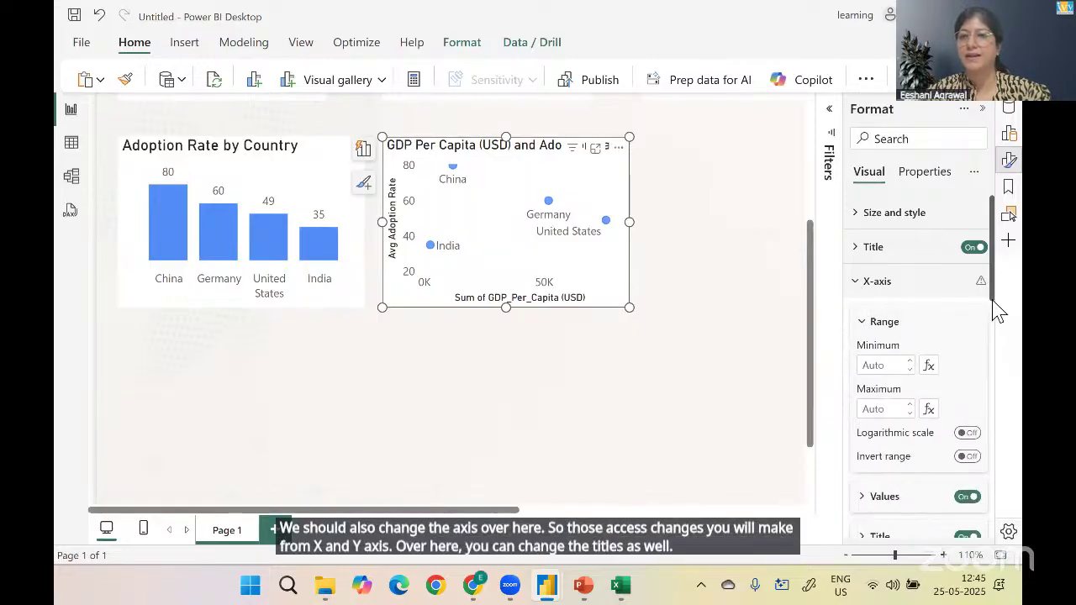
drag(993, 304, 994, 351)
click(881, 386)
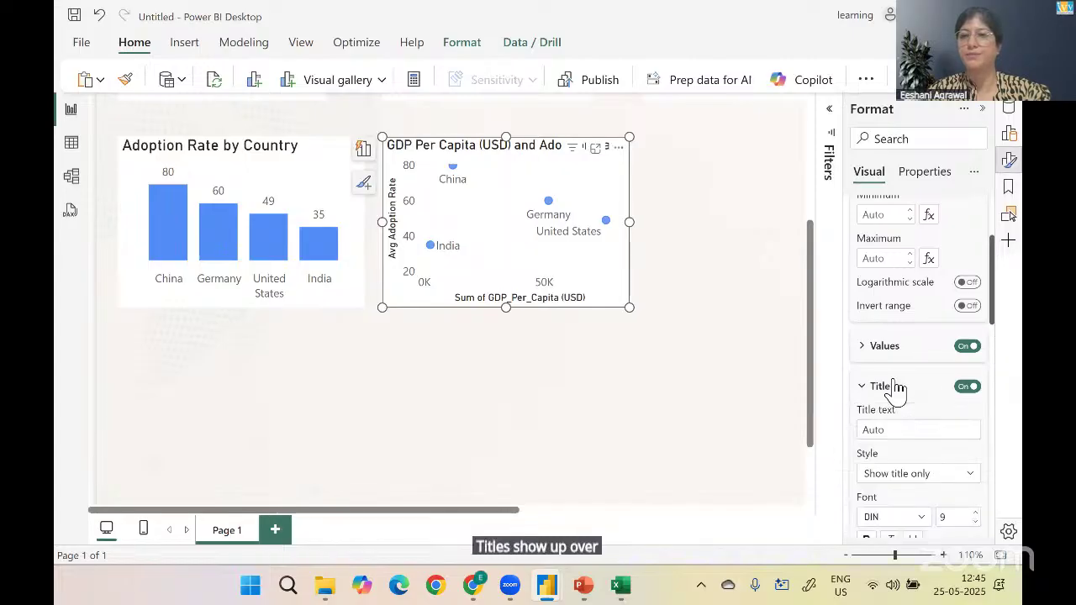
click(897, 431)
text(GDP)
text(Capiot)
key(BackSpace)
key(BackSpace)
text(ta)
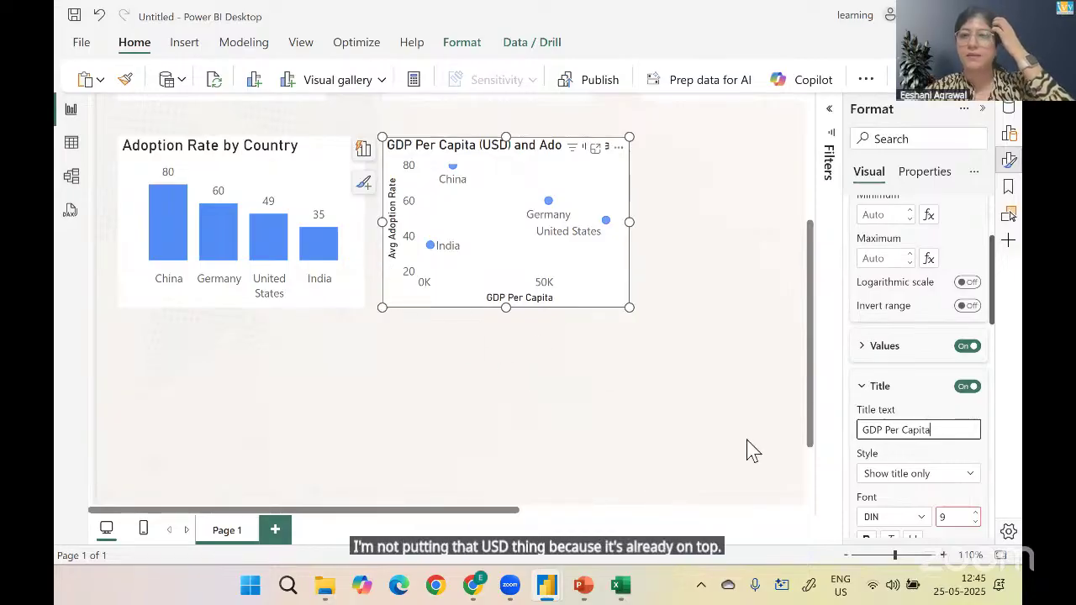
click(863, 389)
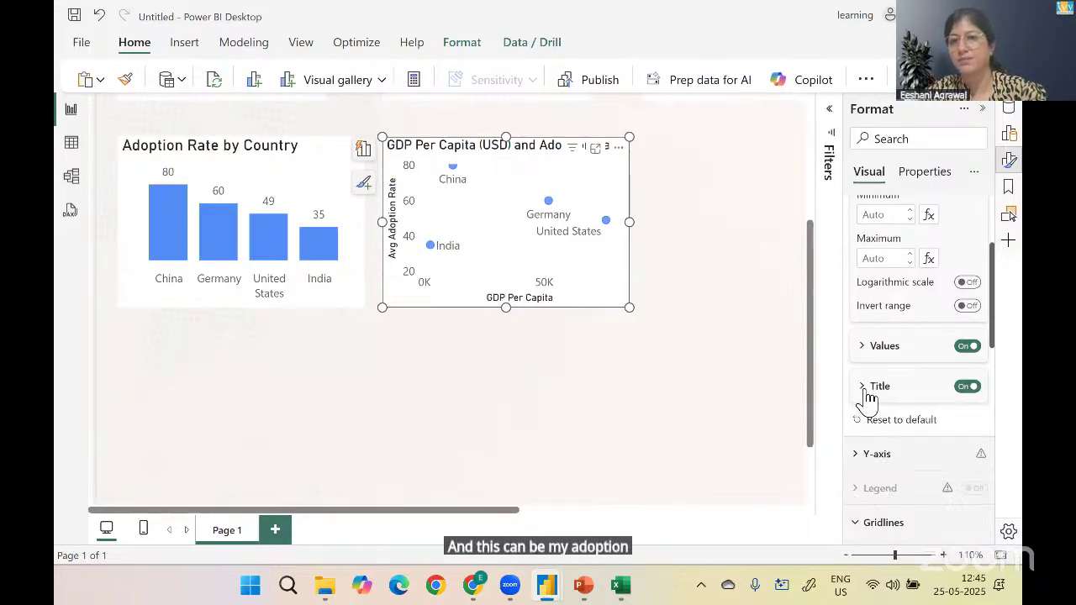
Set the scatter chart's Y-axis title text to "Adoption rate"
click(875, 454)
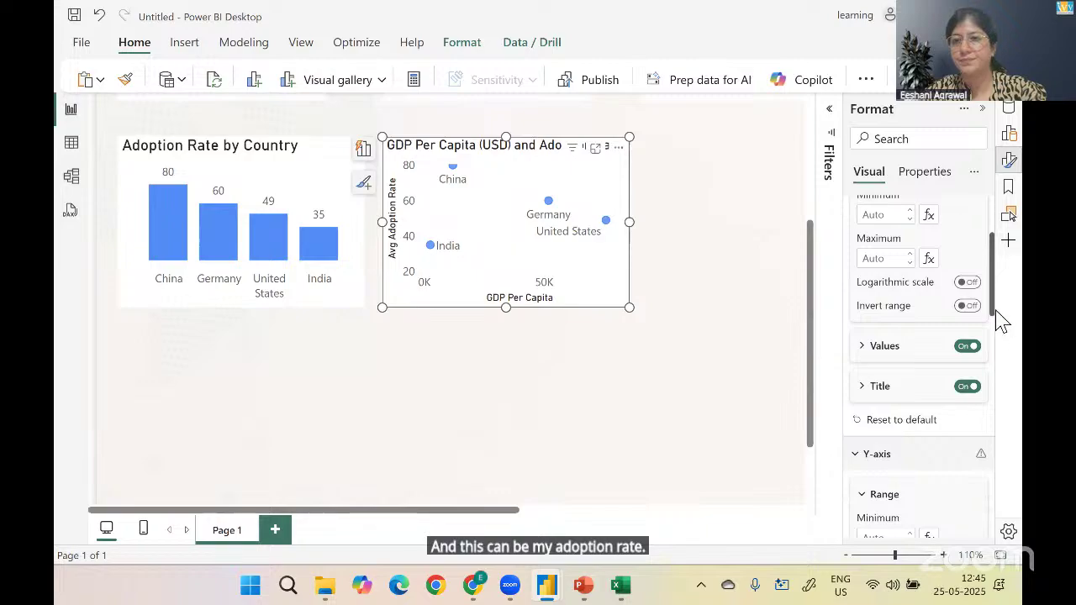
scroll(997, 364, down, 3)
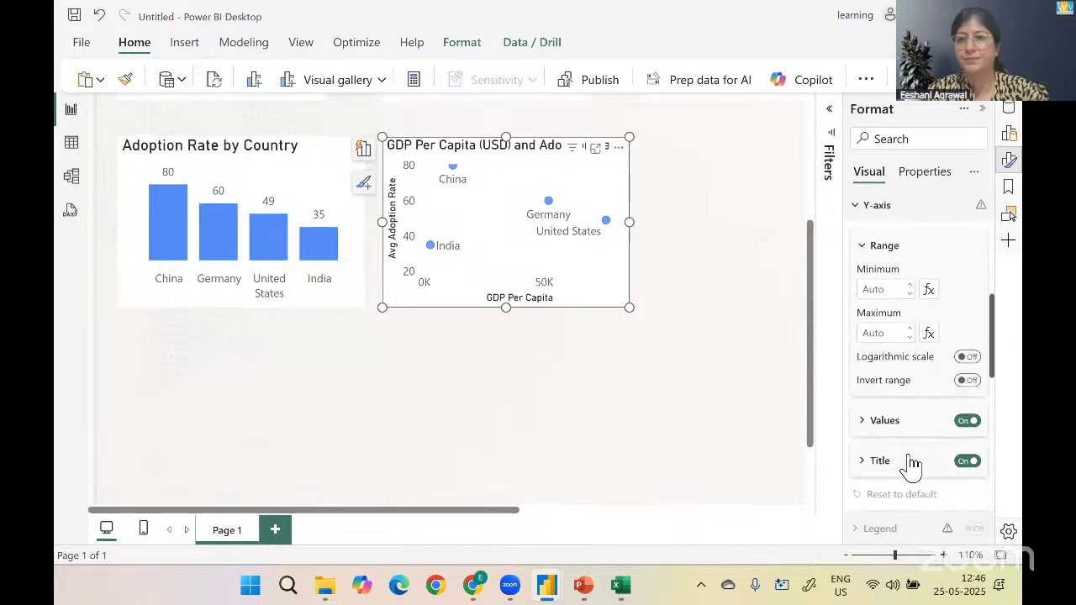
click(912, 462)
click(915, 502)
text(Adoption rate)
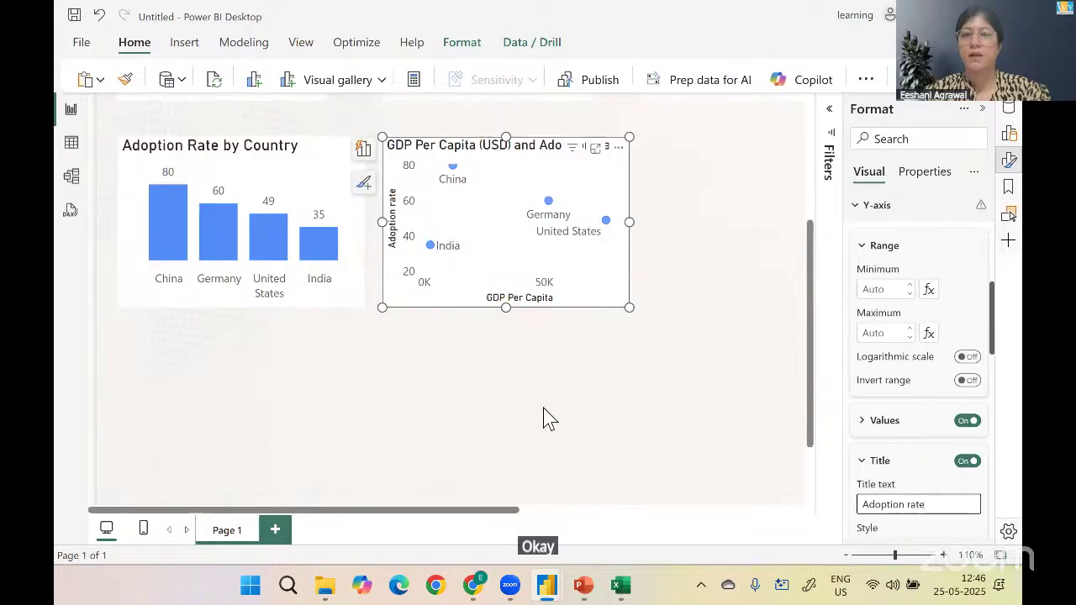
Widen the GDP-versus-adoption scatter chart and shift it slightly further away from the Adoption Rate by Country chart
click(847, 556)
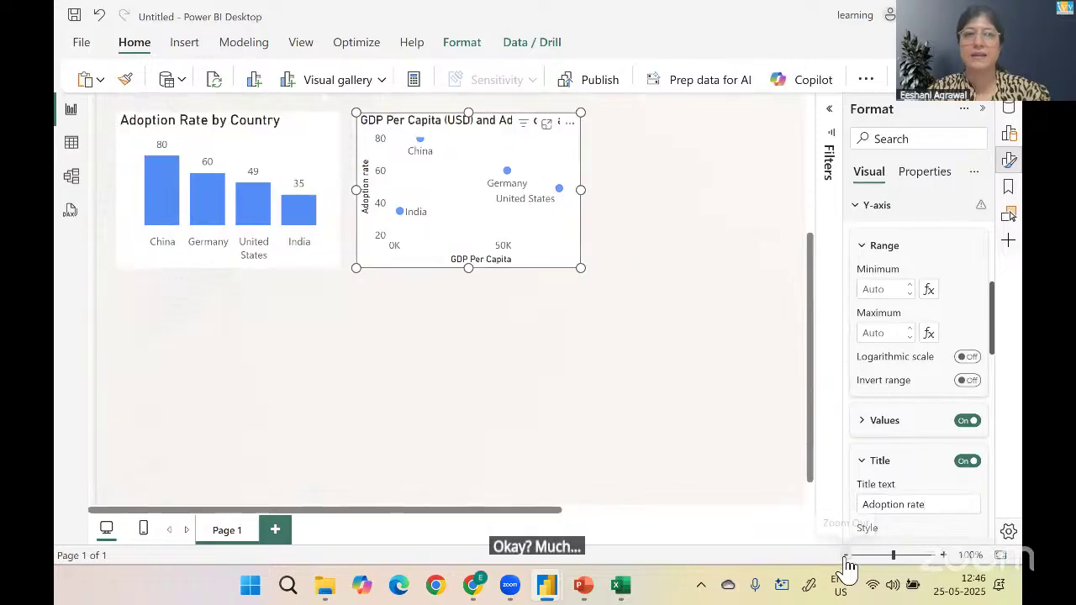
click(846, 557)
click(847, 556)
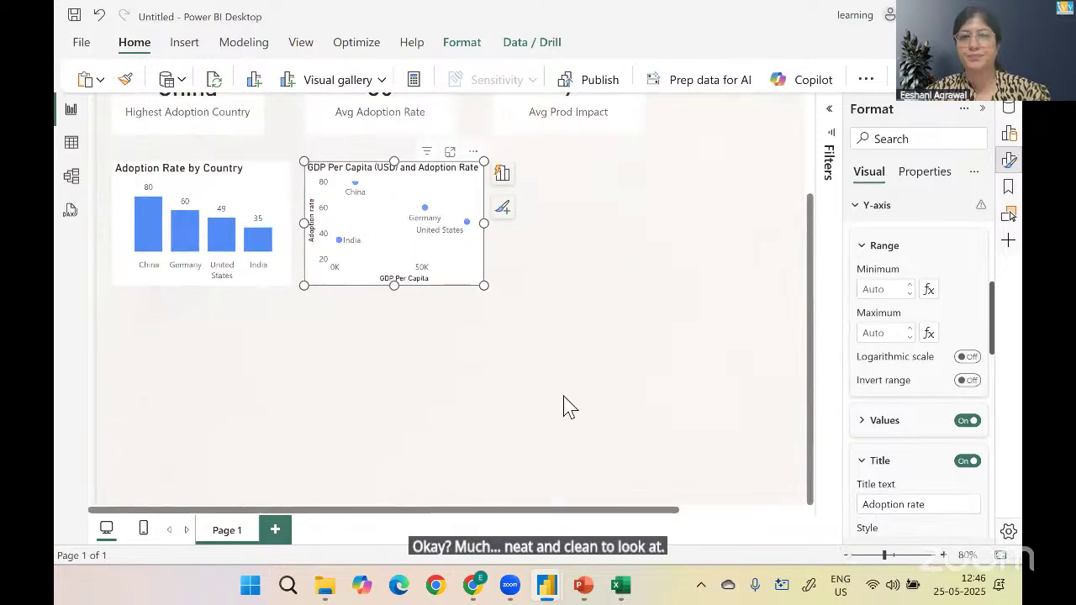
drag(483, 285, 580, 294)
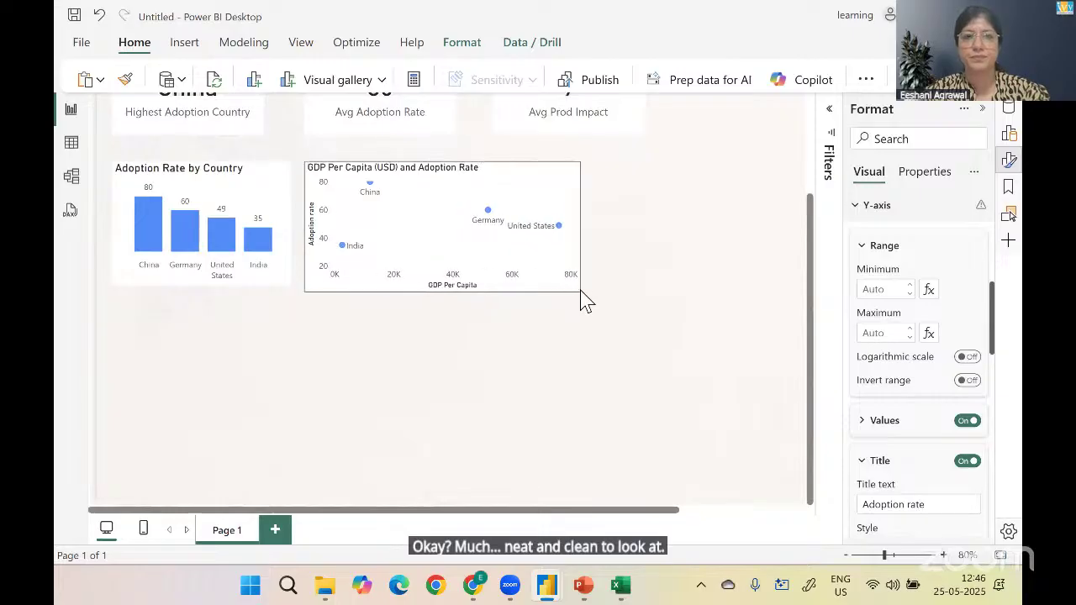
drag(507, 171, 538, 177)
right_click(446, 368)
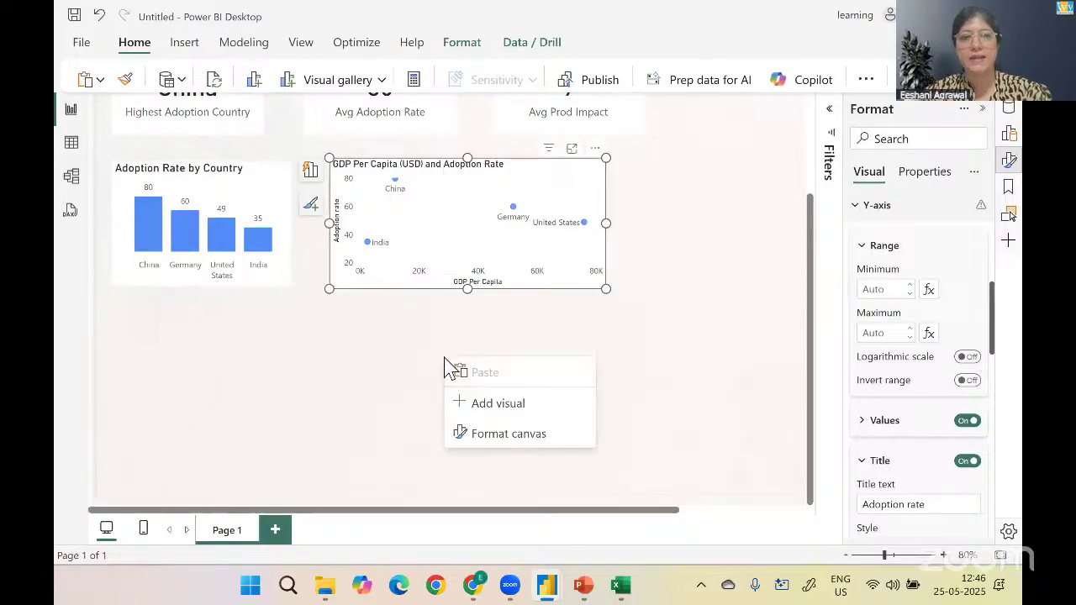
Examine the Avg Investment Per Capita by Region chart in the Ivy-AI Tool Adoption report and the AI_Investment_Billion_USD column in the untitled report's Country Table
key(alt+Tab)
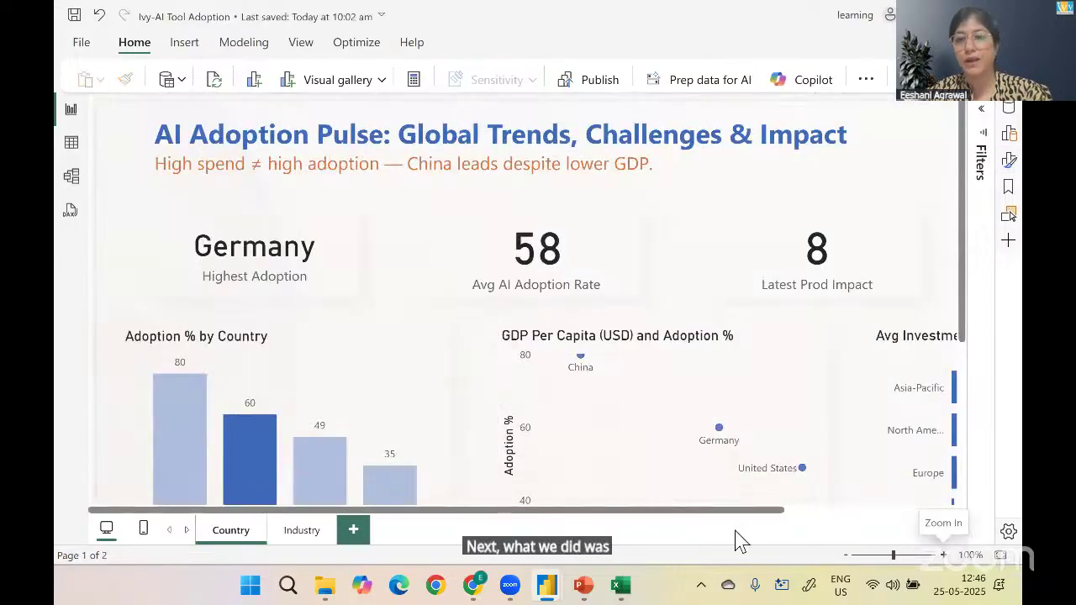
drag(764, 510, 945, 512)
drag(961, 341, 956, 430)
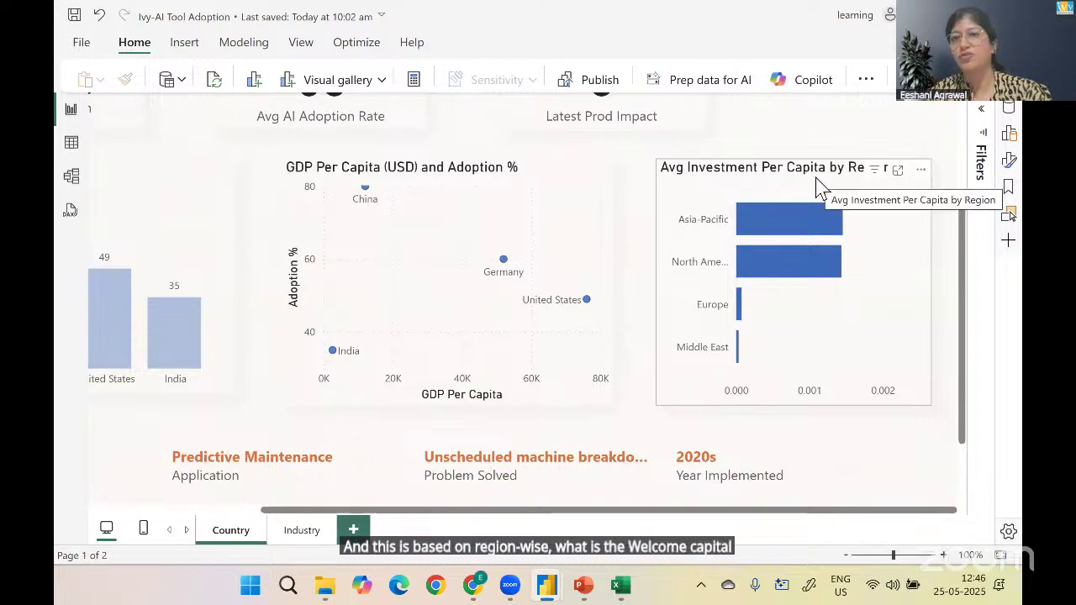
click(1011, 111)
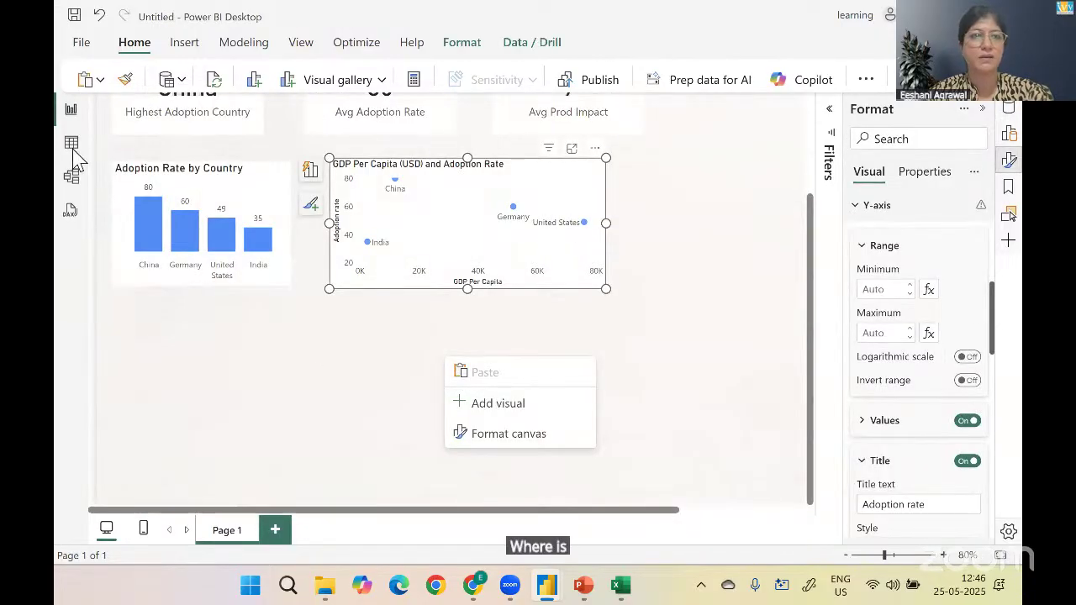
click(71, 144)
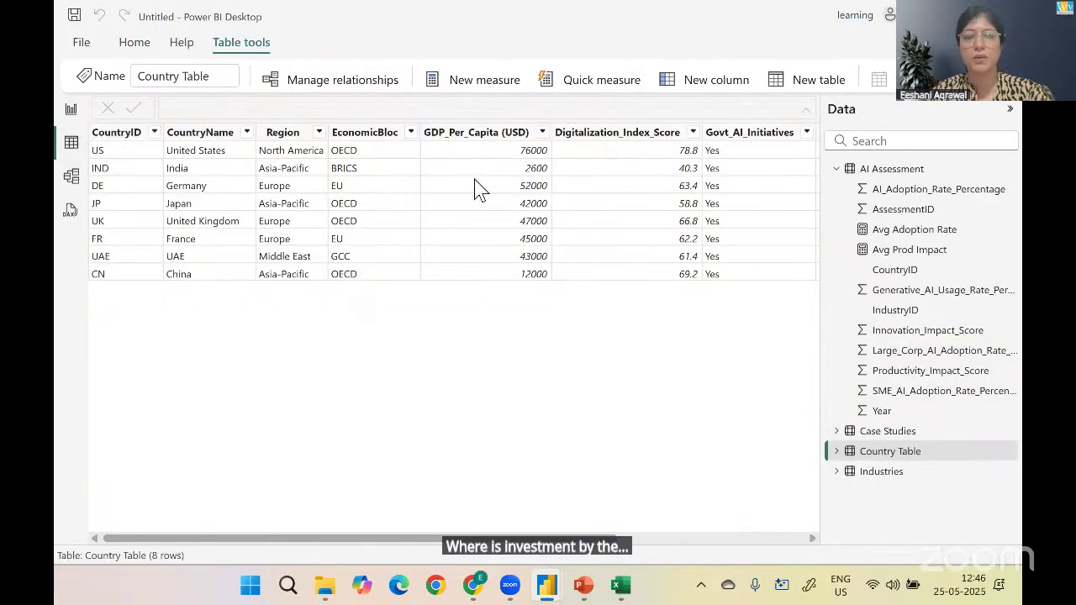
drag(495, 539, 717, 555)
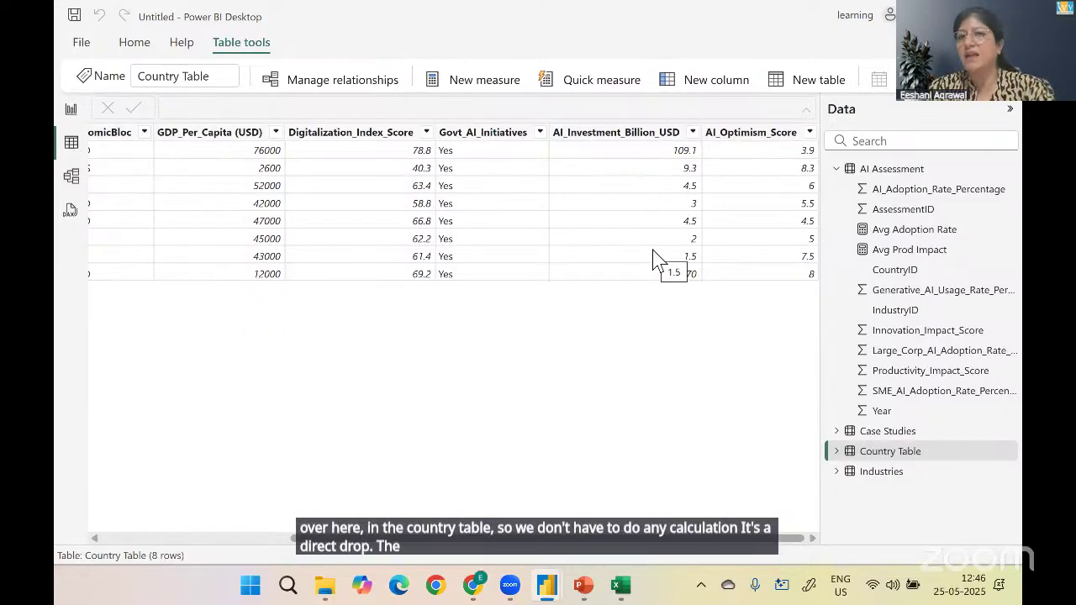
click(71, 109)
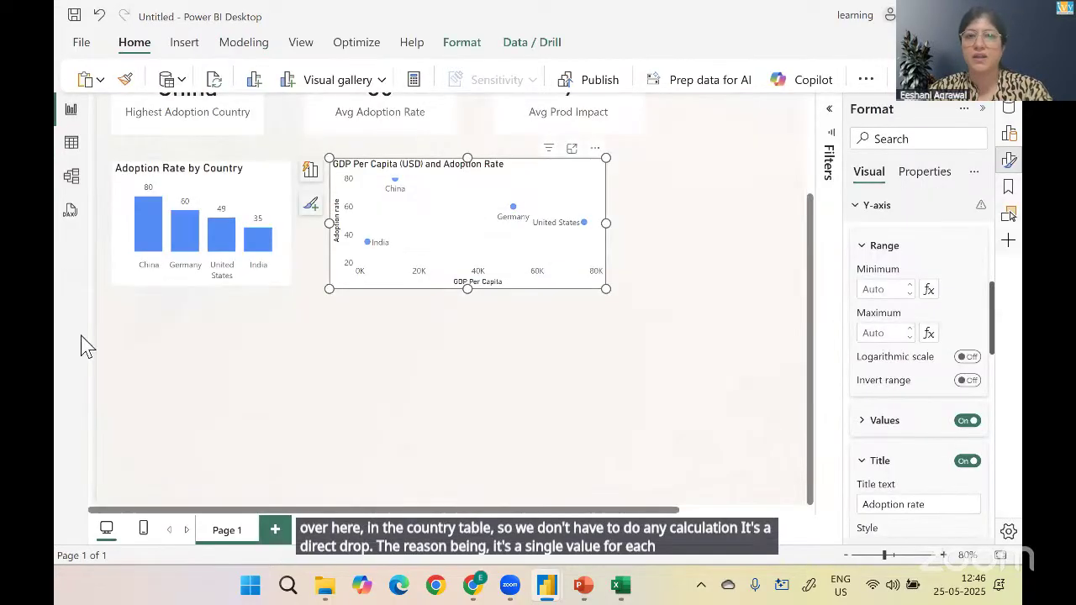
Add a clustered bar chart to the page and place it beside the scatter chart with a small gap
click(672, 264)
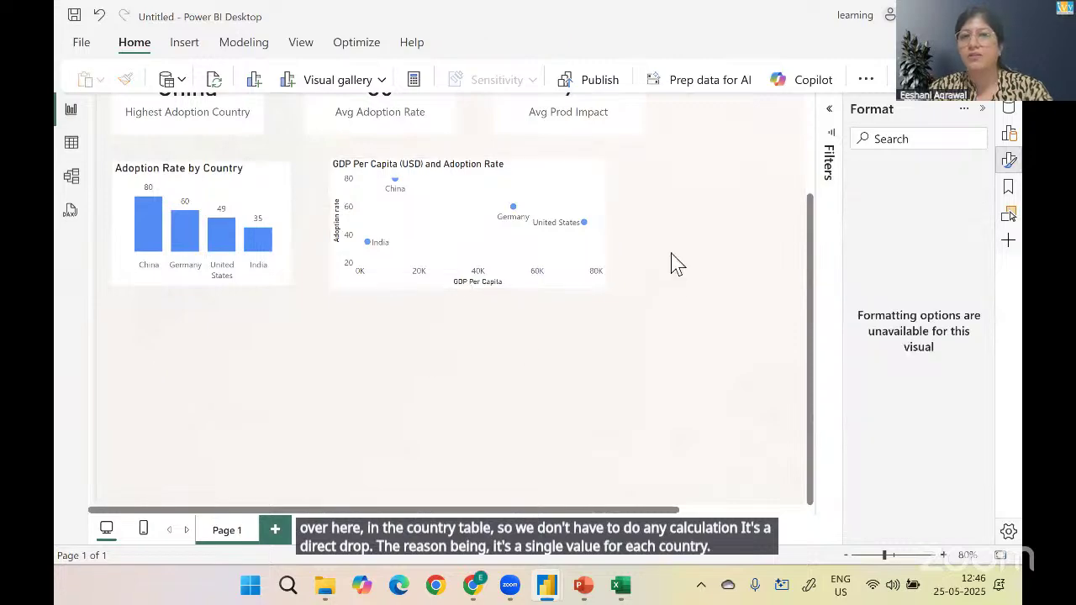
click(1011, 143)
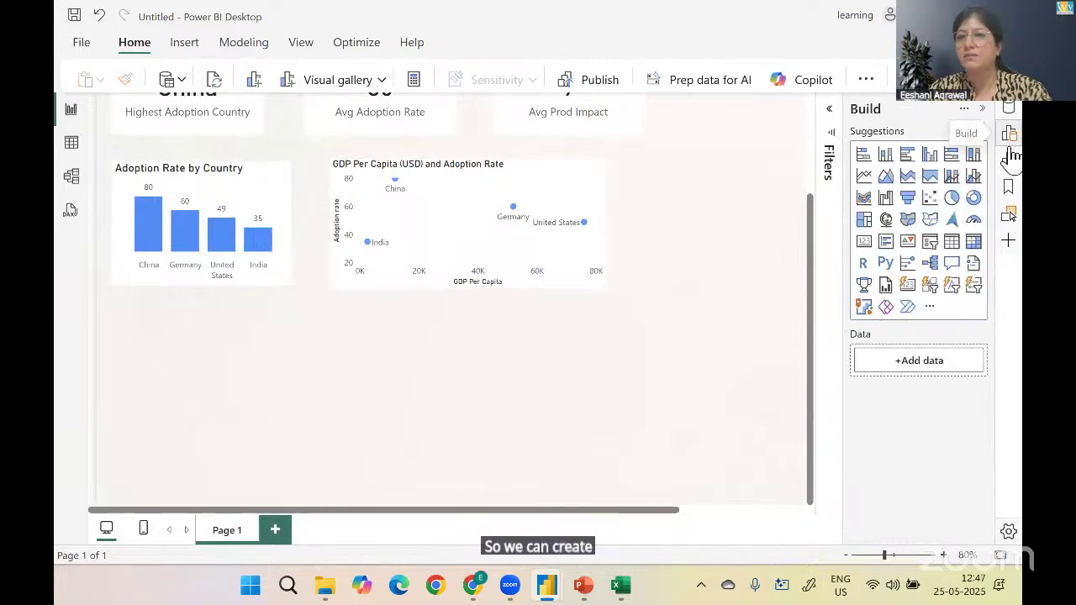
click(908, 155)
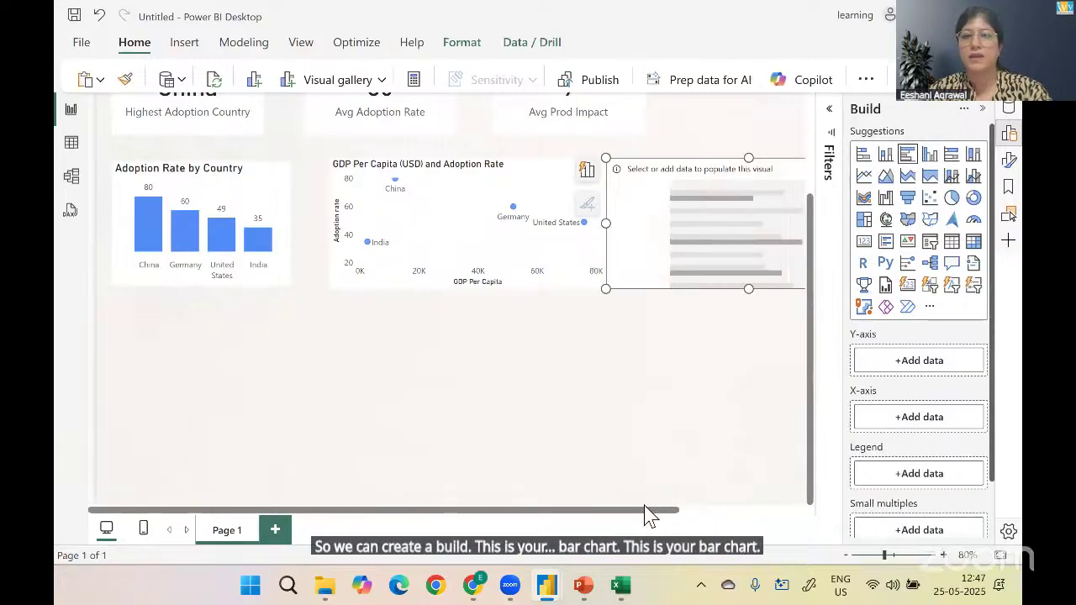
click(715, 513)
drag(649, 511, 774, 519)
drag(701, 243, 750, 246)
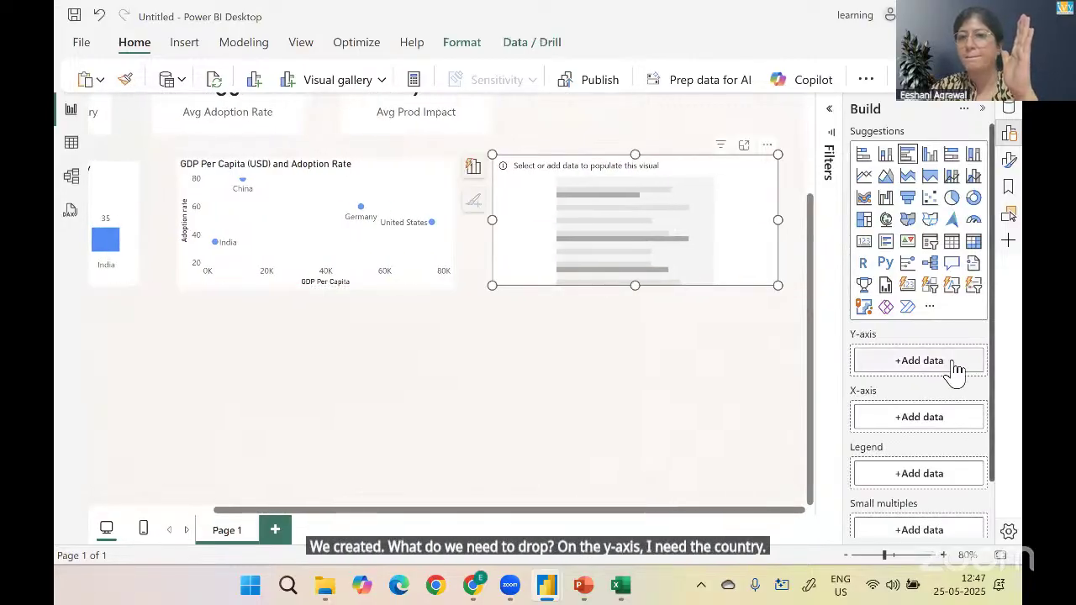
Assign CountryName to the new bar chart's Y-axis and AI_Investment_Billion_USD from the Country Table to its X-axis
click(940, 363)
text(countr)
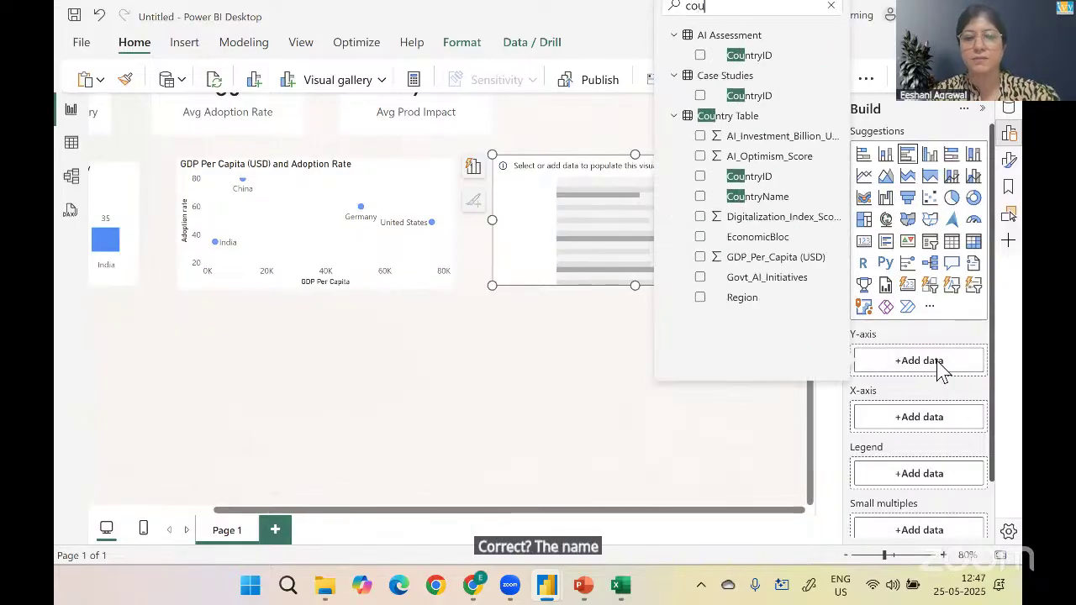
click(701, 197)
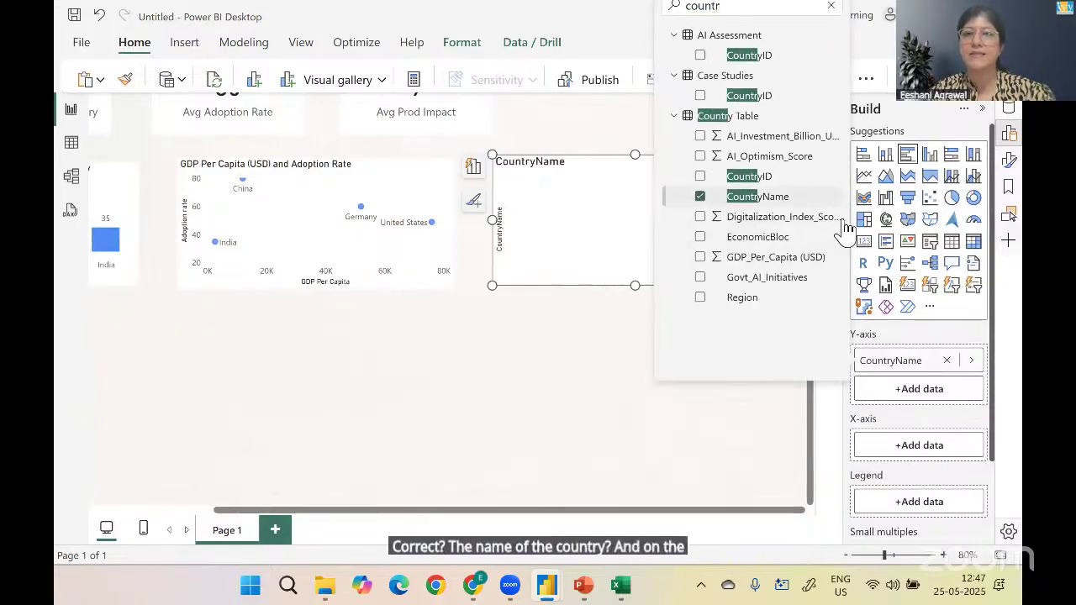
click(912, 450)
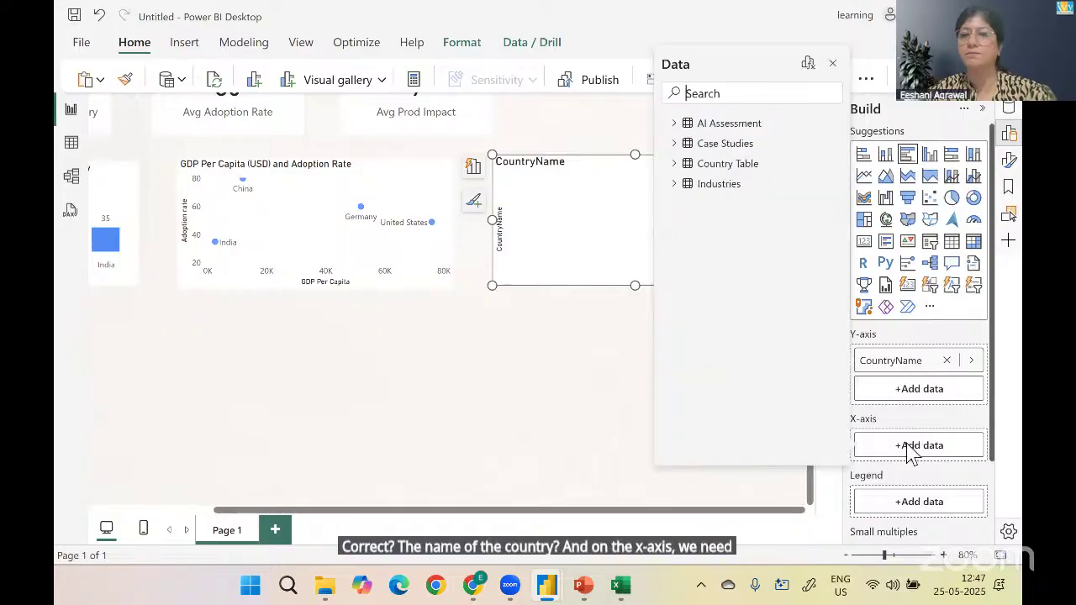
click(677, 166)
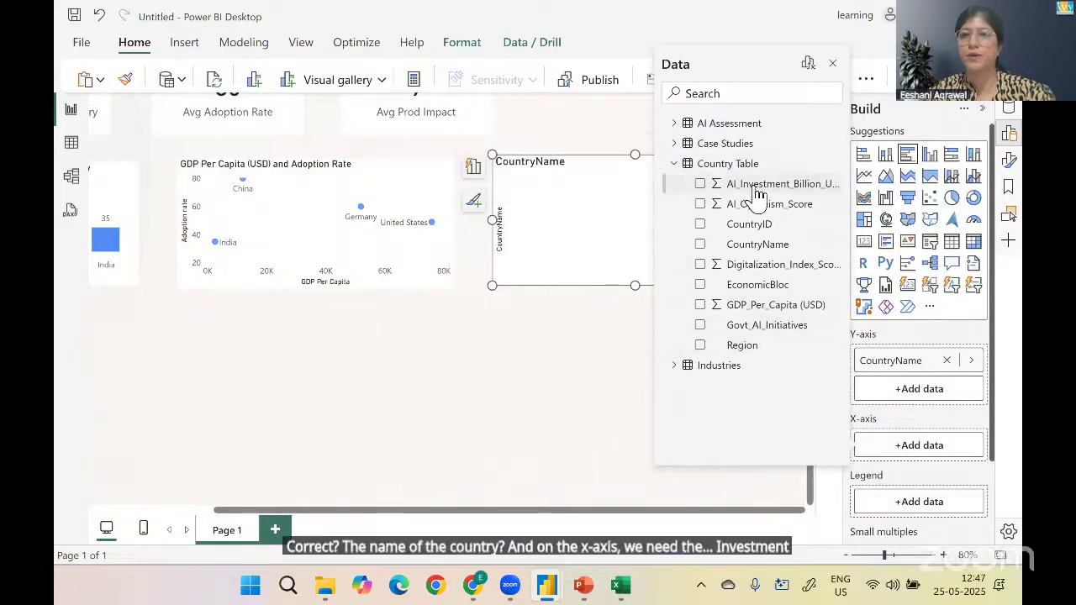
click(701, 184)
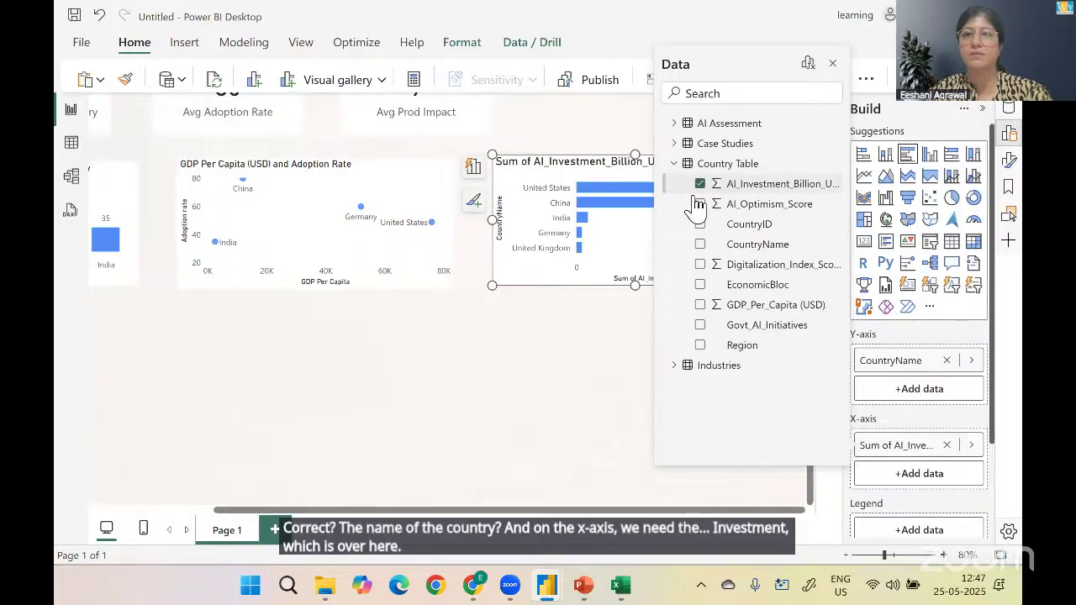
click(563, 429)
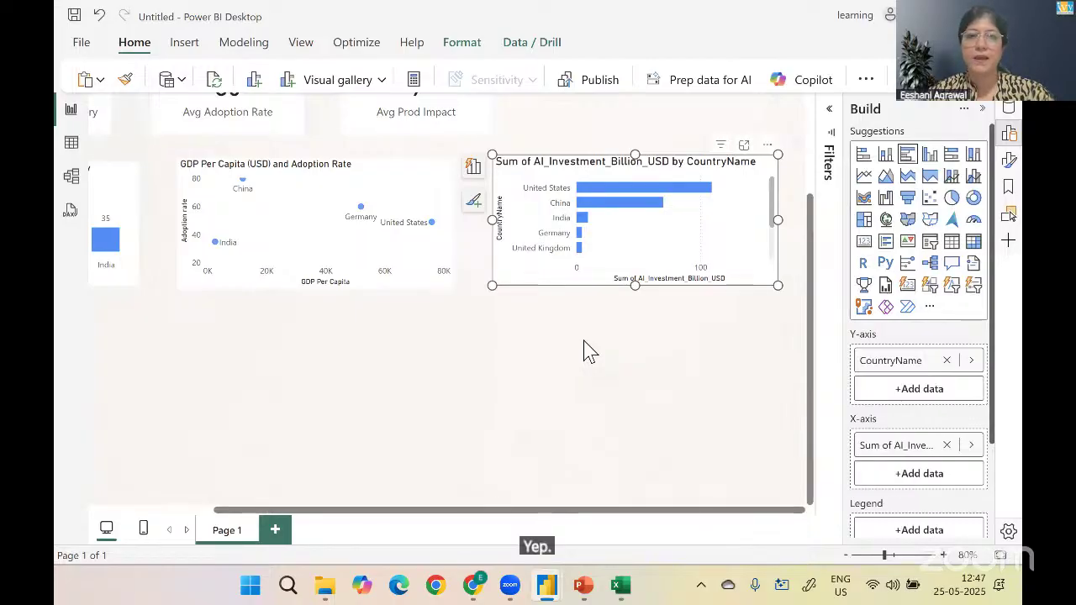
Switch to the Ivy-AI Tool Adoption report, review how its investment chart is broken down by region, and return to the untitled report
drag(496, 509, 356, 529)
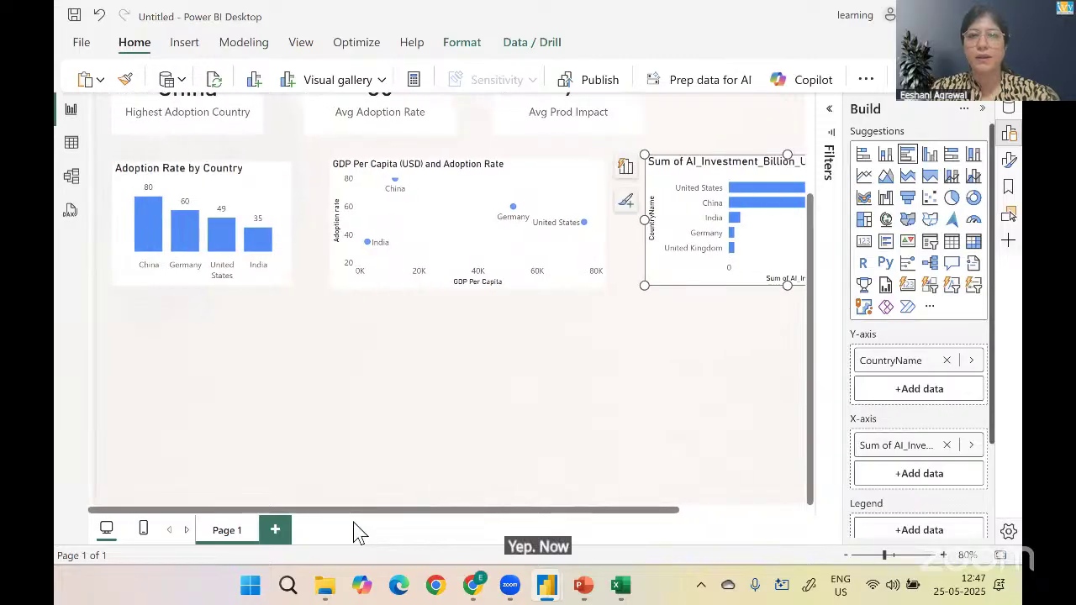
click(519, 366)
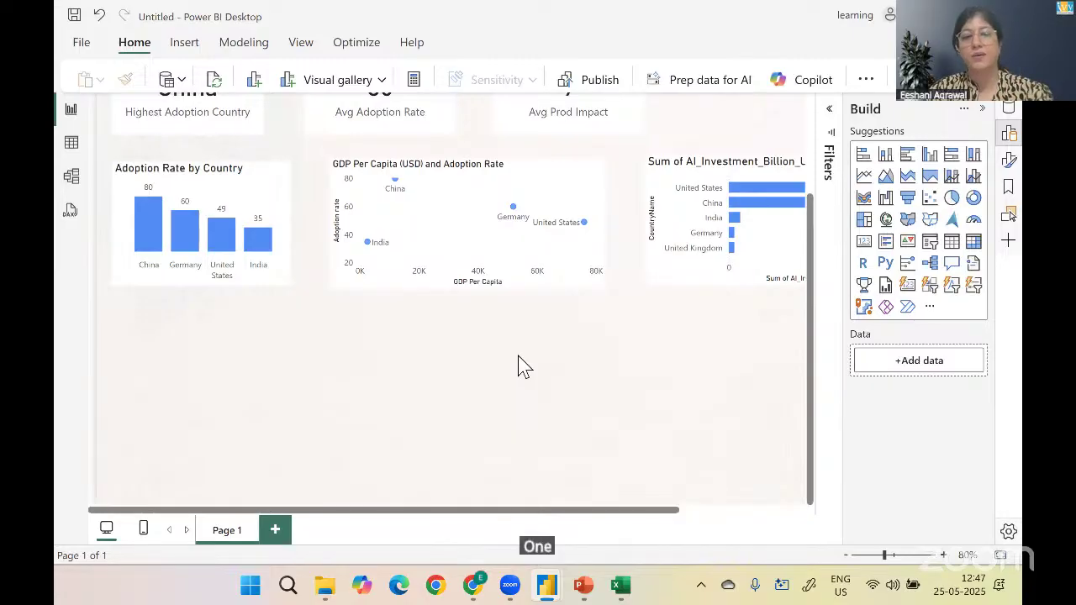
key(alt+Tab)
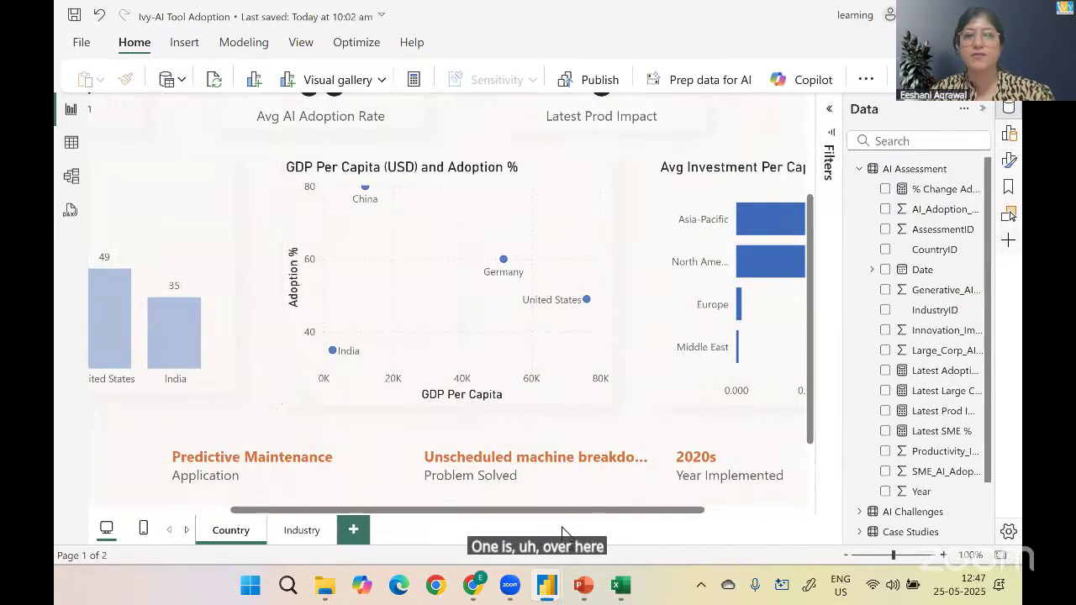
scroll(454, 521, left, 1)
scroll(454, 525, left, 5)
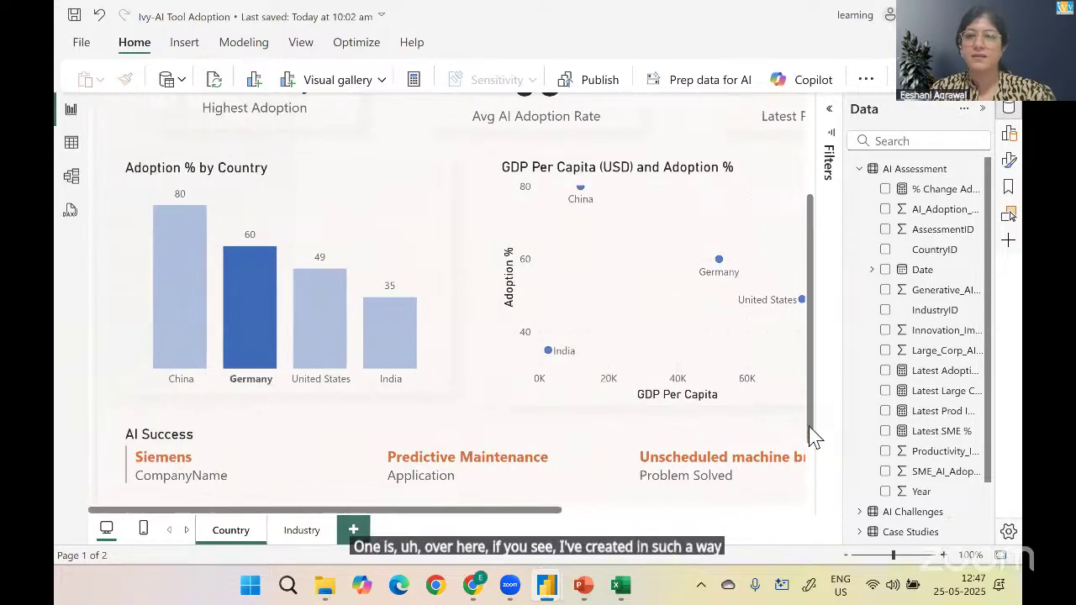
drag(811, 434, 798, 379)
drag(509, 514, 778, 508)
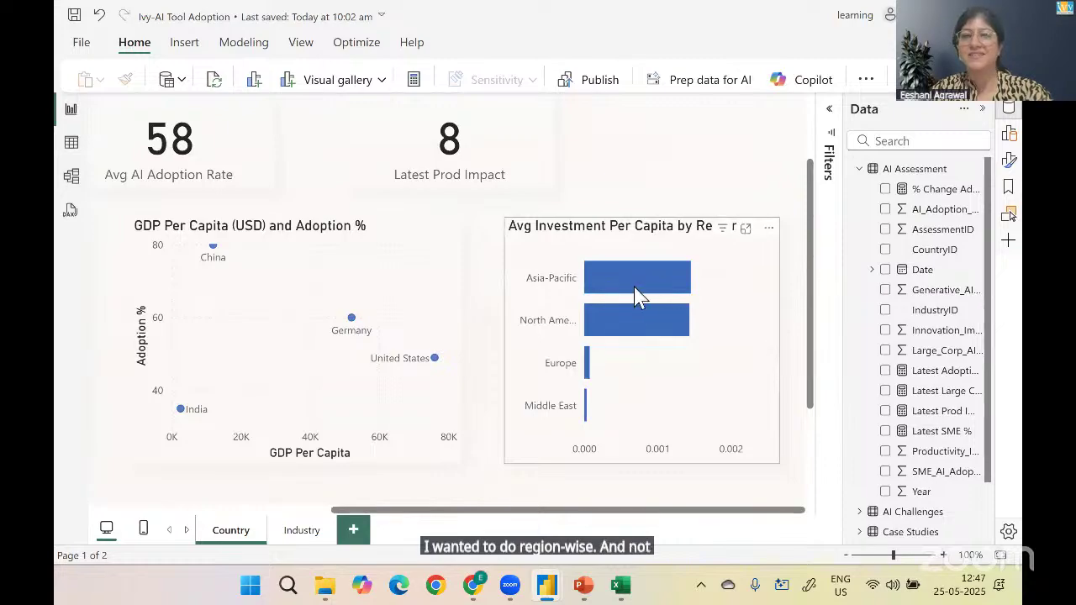
key(alt+Tab)
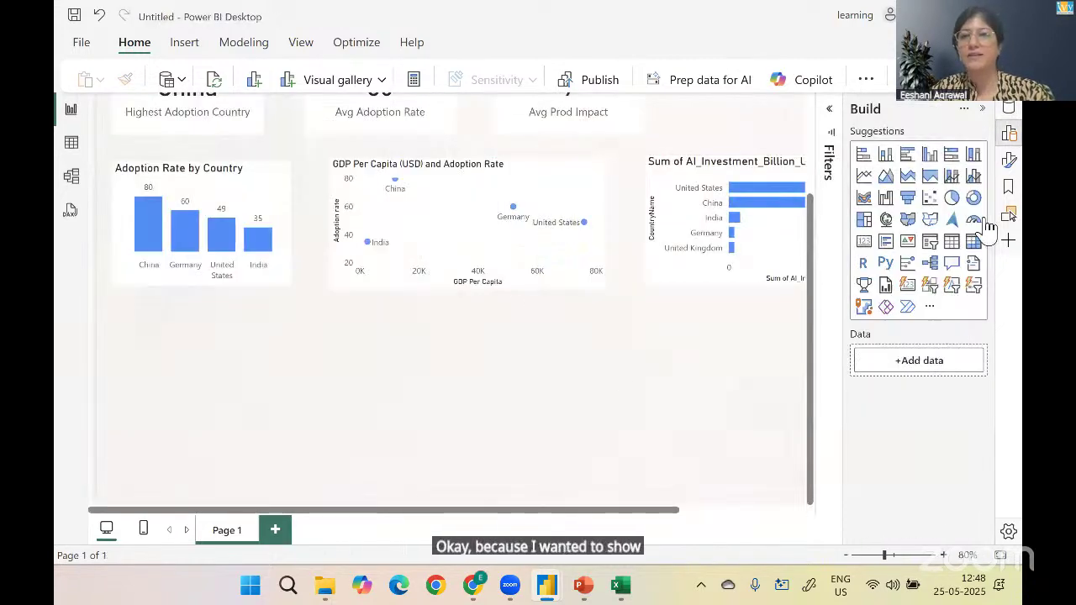
Create a new measure in the Country Table and name it Investment PEr GDP, with its formula starting on a new line
click(71, 141)
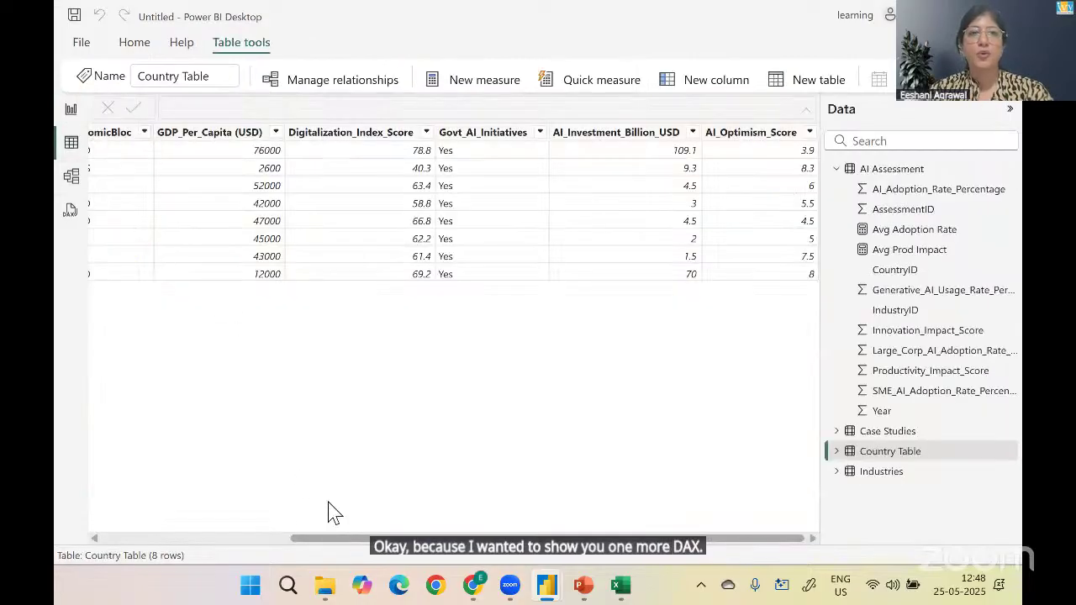
drag(337, 540, 67, 542)
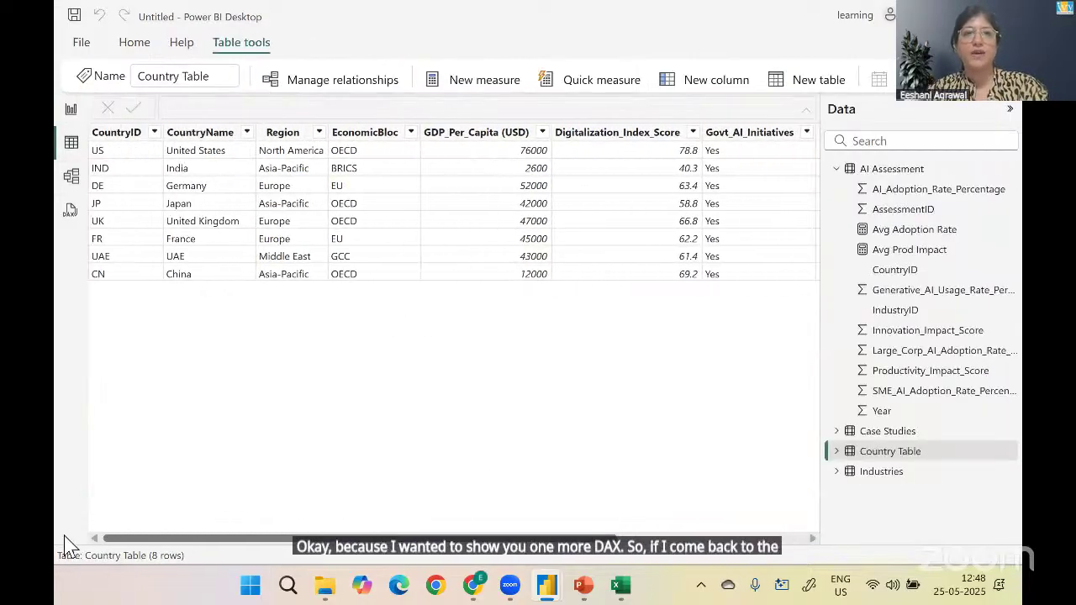
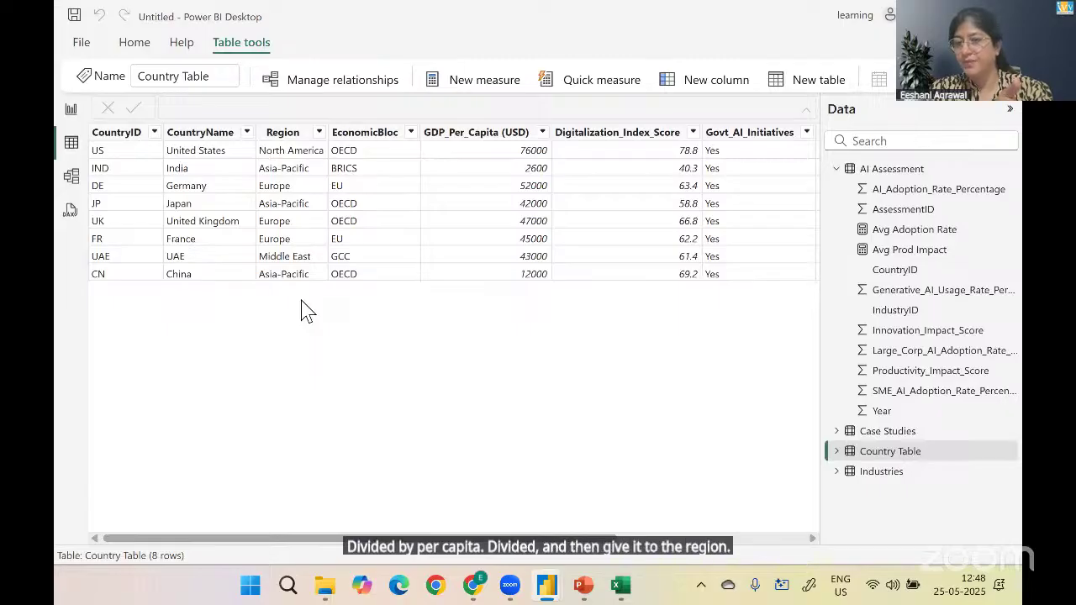
right_click(888, 455)
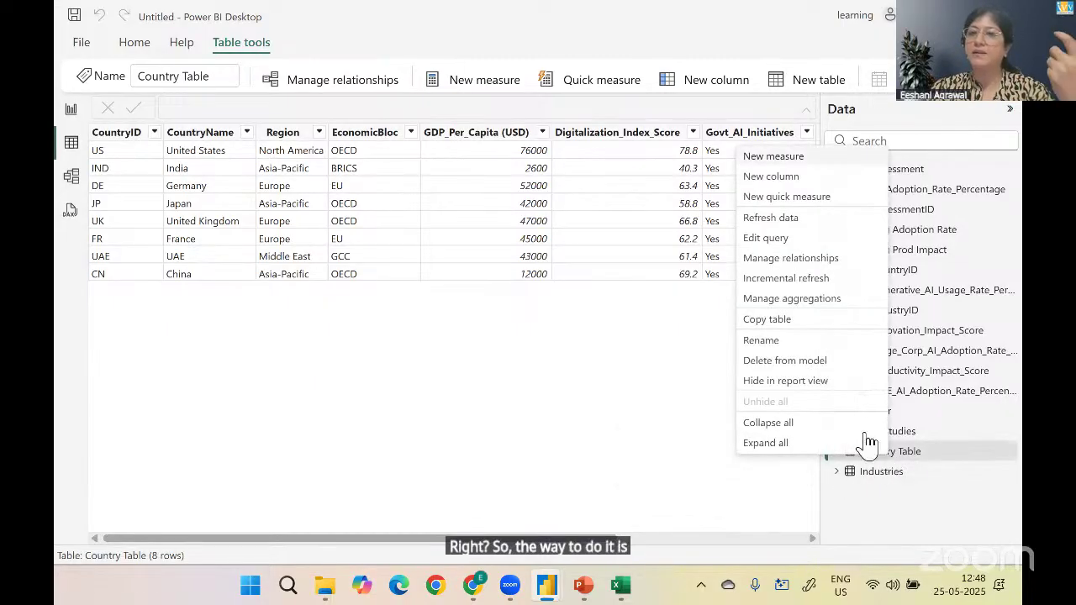
click(806, 166)
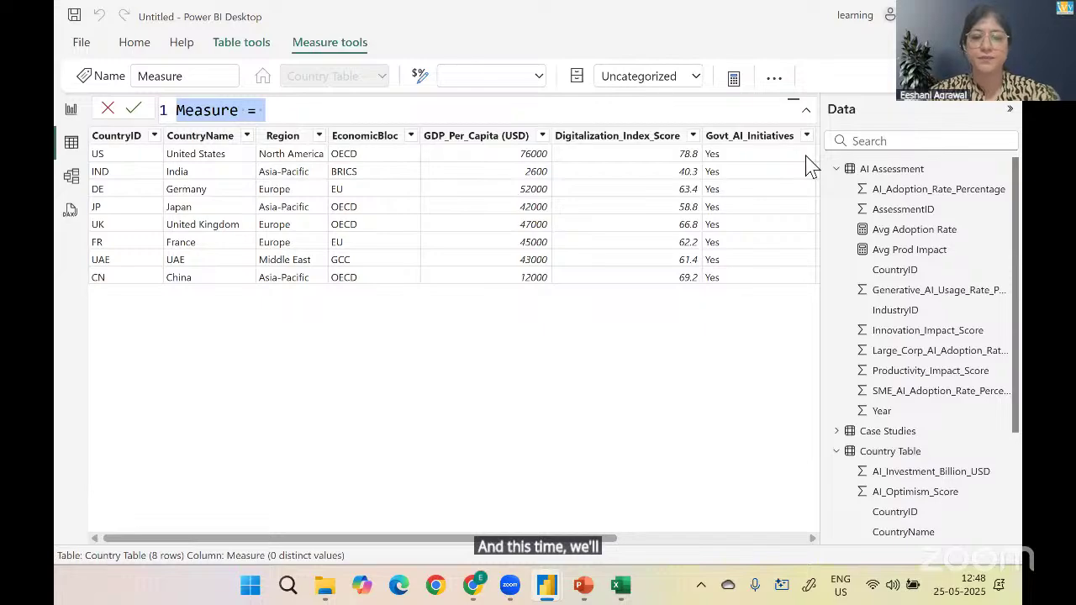
text(Investment P)
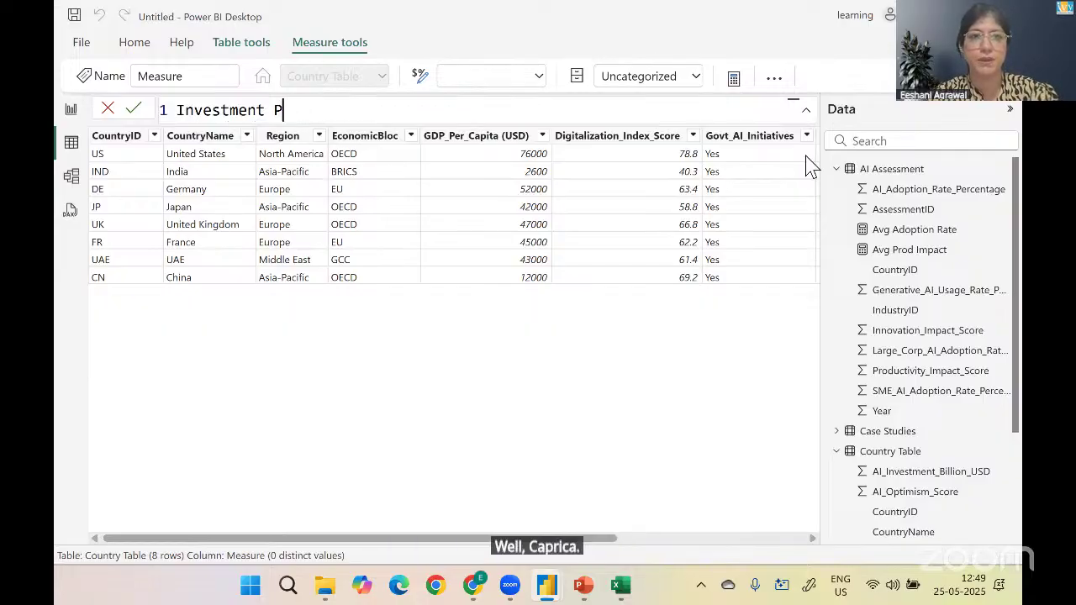
key(BackSpace)
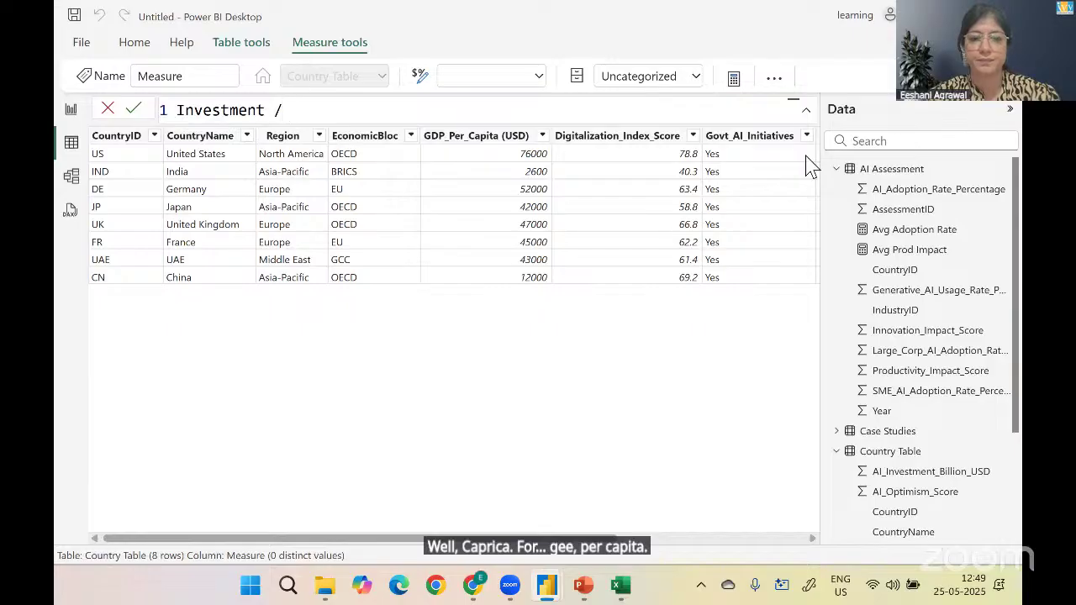
text(PEr GDP=)
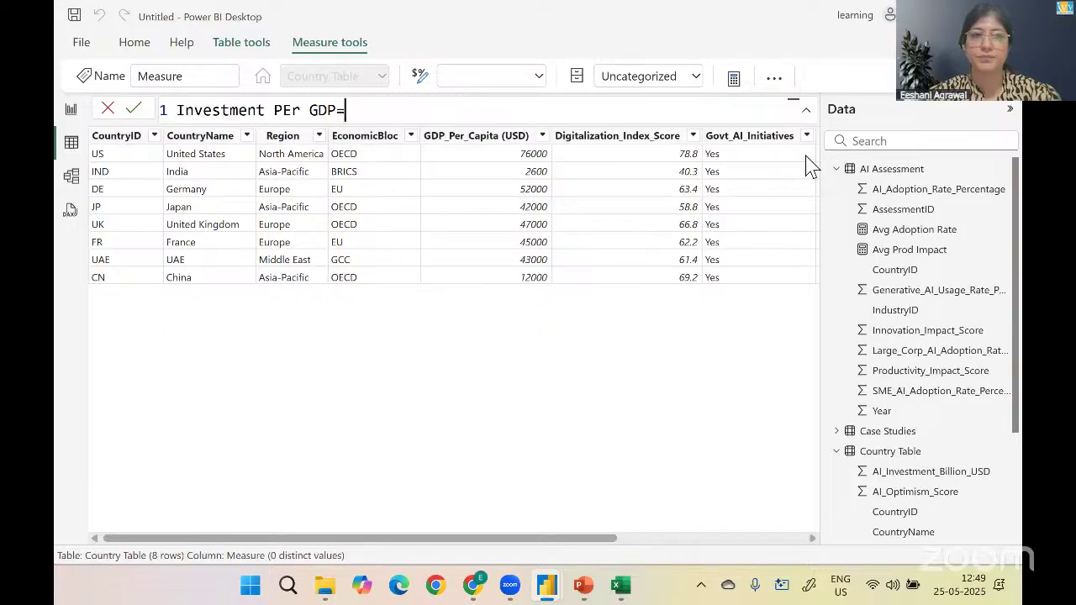
key(shift+Return)
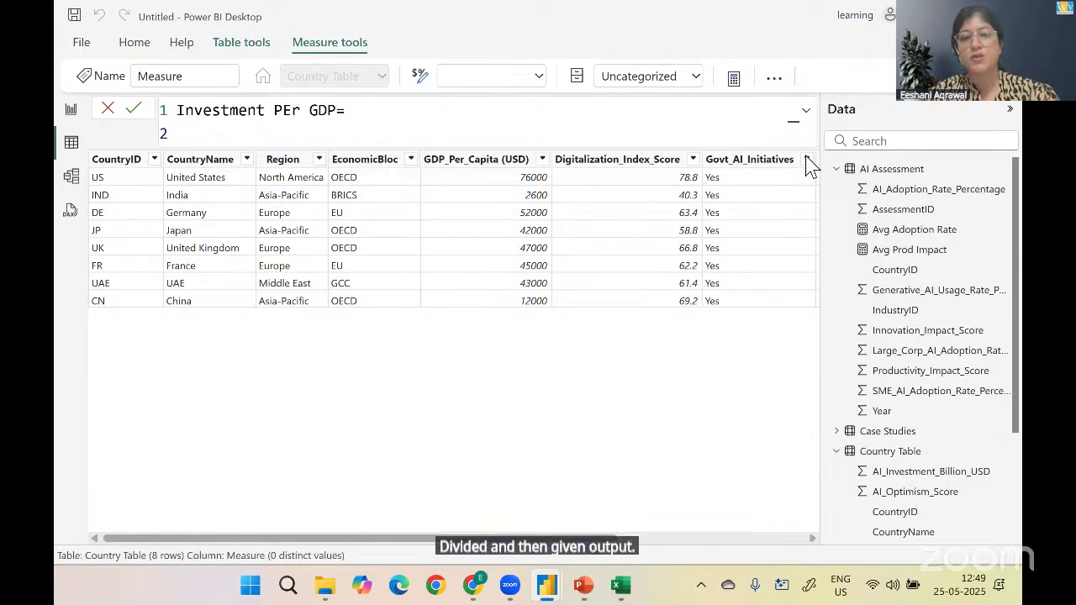
Begin the measure's formula with DIVIDE, using SUM('Country Table'[AI_Investment_Billion_USD]) as the numerator on its own line
text(div)
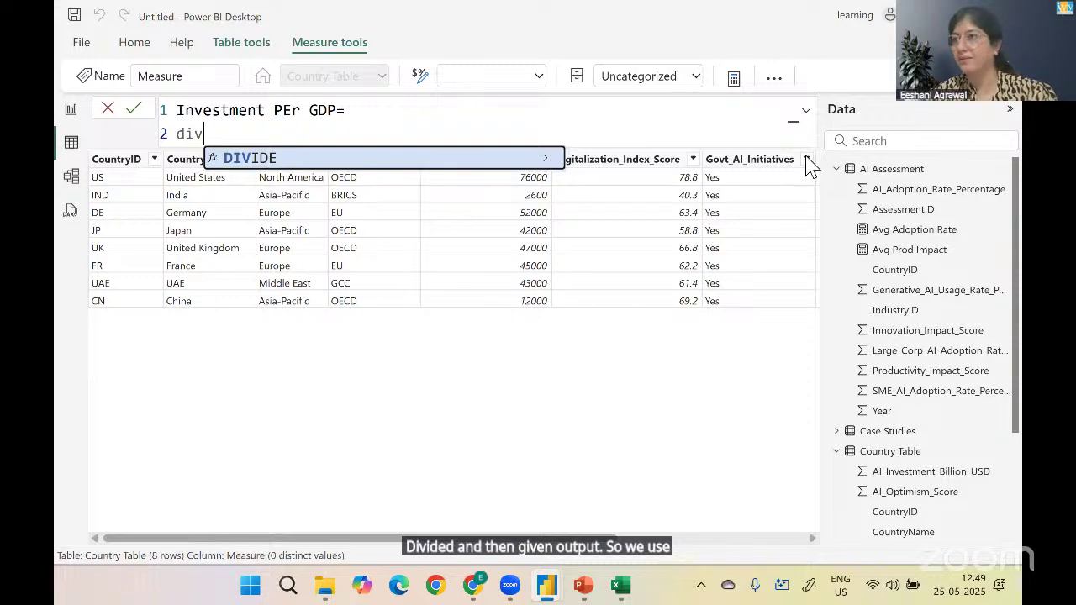
key(Tab)
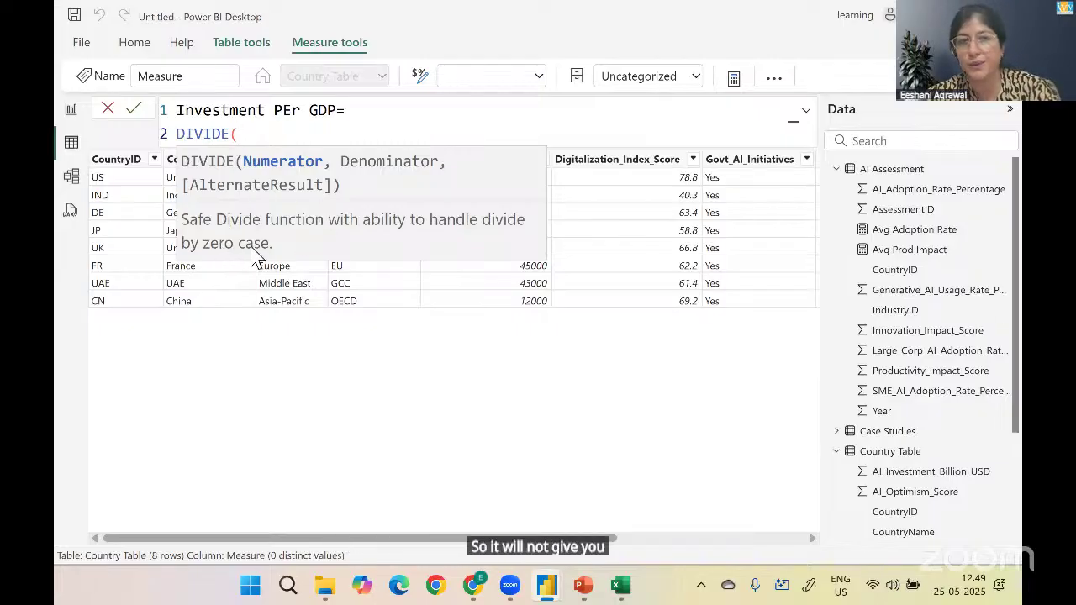
key(shift+Return)
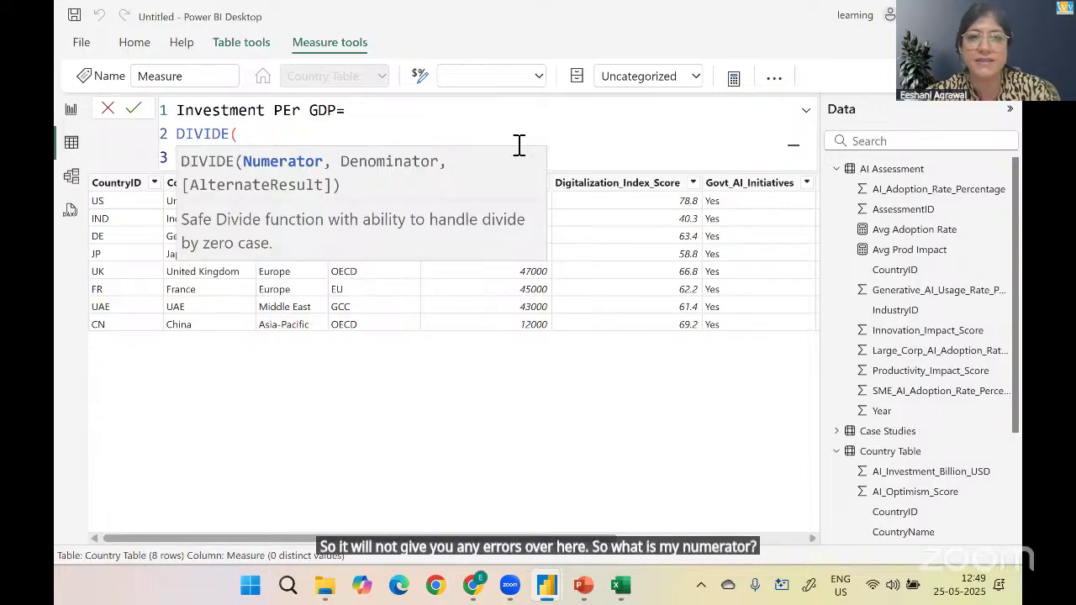
click(337, 134)
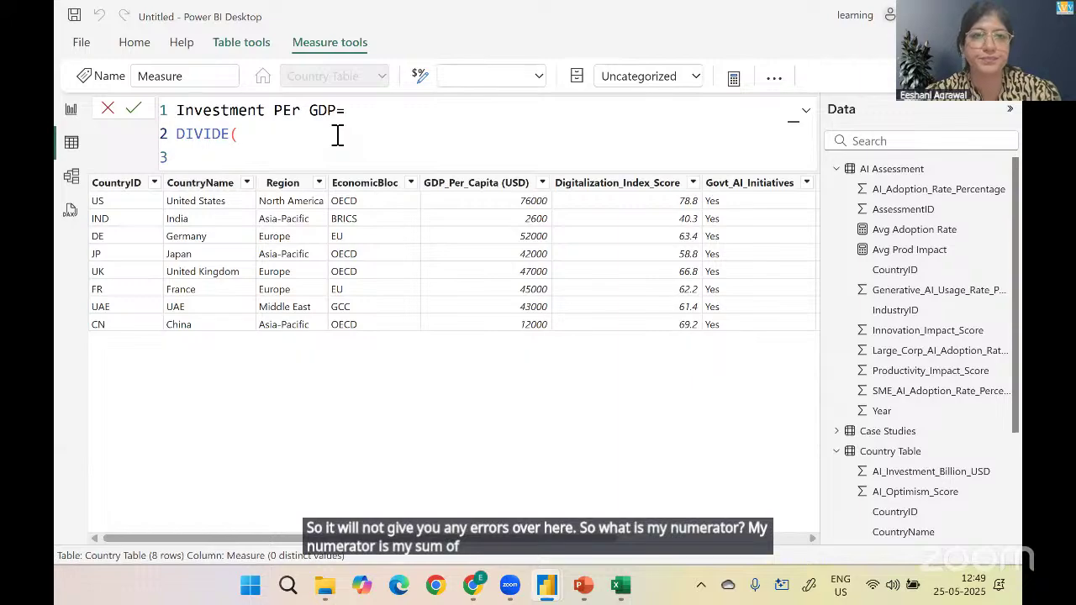
text(sum()
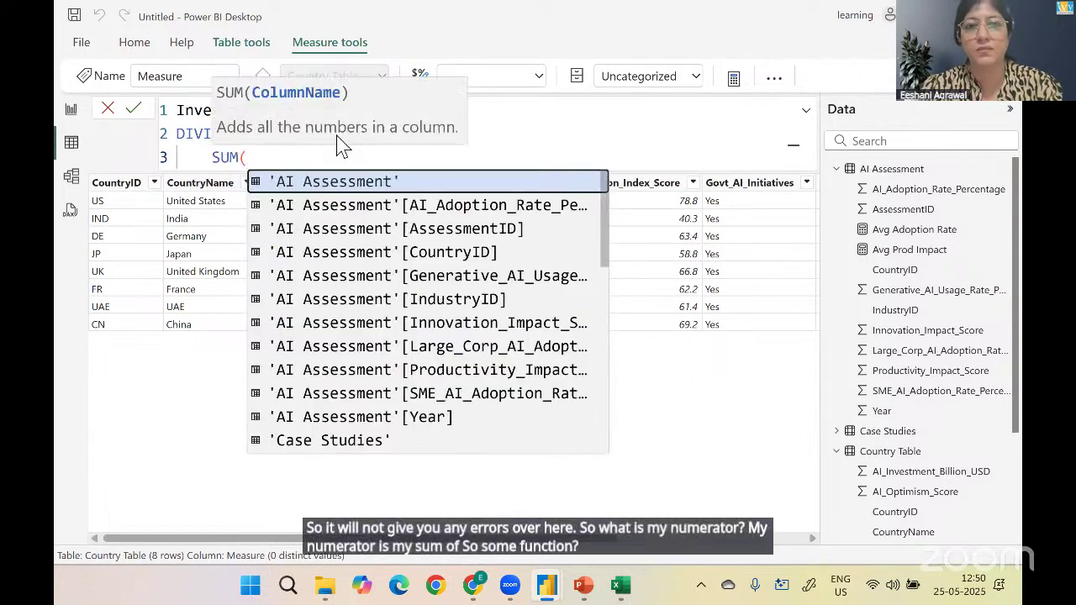
key(Down)
key(Down)
key(Down)
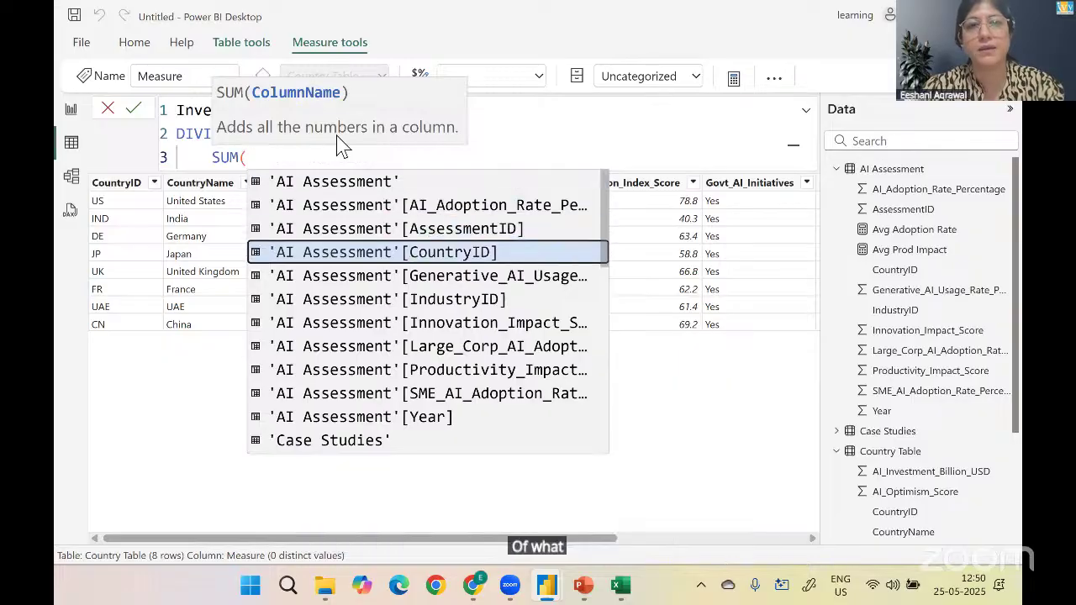
key(Down)
key(Down)
key(Down)
key(Down)
key(Down)
key(Down)
key(Down)
key(Down)
key(Down)
key(Down)
key(Down)
key(Down)
key(Down)
key(Down)
key(Down)
key(Down)
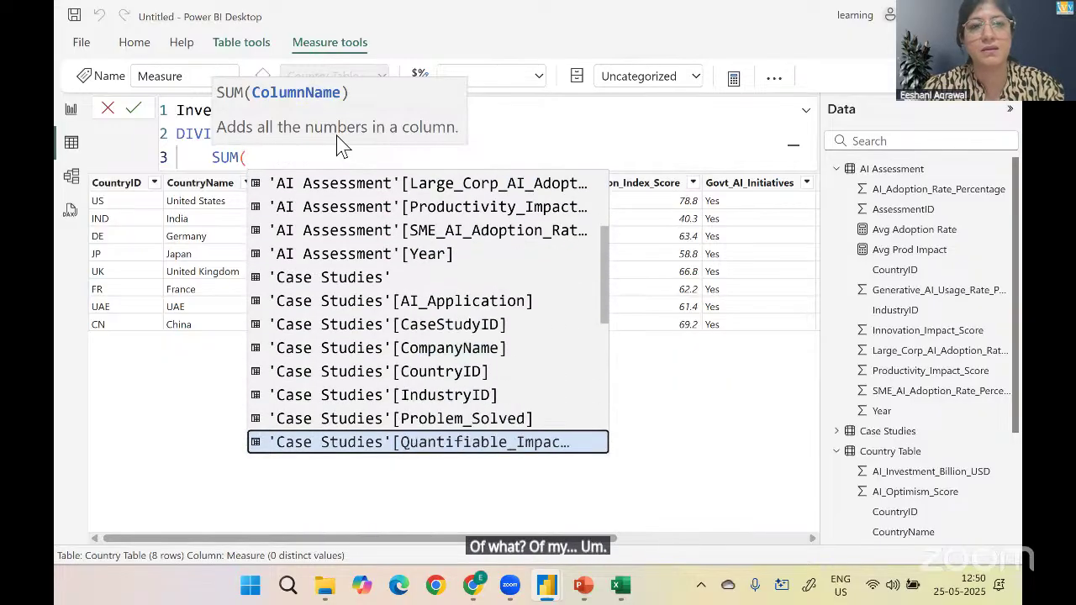
key(Down)
key(Down)
key(Down)
key(Down)
key(Down)
key(Down)
key(Down)
key(Down)
key(Down)
key(Down)
key(Down)
key(Down)
key(Down)
key(Up)
key(Up)
key(Up)
key(Up)
key(Up)
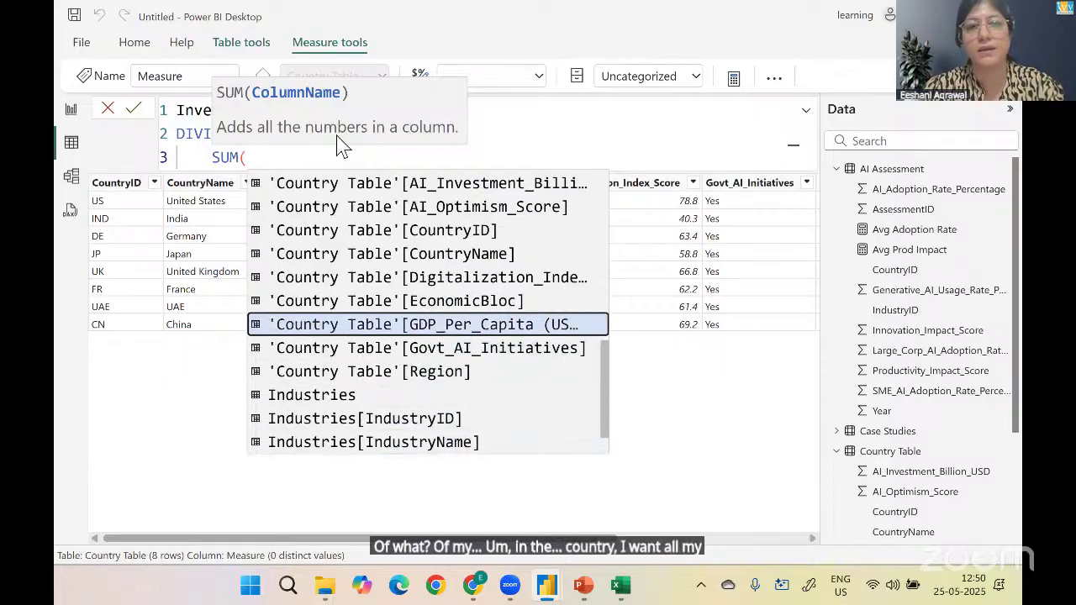
key(Up)
key(Up)
key(Up)
key(Up)
key(Up)
key(Up)
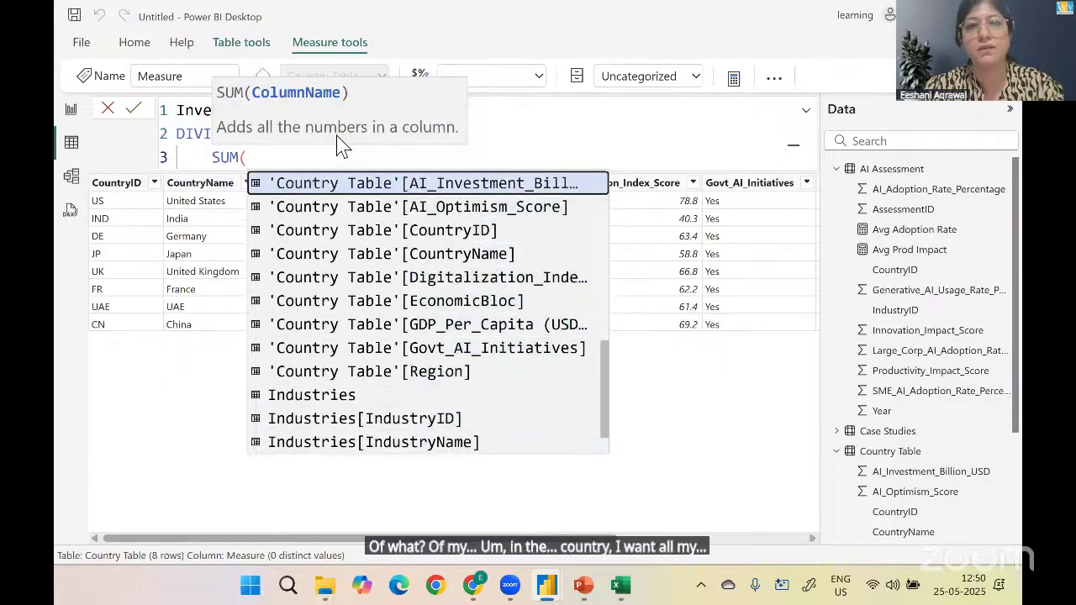
key(Tab)
text(),)
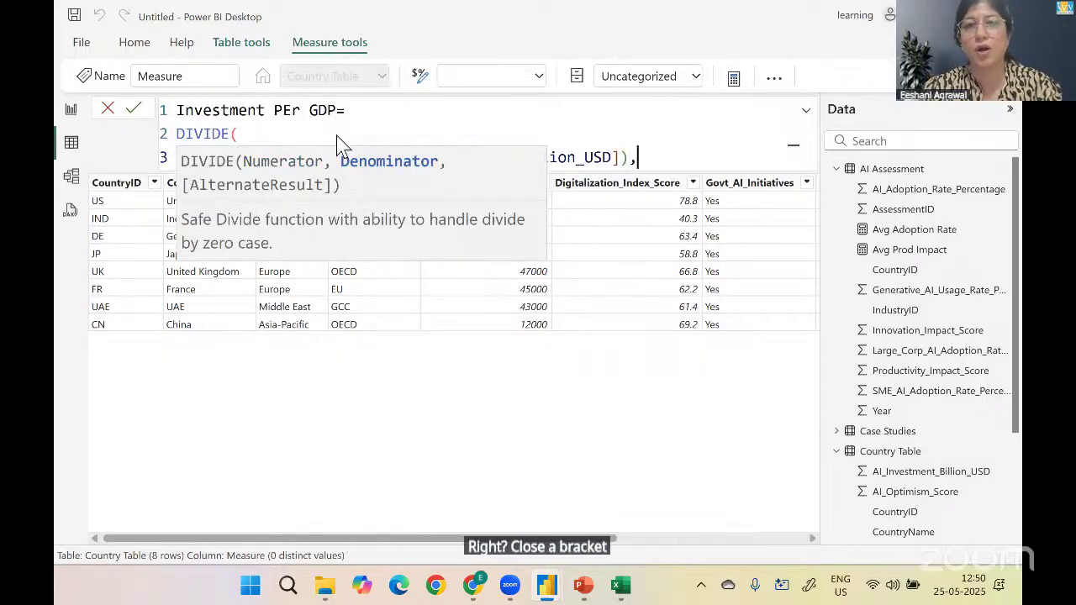
key(shift+Return)
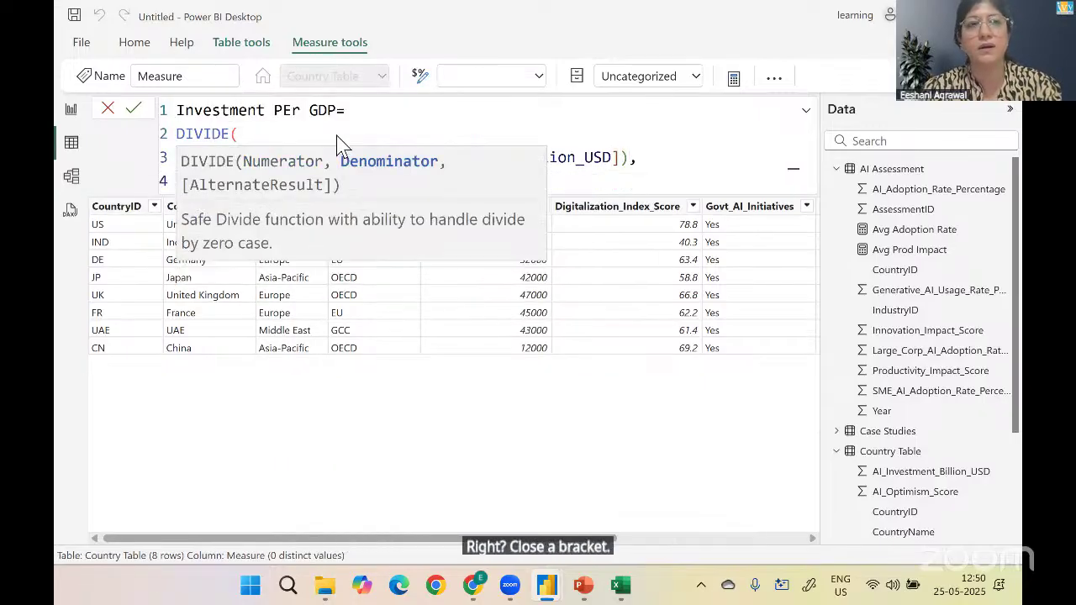
Enter SUM('Country Table'[GDP_Per_Capita (USD)]) as the denominator, close the DIVIDE function and commit the measure
text(SUM()
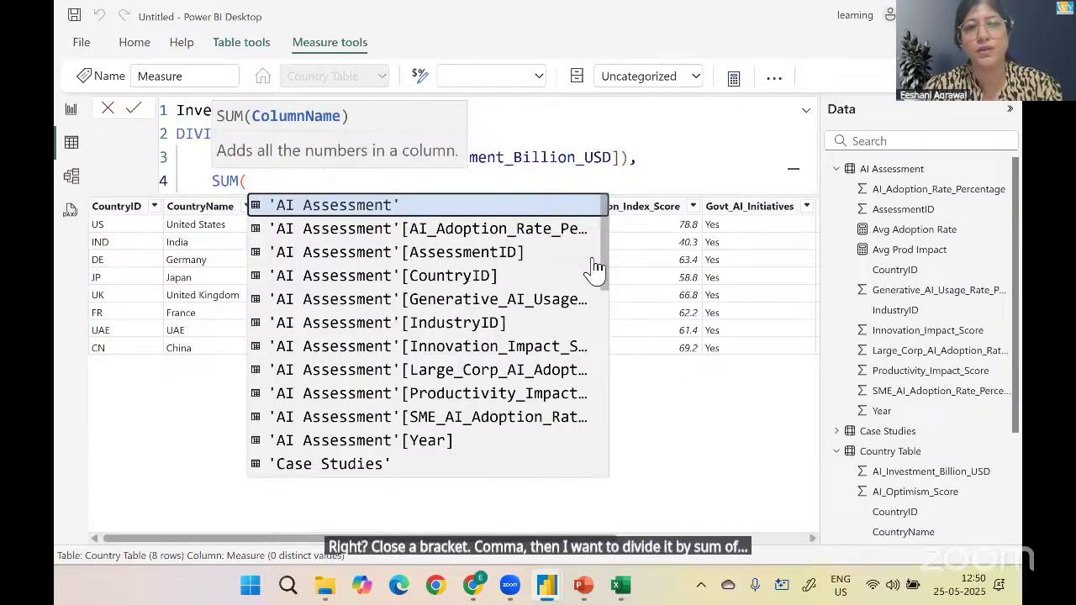
drag(609, 267, 597, 427)
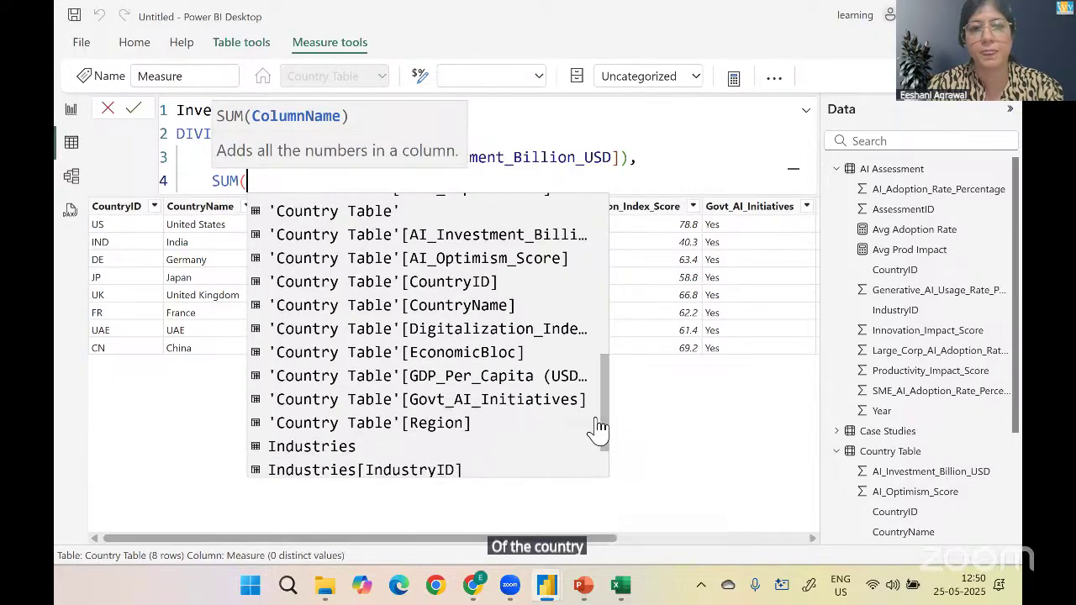
click(509, 376)
text())
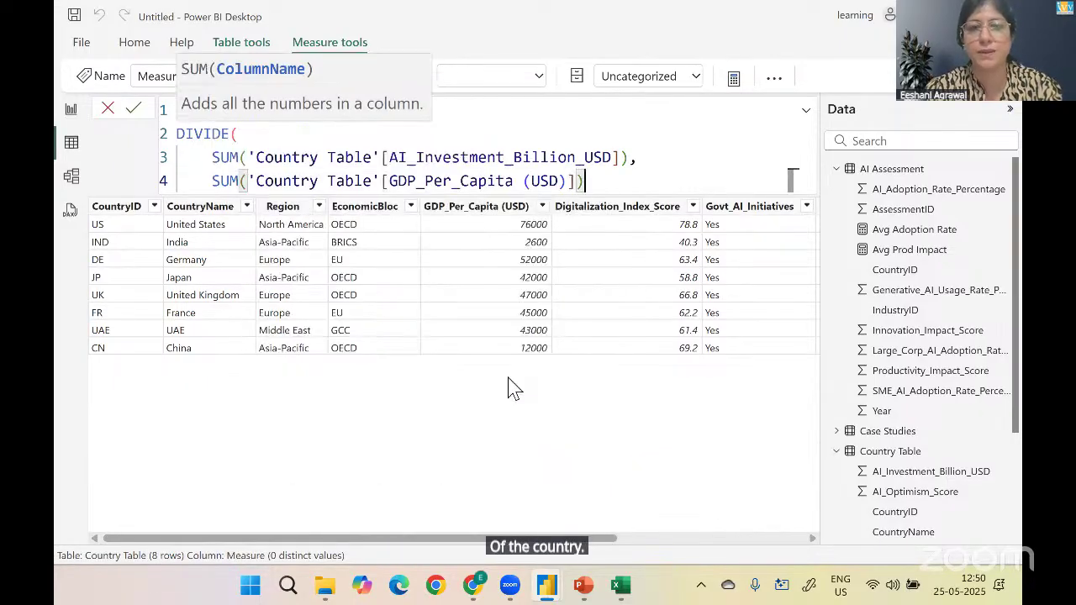
key(Return)
text())
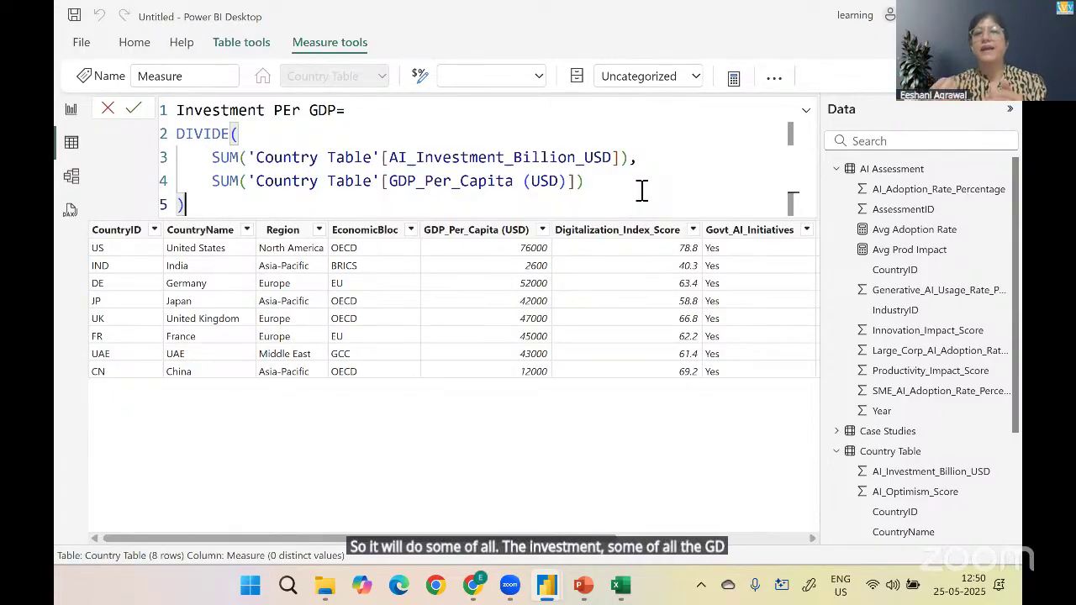
key(Return)
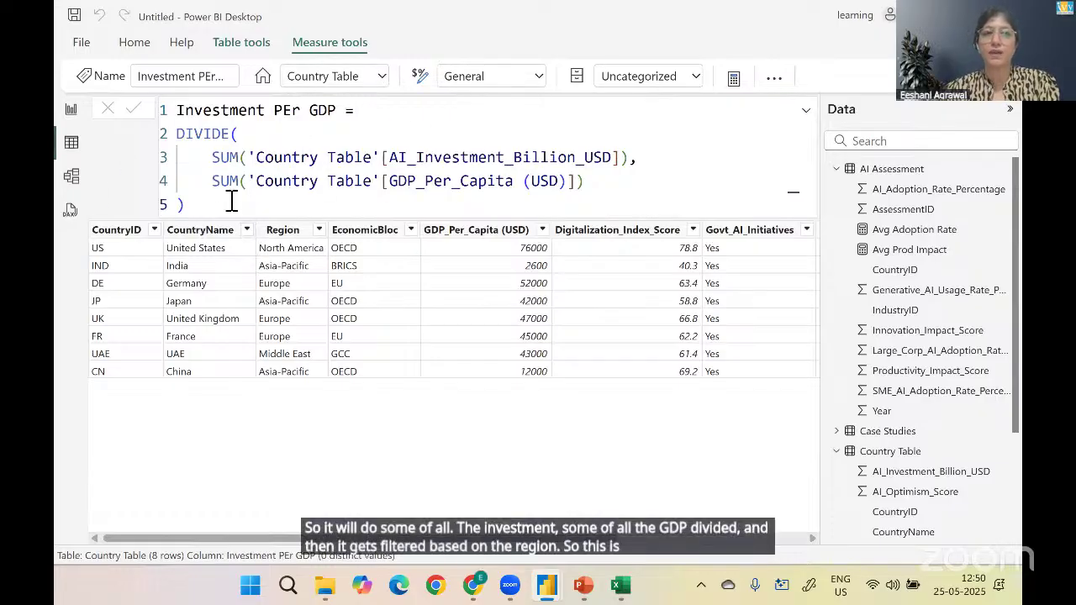
Return to the report page and replace CountryName with Region on the investment bar chart's Y-axis
click(70, 109)
click(696, 281)
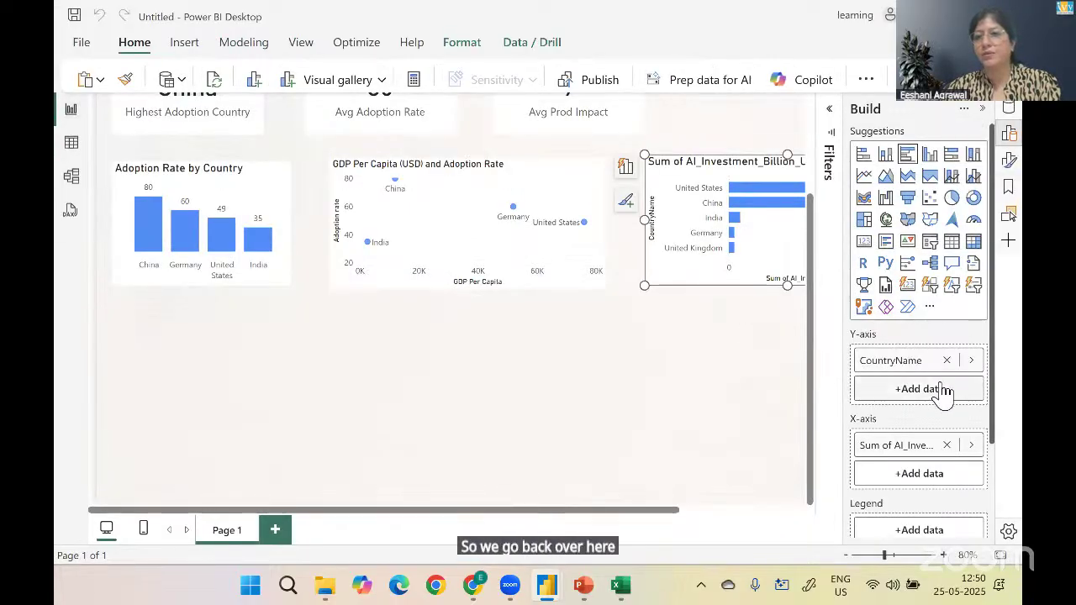
click(946, 360)
click(883, 368)
text(region)
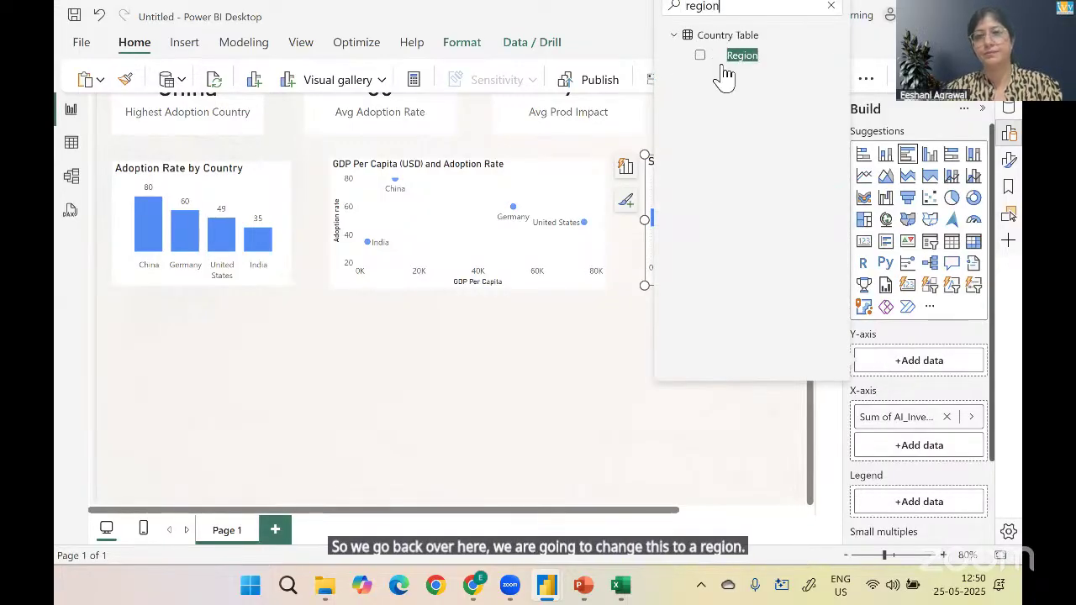
click(700, 56)
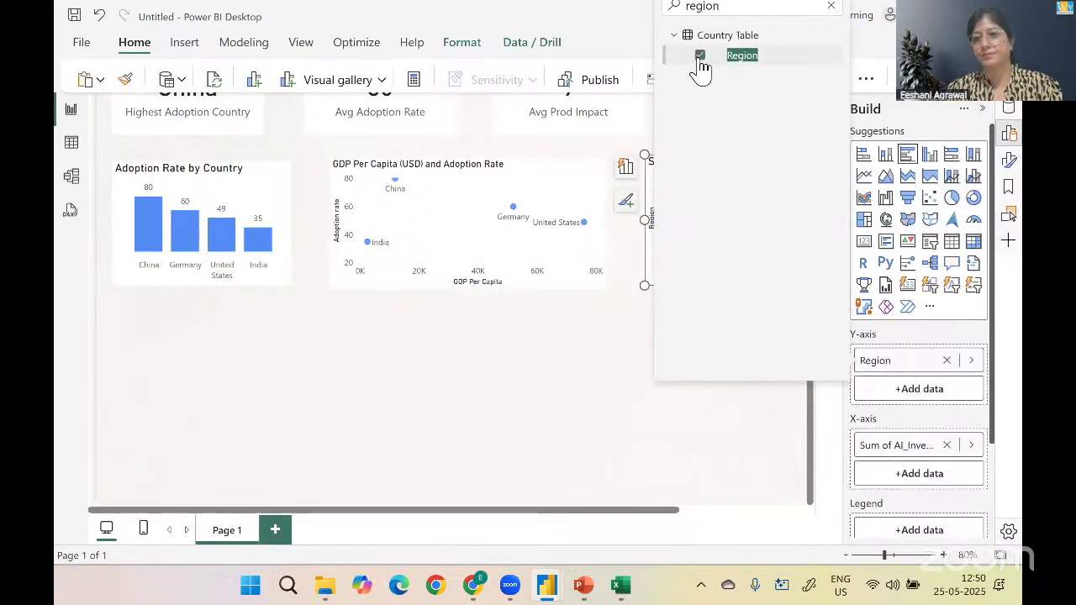
click(528, 514)
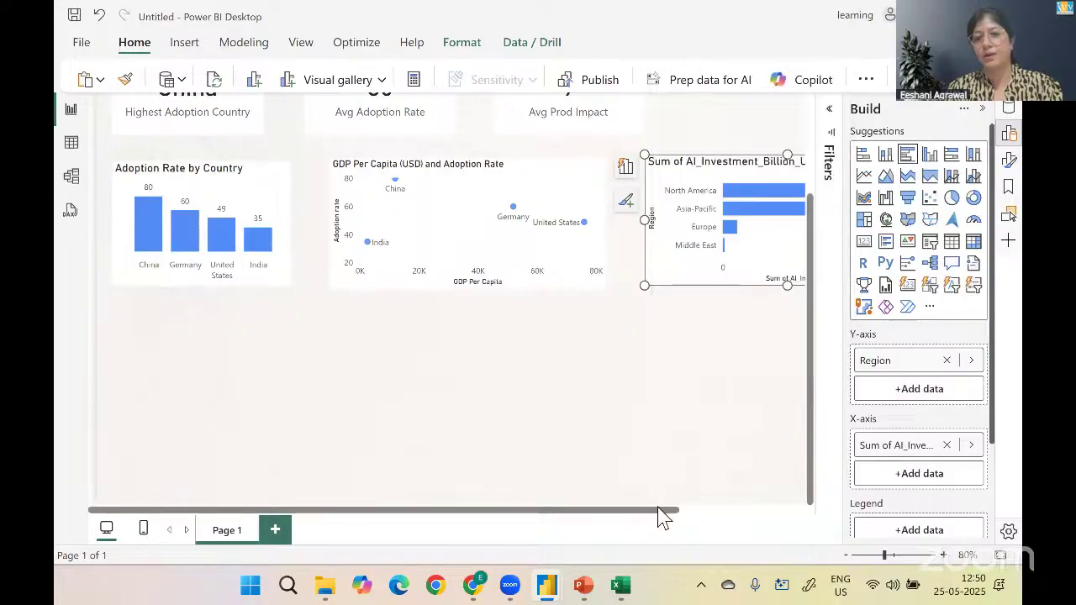
Replace AI_Investment_Billion_USD on the bar chart's X-axis with the Investment PEr GDP measure
drag(664, 514, 759, 509)
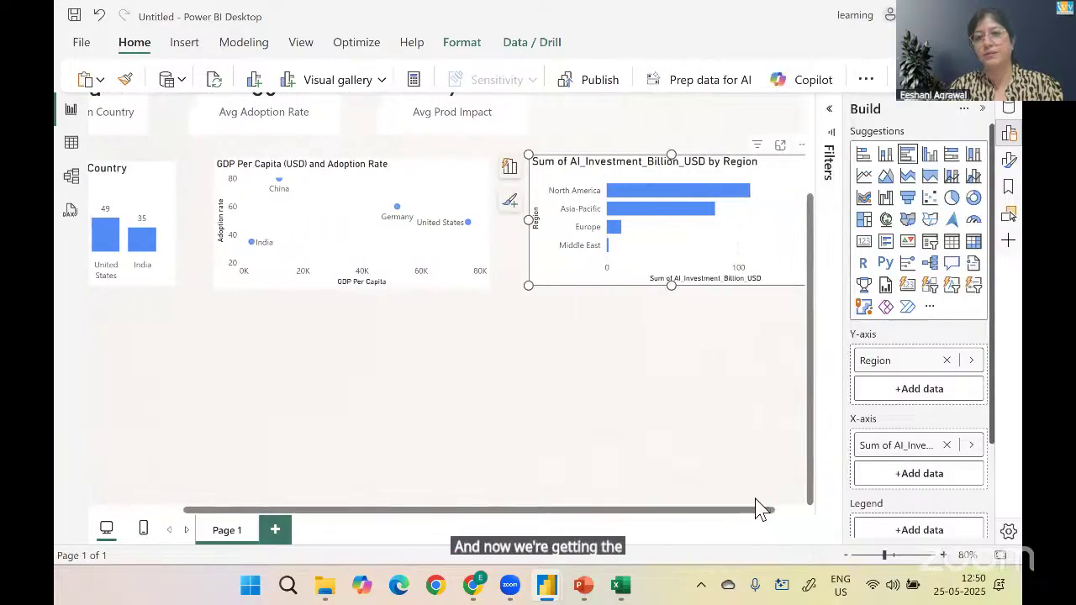
click(947, 445)
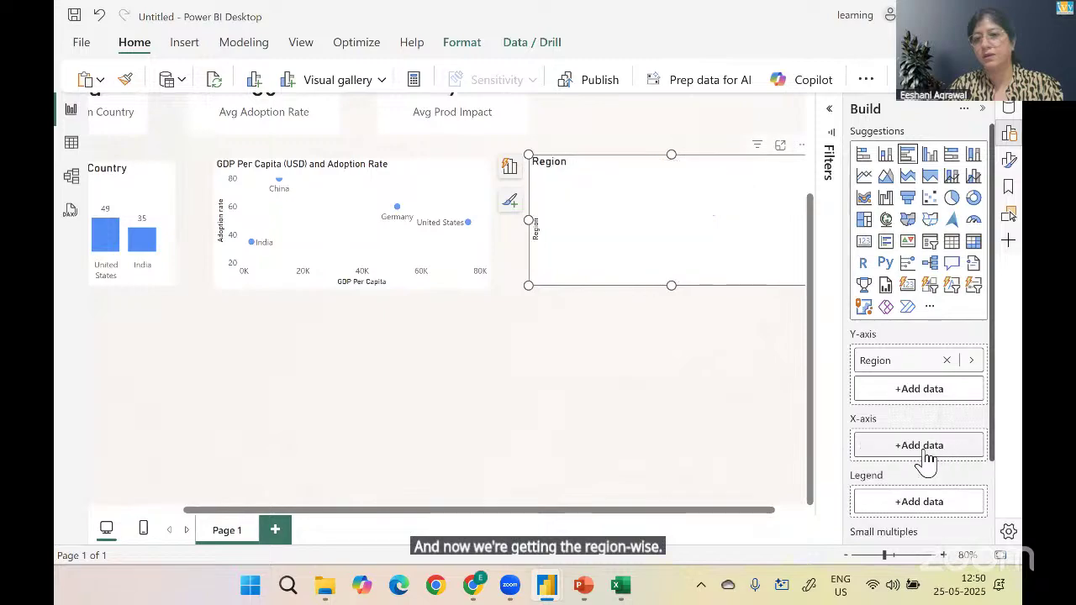
click(920, 449)
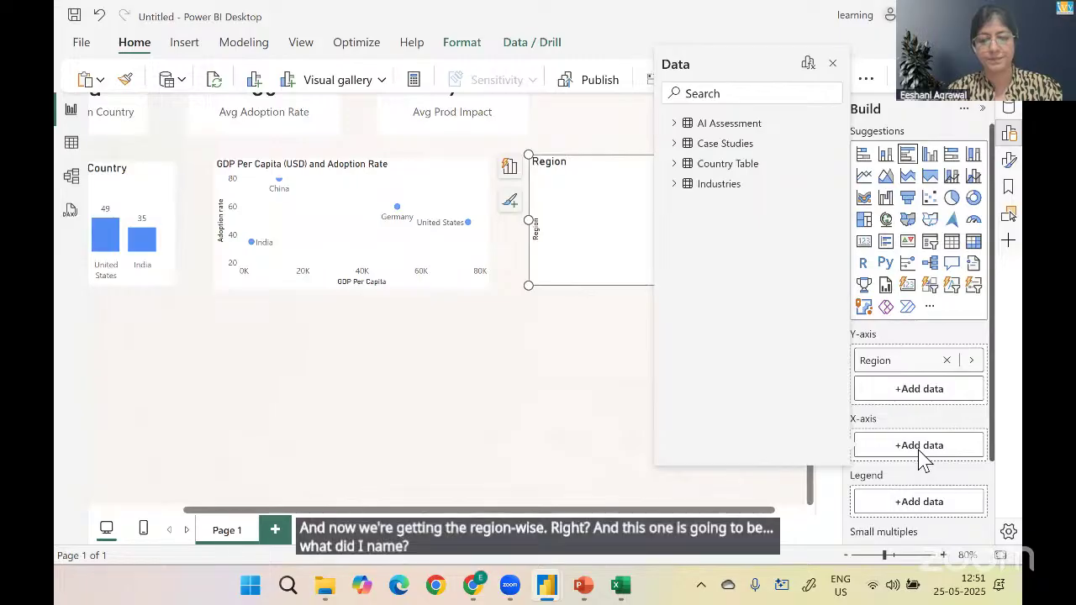
text(in)
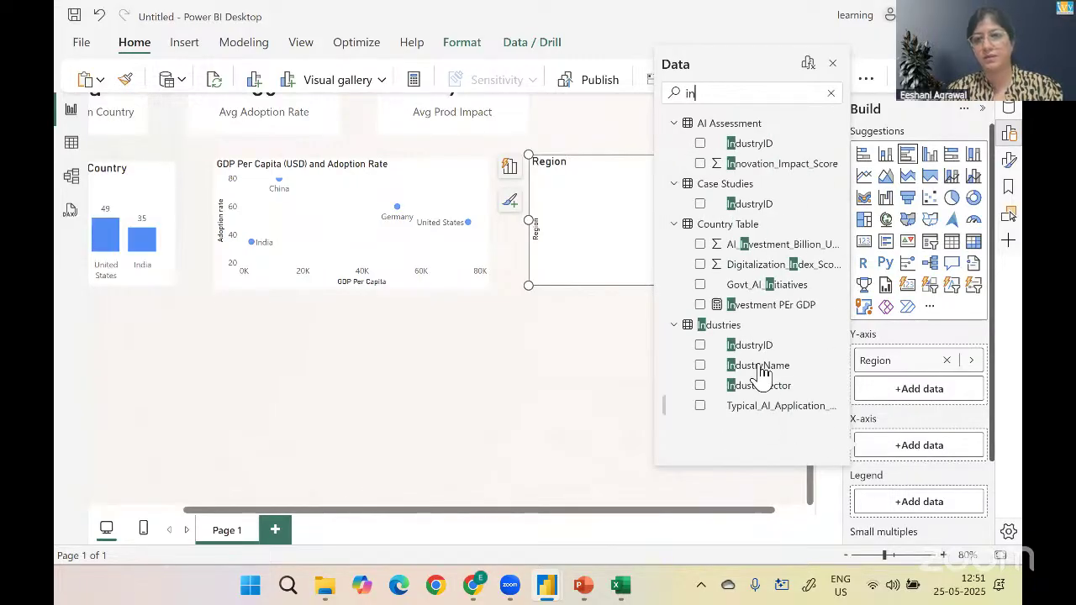
click(701, 304)
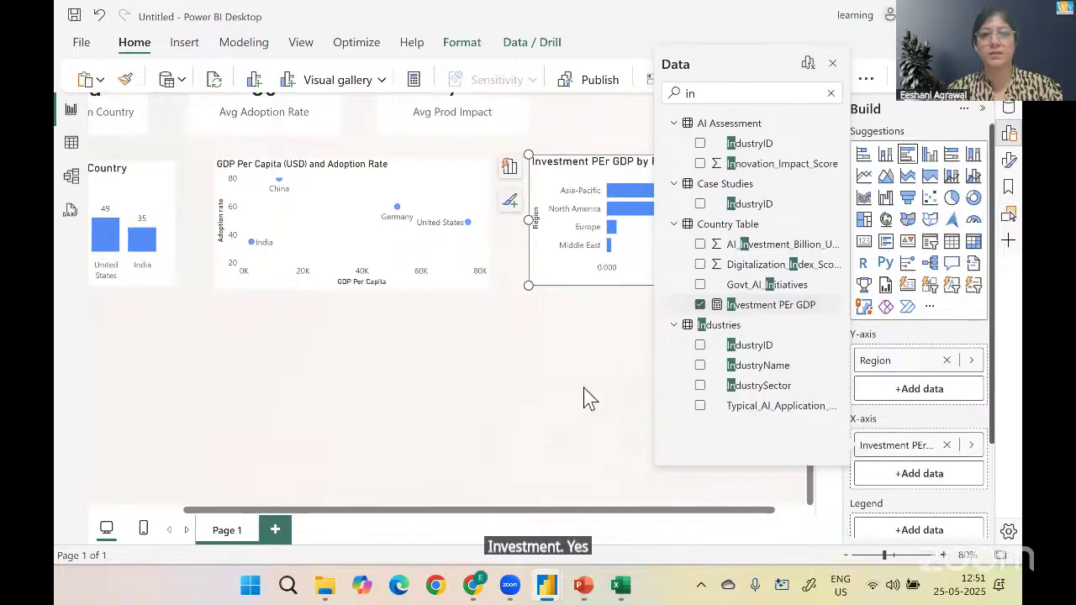
click(582, 390)
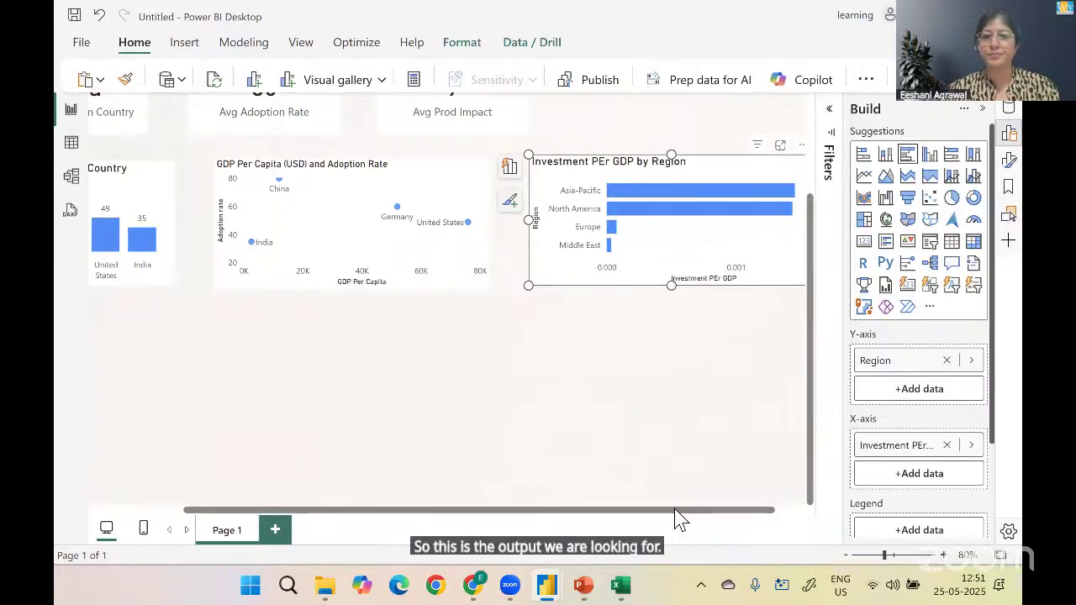
Switch to the Ivy-AI Tool Adoption report and zoom the Country page out to 60% to view the whole reference dashboard
drag(679, 512, 403, 532)
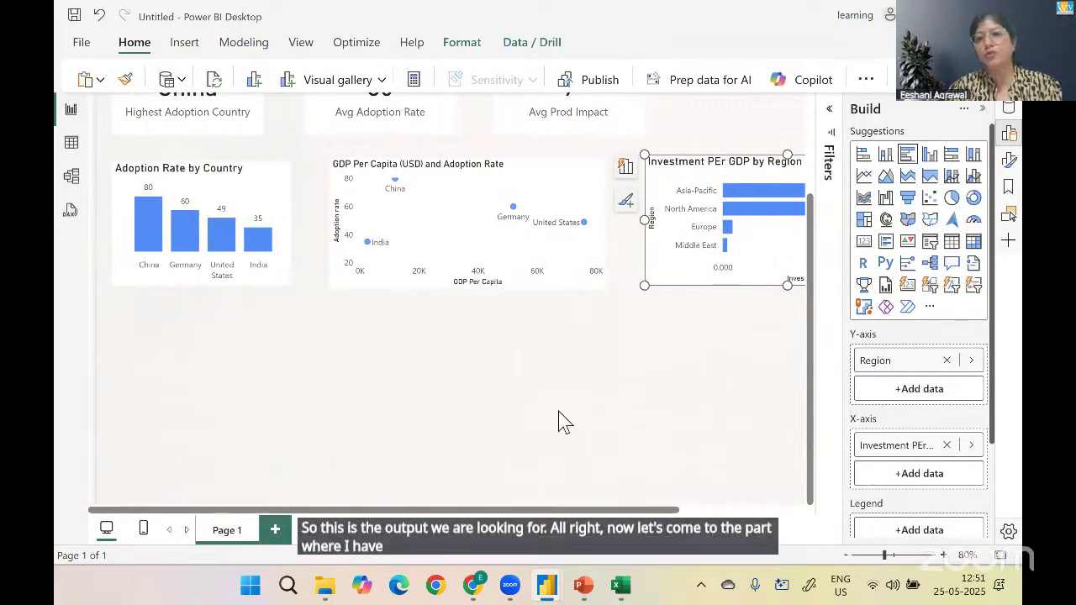
click(559, 423)
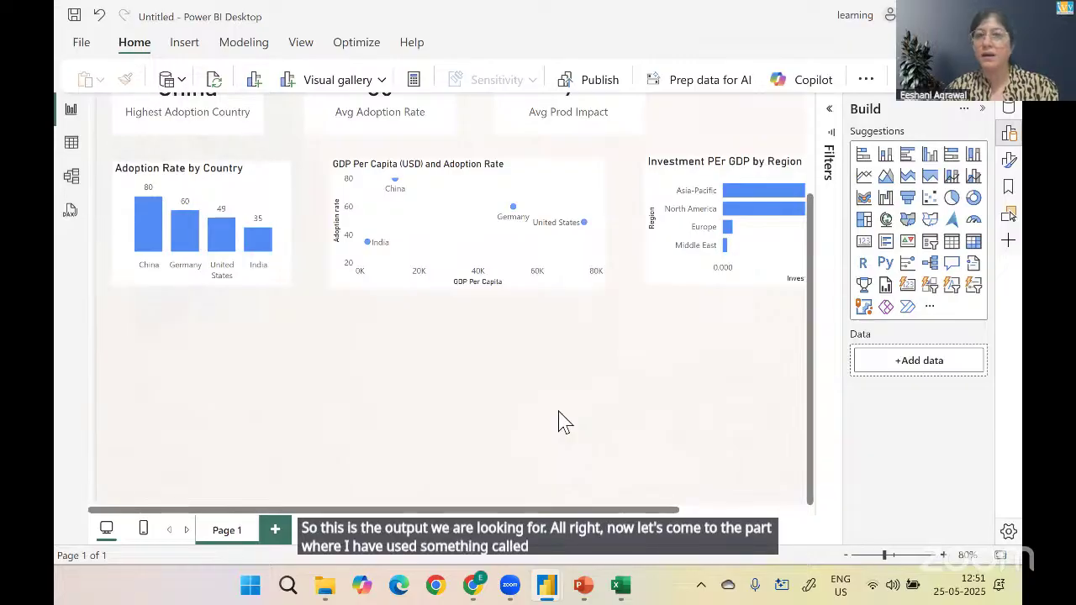
key(alt+Tab)
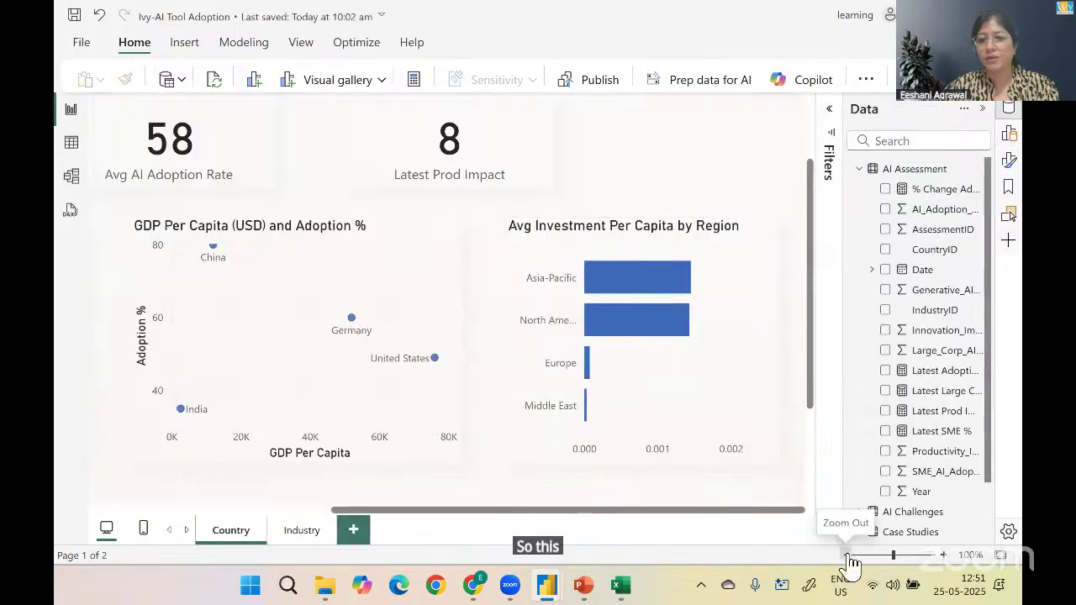
click(845, 555)
click(846, 555)
click(846, 555)
click(846, 555)
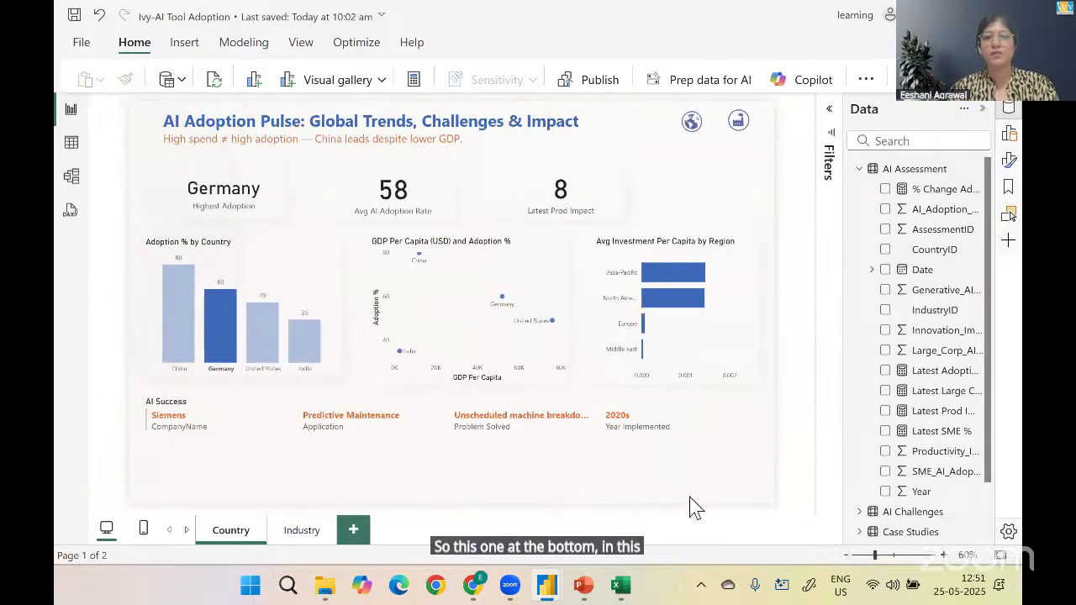
click(1011, 137)
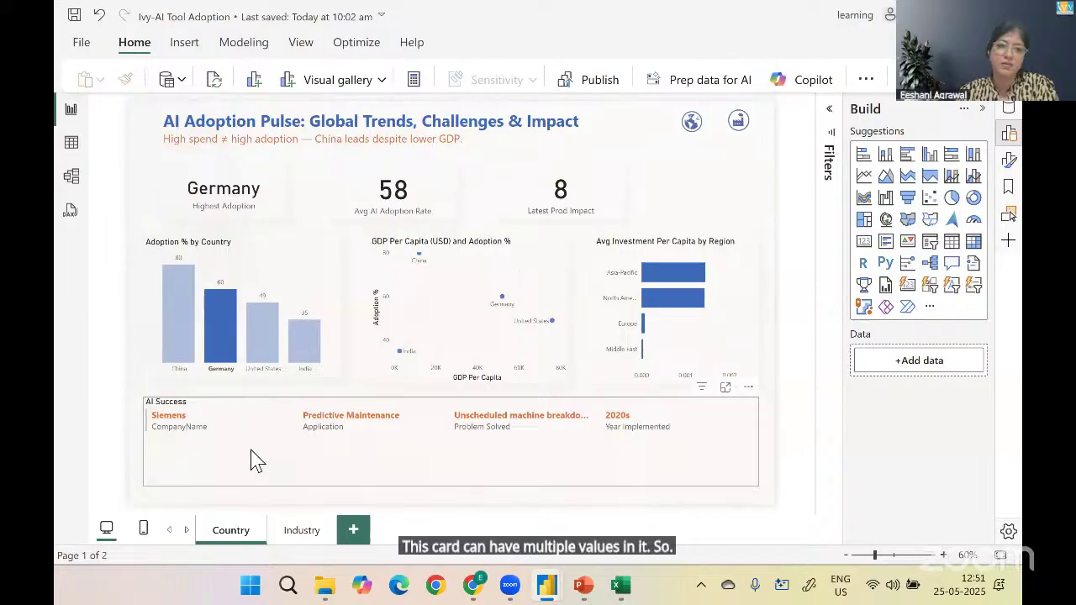
Filter the reference dashboard by different countries in the Adoption % by Country chart to examine how the AI Success card responds
click(263, 345)
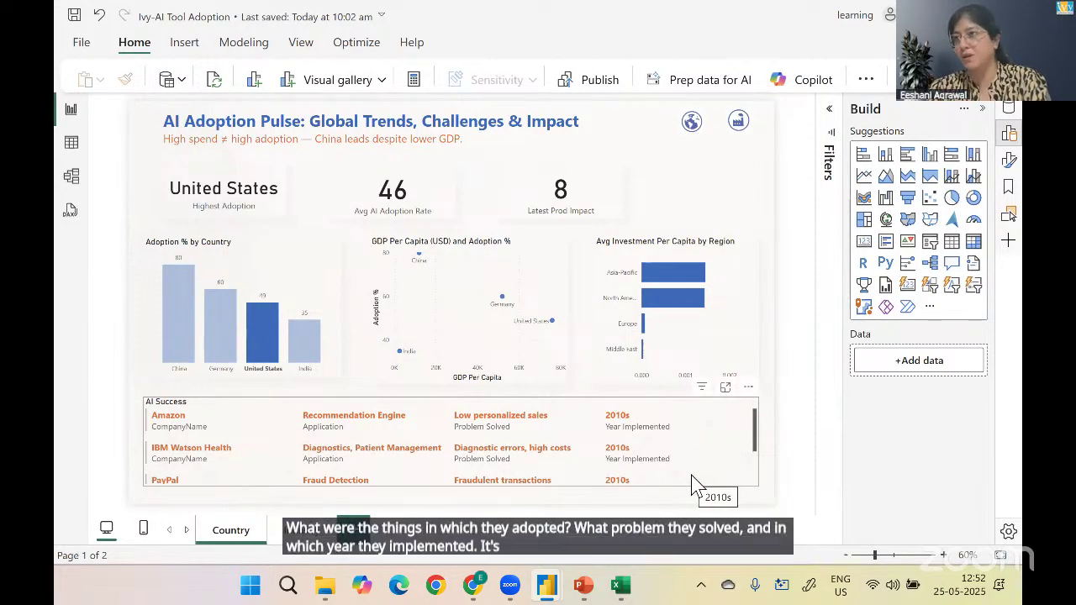
click(305, 350)
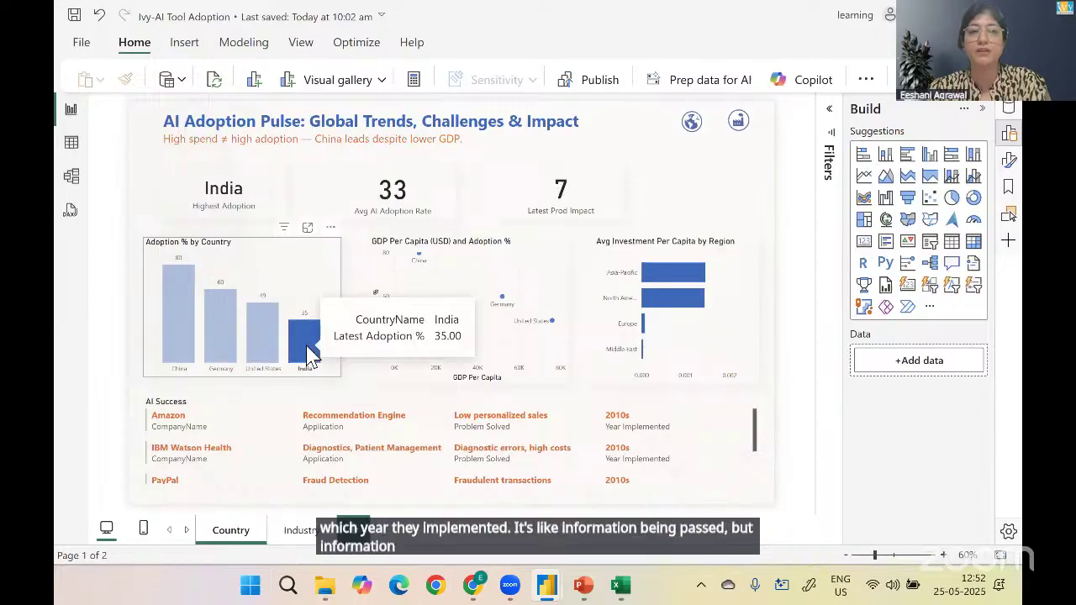
click(207, 356)
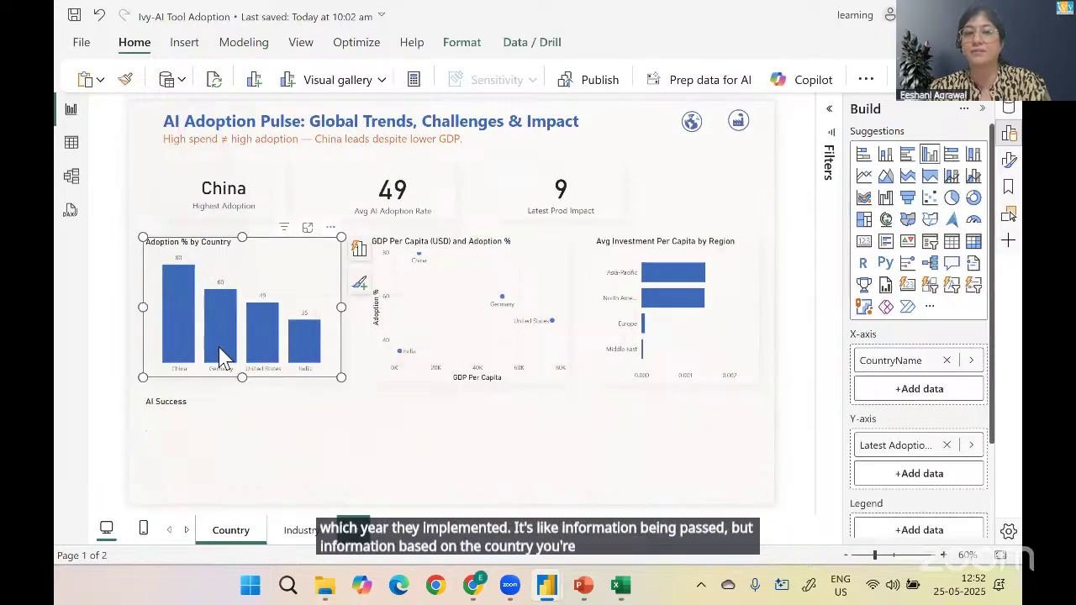
click(220, 356)
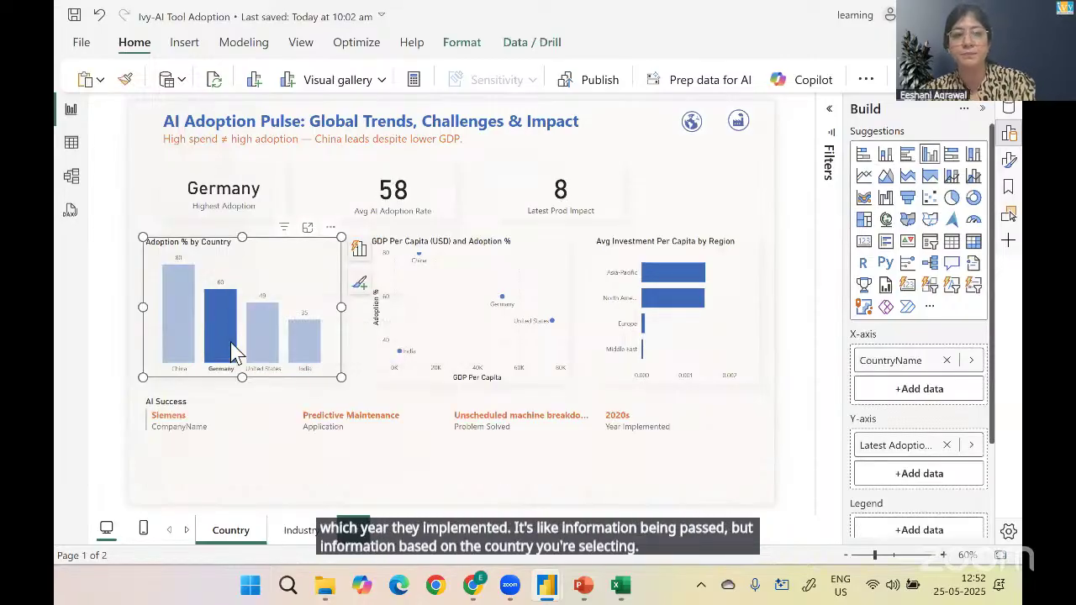
click(244, 349)
Return to the untitled report and add a multi-row card below the charts, widened to span beneath all three
key(alt+Tab)
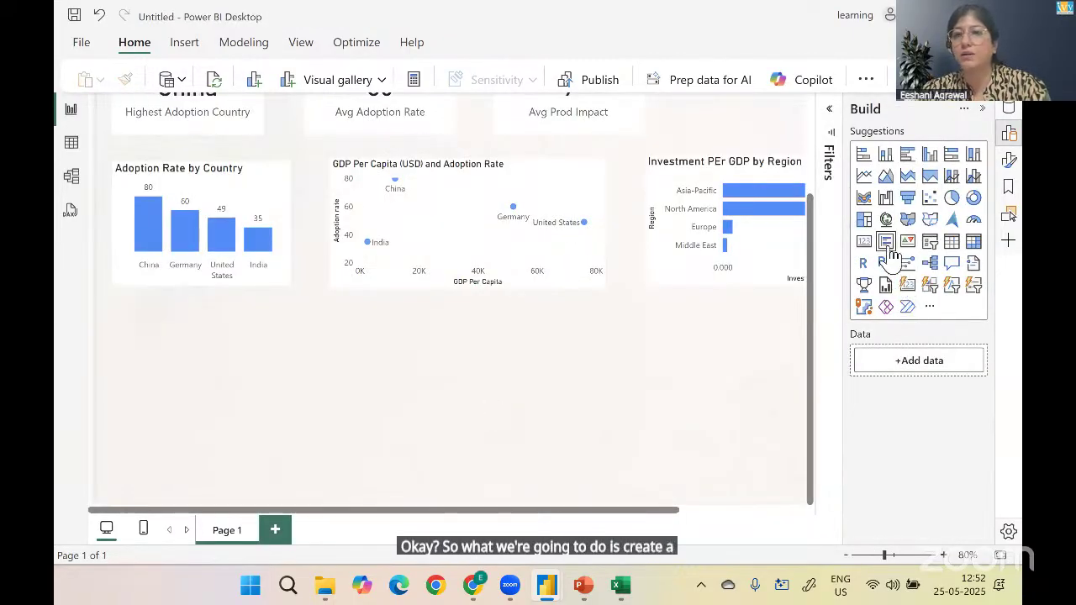
click(887, 243)
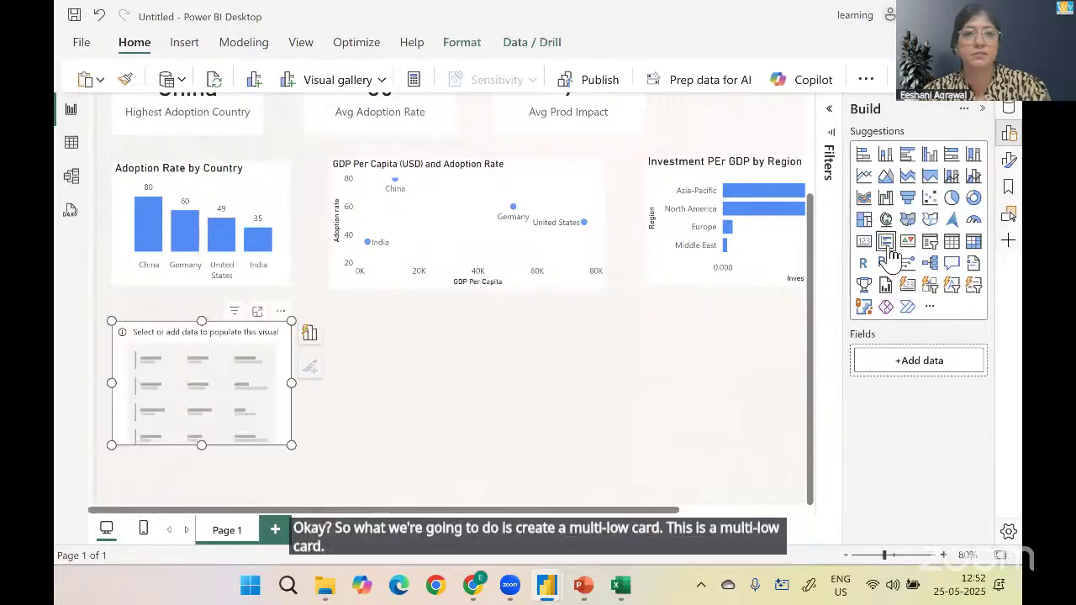
drag(291, 383, 796, 383)
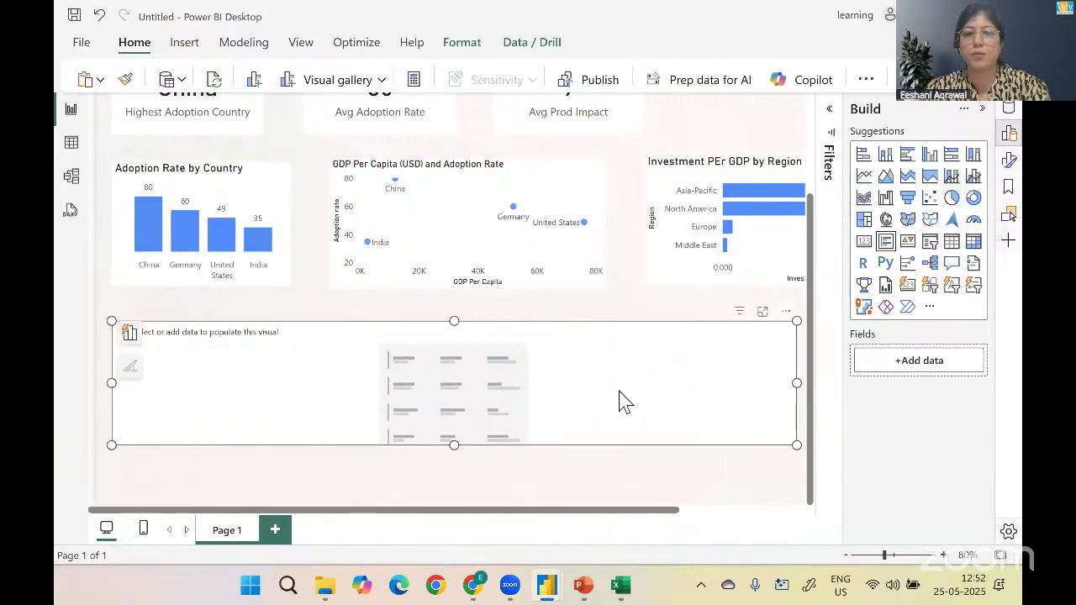
Add CompanyName, AI_Application, Problem_Solved and Year_Implemented from the Case Studies table to the multi-row card
click(923, 366)
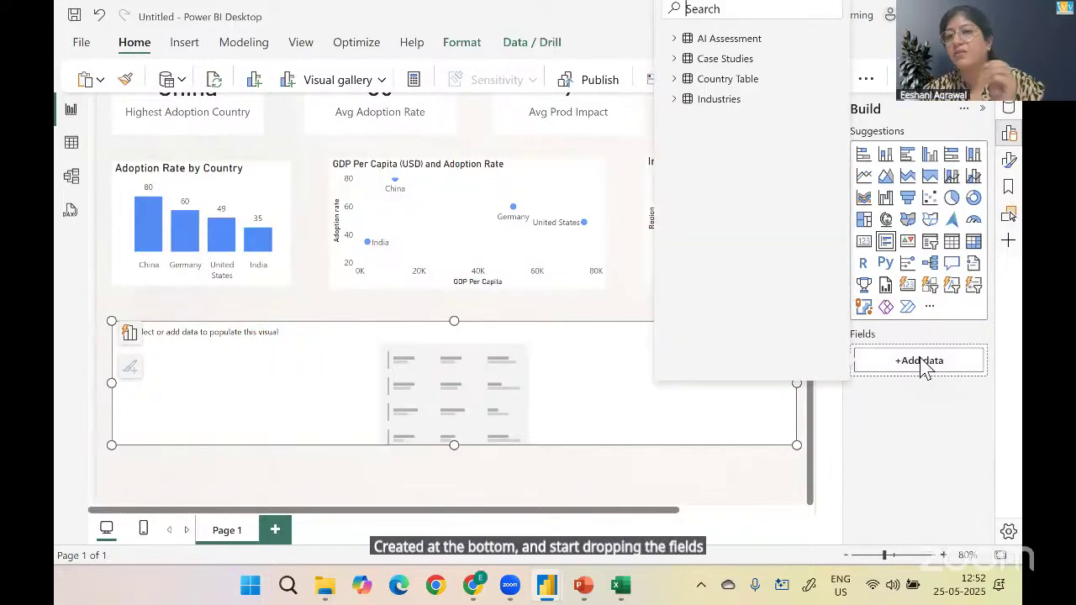
click(673, 59)
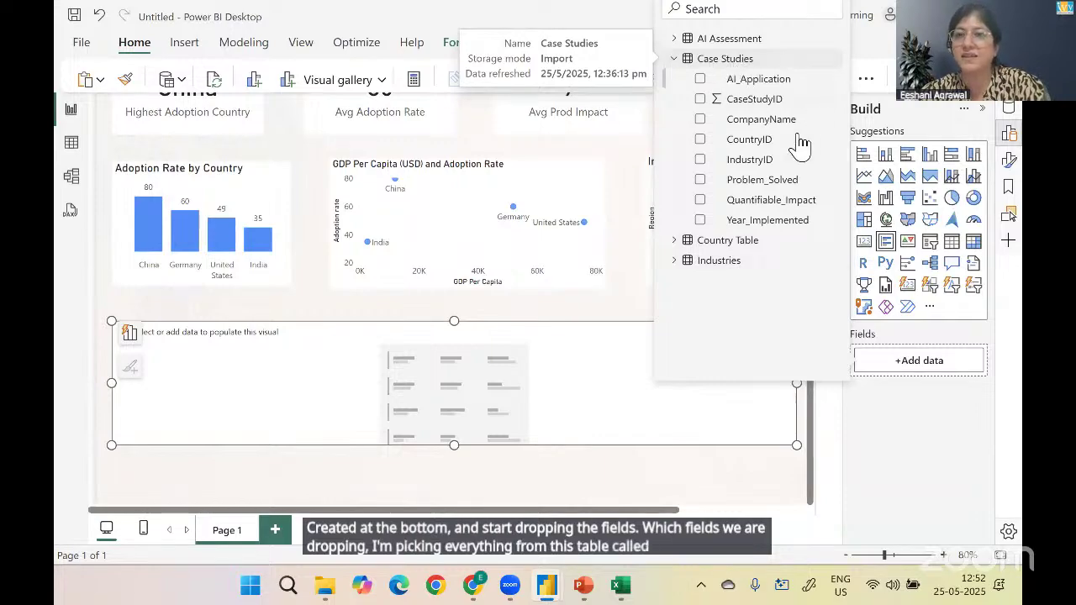
click(700, 119)
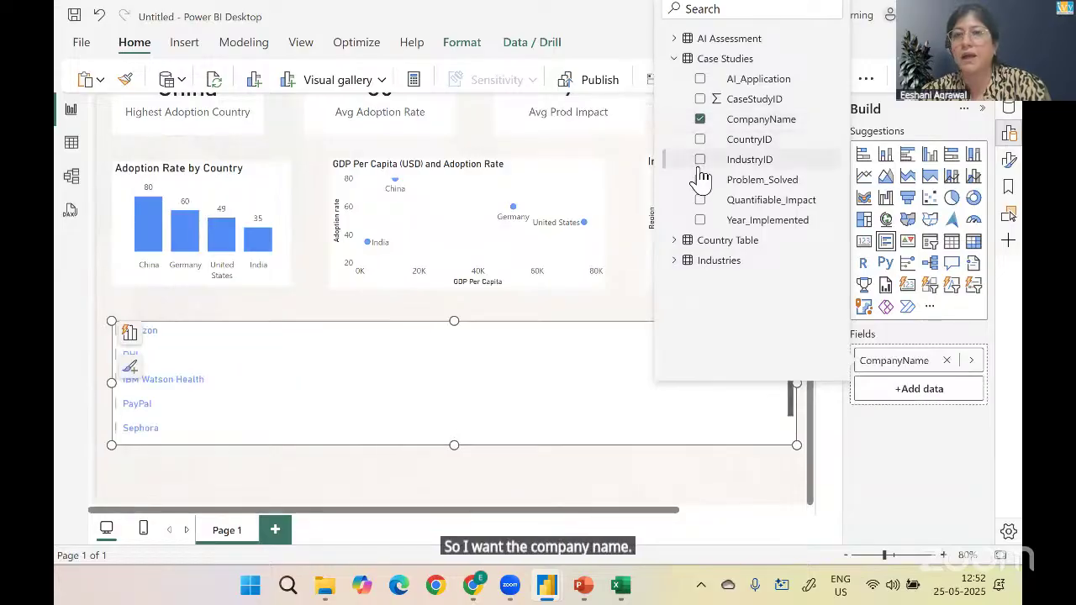
click(700, 80)
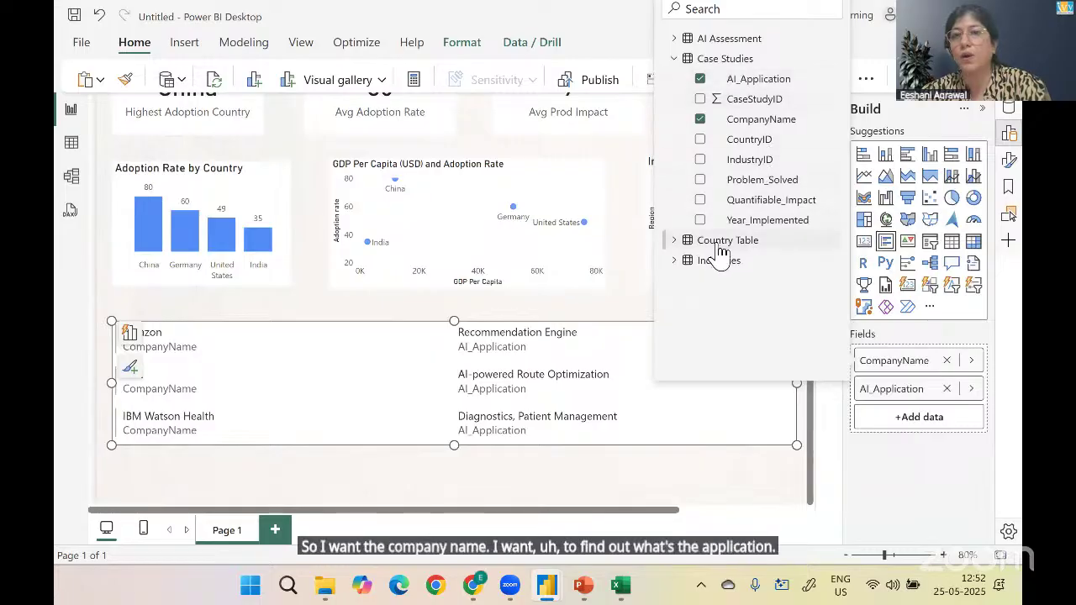
click(701, 180)
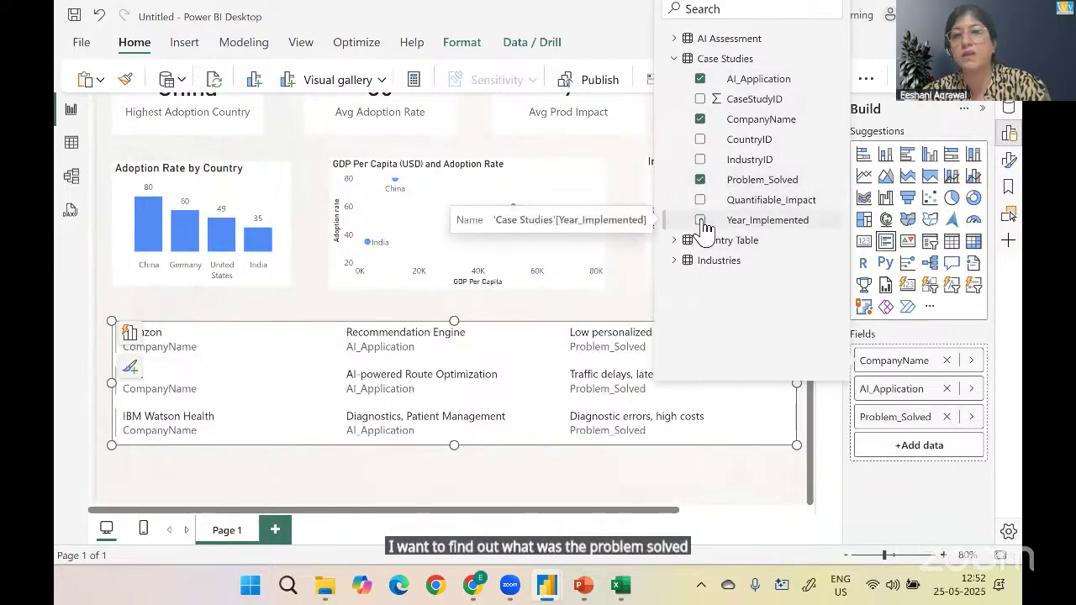
click(701, 221)
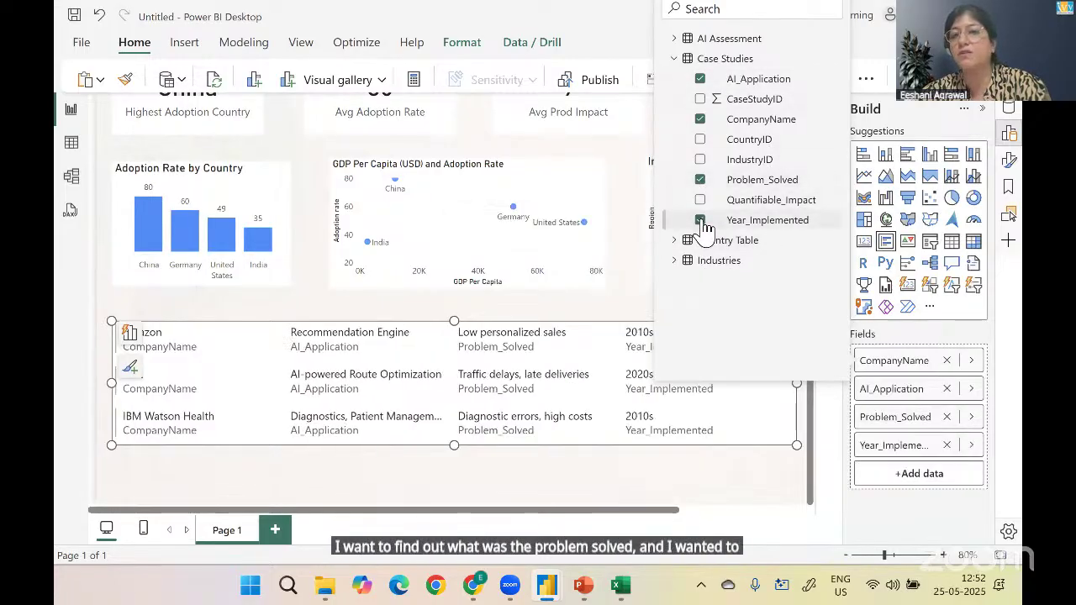
click(618, 315)
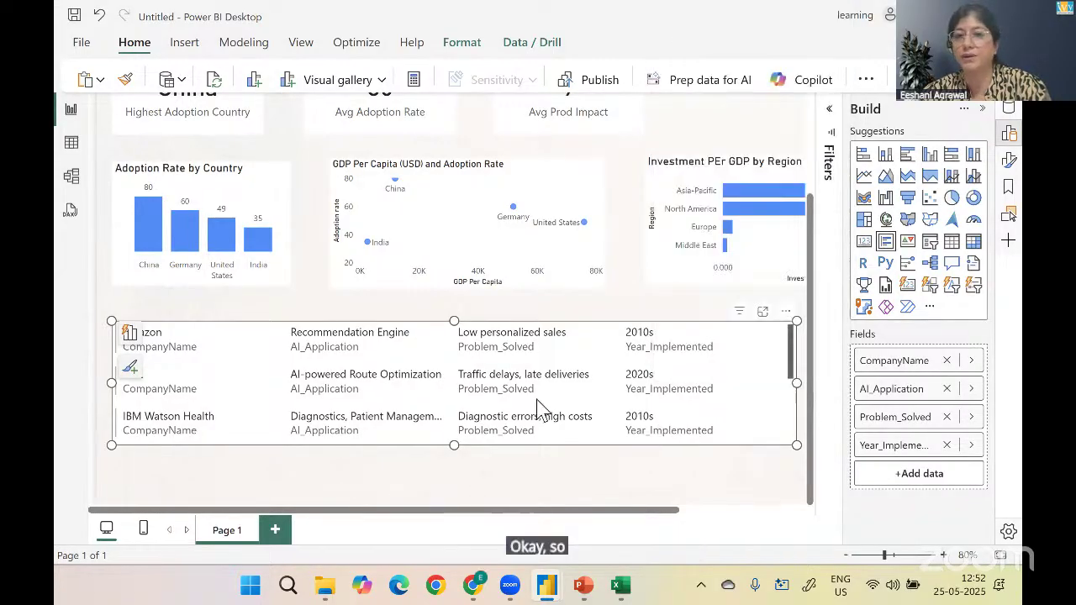
Test the multi-row card by filtering on United States, India, Germany and China in the adoption chart, and clear the selection
click(224, 248)
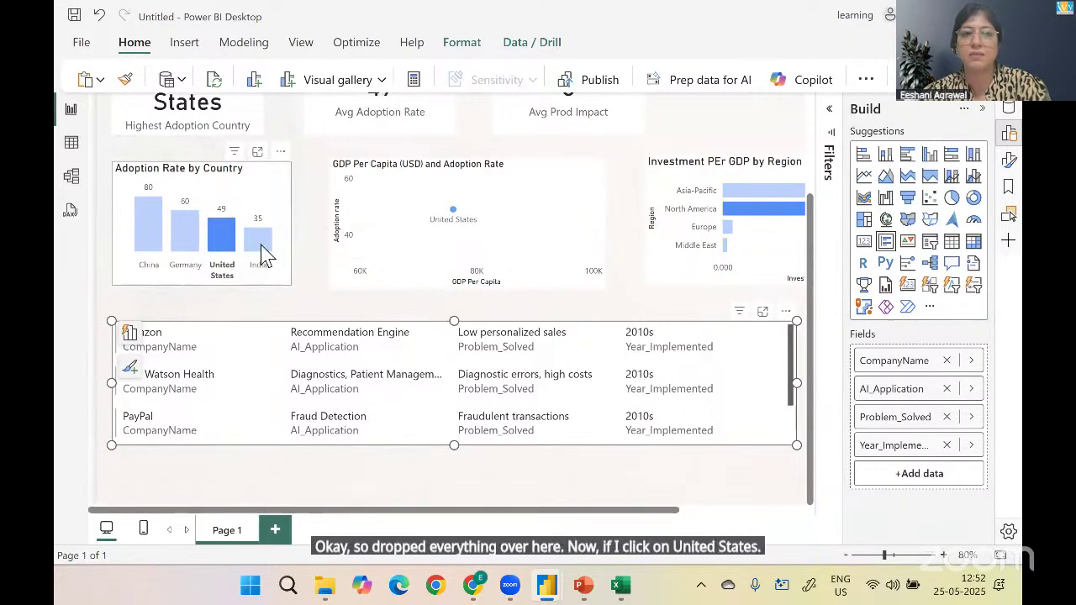
click(262, 252)
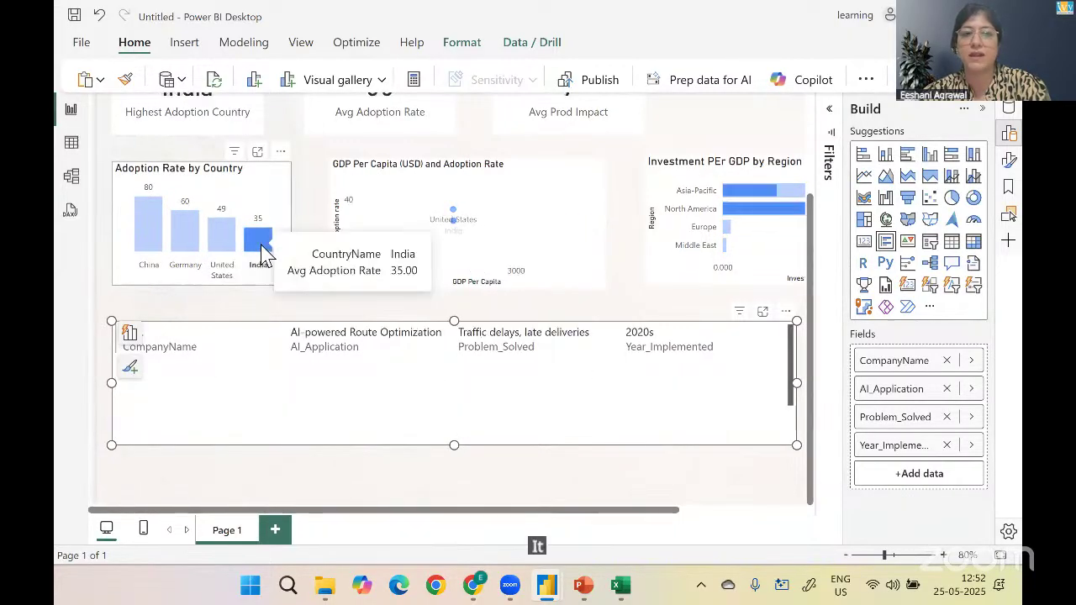
click(184, 242)
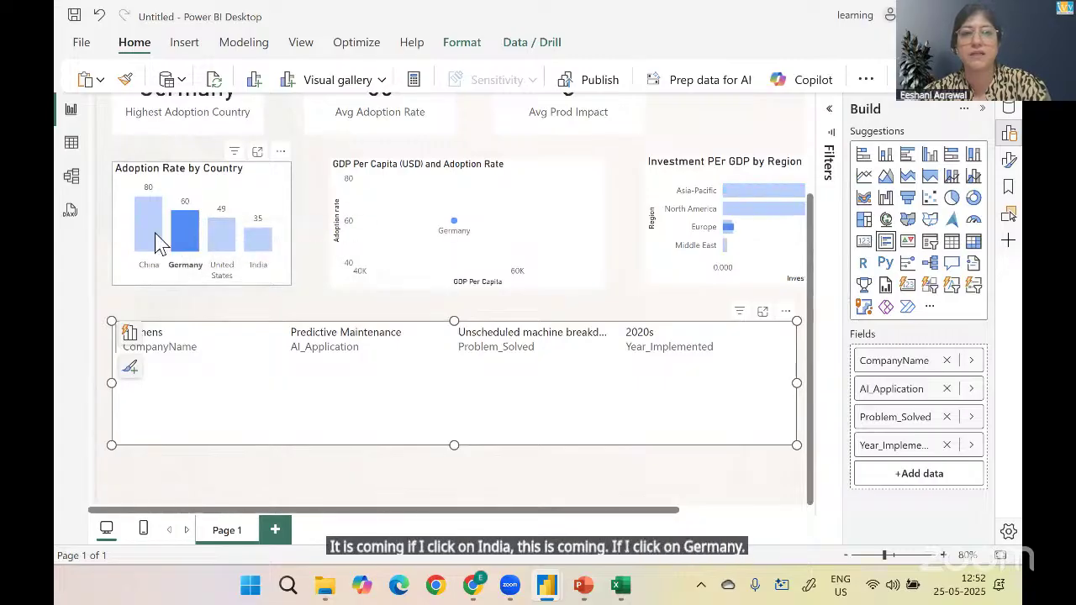
click(154, 240)
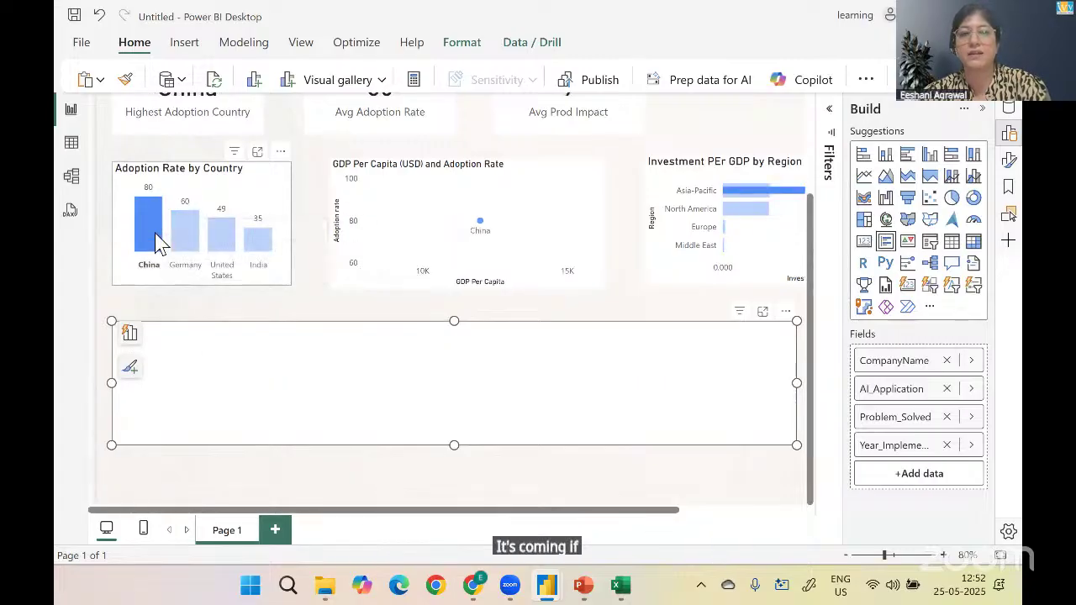
click(155, 239)
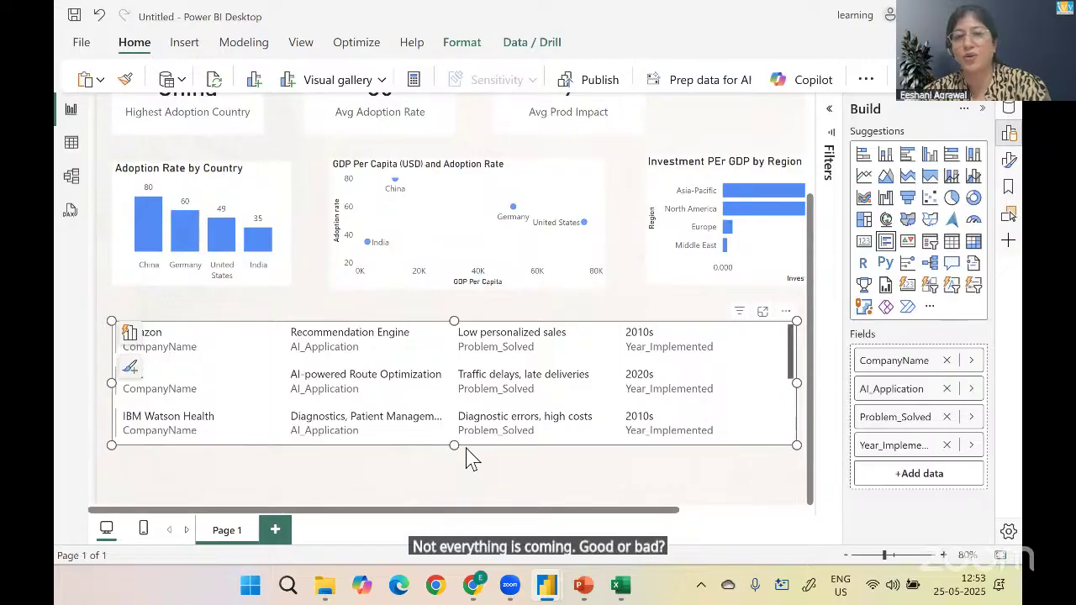
mouse_move(798, 339)
mouse_down()
mouse_move(799, 412)
mouse_move(800, 339)
mouse_up()
scroll(800, 339, up, 1)
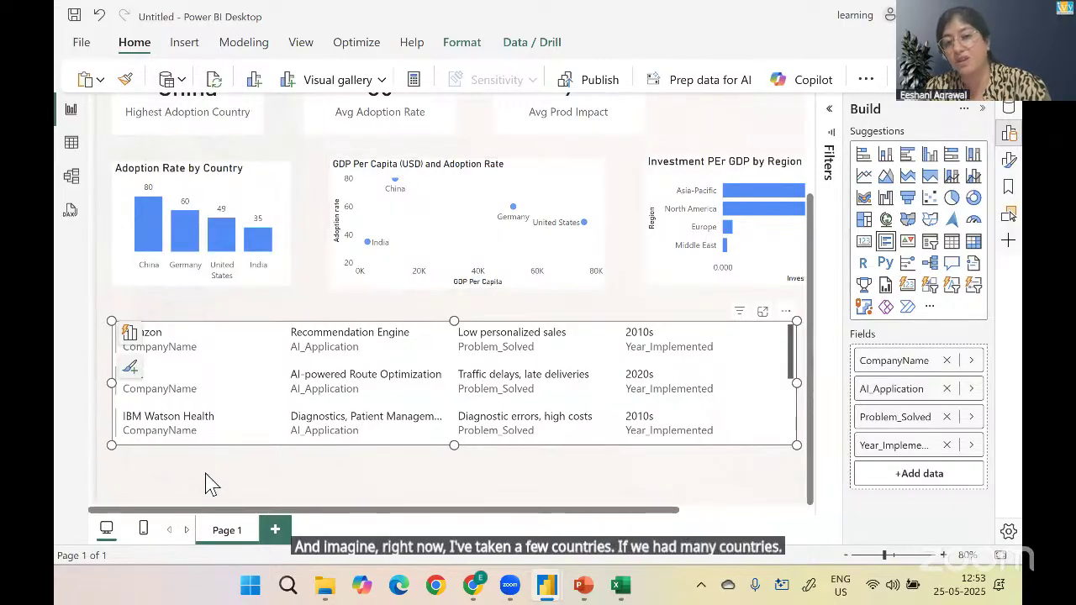
drag(791, 360, 803, 341)
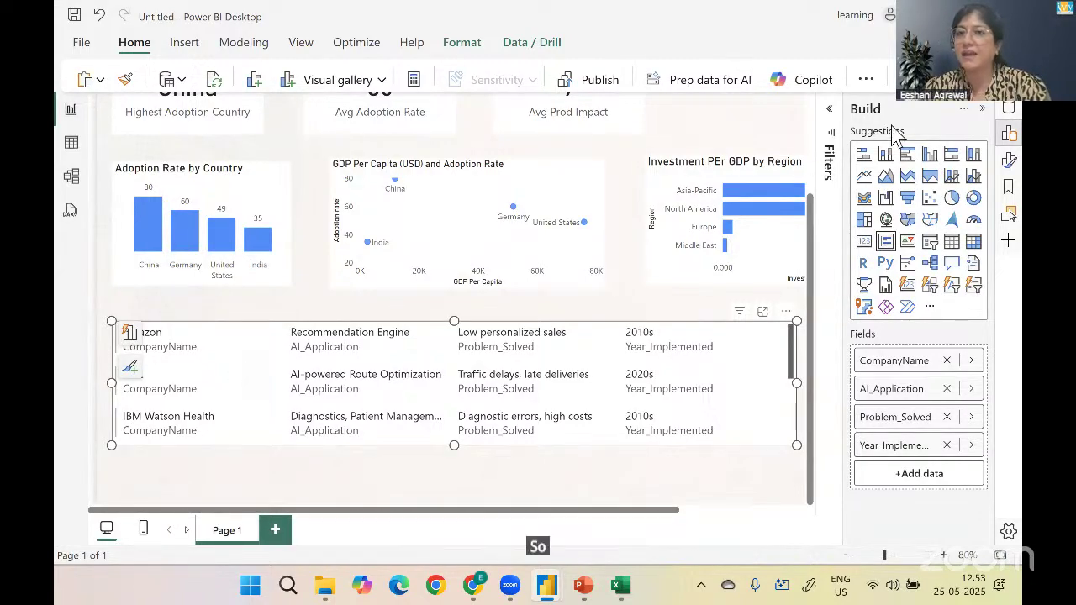
Create a new measure in the Case Studies table and name it Visiblity
click(1010, 109)
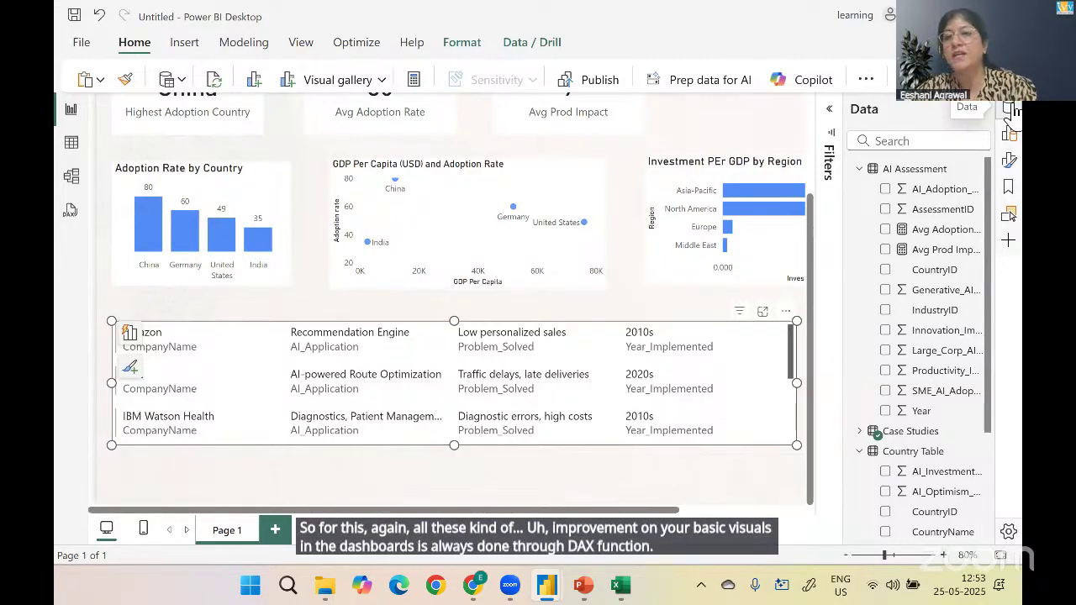
right_click(924, 435)
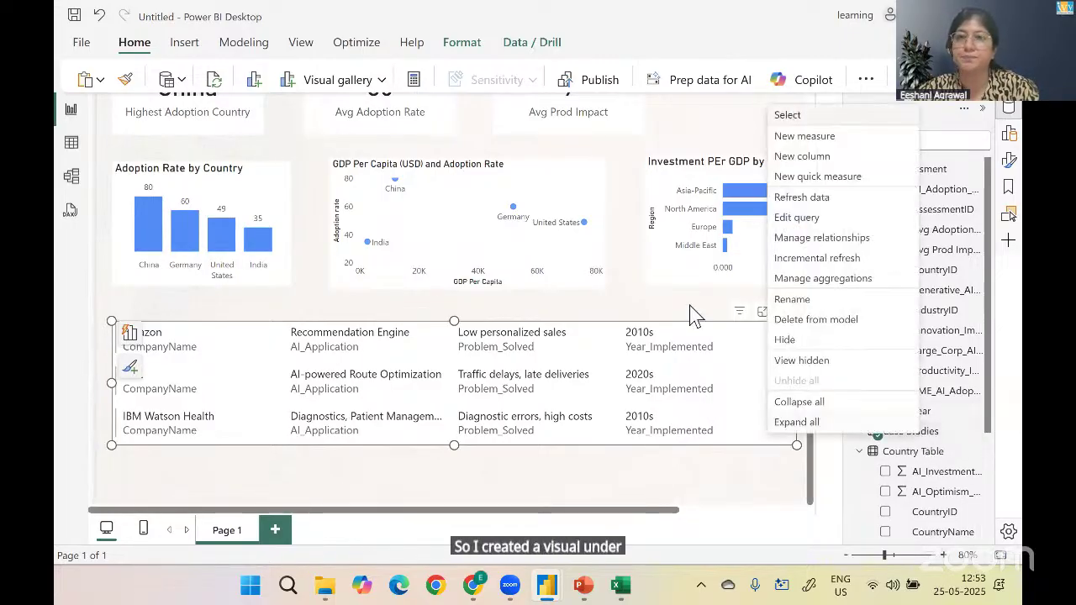
click(817, 144)
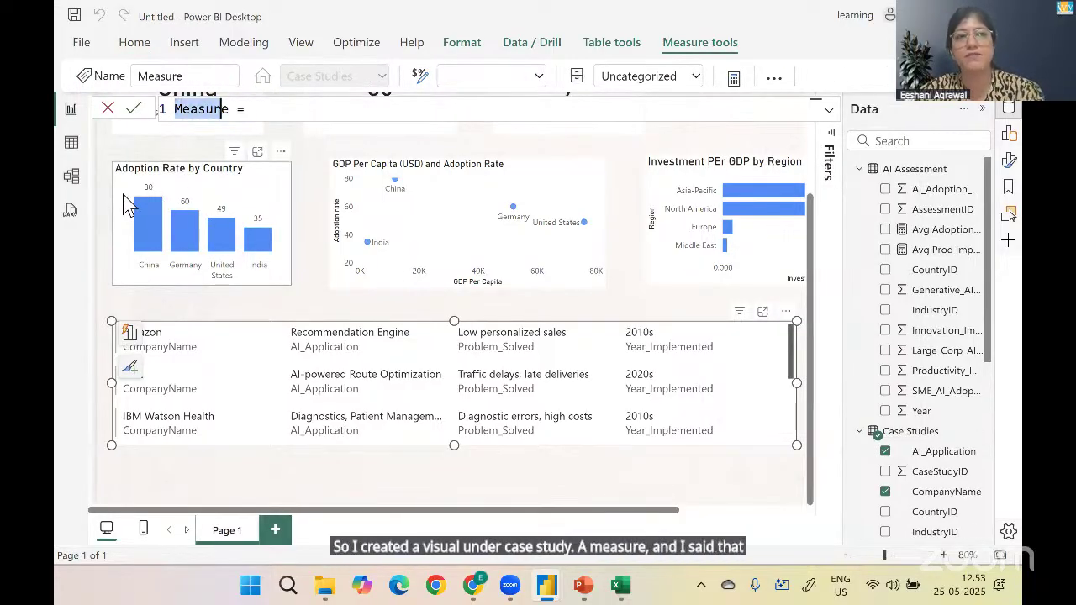
text(Visib)
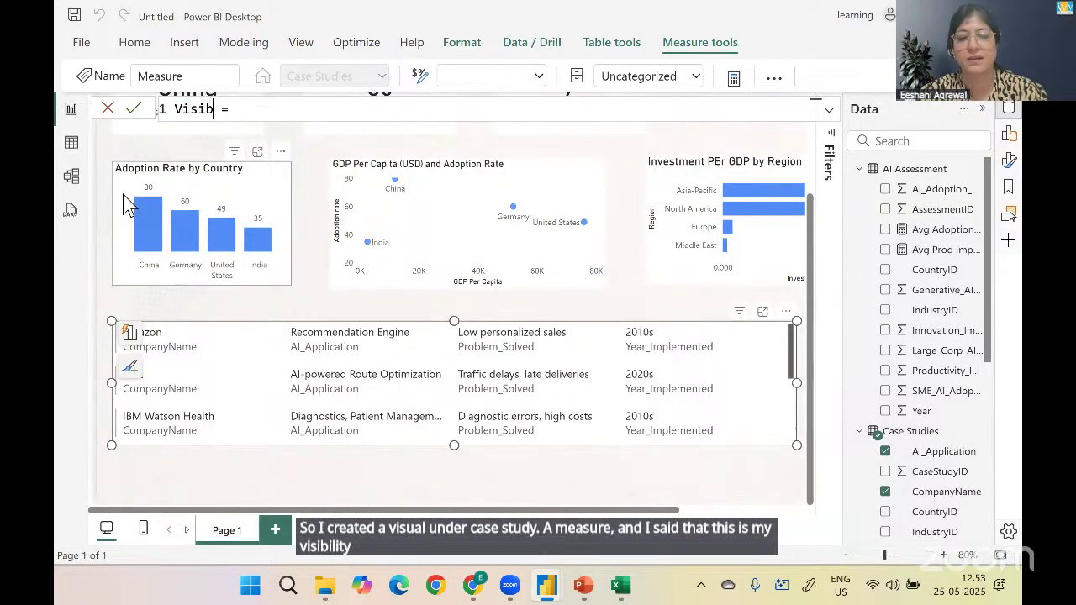
text(lity)
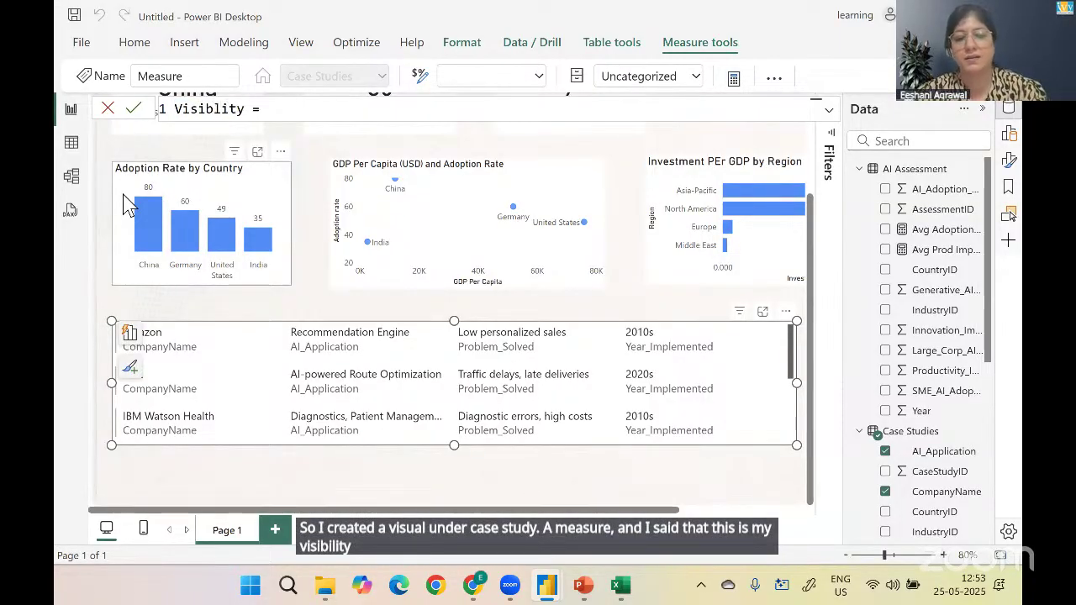
text( Co)
key(BackSpace)
key(BackSpace)
Start the Visiblity measure's formula on a new line with an IF whose test is HASONEFILTER('Country Table'[CountryName])
key(End)
key(shift+Return)
text(IF()
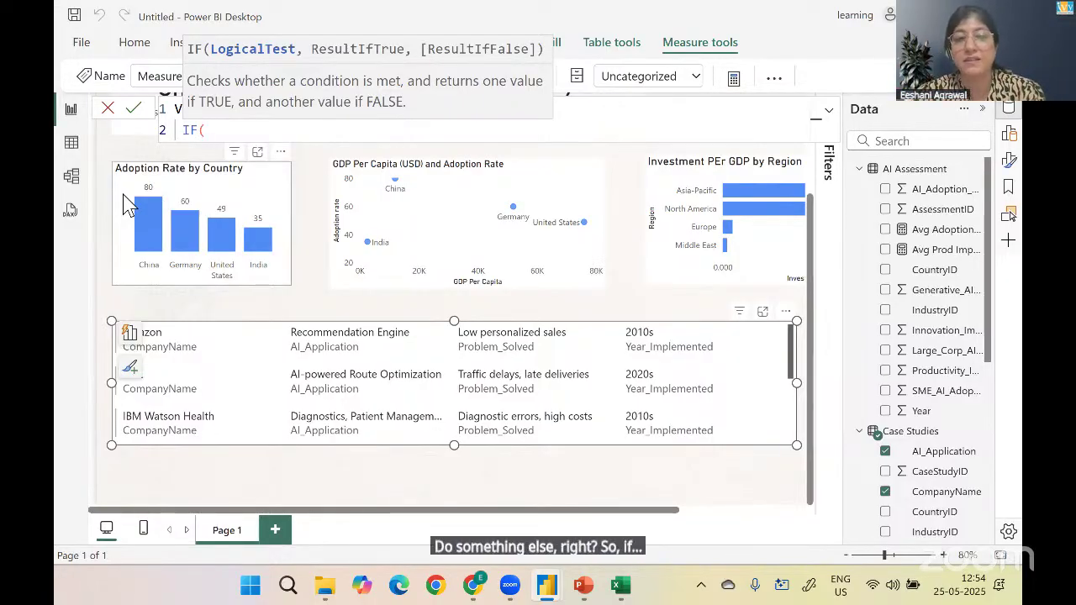
text(has)
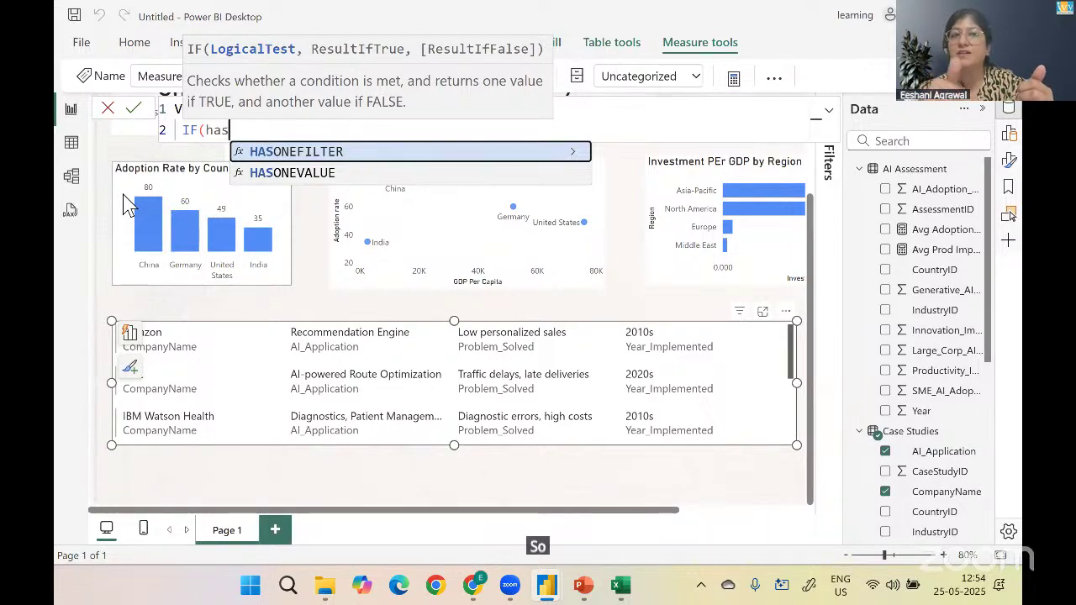
key(Tab)
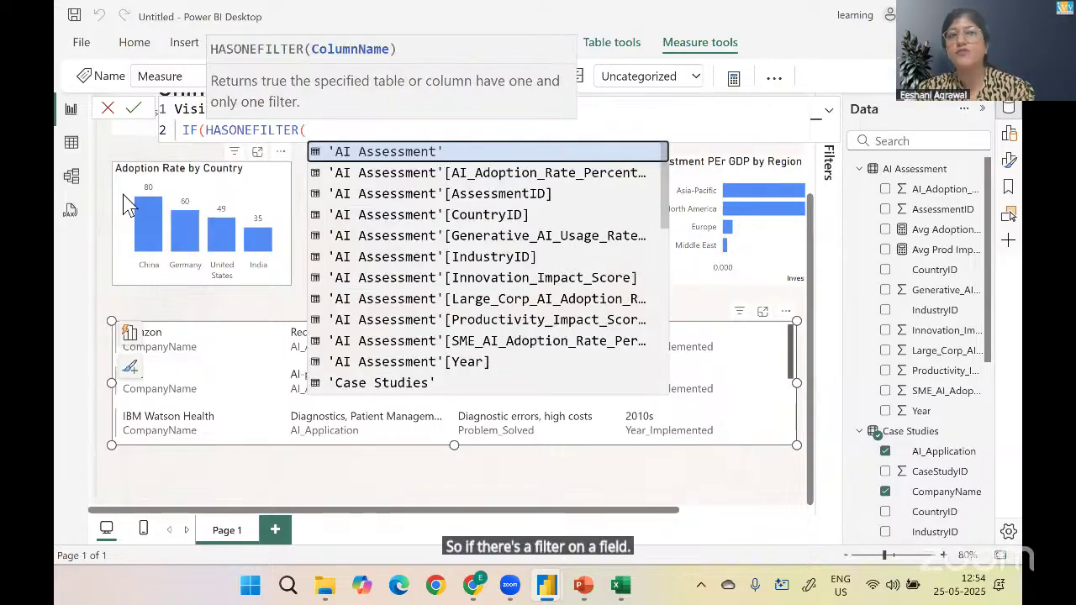
text(coun)
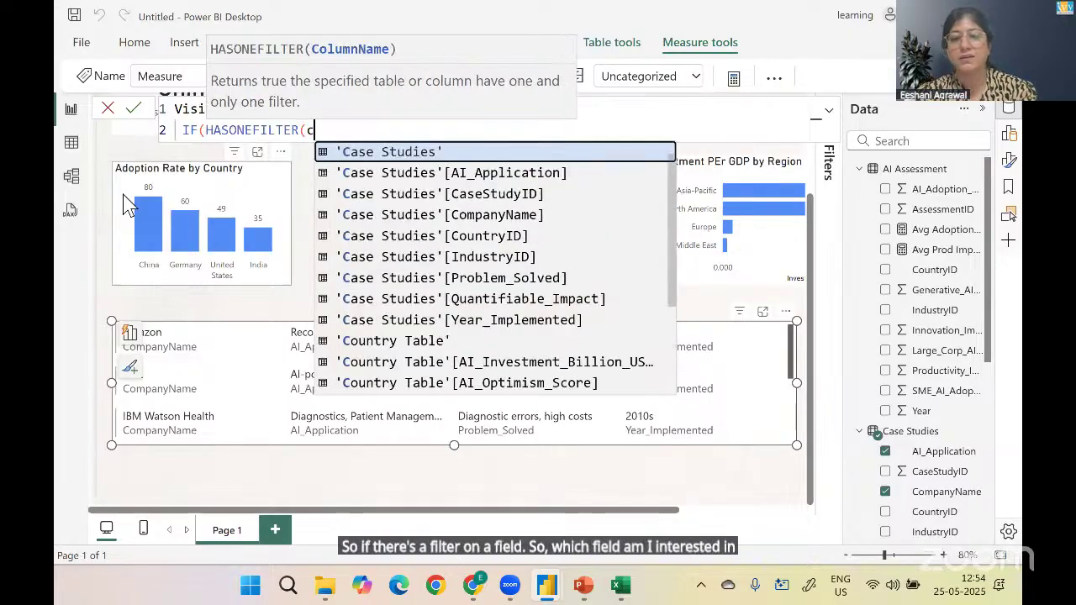
key(Down)
key(Down)
key(Down)
key(Down)
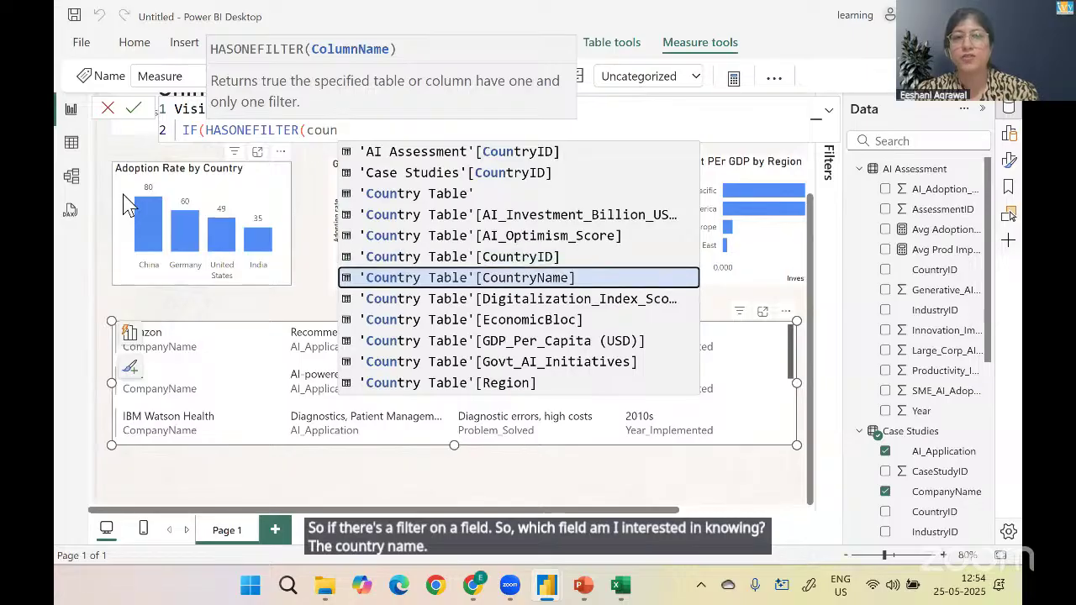
key(Tab)
text())
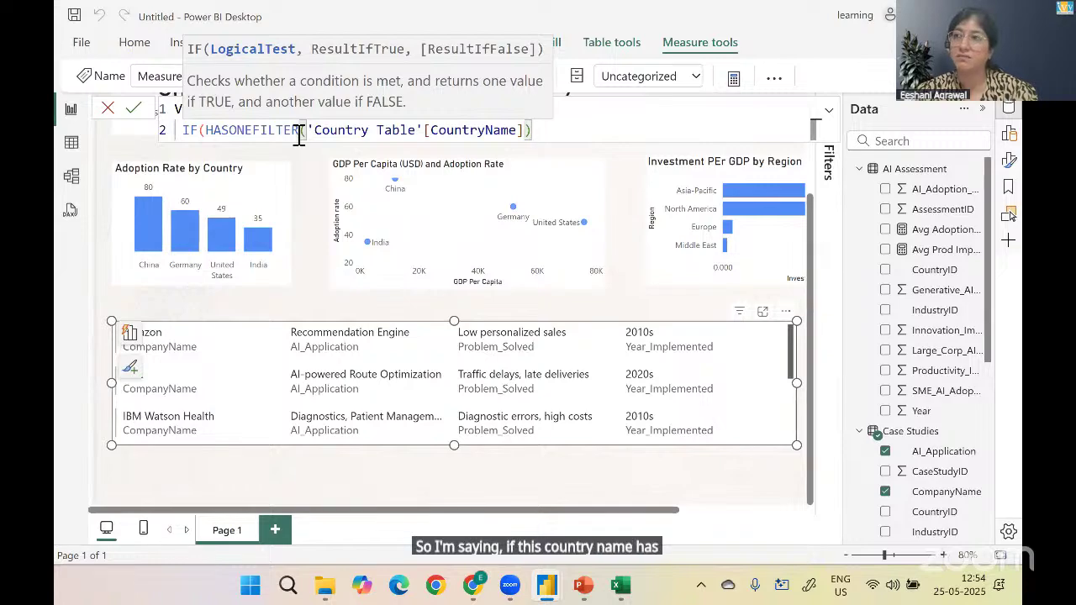
Complete the IF to return 1 when true and 0 otherwise, and commit the measure
text(,1,)
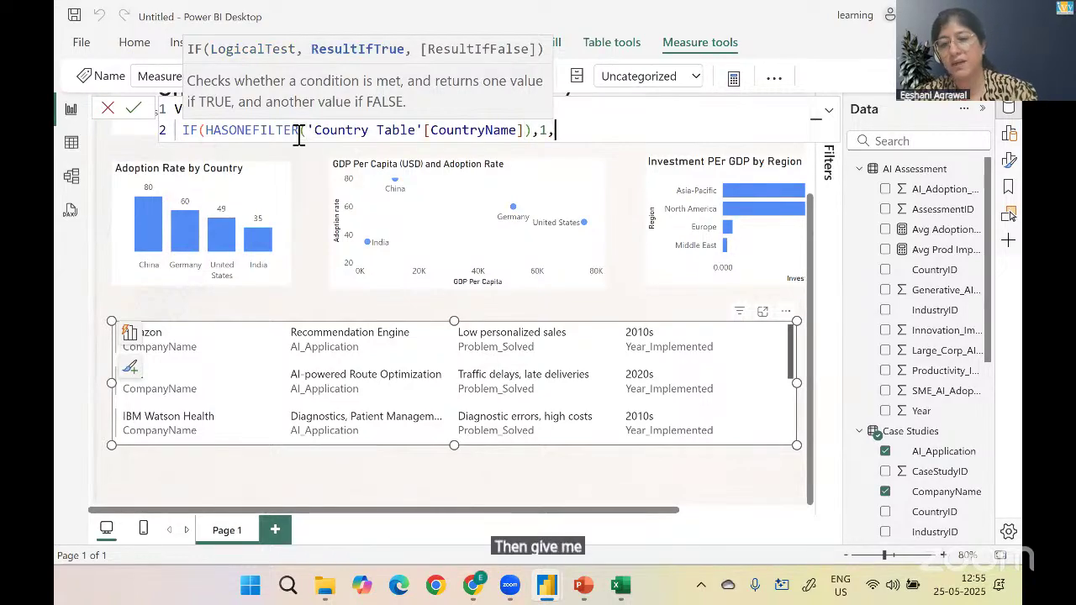
text(0))
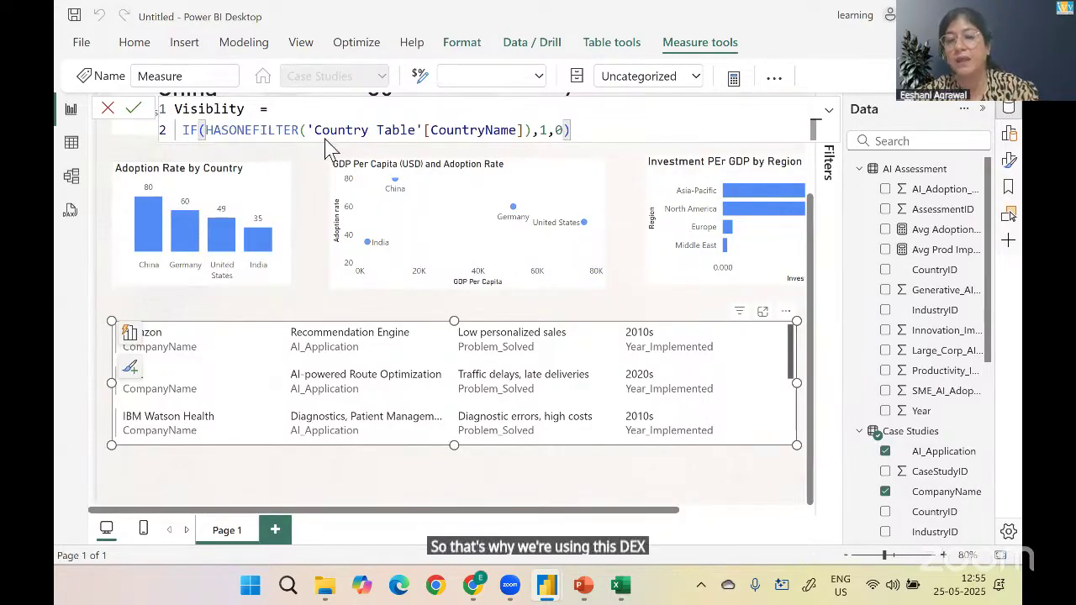
key(Return)
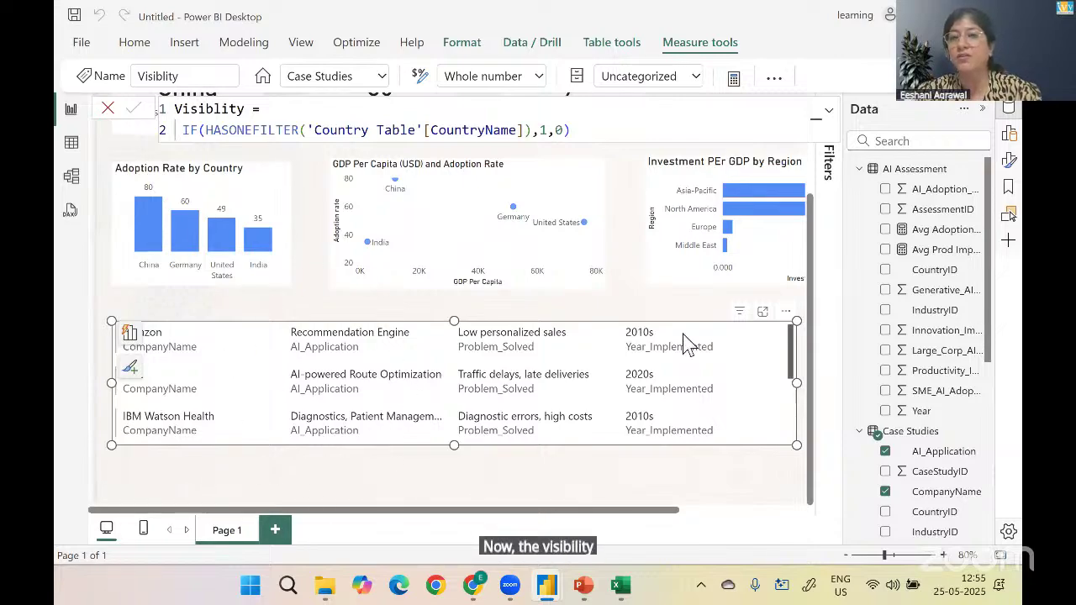
Find the Visiblity measure and add it to the multi-row card's visual-level filters
click(826, 175)
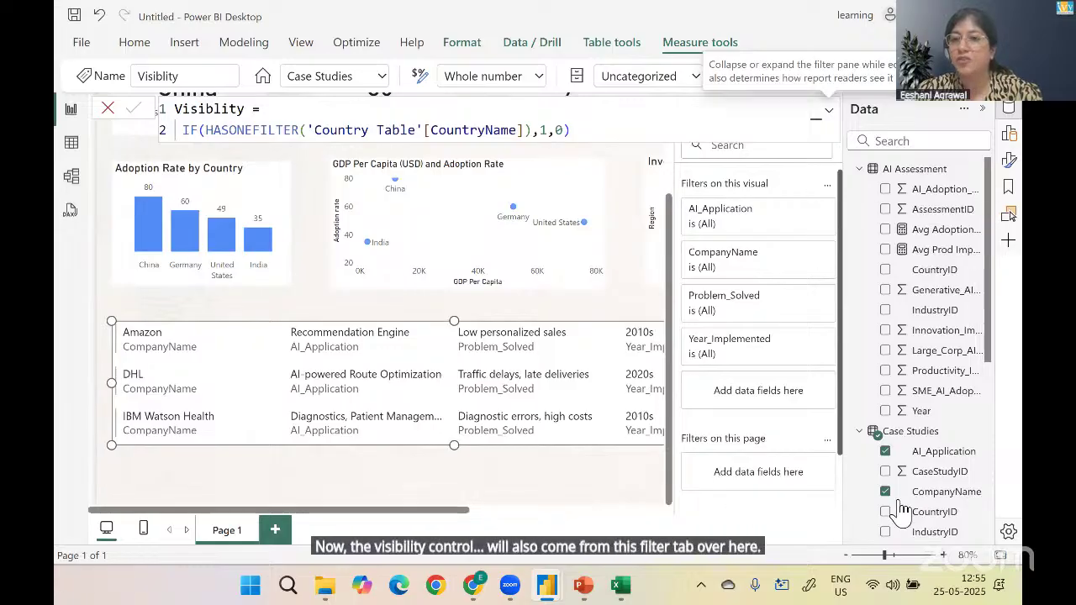
click(921, 143)
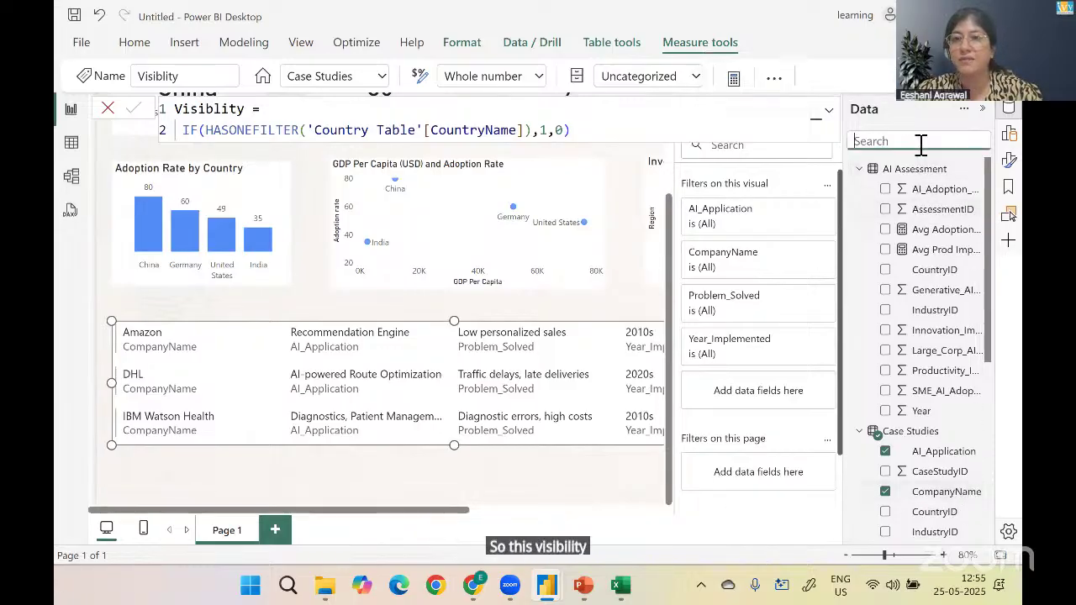
text(visi)
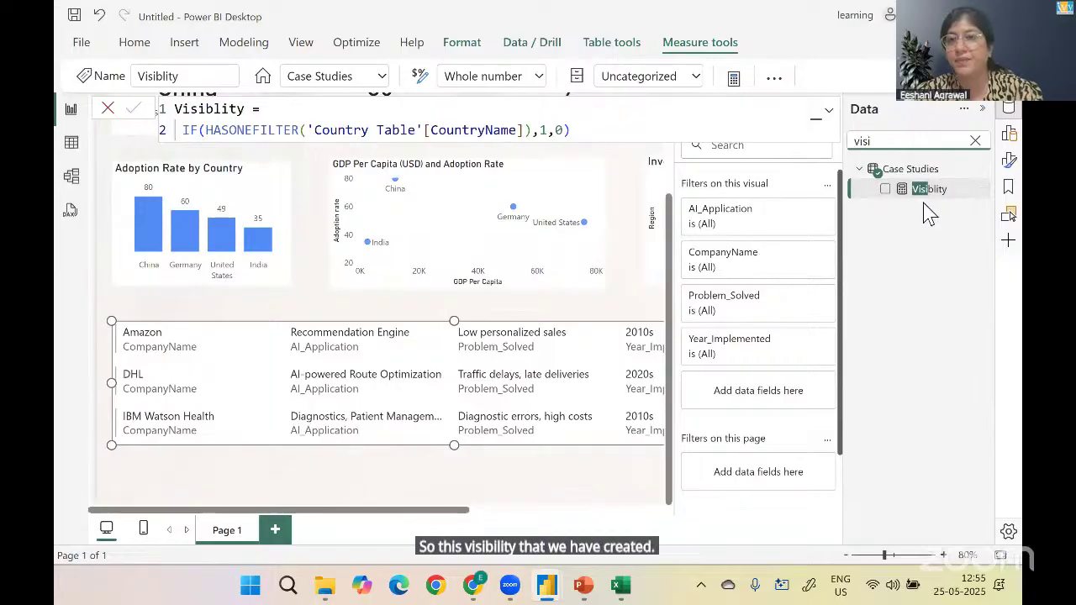
right_click(928, 194)
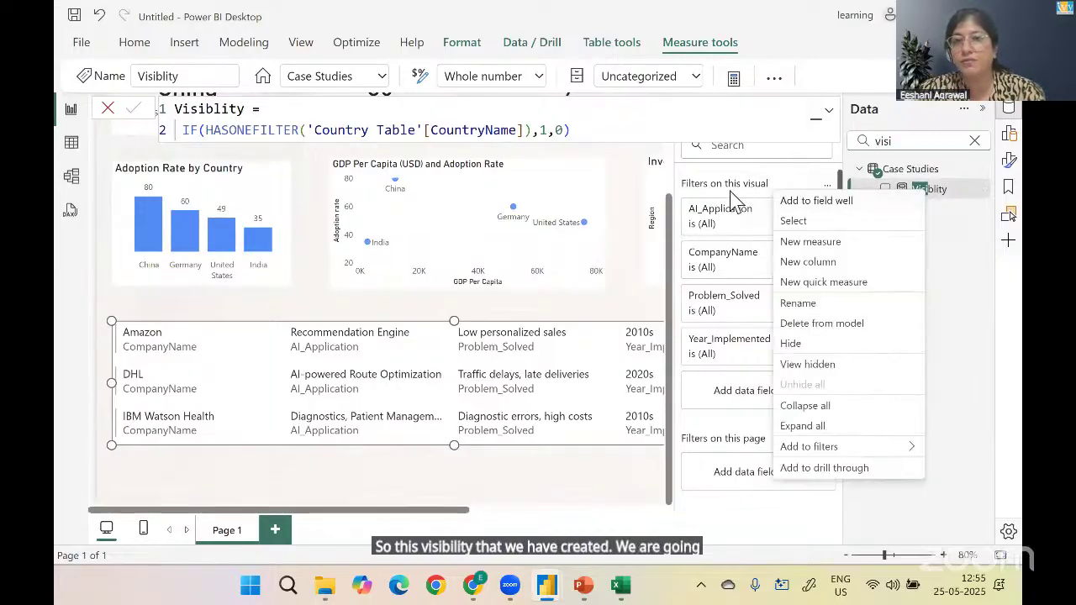
right_click(950, 189)
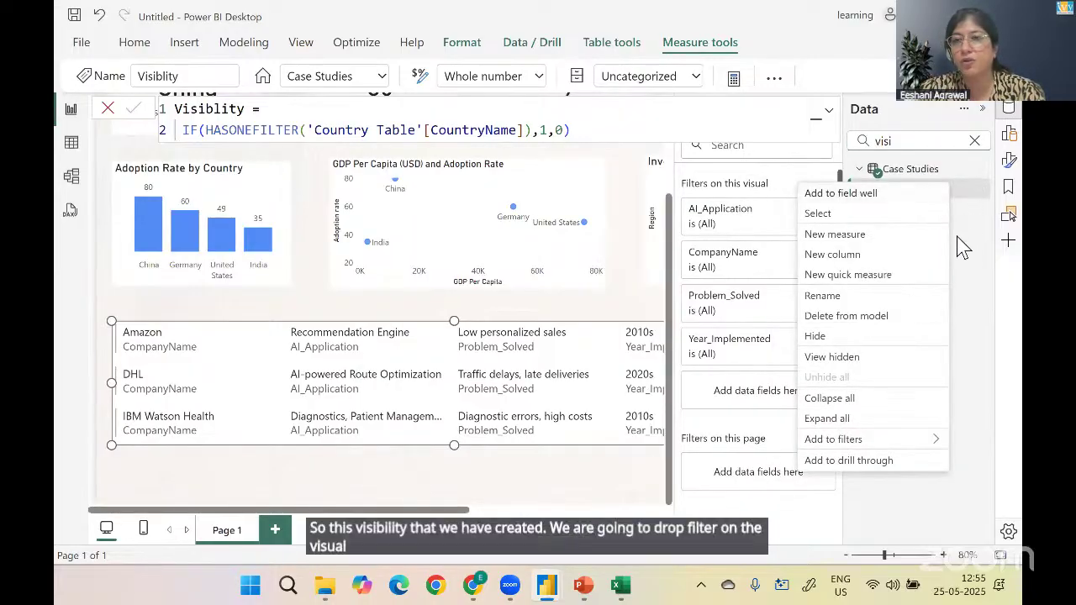
drag(935, 190, 765, 401)
Set the Visiblity filter to show items when the value is 1, and apply it
click(754, 406)
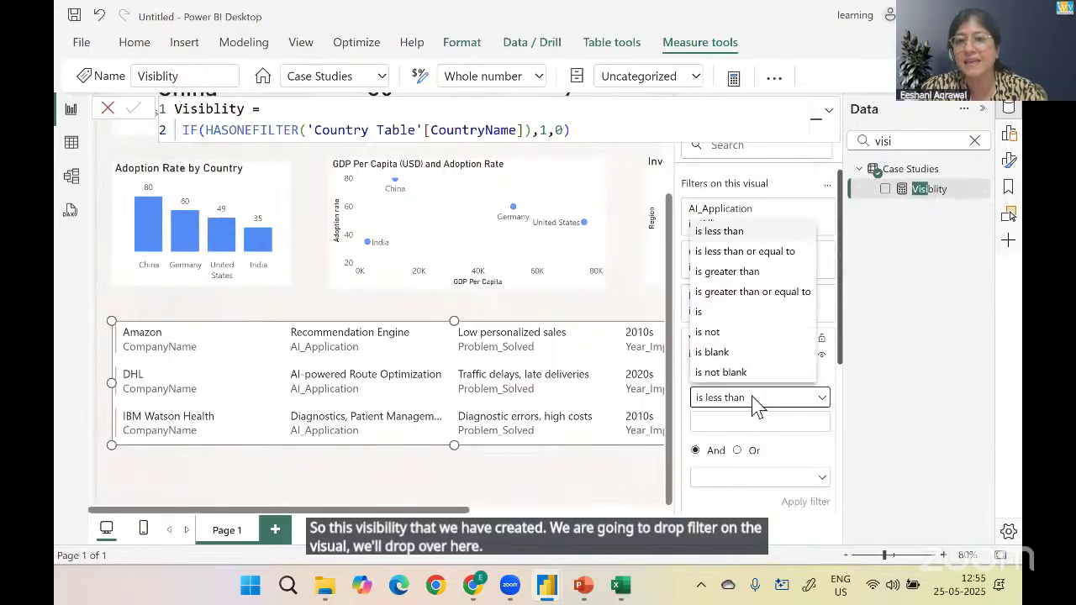
click(709, 318)
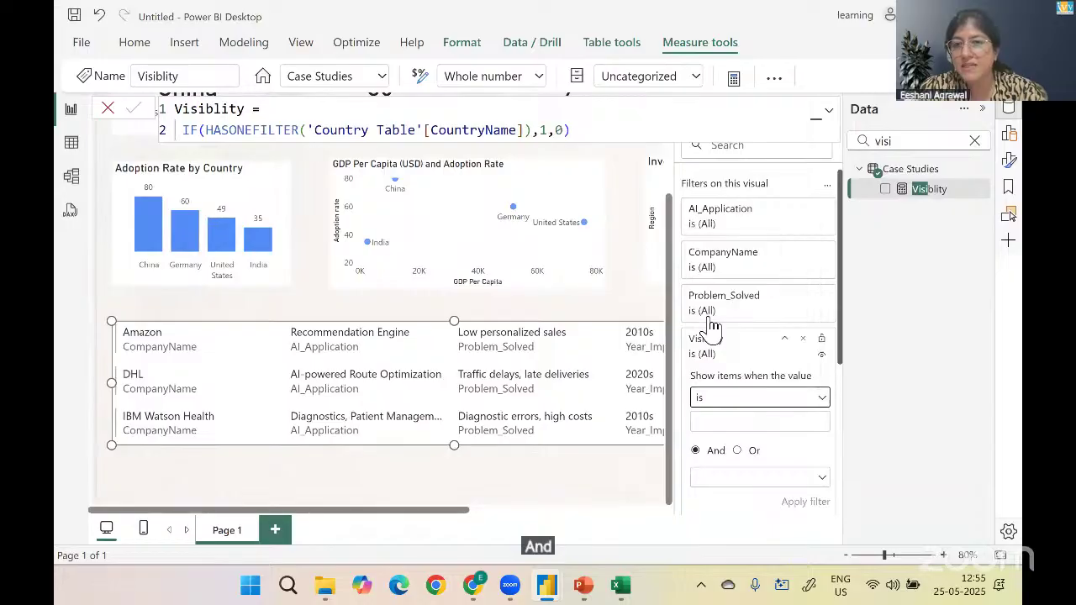
click(732, 417)
text(1)
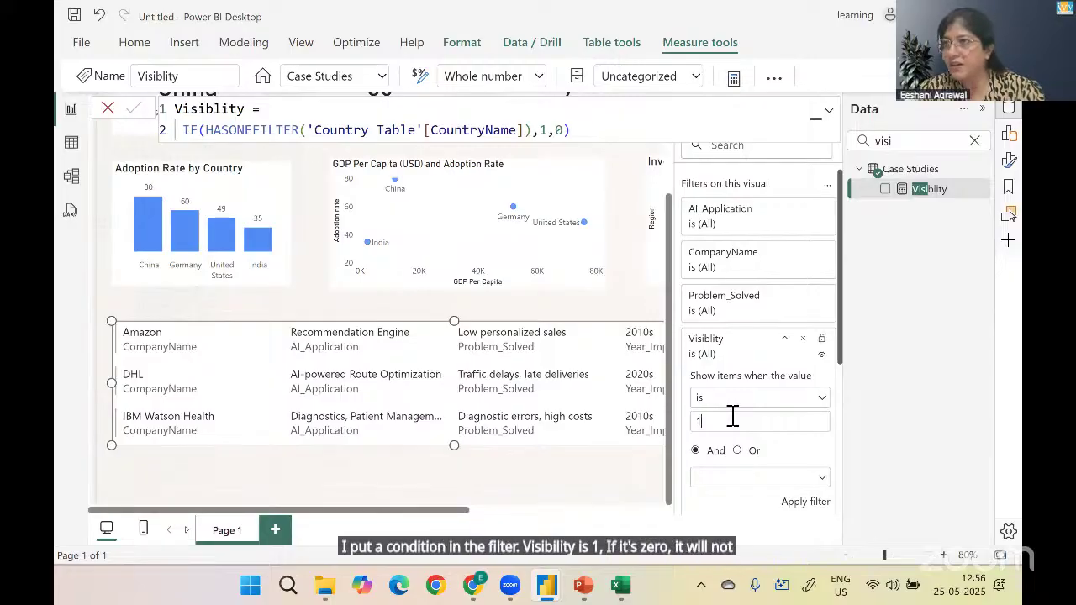
click(790, 508)
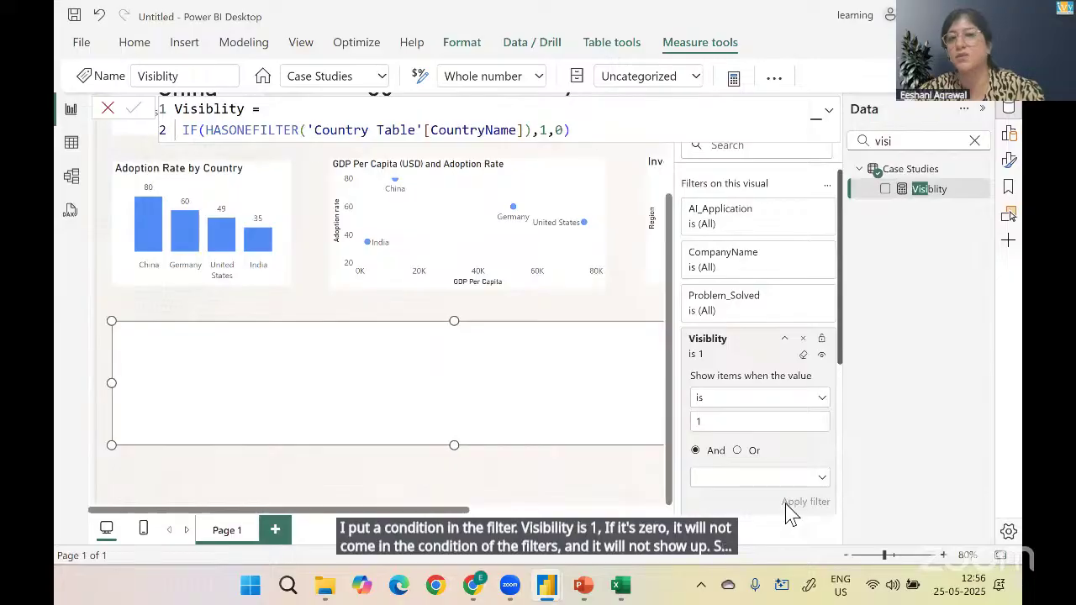
Test the card's visibility by selecting United States, Germany and India in the adoption chart, and clear the selection
click(222, 246)
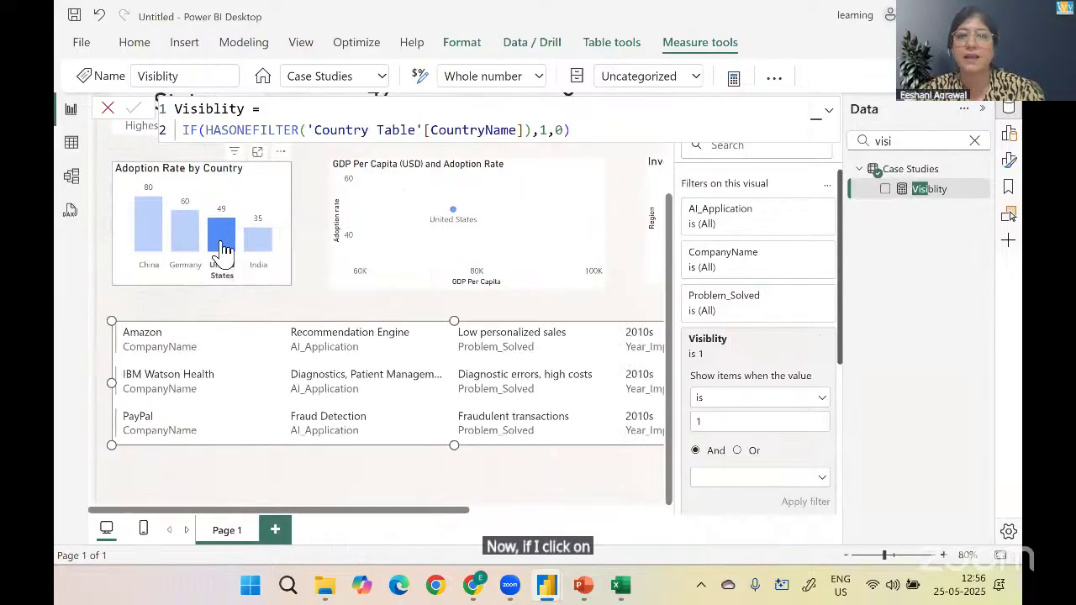
click(183, 245)
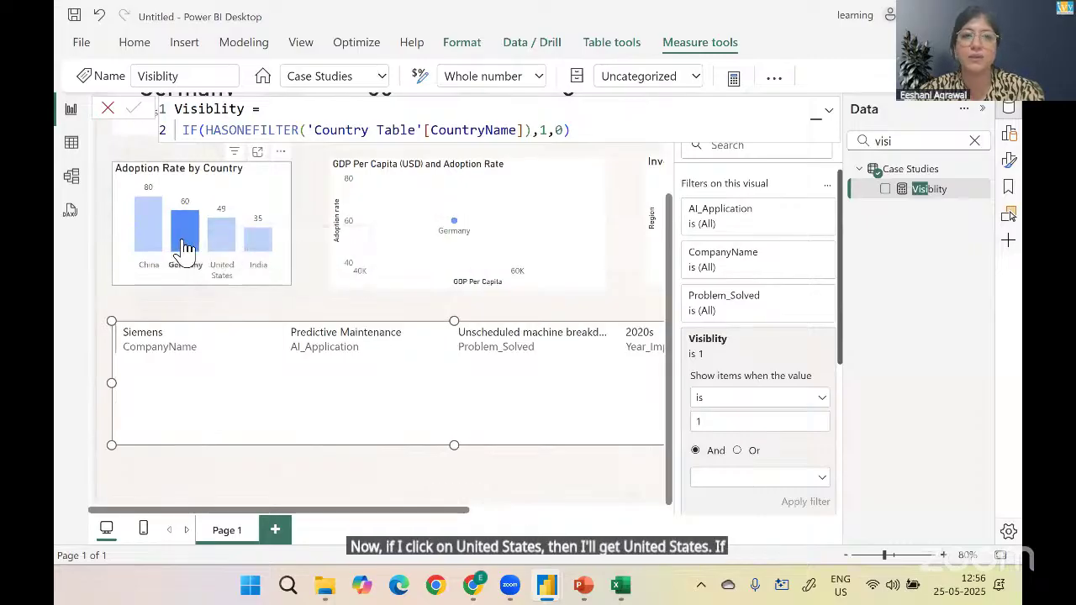
click(258, 240)
click(280, 198)
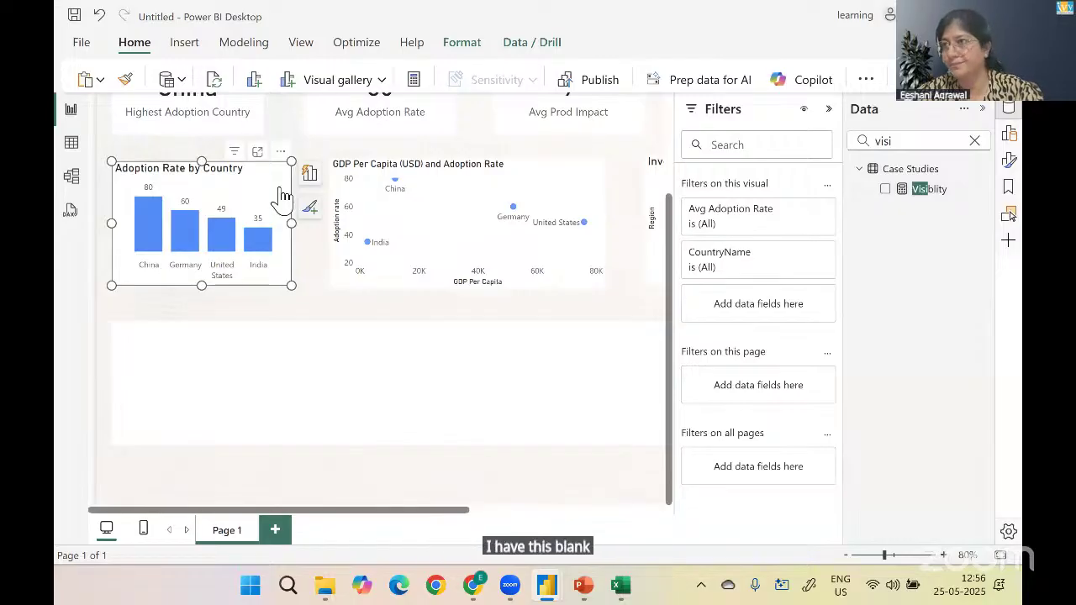
Collapse the Filters and Data panes to widen the canvas, and deselect everything on the report page
click(829, 111)
click(982, 111)
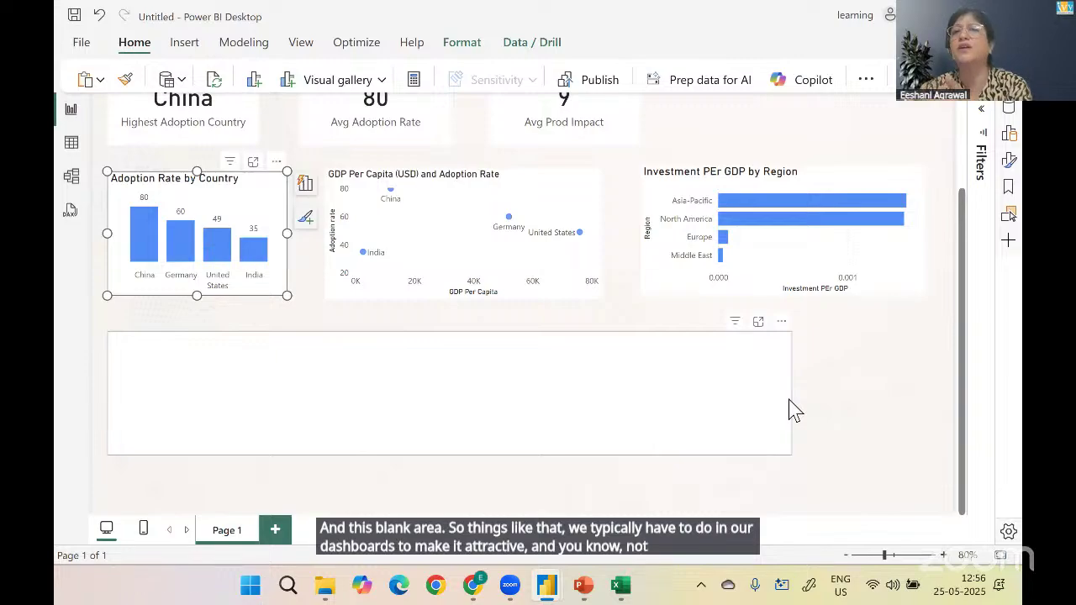
click(844, 404)
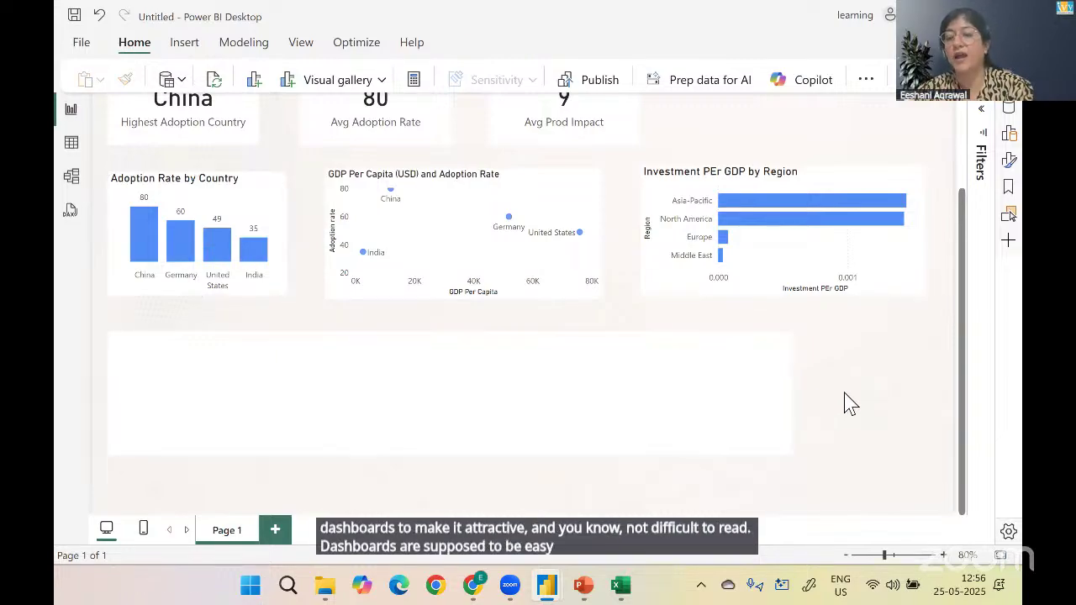
key(ctrl+v)
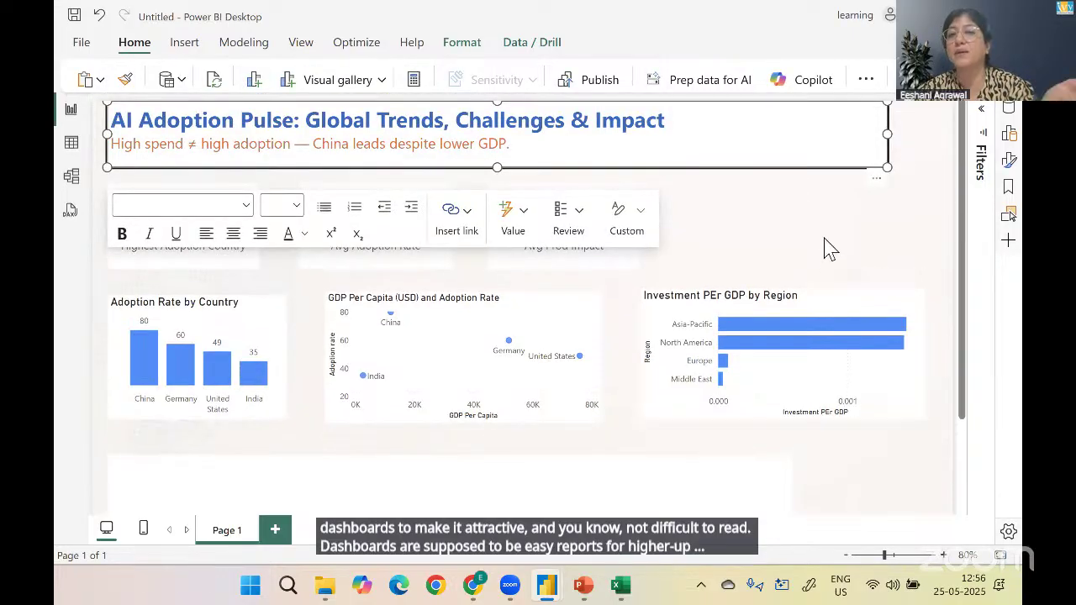
click(828, 248)
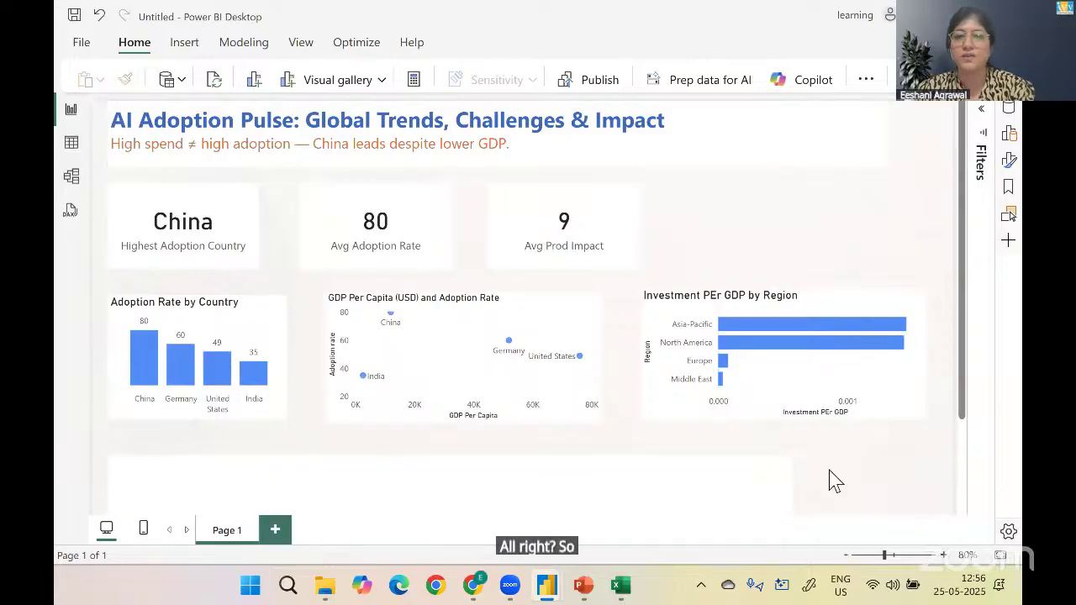
Switch to the Ivy-AI Tool Adoption report, view its Industry page and try the navigation icons to Country and back
mouse_move(551, 593)
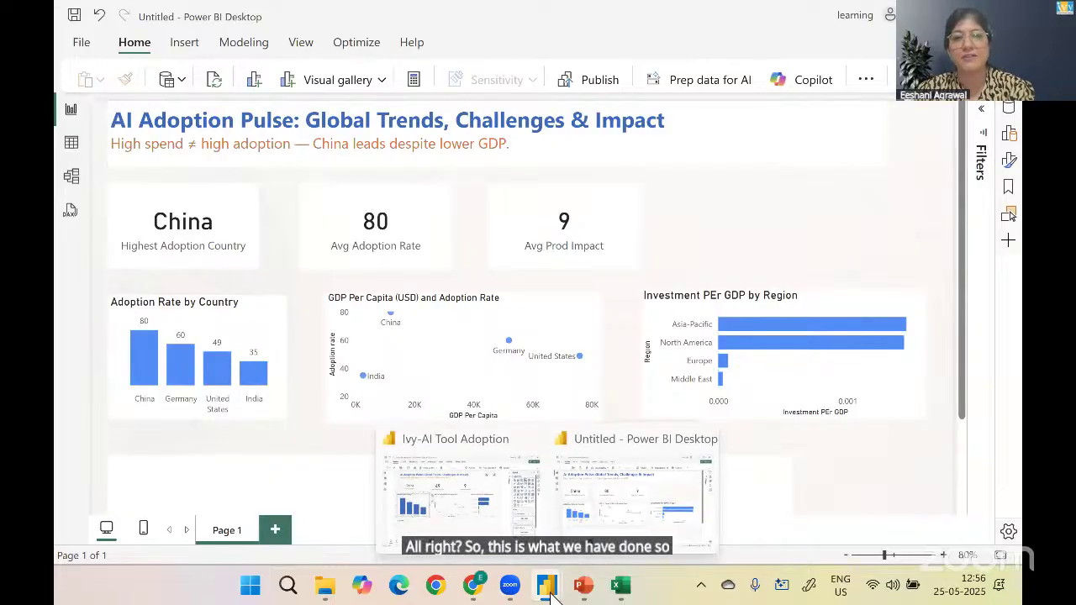
click(483, 523)
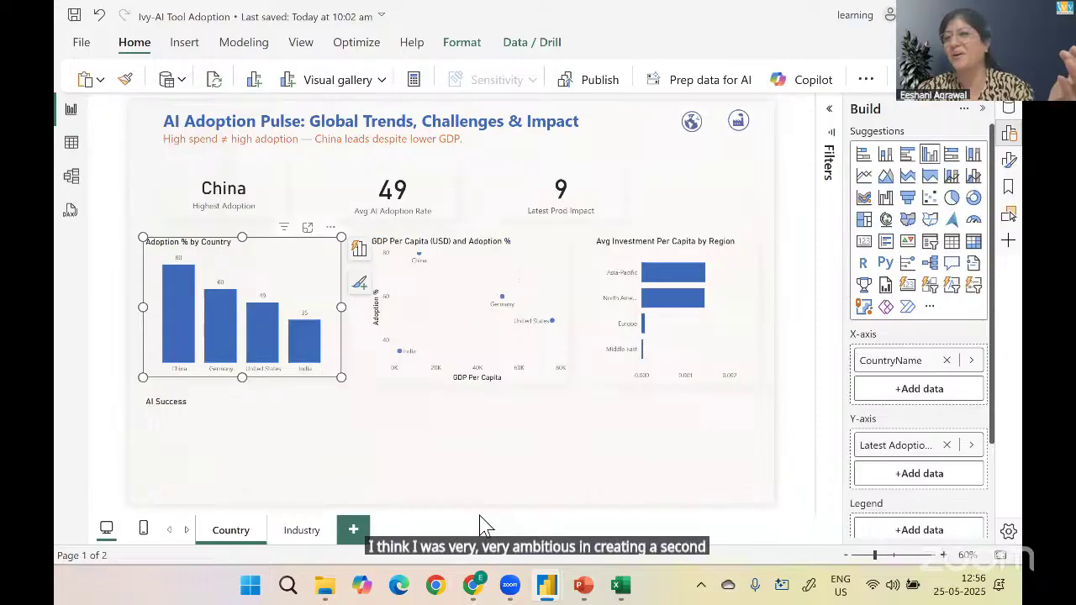
click(303, 531)
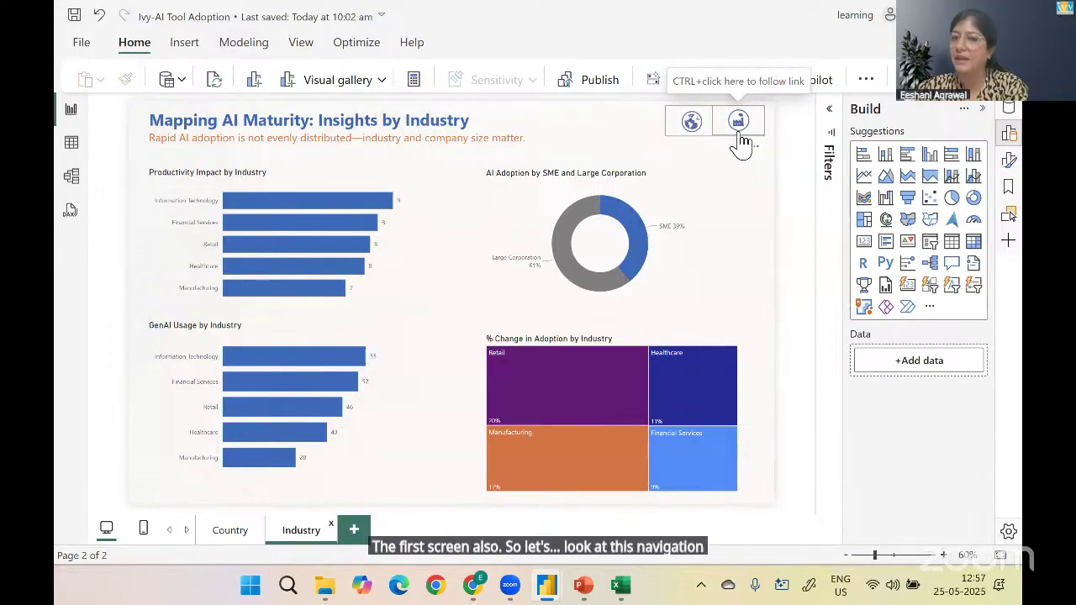
ctrl+click(695, 138)
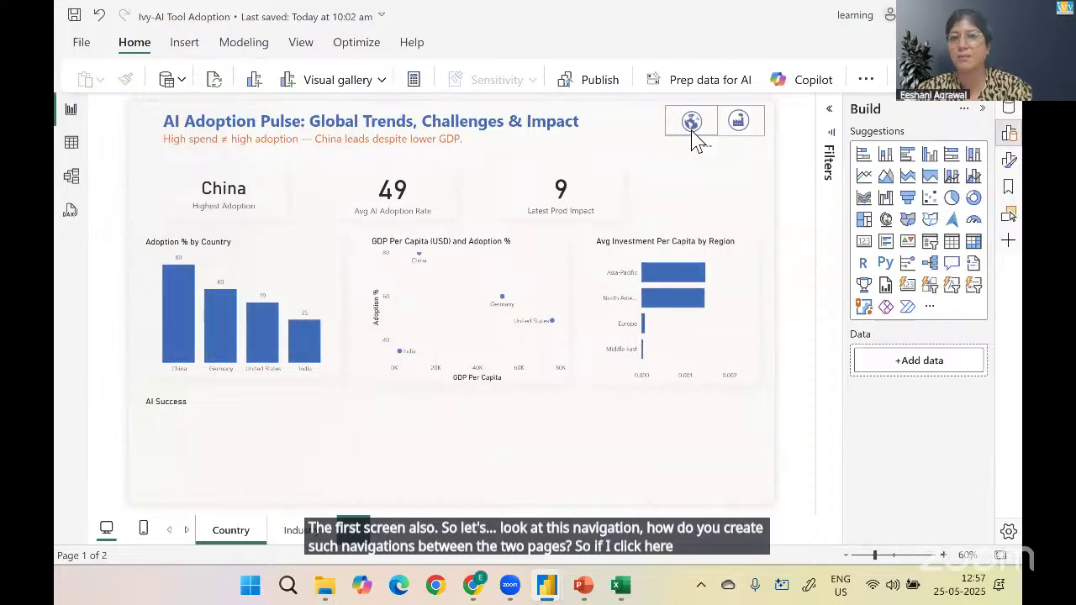
ctrl+click(743, 124)
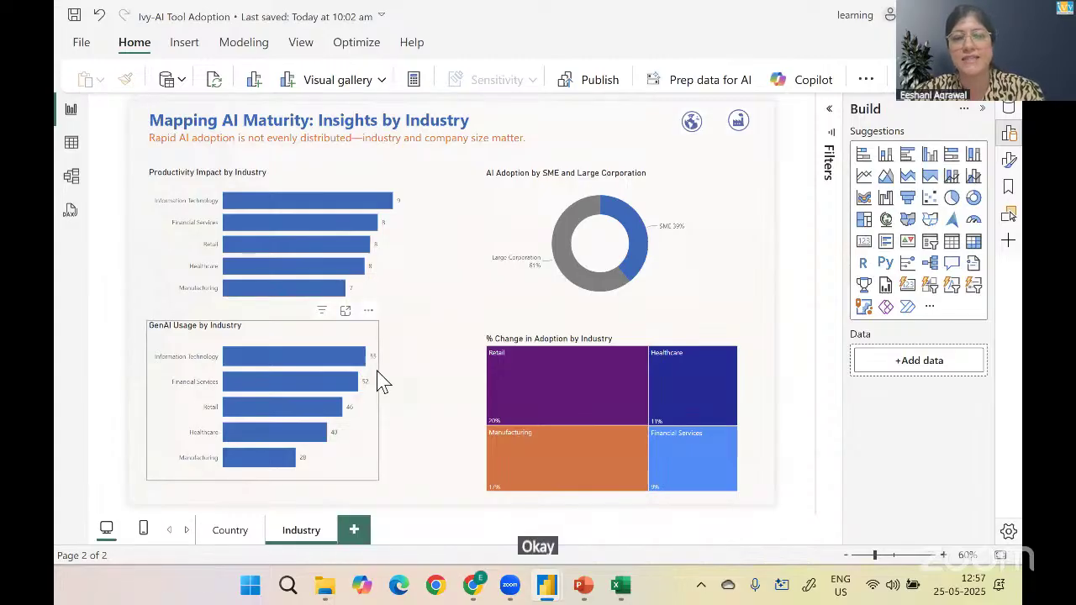
Return to the untitled AI Adoption Pulse report, select all visuals on the page and turn off their background
key(alt+Tab)
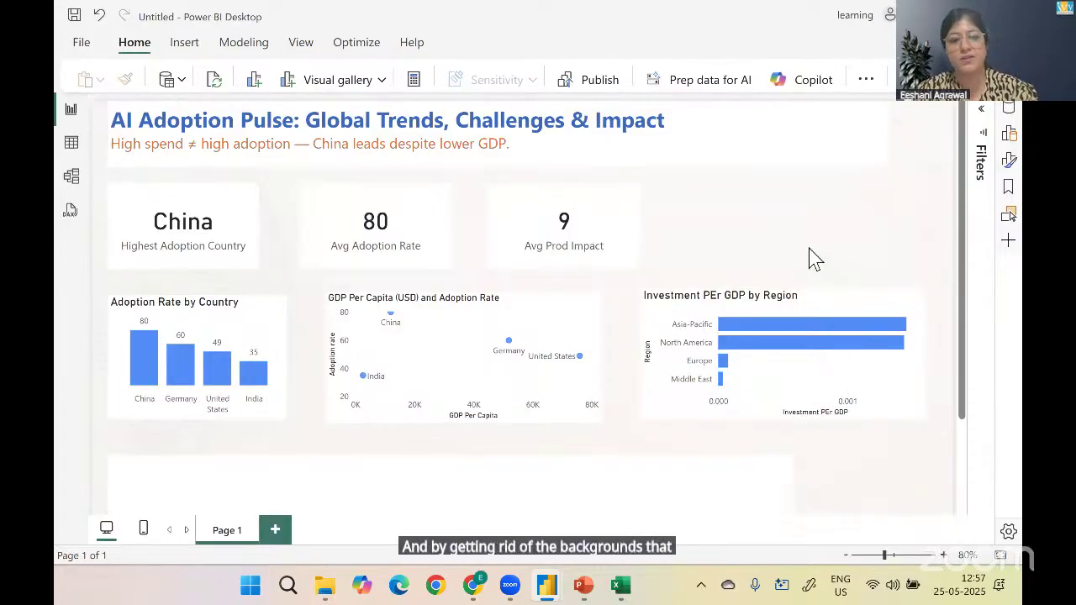
key(ctrl+a)
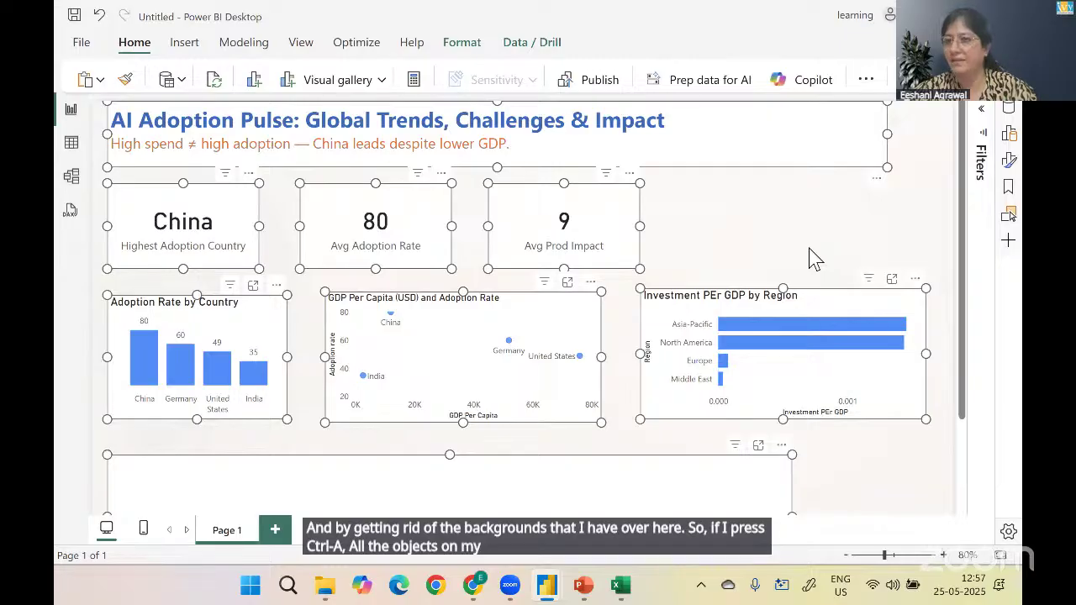
click(1009, 160)
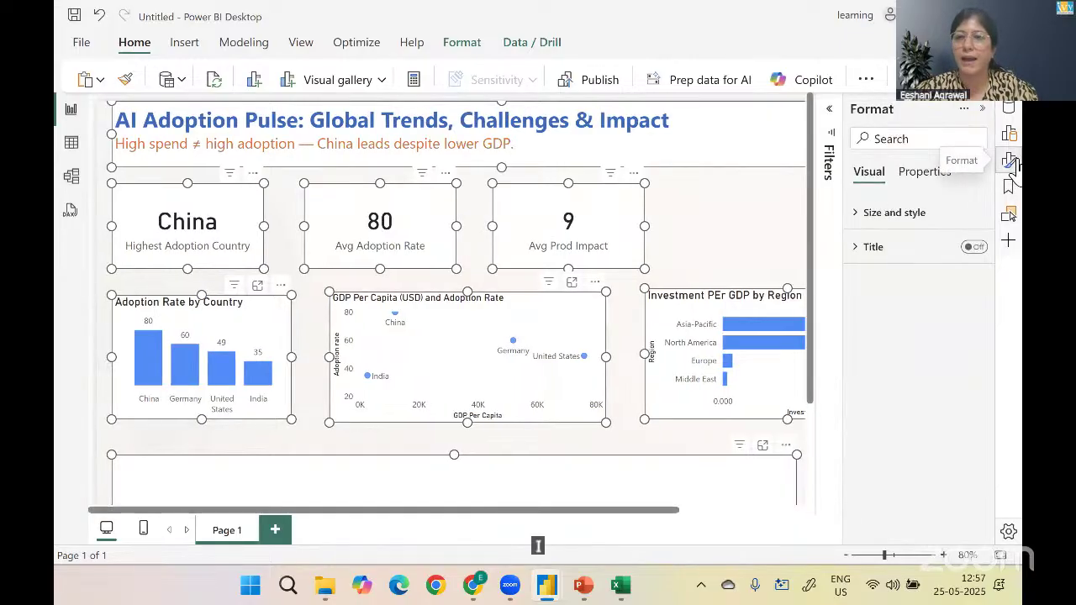
click(914, 215)
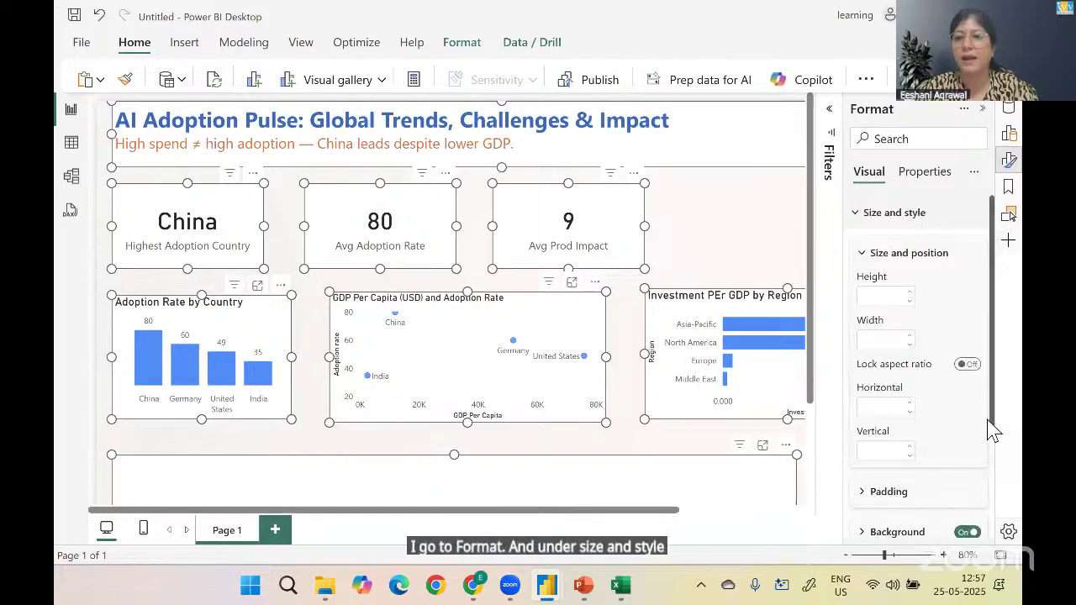
drag(997, 431, 998, 502)
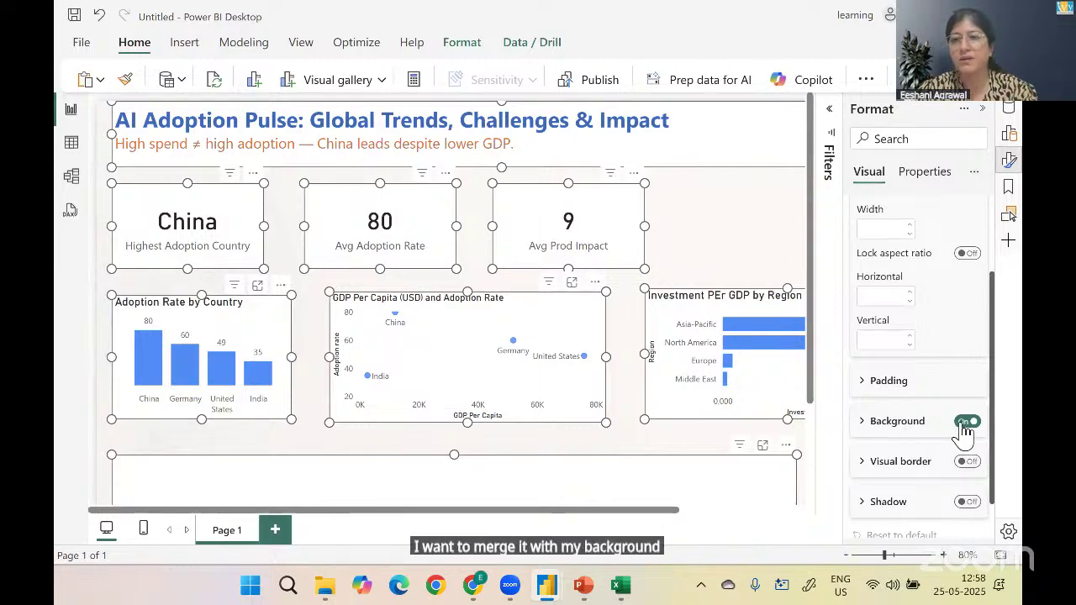
click(963, 425)
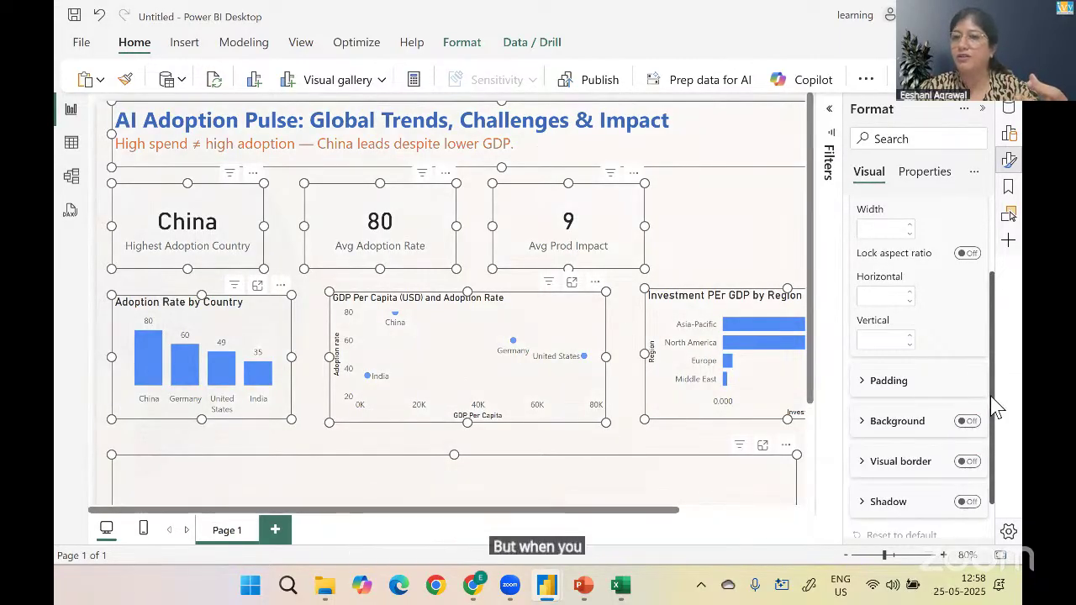
Turn on the shadow for all selected visuals, set its color to a soft gray, and deselect everything
drag(995, 408, 992, 445)
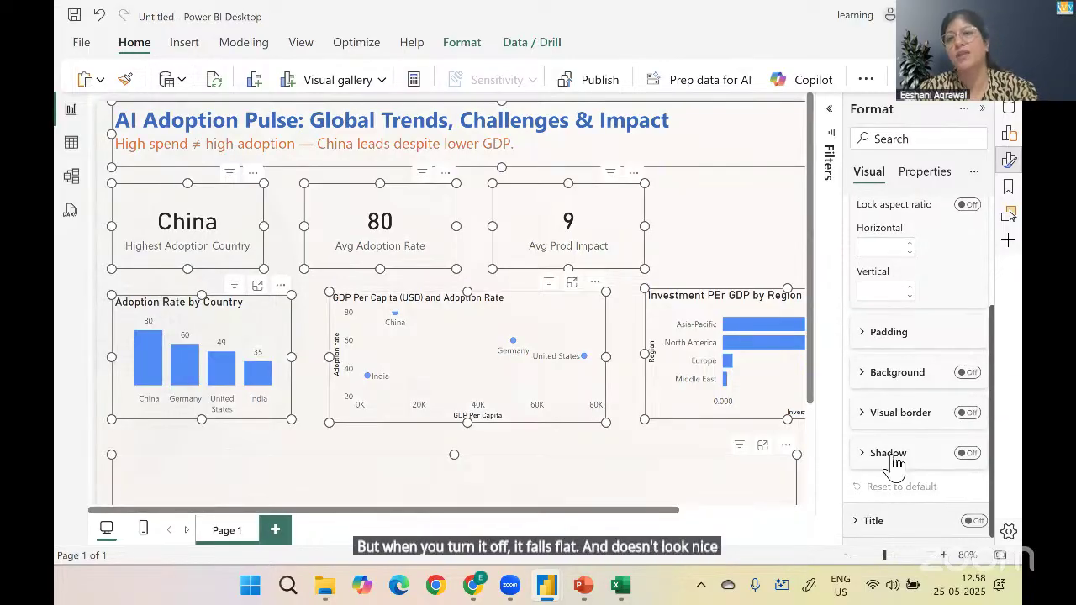
click(973, 454)
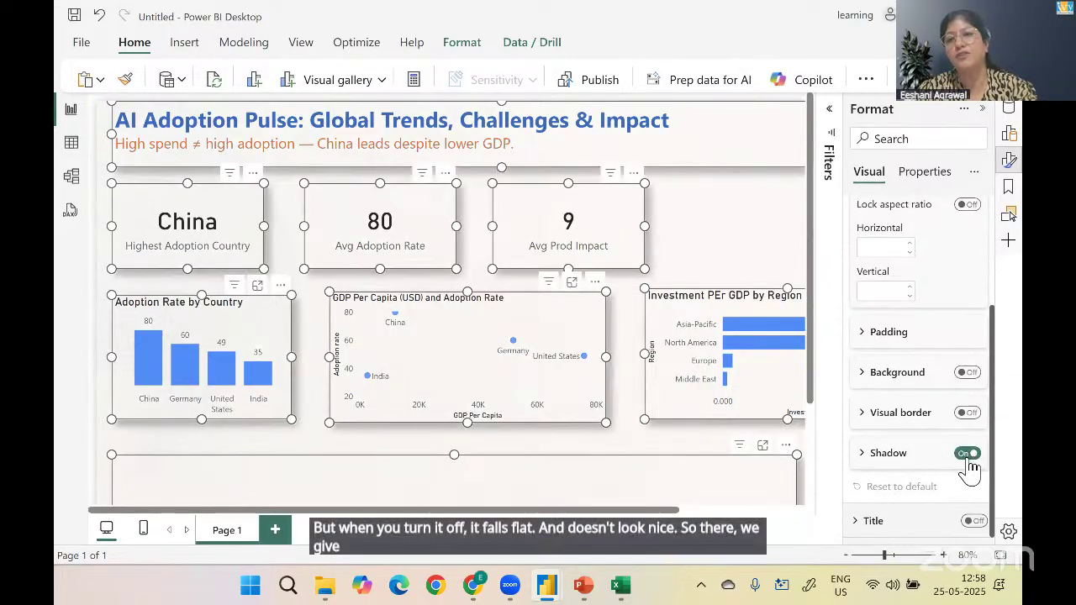
click(905, 462)
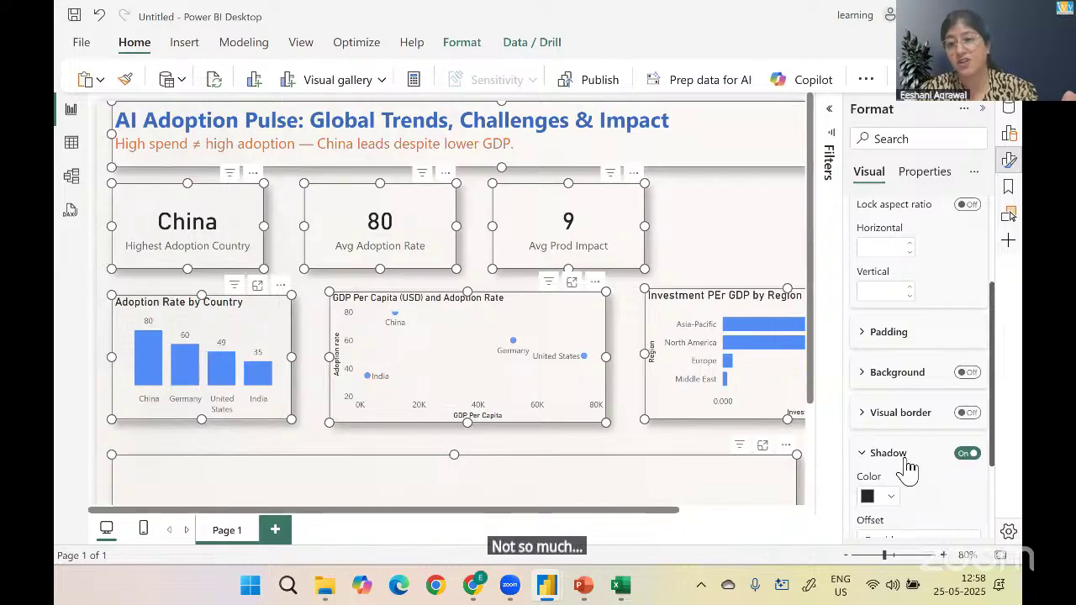
click(891, 498)
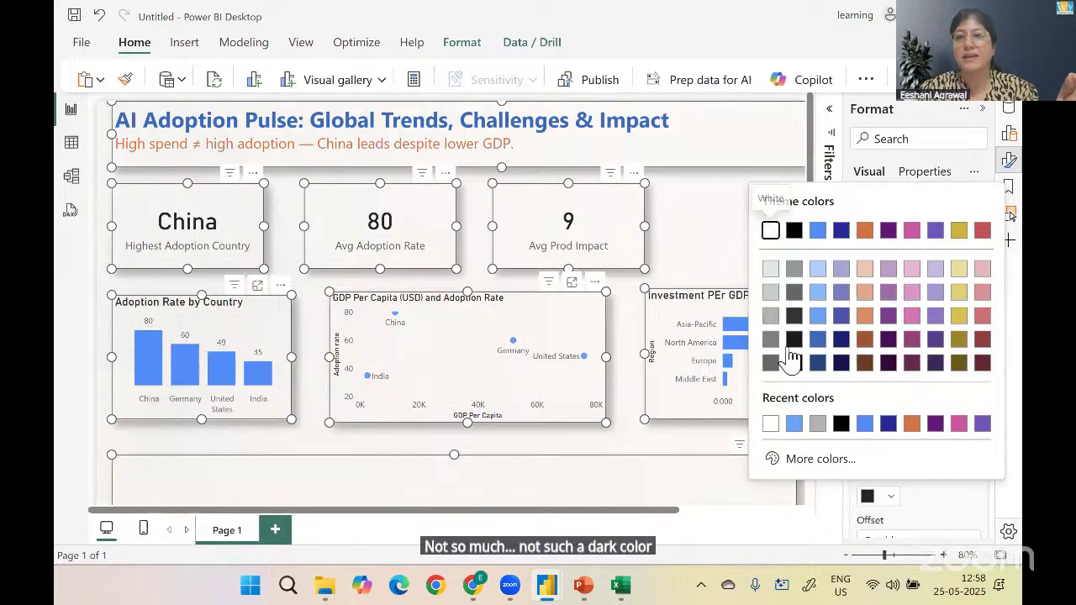
click(768, 271)
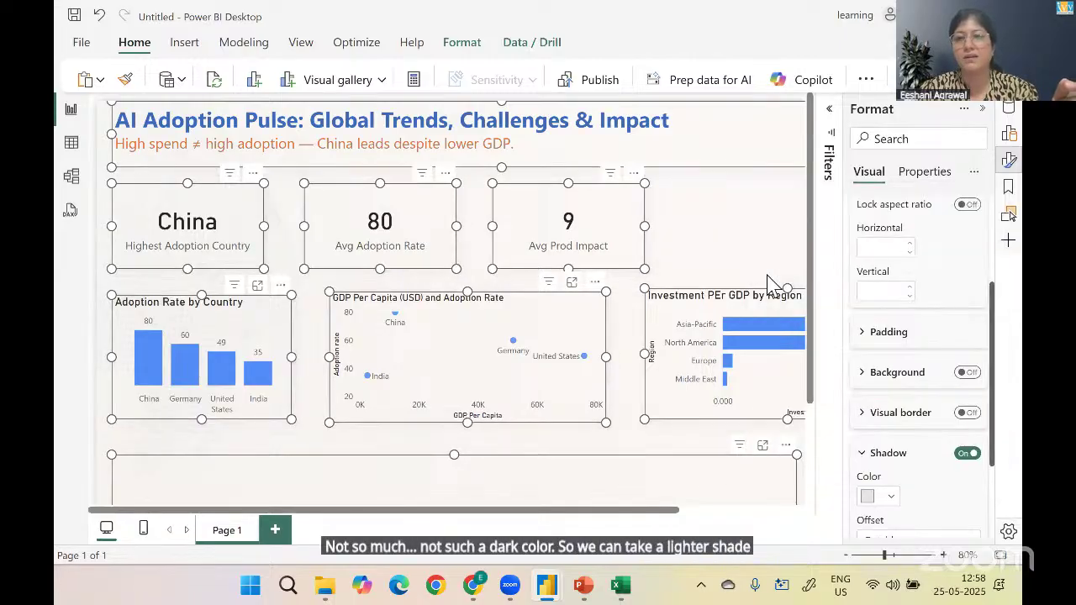
click(889, 500)
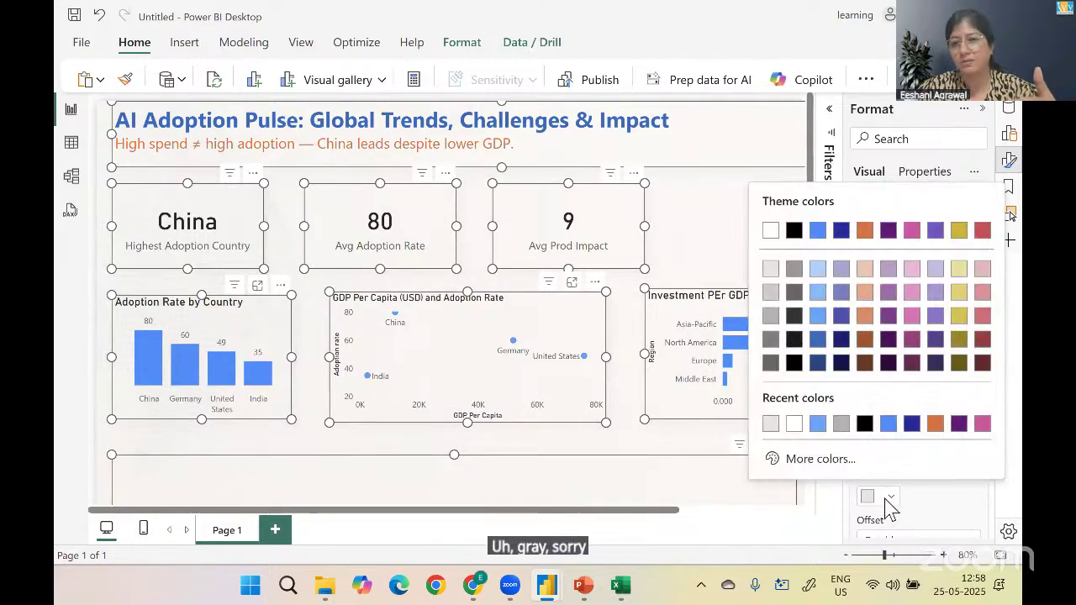
click(795, 286)
click(715, 227)
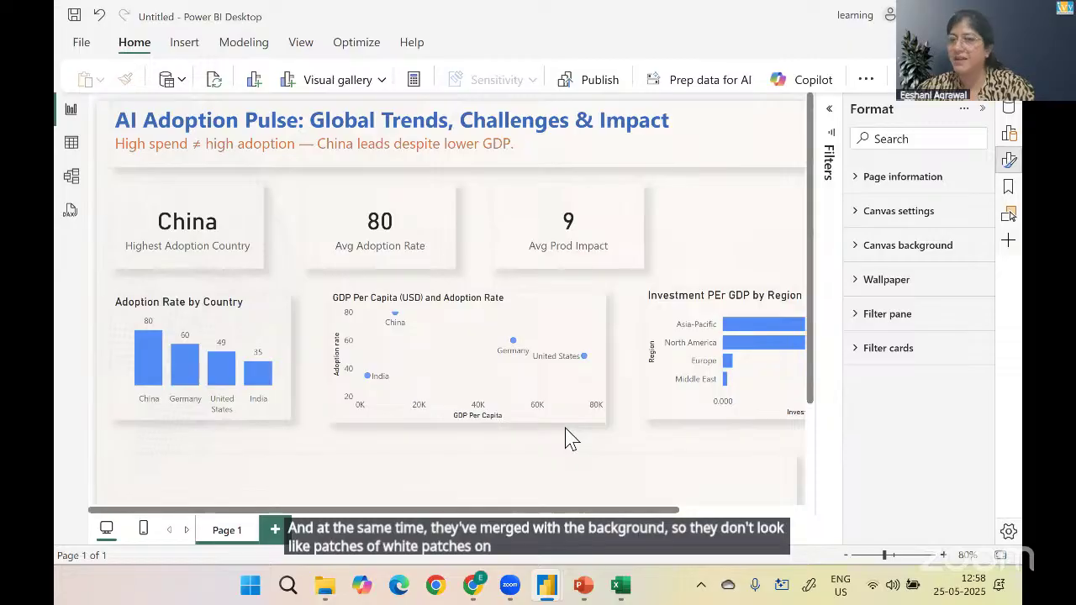
Turn off the shadow on the empty case-study card below the charts and deselect it
drag(623, 511, 762, 509)
click(606, 496)
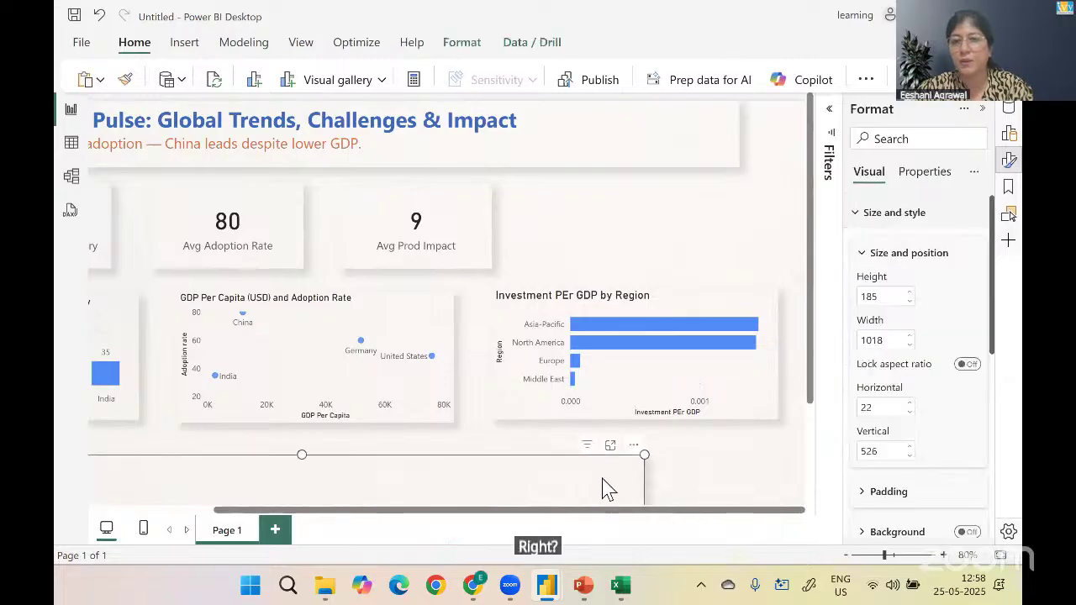
drag(997, 357, 961, 439)
click(965, 445)
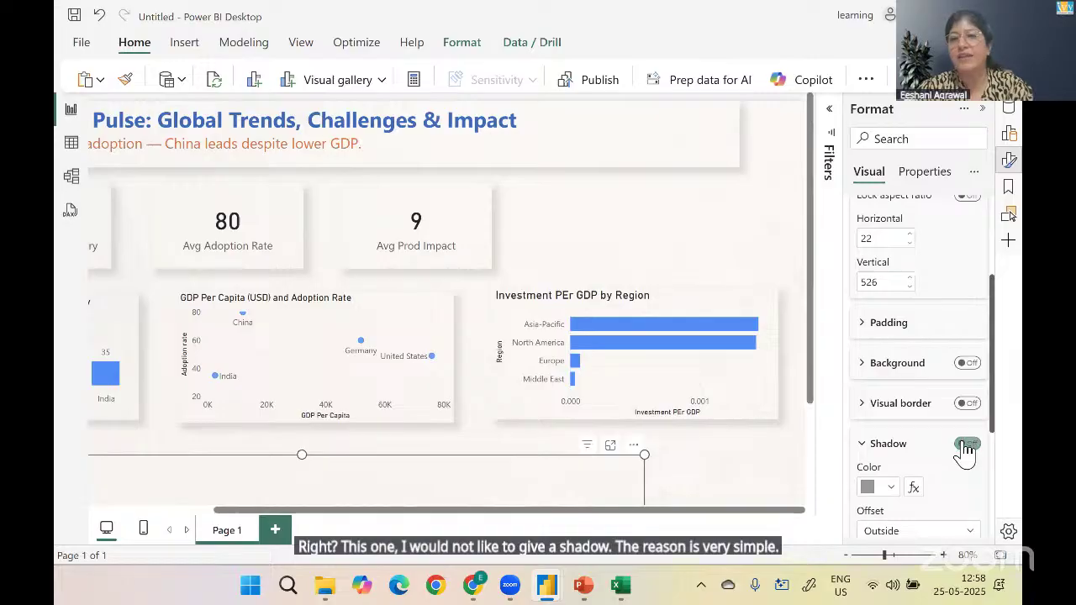
click(759, 492)
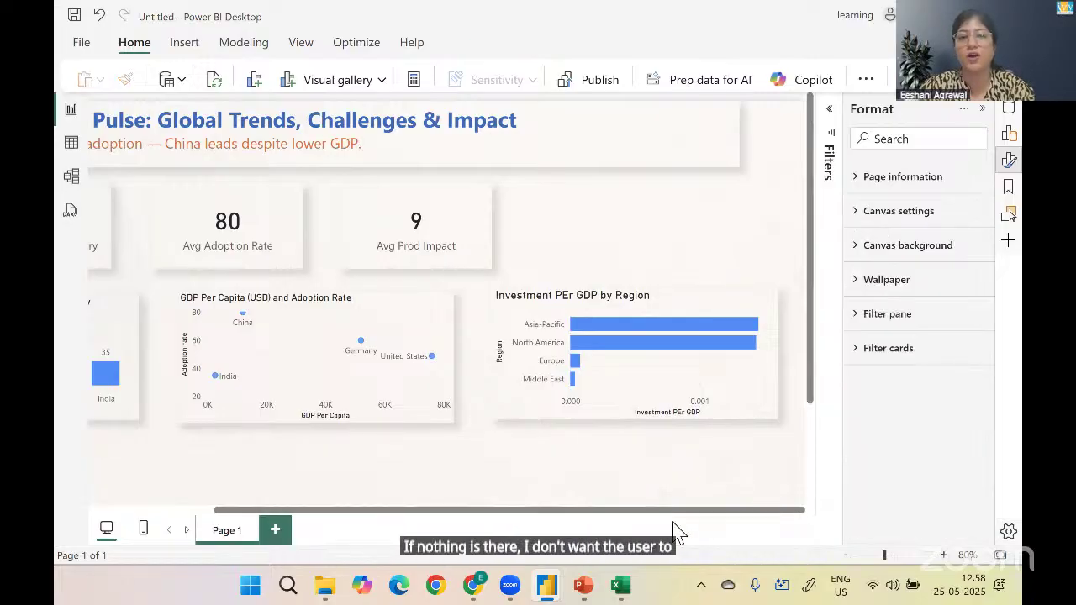
View the whole page and check the case-study card by selecting United States in the adoption chart, and clear the selection
click(846, 554)
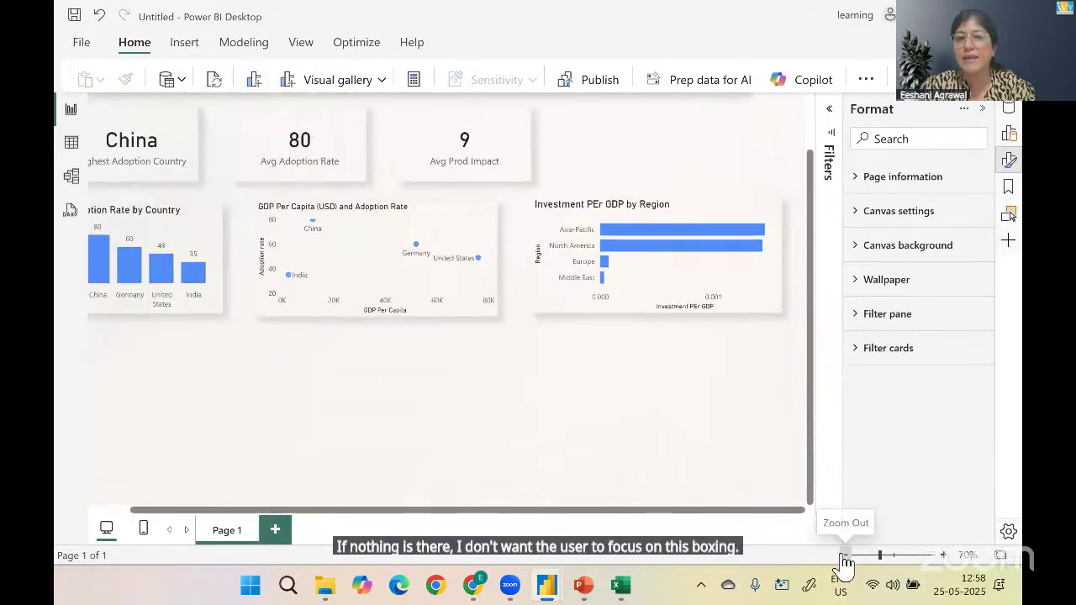
click(845, 555)
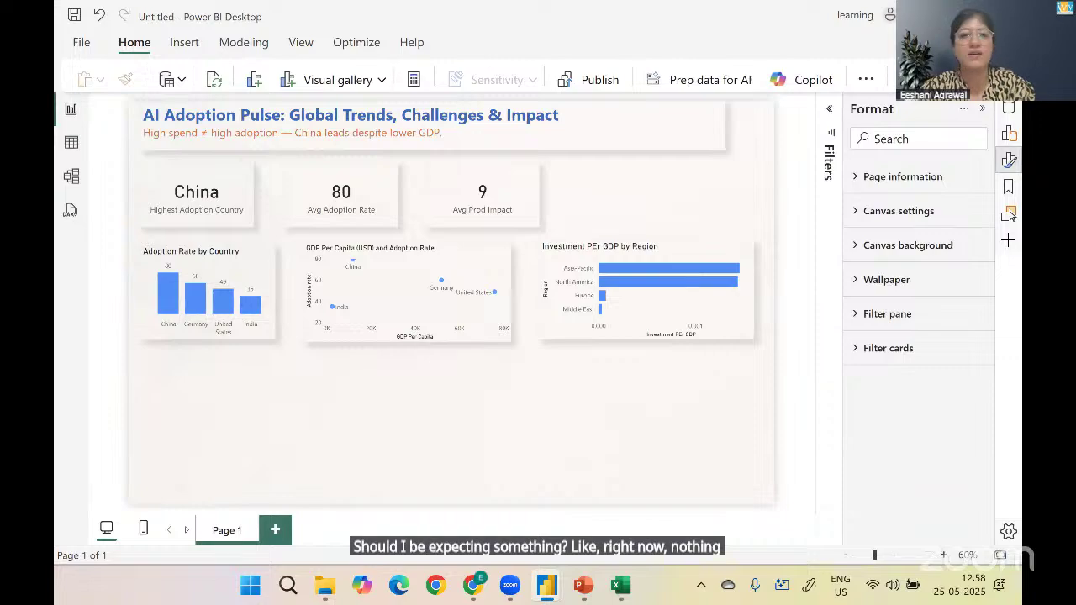
click(232, 309)
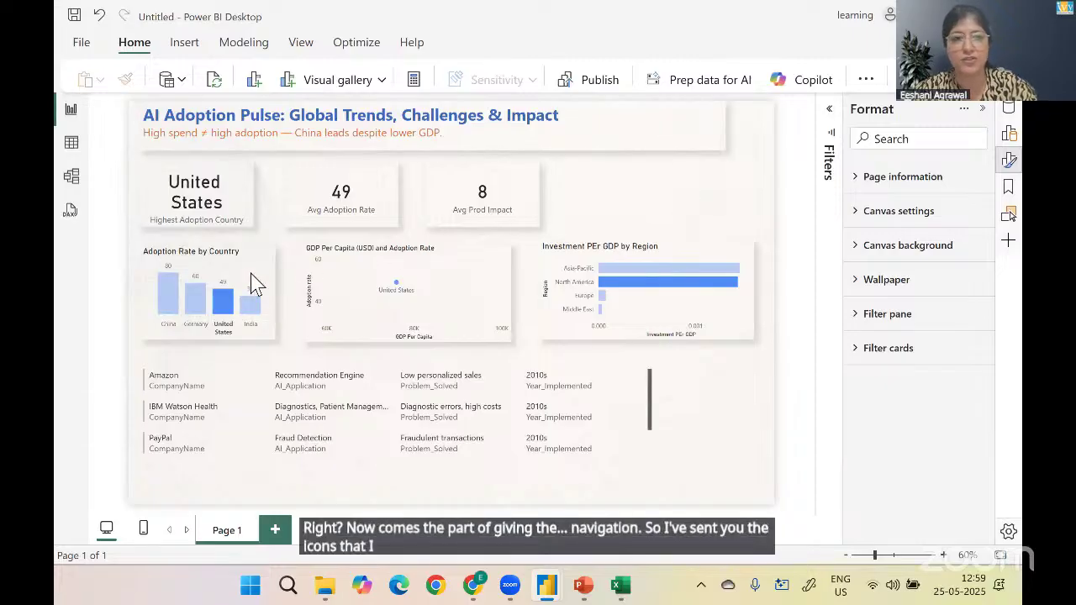
click(223, 303)
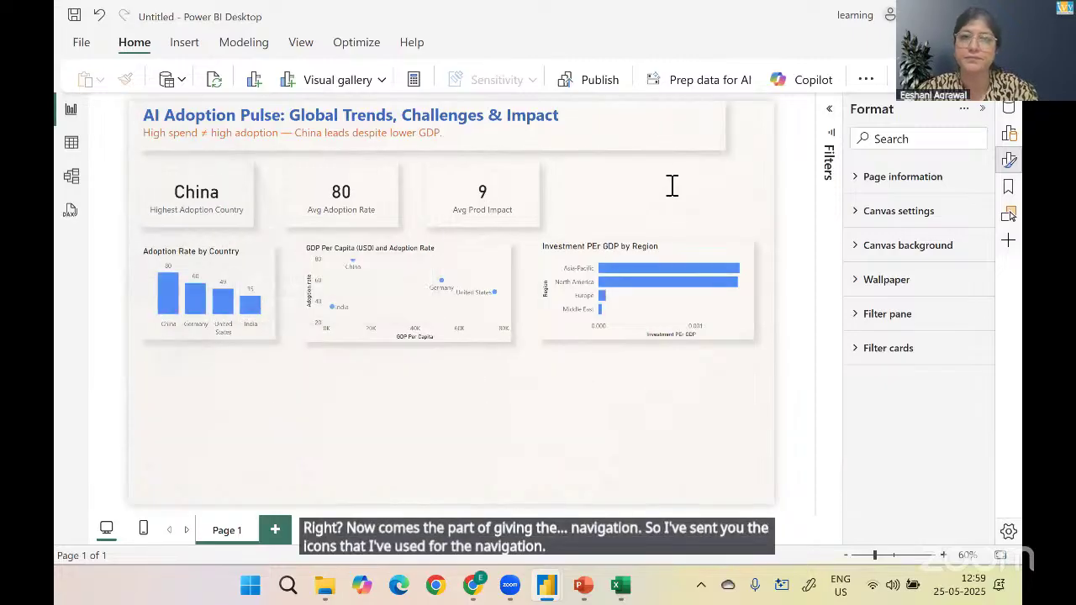
Narrow the title text box to about 1018 wide and insert the Country Logo picture beside it, about 76 high and 81 wide
click(715, 126)
drag(723, 126, 654, 128)
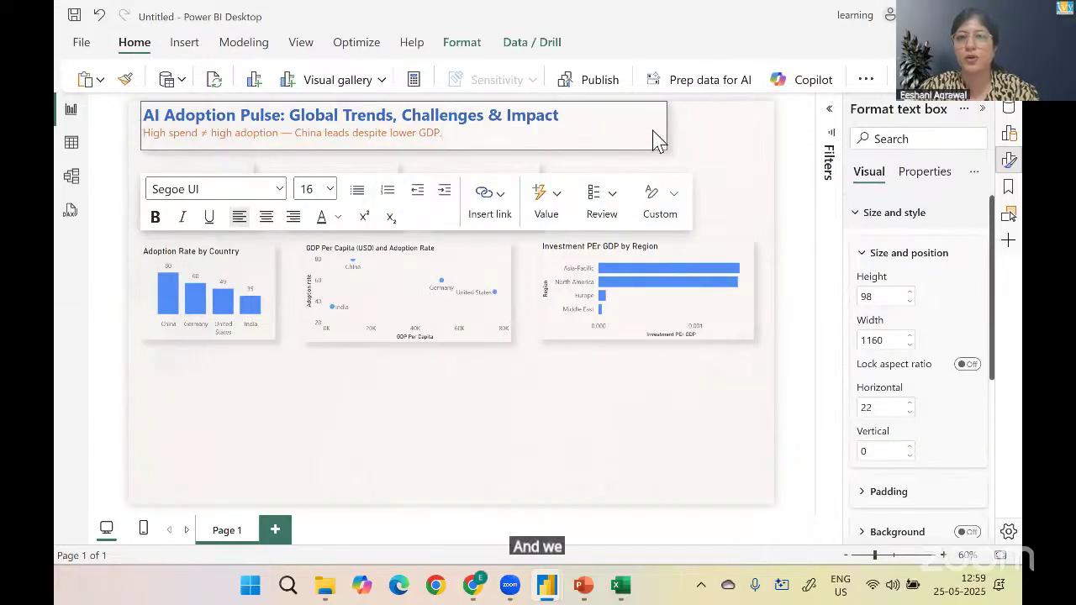
click(193, 47)
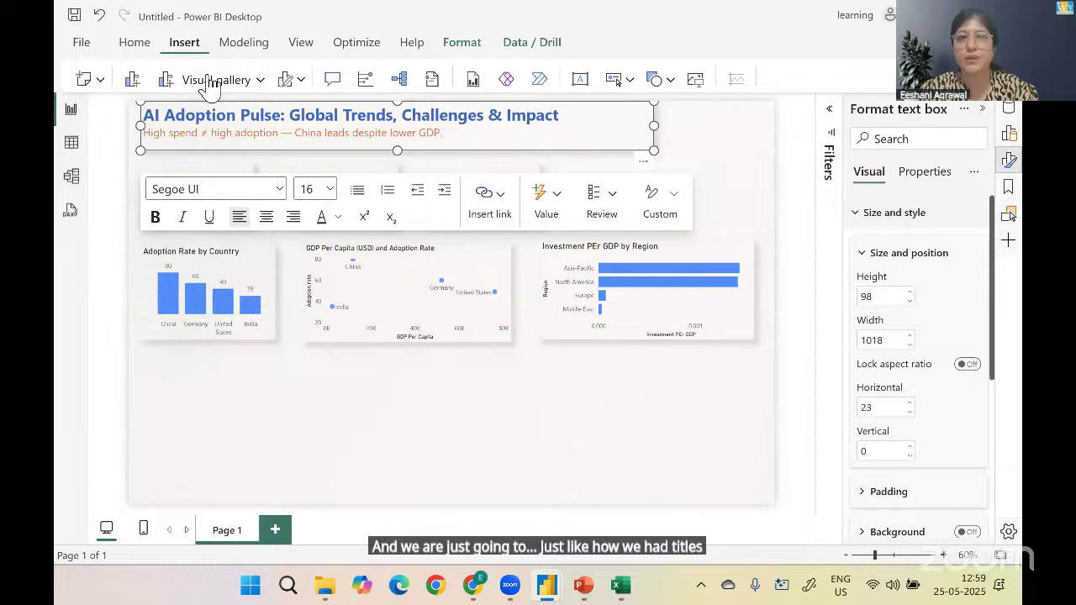
click(698, 82)
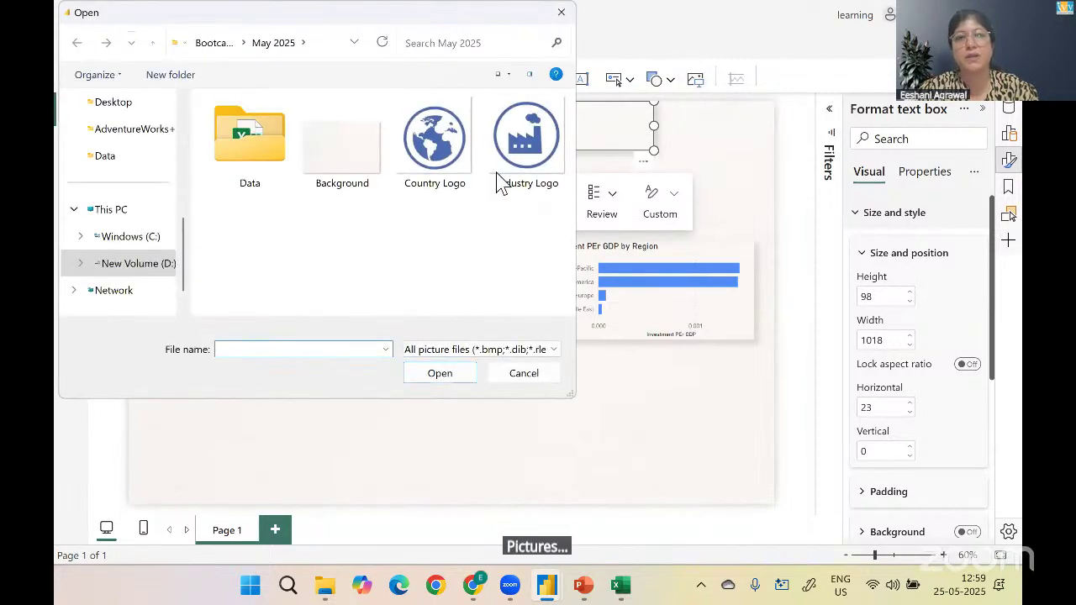
click(450, 153)
click(454, 377)
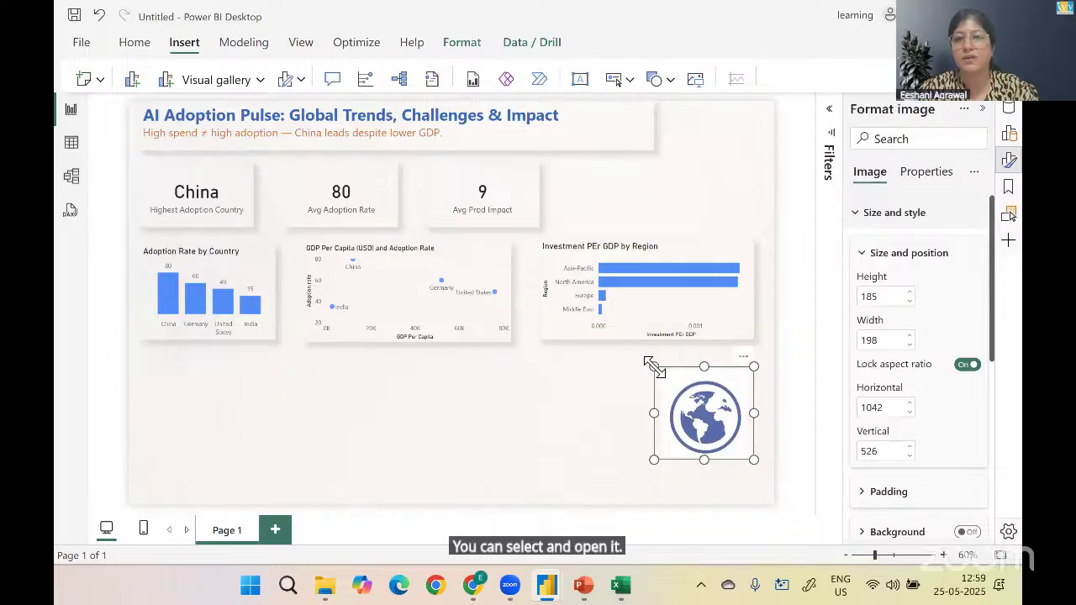
drag(700, 406, 691, 130)
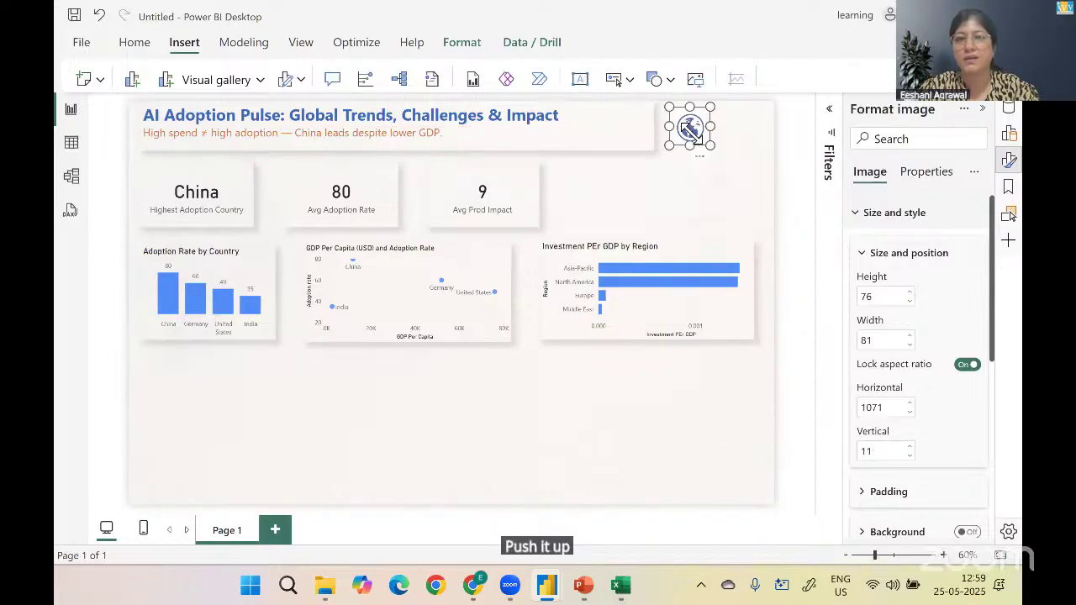
Insert the Industry Logo picture on the report page
click(696, 79)
click(540, 137)
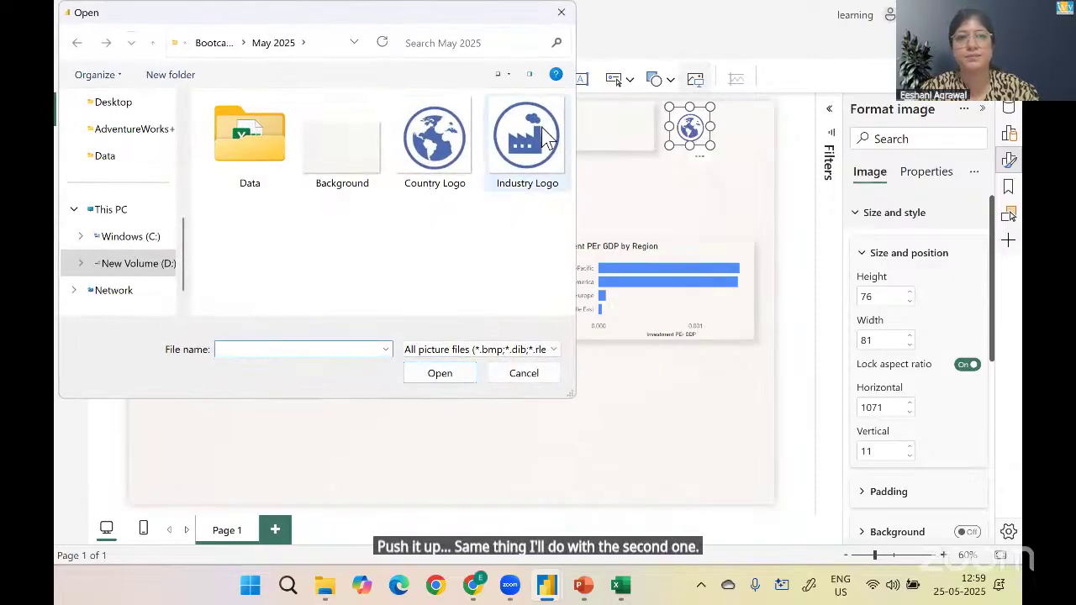
click(446, 377)
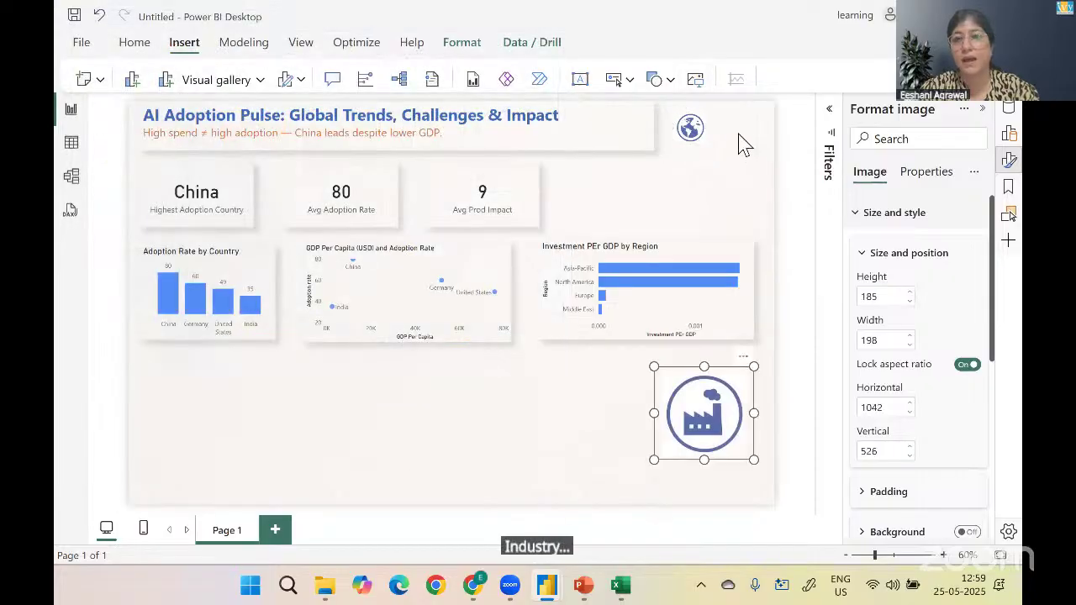
Match the factory logo to the globe logo with height 76 and width 81, and place it just right of the globe
click(696, 130)
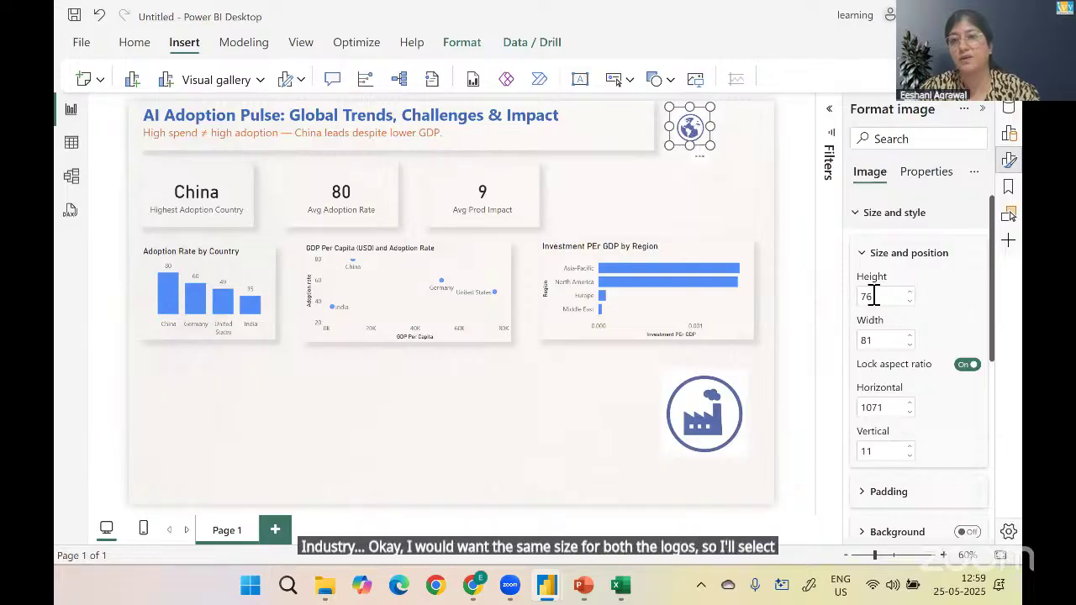
click(730, 410)
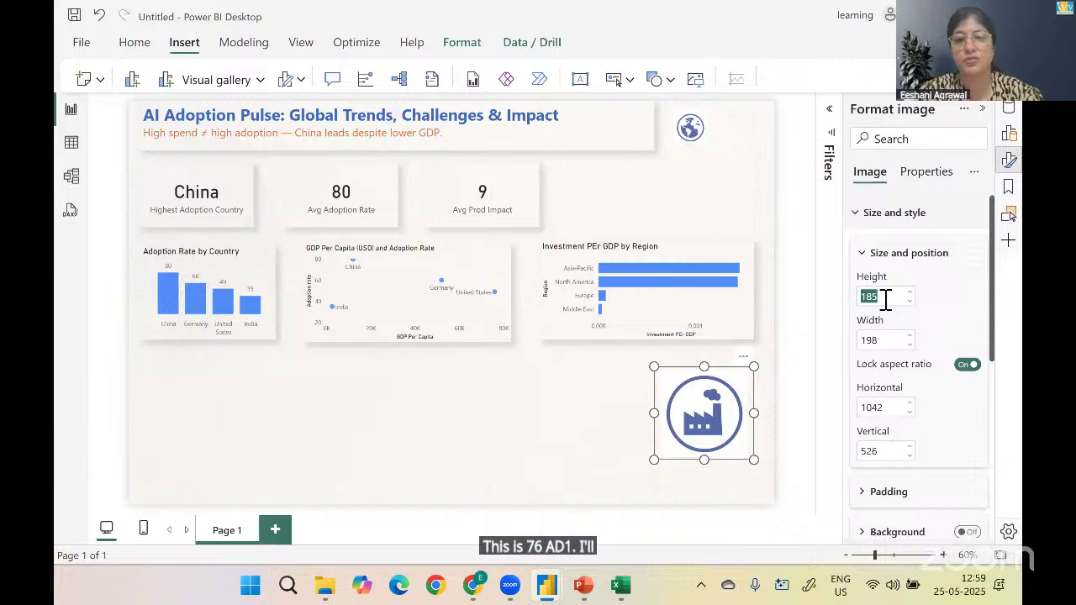
text(76)
key(Tab)
text(8)
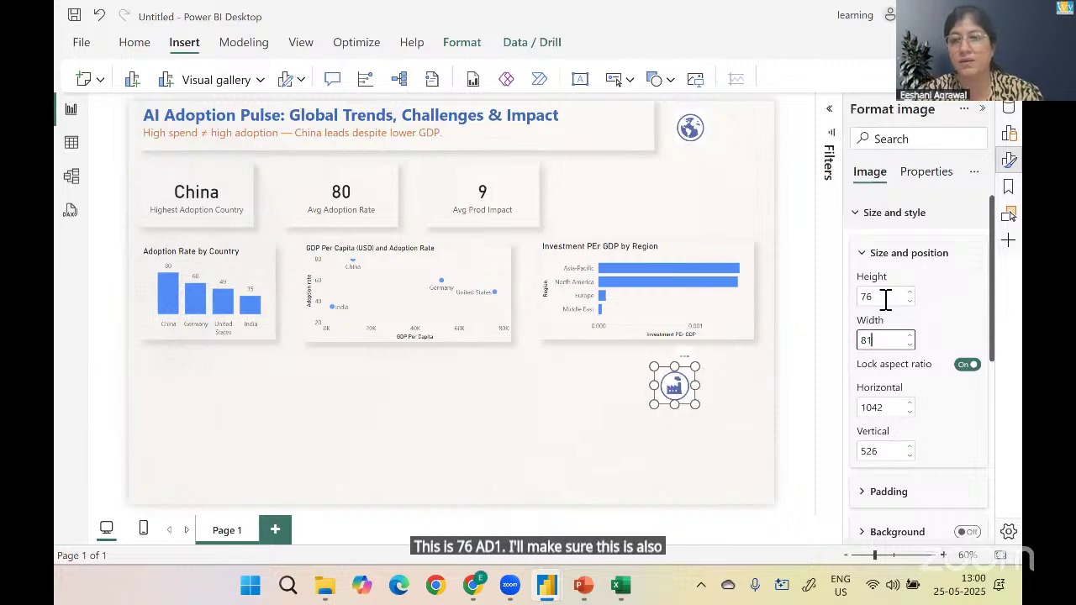
drag(681, 389, 746, 137)
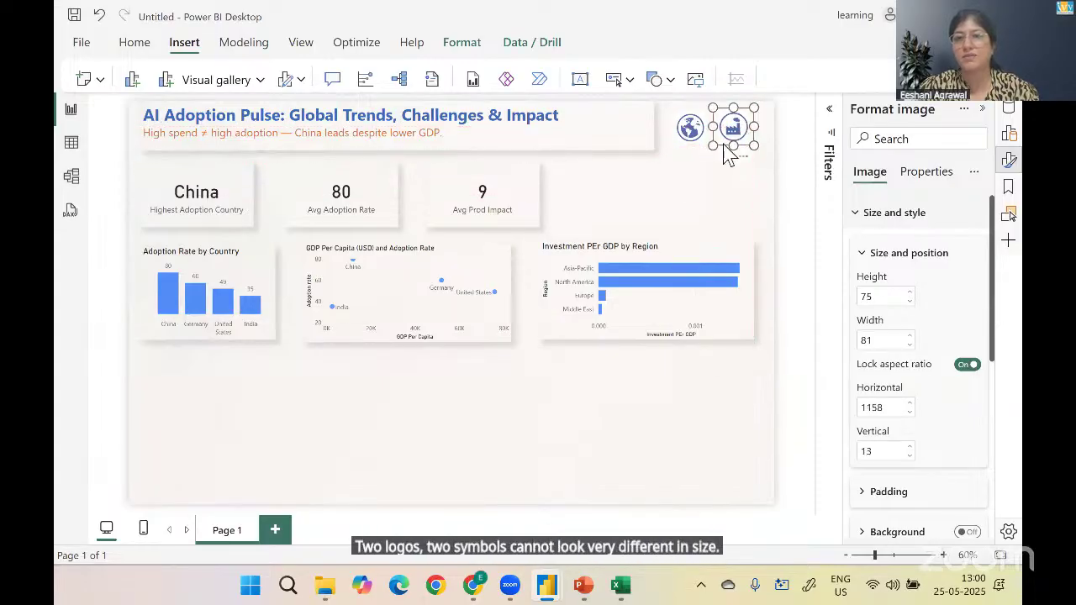
Turn on the action for the factory logo on Page 1 and set its type to Page navigation
click(698, 192)
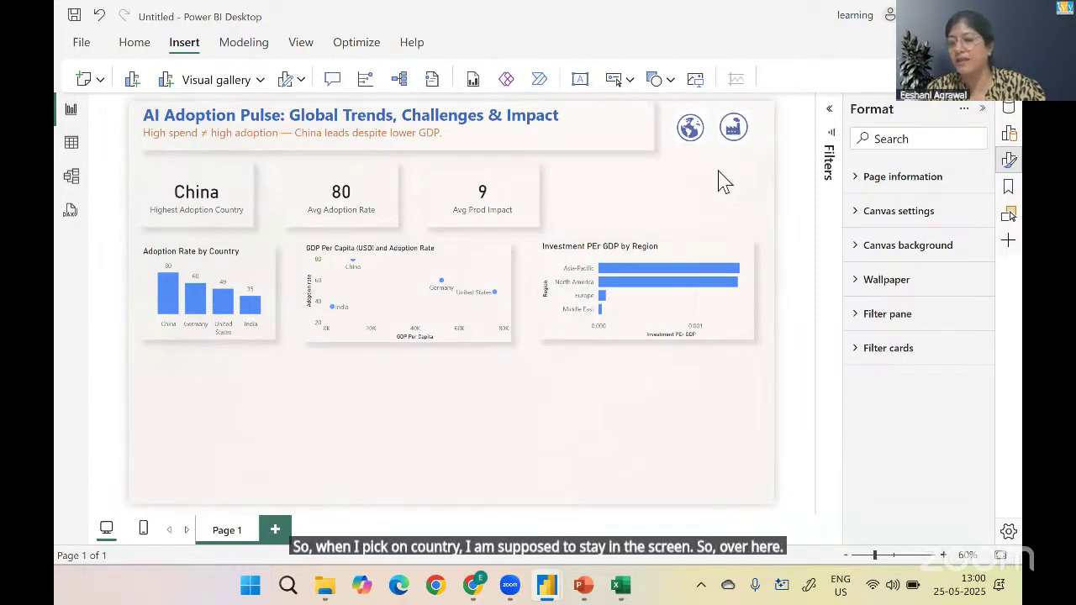
click(730, 133)
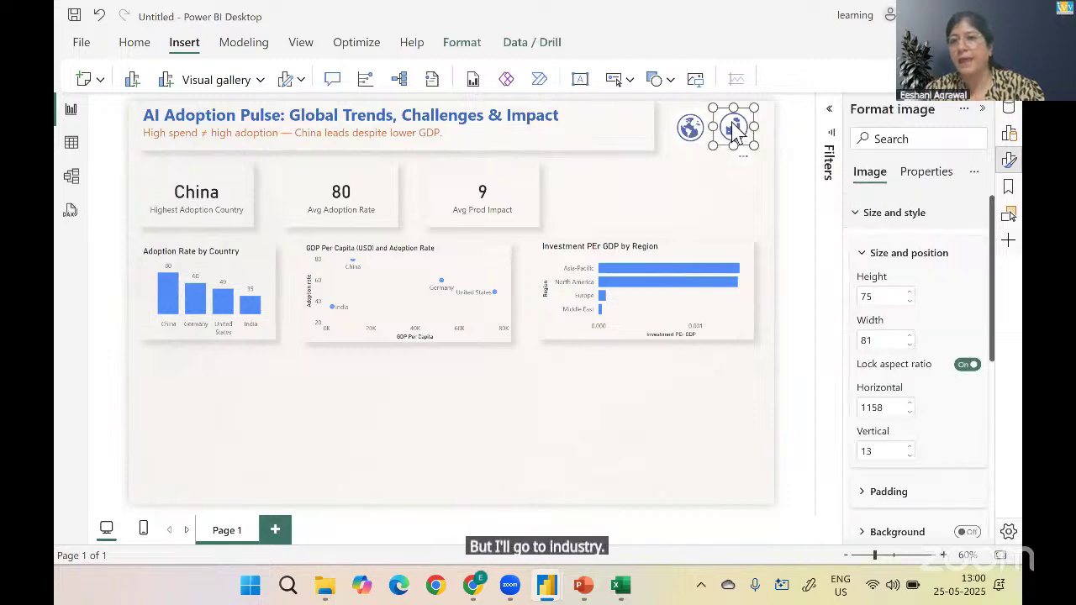
click(858, 217)
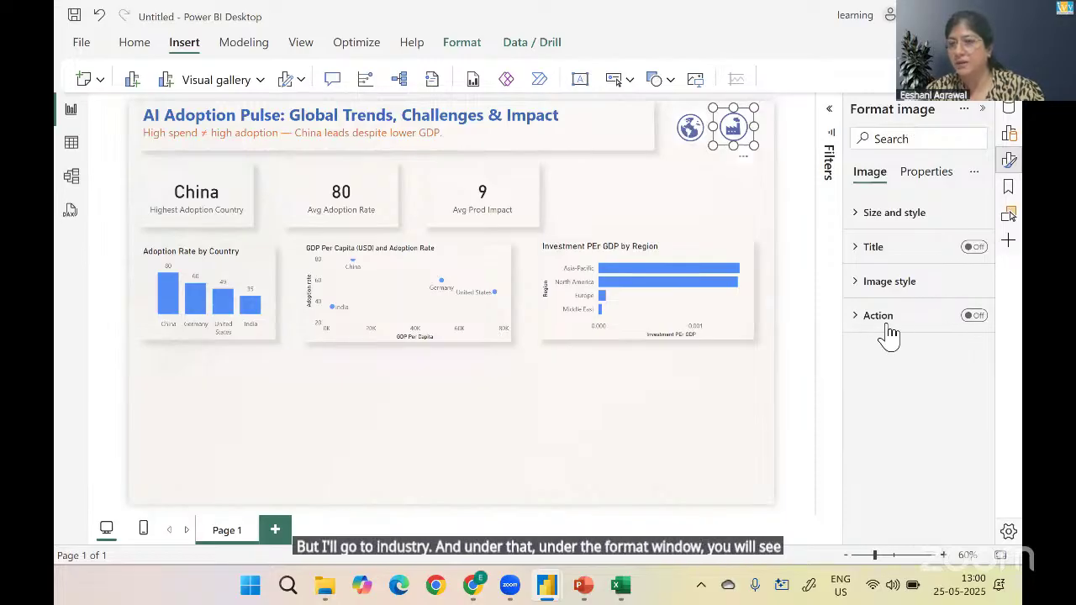
click(974, 316)
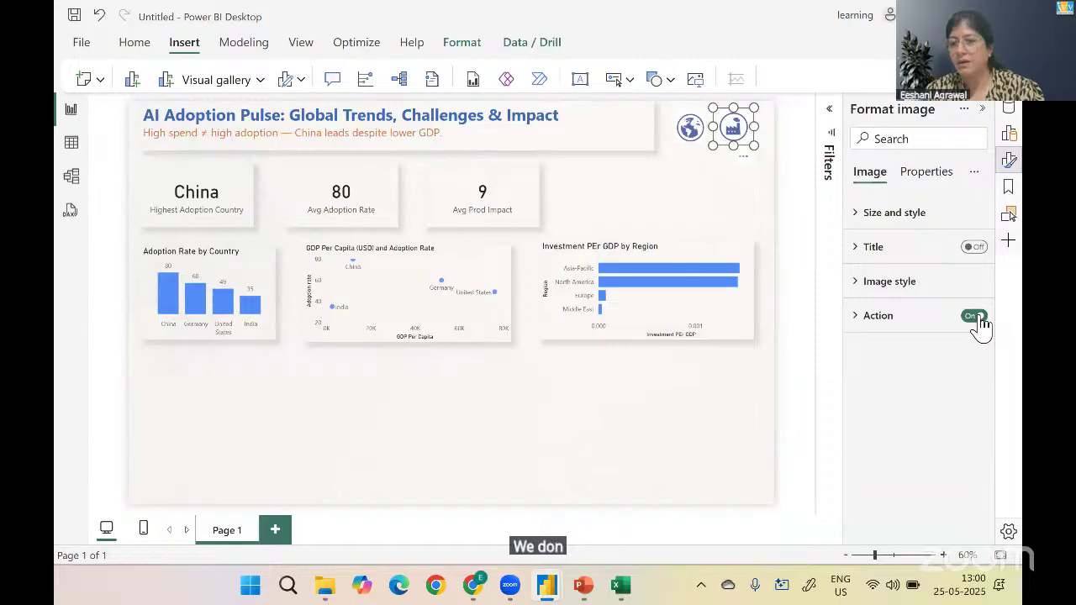
click(877, 319)
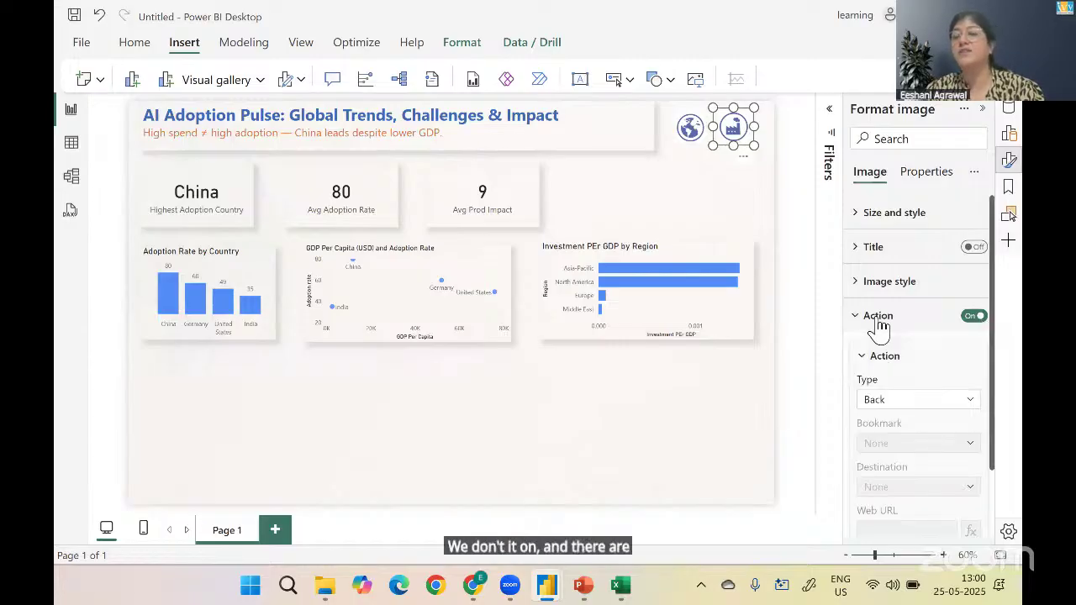
scroll(997, 336, down, 1)
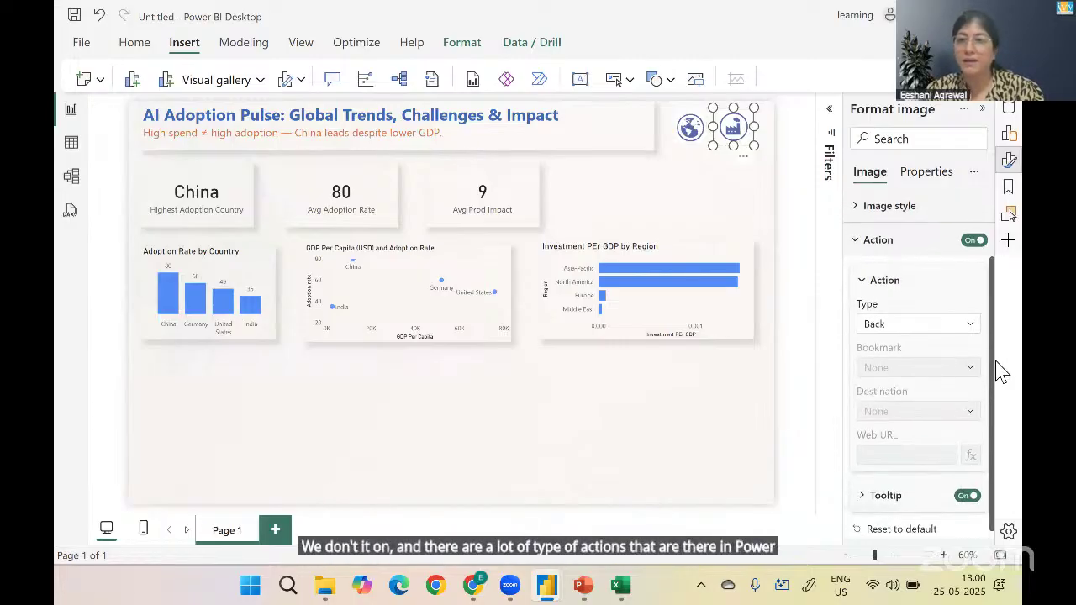
scroll(1000, 367, down, 1)
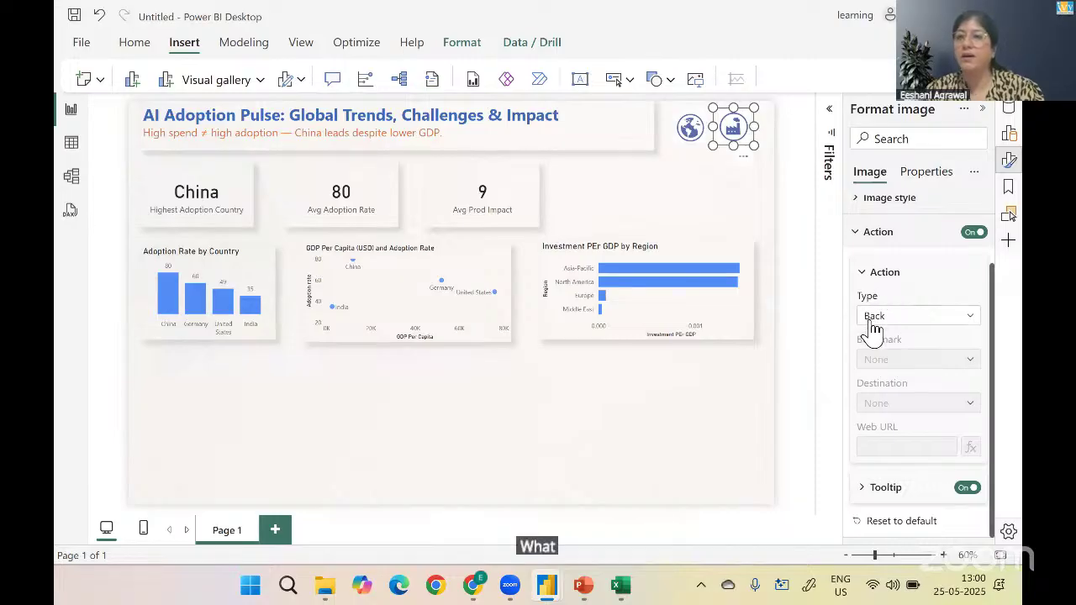
click(874, 317)
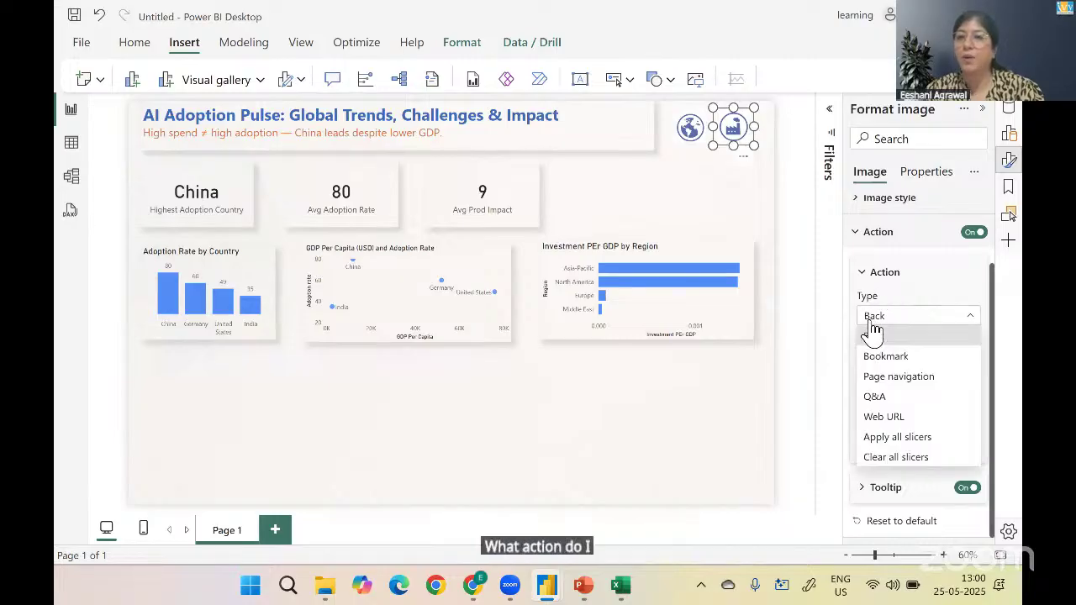
click(881, 380)
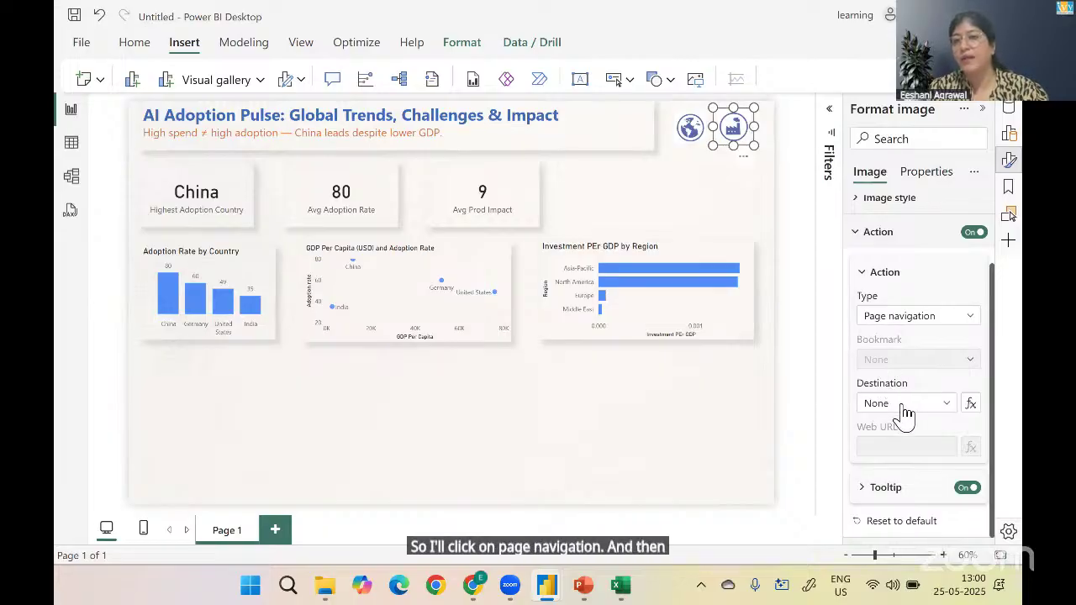
Check the available navigation destinations, add a second report page, and return to Page 1
click(904, 404)
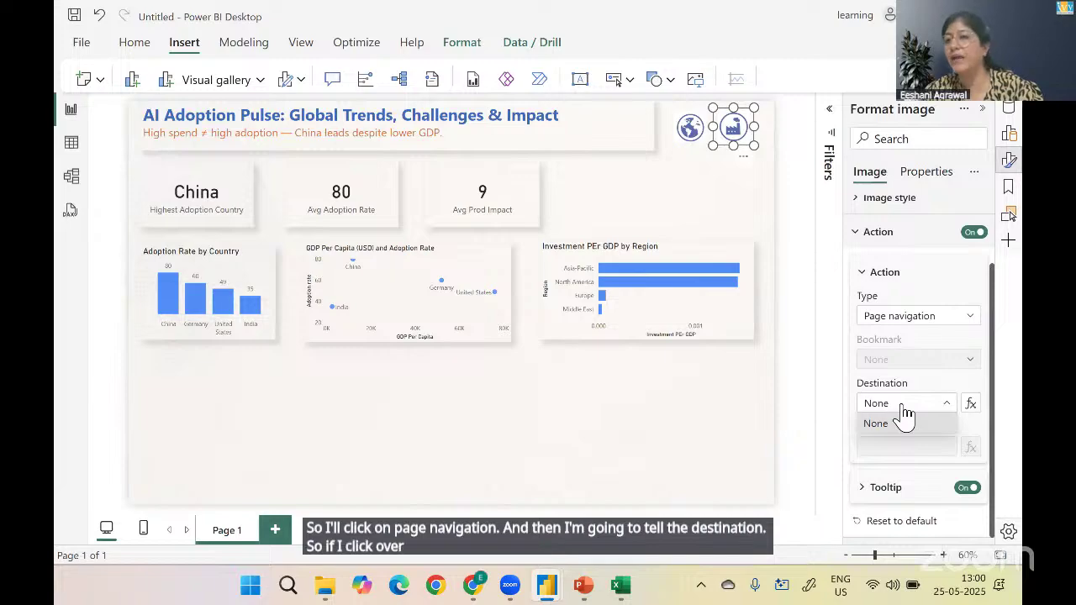
click(602, 413)
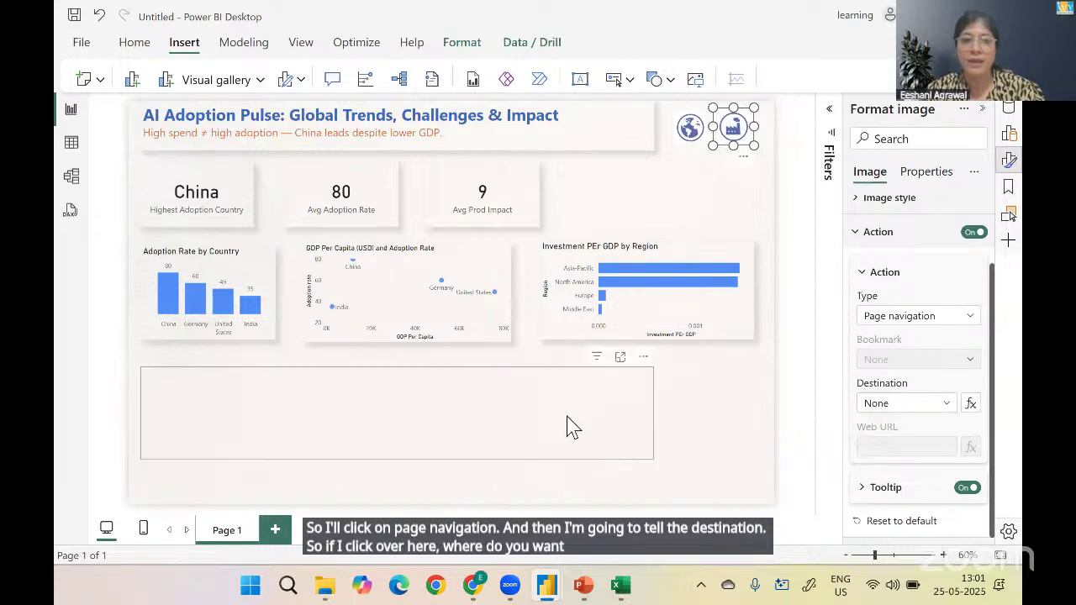
click(280, 534)
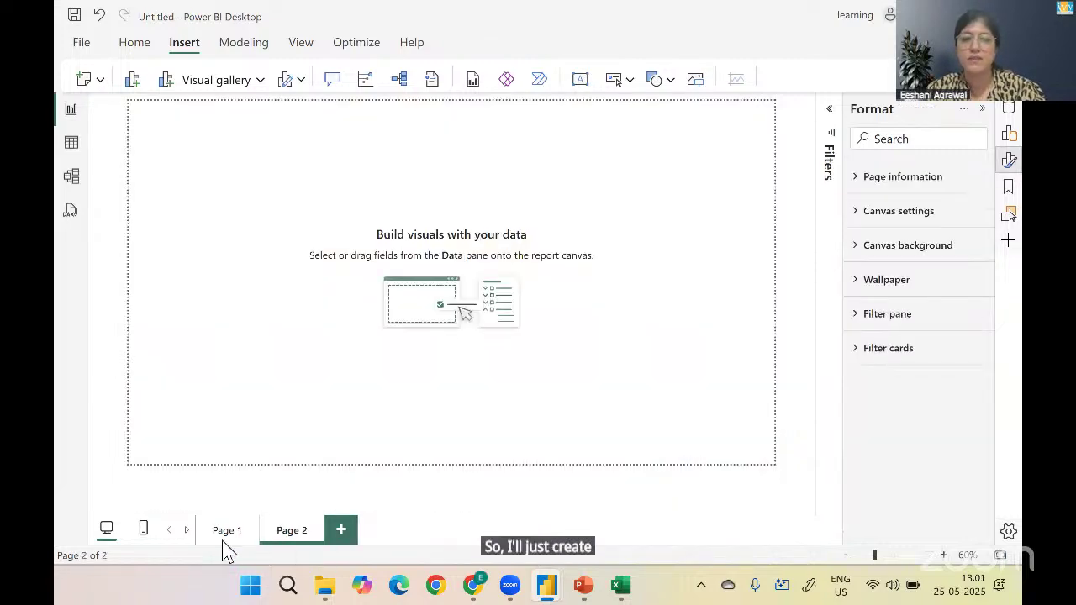
click(226, 535)
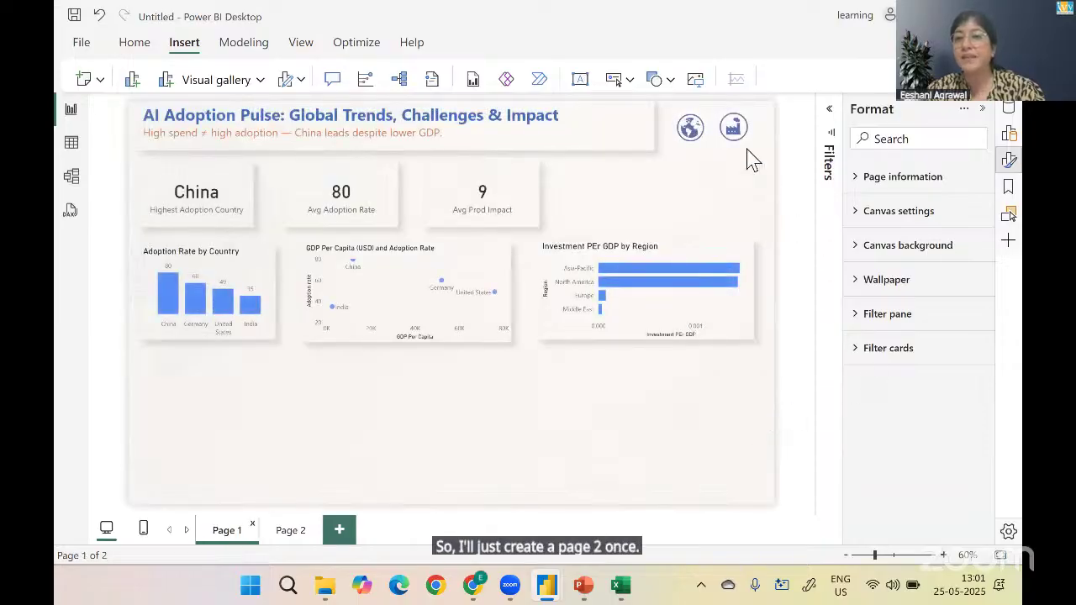
Set the factory logo's page navigation destination to Page 2
click(733, 131)
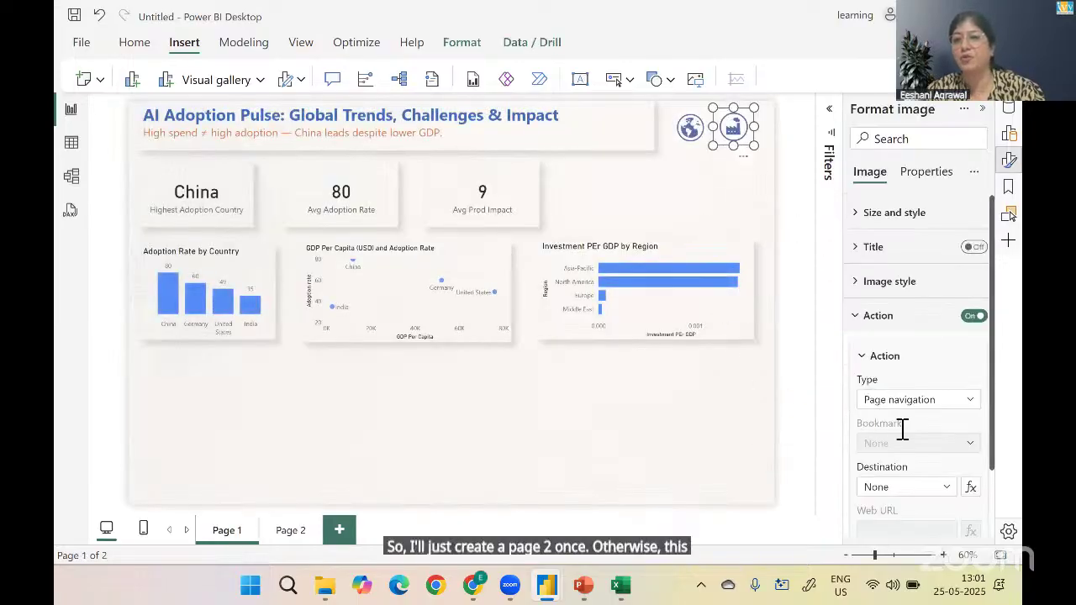
click(902, 494)
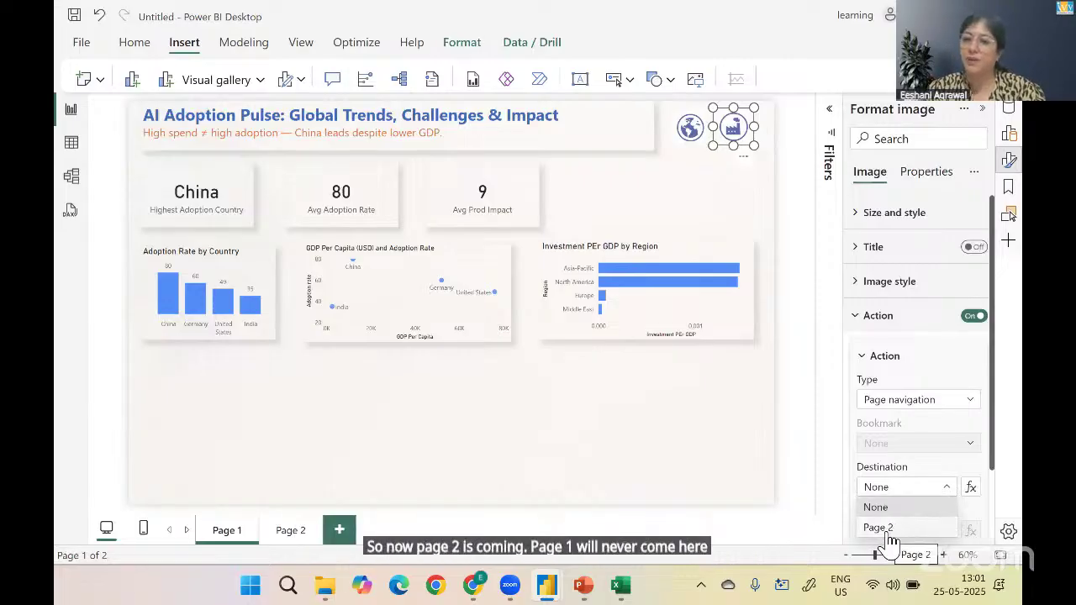
click(888, 535)
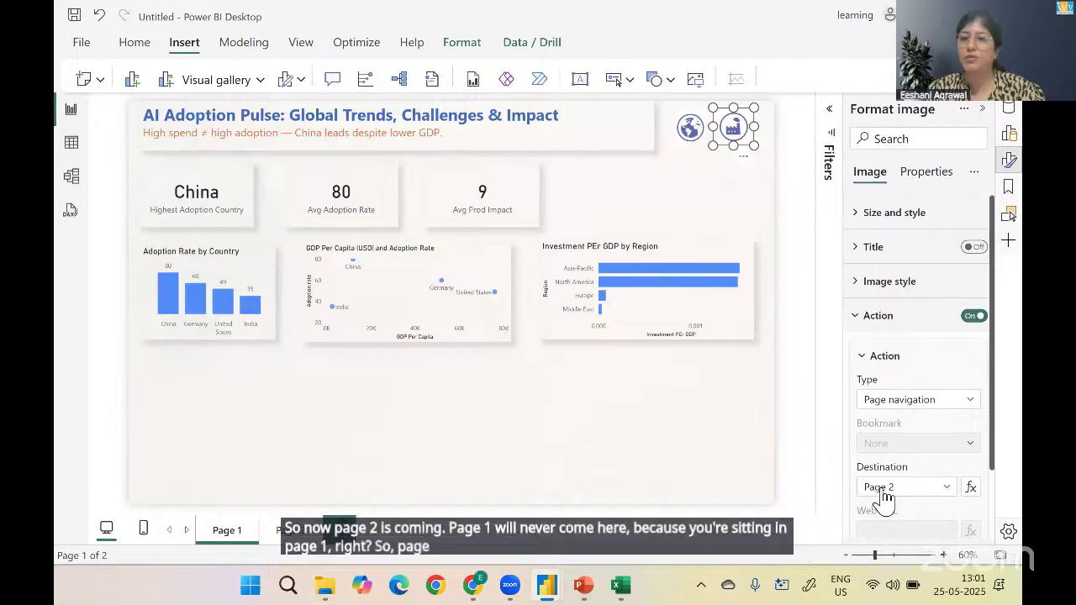
scroll(992, 477, down, 2)
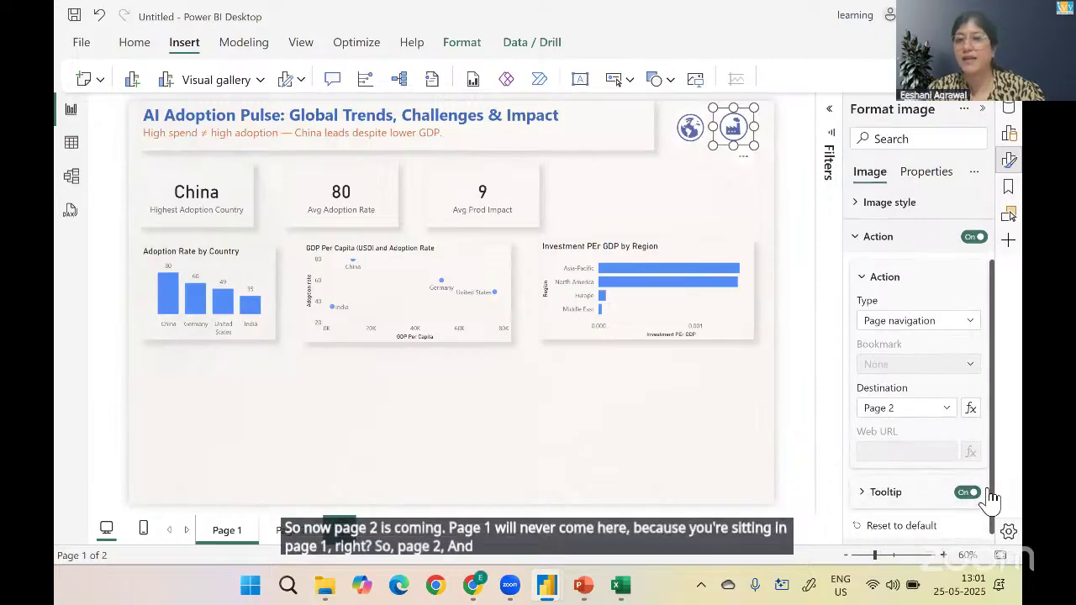
click(692, 168)
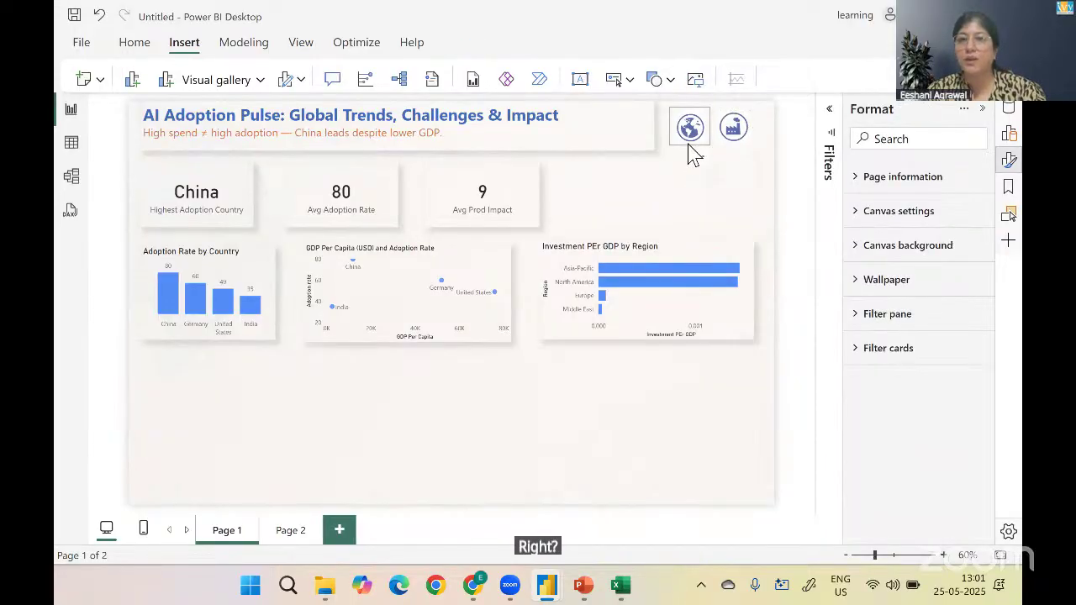
Copy the globe and factory logos from Page 1 and paste them onto Page 2
click(692, 153)
ctrl+click(726, 148)
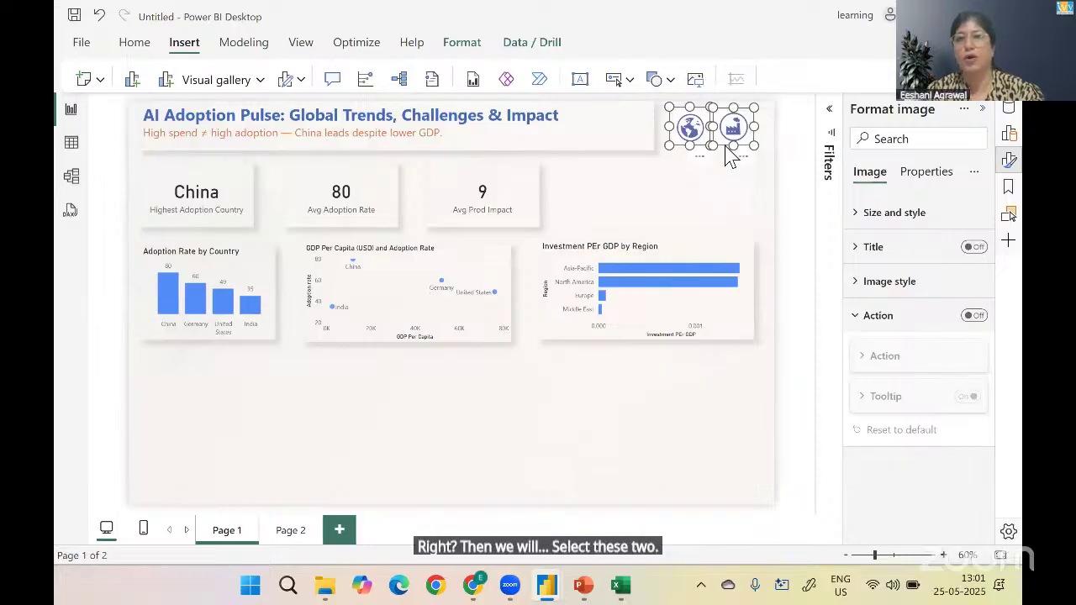
click(296, 532)
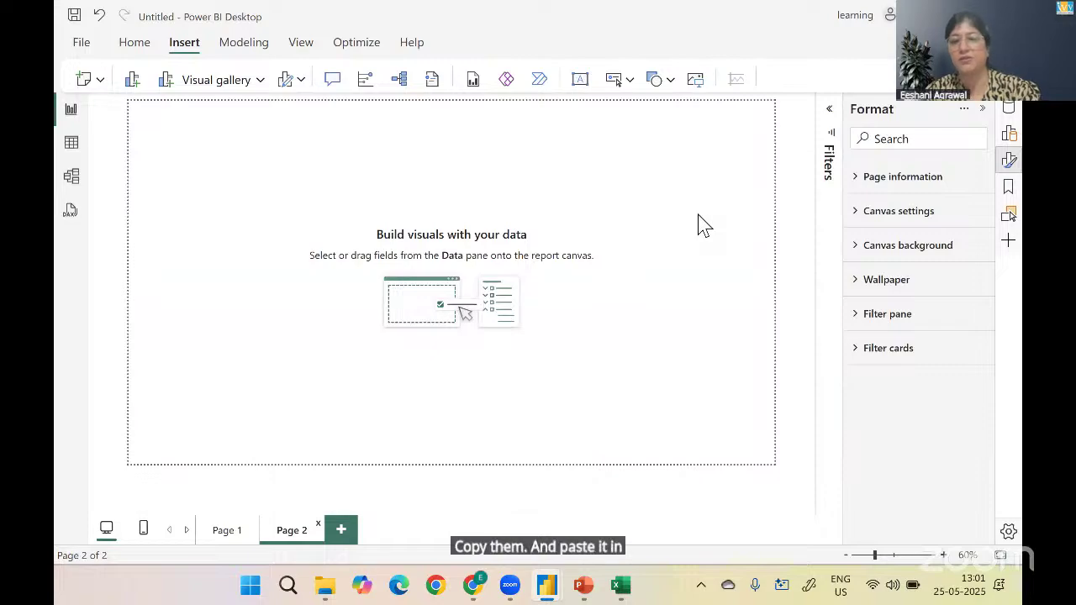
key(ctrl+v)
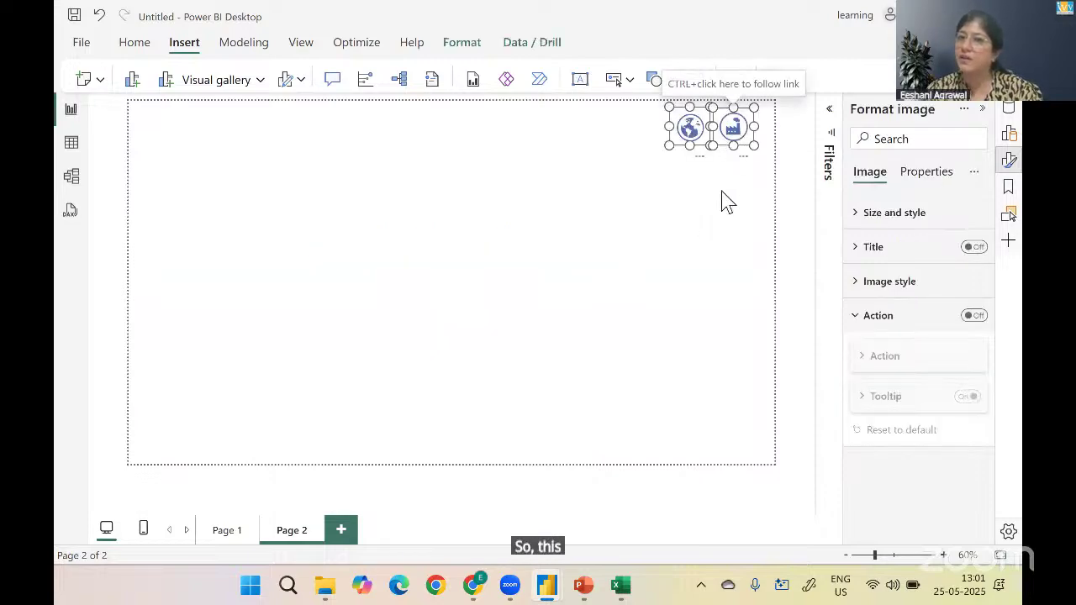
click(727, 202)
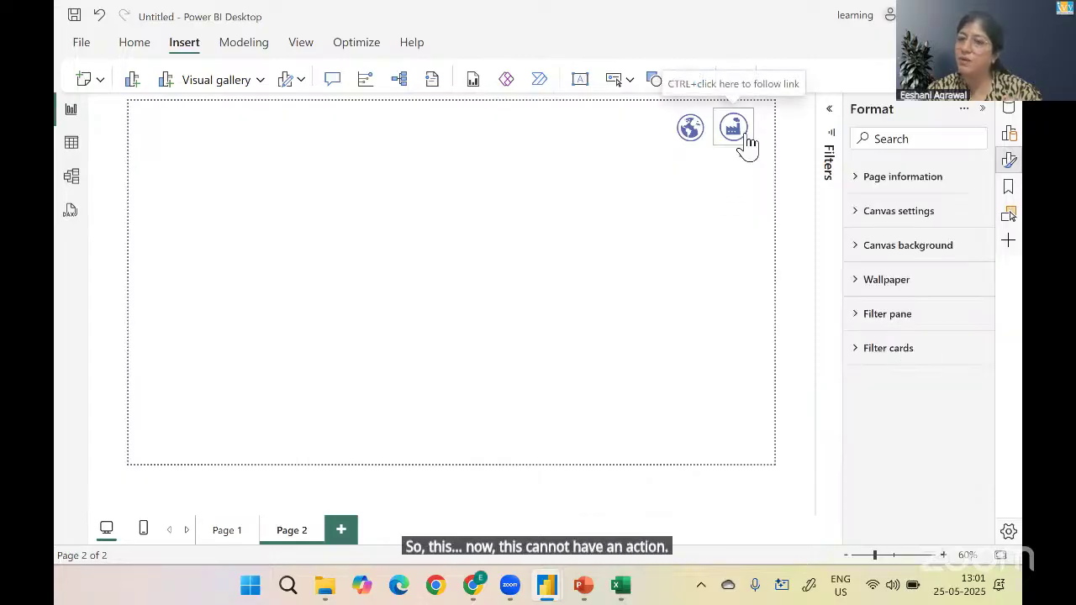
Turn on the action for the globe logo on Page 2, with type Page navigation and destination Page 1
click(708, 128)
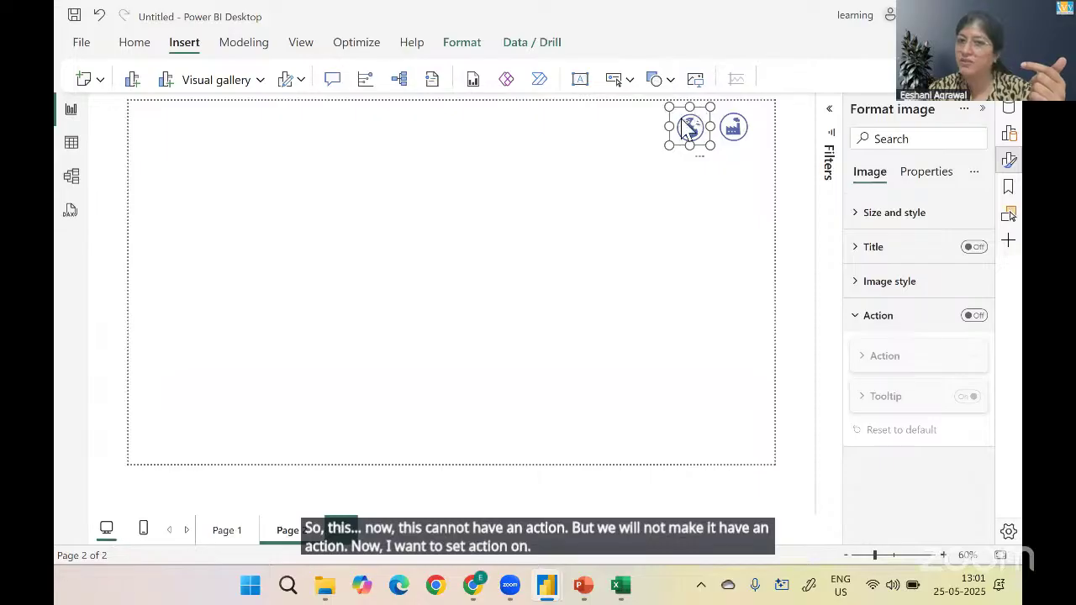
click(977, 316)
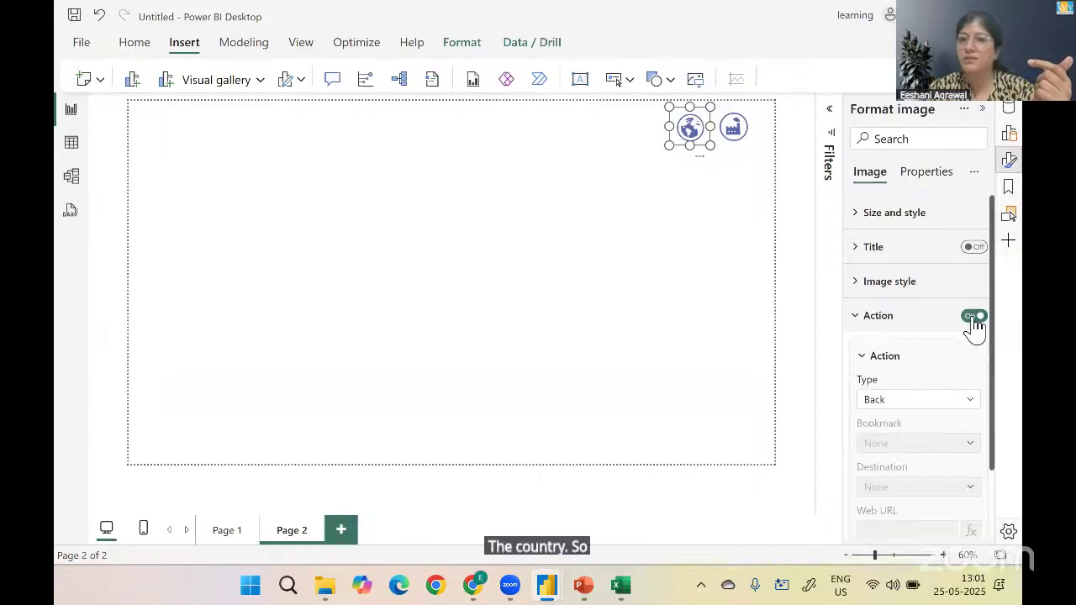
click(907, 402)
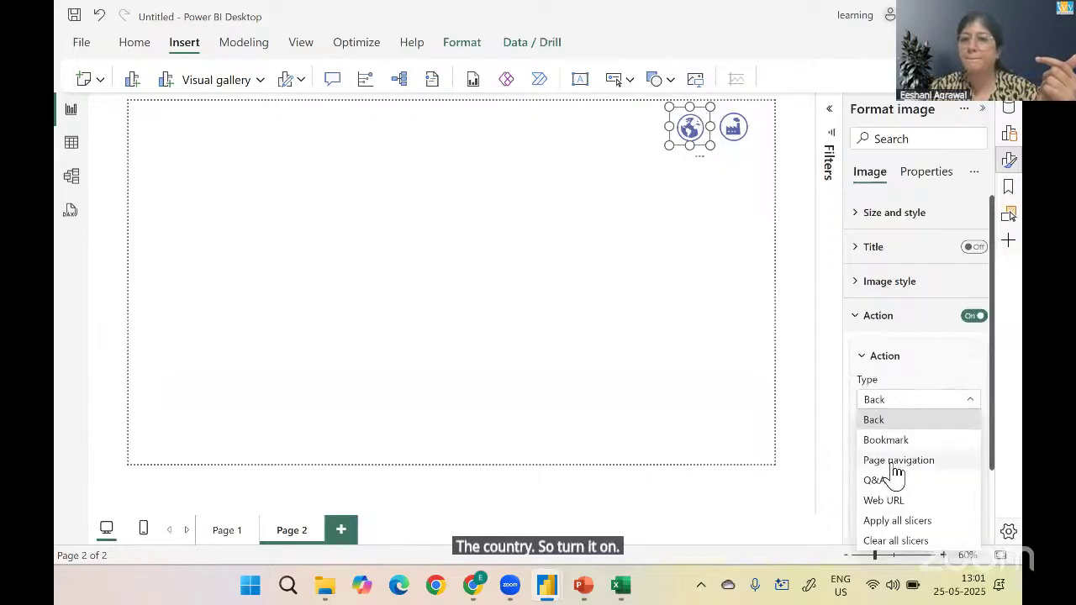
click(893, 461)
click(915, 488)
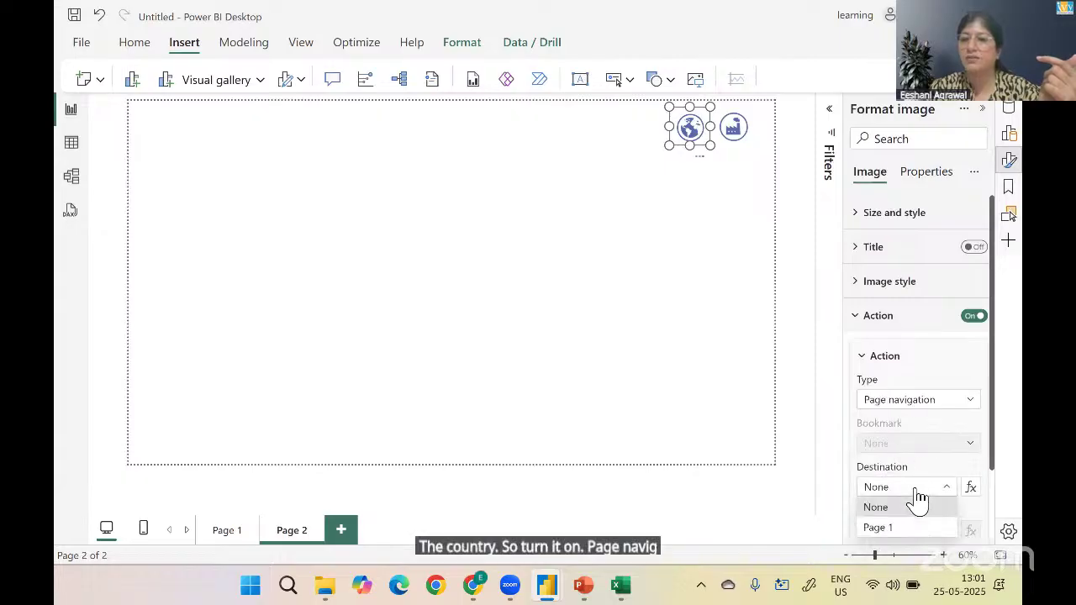
click(894, 527)
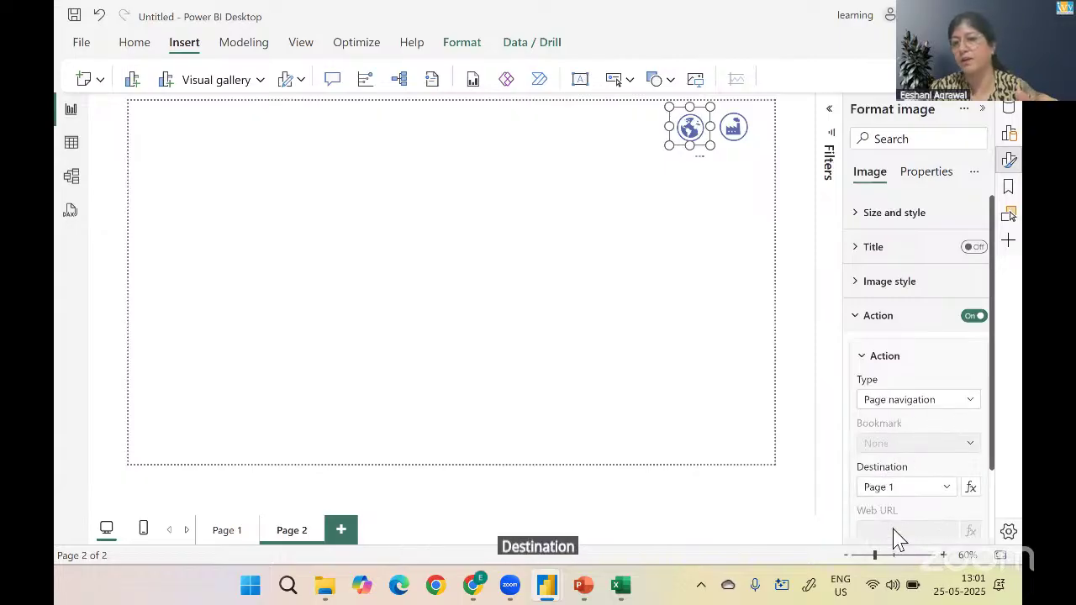
click(743, 313)
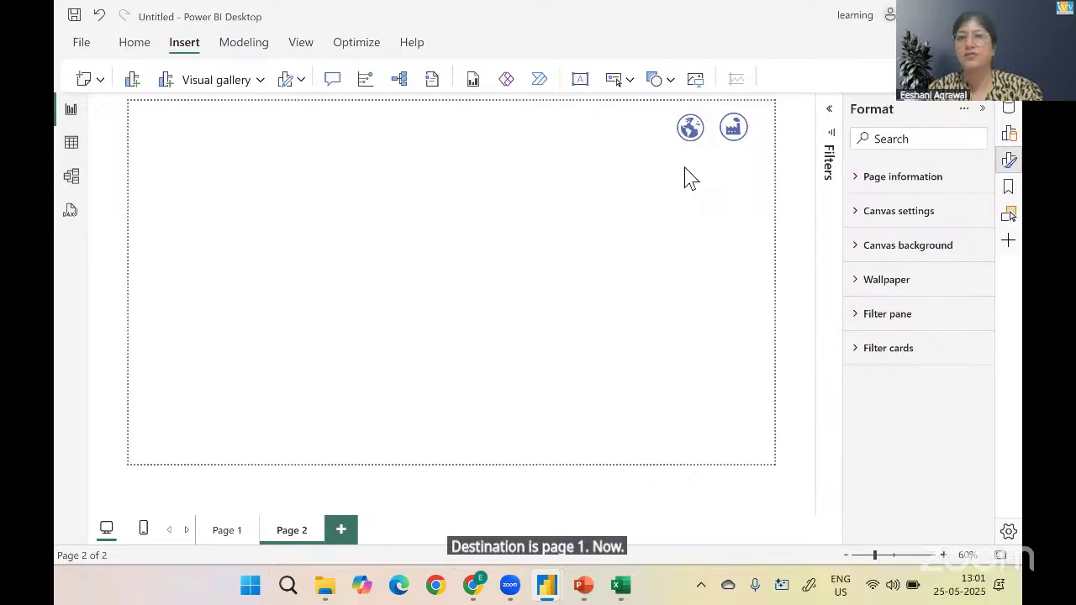
Test the page navigation by following the globe and factory logo links back and forth between Page 1 and Page 2
ctrl+click(691, 131)
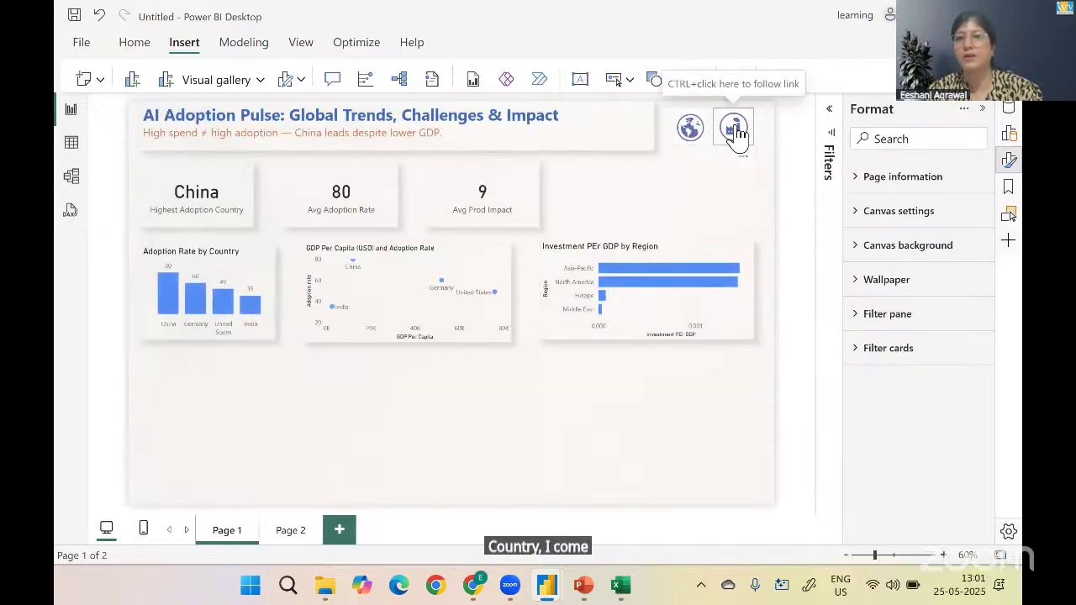
ctrl+click(735, 130)
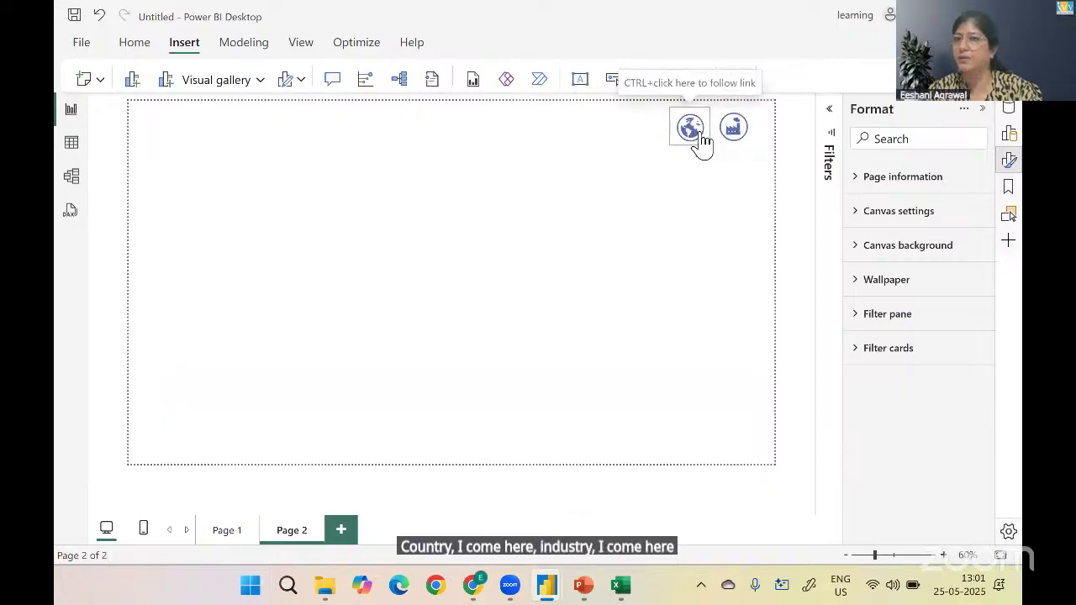
ctrl+click(699, 139)
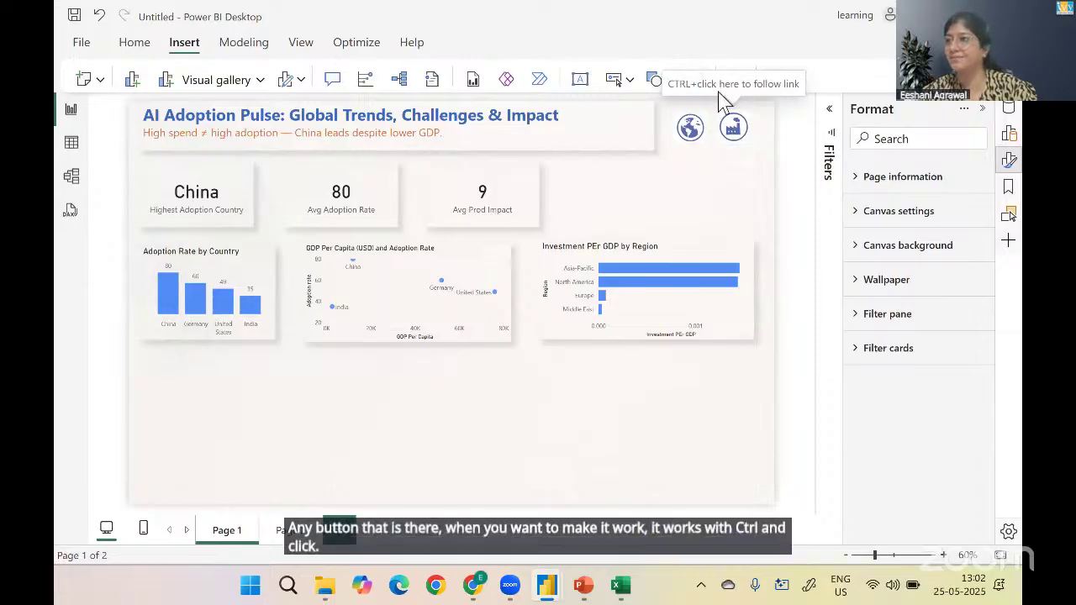
ctrl+click(734, 140)
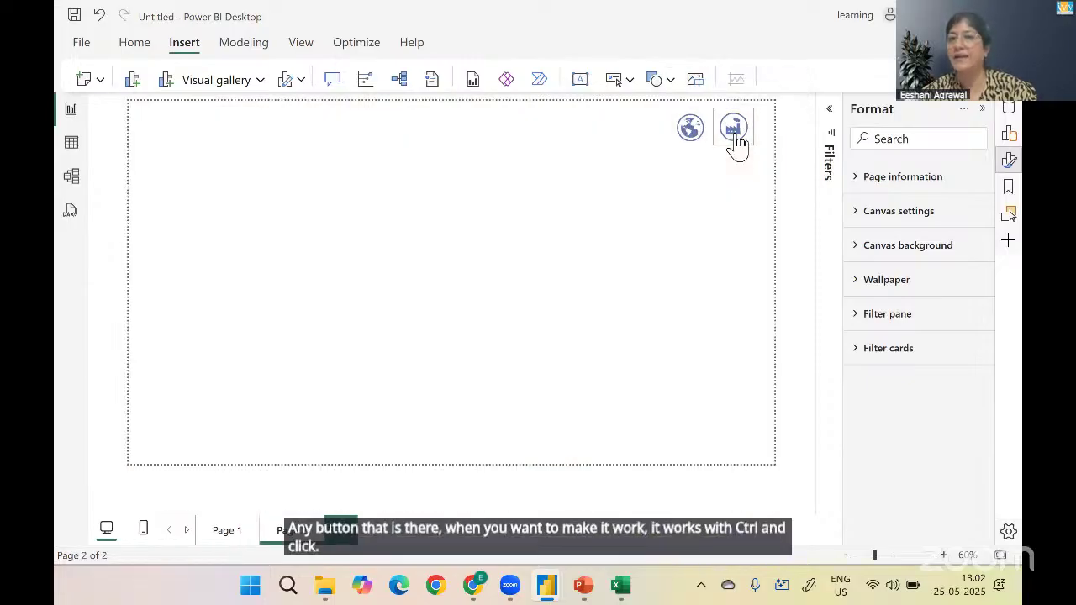
ctrl+click(697, 135)
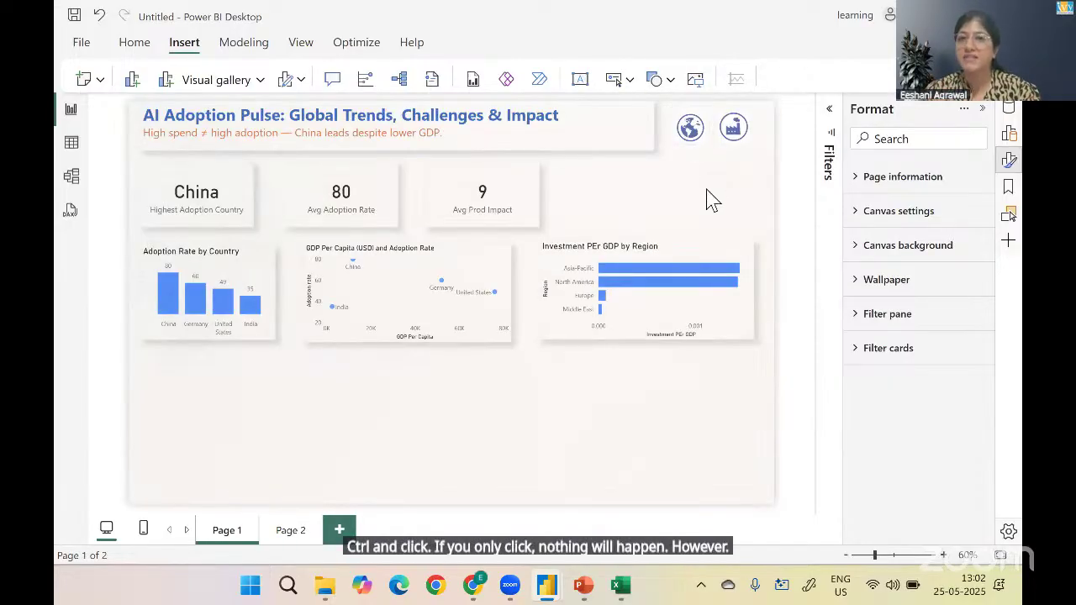
Switch to the Ivy-AI Tool Adoption report to view its Industry page
click(151, 47)
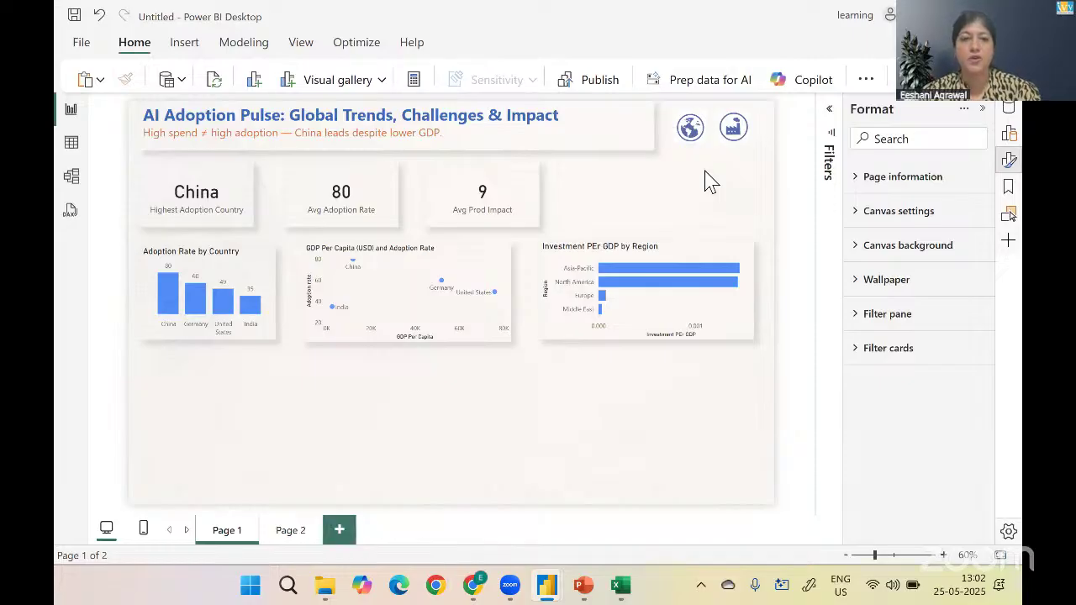
key(alt+Tab)
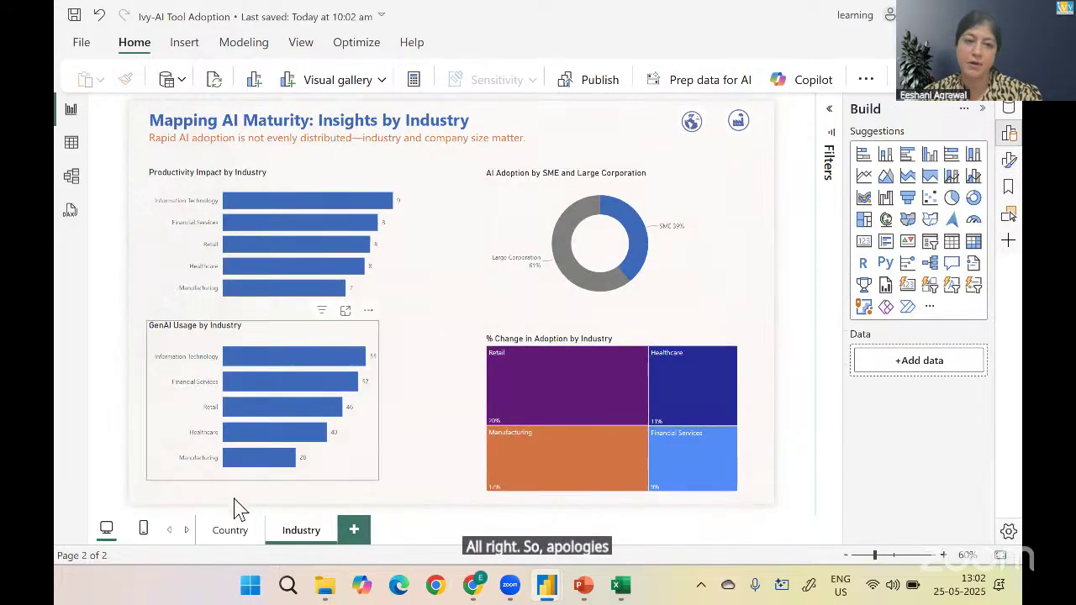